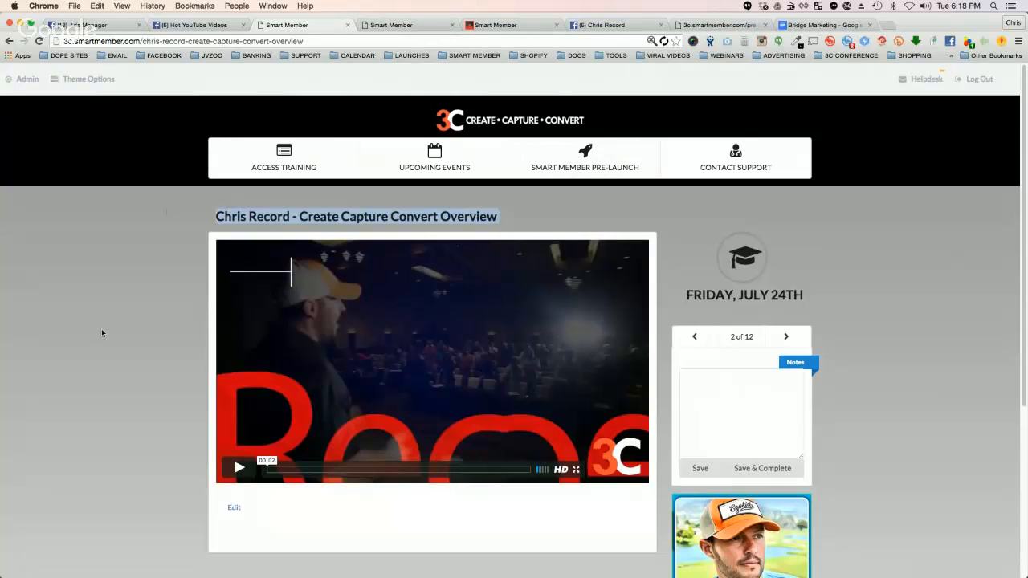
Step: Open the Access Training section and look through the conference recording lessons
left_click(313, 150)
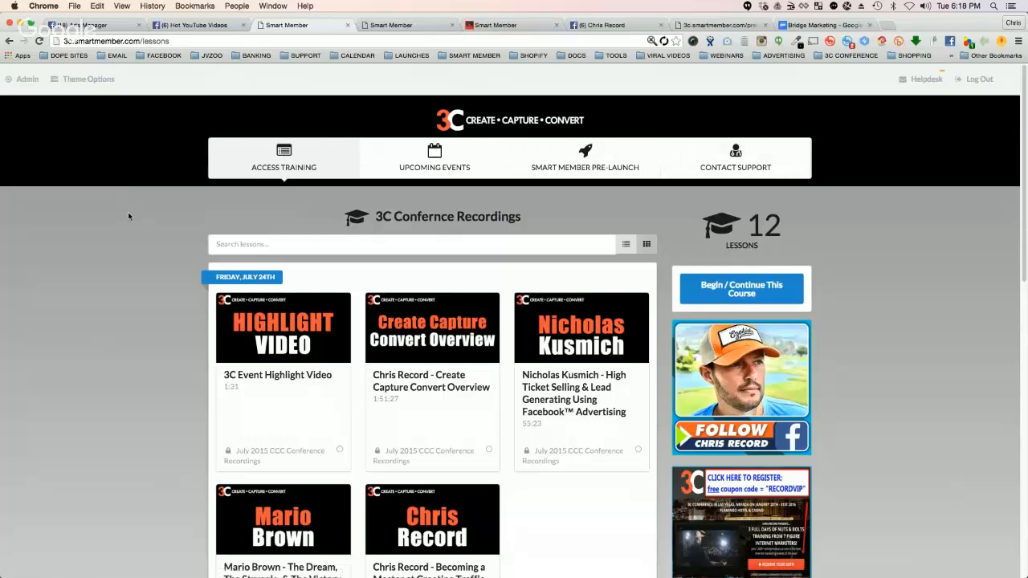
scroll(128, 211, "down", 1)
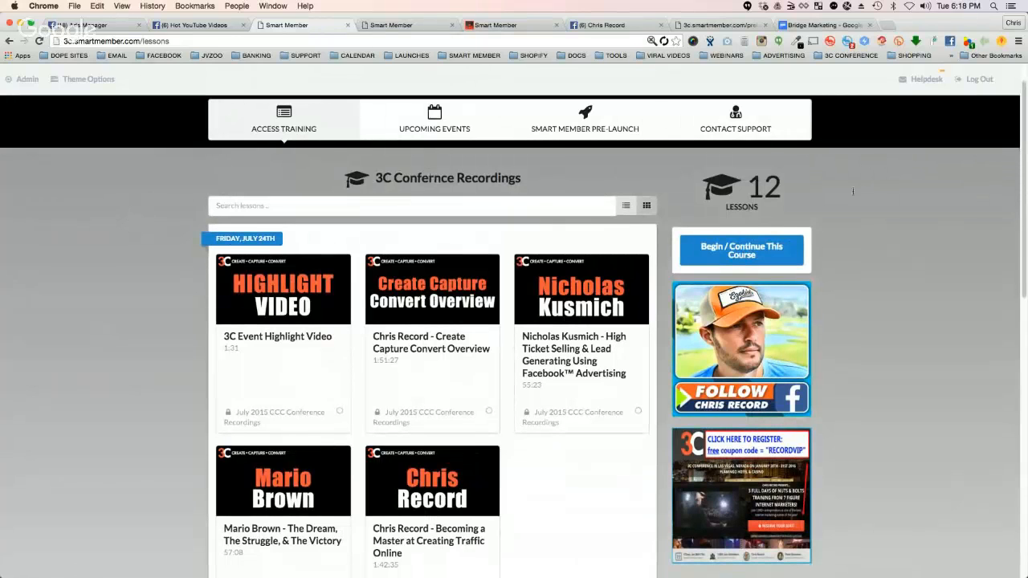
scroll(824, 398, "down", 2)
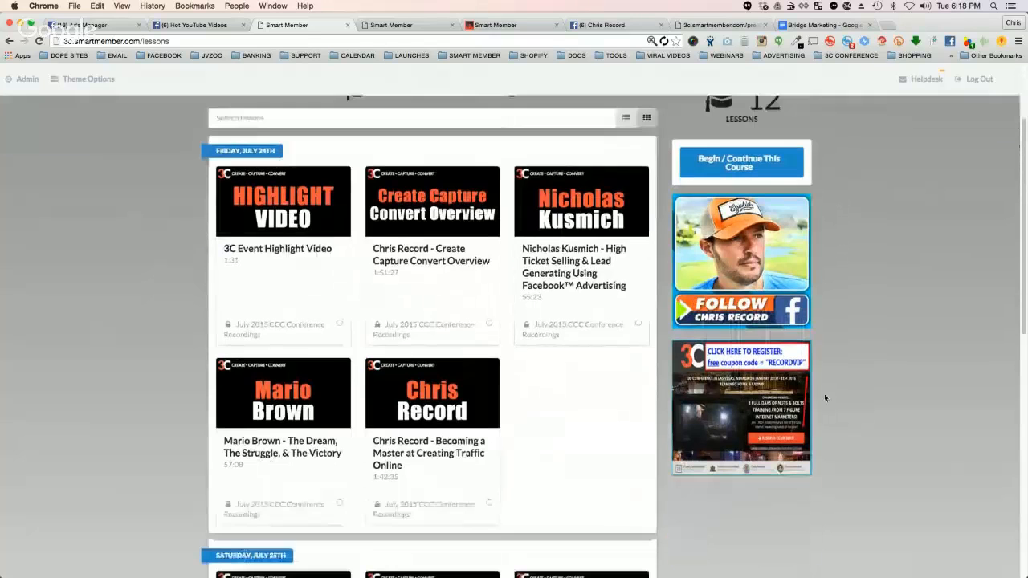
scroll(937, 328, "up", 3)
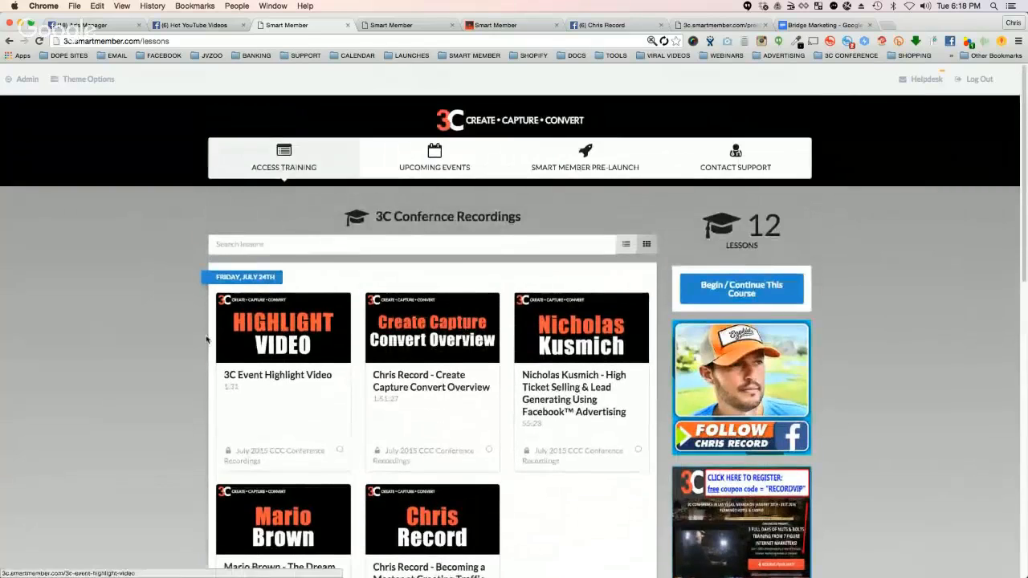
Step: Preview the lessons in list layout and return them to the thumbnail grid
scroll(206, 340, "down", 1)
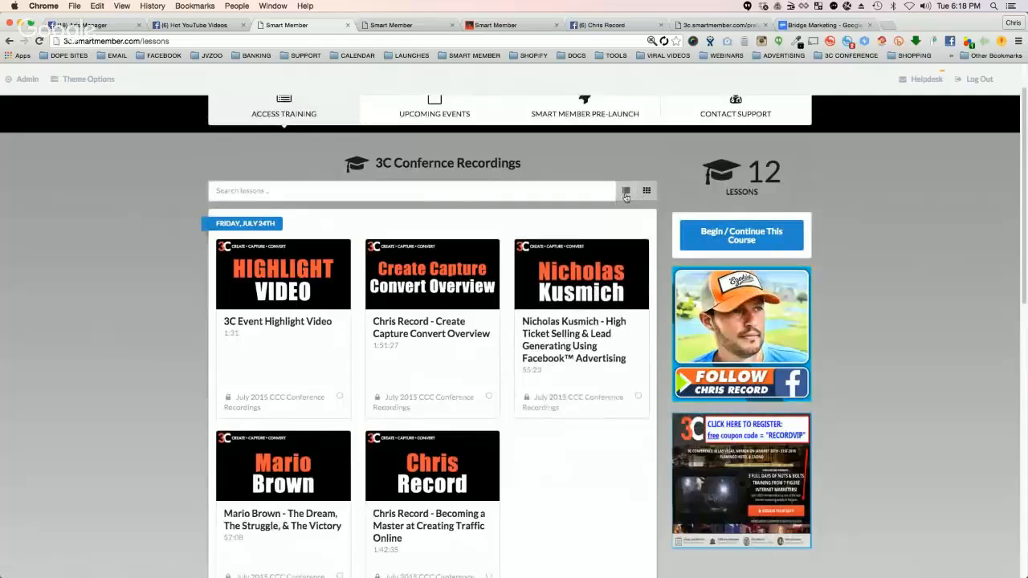
left_click(626, 193)
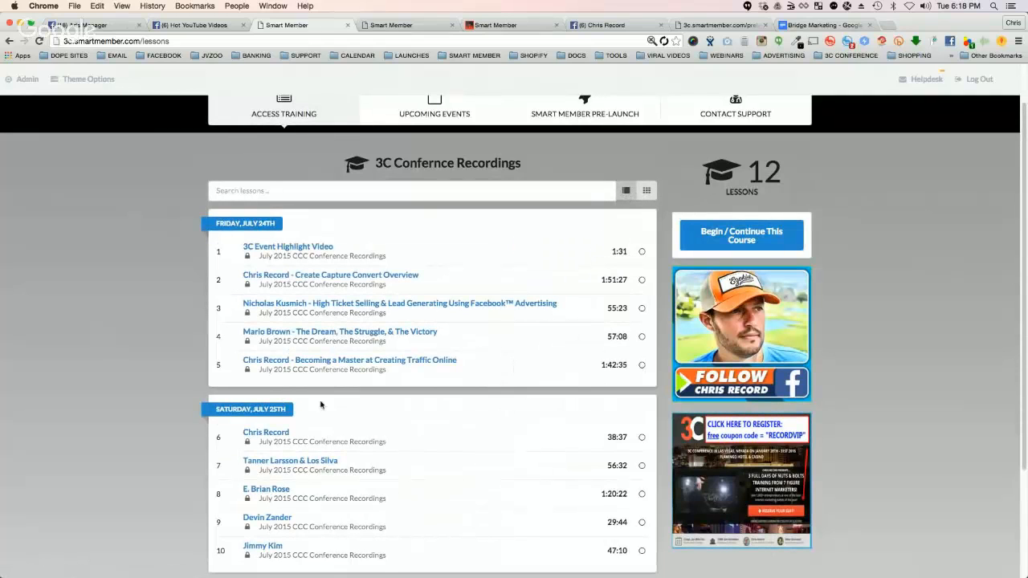
scroll(435, 318, "up", 2)
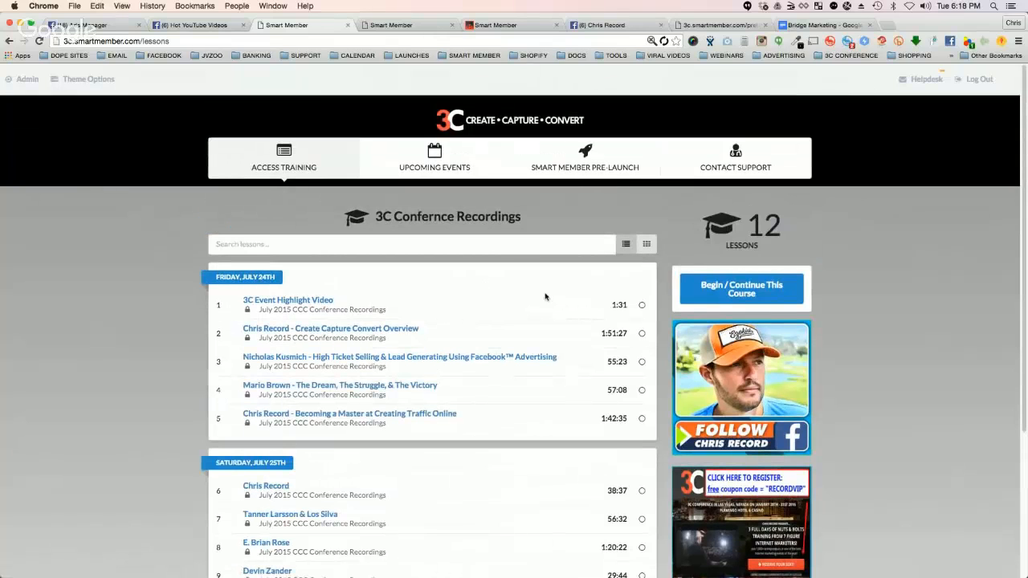
left_click(646, 243)
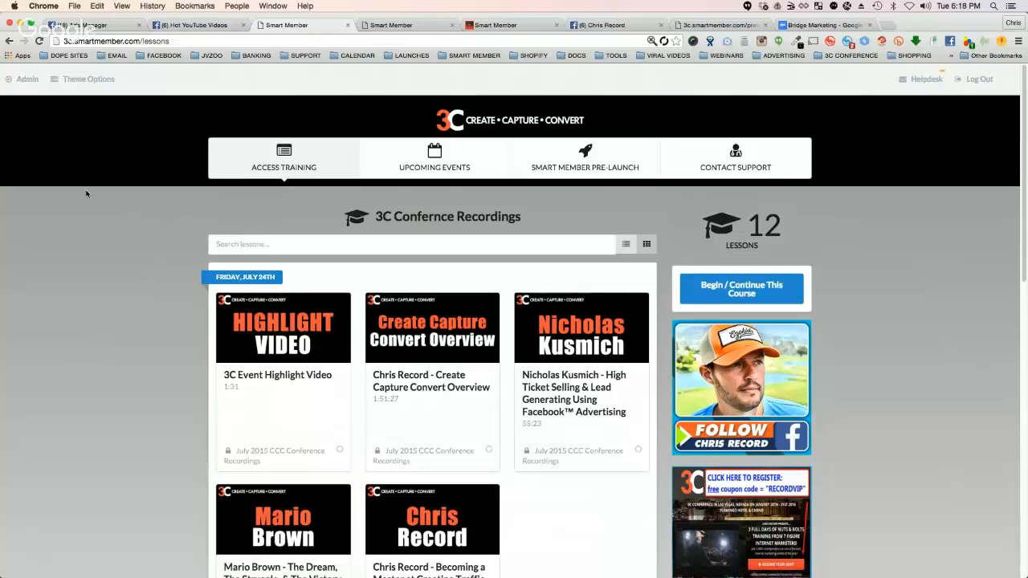
Step: Open the site's theme options and look through the available layout settings
left_click(90, 82)
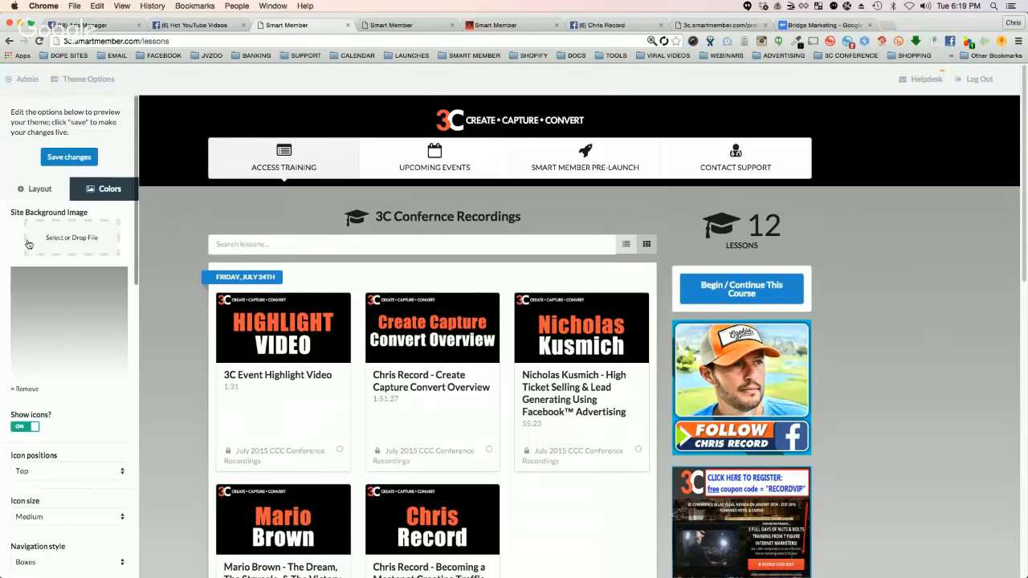
scroll(56, 233, "down", 5)
scroll(56, 158, "down", 5)
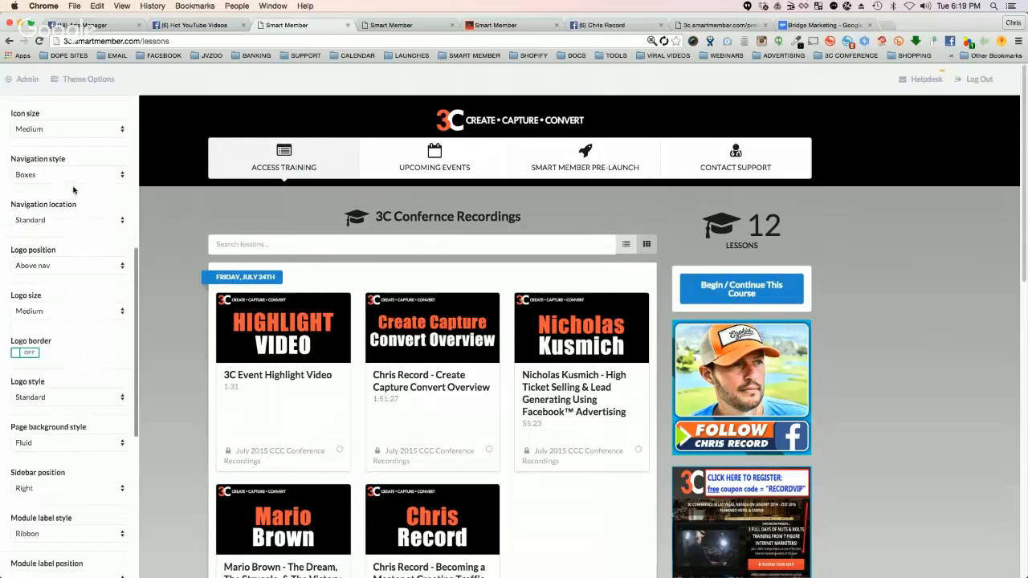
scroll(56, 158, "up", 5)
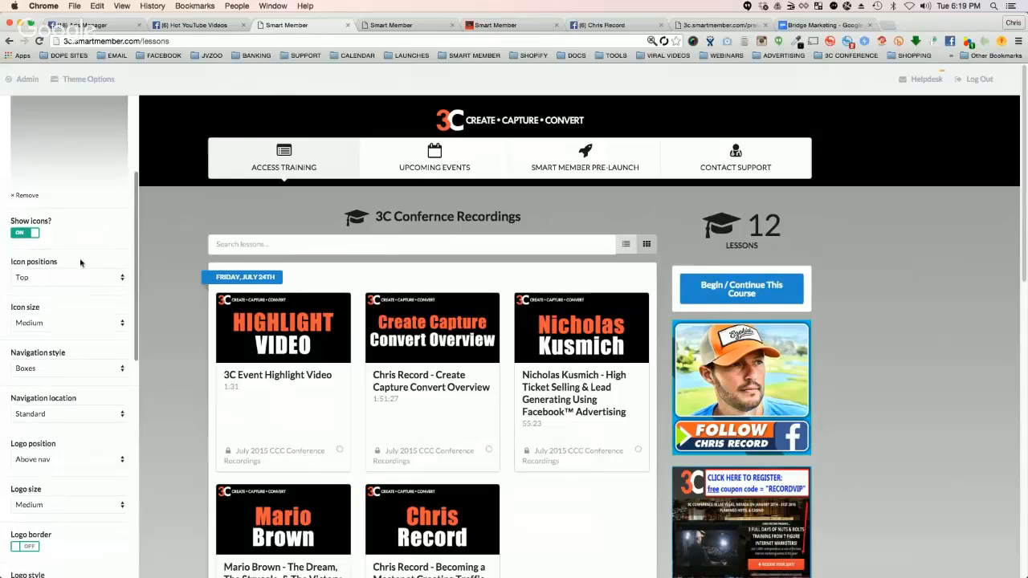
Step: Try the Left icon position for the navigation and return it to Top
left_click(50, 278)
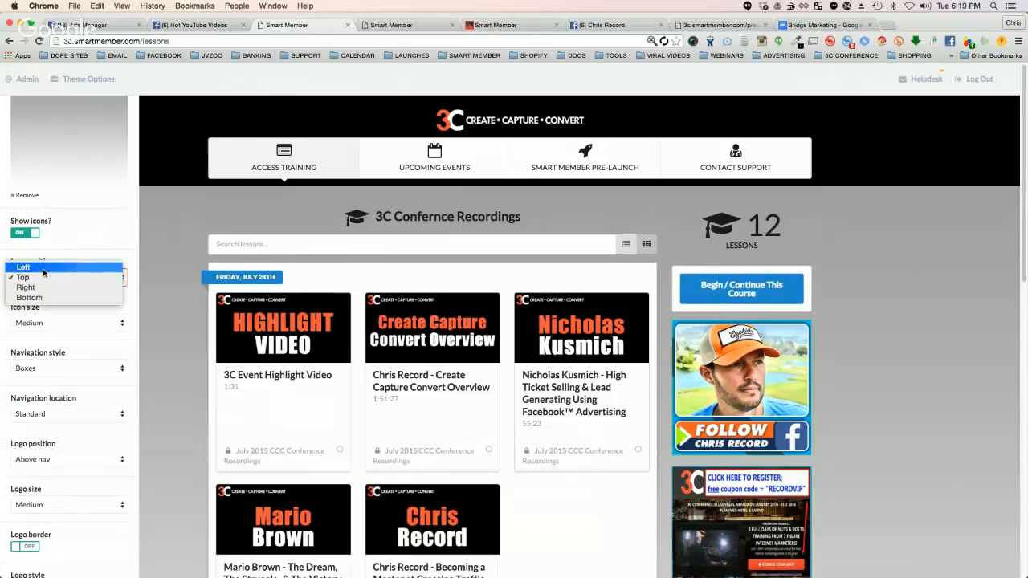
left_click(44, 268)
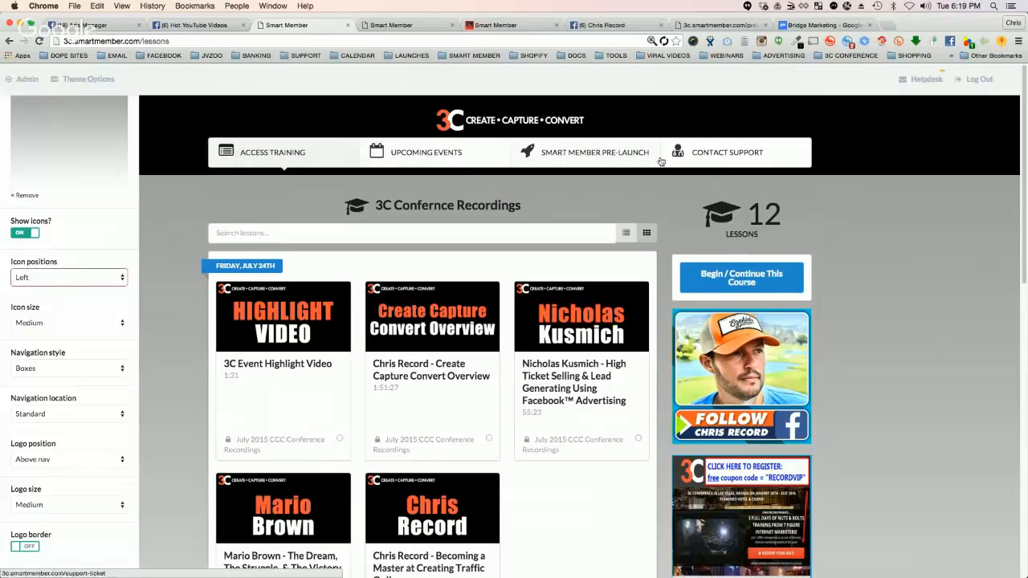
left_click(83, 279)
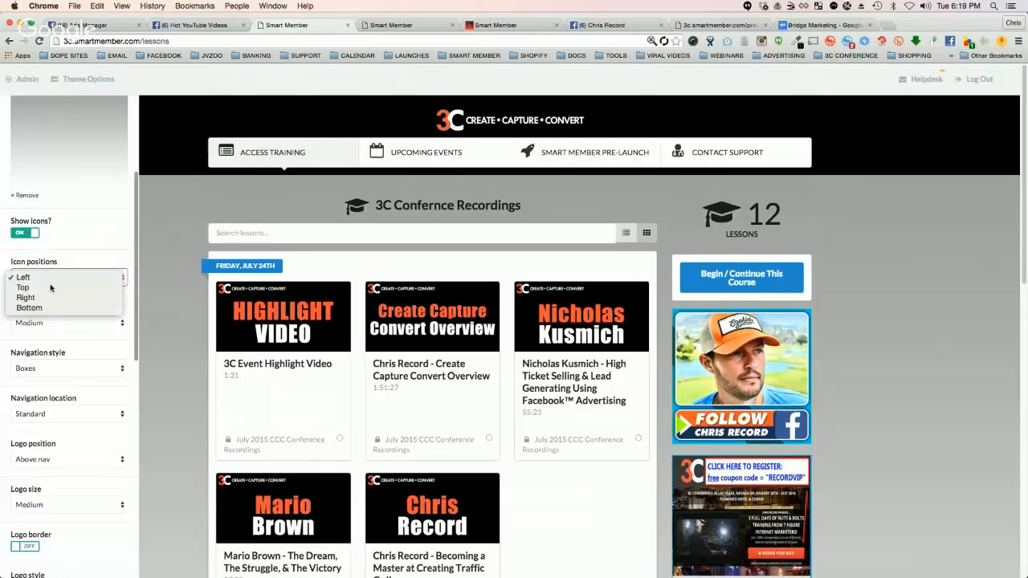
left_click(53, 288)
Step: Set the navigation icon size to Large and the navigation style to Single box
left_click(58, 319)
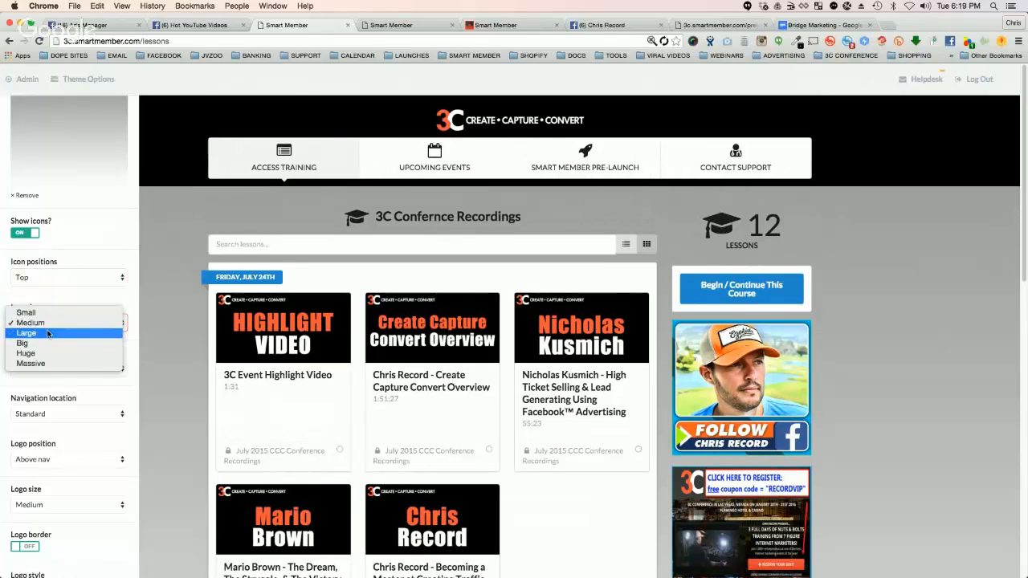
left_click(51, 333)
left_click(51, 371)
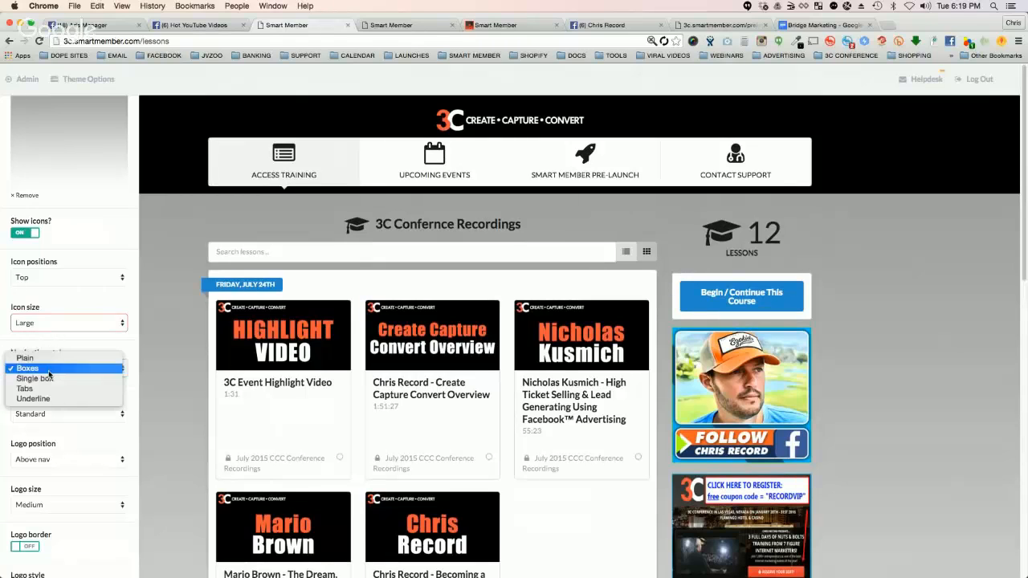
left_click(50, 378)
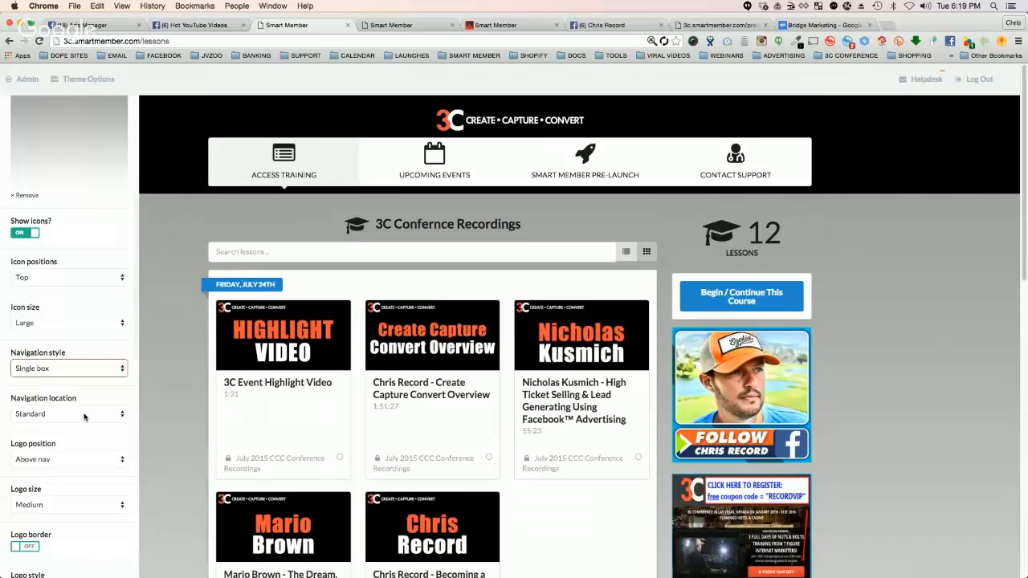
Step: Try the Left and Right logo positions and return the logo to Above nav
scroll(84, 416, "down", 3)
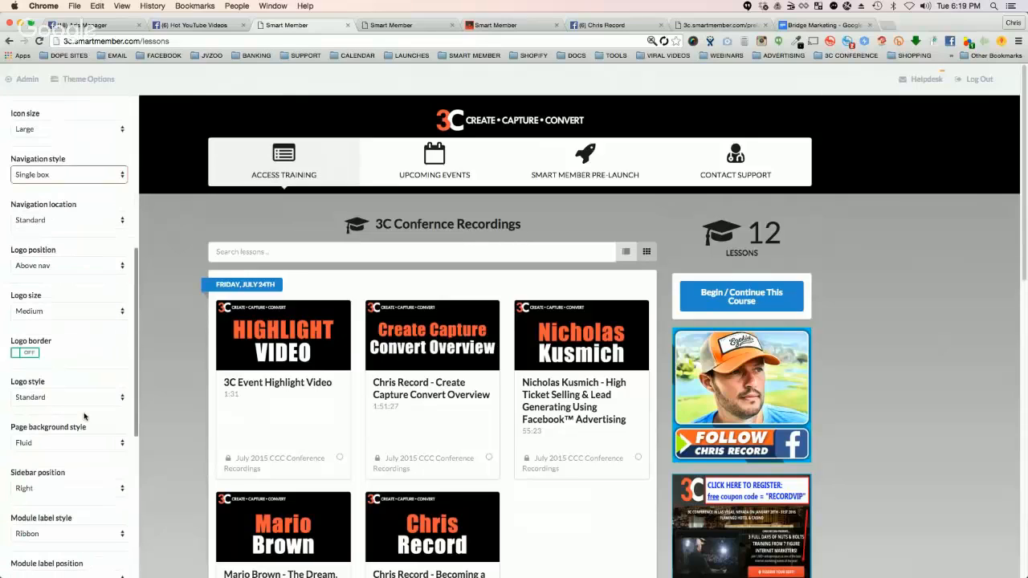
left_click(50, 264)
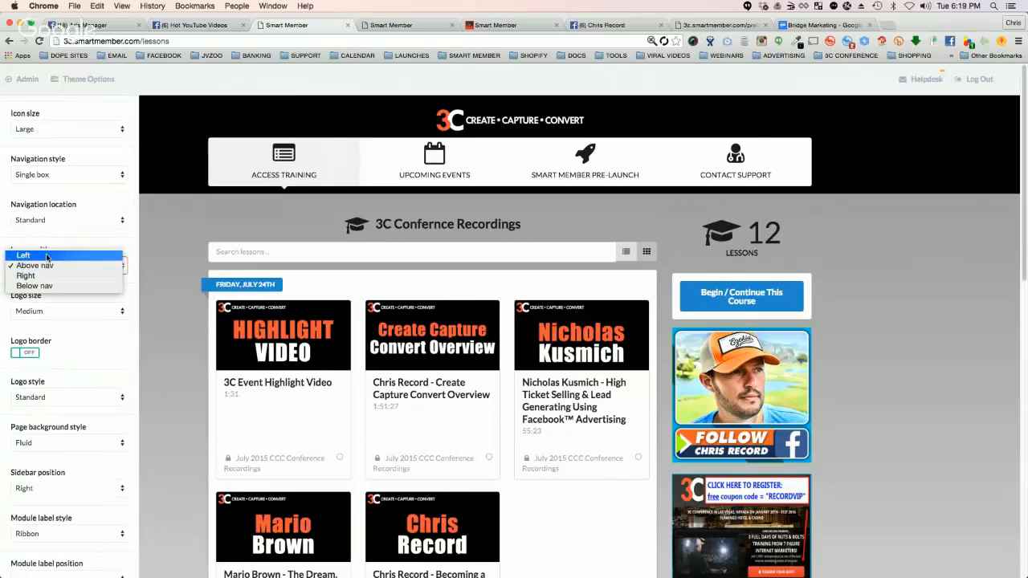
left_click(47, 256)
left_click(48, 263)
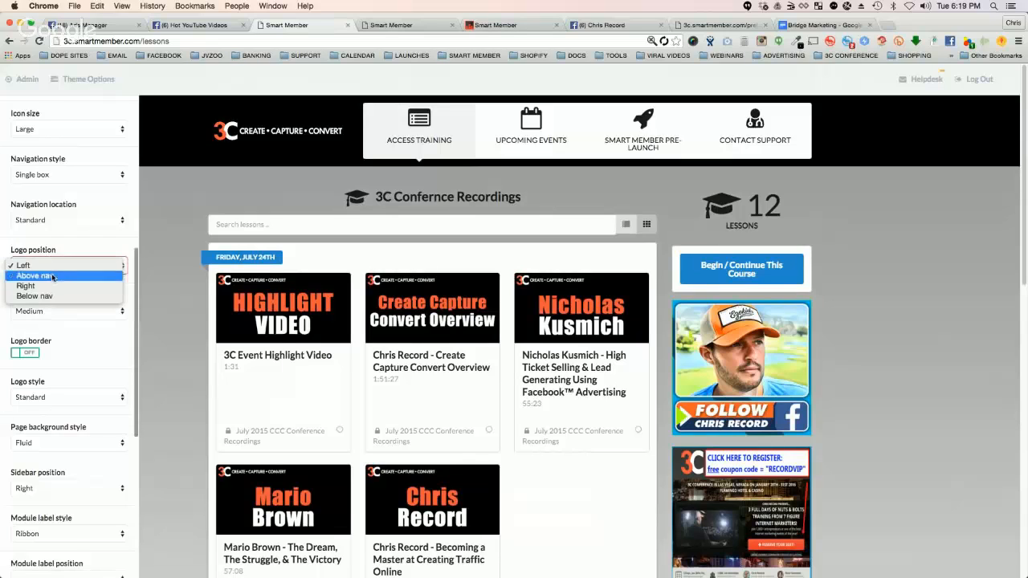
left_click(49, 285)
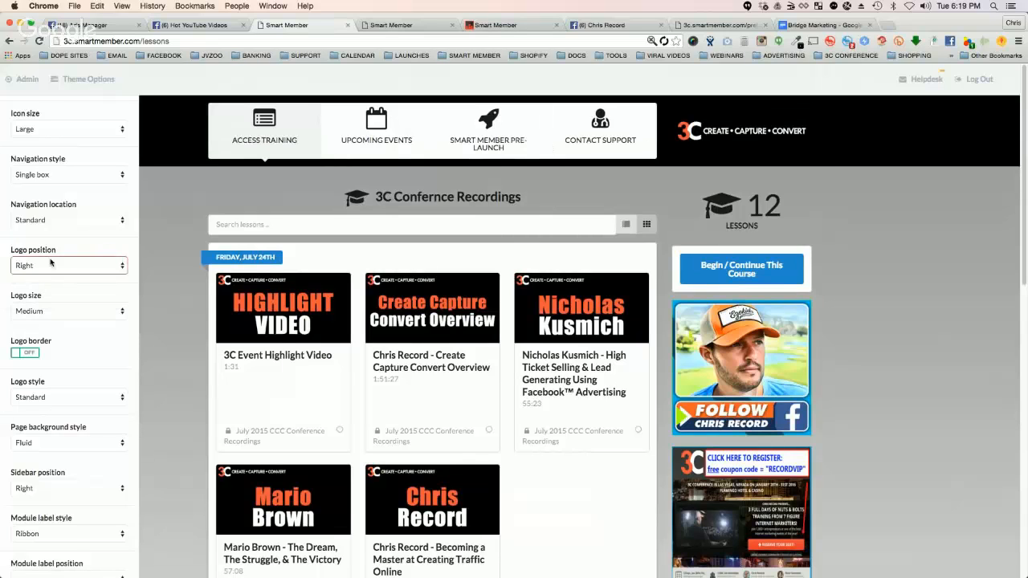
left_click(50, 263)
key("Return")
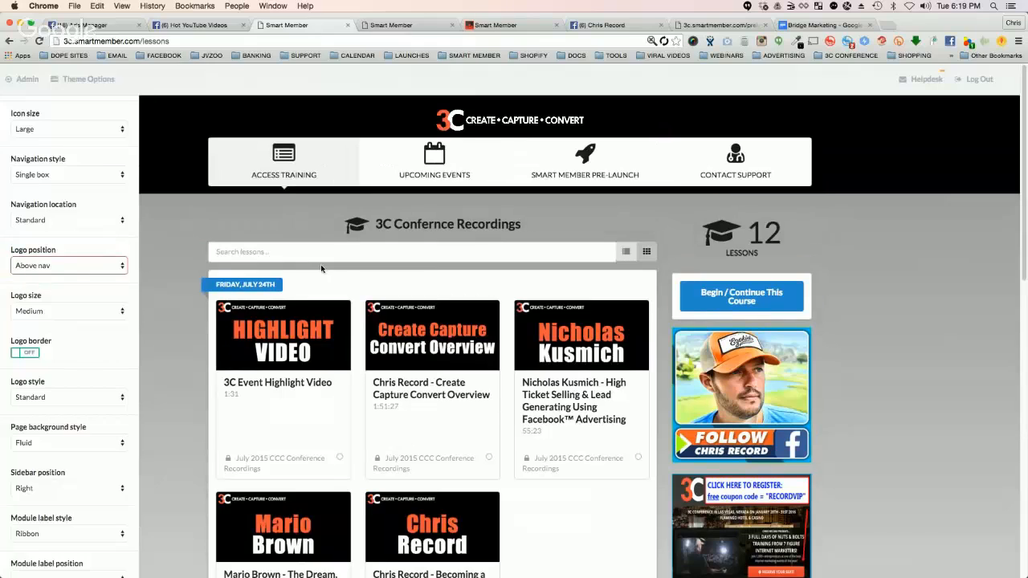
Step: Try red as the Site Top Background Color, and settle on dark grey #444444
scroll(86, 151, "up", 5)
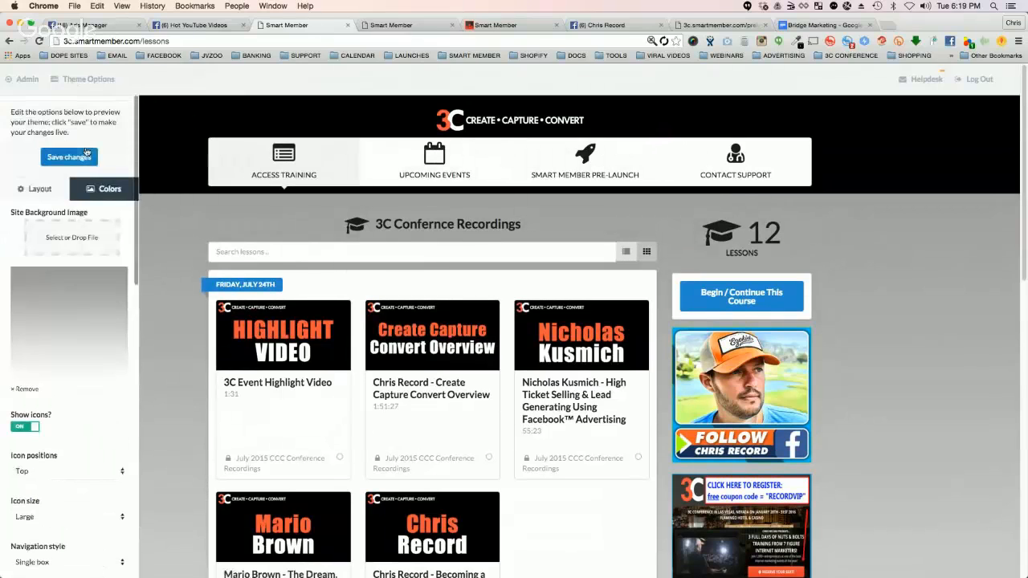
left_click(109, 190)
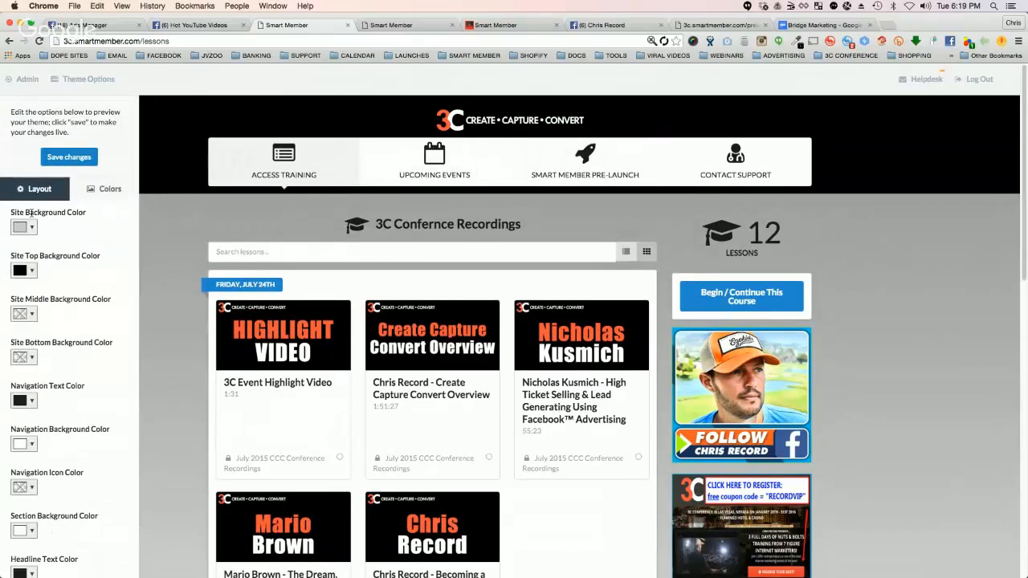
left_click(31, 272)
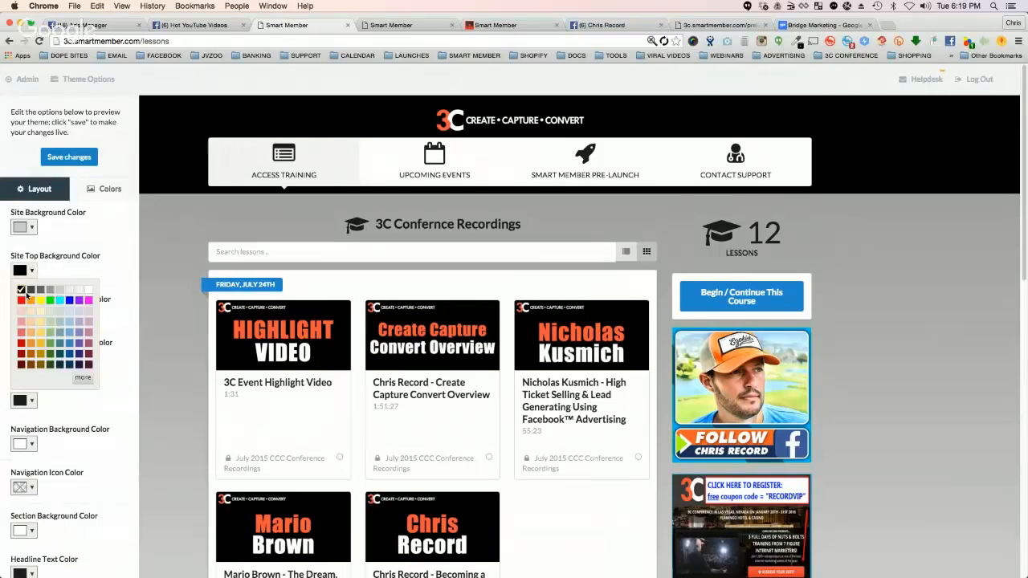
left_click(20, 300)
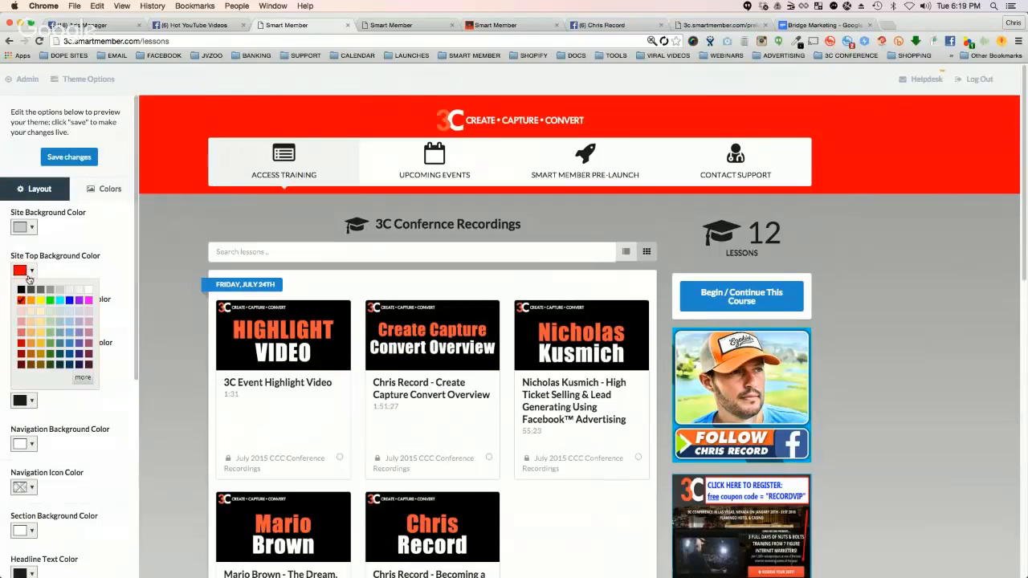
left_click(30, 289)
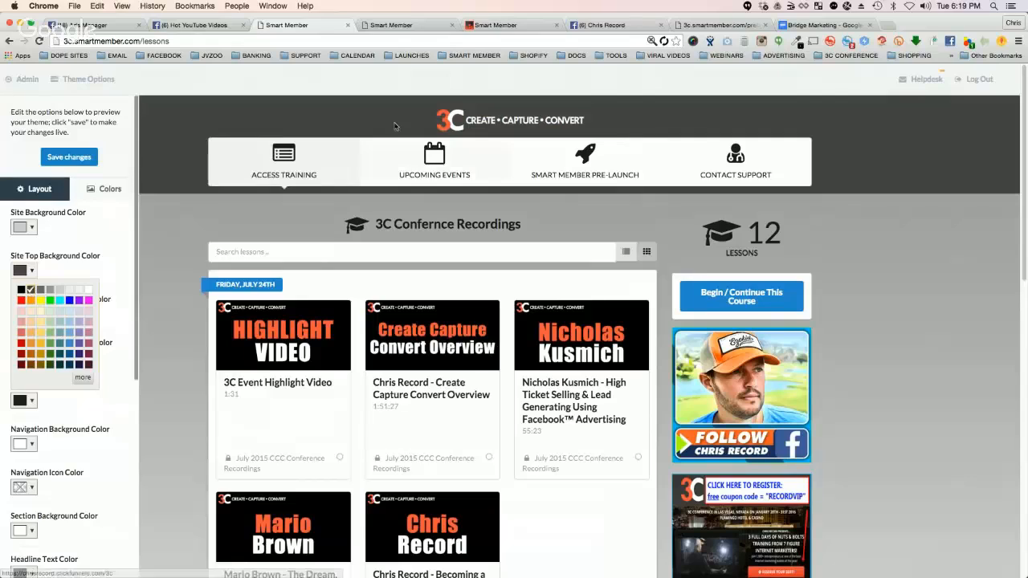
left_click(83, 376)
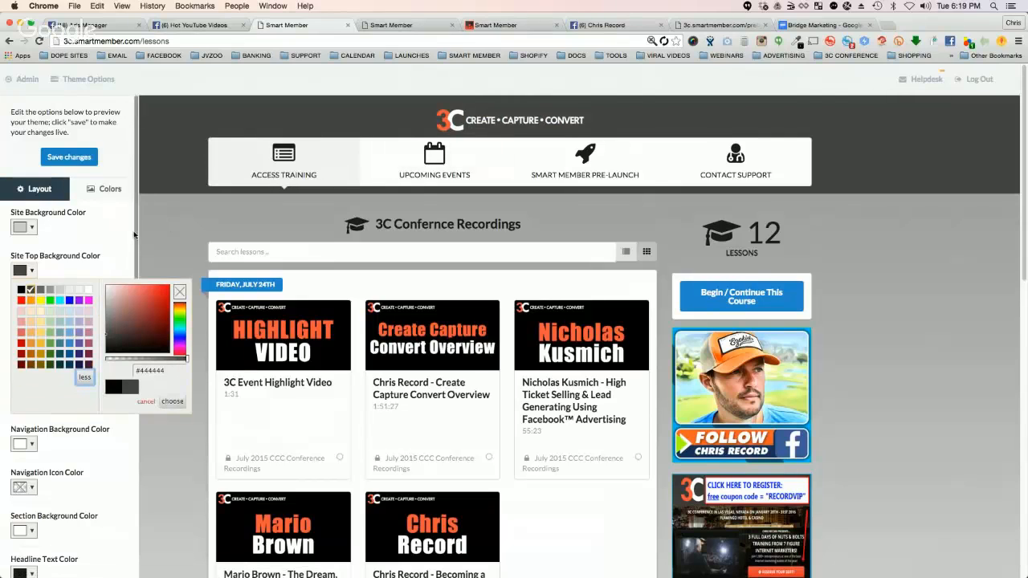
left_click(171, 400)
Step: Look over the remaining theme color settings and save the theme changes
scroll(92, 265, "down", 5)
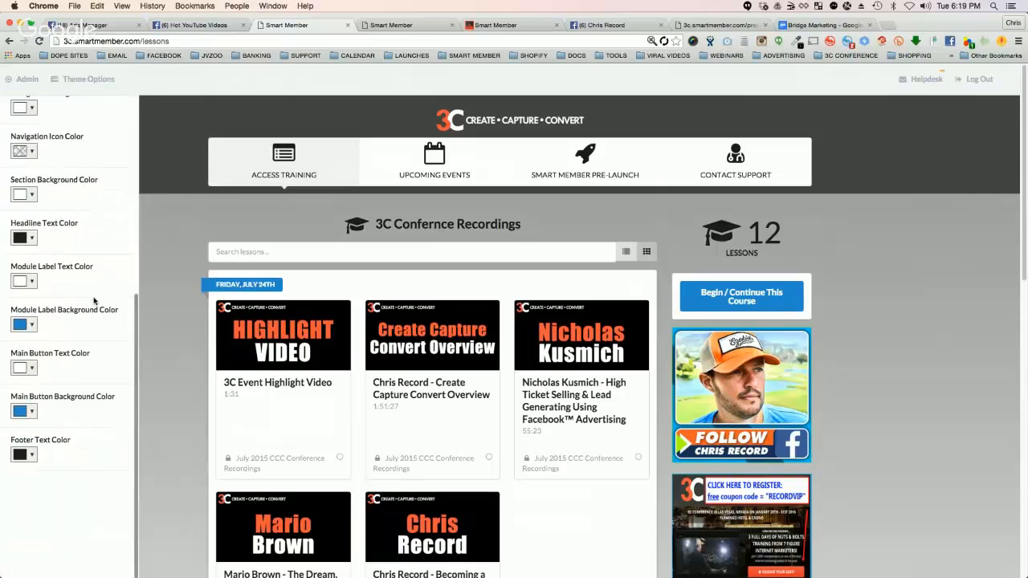
scroll(71, 201, "up", 5)
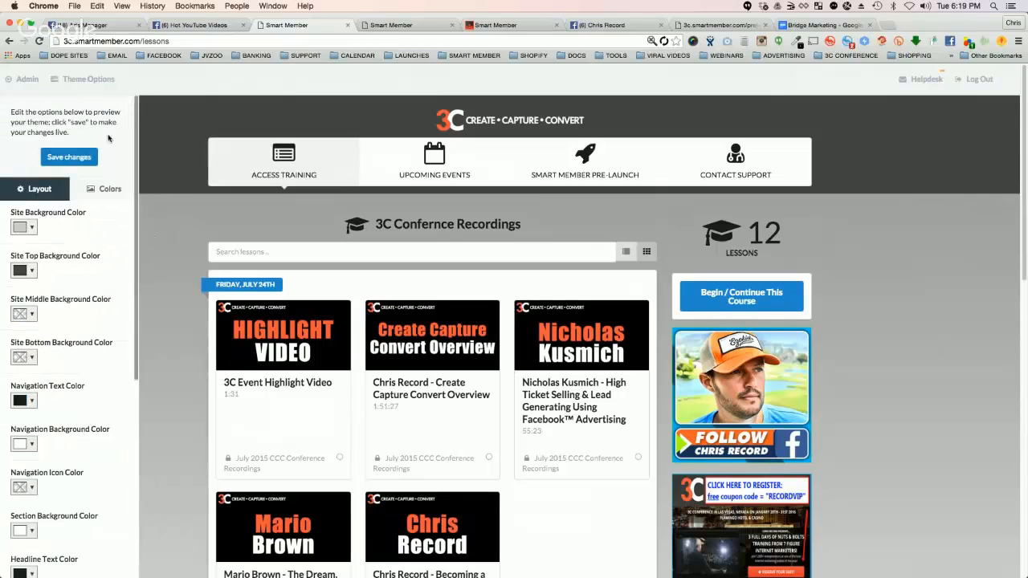
left_click(65, 158)
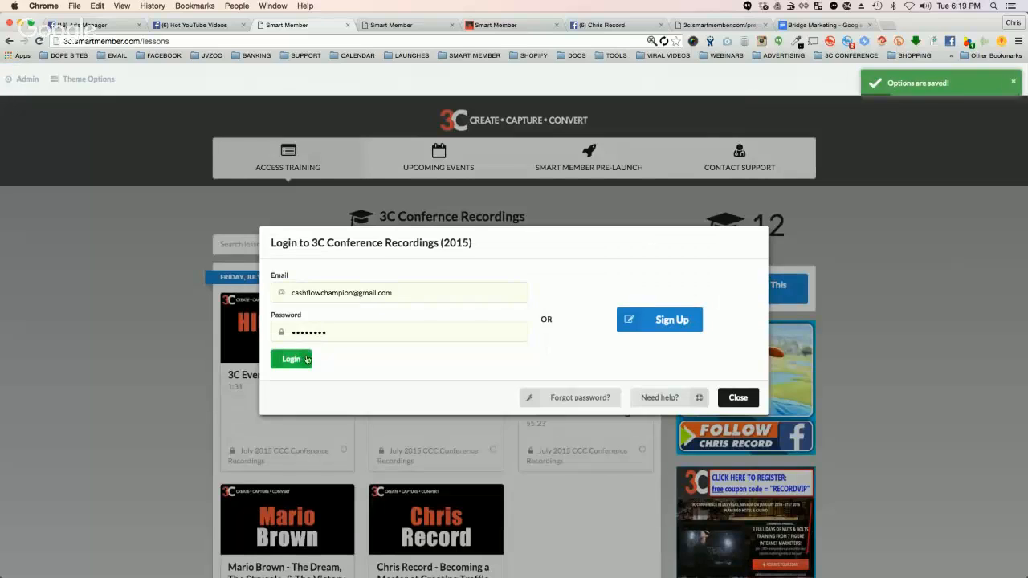
Step: Open the site's admin dashboard and view the options under Site Content and Site Access
left_click(291, 358)
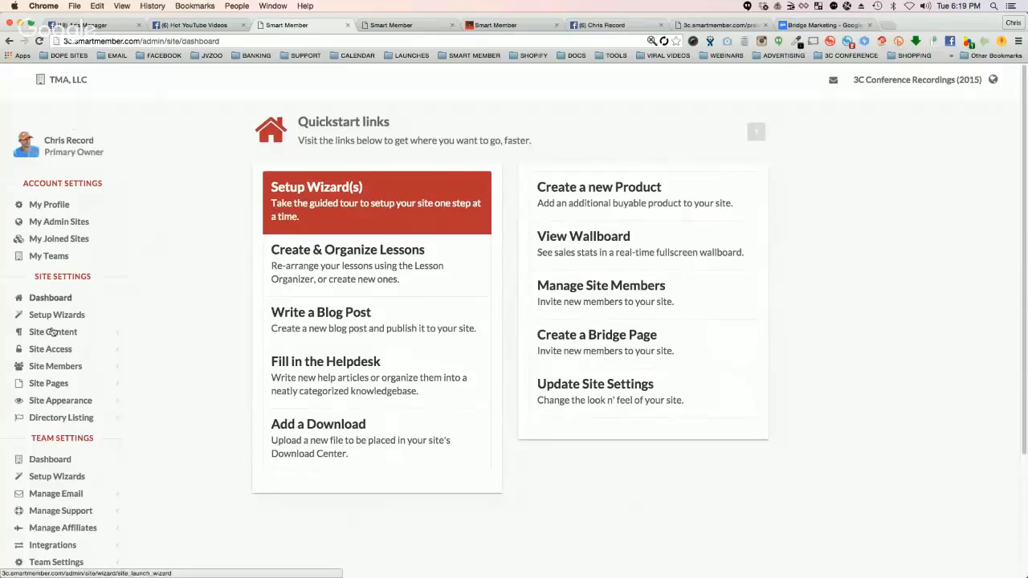
scroll(76, 175, "down", 3)
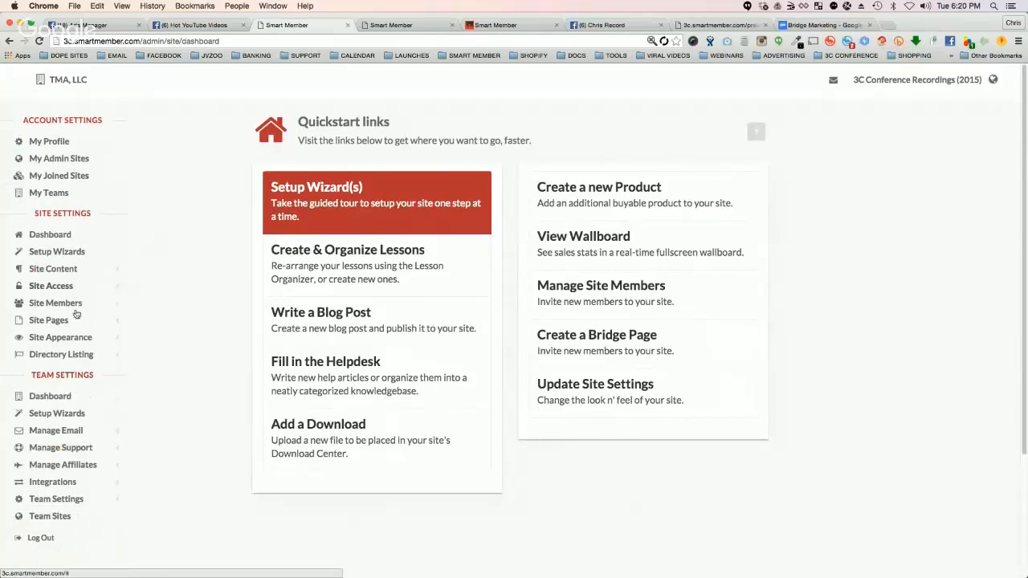
left_click(55, 268)
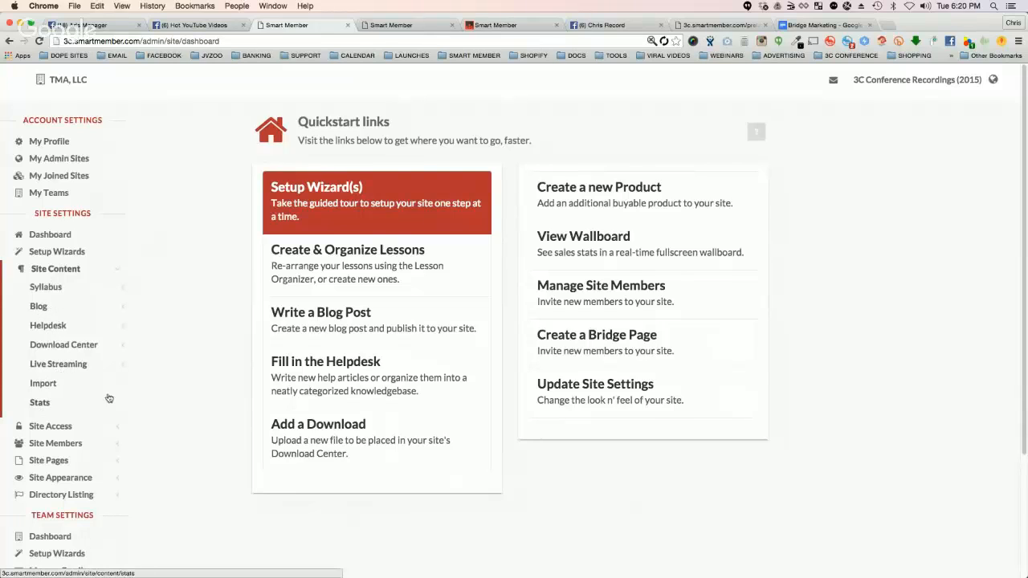
left_click(50, 426)
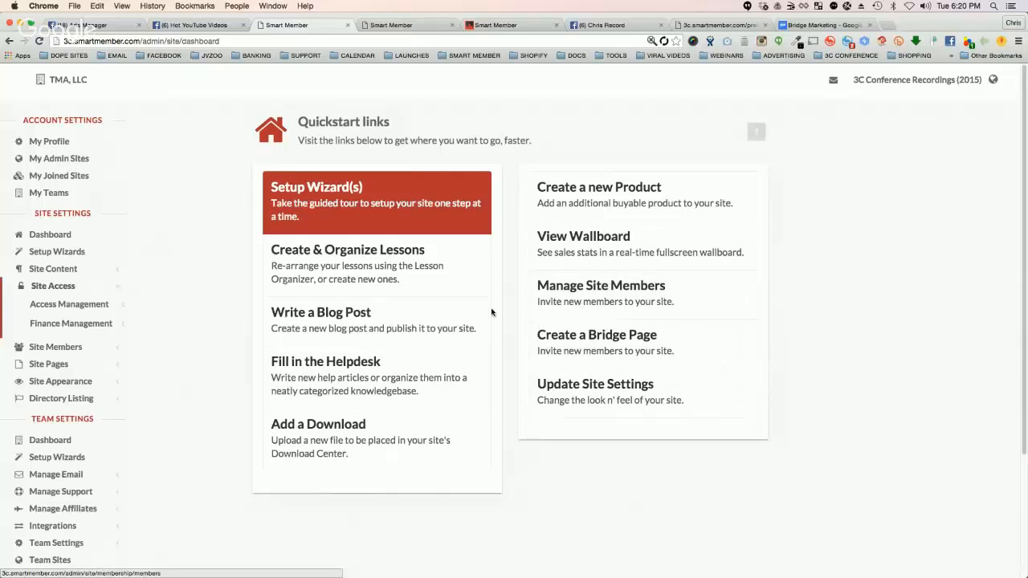
Step: Look over the remaining admin settings, return to the 3C Conference Recordings (2015) site and dismiss its login prompt
scroll(81, 337, "down", 1)
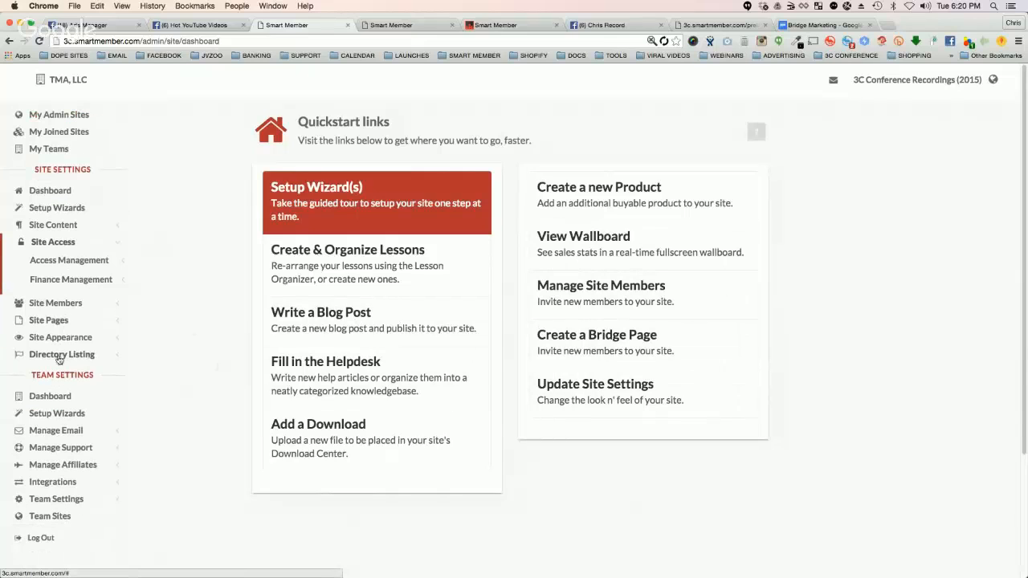
scroll(50, 327, "up", 3)
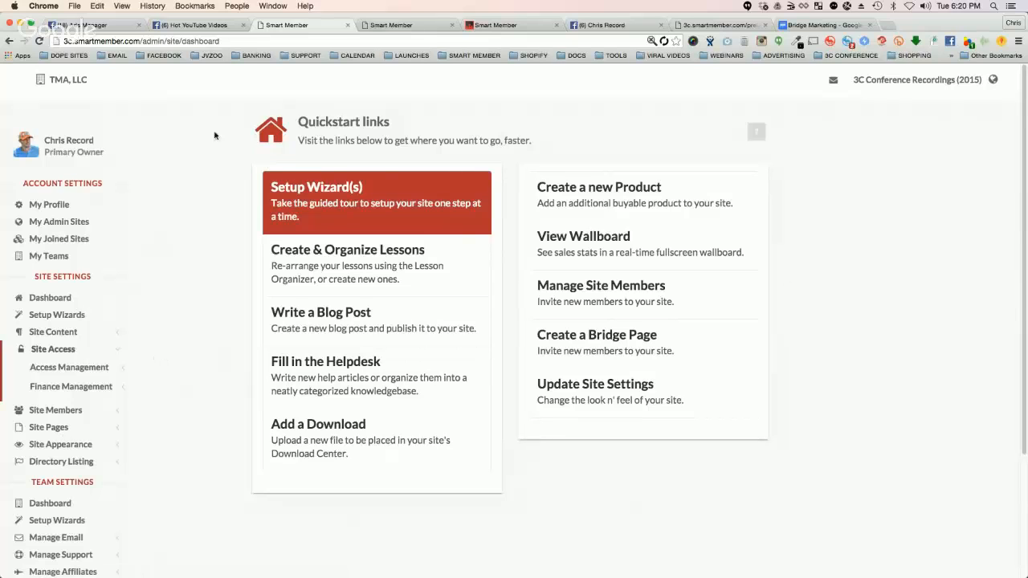
left_click(936, 82)
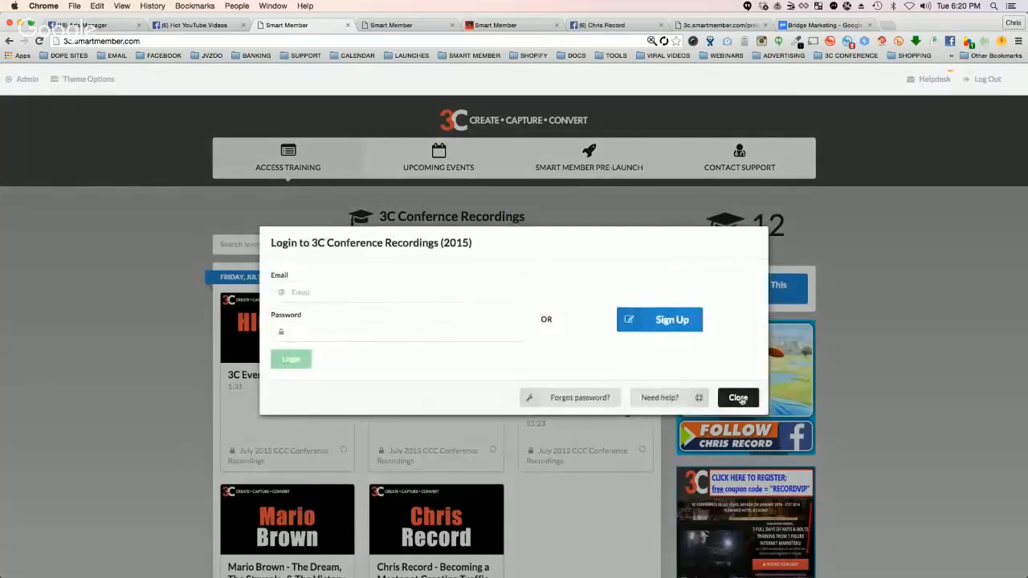
left_click(732, 395)
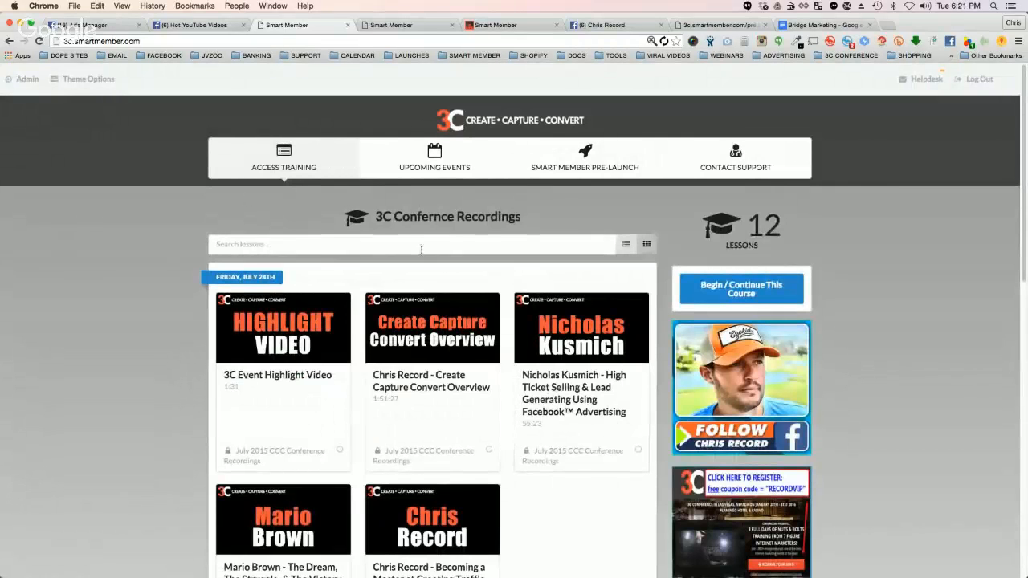
Step: Compare the current 3C site with its new version at 3c.smartmember.in and look over the new lessons page
left_click(383, 25)
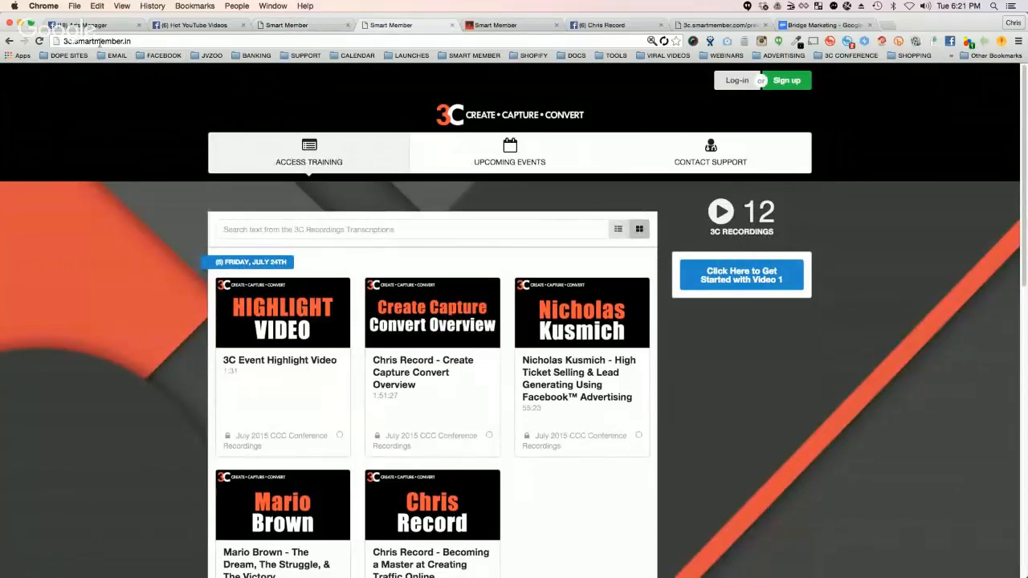
left_click(329, 20)
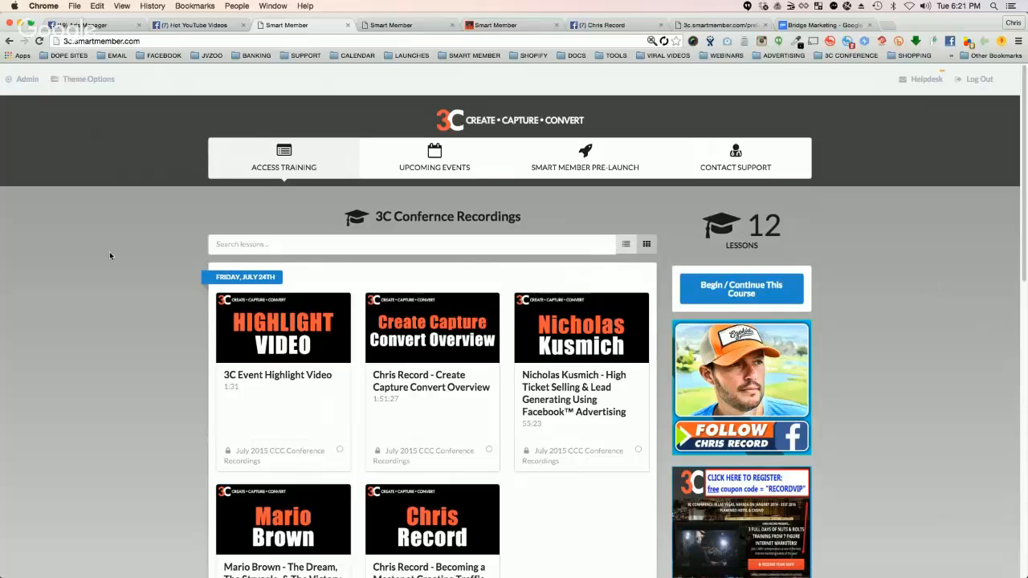
left_click(397, 27)
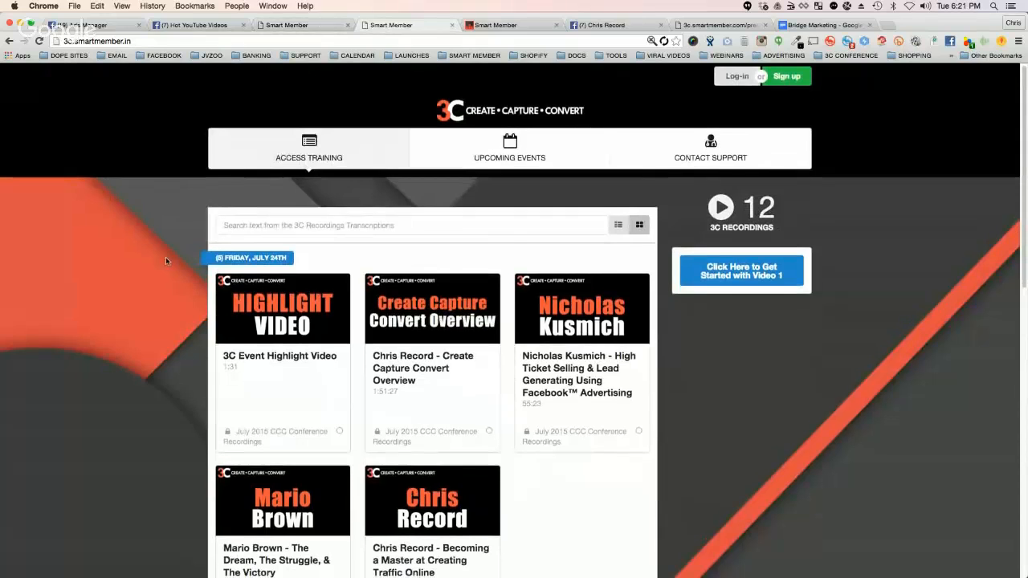
scroll(163, 253, "down", 5)
scroll(163, 253, "up", 5)
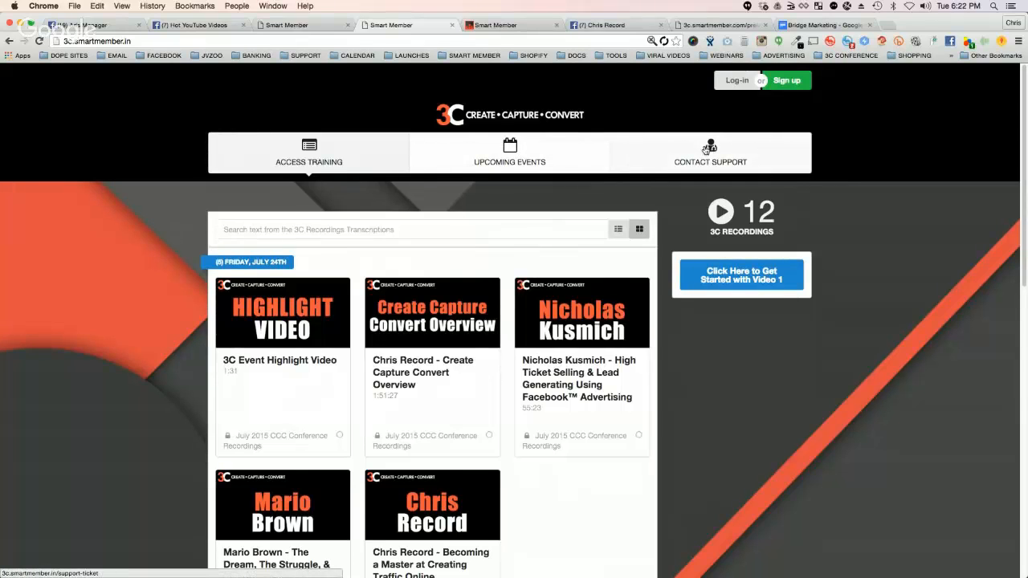
Step: Log in to the Create Capture Convert site with the saved account e-mail and password
left_click(737, 82)
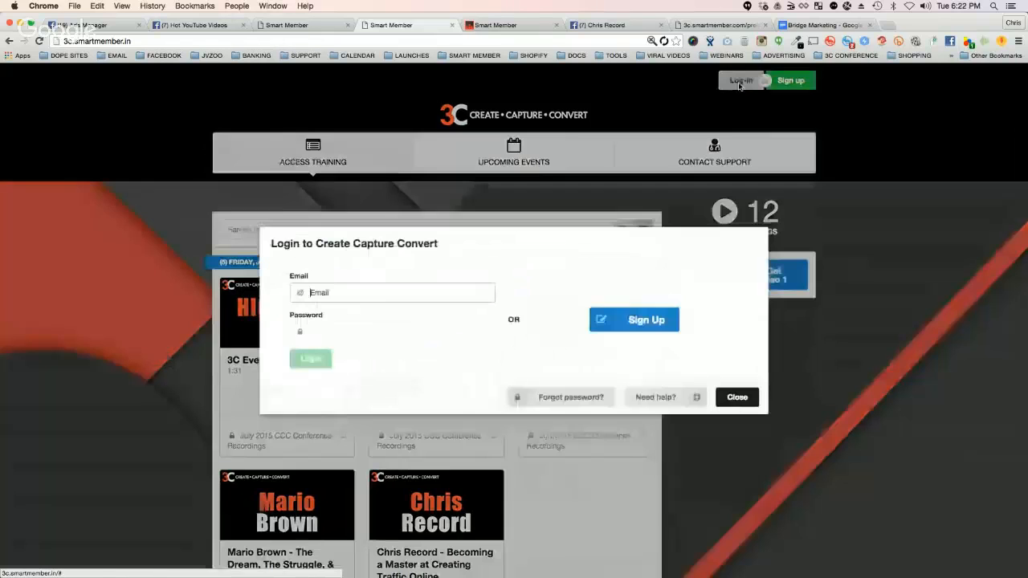
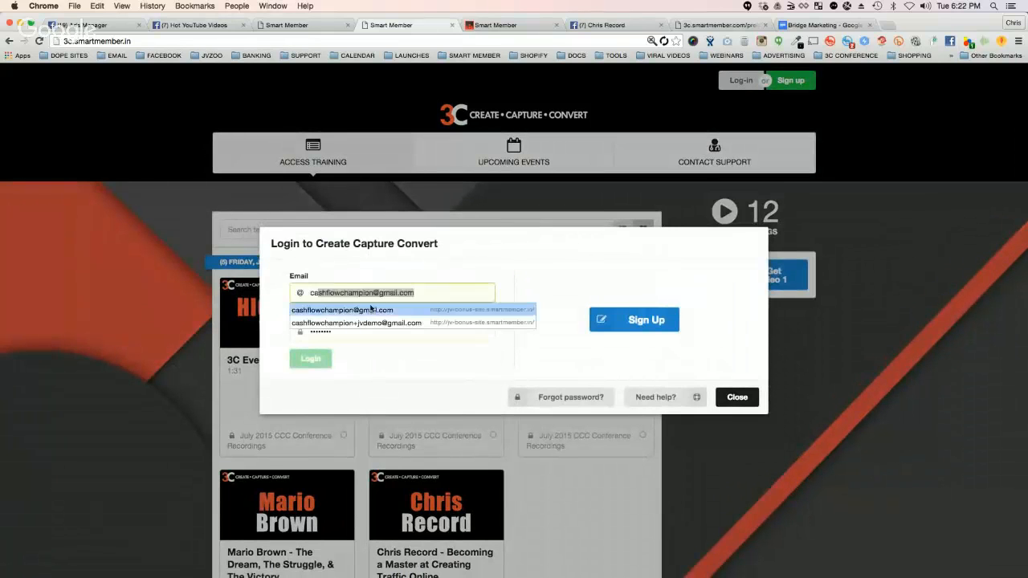
left_click(371, 310)
left_click(311, 359)
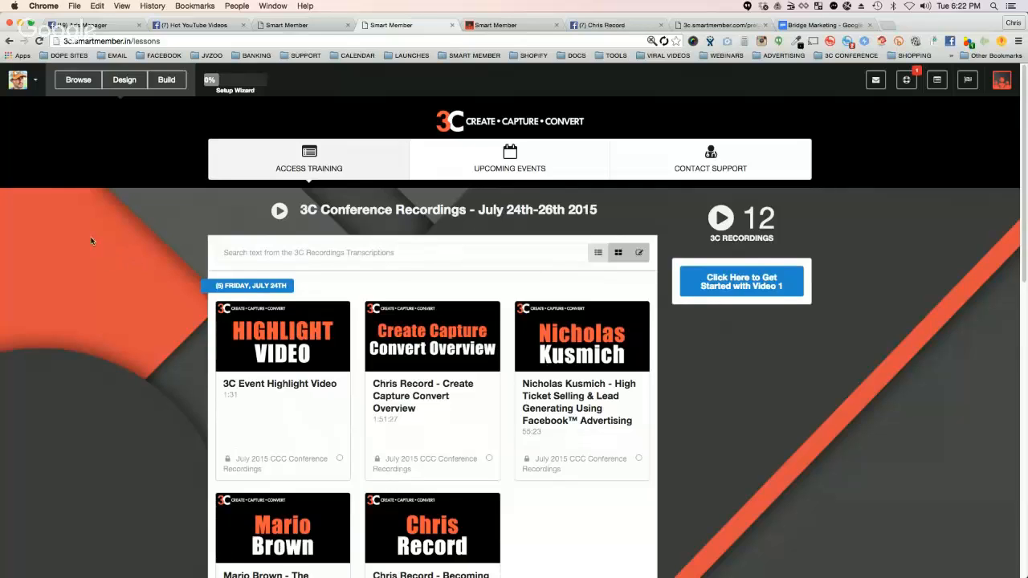
Step: View the profile photo and email address sections of the account settings, close them, and check the account menu
left_click(36, 83)
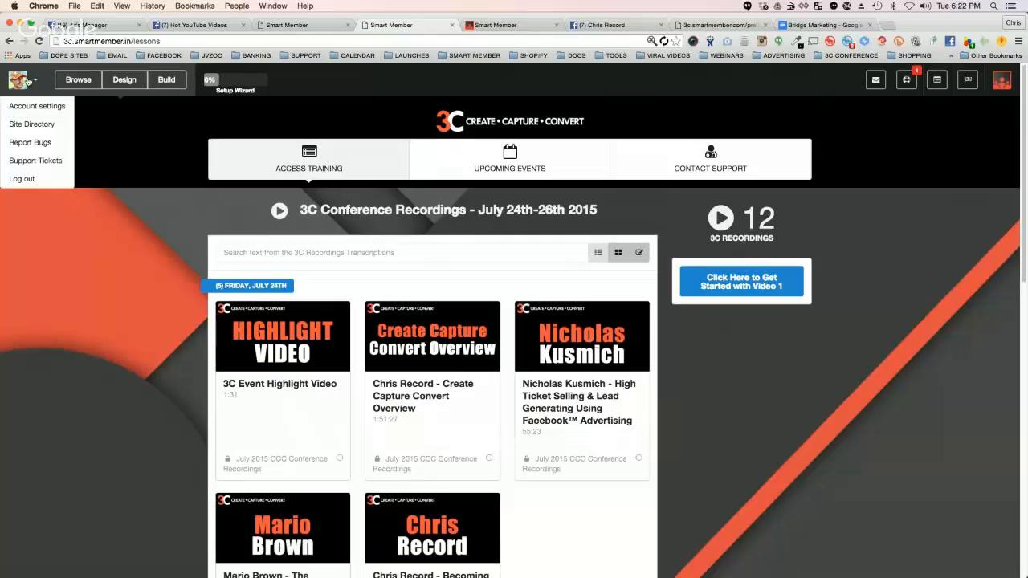
left_click(43, 110)
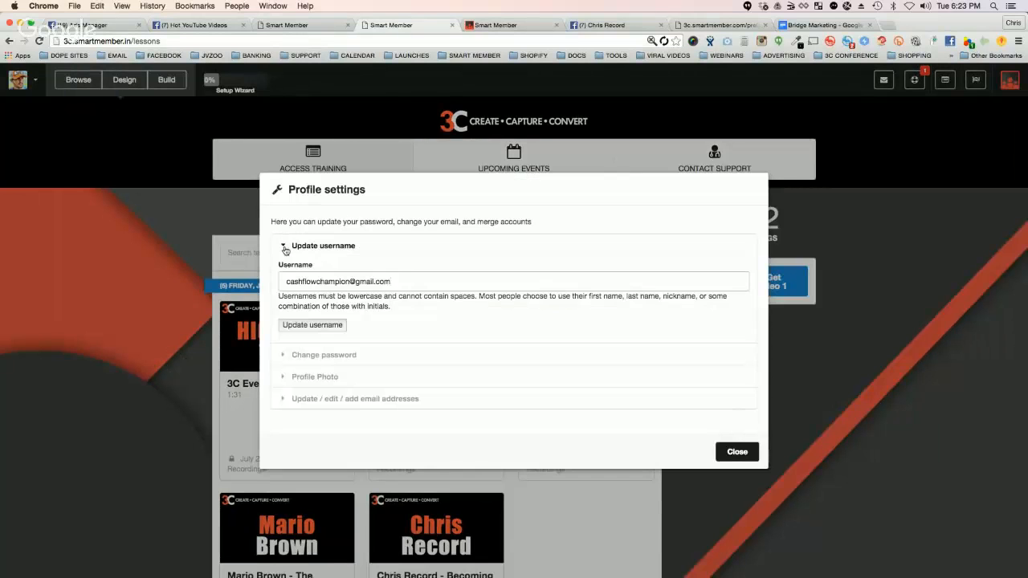
left_click(283, 241)
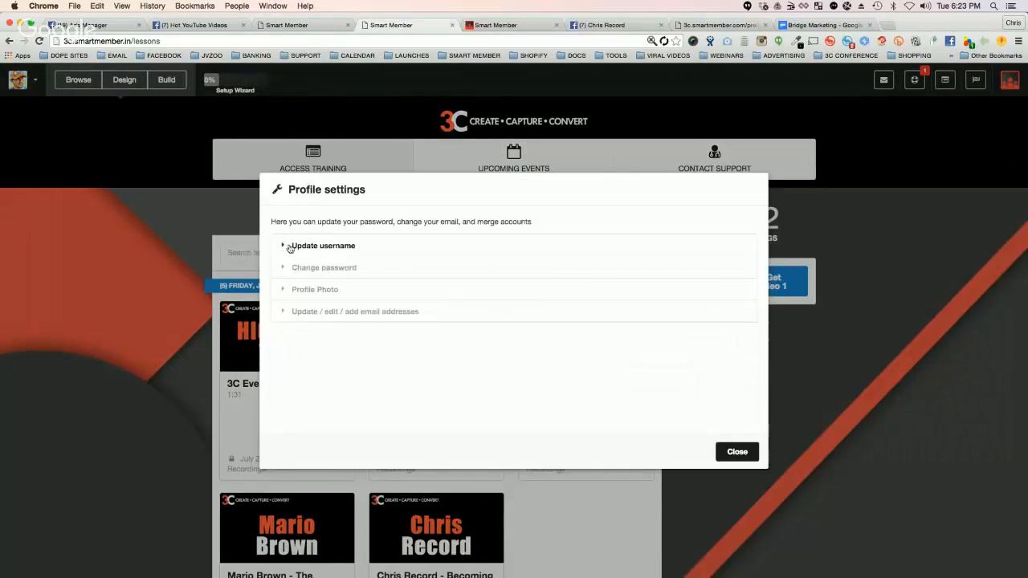
left_click(284, 290)
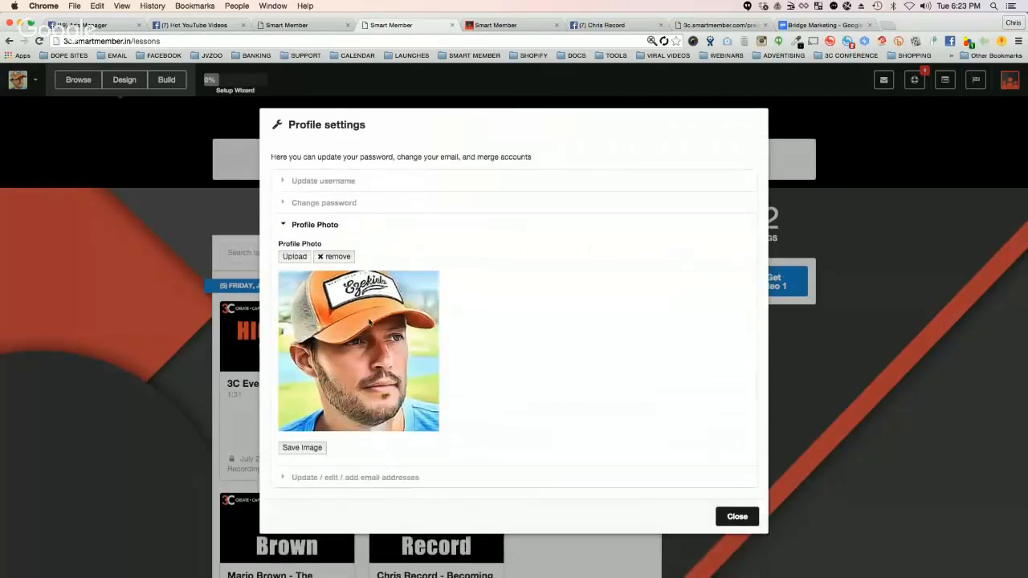
left_click(286, 477)
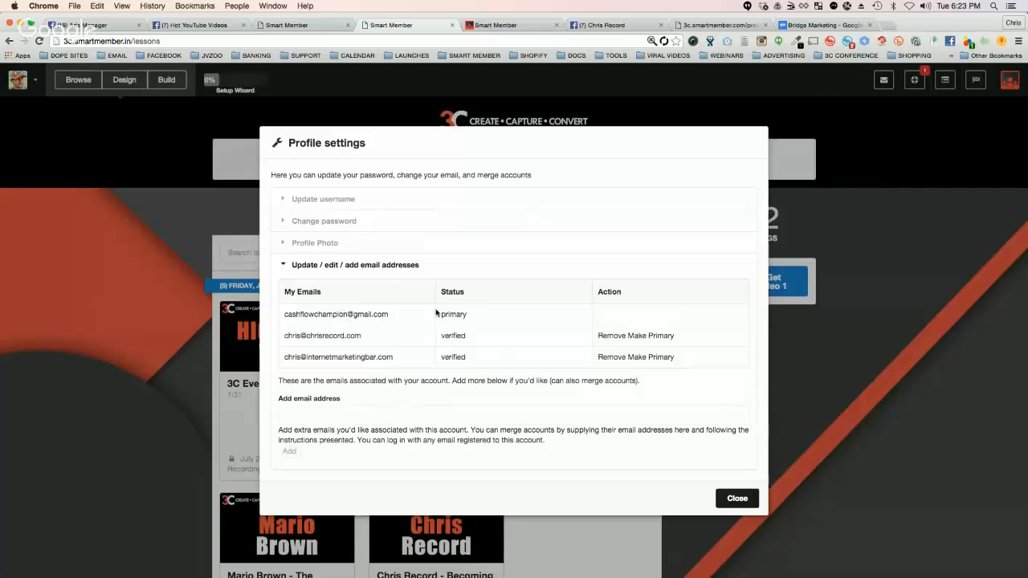
left_click(732, 499)
left_click(36, 79)
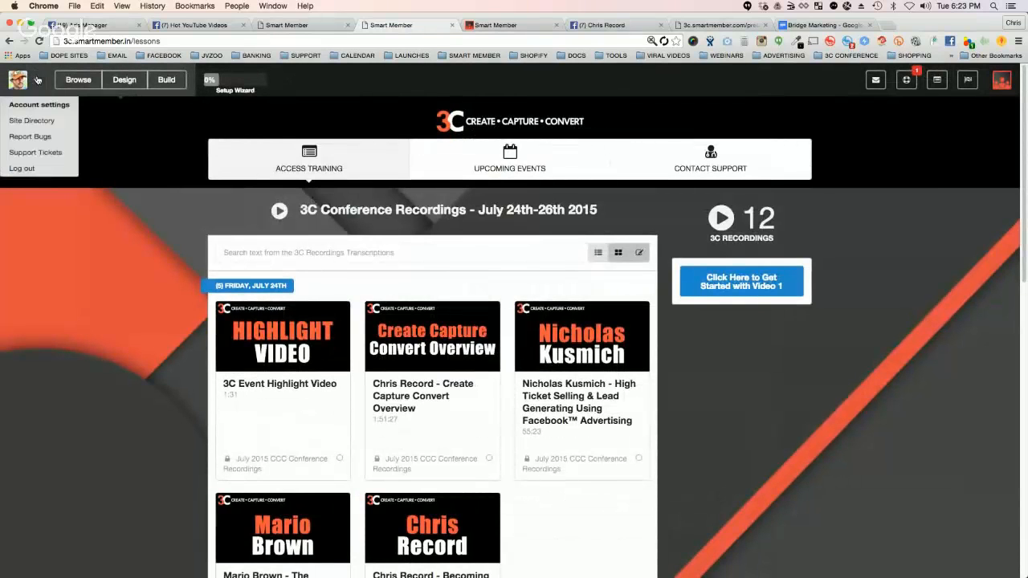
left_click(36, 84)
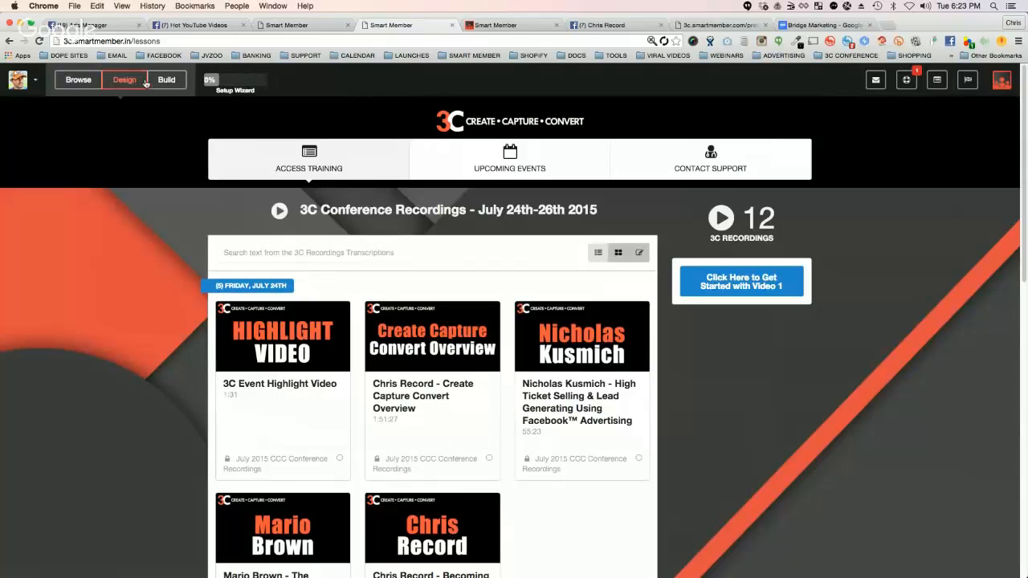
Step: Browse the My Sites overview and compare it with the old version of the 3C site
left_click(86, 84)
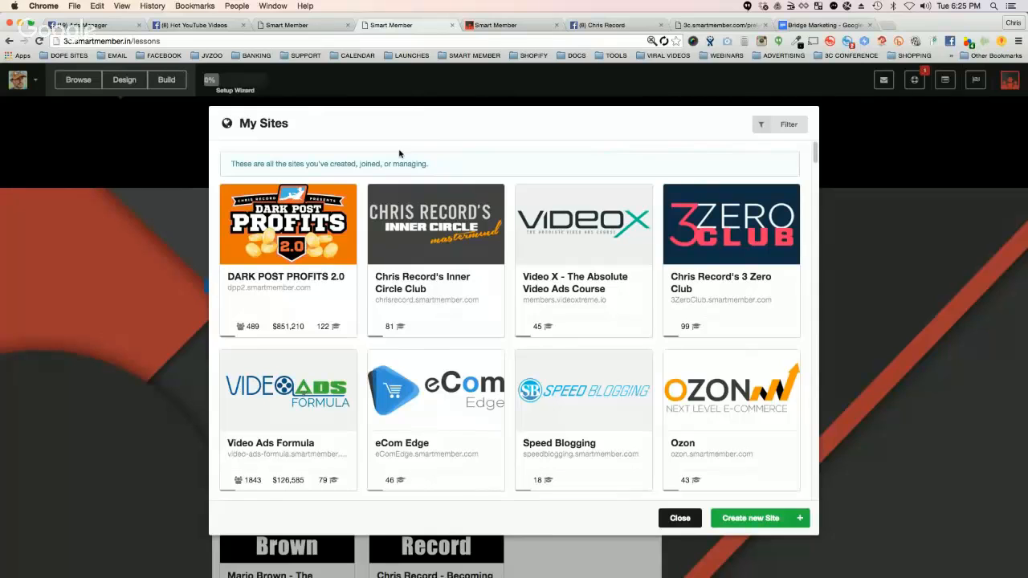
left_click(288, 27)
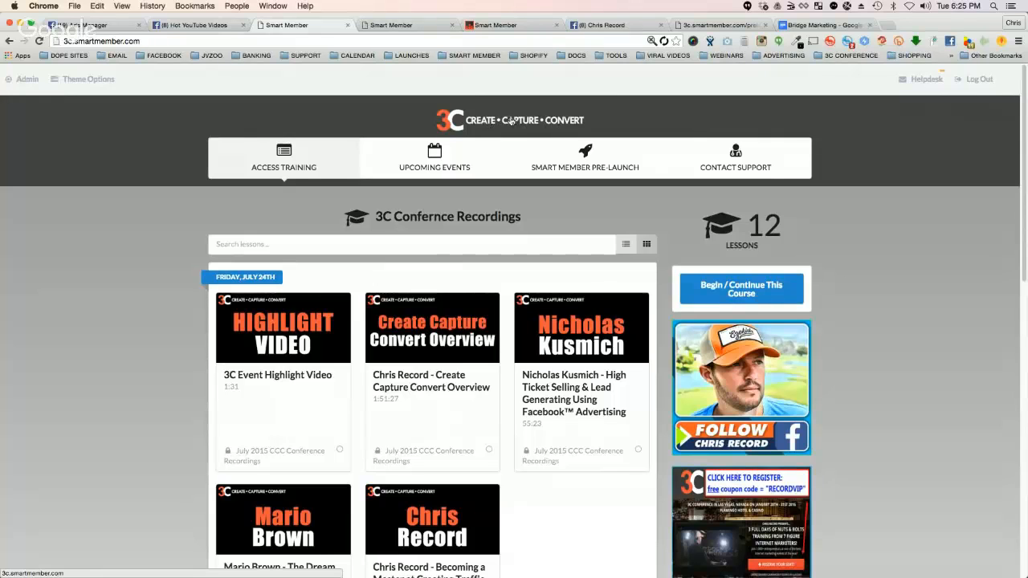
key("ctrl+Tab")
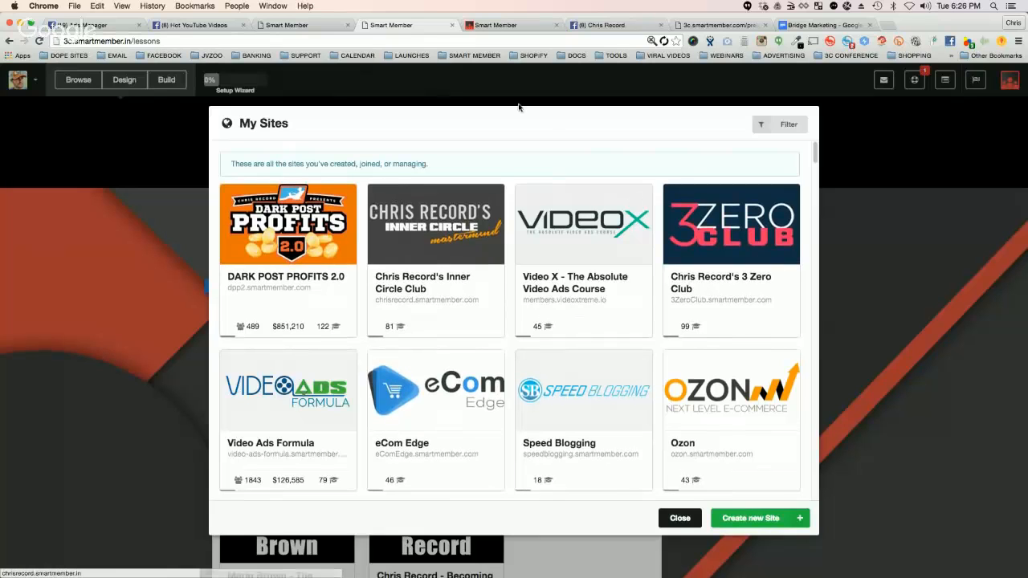
Step: Filter My Sites by the Member role and by the Admin role, and check the filter options again
left_click(788, 125)
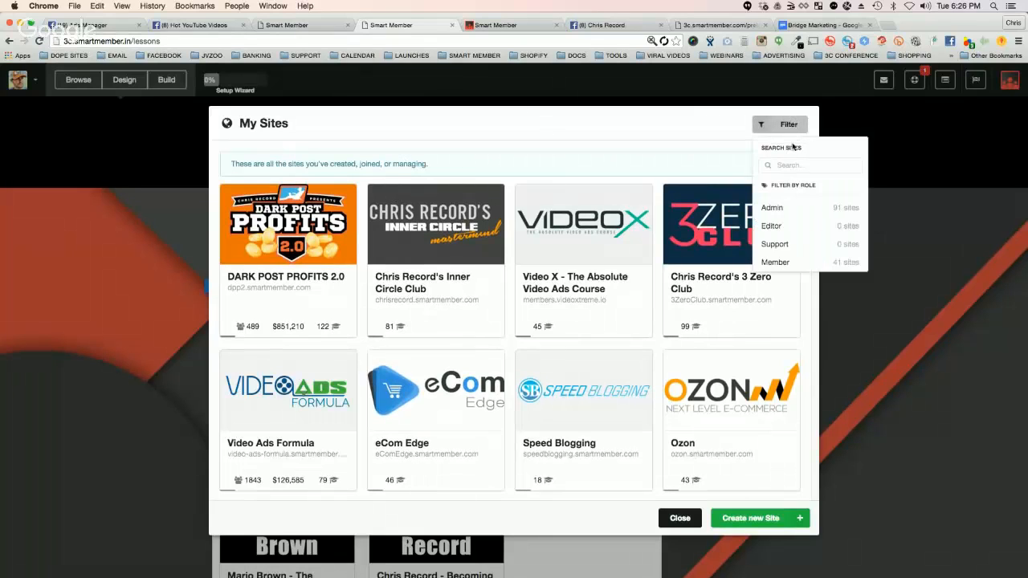
left_click(774, 263)
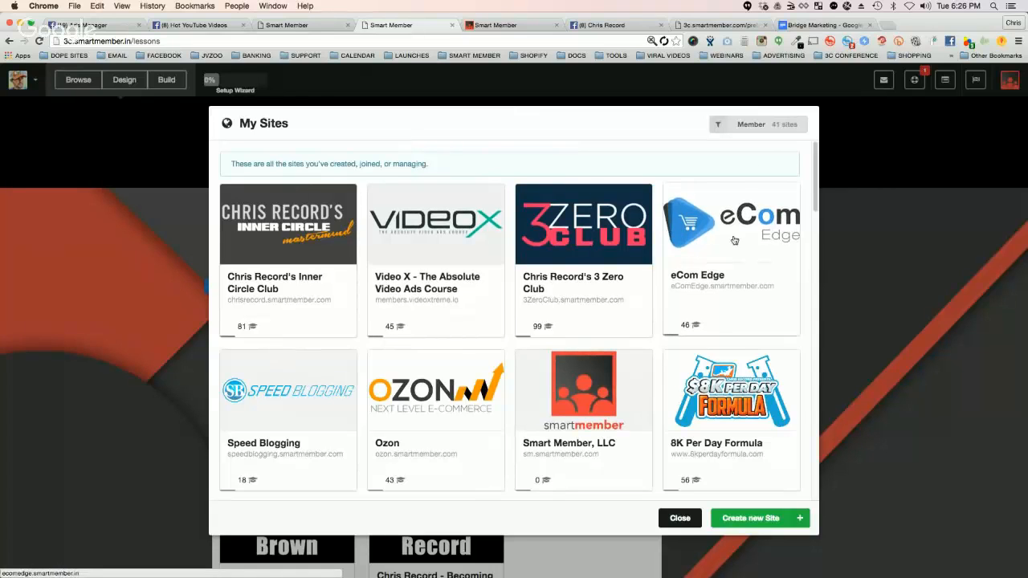
left_click(769, 126)
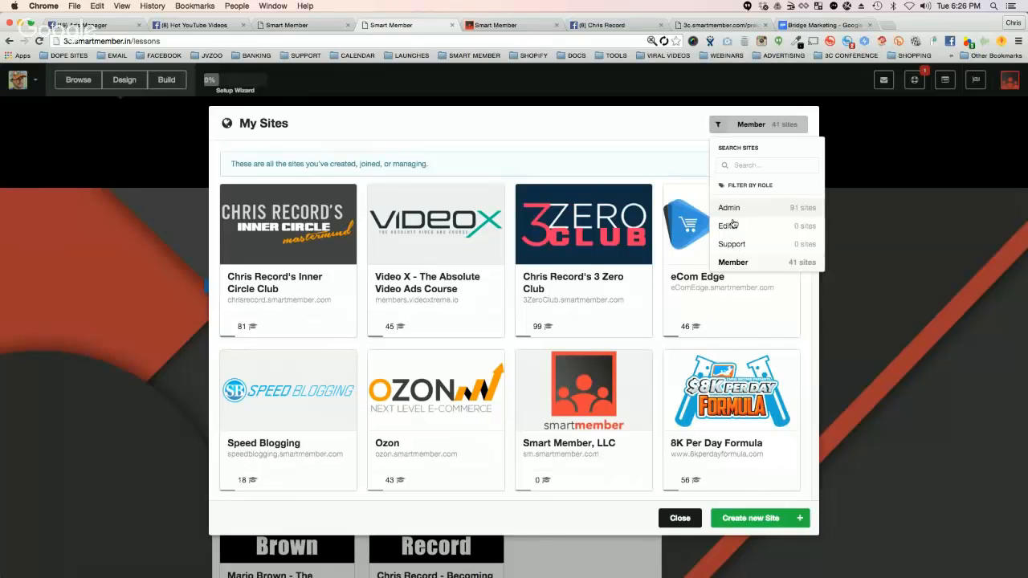
left_click(729, 209)
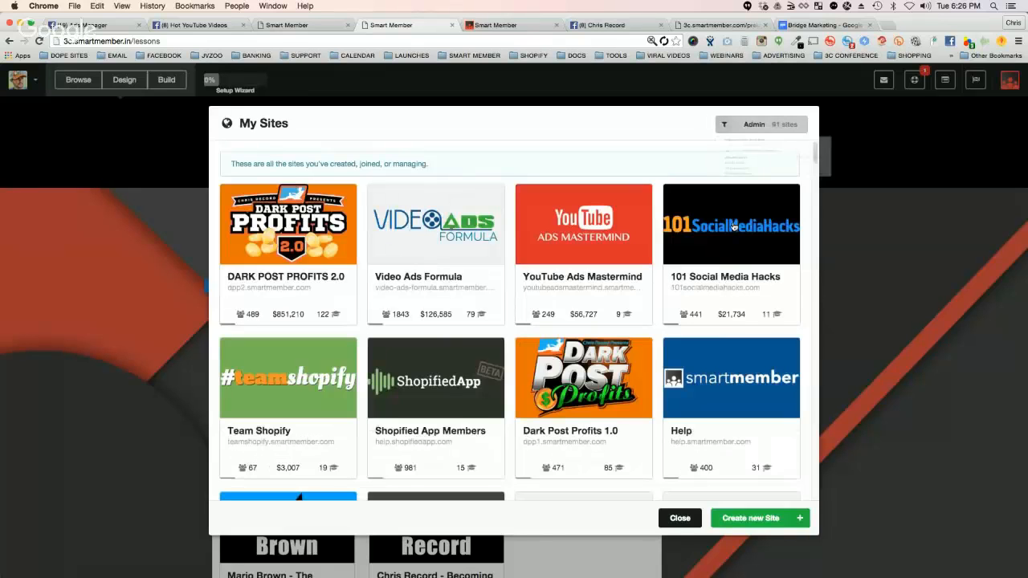
left_click(756, 126)
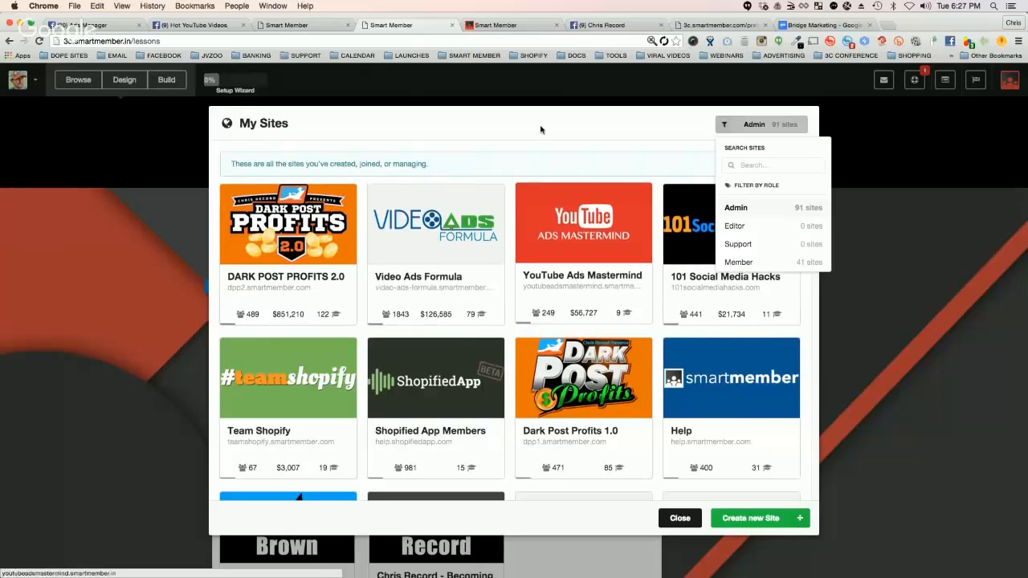
left_click(738, 125)
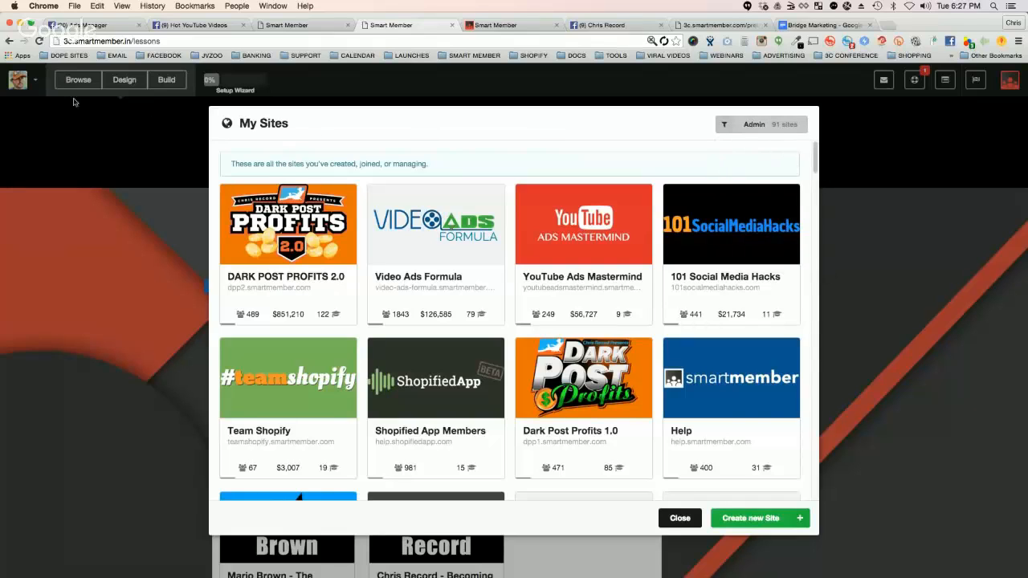
Step: Start creating a new site, show its advanced options, and name it with the owner's full name in possessive form plus "Killer Bonus Site"
left_click(754, 519)
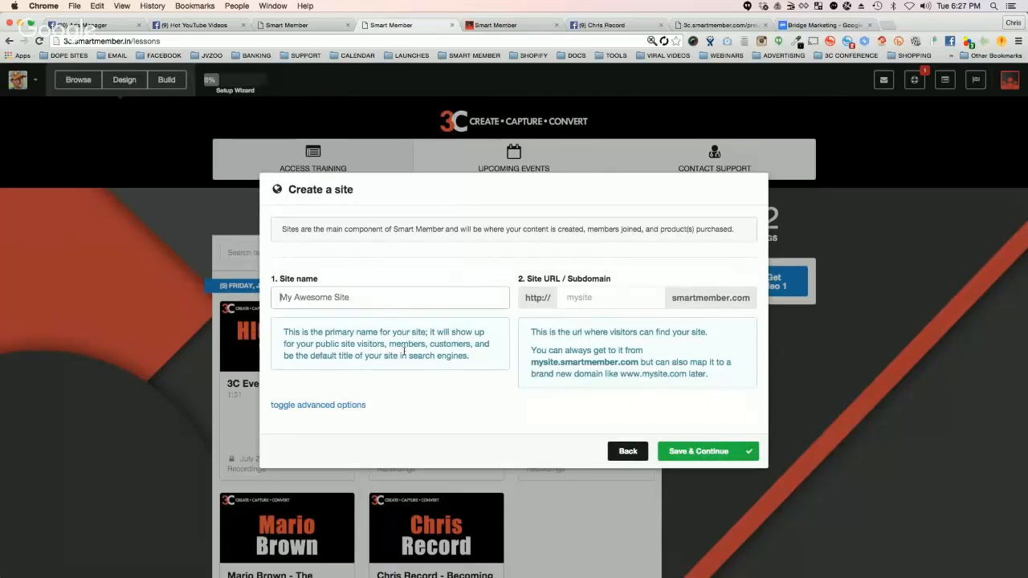
left_click(343, 402)
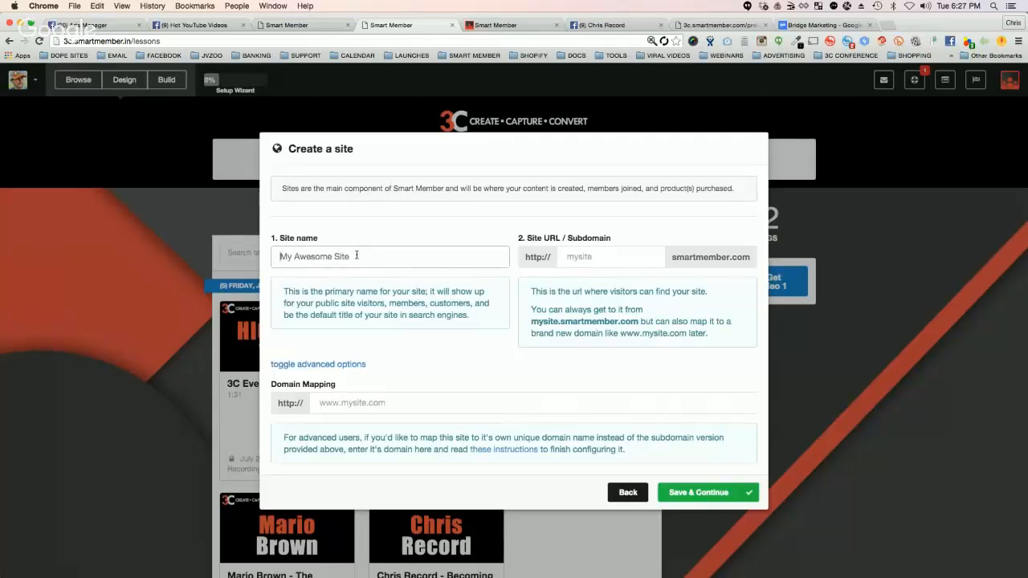
type("CHRIS")
key("BackSpace")
key("BackSpace")
key("BackSpace")
key("BackSpace")
type("hris Record's B")
type("iller Bonus Site")
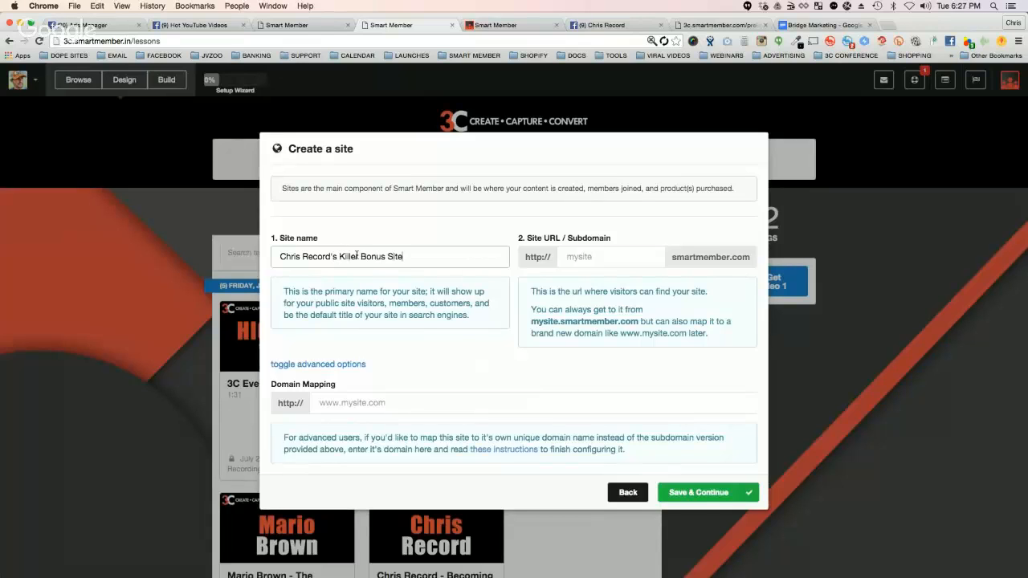
Step: Set the new site's subdomain to the owner's hyphenated full name followed by "-bonus-site"
key("Tab")
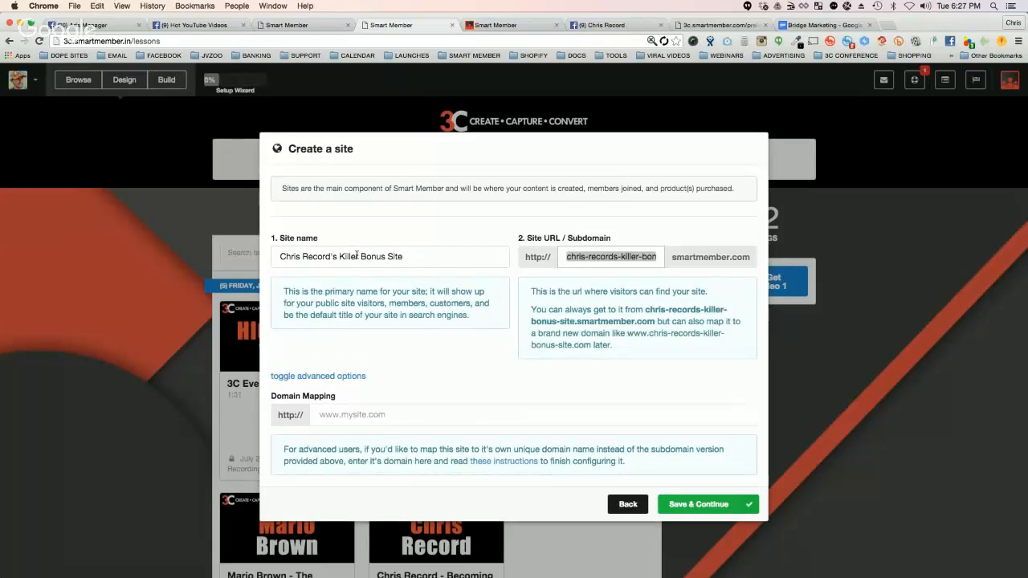
type("chris")
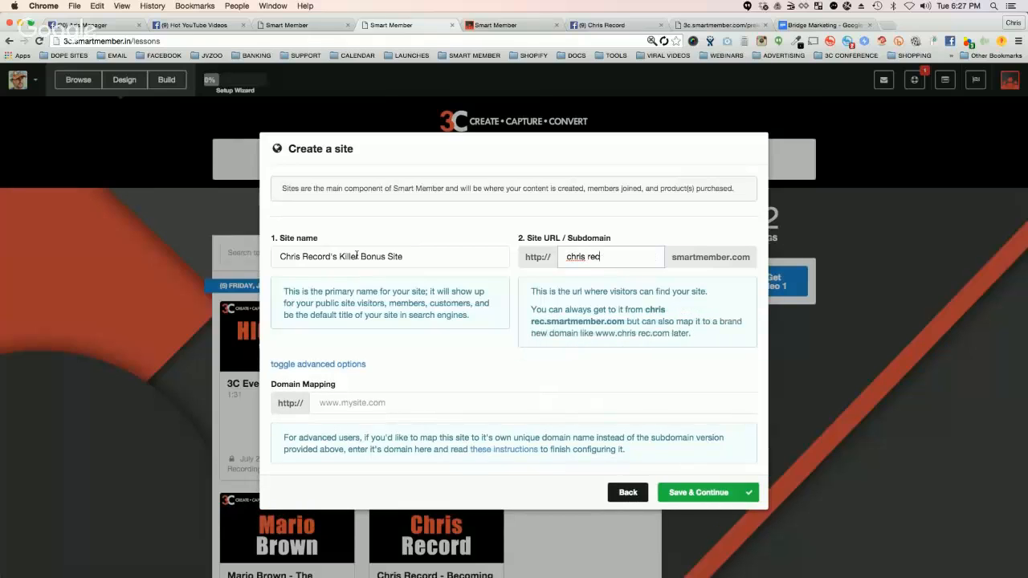
type("-record-")
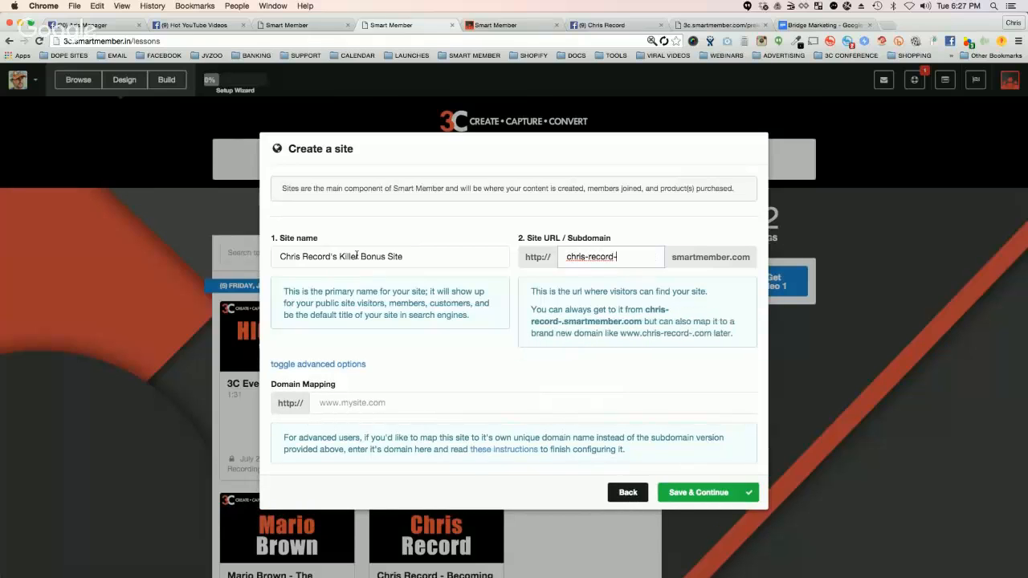
type("bonus-site")
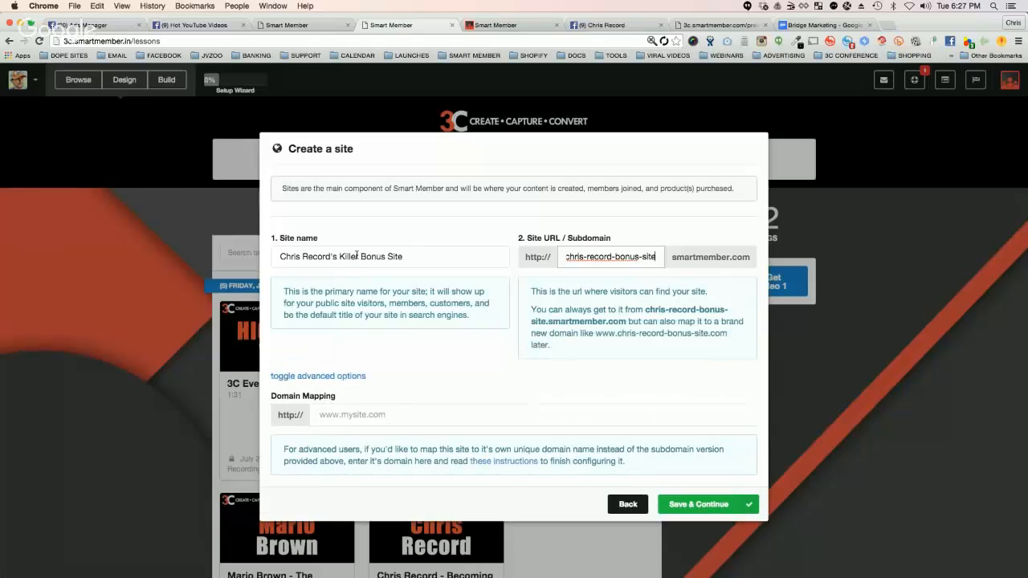
left_click(465, 291)
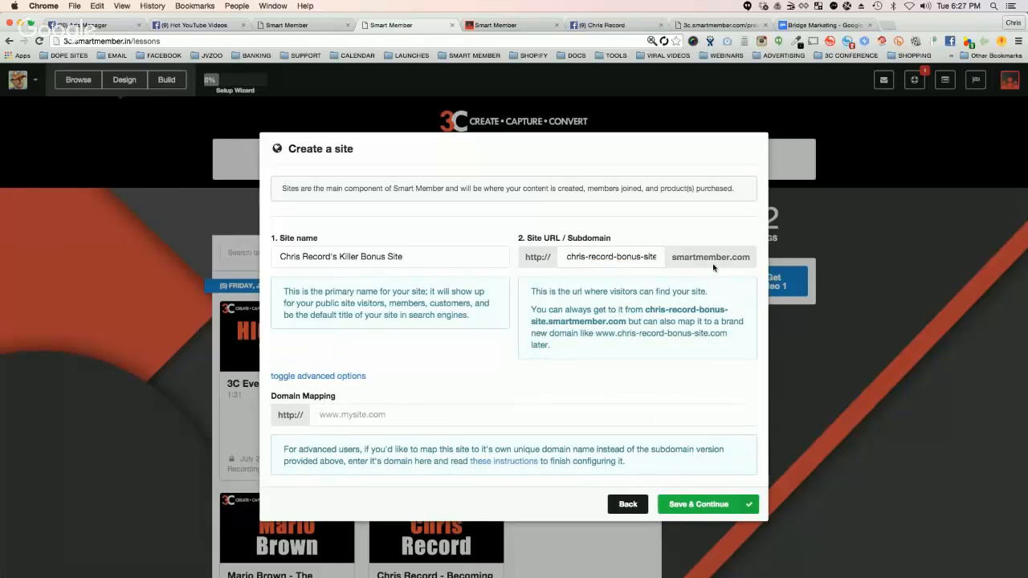
left_click(352, 415)
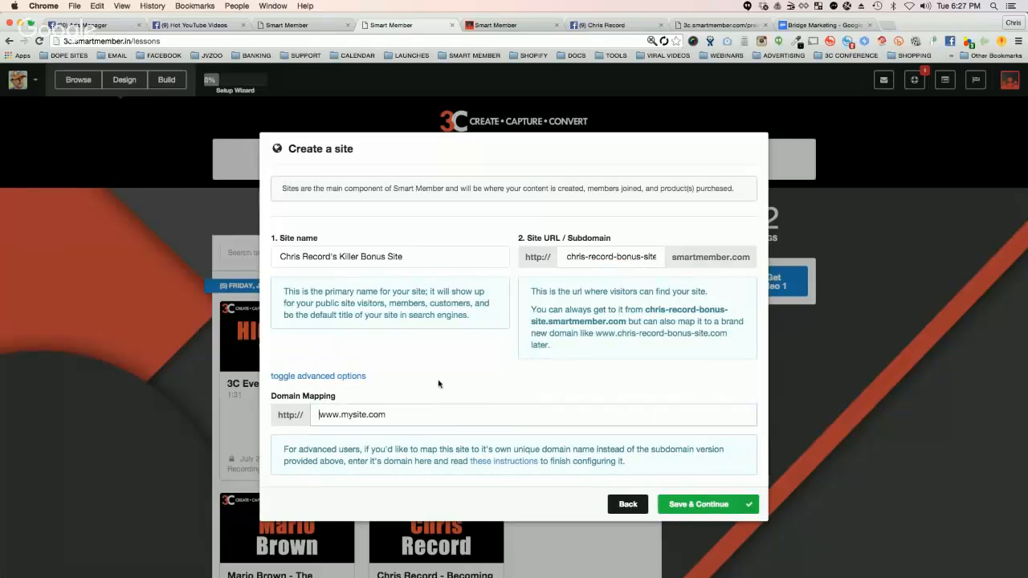
type("www.ChrisRecordBonusSit")
type("e.com")
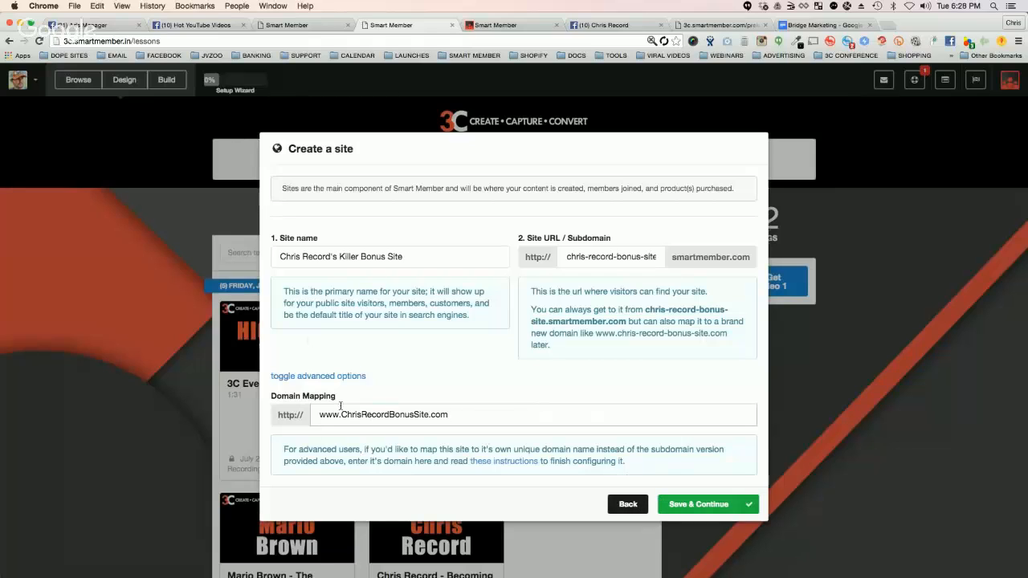
Step: Open the domain mapping instructions separately, read how to change the CNAME record, and return to the site creation form
right_click(500, 464)
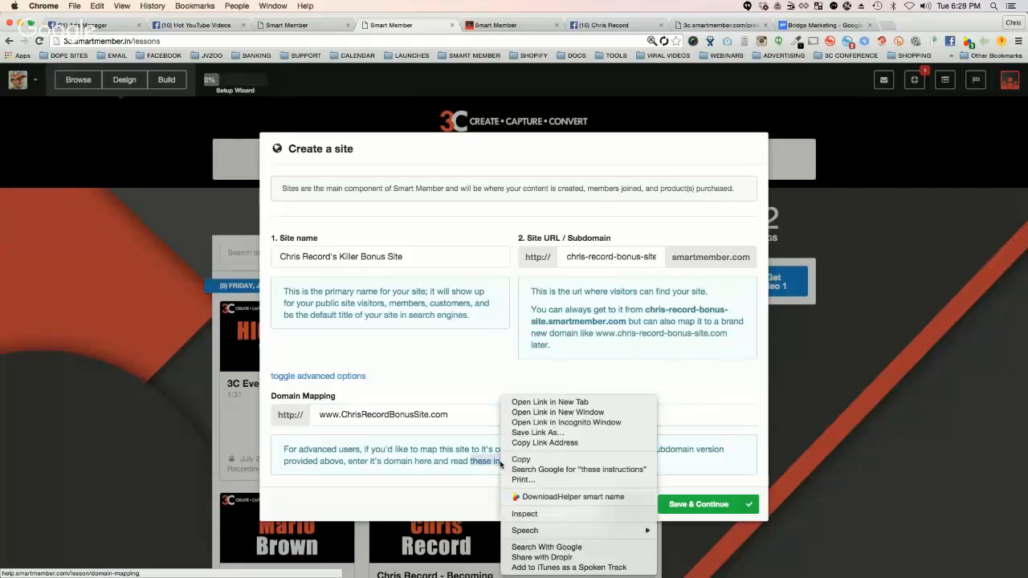
left_click(549, 402)
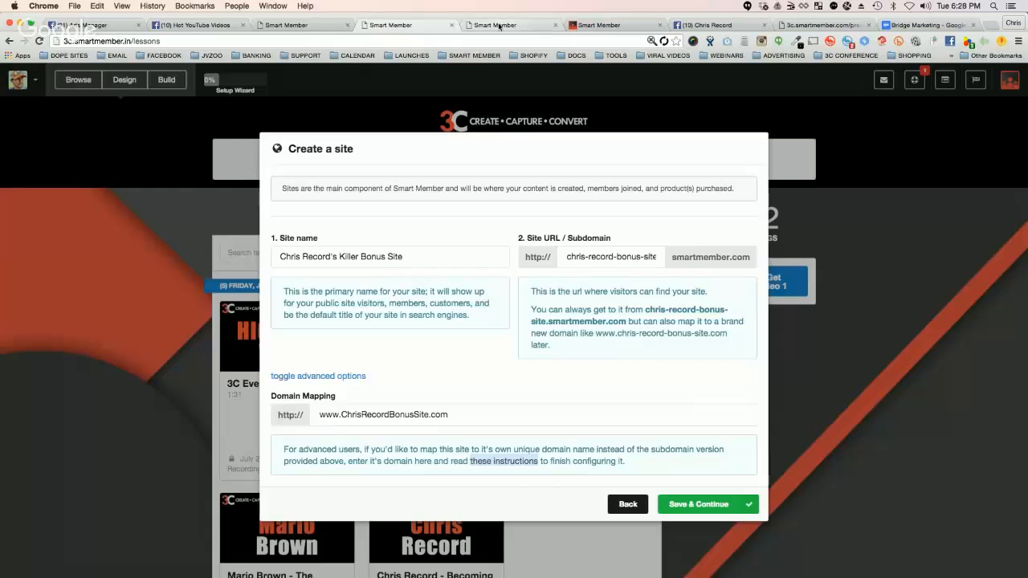
left_click(498, 25)
scroll(230, 337, "down", 5)
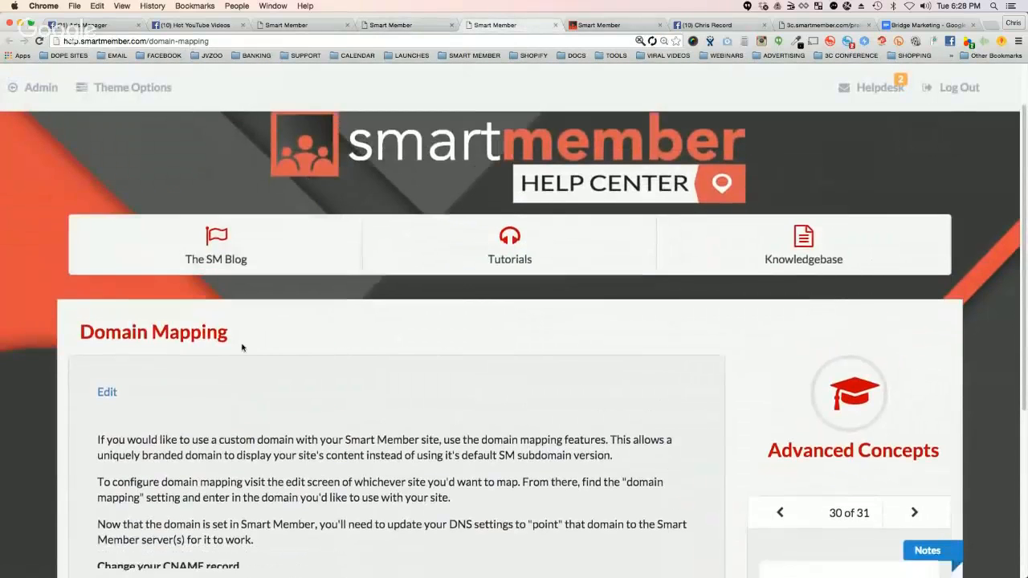
scroll(322, 377, "down", 1)
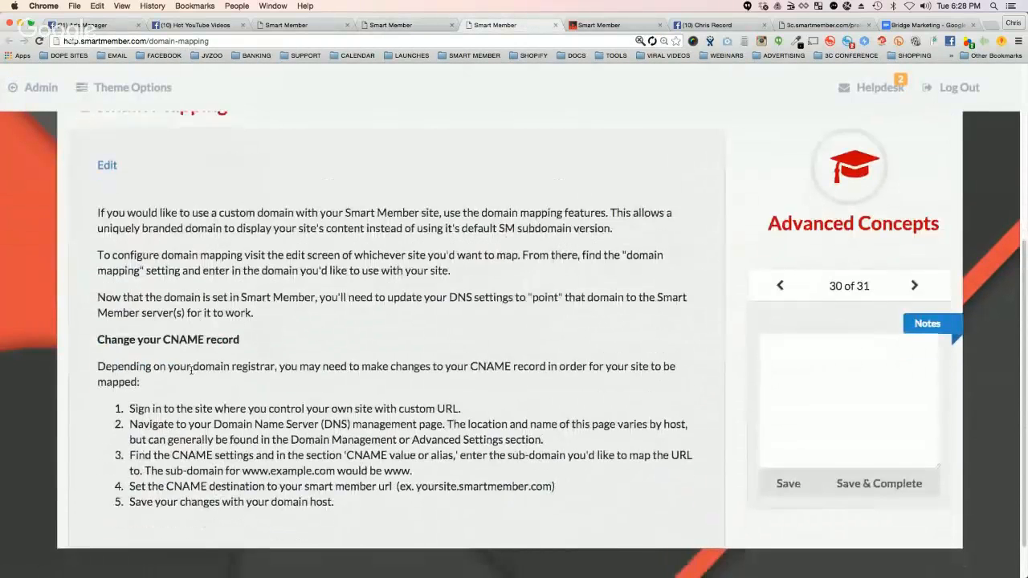
scroll(170, 332, "down", 1)
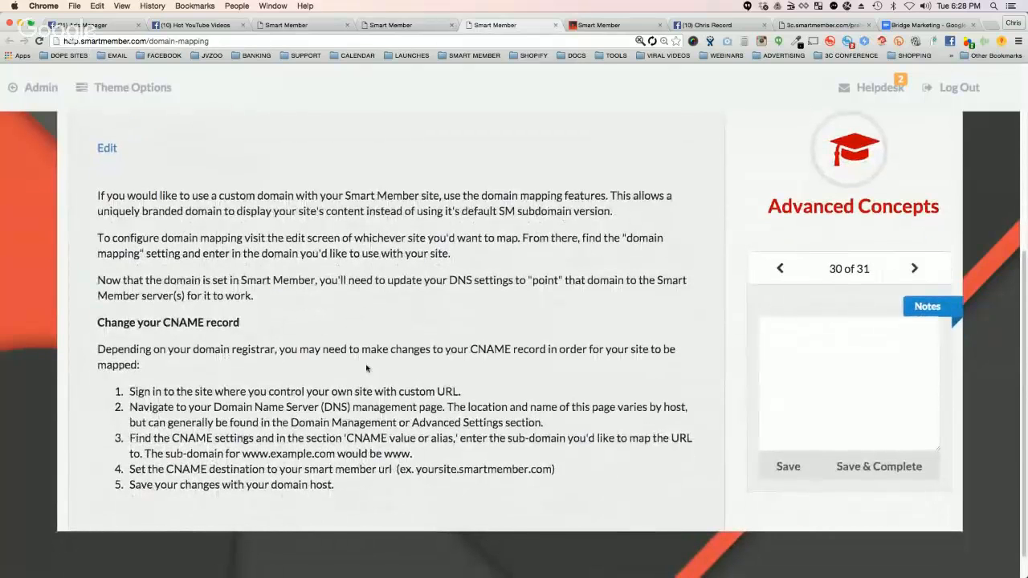
scroll(390, 374, "up", 10)
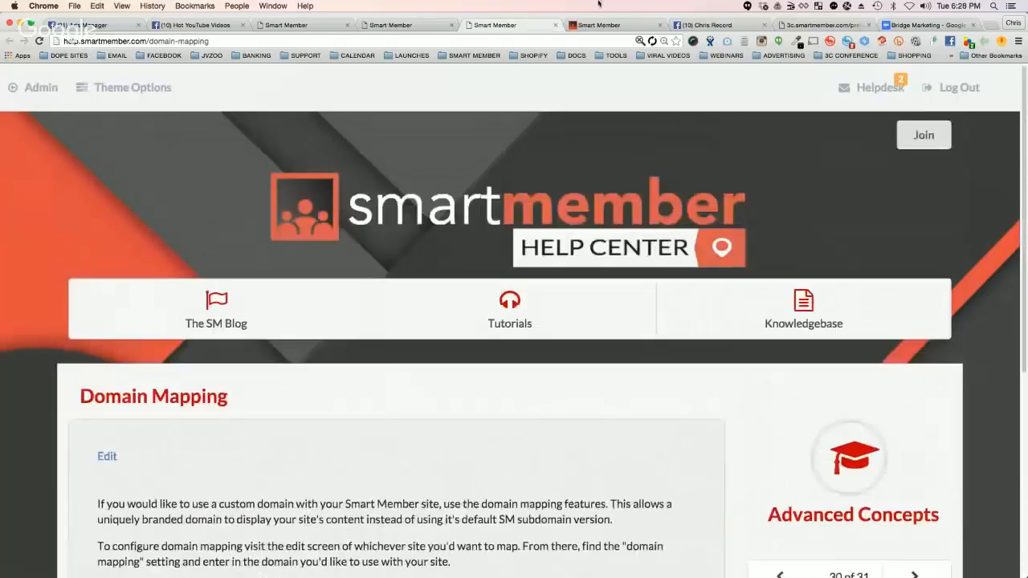
left_click(391, 25)
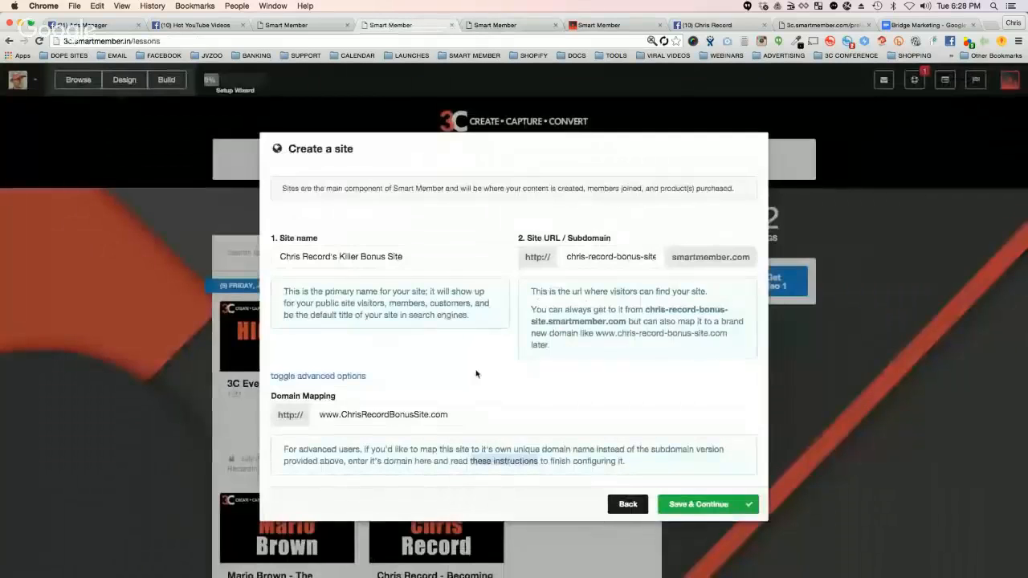
Step: Leave the site creation form without saving, look through the My Sites list, and close it
left_click(629, 505)
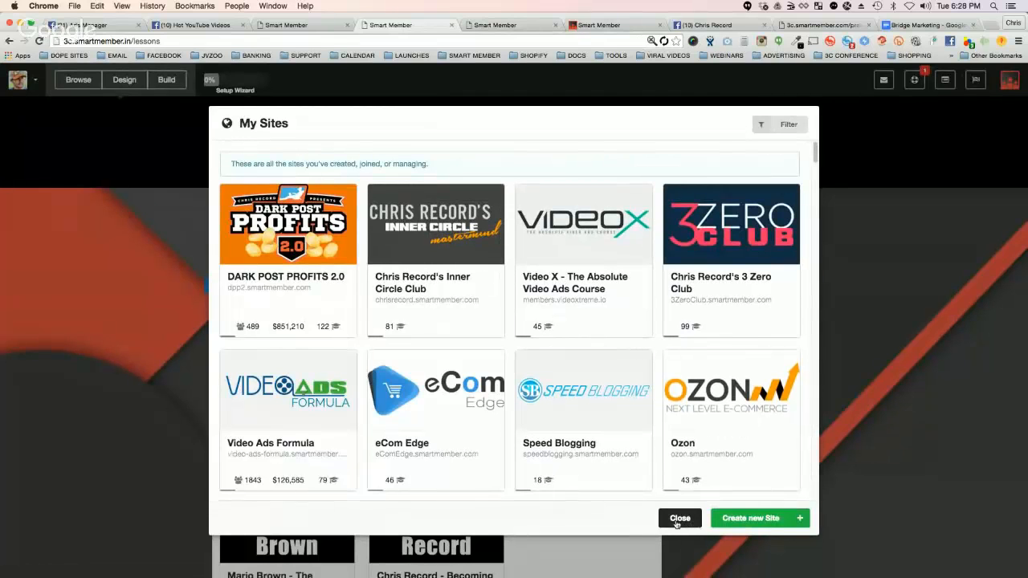
scroll(587, 321, "down", 5)
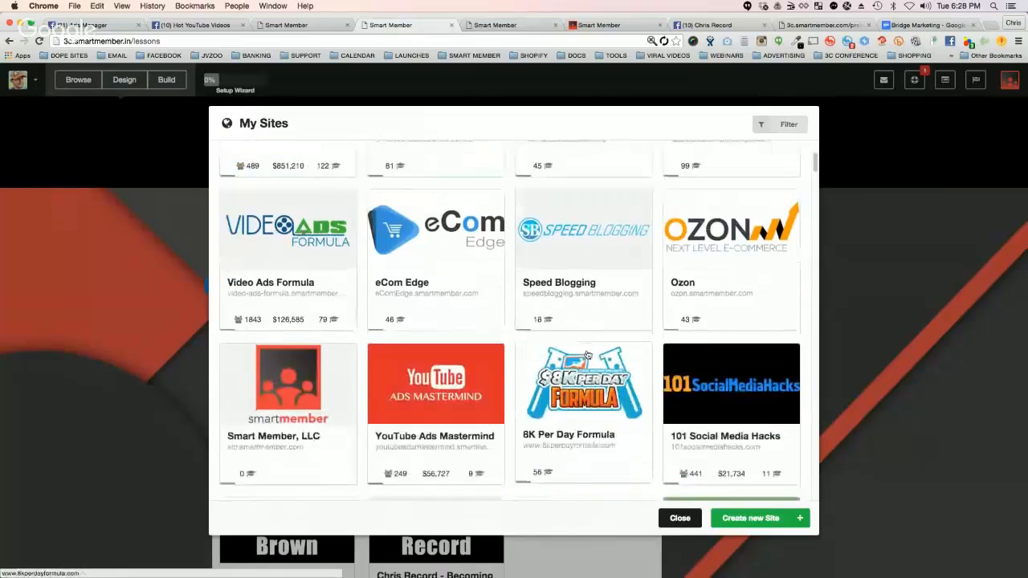
scroll(587, 355, "down", 8)
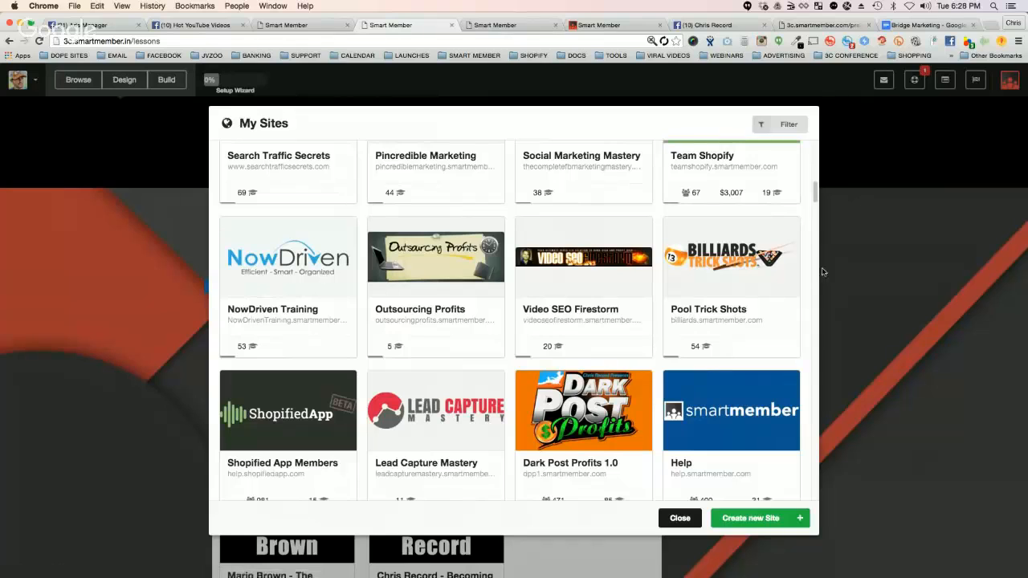
scroll(527, 279, "up", 2)
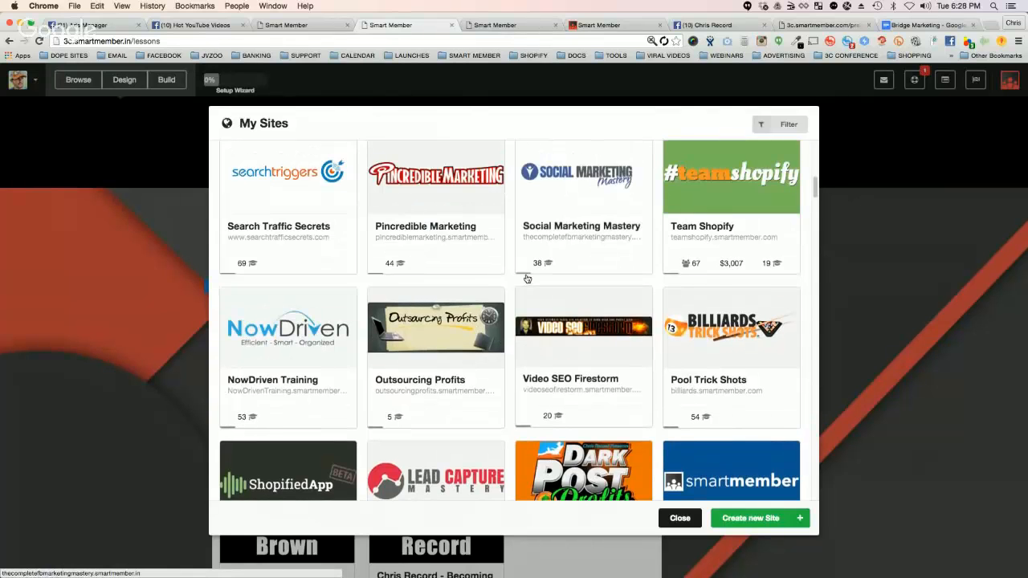
scroll(527, 278, "up", 10)
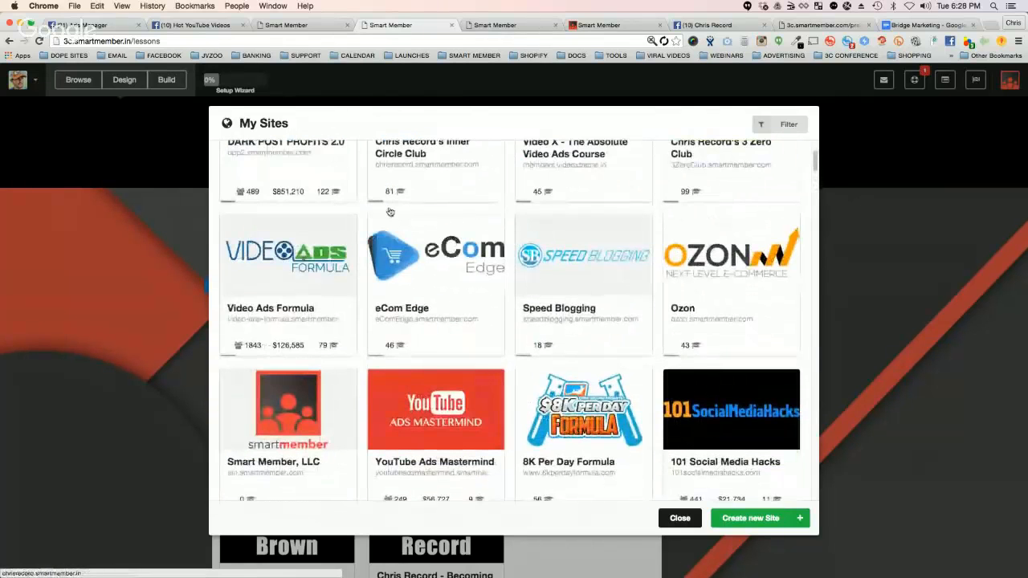
scroll(294, 201, "up", 2)
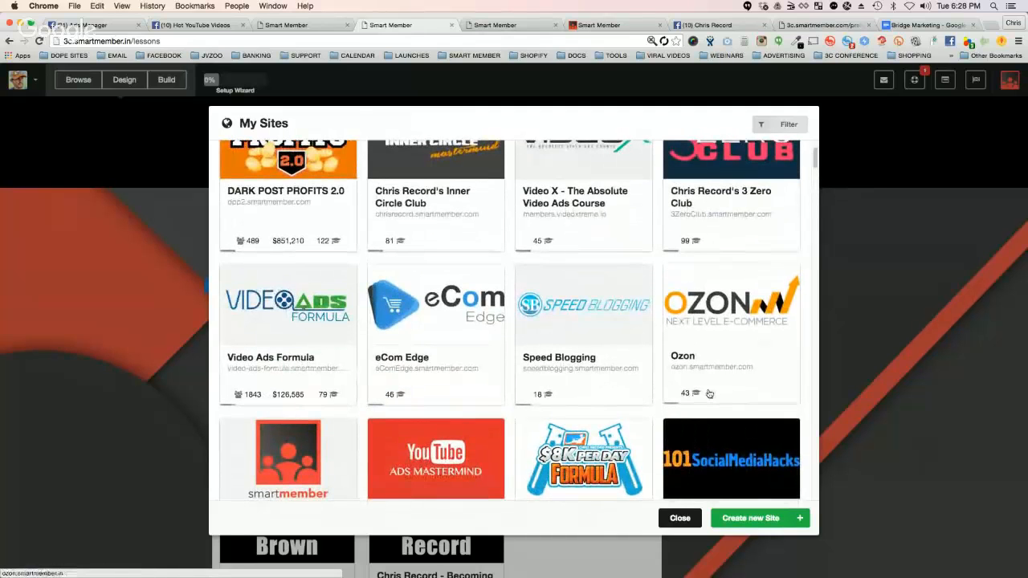
scroll(658, 409, "up", 1)
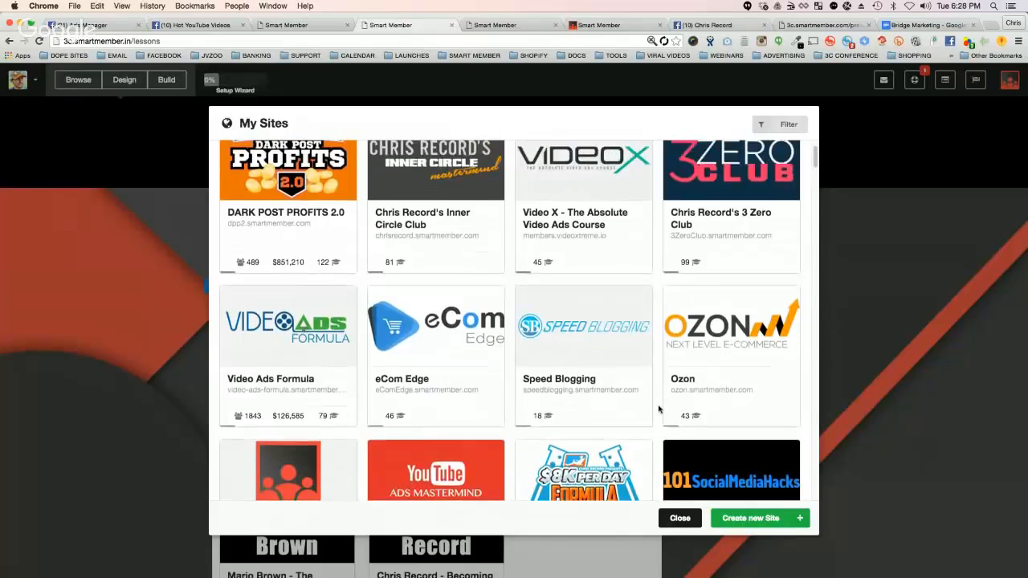
scroll(659, 409, "up", 2)
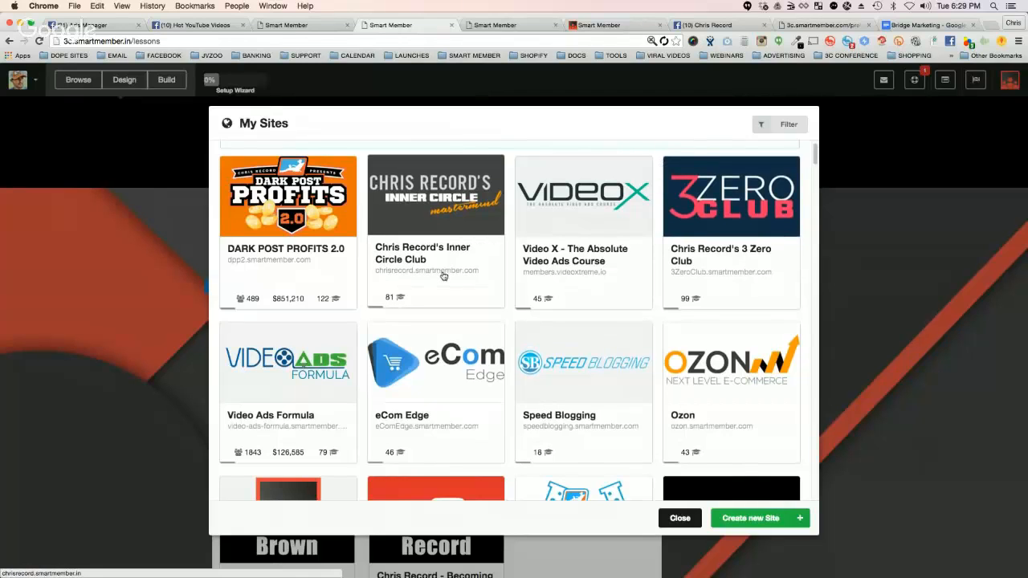
left_click(679, 519)
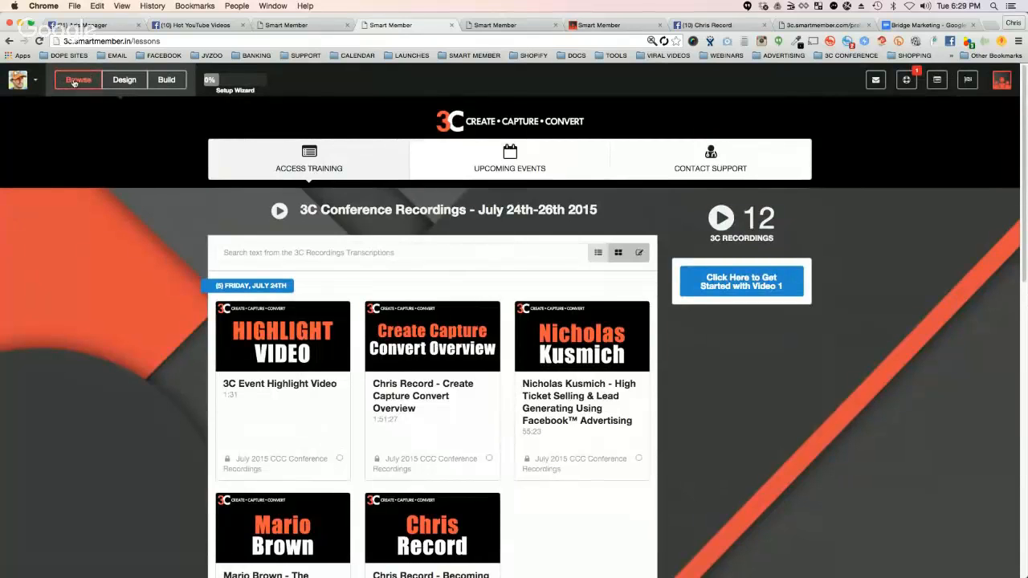
left_click(123, 81)
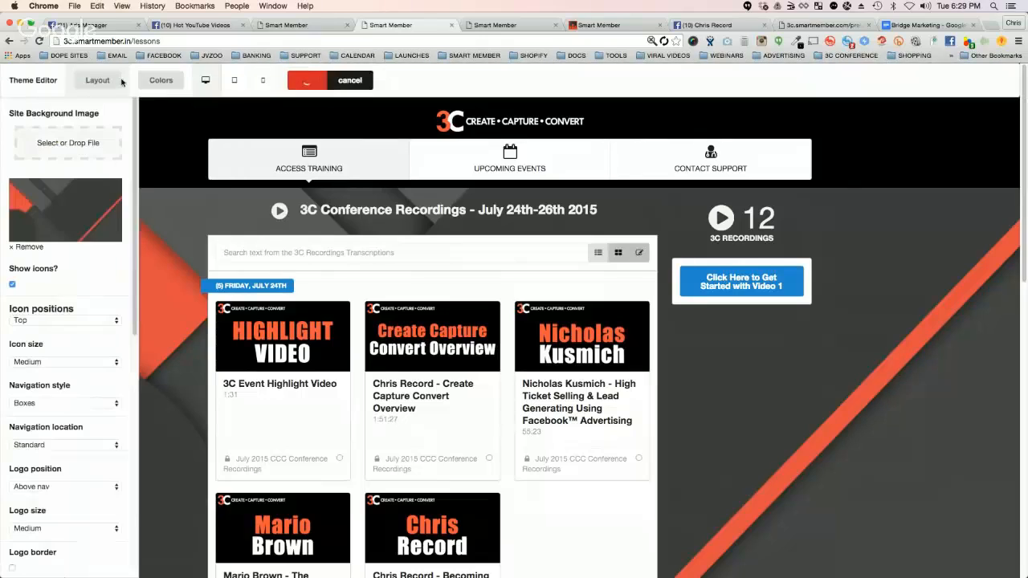
left_click(346, 82)
left_click(124, 83)
left_click(351, 81)
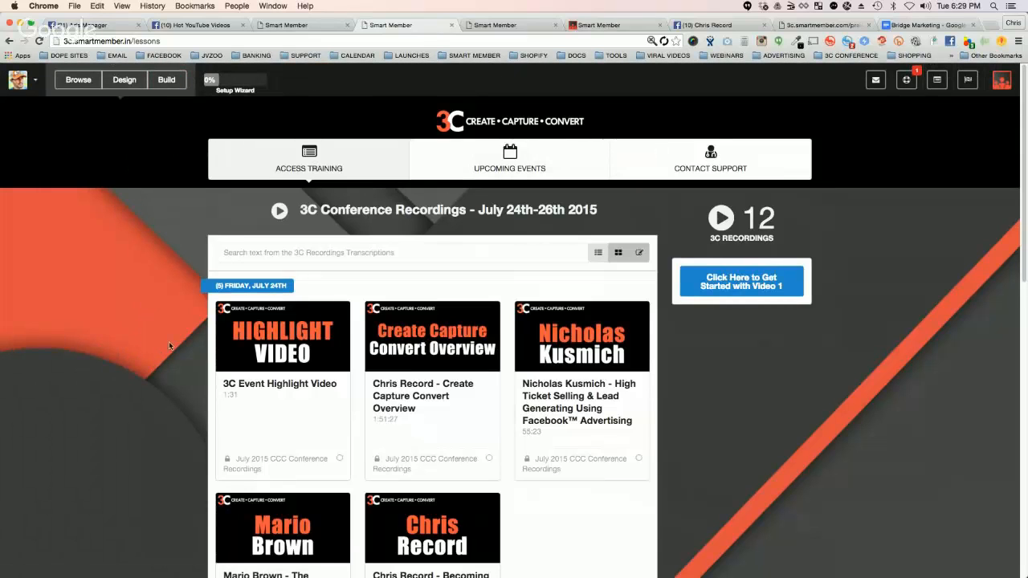
Step: Open the 3C site's theme editor in desktop view and examine its color and layout settings
left_click(124, 80)
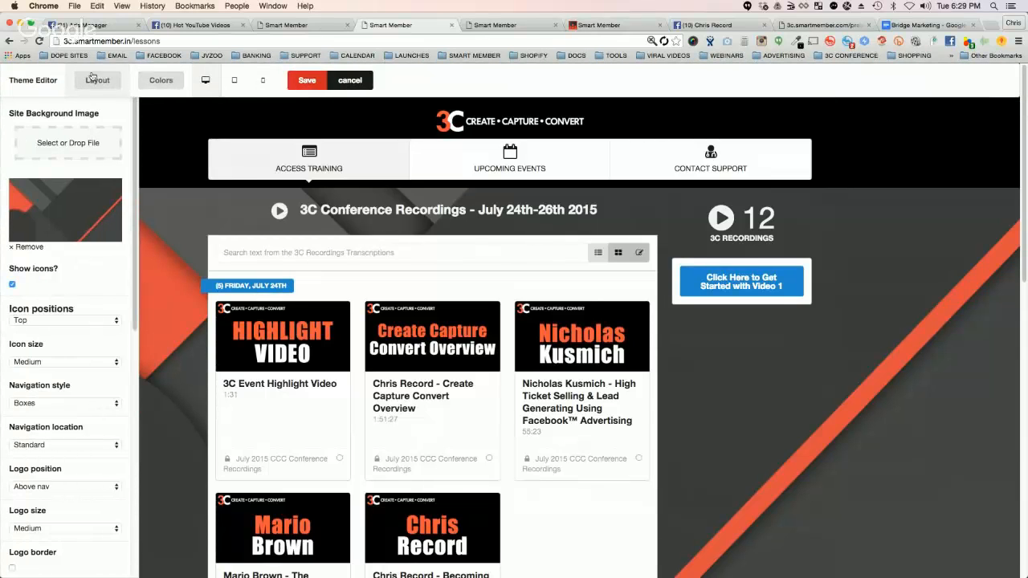
left_click(206, 80)
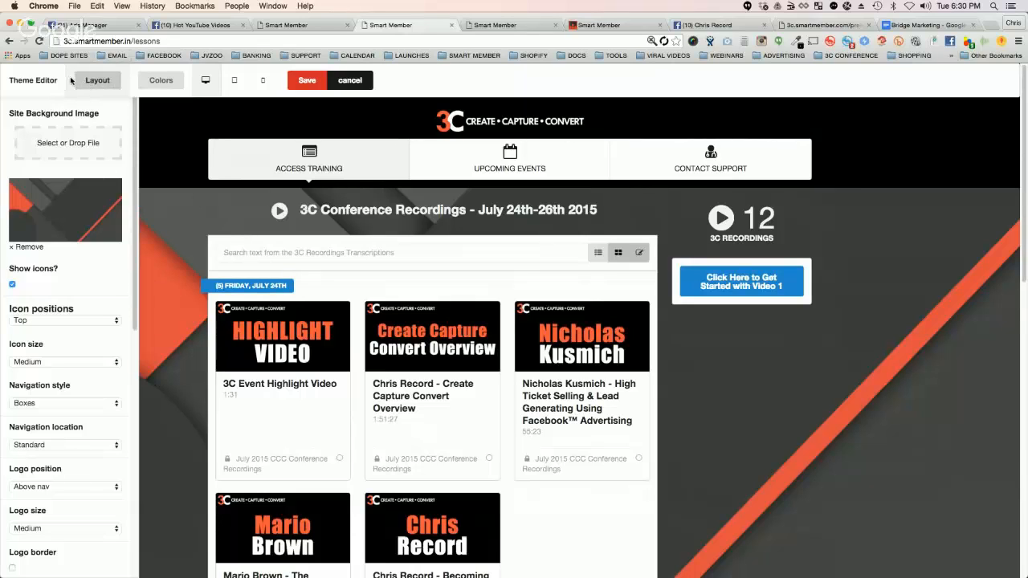
left_click(161, 81)
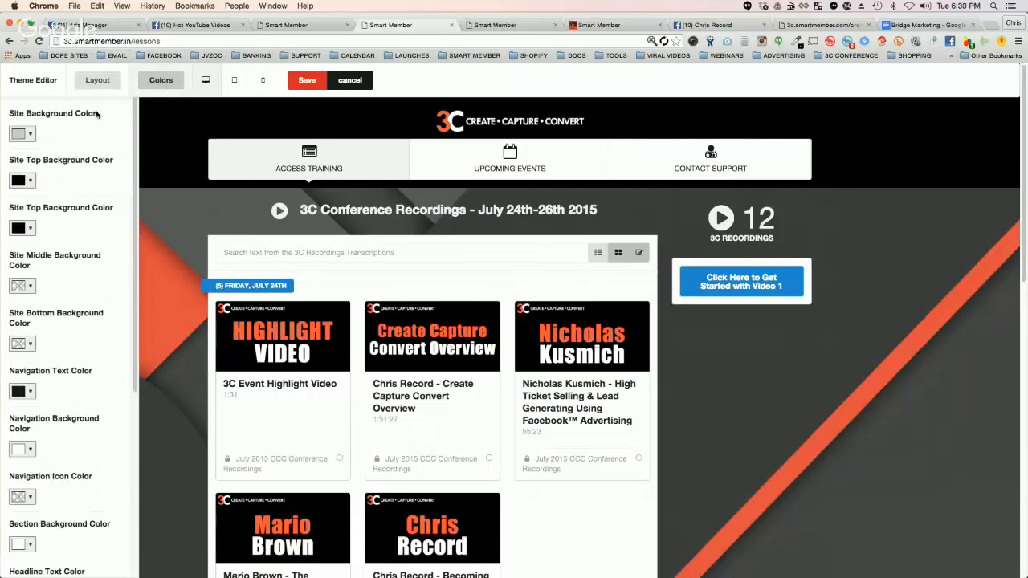
left_click(98, 81)
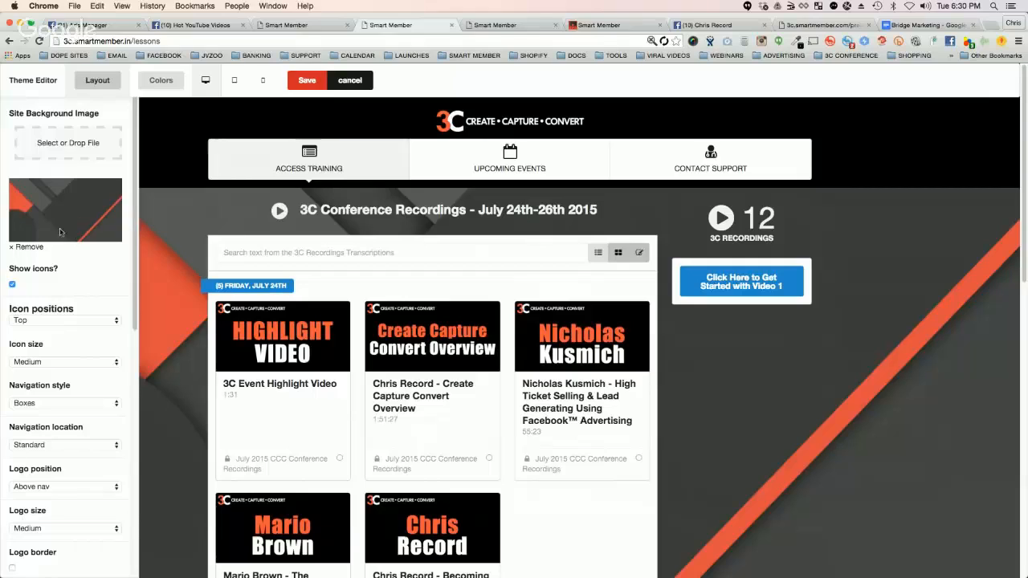
scroll(62, 259, "down", 1)
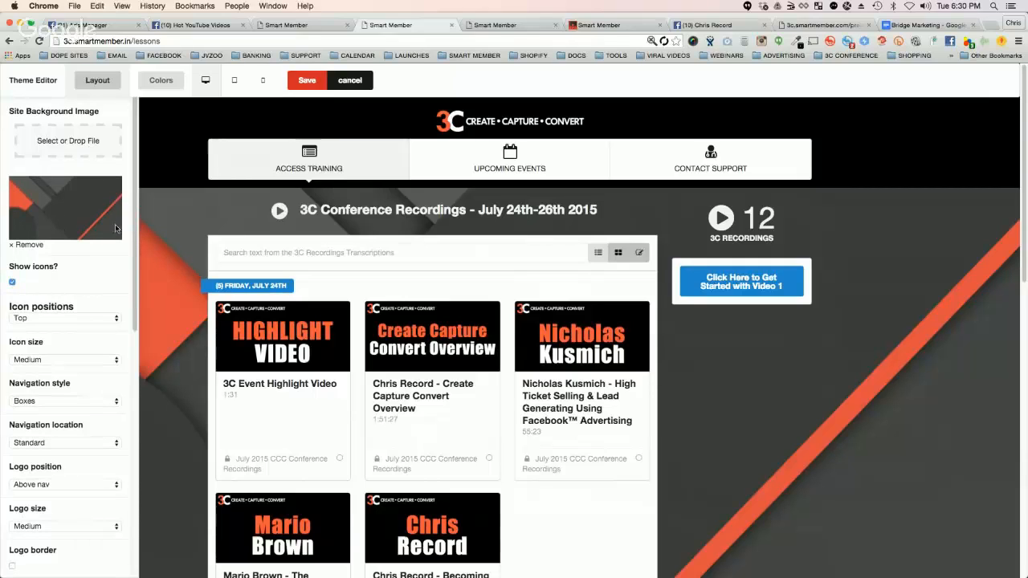
scroll(80, 257, "down", 2)
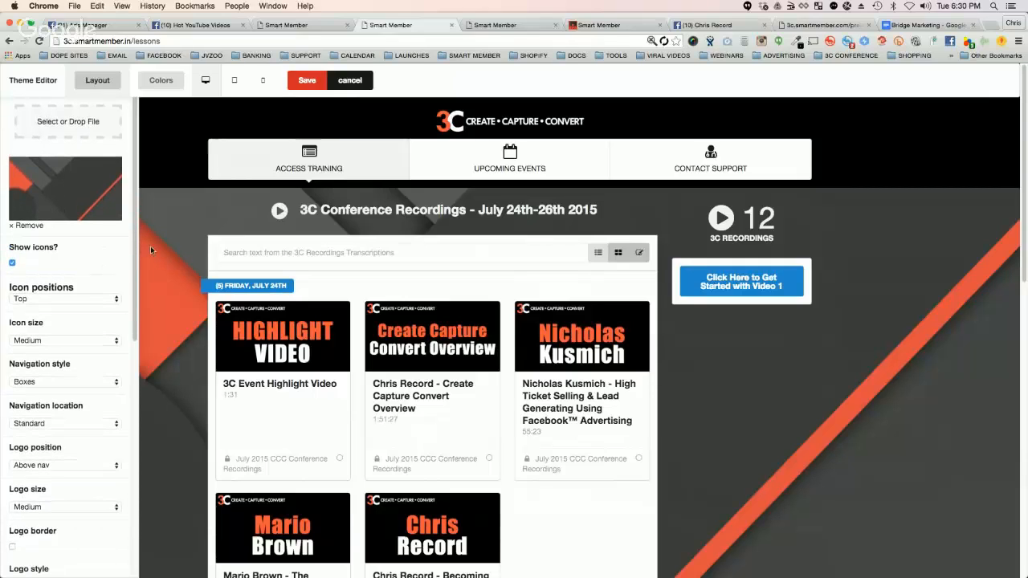
Step: Try the Left position for the navigation icons and set it back to Top
left_click(69, 301)
left_click(41, 288)
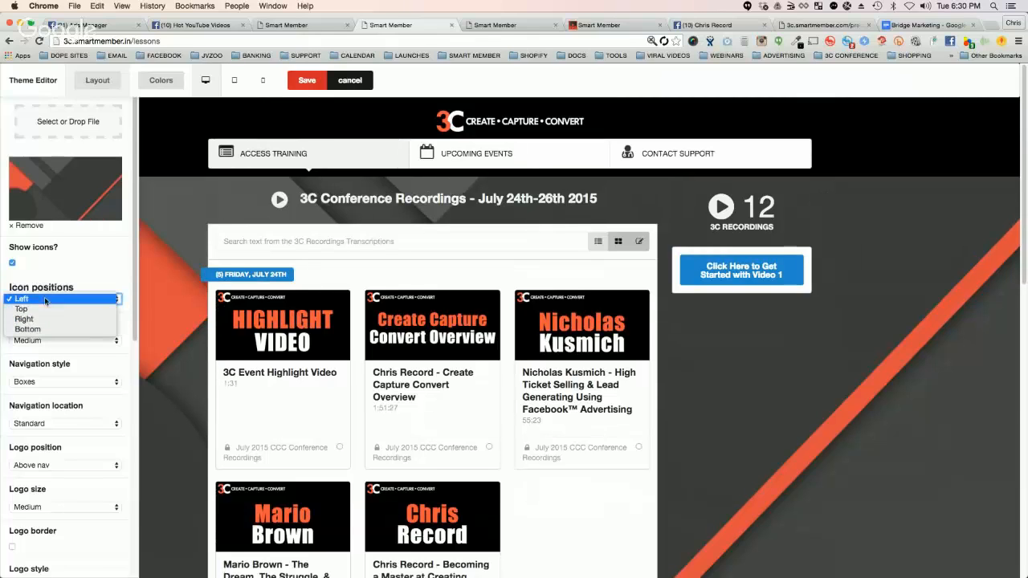
left_click(41, 298)
left_click(41, 309)
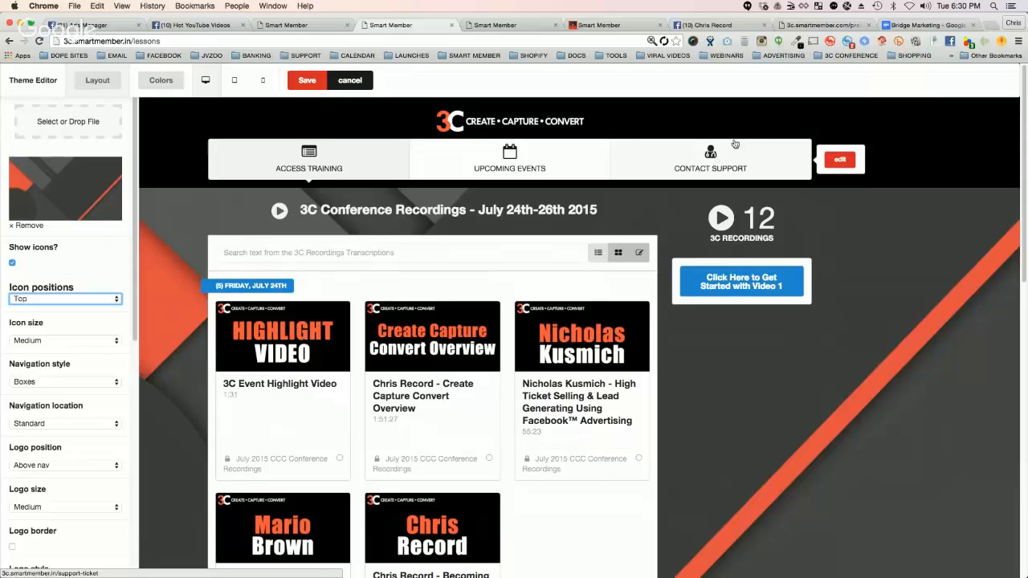
mouse_move(508, 129)
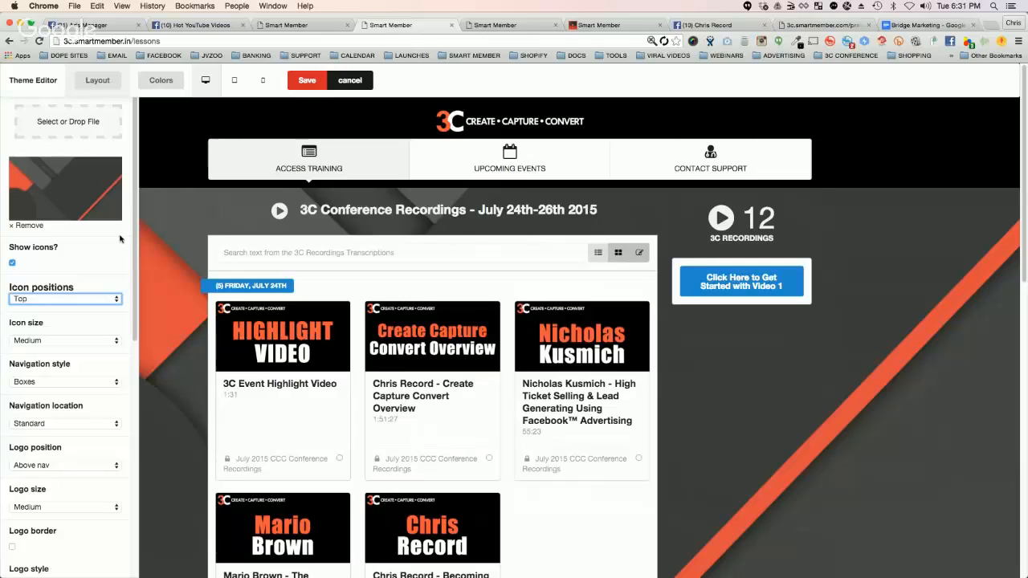
Step: Try the Plain navigation style and set it back to Boxes
scroll(64, 285, "down", 1)
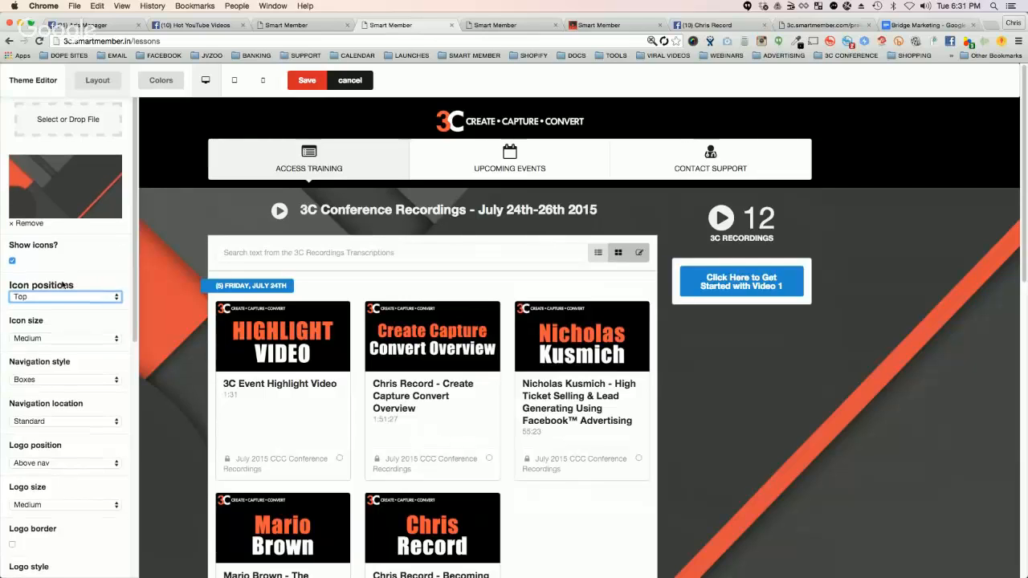
scroll(70, 344, "down", 2)
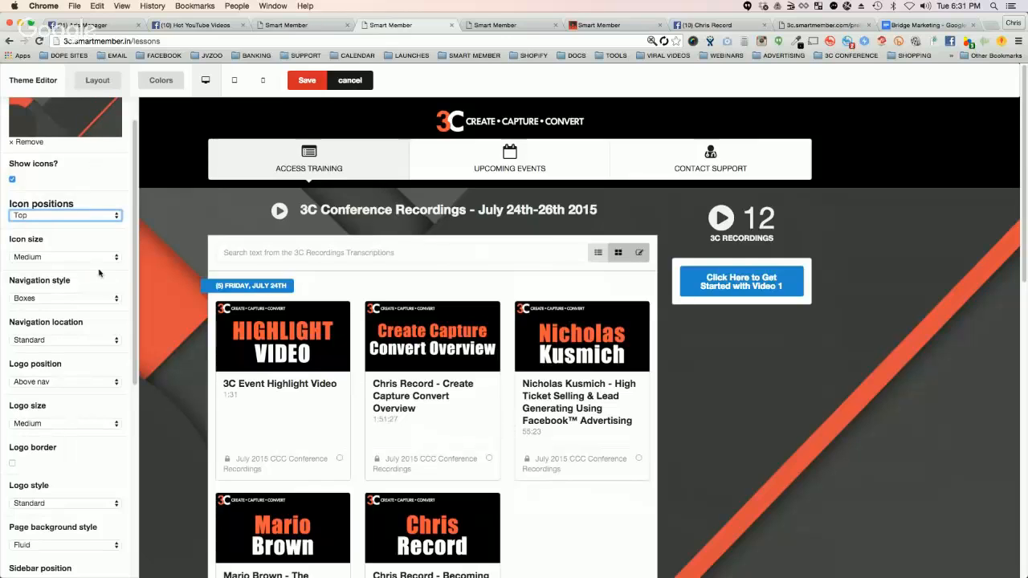
left_click(58, 298)
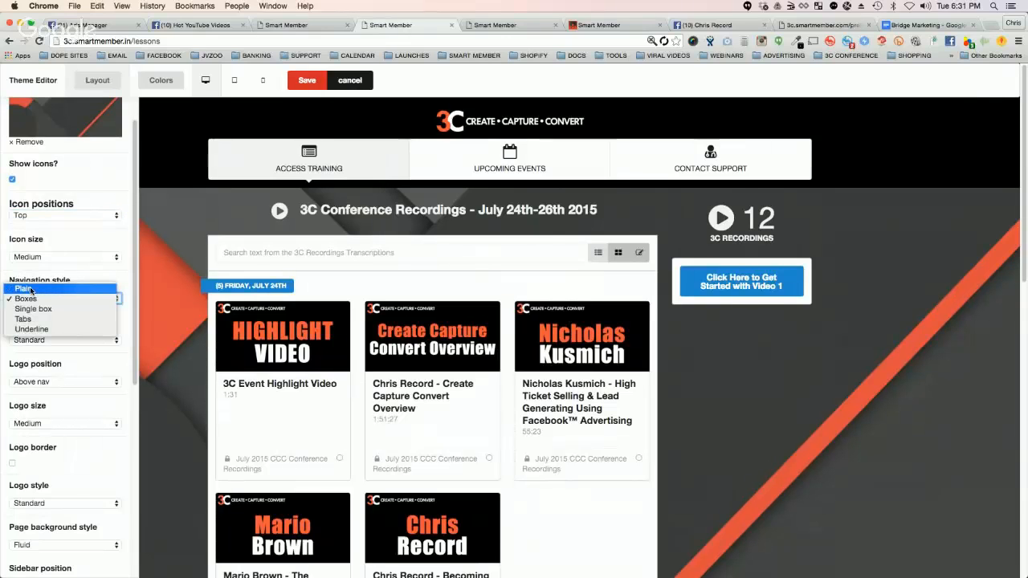
left_click(32, 287)
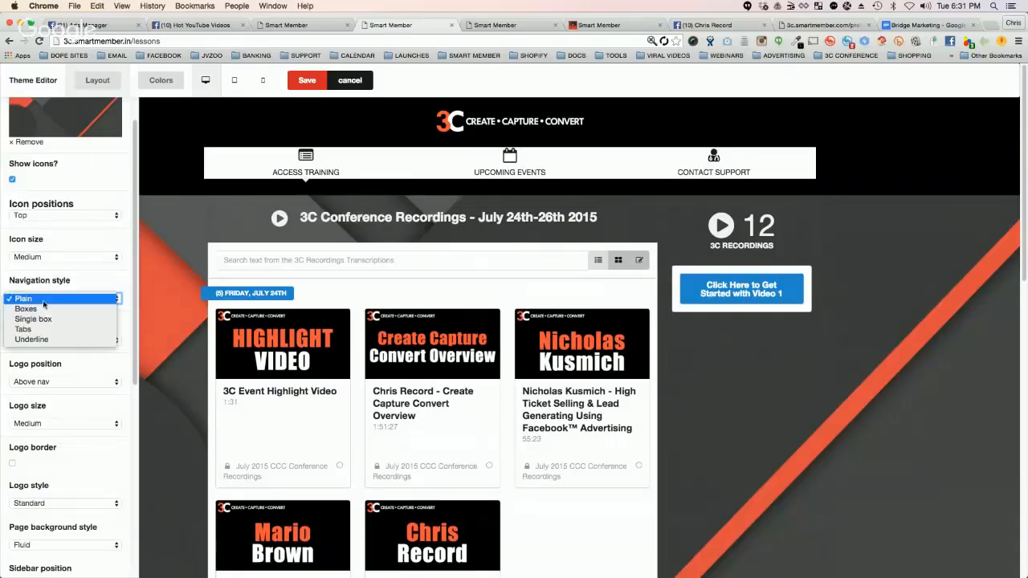
left_click(40, 301)
left_click(43, 309)
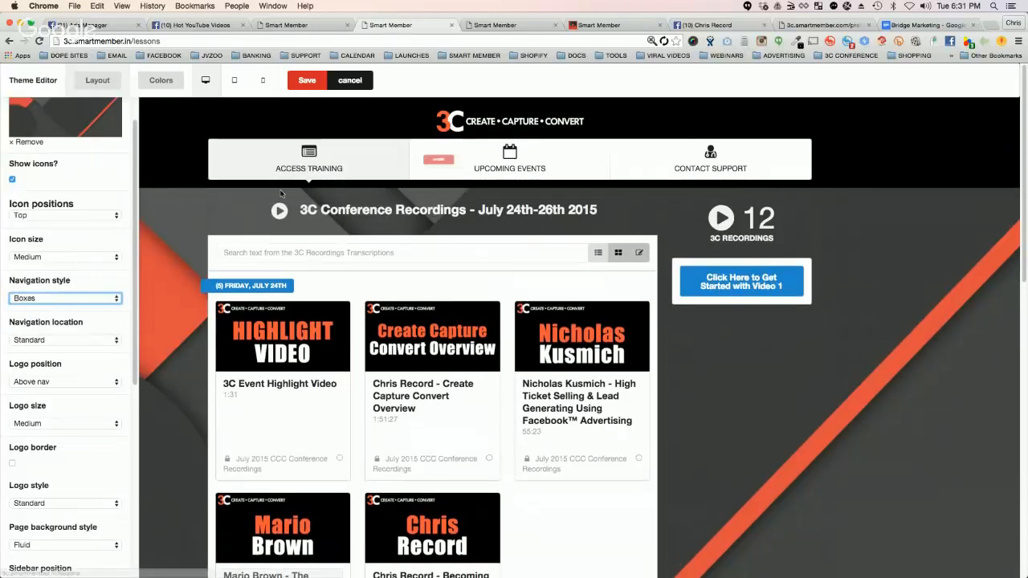
Step: Try the Tabs and Single box navigation styles, and set the style back to Boxes
left_click(49, 299)
left_click(23, 318)
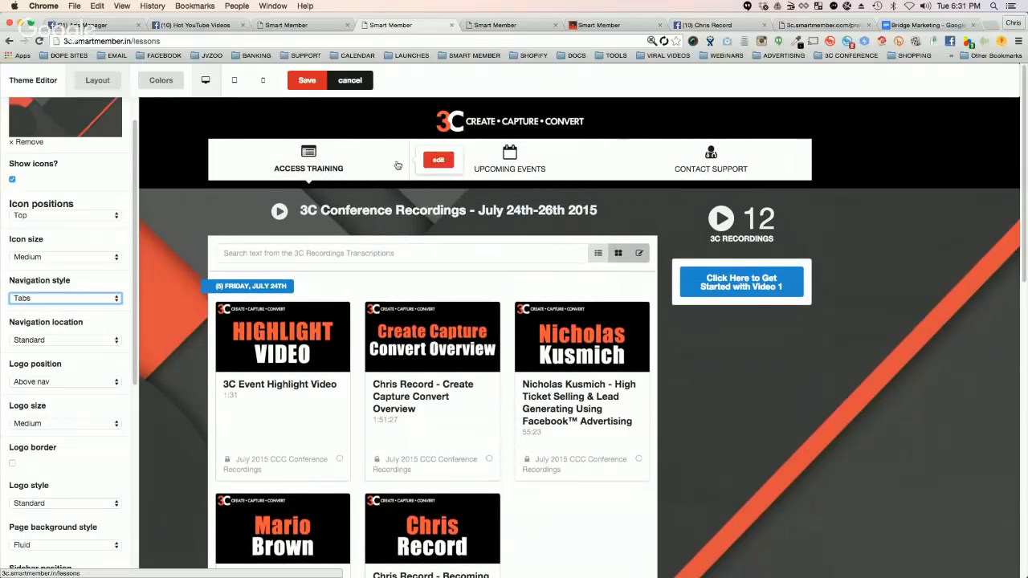
left_click(44, 298)
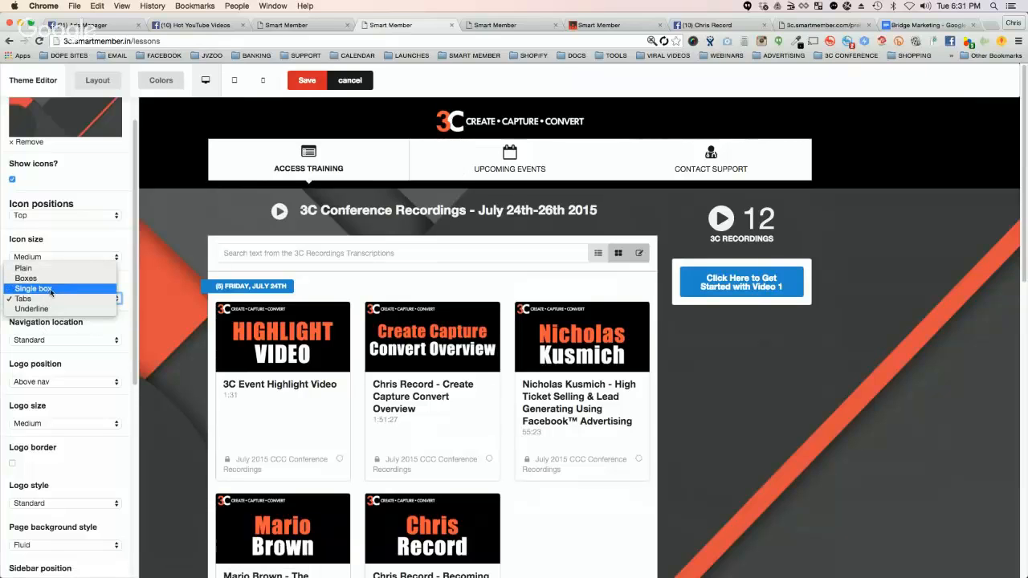
left_click(50, 291)
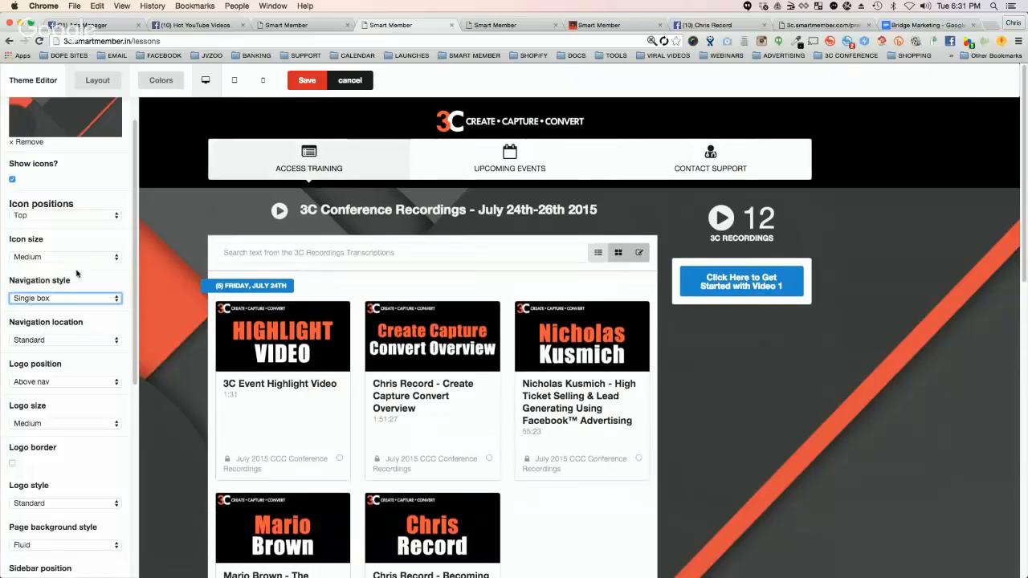
left_click(41, 302)
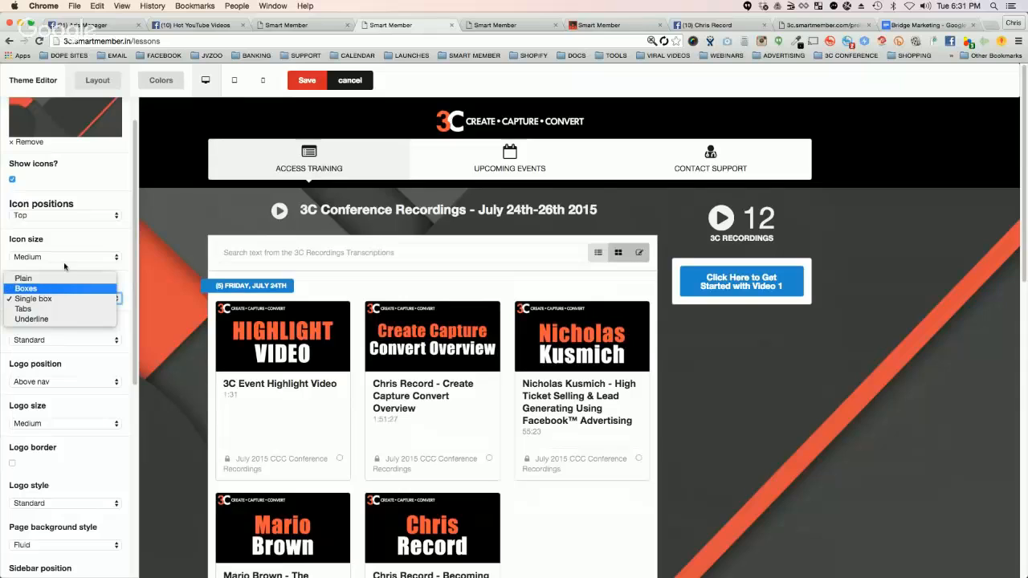
left_click(45, 289)
Step: Set the site's logo size to Large
scroll(46, 316, "down", 1)
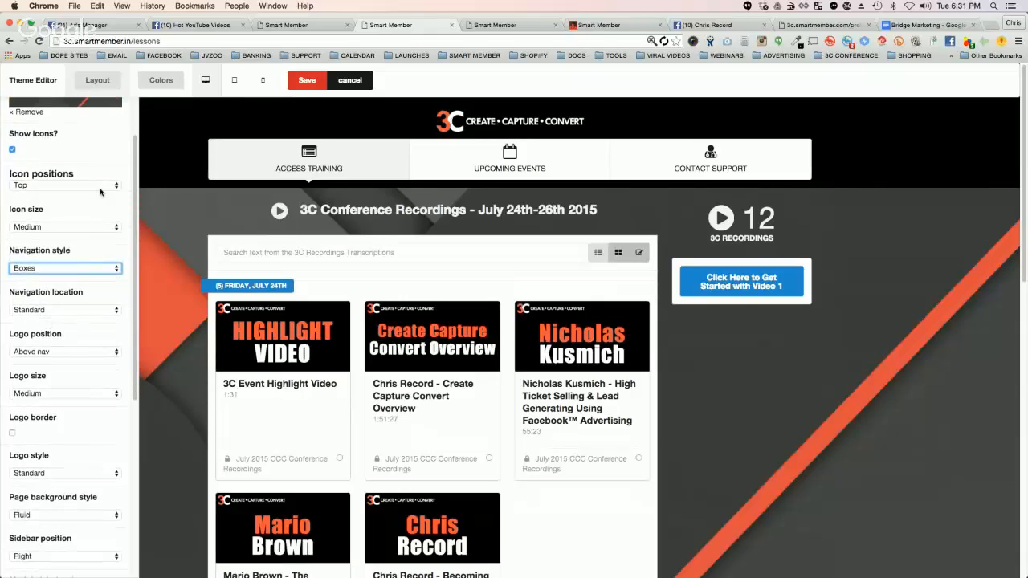
left_click(47, 393)
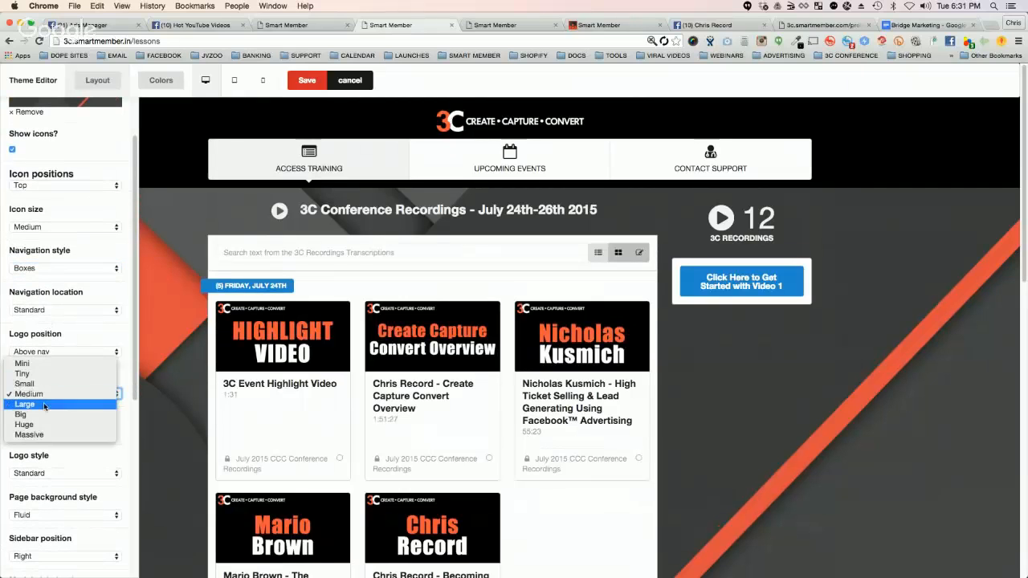
left_click(44, 404)
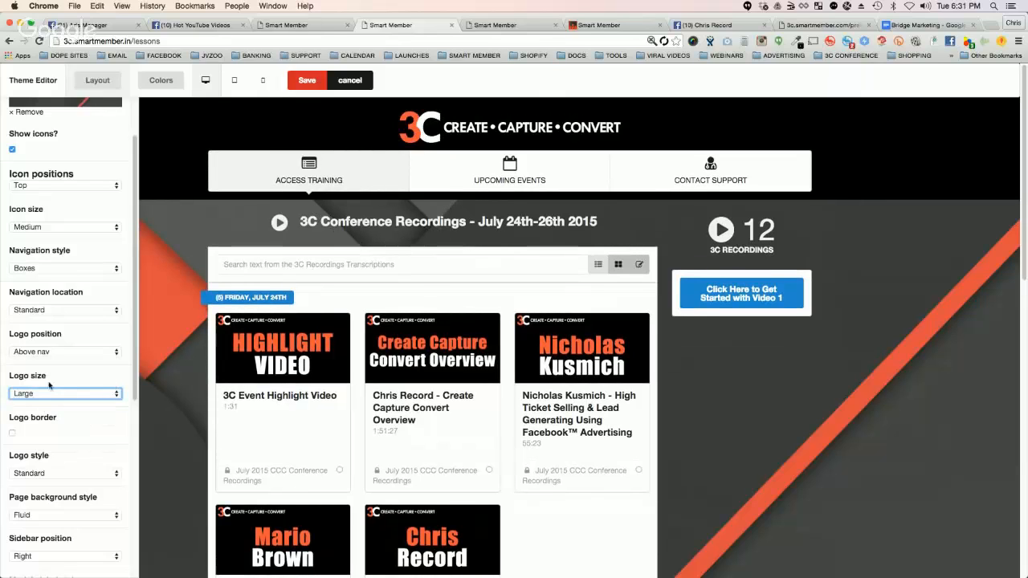
Step: Look through the logo style and page background style options, keeping Standard and Fluid
scroll(52, 365, "down", 2)
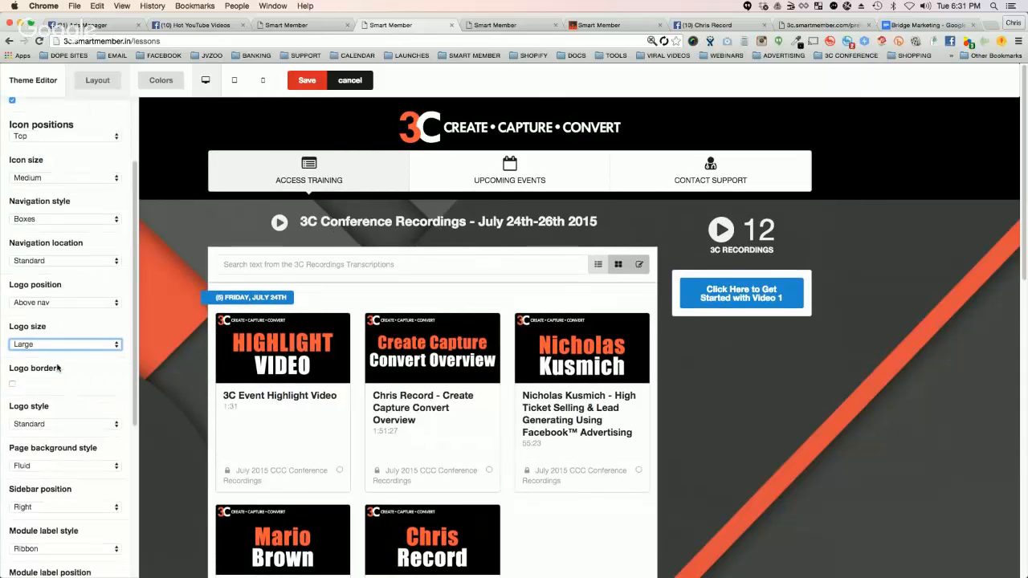
scroll(45, 384, "down", 1)
left_click(49, 406)
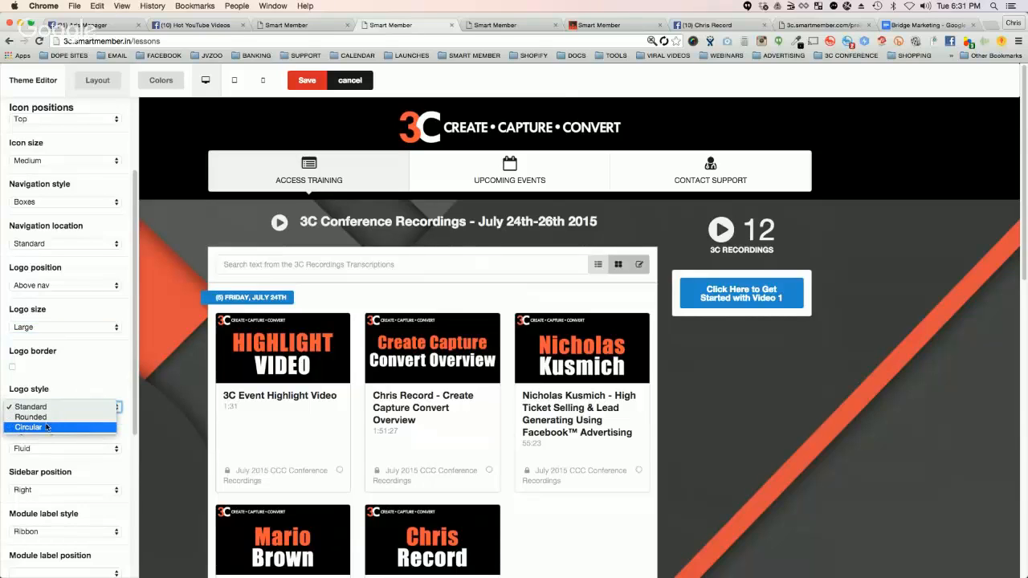
left_click(92, 364)
scroll(92, 365, "down", 1)
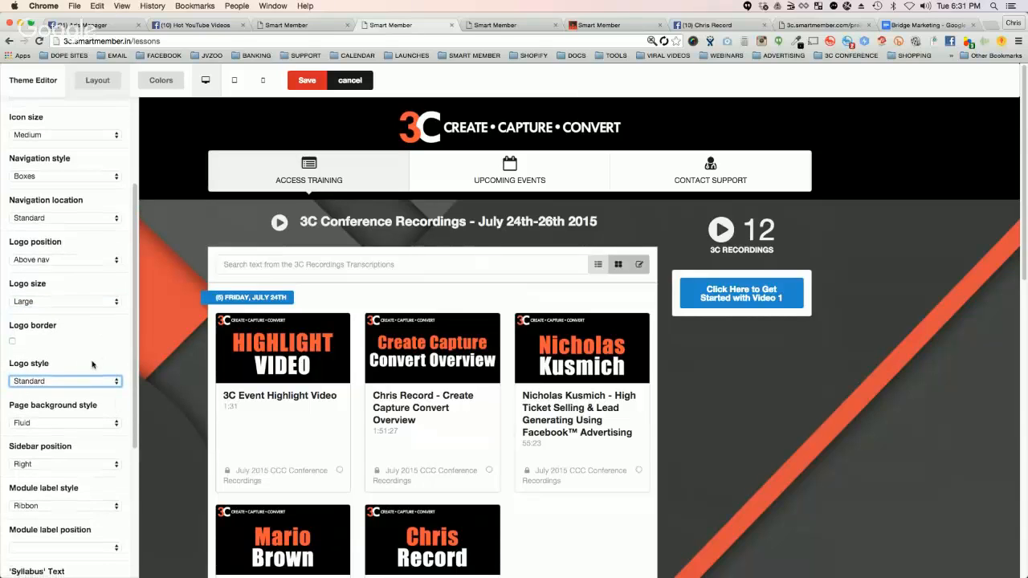
scroll(92, 364, "down", 4)
left_click(38, 348)
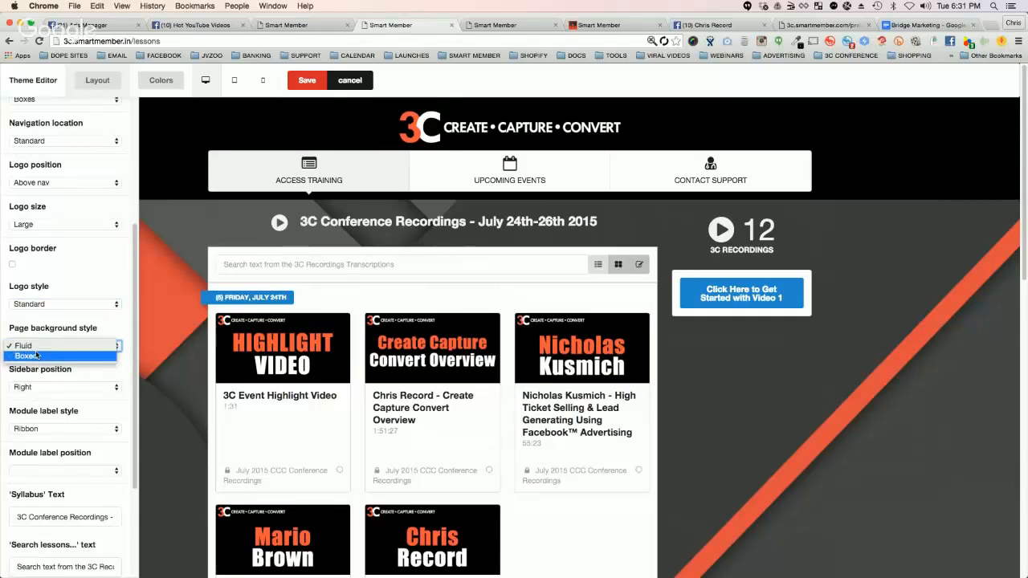
left_click(57, 331)
Step: Try the Left sidebar position and set it back to Right
scroll(58, 334, "down", 1)
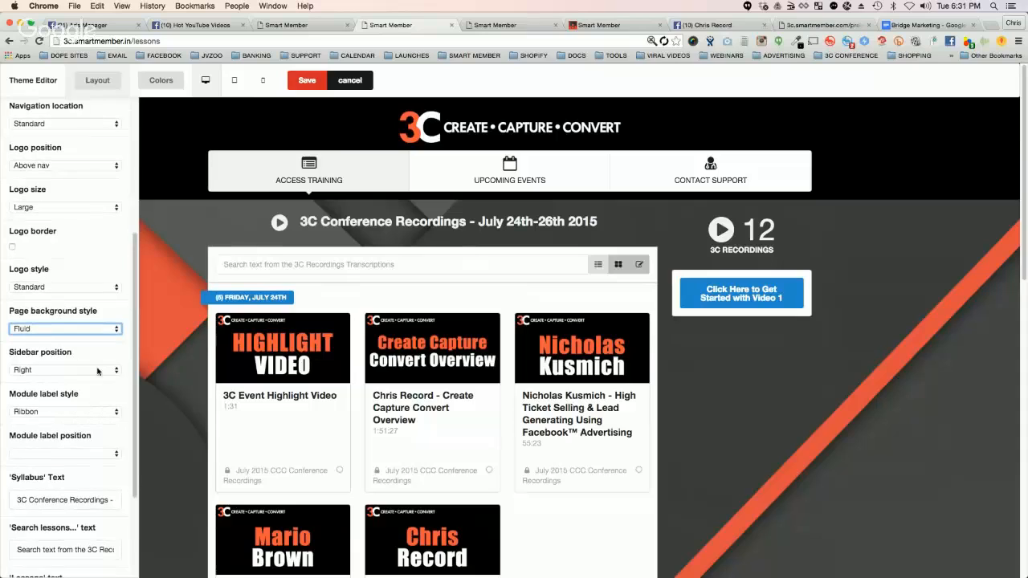
left_click(42, 370)
left_click(40, 361)
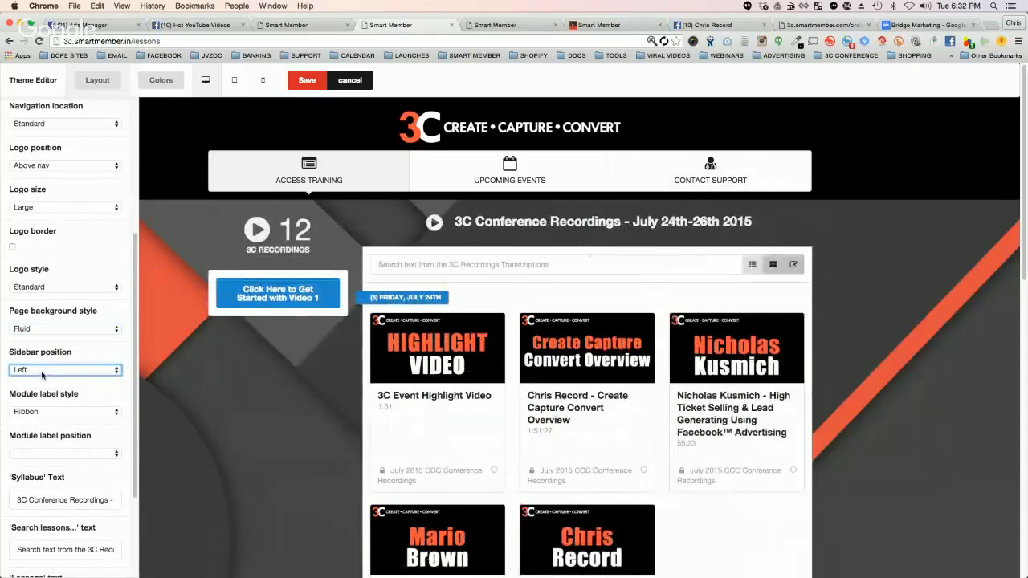
left_click(39, 369)
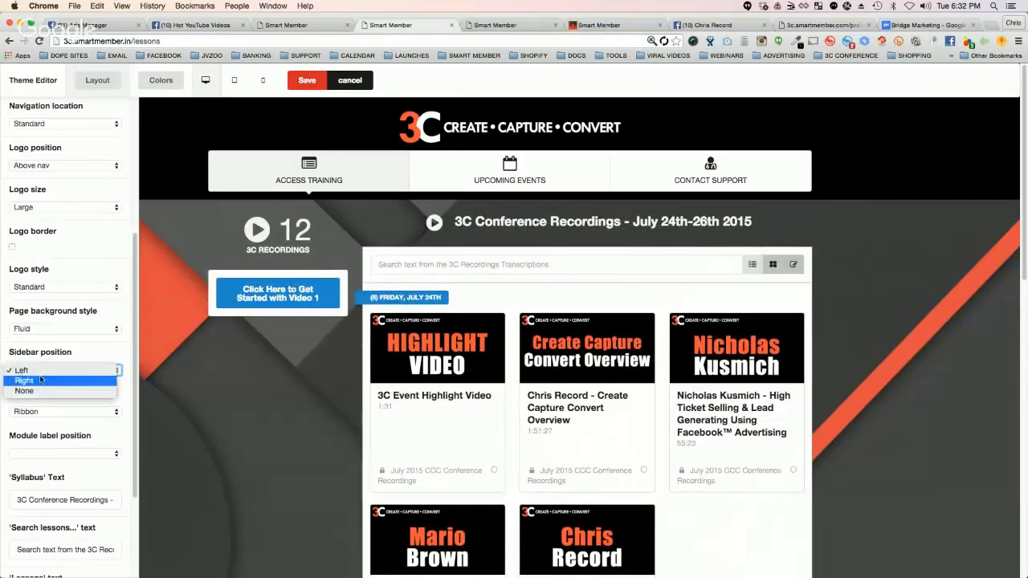
left_click(40, 380)
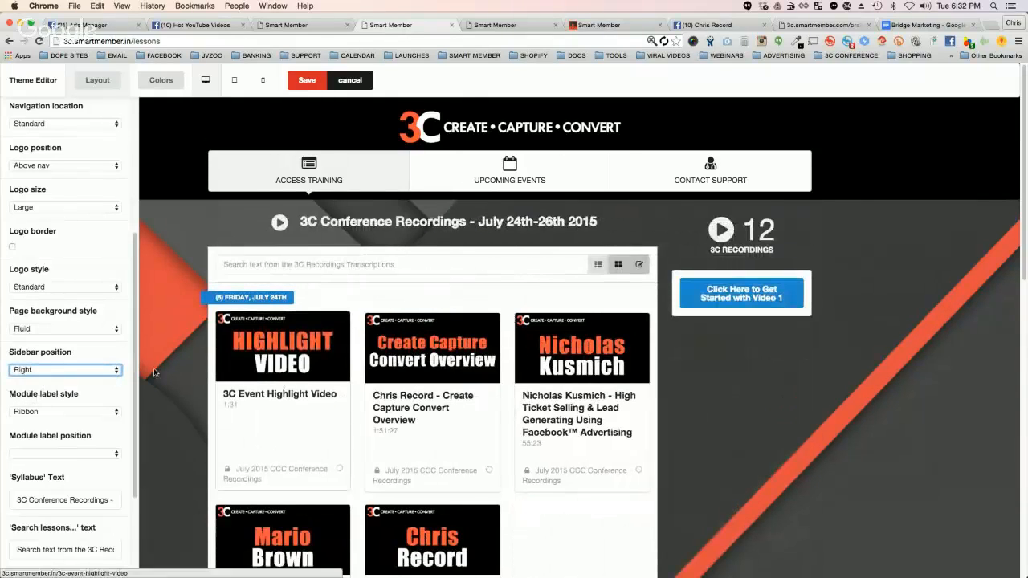
Step: Try the Attached module label style, set it back to Ribbon, and look through the module label position options
scroll(95, 346, "down", 2)
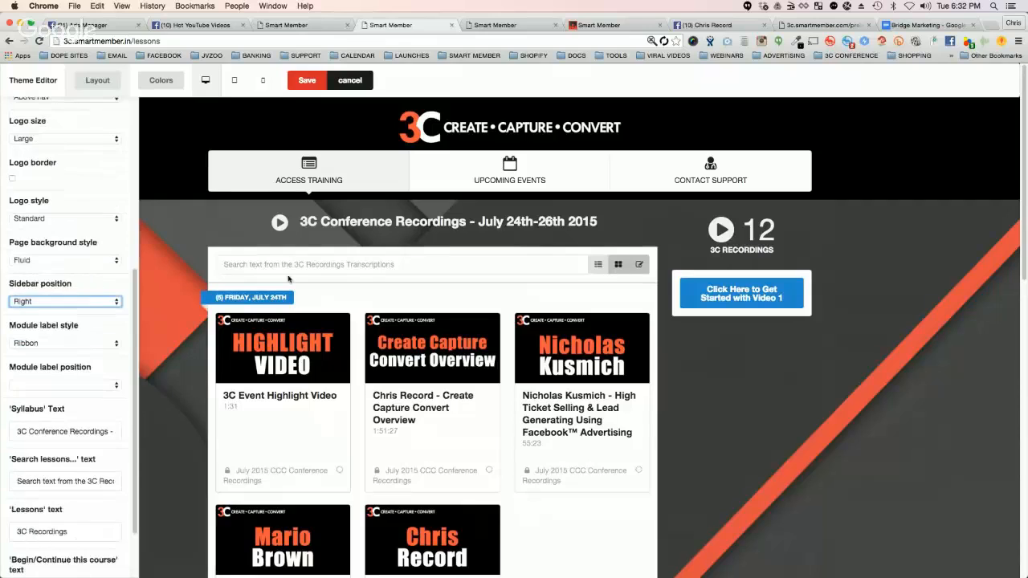
left_click(52, 343)
left_click(52, 354)
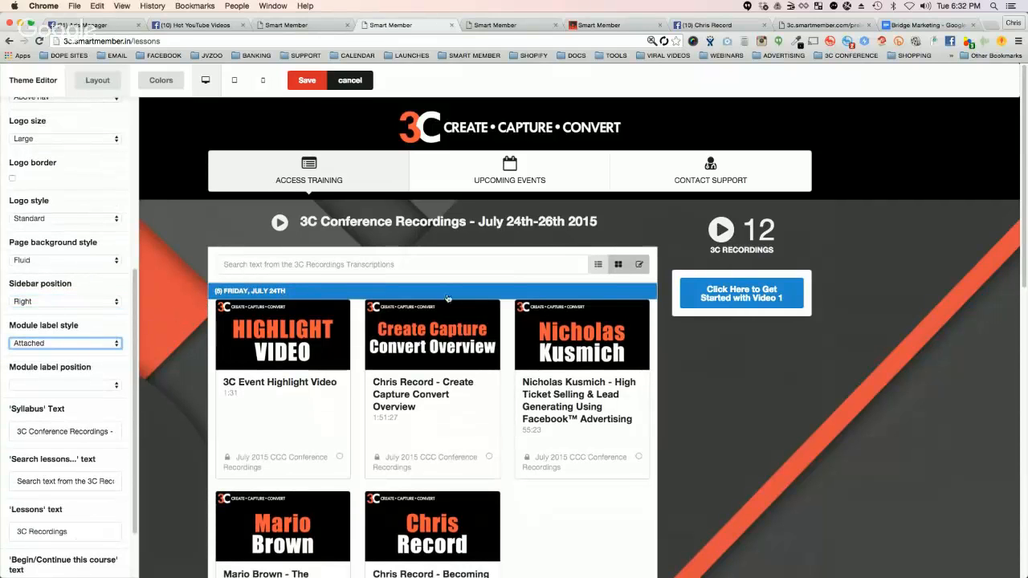
left_click(89, 343)
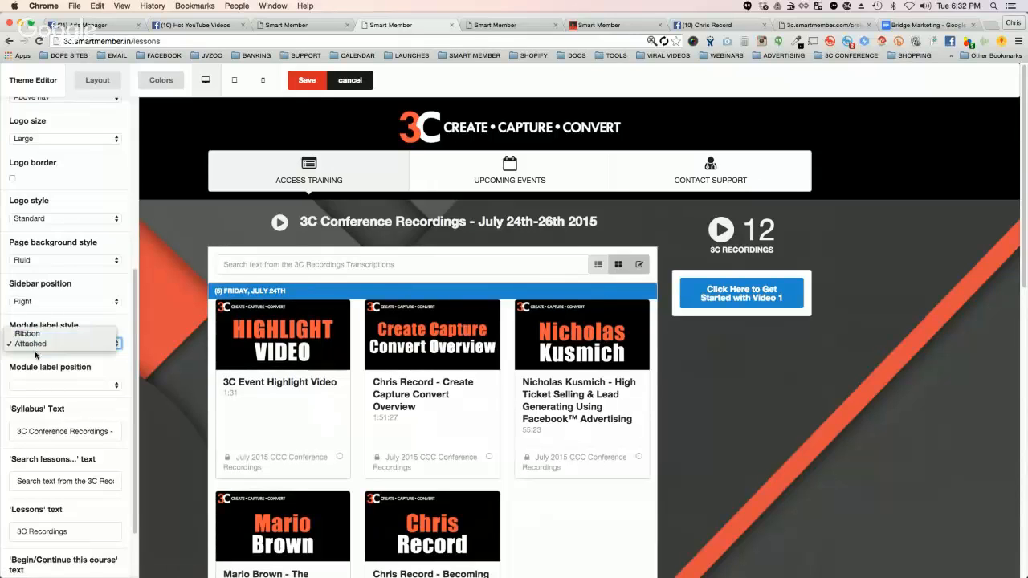
left_click(35, 340)
left_click(64, 385)
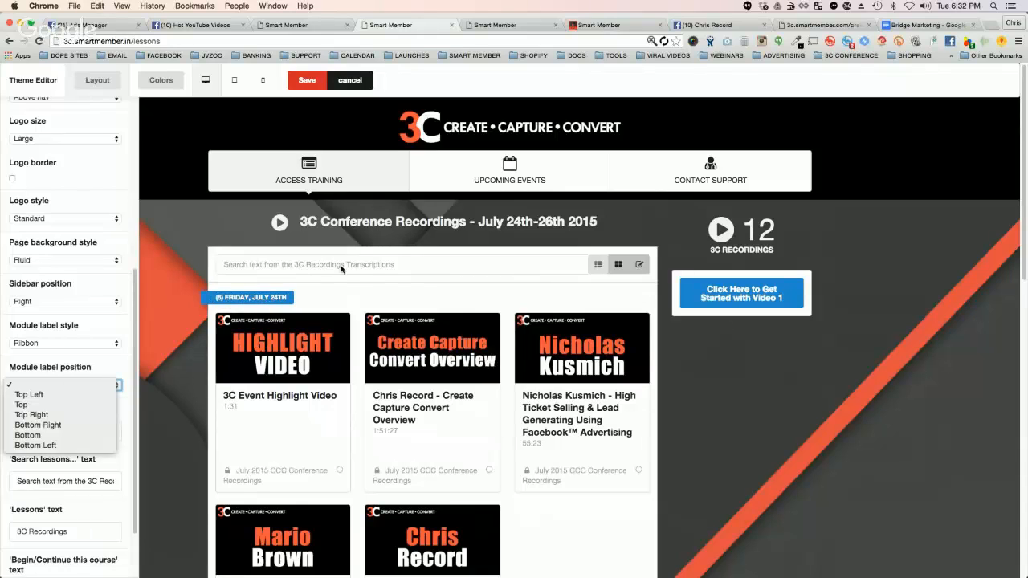
left_click(67, 358)
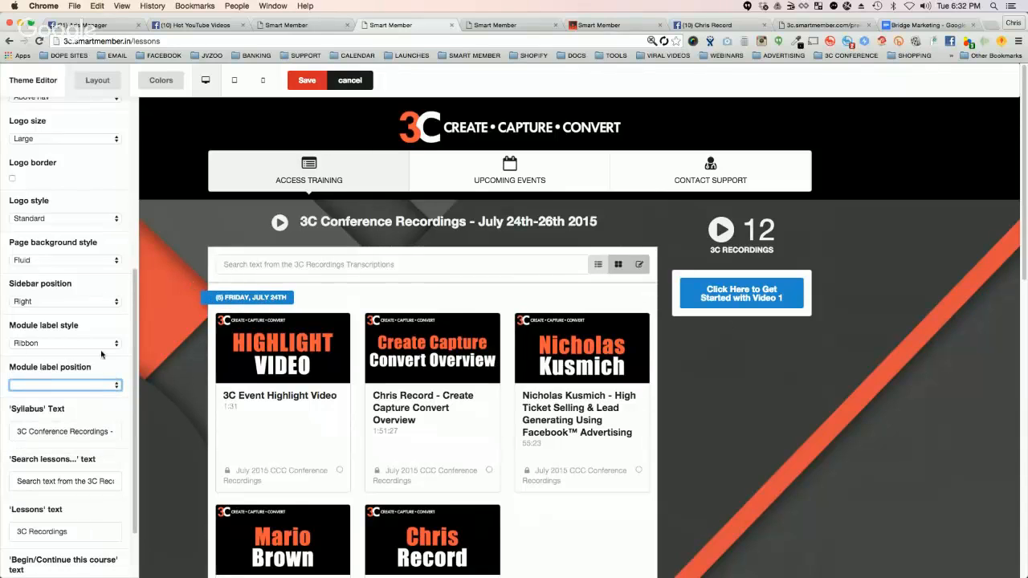
Step: Remove the day range from the Syllabus text so it reads "3C Conference Recordings - July 2015"
scroll(102, 354, "down", 2)
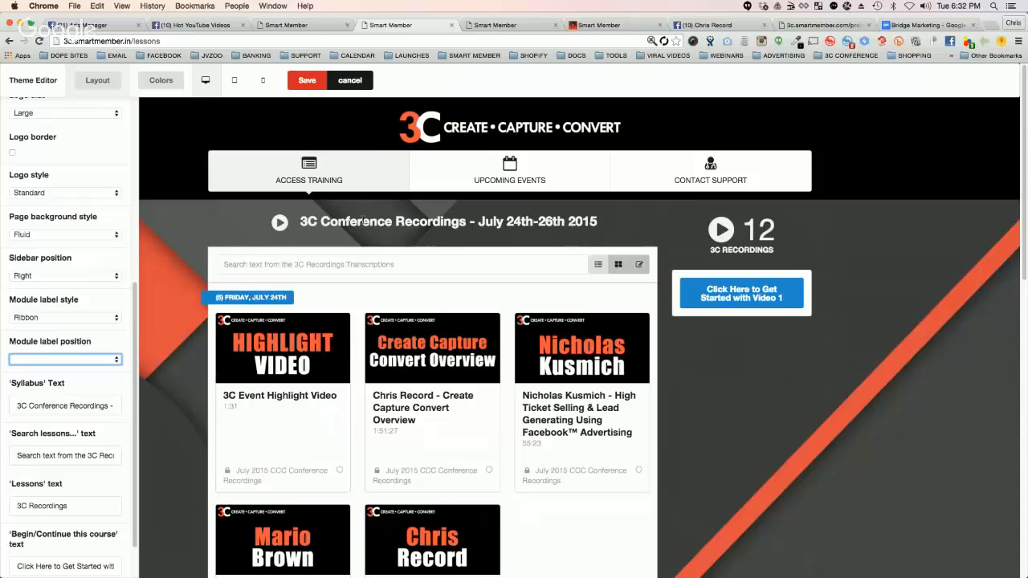
left_click(49, 407)
left_click_drag(102, 408, 72, 406)
left_click(90, 406)
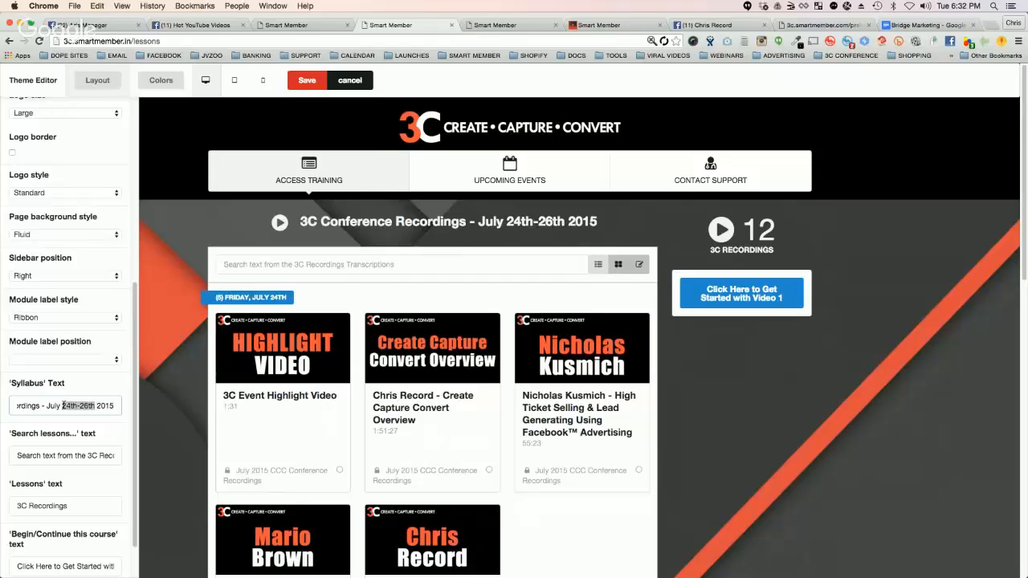
key("BackSpace")
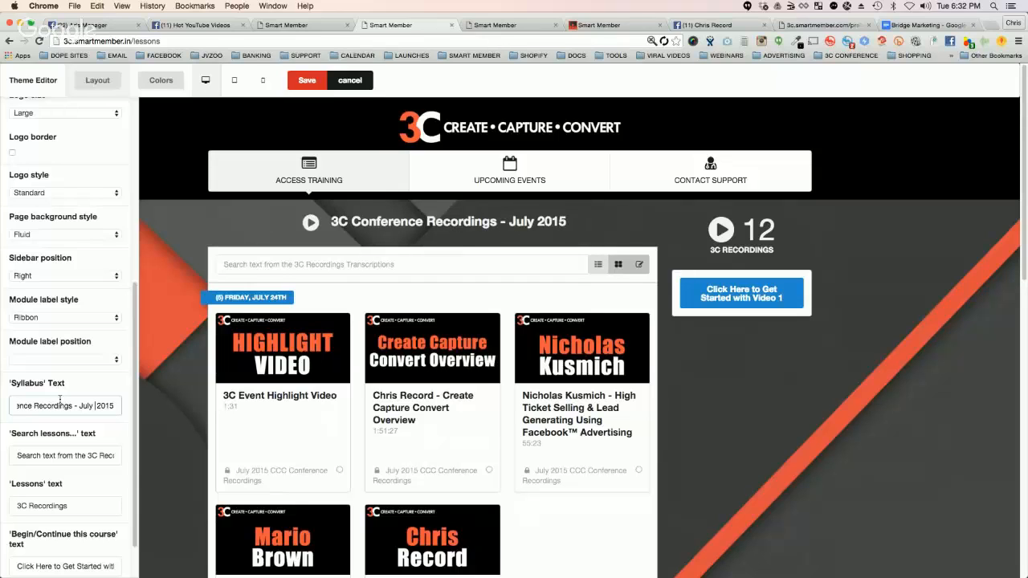
key("BackSpace")
Step: Search the lessons in the preview by a presenter's full name and look through the matches
scroll(43, 367, "down", 1)
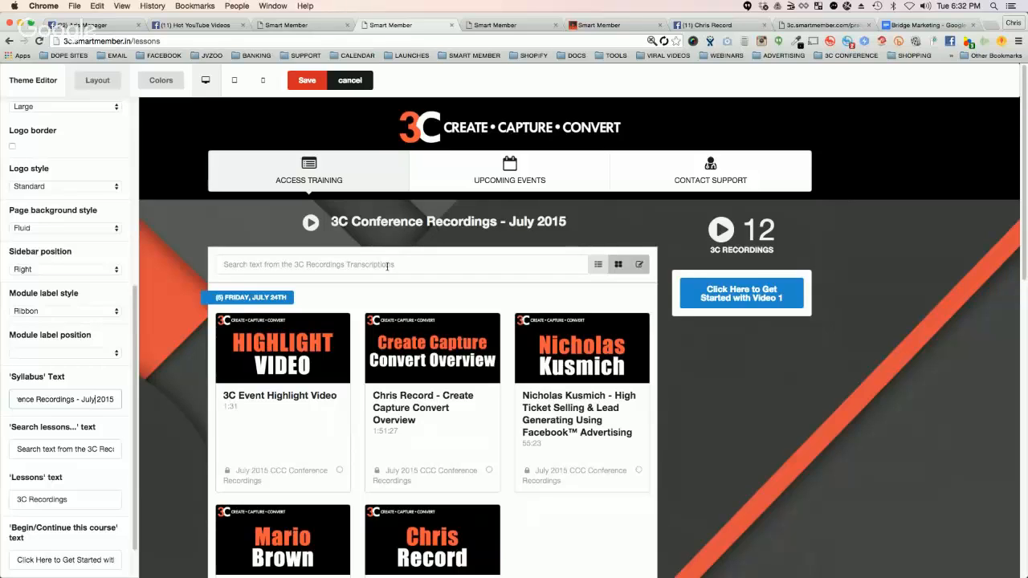
left_click(303, 264)
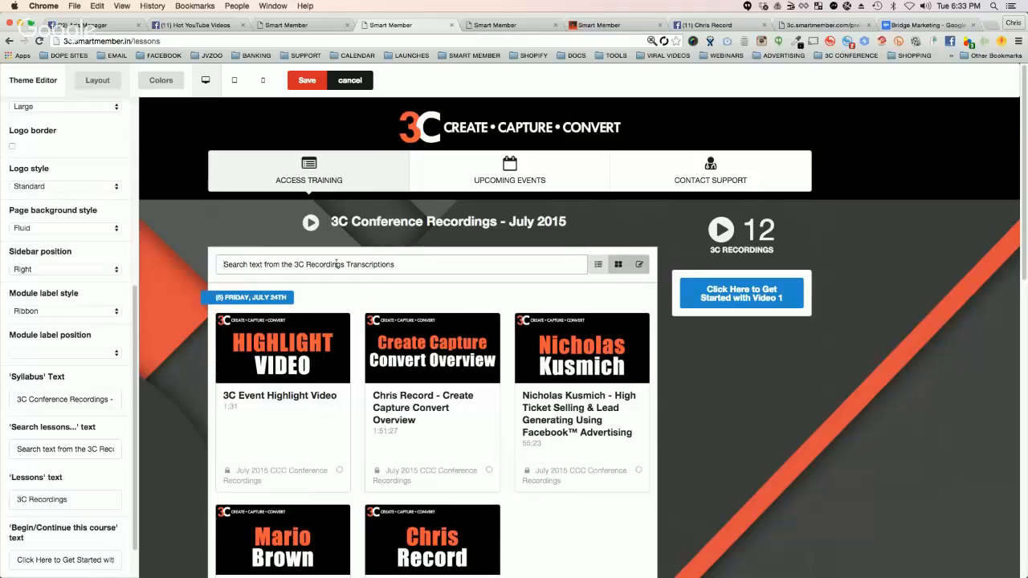
type("chris record")
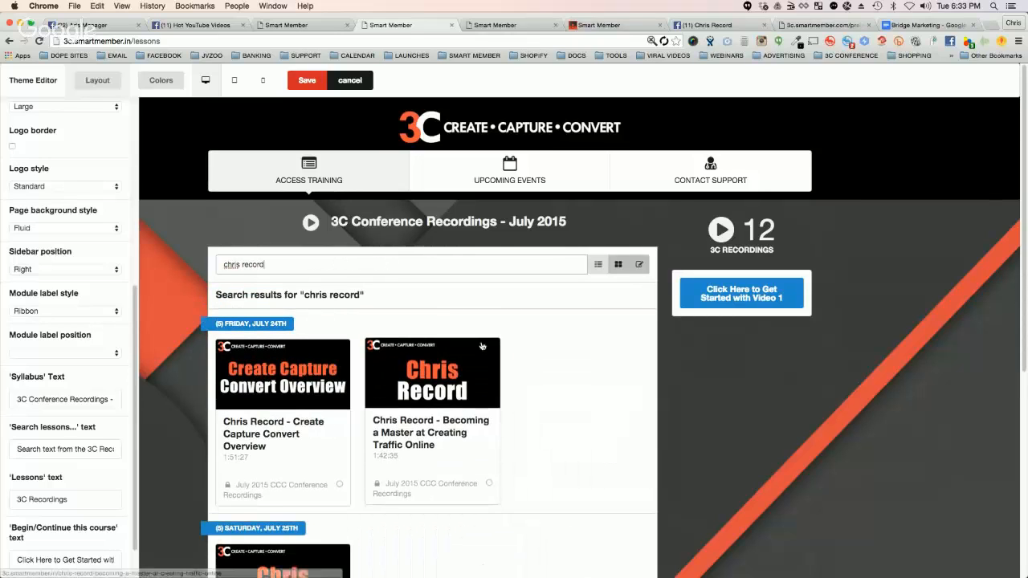
scroll(440, 353, "down", 1)
scroll(440, 338, "down", 2)
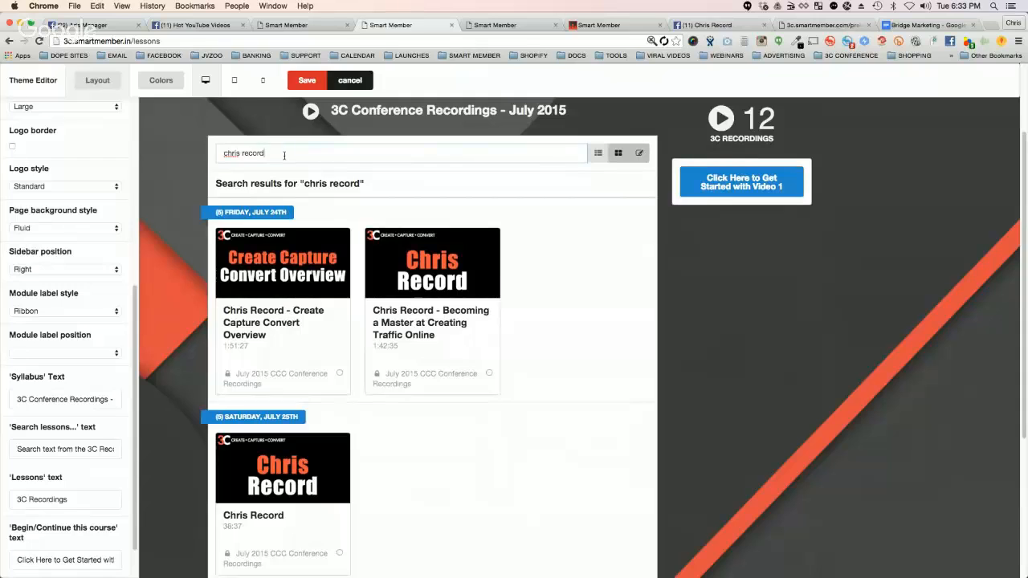
Step: Replace the lesson search with another presenter's surname, check the match, and clear the search
left_click_drag(284, 154, 227, 154)
key("BackSpace")
key("BackSpace")
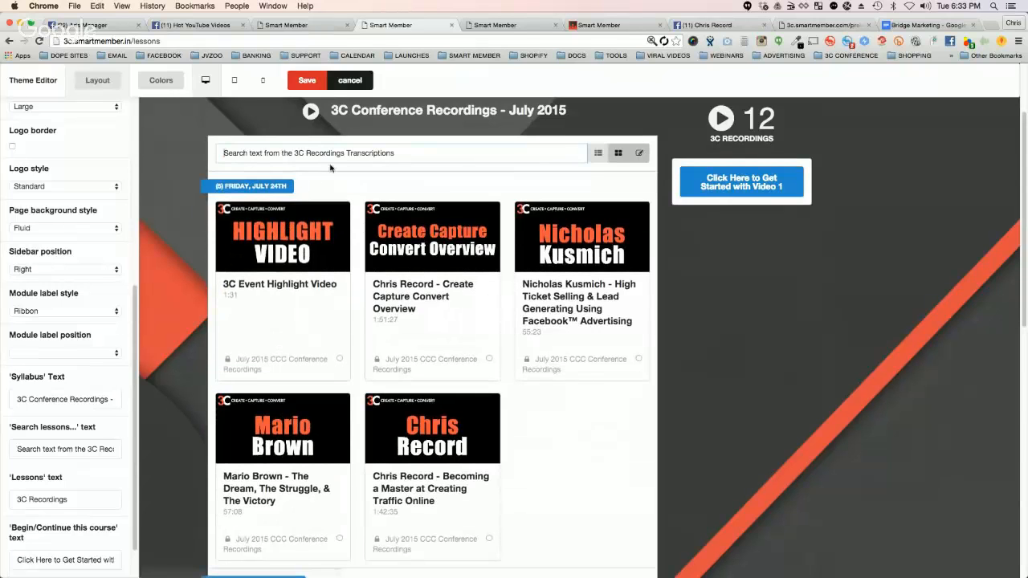
type("kusmi")
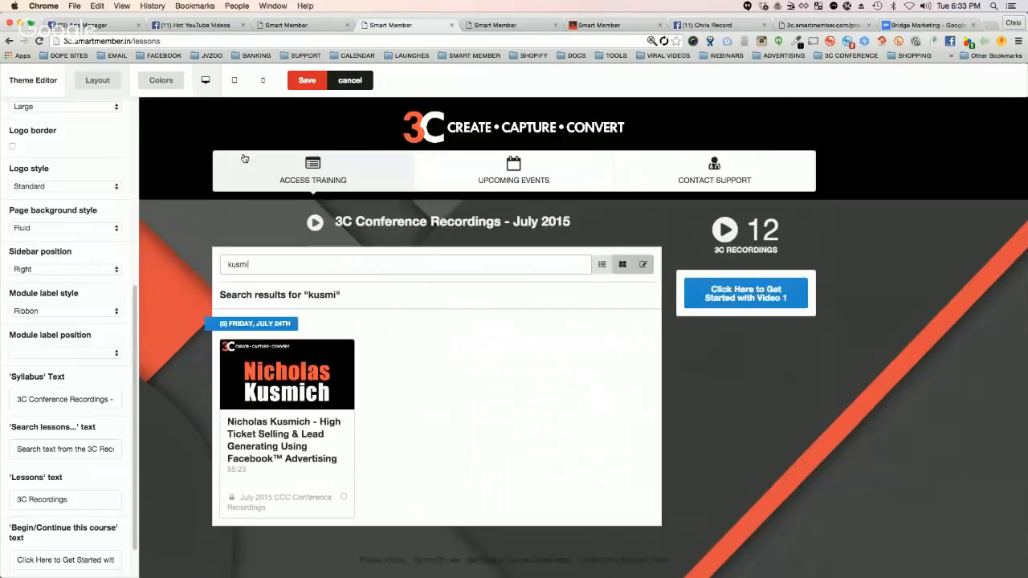
type("ch")
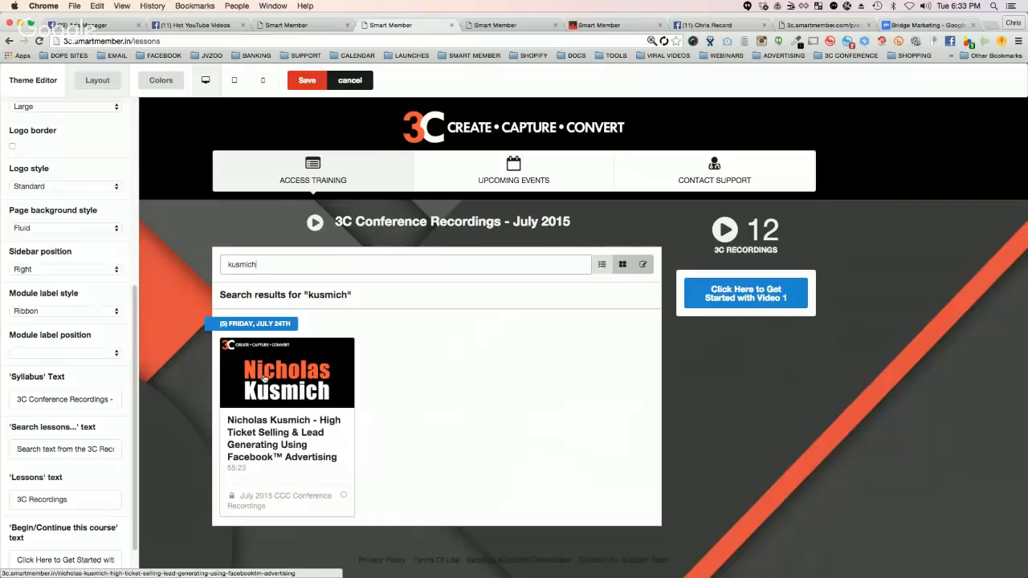
double_click(244, 264)
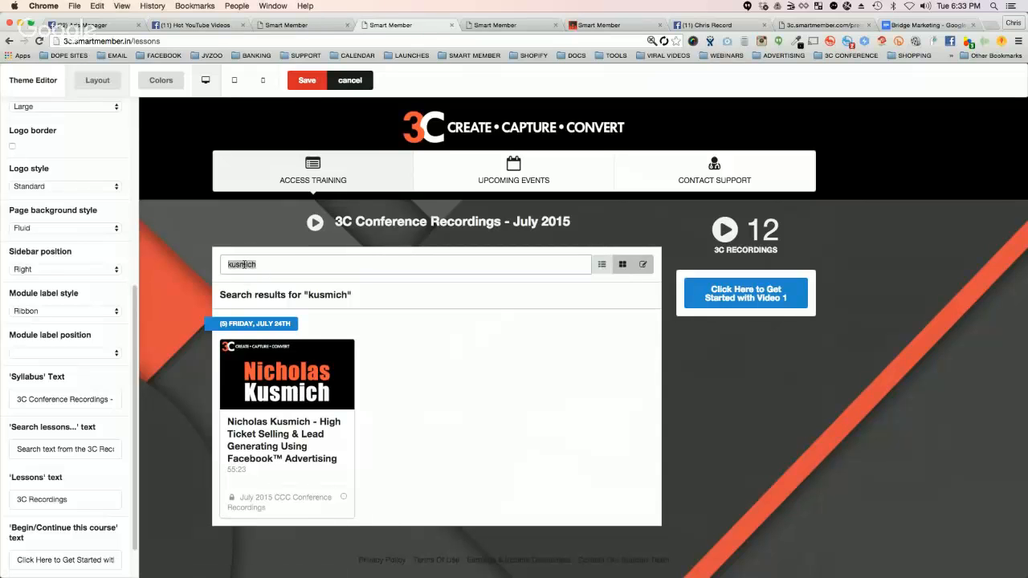
key("BackSpace")
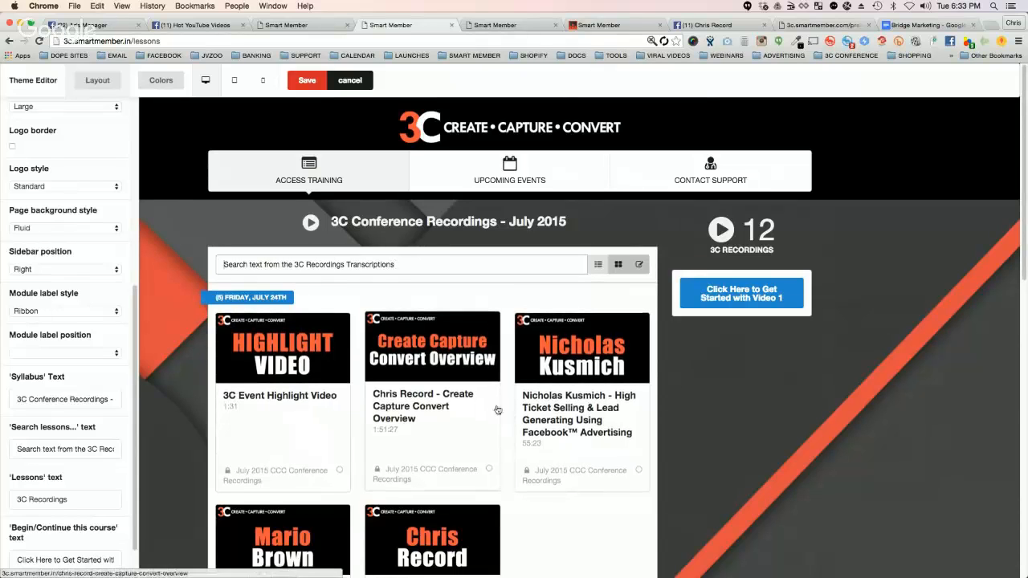
Step: Look through the cap icon choices, including a search for "cop", and set the cap icon to "youtube play"
scroll(62, 391, "down", 2)
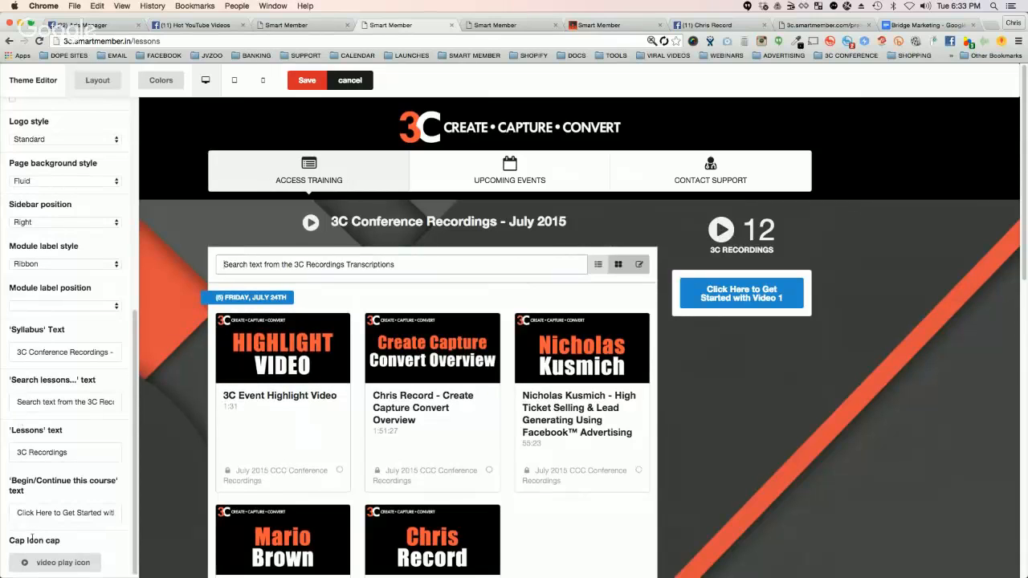
left_click(46, 562)
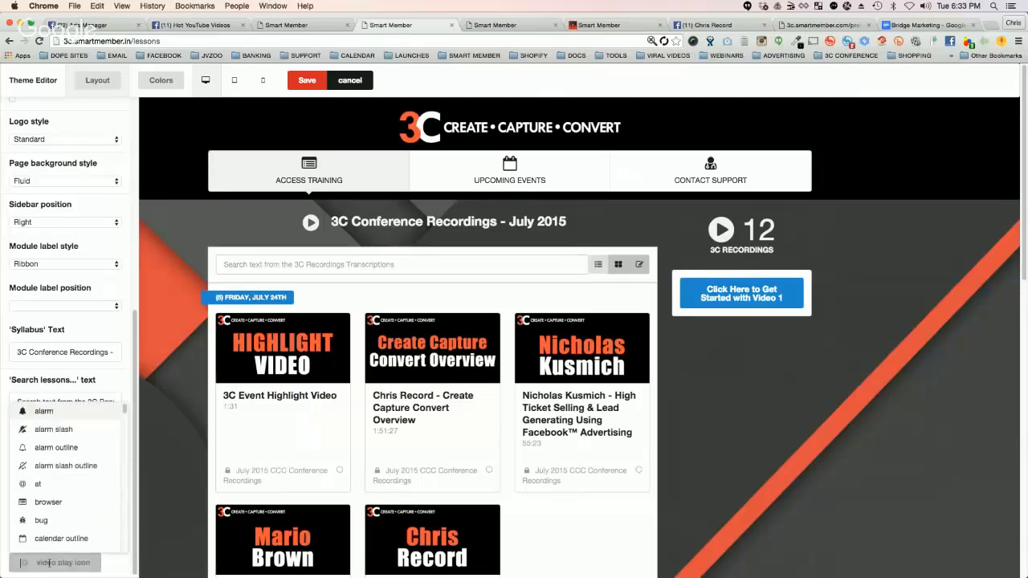
scroll(57, 432, "down", 3)
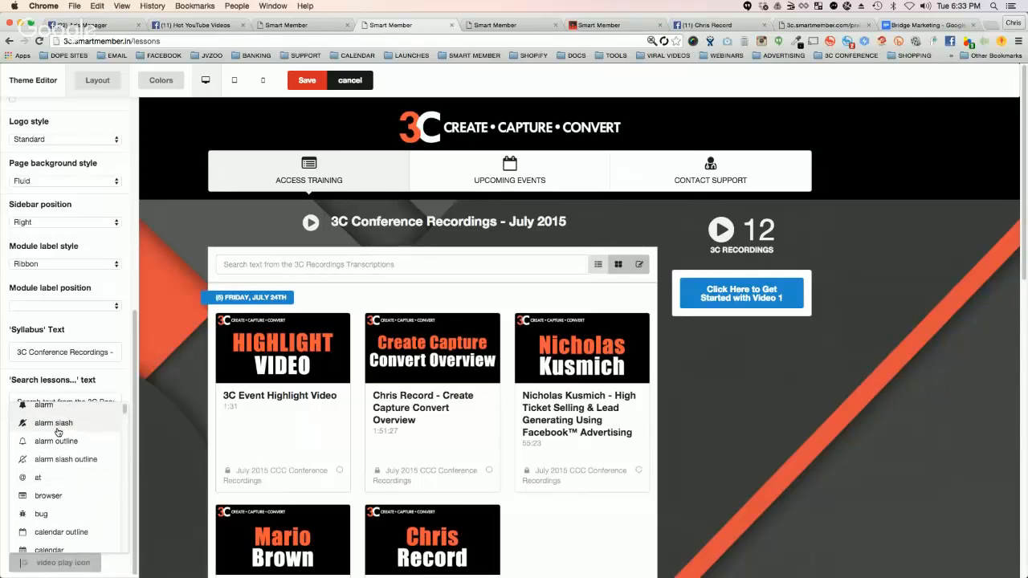
scroll(57, 432, "down", 5)
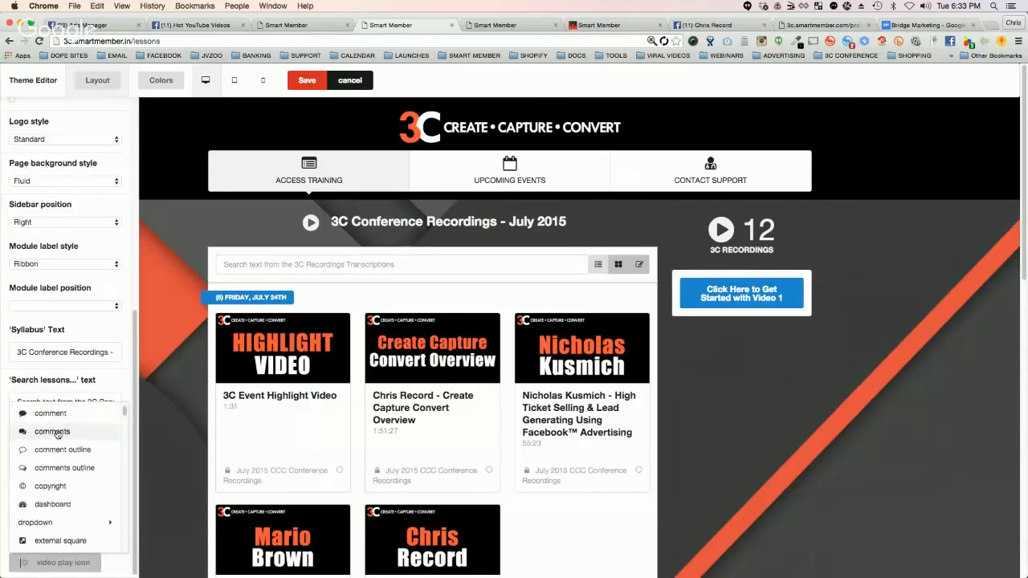
type("c")
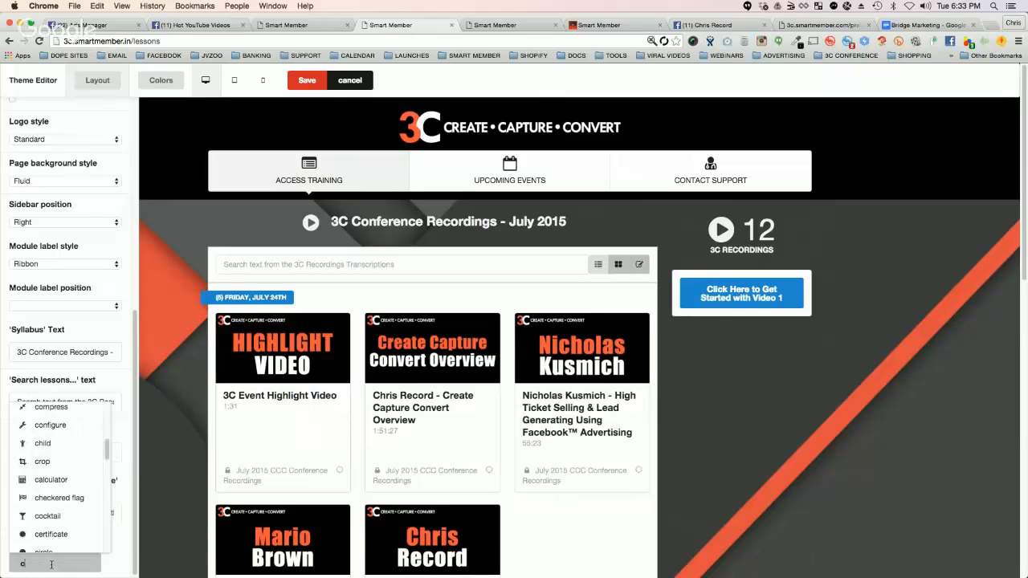
type("o")
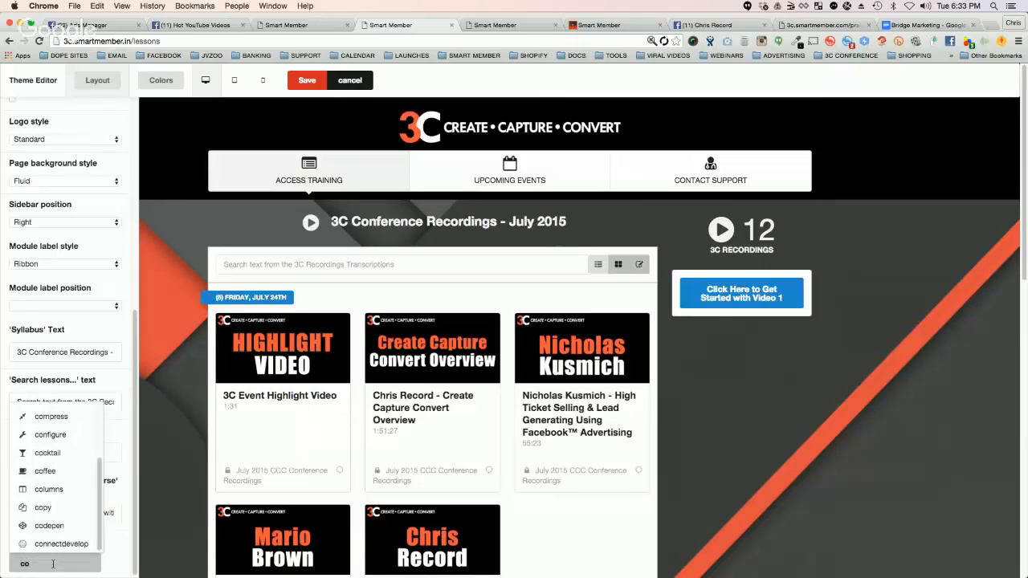
type("p")
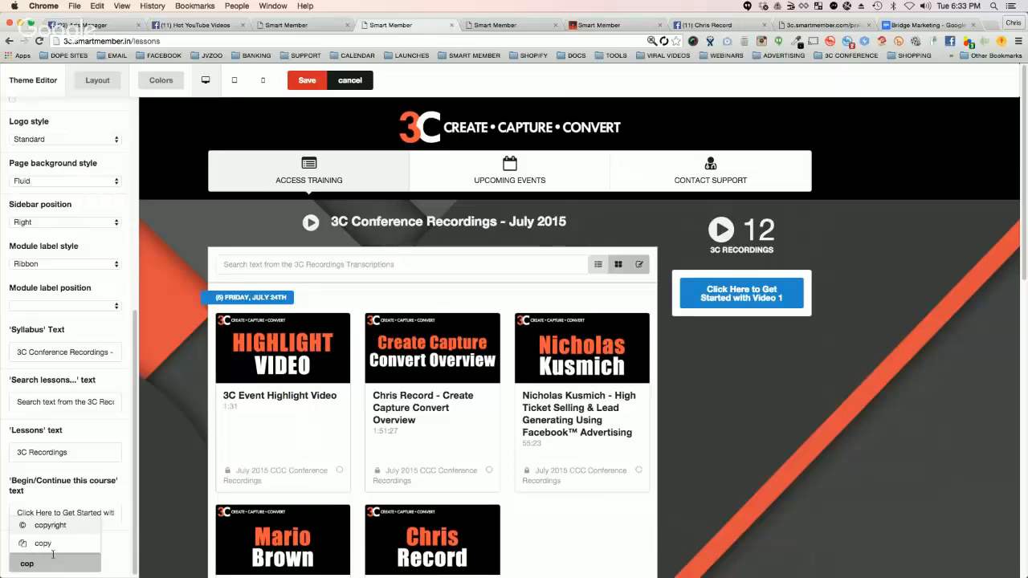
key("BackSpace")
key("BackSpace")
key("BackSpace")
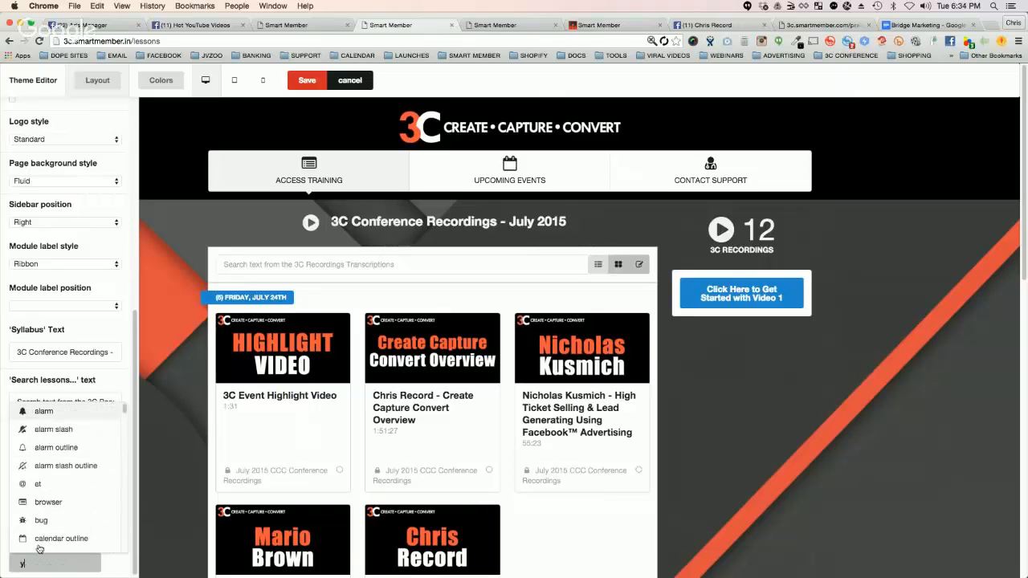
type("you")
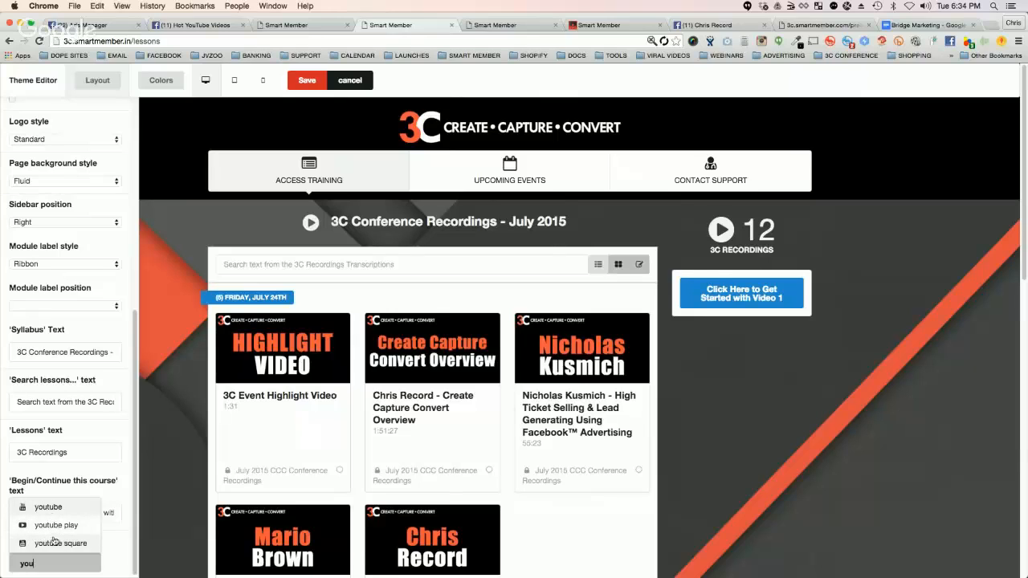
left_click(56, 526)
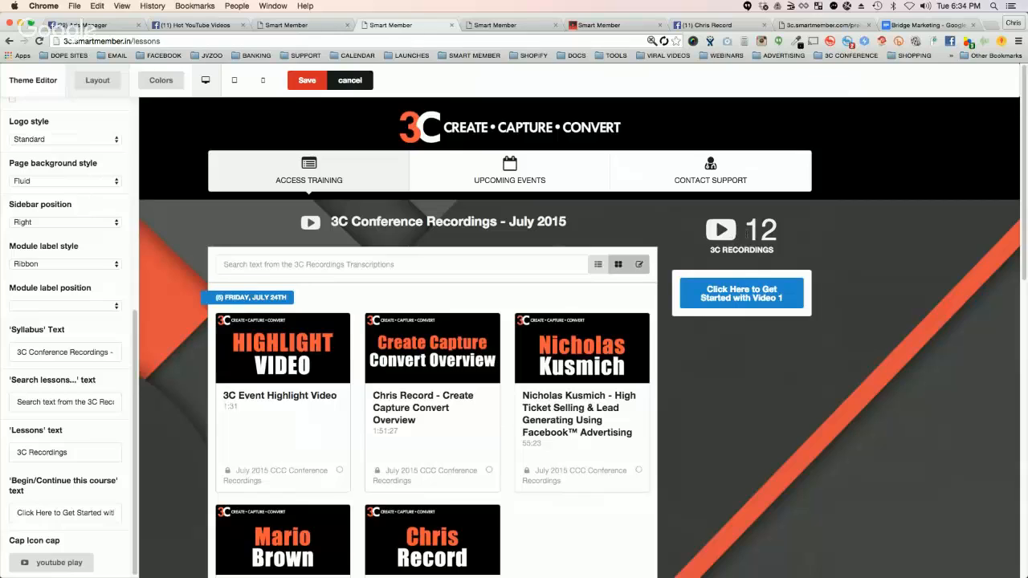
Step: Replace the 'Begin/Continue this course' text with "BEGIN THE COURSE" and save the theme changes
left_click(77, 457)
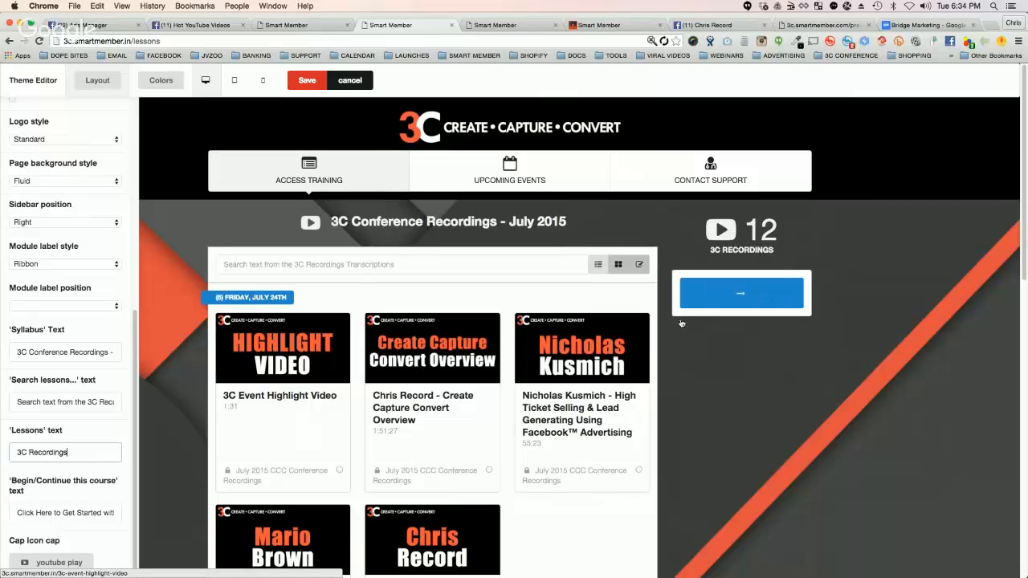
left_click_drag(117, 512, 4, 518)
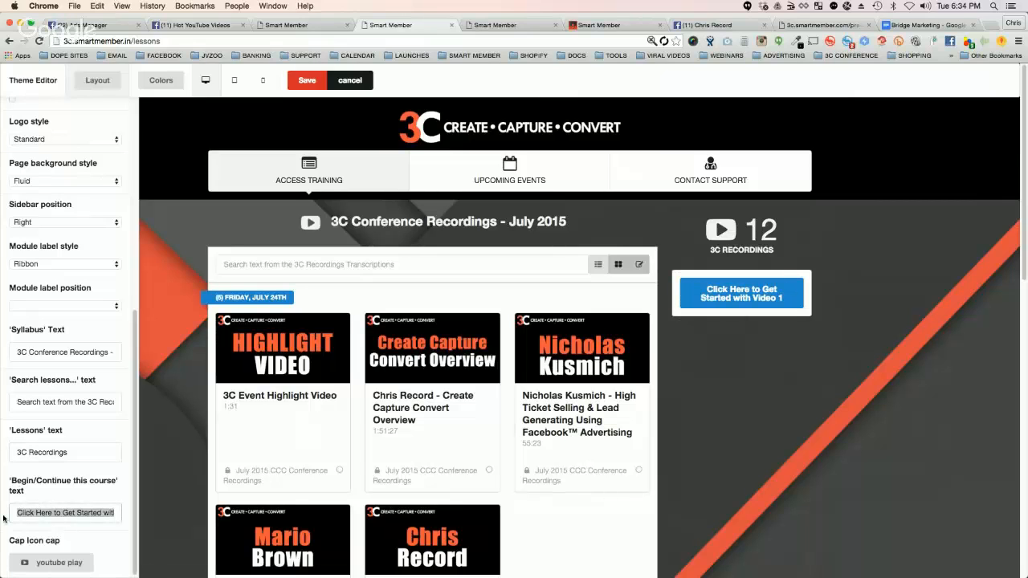
type("BEGIN THE COURSE")
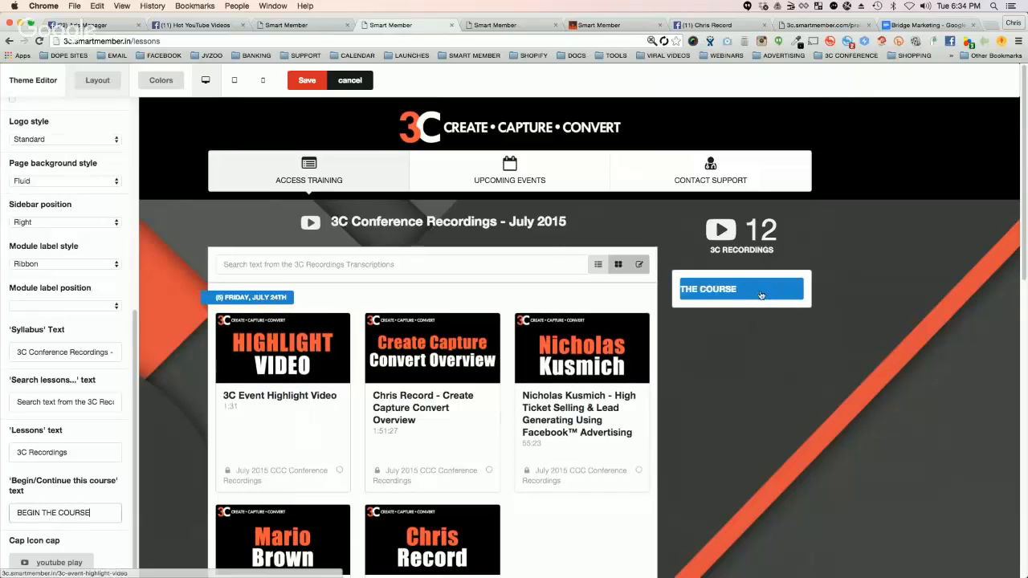
left_click(296, 81)
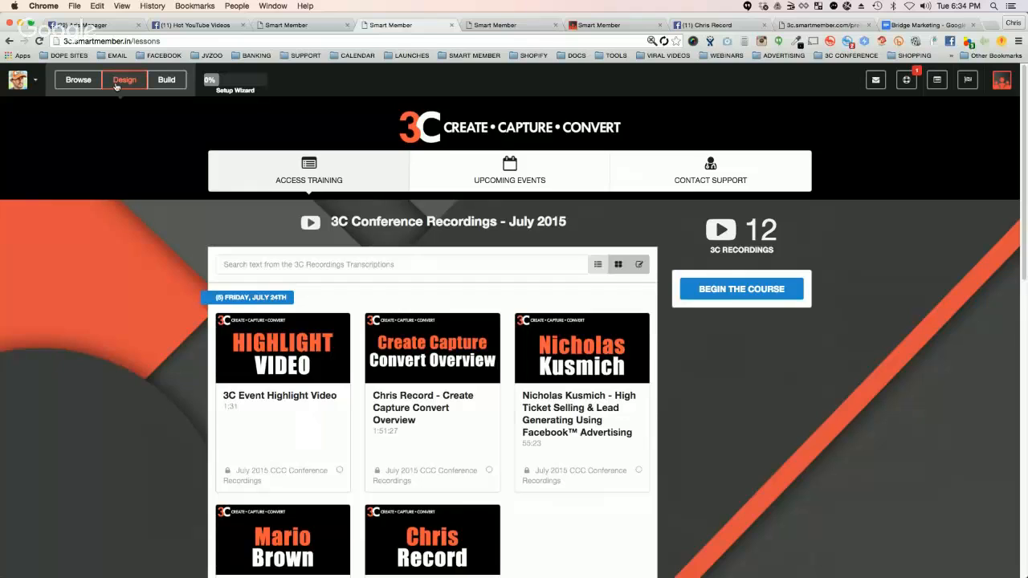
Step: In the theme editor's color options, try several grays, white, purple, blue and light blue for the first Site Top Background Color
left_click(117, 82)
left_click(159, 80)
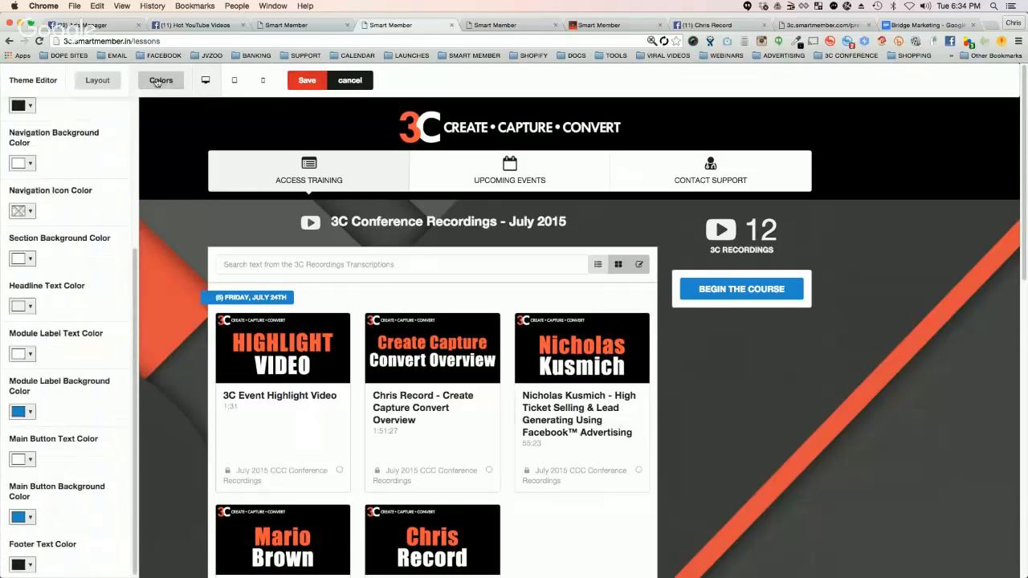
scroll(97, 197, "up", 5)
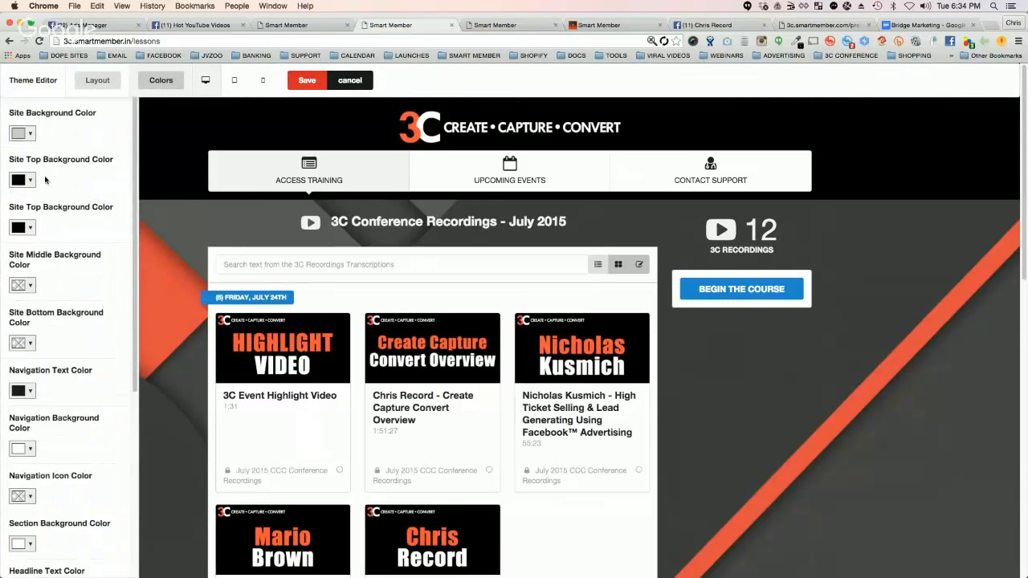
left_click(22, 180)
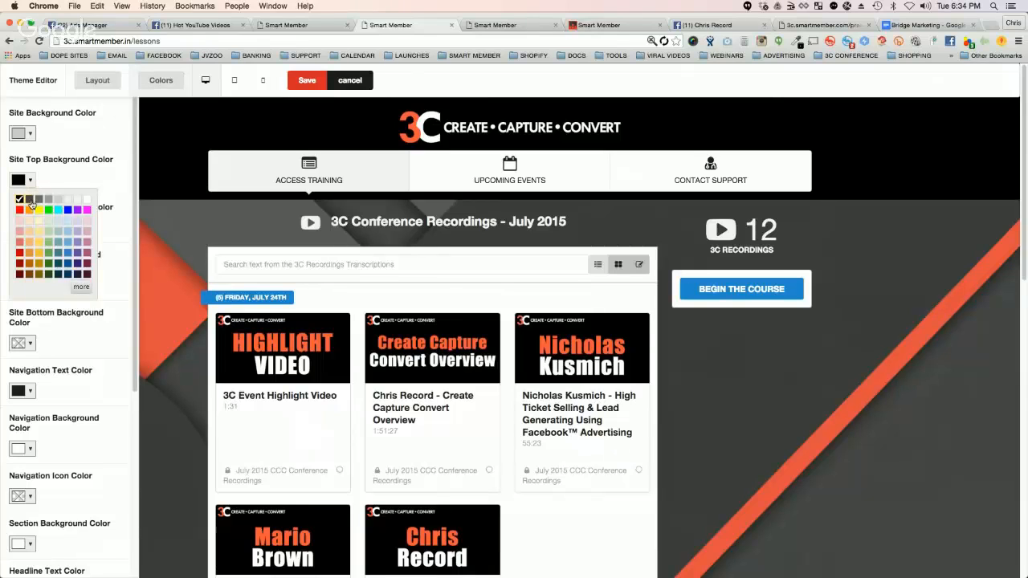
left_click(30, 200)
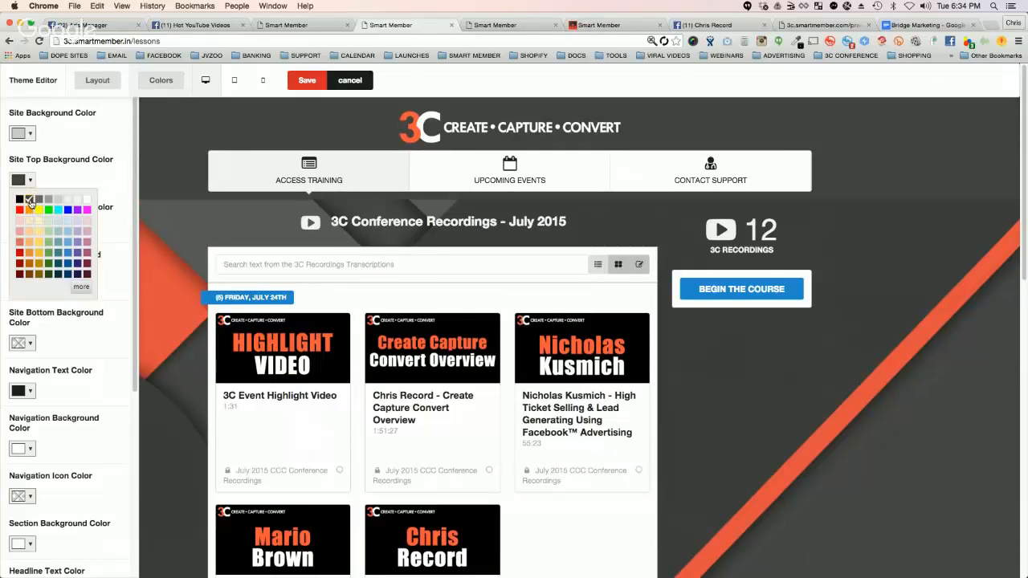
left_click(38, 200)
left_click(49, 200)
left_click(58, 200)
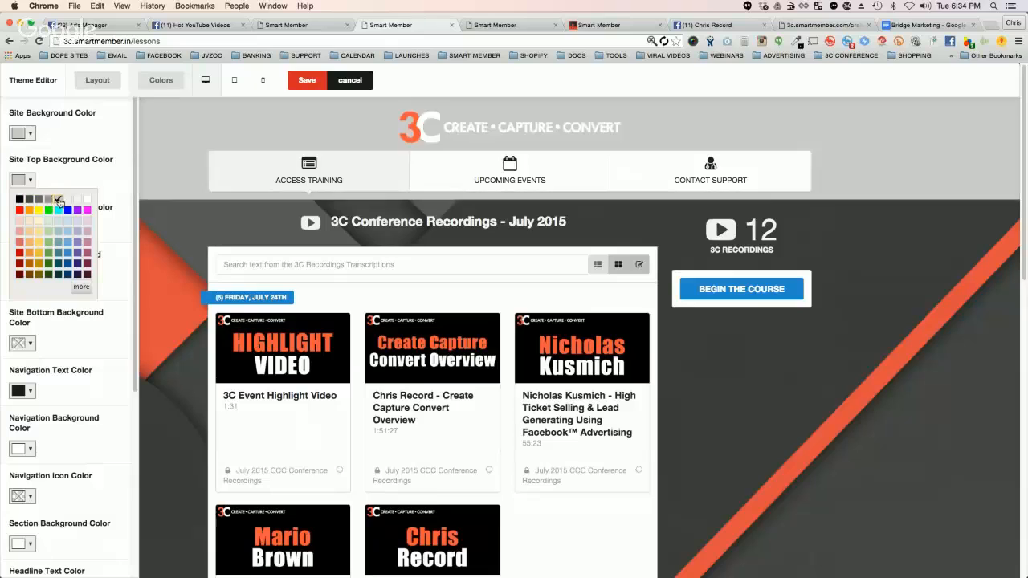
left_click(68, 200)
left_click(77, 199)
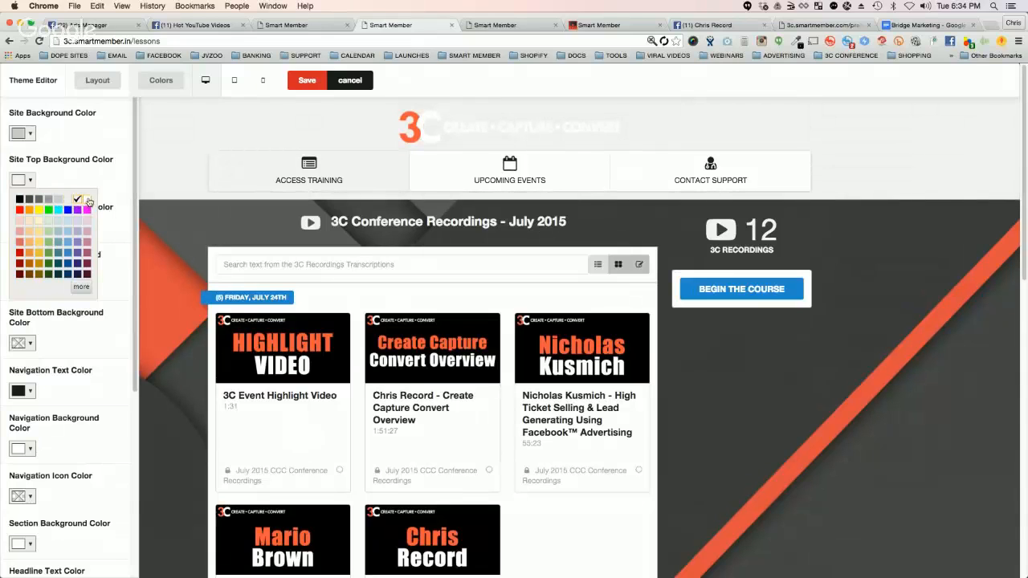
left_click(87, 200)
left_click(78, 209)
left_click(68, 209)
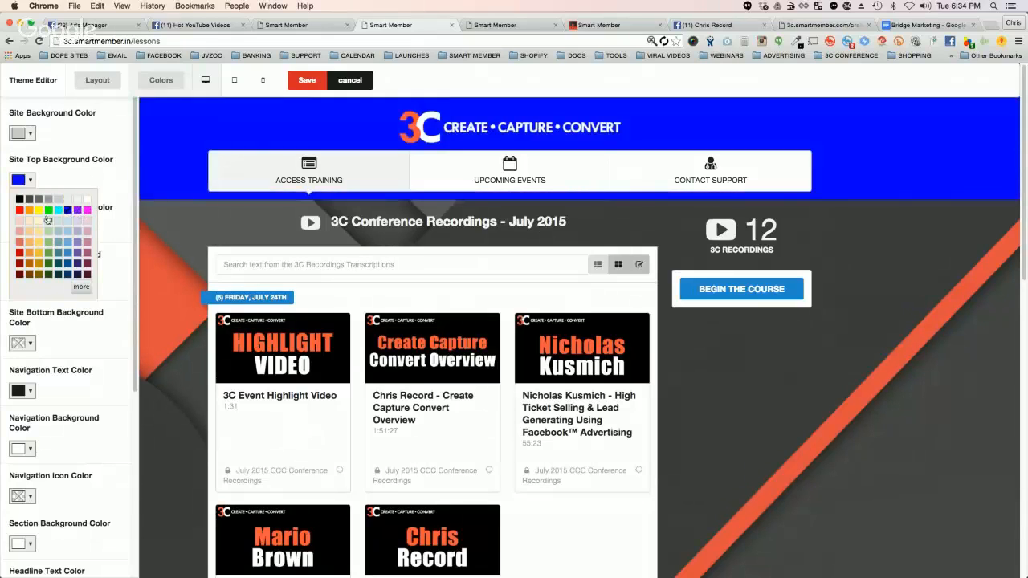
left_click(39, 220)
left_click(39, 231)
left_click(68, 241)
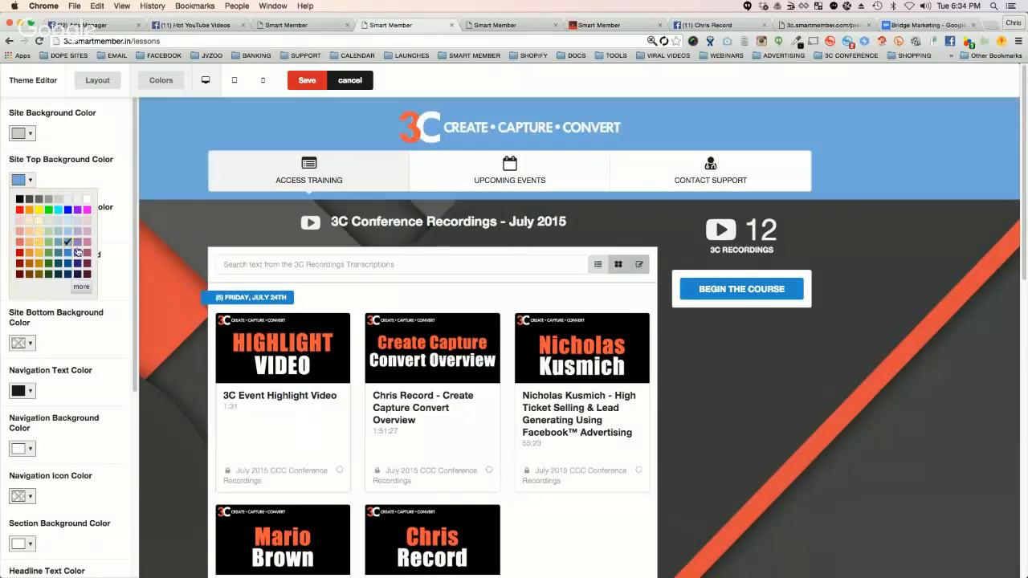
Step: Explore the custom color picker for the site top background, discard the color, and exit the theme editor without saving
left_click(81, 287)
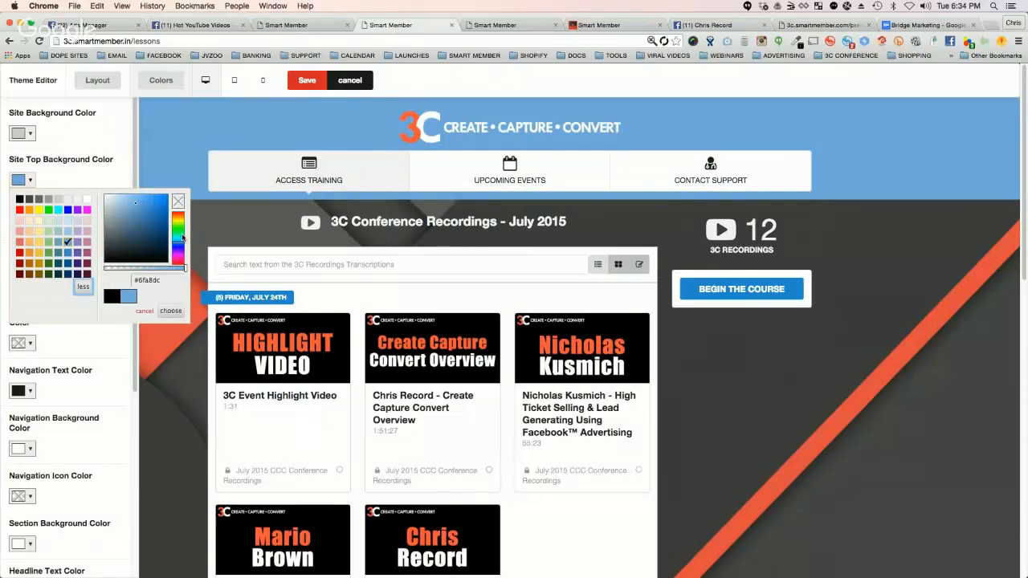
mouse_move(182, 240)
left_mouse_down()
mouse_move(182, 225)
mouse_move(133, 206)
mouse_move(144, 243)
left_mouse_up()
left_click(144, 311)
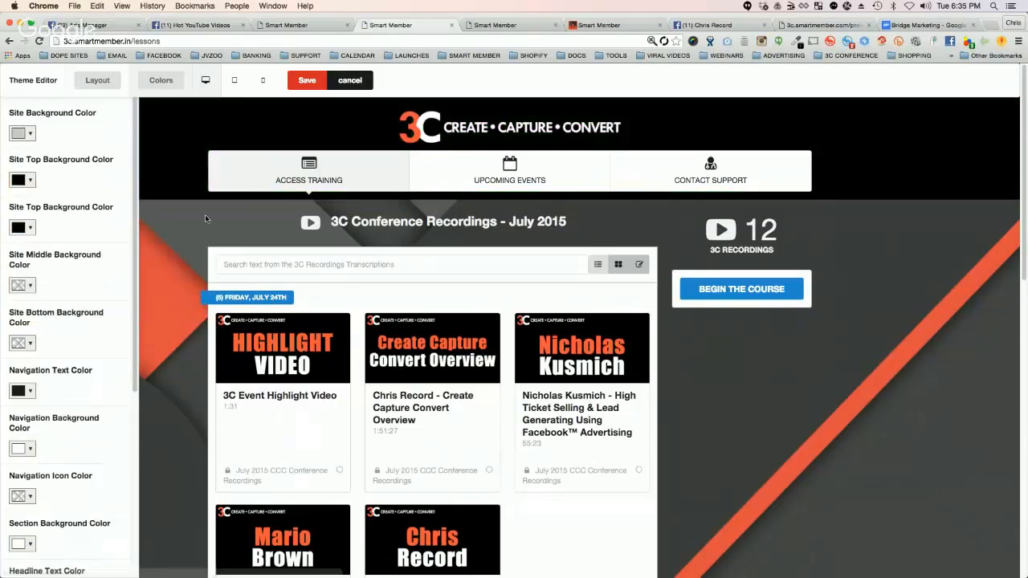
mouse_move(434, 183)
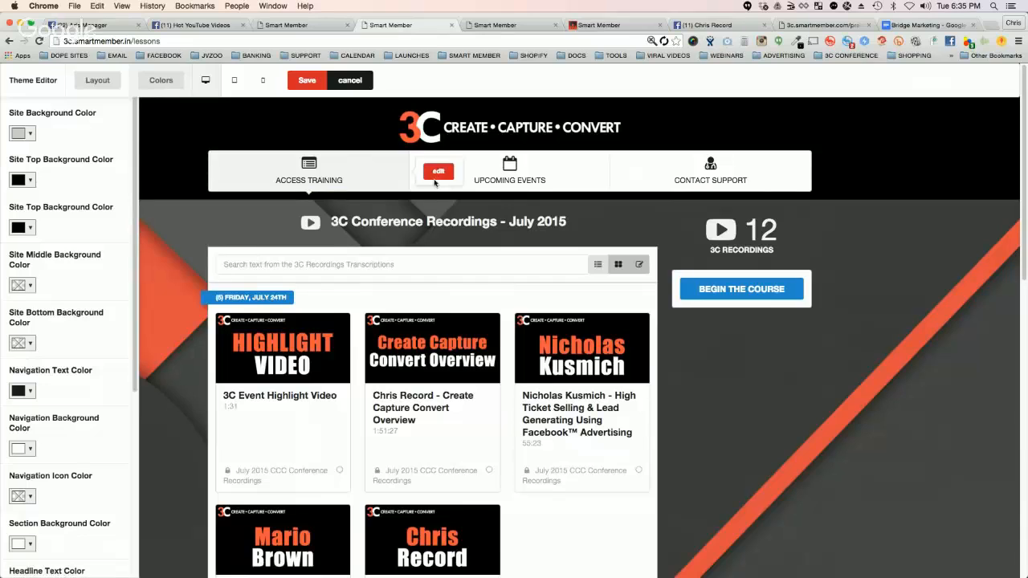
left_click(348, 80)
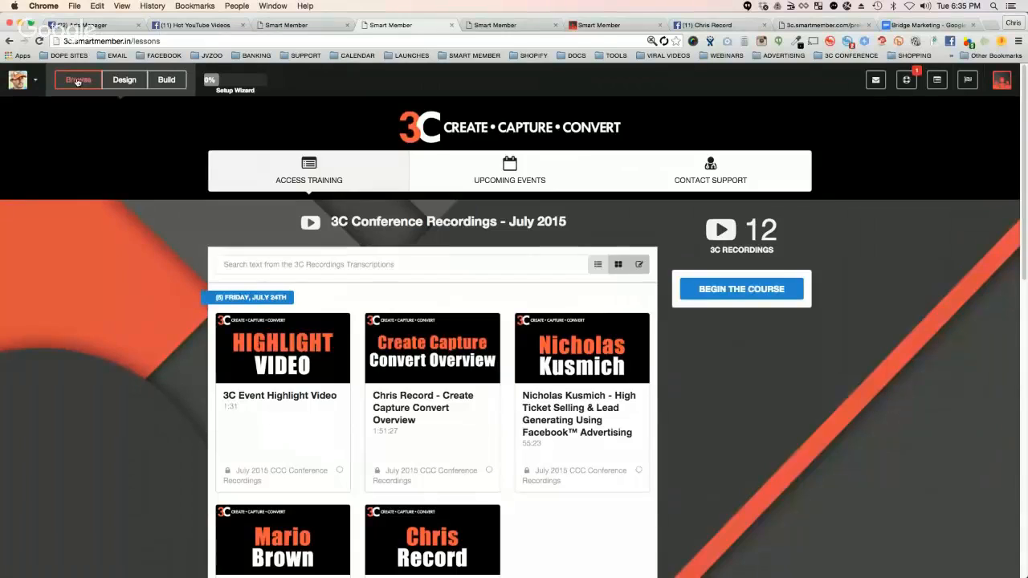
Step: Open the site's General Settings from the header logo, view the logo upload option, and cancel the upload
left_click(134, 80)
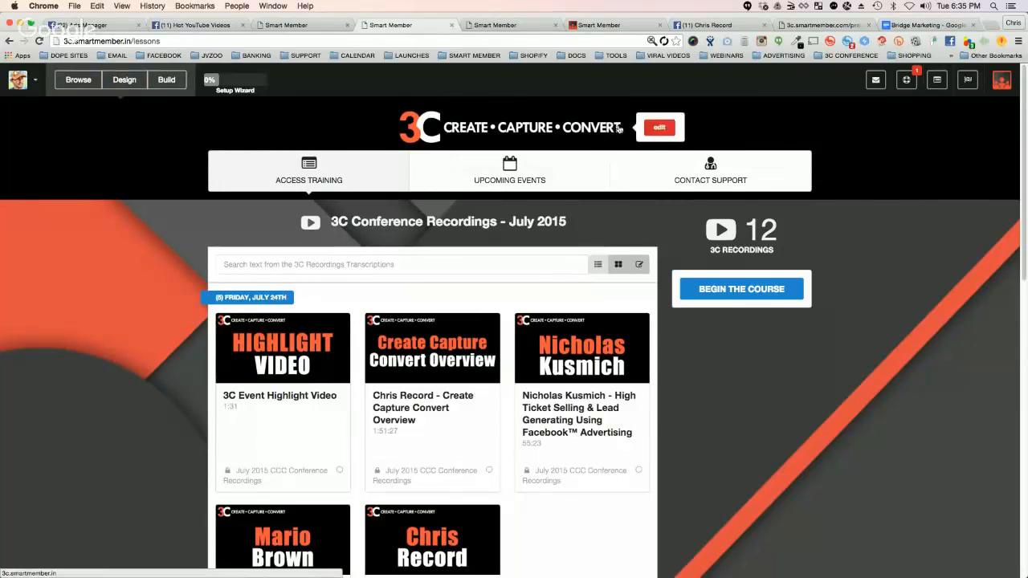
left_click(659, 129)
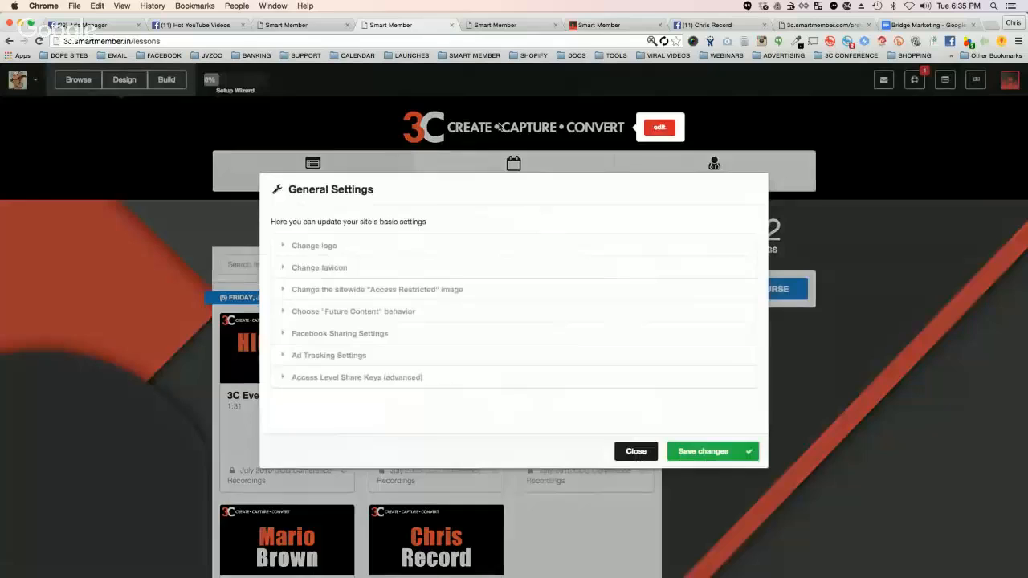
left_click(309, 244)
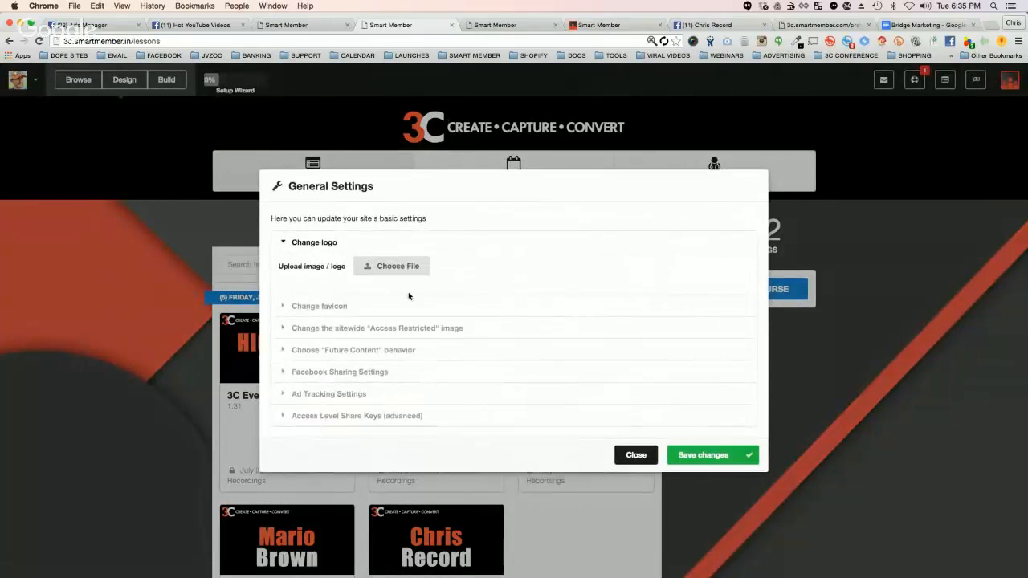
left_click(407, 266)
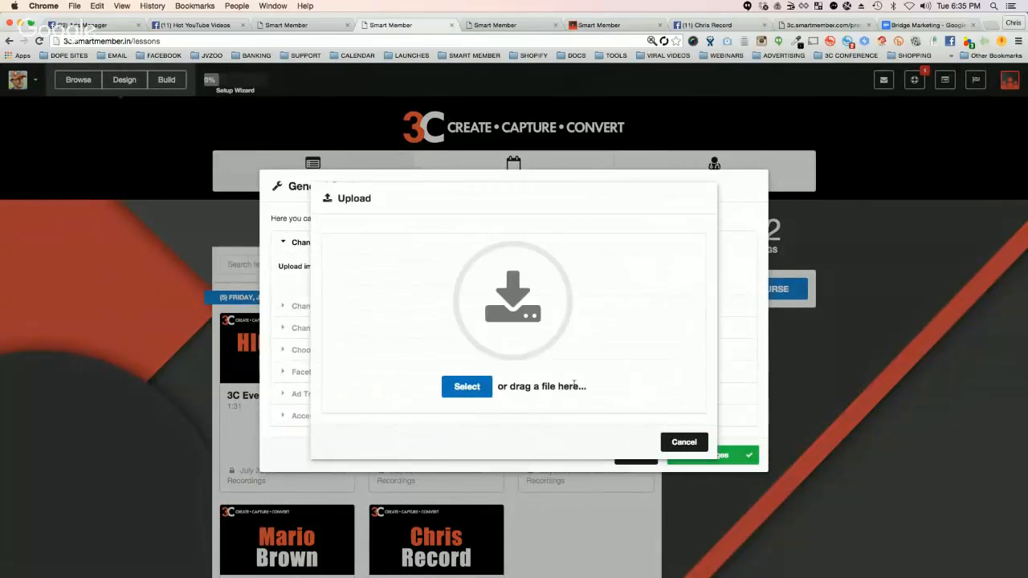
left_click(666, 441)
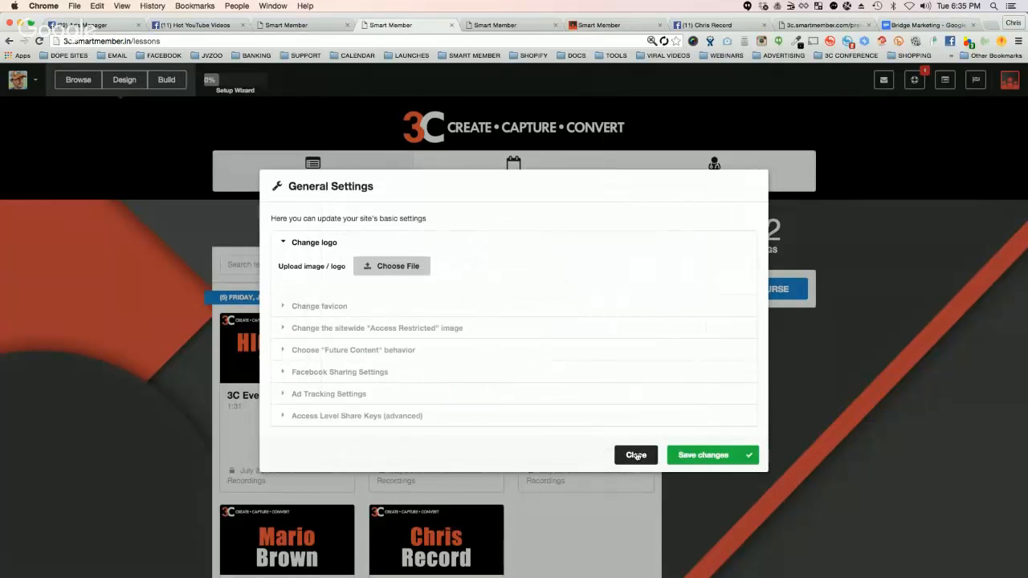
Step: Review the Change favicon section and the Facebook Sharing Settings for site title, description and share image
left_click(291, 306)
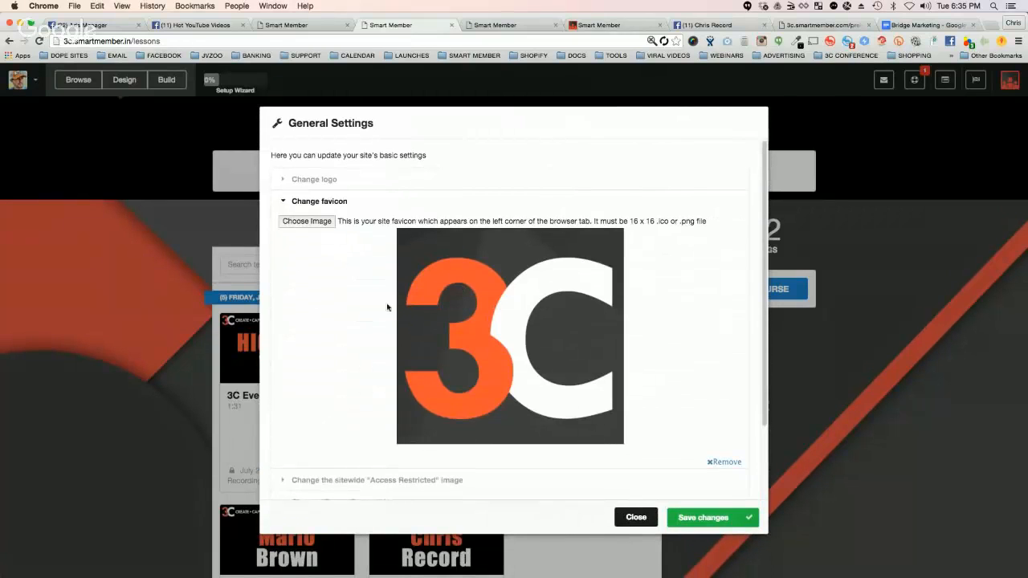
left_click(285, 200)
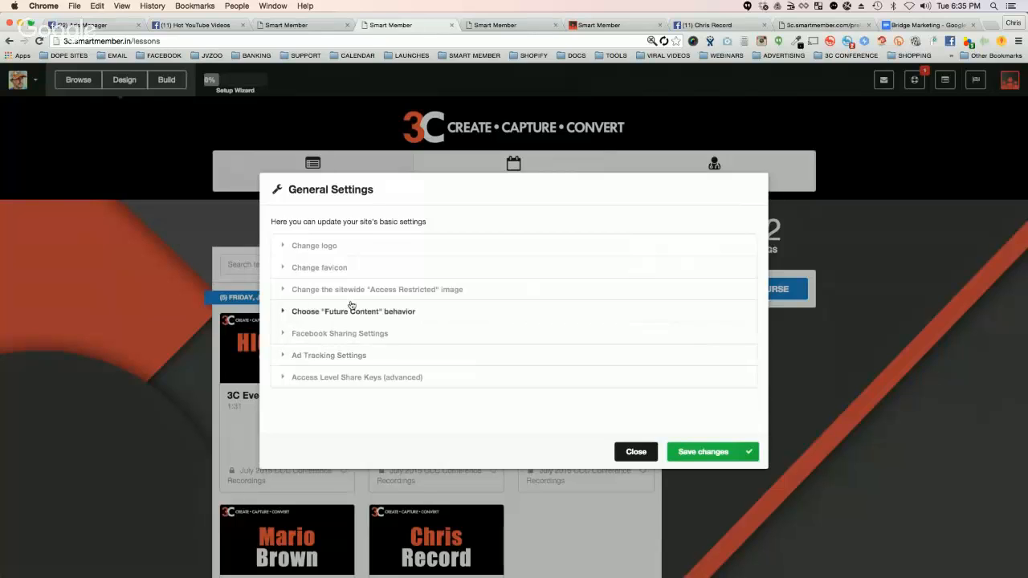
left_click(283, 336)
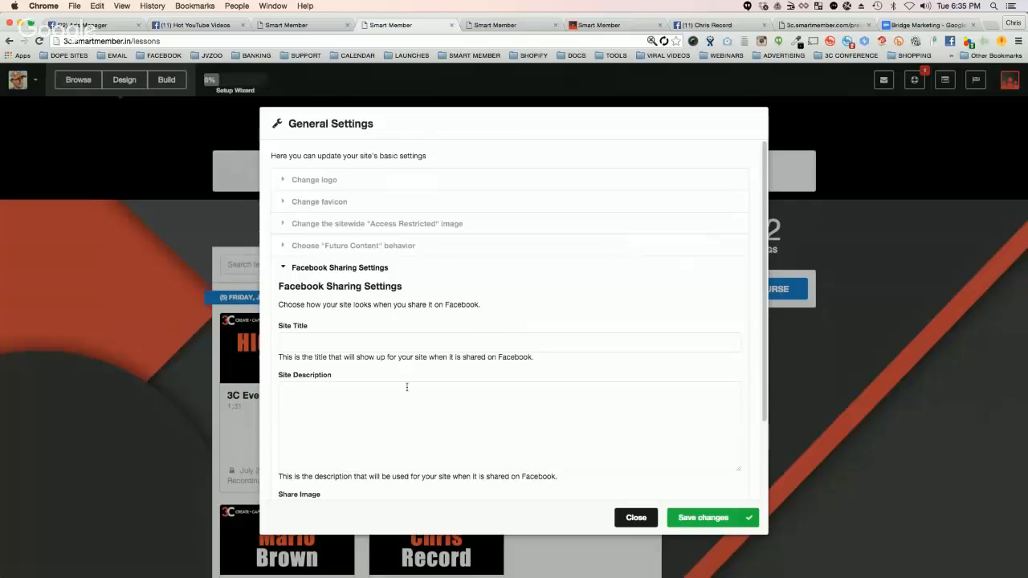
scroll(406, 387, "down", 3)
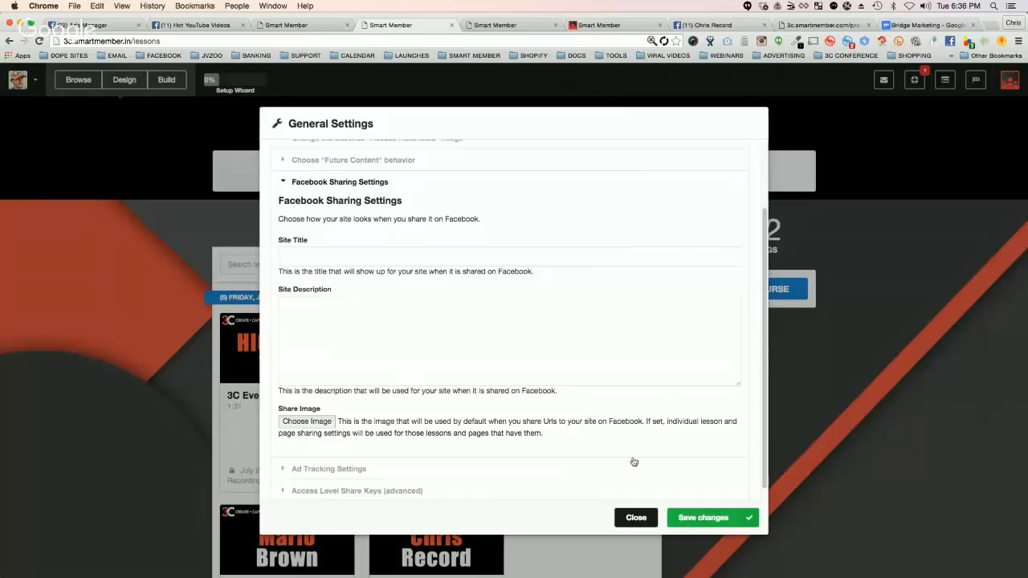
left_click(626, 520)
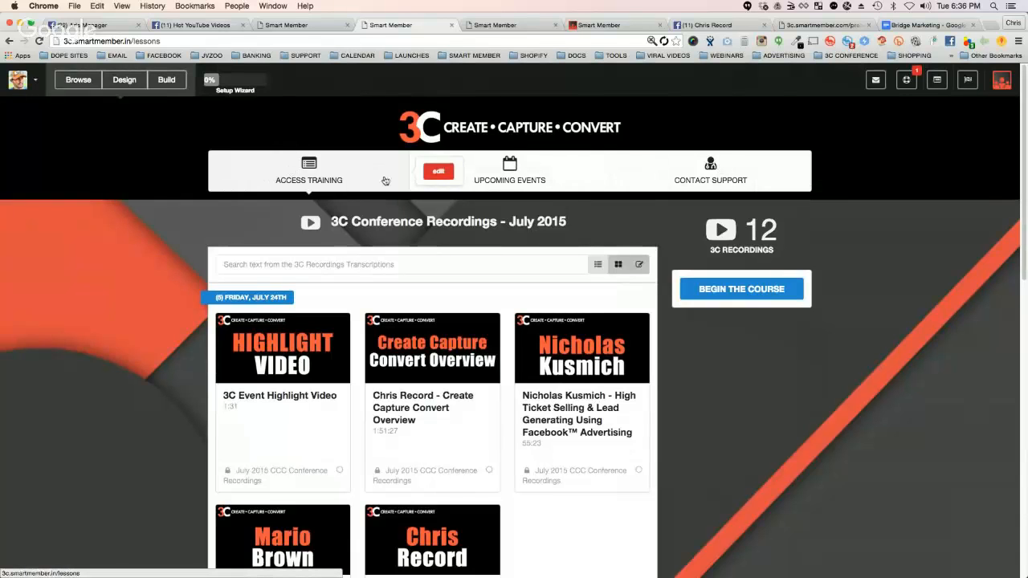
left_click(438, 171)
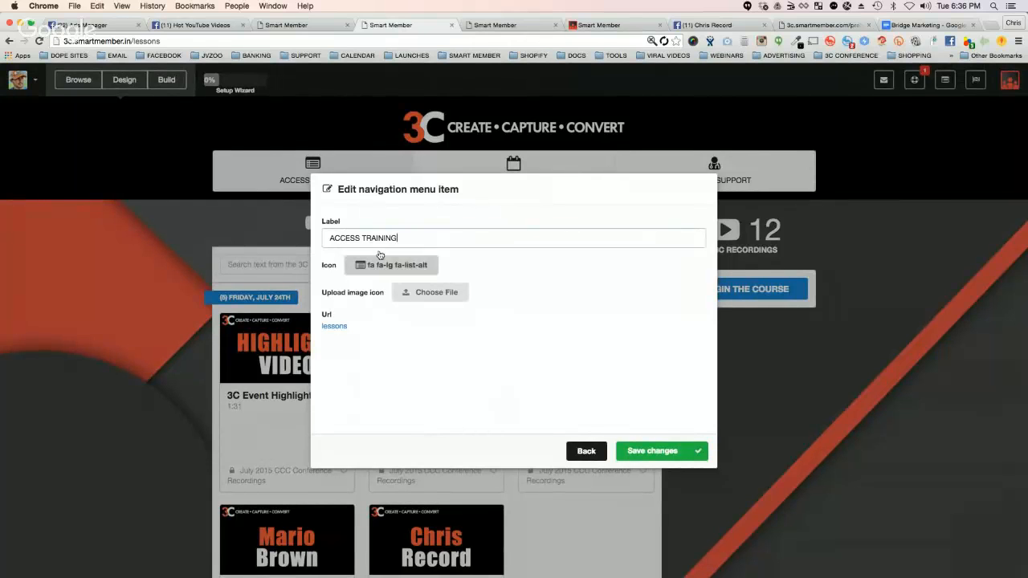
left_click(333, 326)
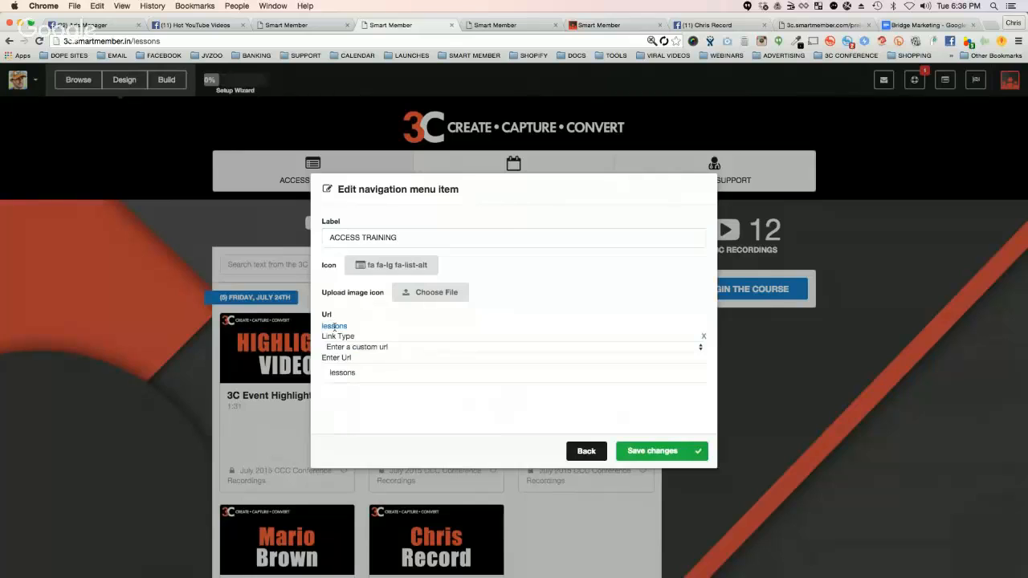
double_click(353, 374)
type("HTTP")
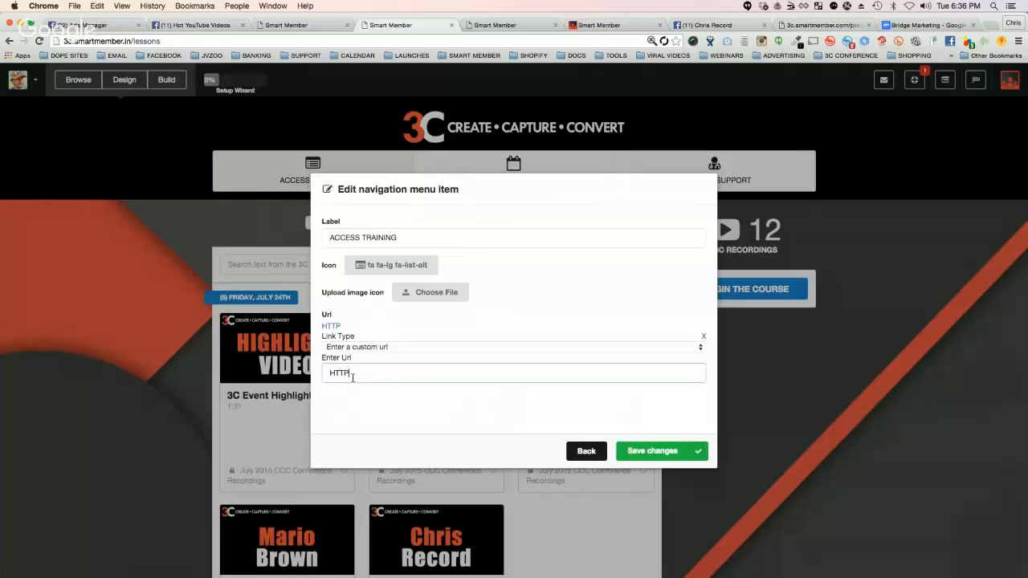
type("://GOOGLE.COM")
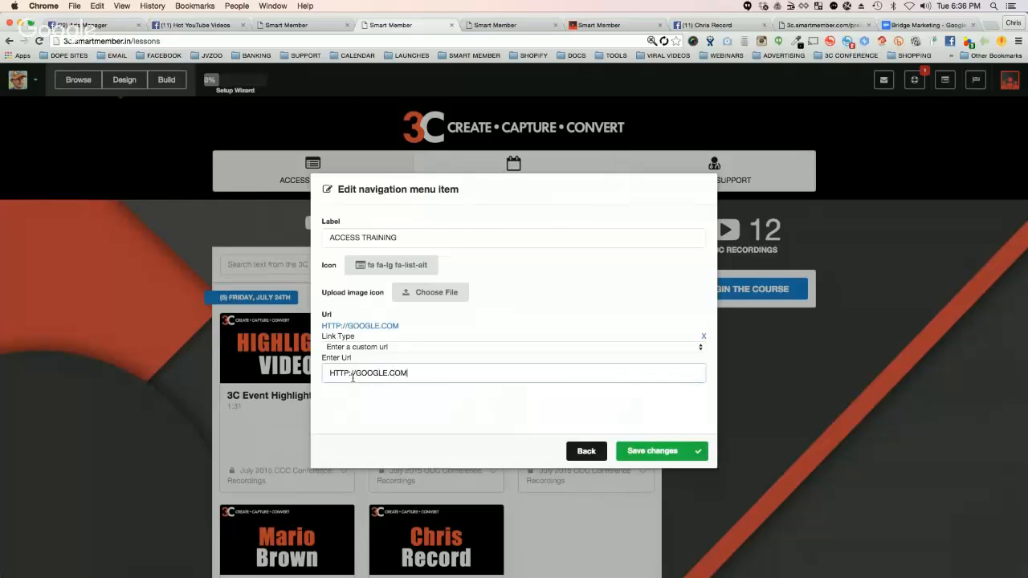
left_click(418, 335)
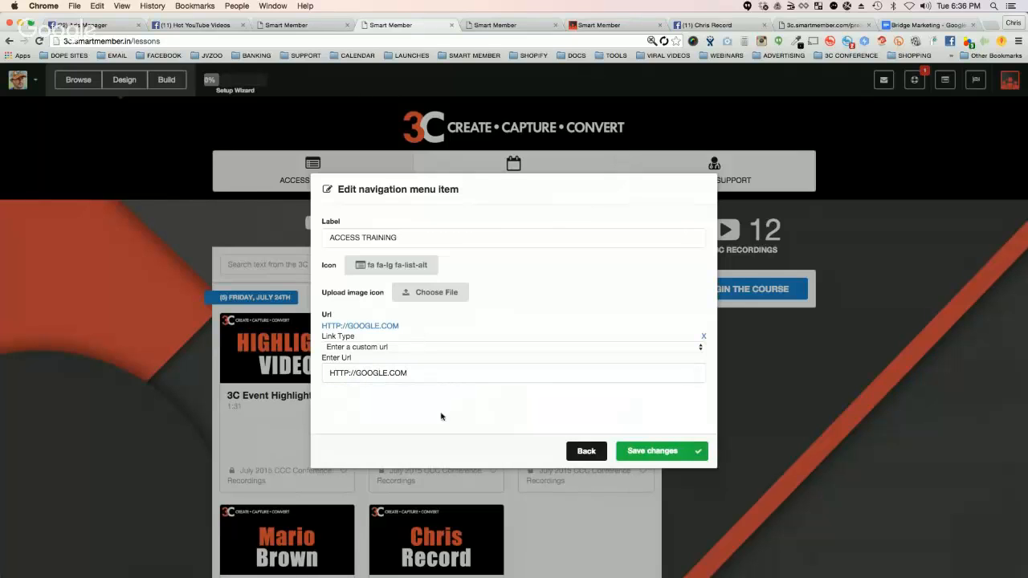
left_click(630, 451)
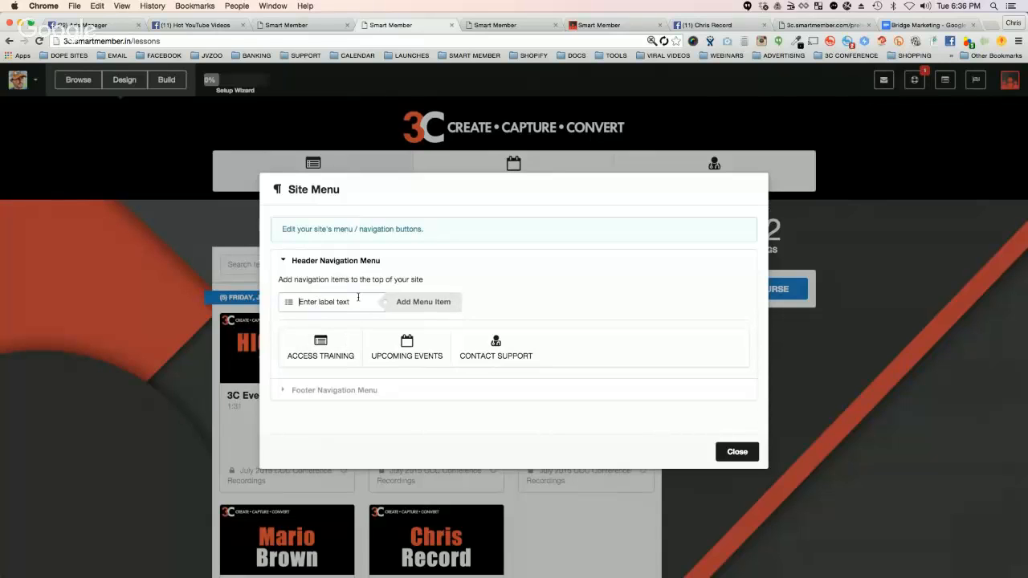
Step: Add a header navigation menu item labelled THIS IS A TEST
type("this")
key("BackSpace")
key("BackSpace")
type("THIS (")
left_click(417, 302)
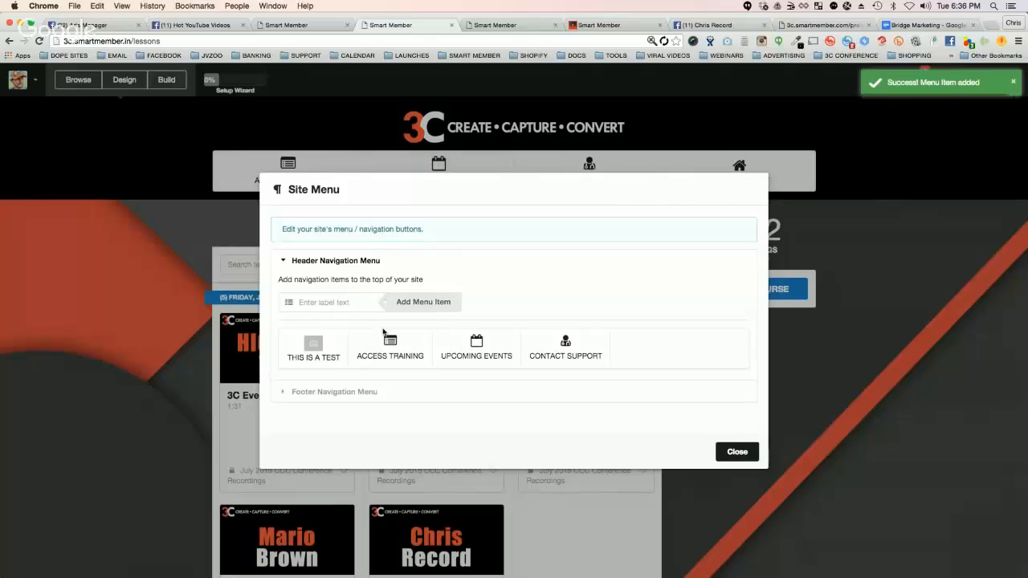
Step: Assign the alarm icon to the THIS IS A TEST menu item, and view its image icon upload option without uploading
left_click(314, 346)
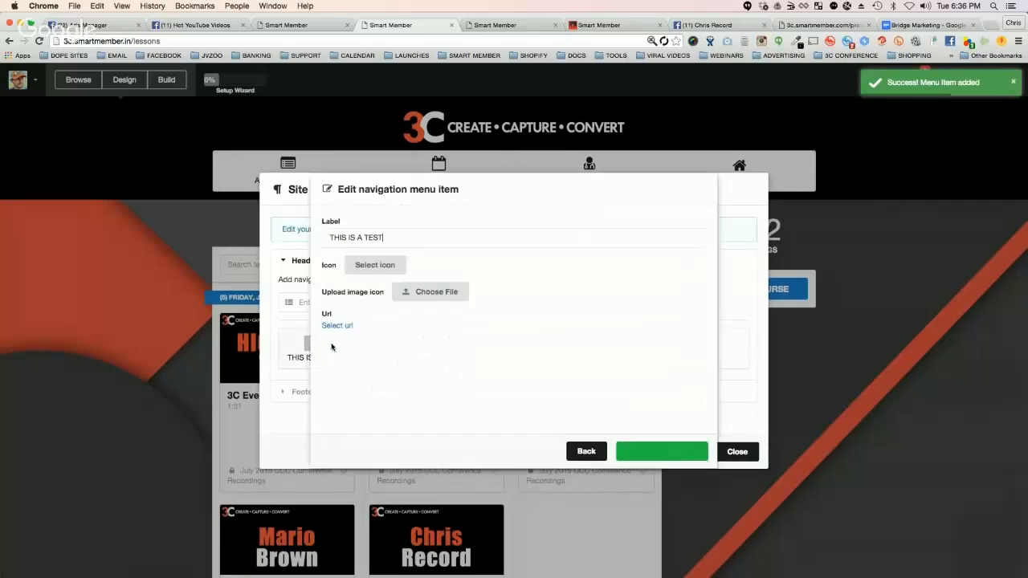
left_click(381, 263)
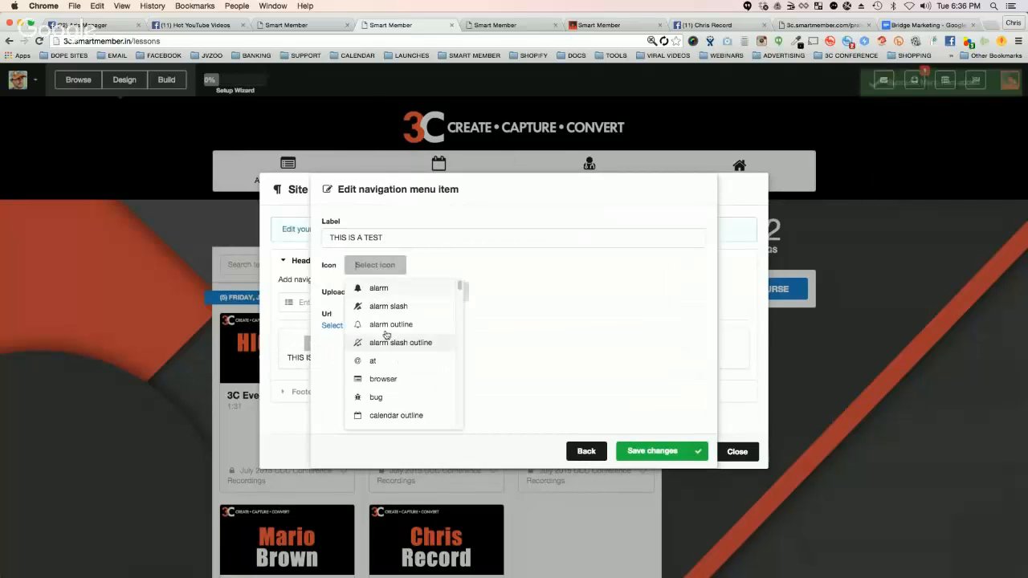
left_click(358, 287)
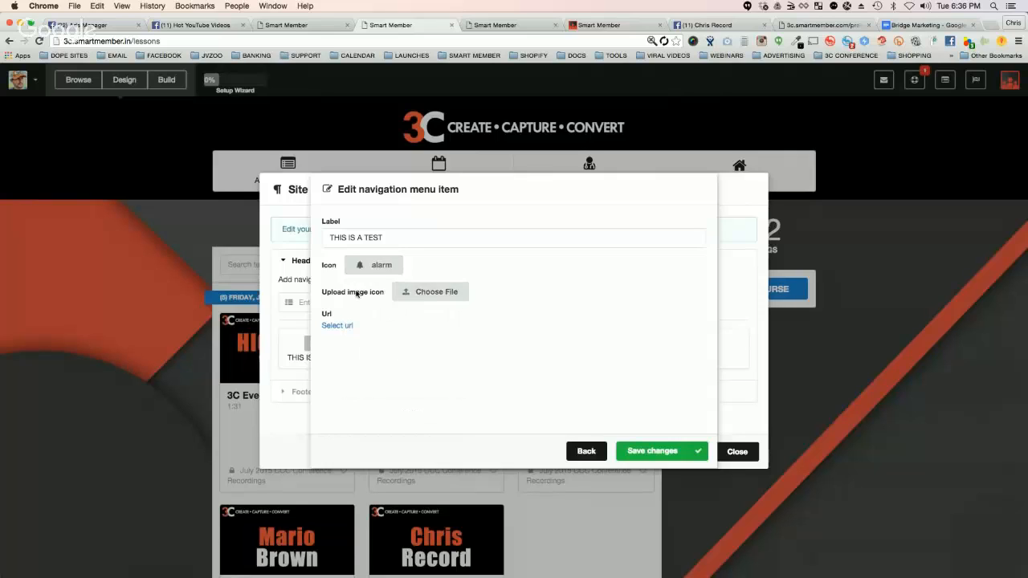
left_click(433, 298)
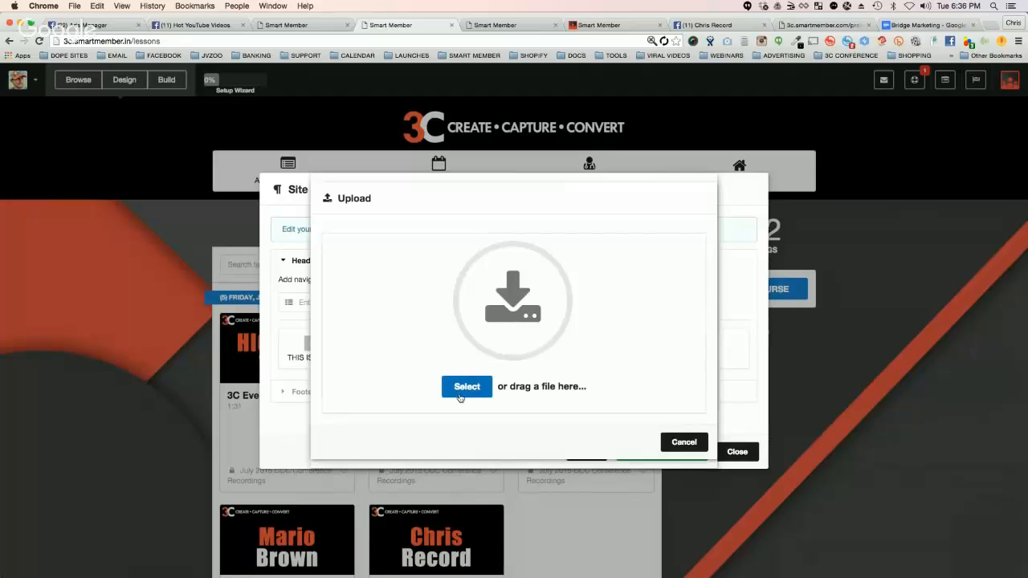
left_click(683, 442)
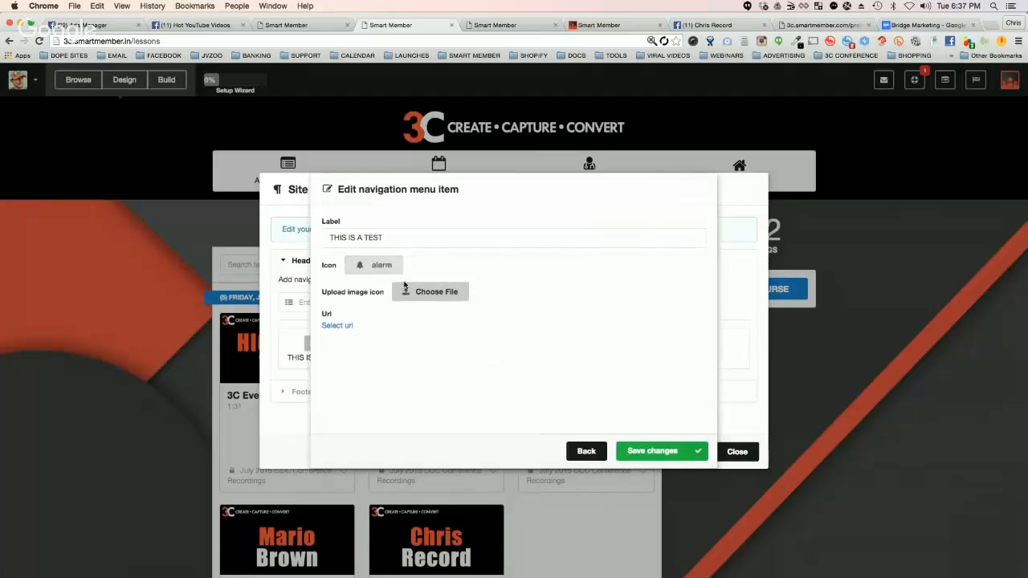
left_click(342, 326)
left_click(370, 351)
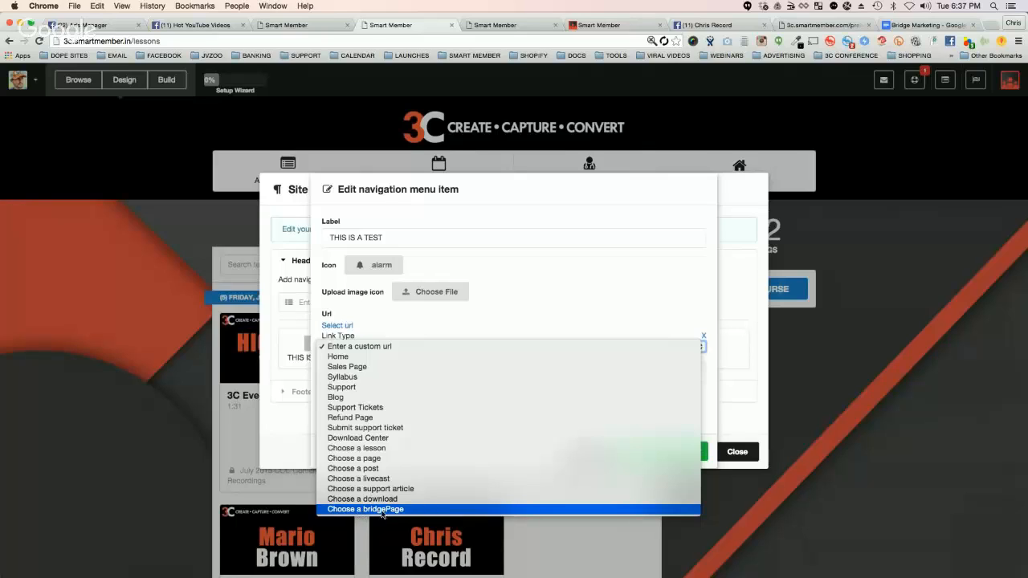
left_click(364, 348)
left_click(359, 370)
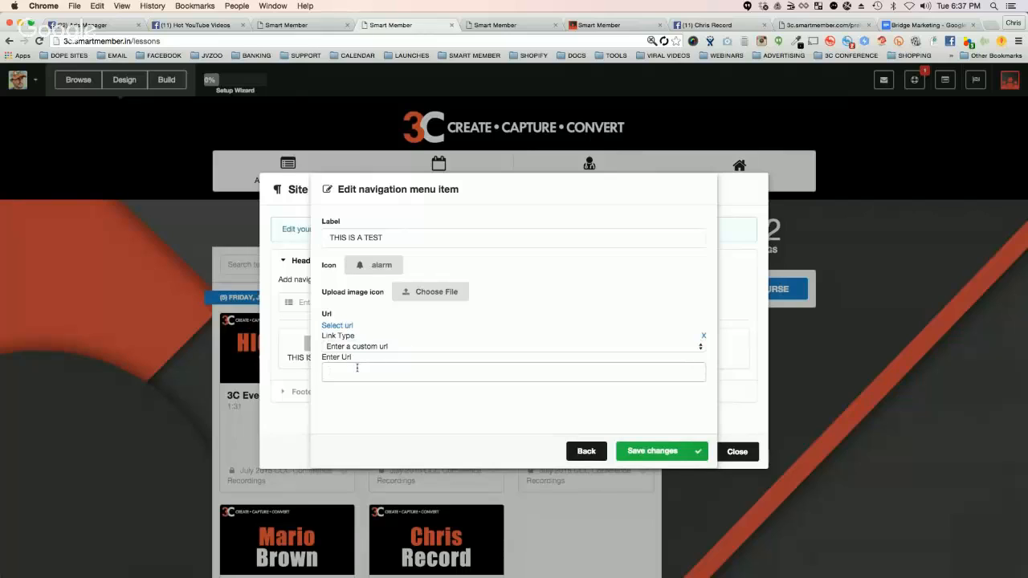
type("HTTP://YAHOO.COM")
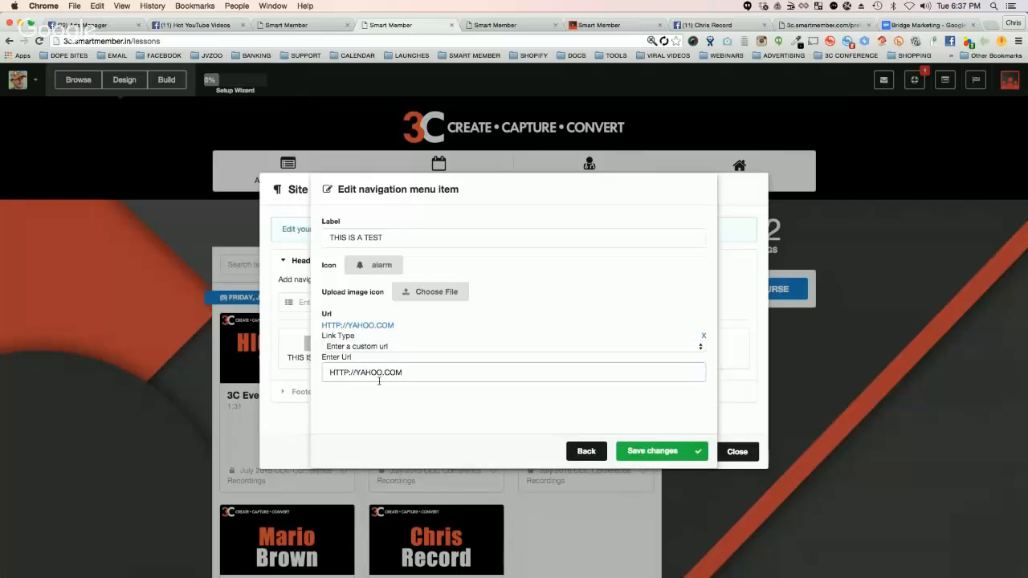
left_click(651, 453)
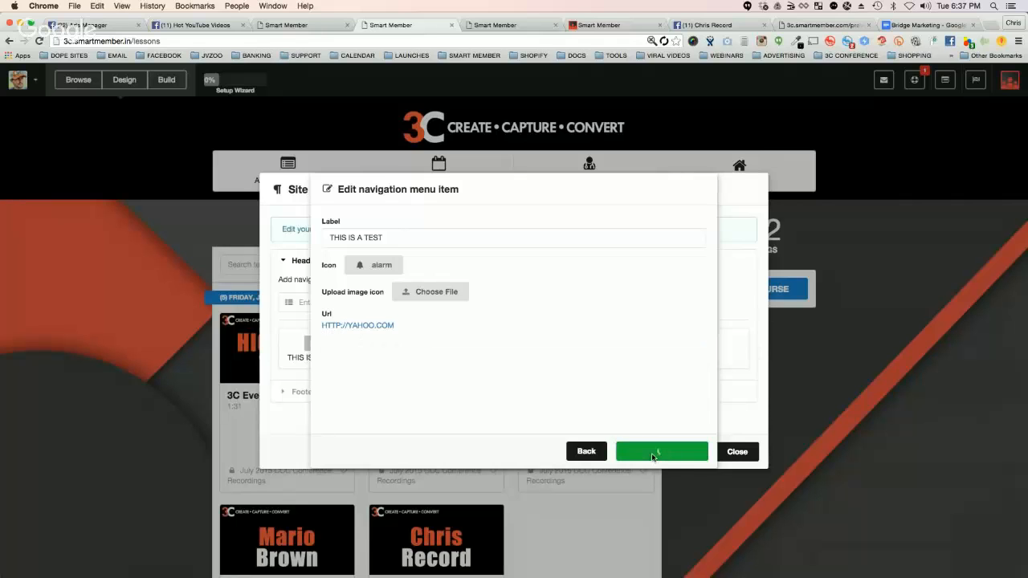
left_click(728, 451)
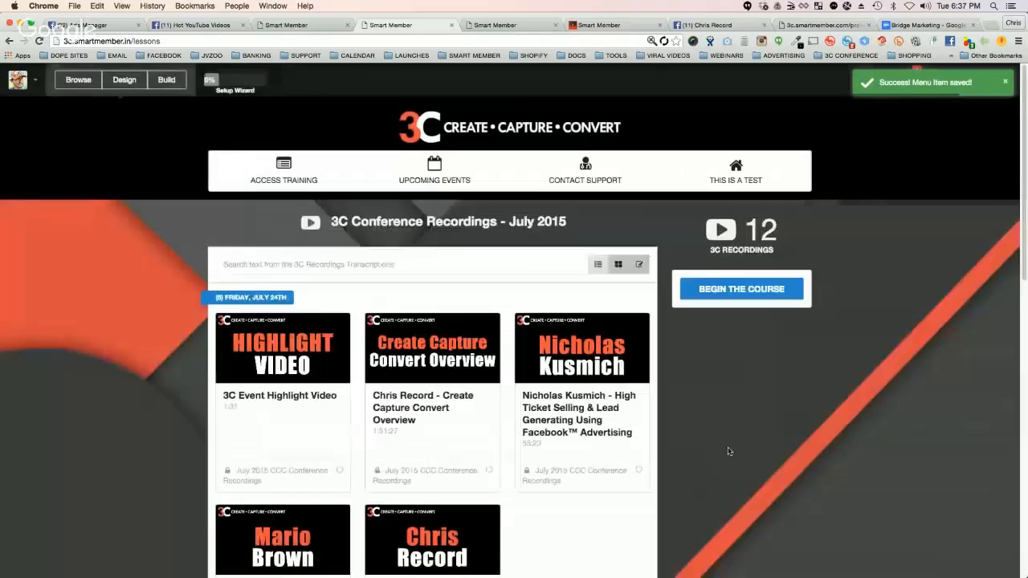
Step: Change the THIS IS A TEST item's link type to Submit support ticket, save it and close the Site Menu
mouse_move(737, 175)
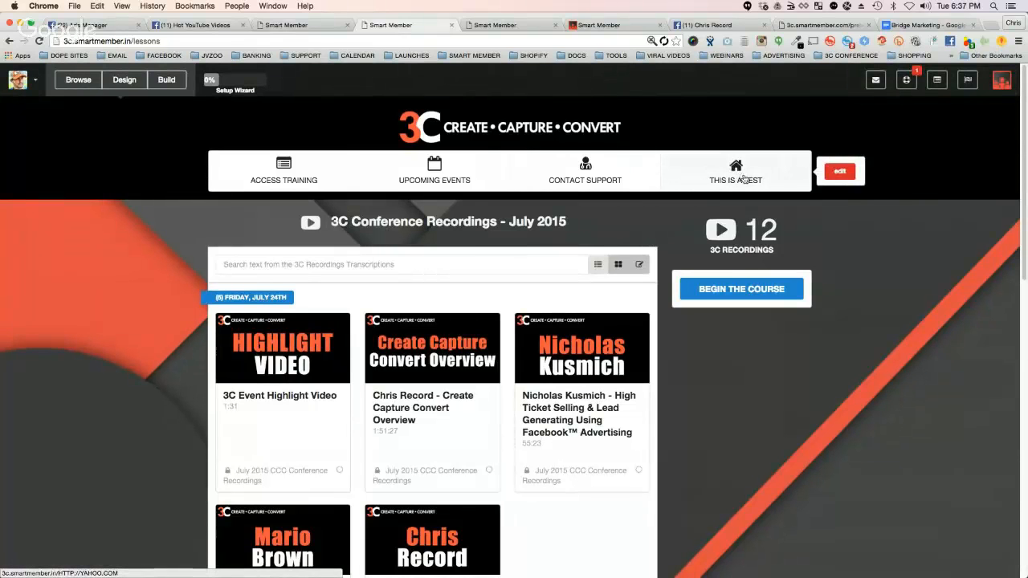
left_click(839, 172)
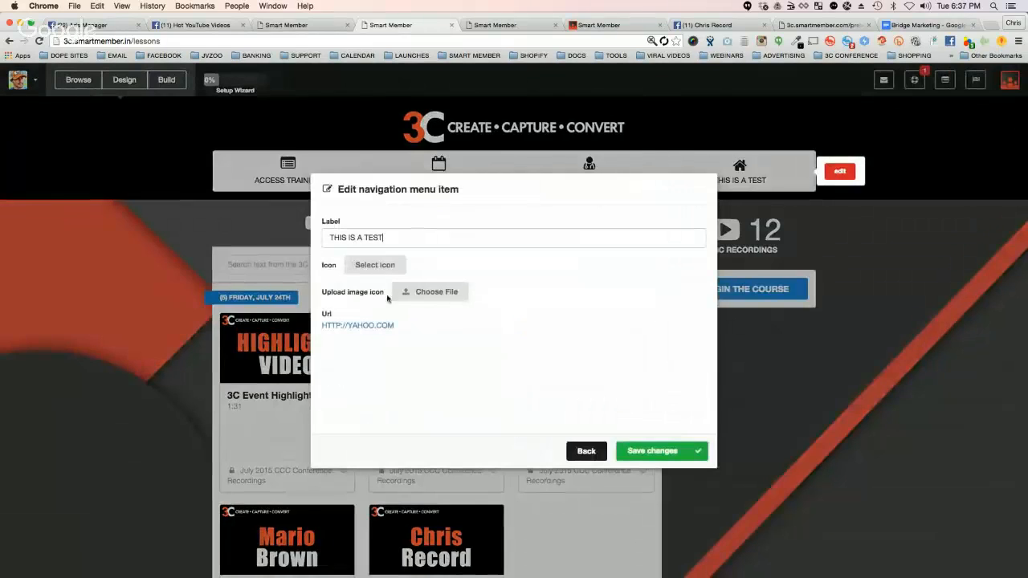
left_click(355, 324)
left_click(359, 346)
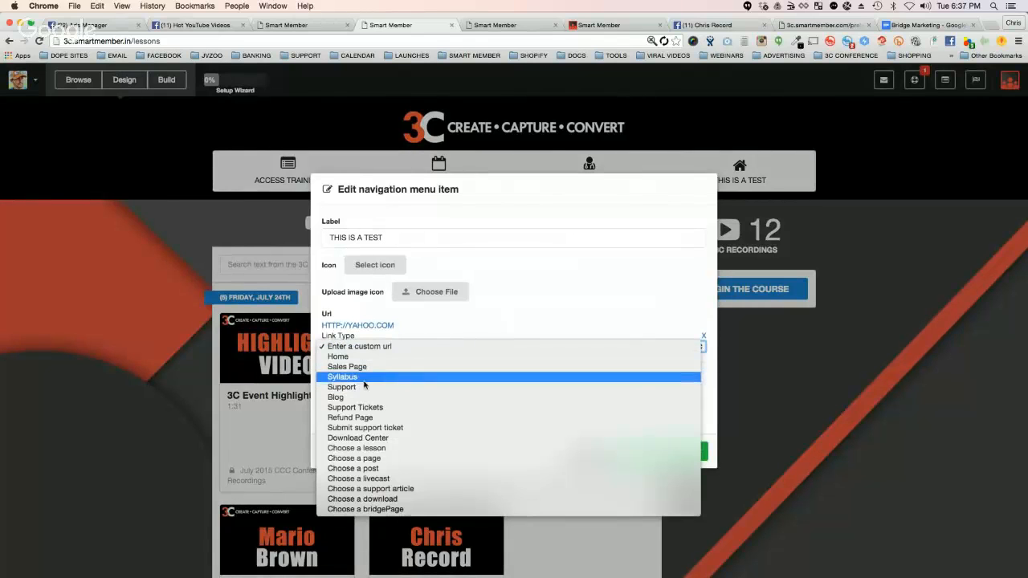
left_click(376, 429)
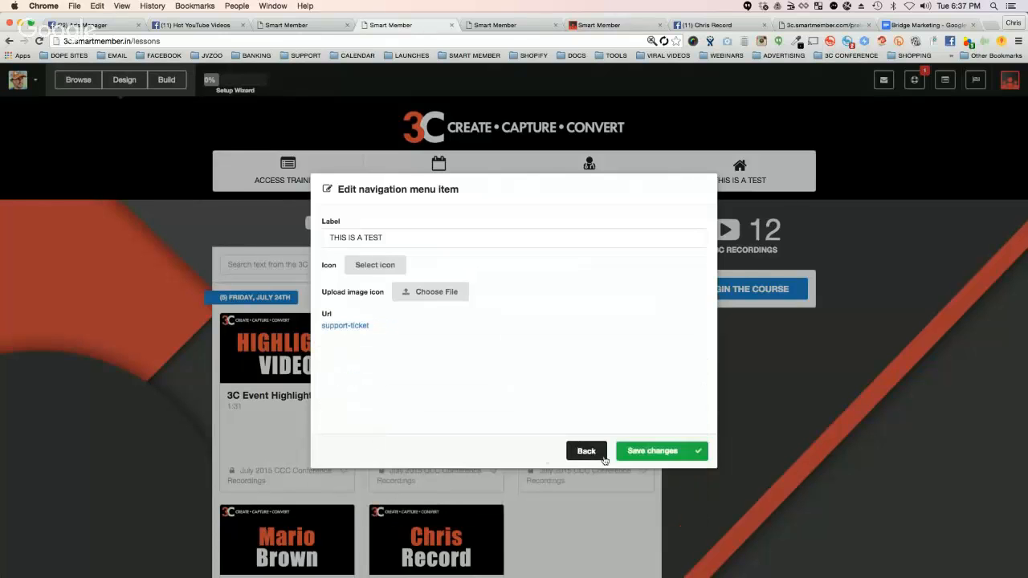
left_click(656, 452)
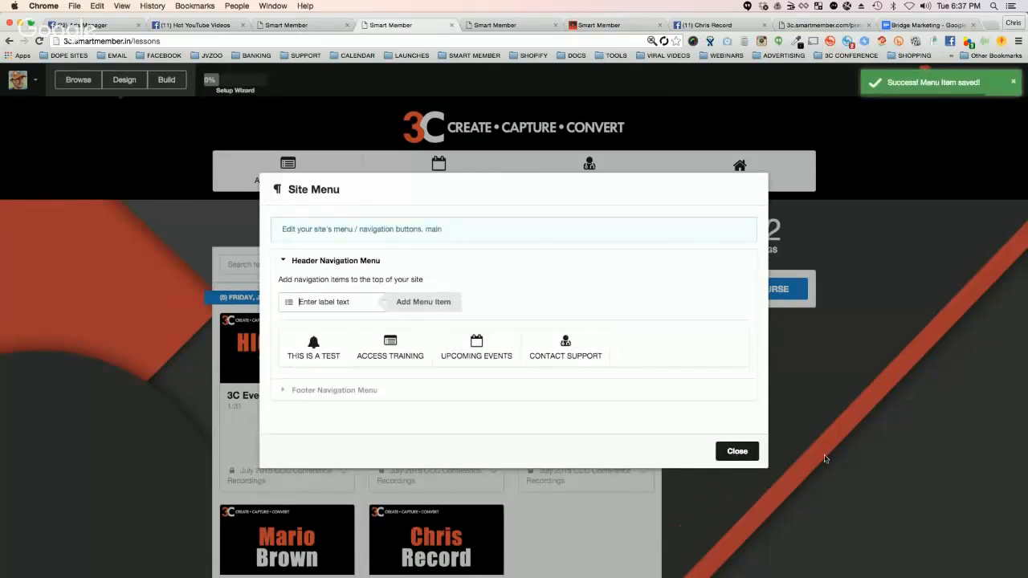
left_click(737, 451)
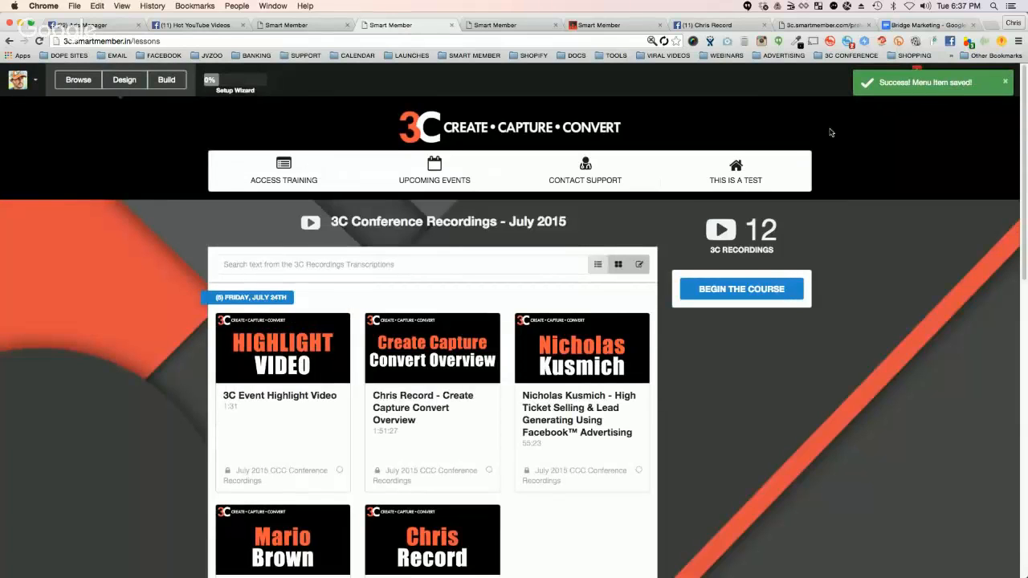
Step: Open the THIS IS A TEST navigation link in a new browser tab and switch to that tab
mouse_move(755, 181)
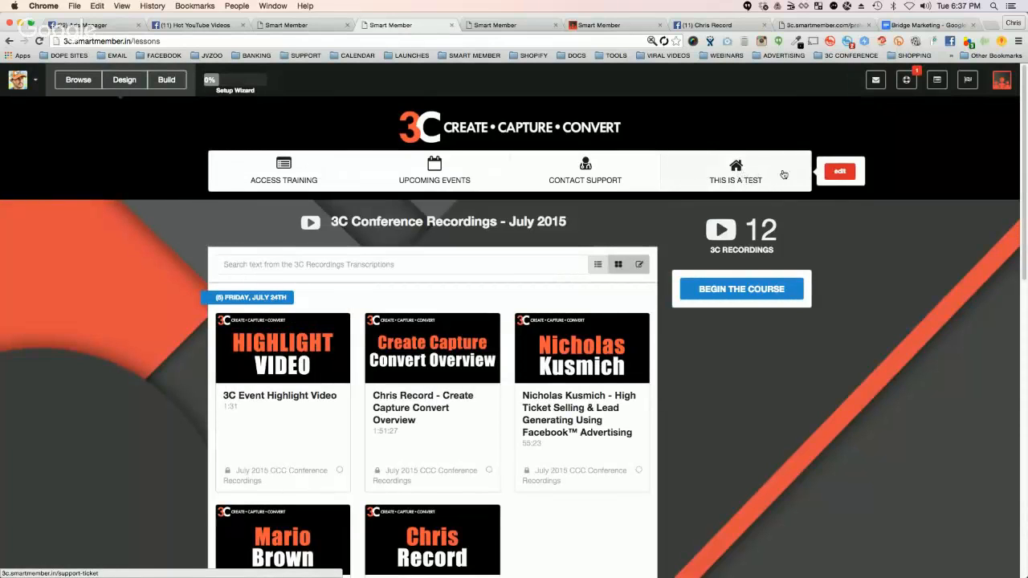
right_click(729, 169)
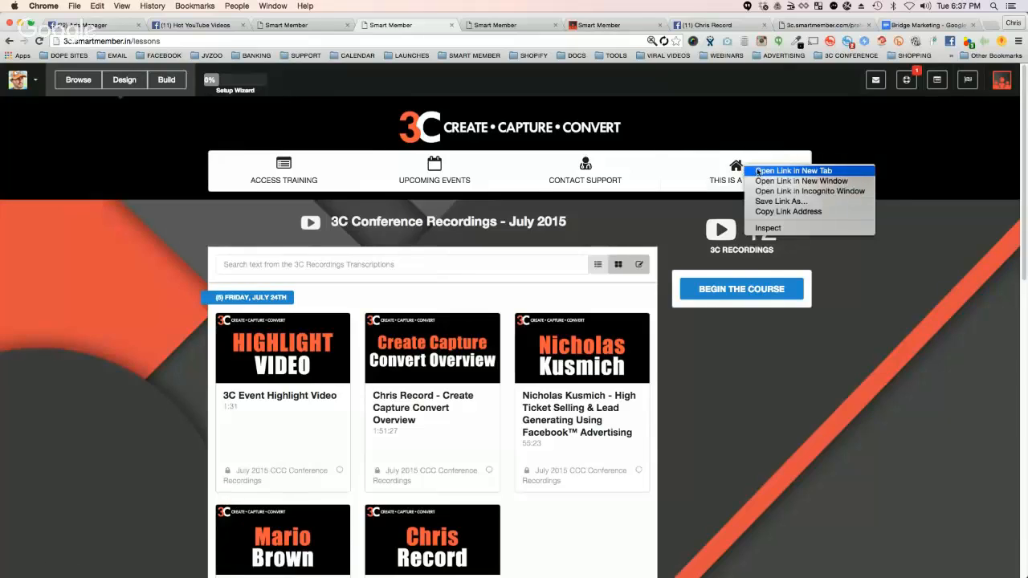
left_click(763, 170)
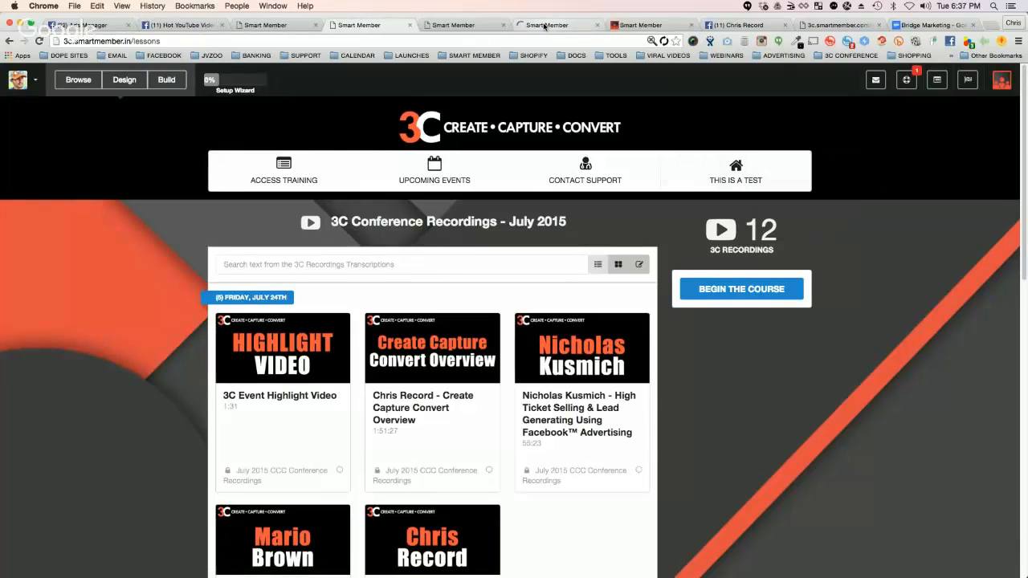
left_click(544, 26)
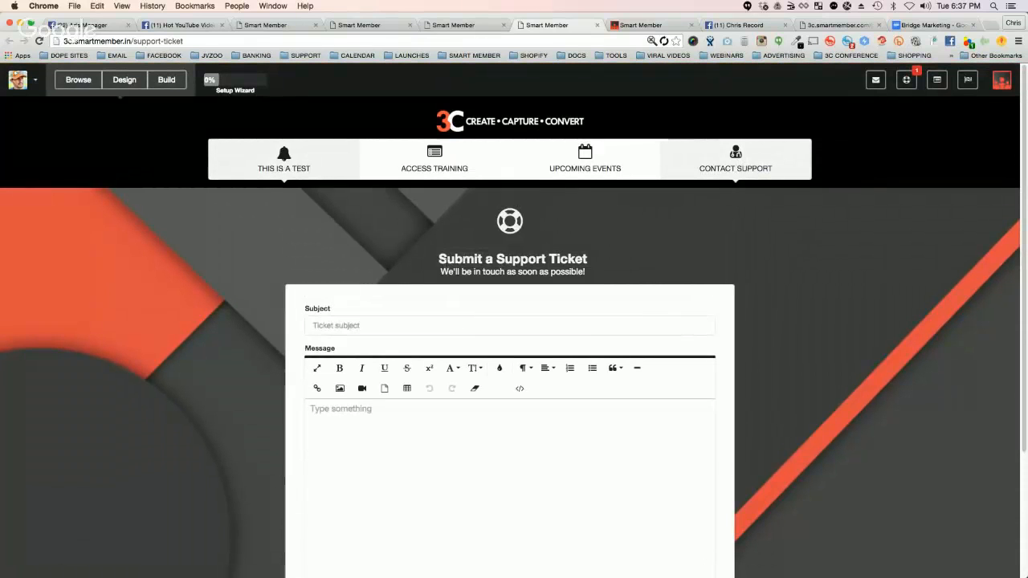
Step: Enter "Hi everyone, this is a test support ticket" as the support ticket's subject
left_click(344, 272)
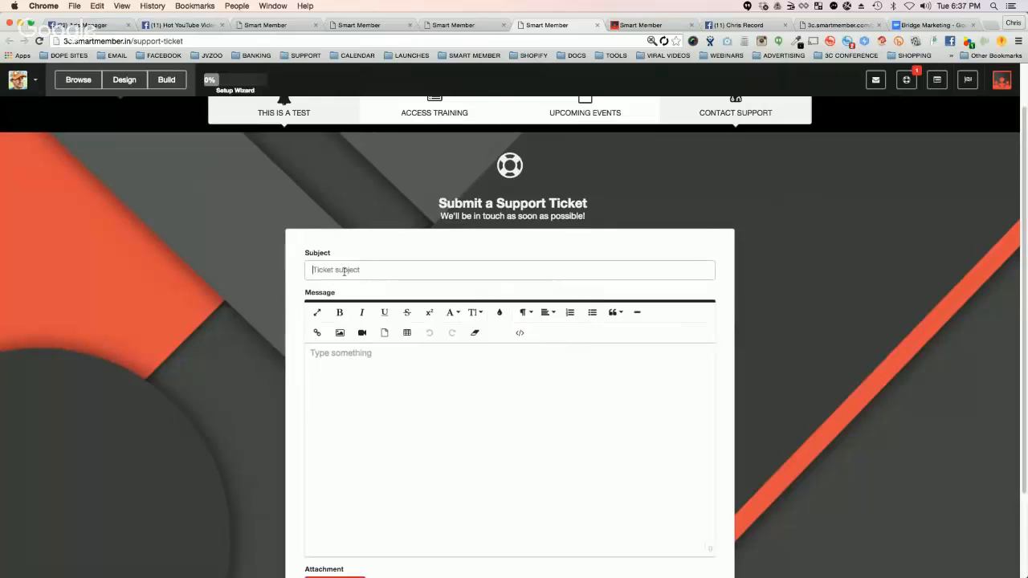
type("THIS IS")
key("BackSpace")
key("BackSpace")
key("BackSpace")
key("BackSpace")
key("BackSpace")
key("BackSpace")
type("Hi everyone, this")
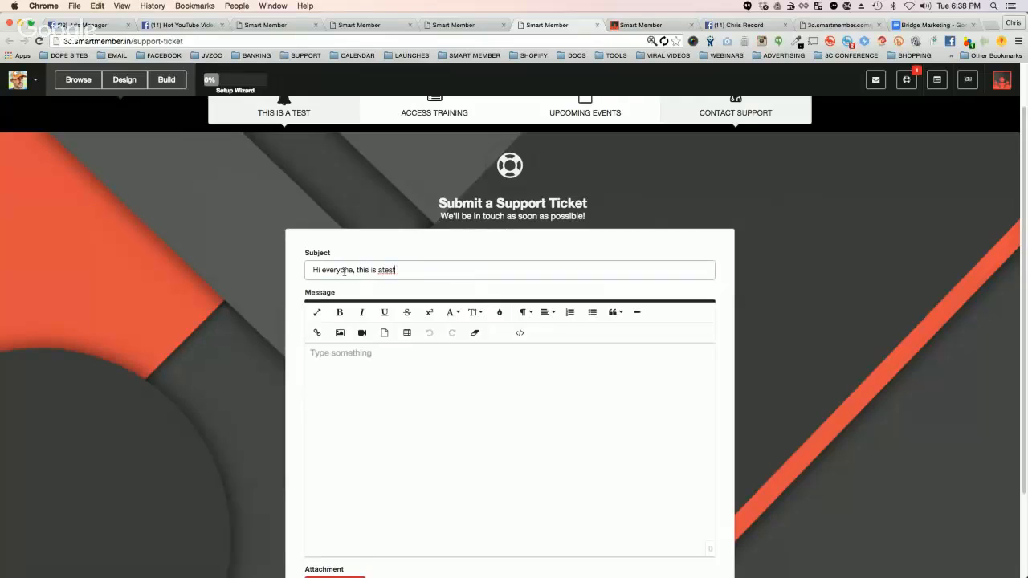
type(" is a test support ticket")
Step: Write four message lines: "I can put anything I want here", "Any text at all", "I can make it BIG", "I can add a picture..."
left_click(471, 397)
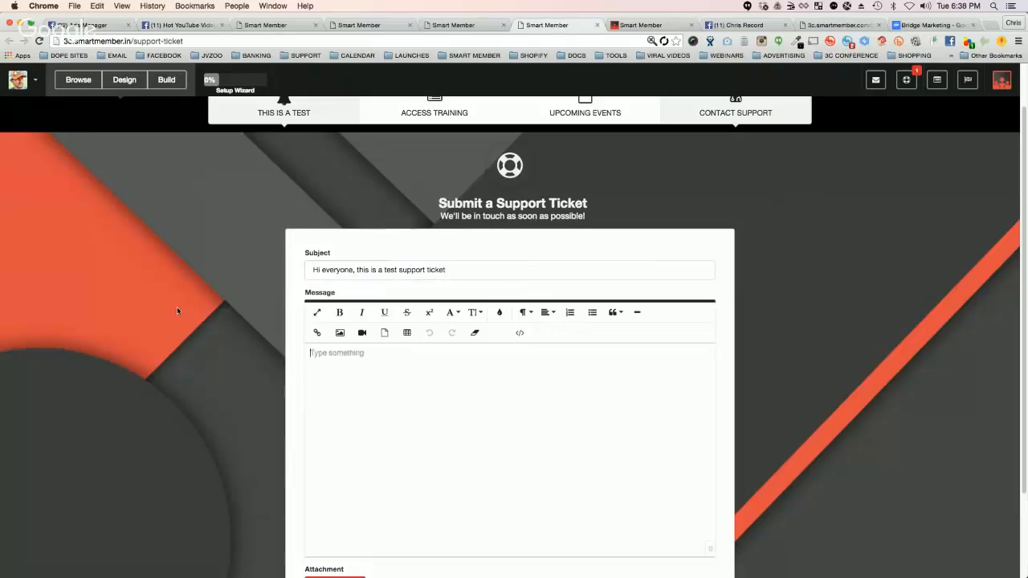
scroll(181, 309, "down", 1)
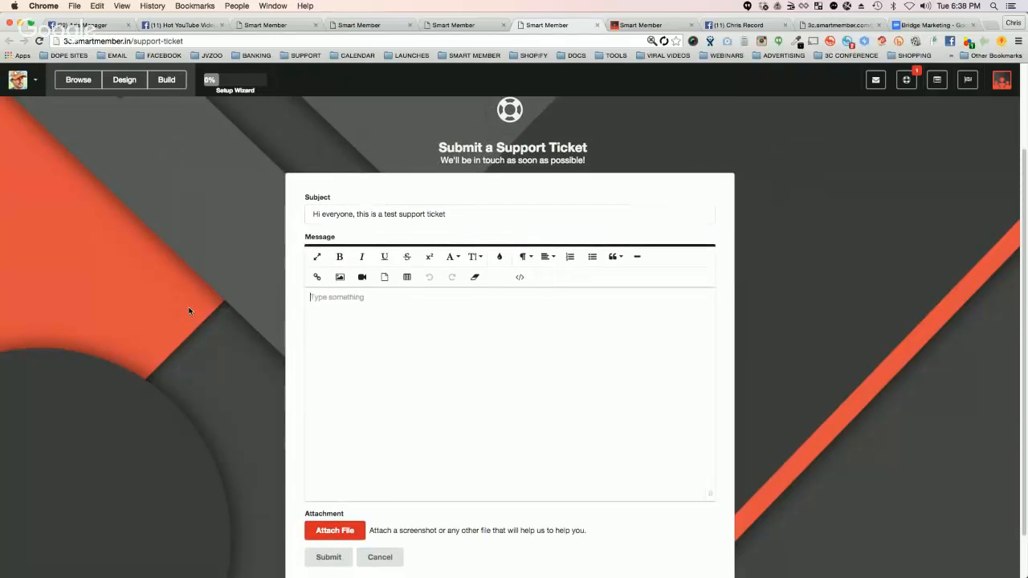
type("I can put anything I want here Any text ")
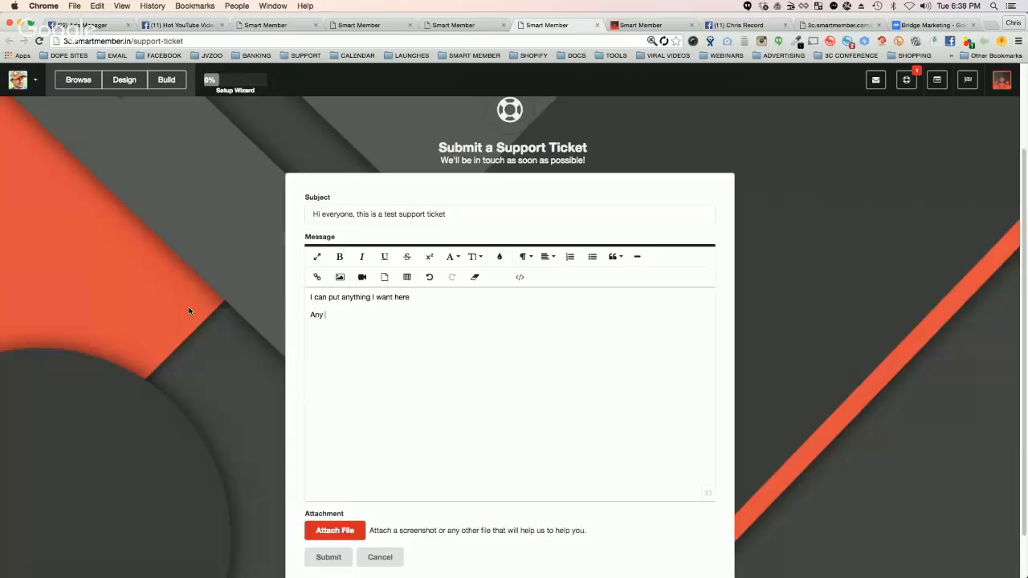
type("at all")
key("Return")
type("I can make it BIG I")
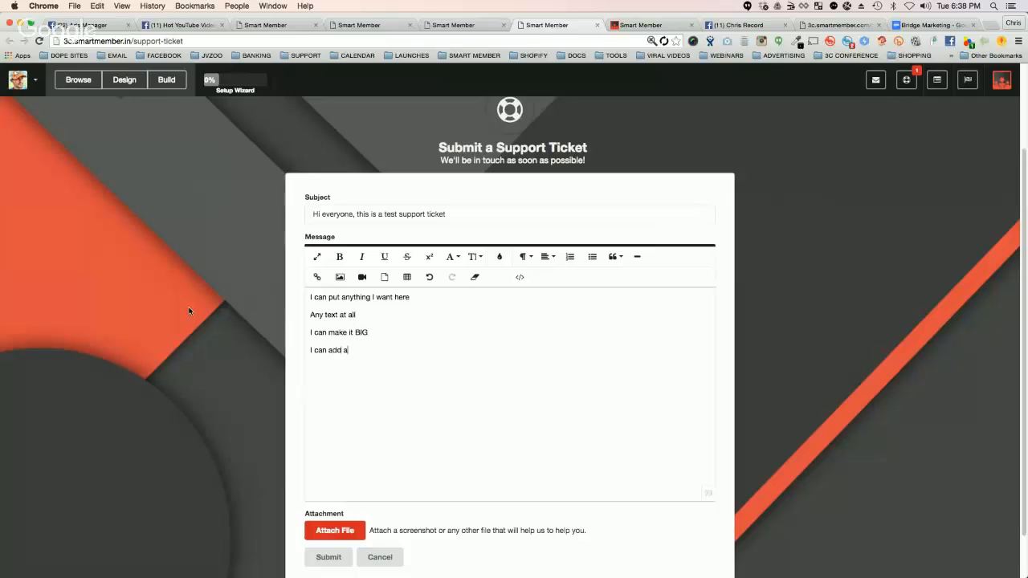
type(" can add a picture...")
Step: Format the message line "I can make it BIG" as a large heading
left_click_drag(376, 334, 309, 333)
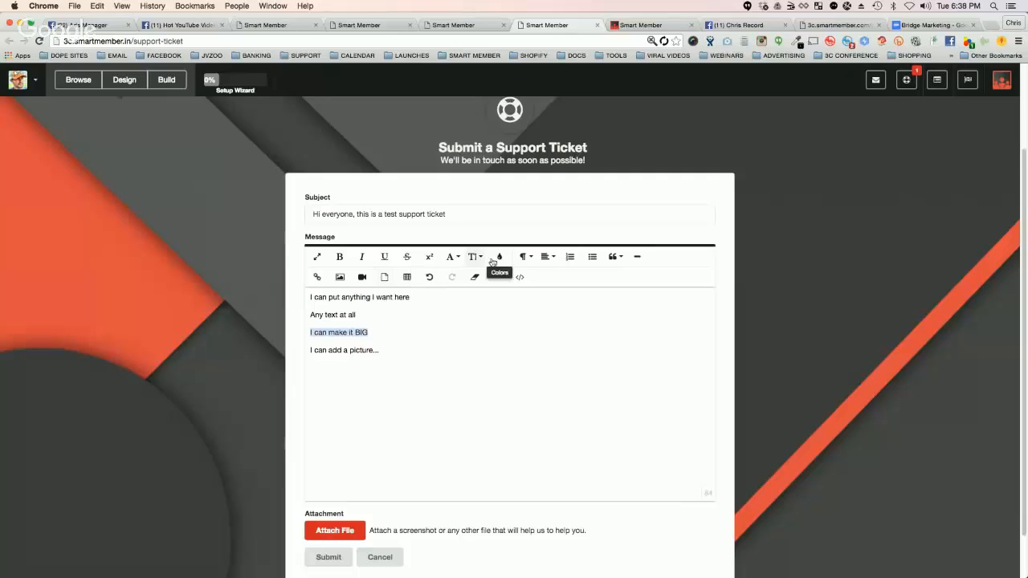
left_click(526, 256)
left_click(558, 326)
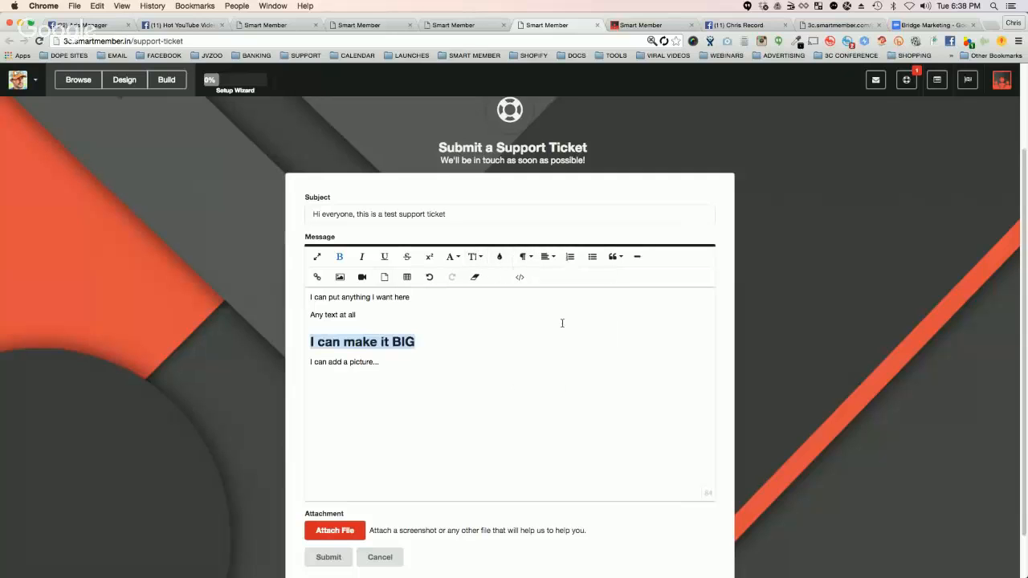
Step: Make the line "Any text at all" bold and the line "I can put anything I want here" italic
left_click_drag(368, 313, 303, 315)
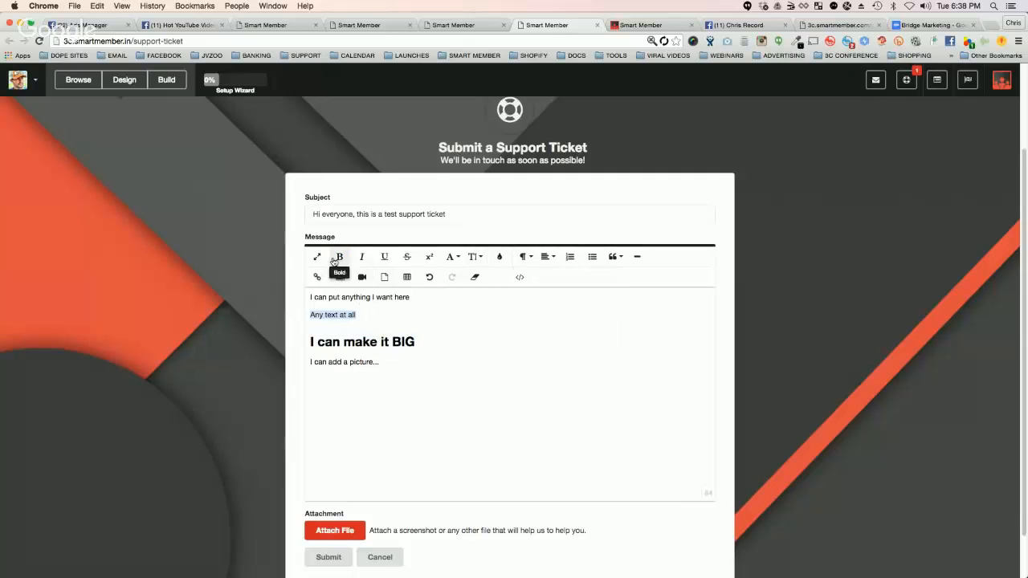
left_click(338, 256)
left_click_drag(438, 299, 309, 297)
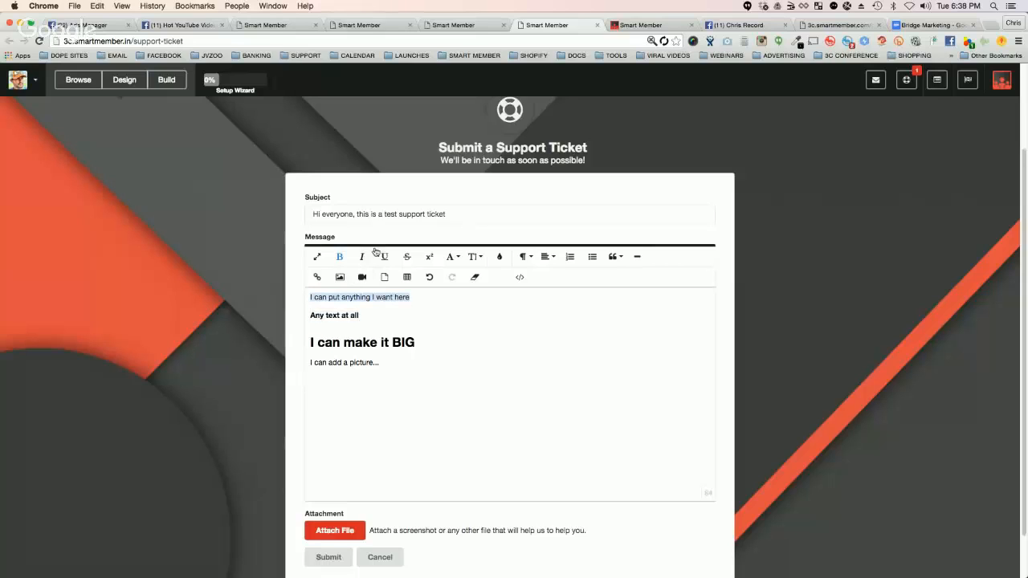
left_click(362, 257)
Step: Center-align all four lines of the ticket message
left_click(392, 371)
left_click_drag(392, 370, 310, 309)
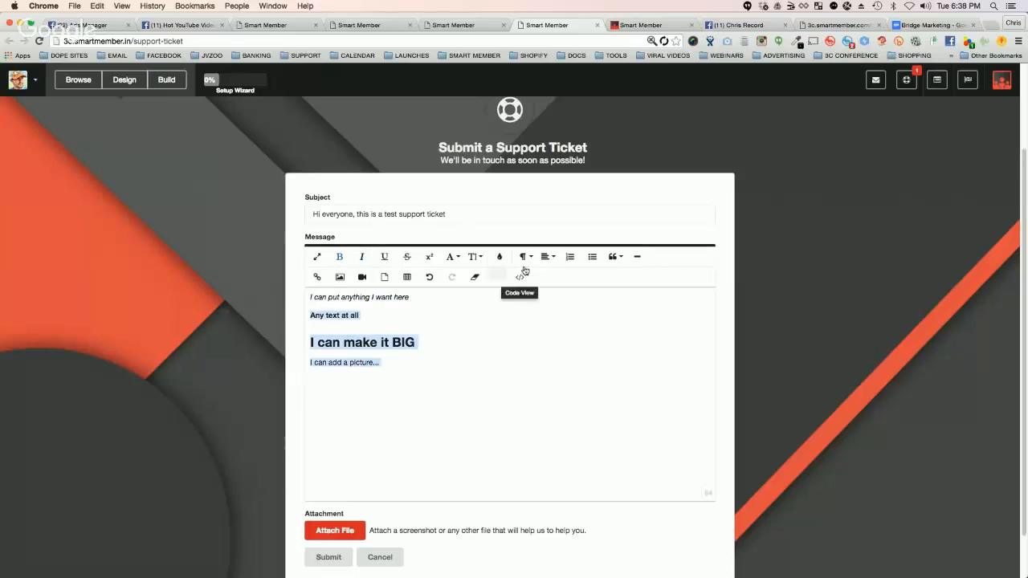
left_click(546, 256)
left_click(553, 289)
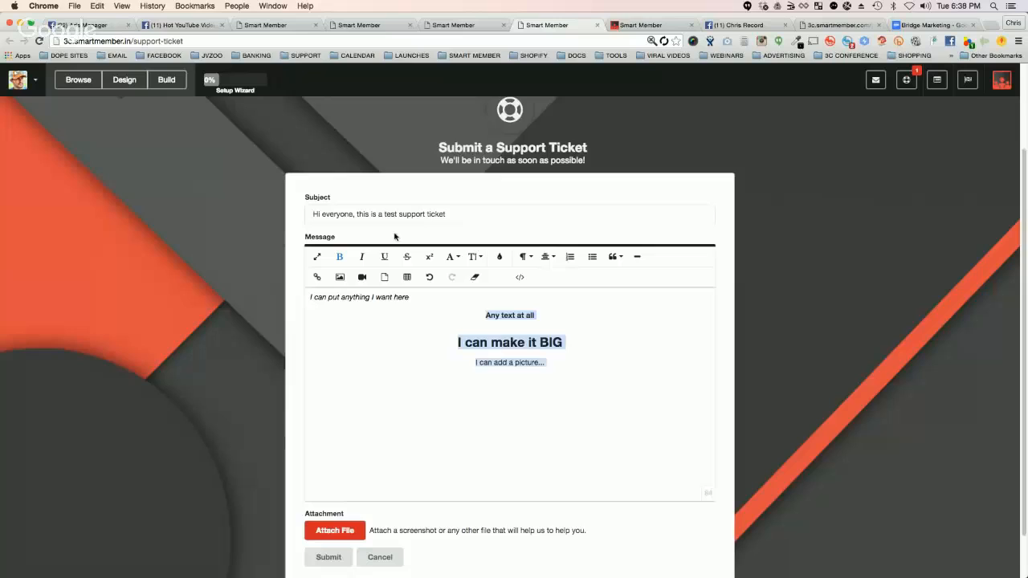
left_click(418, 296)
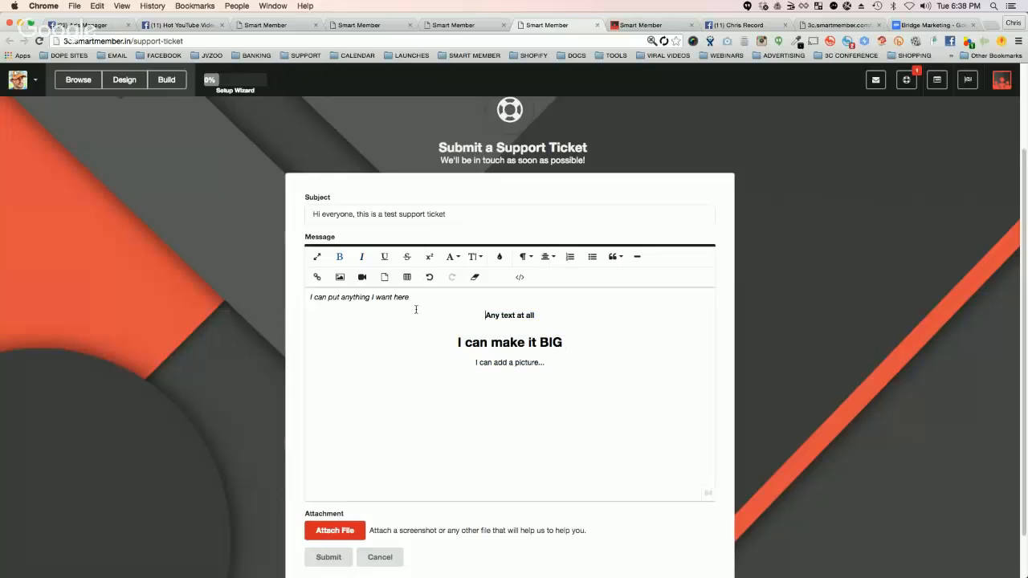
key("super+a")
left_click(548, 256)
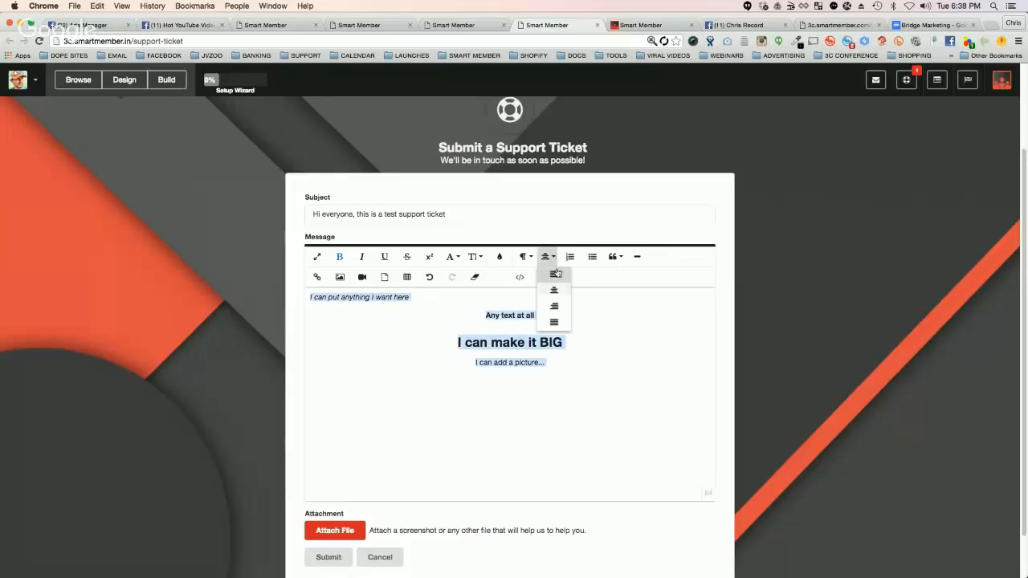
left_click(557, 291)
left_click(560, 395)
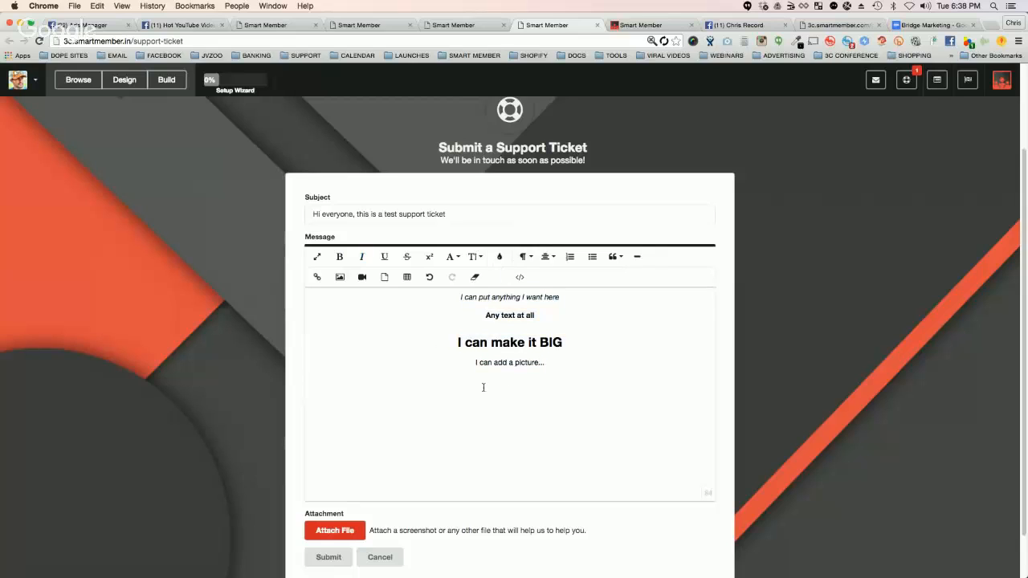
Step: Dismiss the message's image upload options and capture a Jing image of the page's upper area with the Browse, Design and Build buttons
left_click(340, 277)
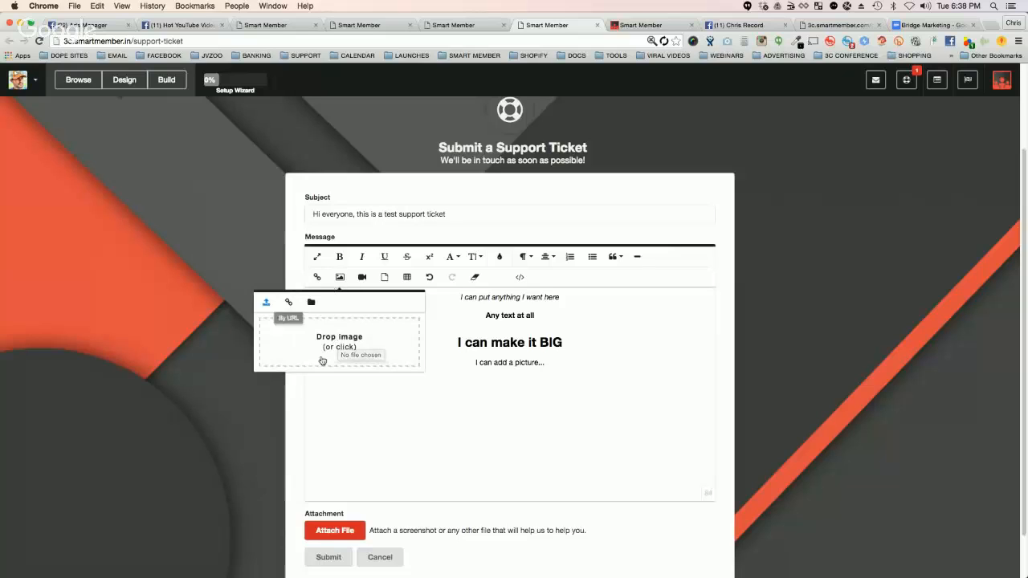
left_click(228, 277)
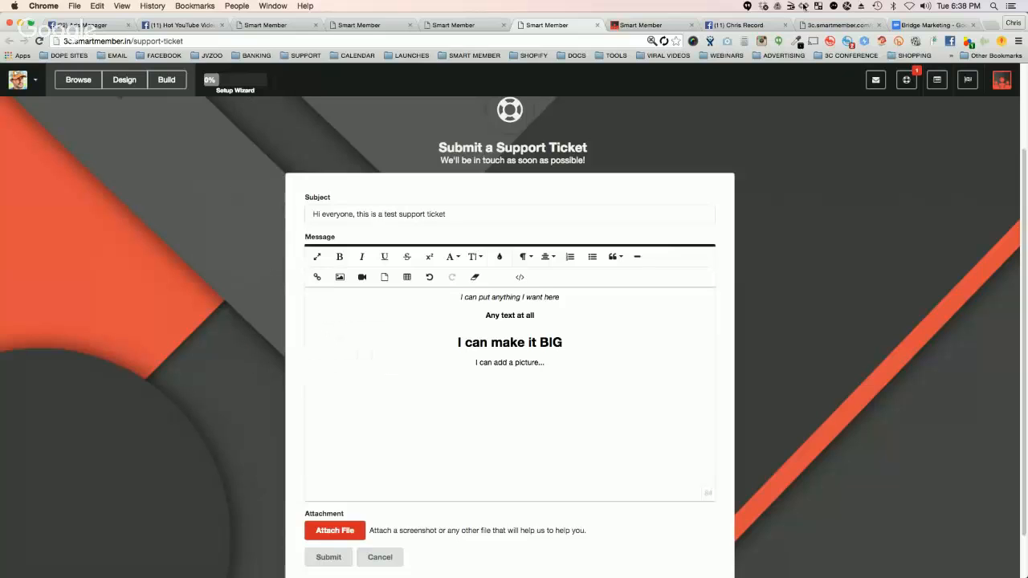
left_click(847, 6)
left_click(857, 17)
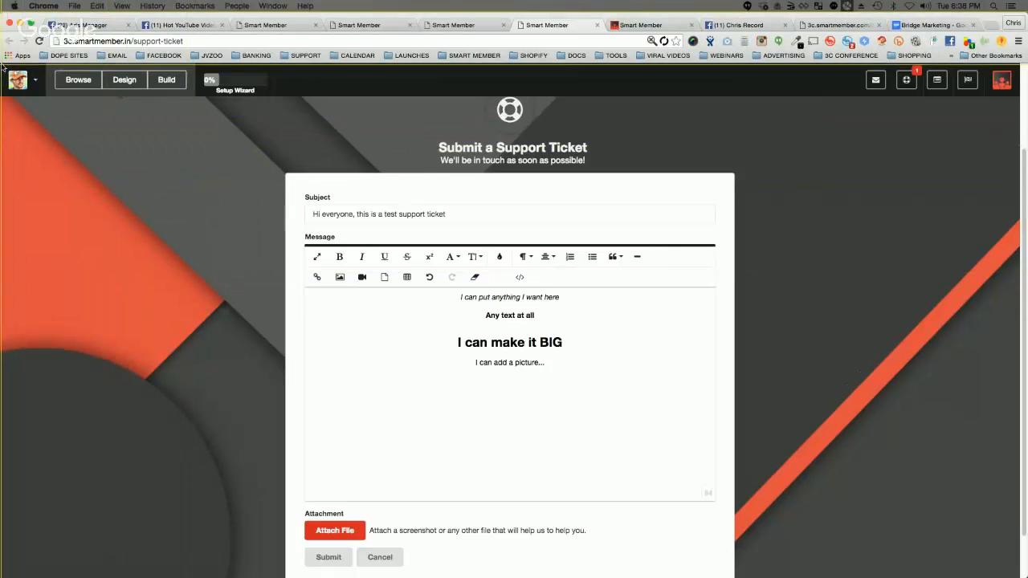
left_click_drag(3, 66, 396, 186)
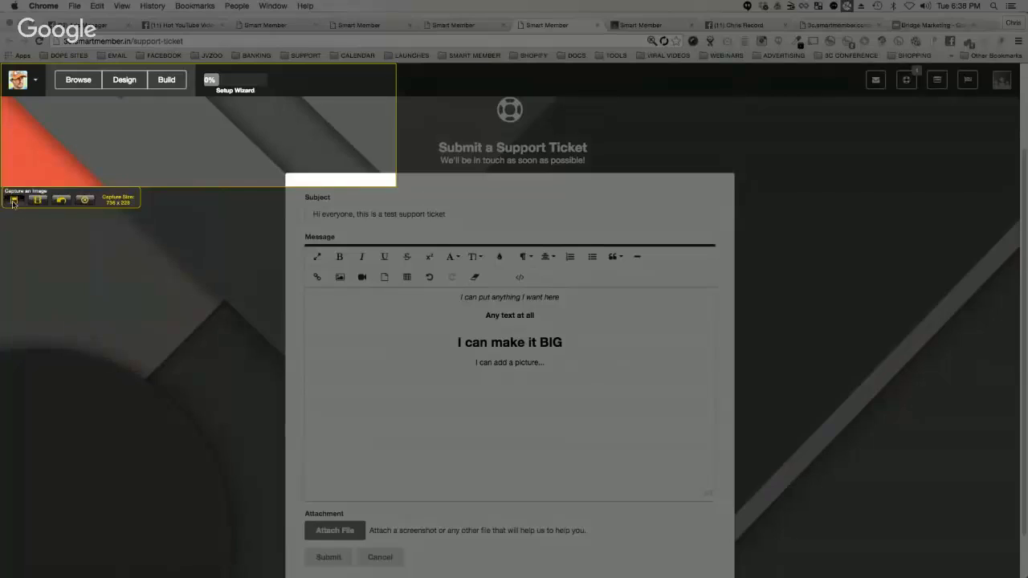
left_click(13, 201)
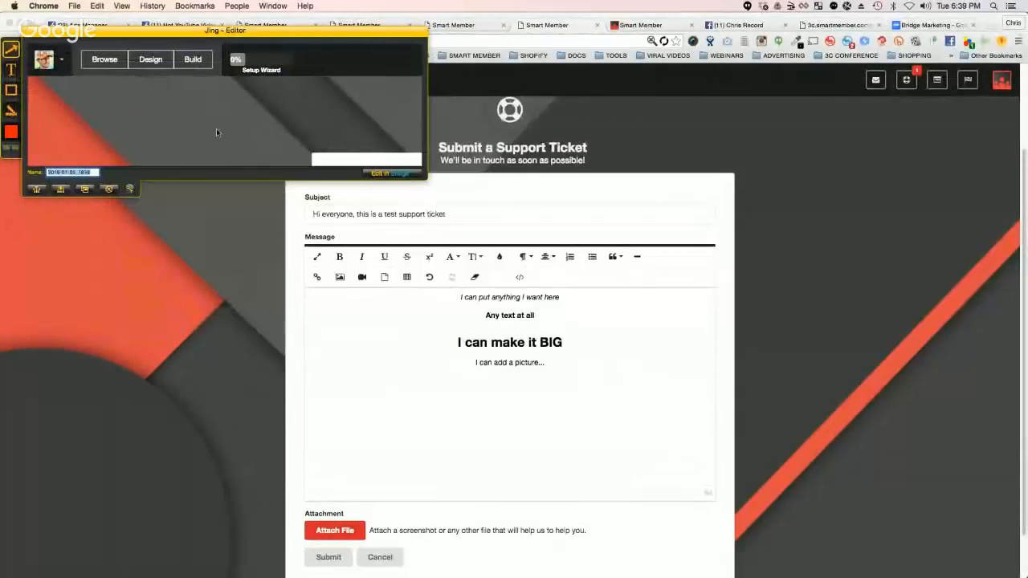
Step: Draw a red arrow pointing at Browse on the capture, name it "problem" and save it to the Desktop
left_click_drag(257, 147, 90, 77)
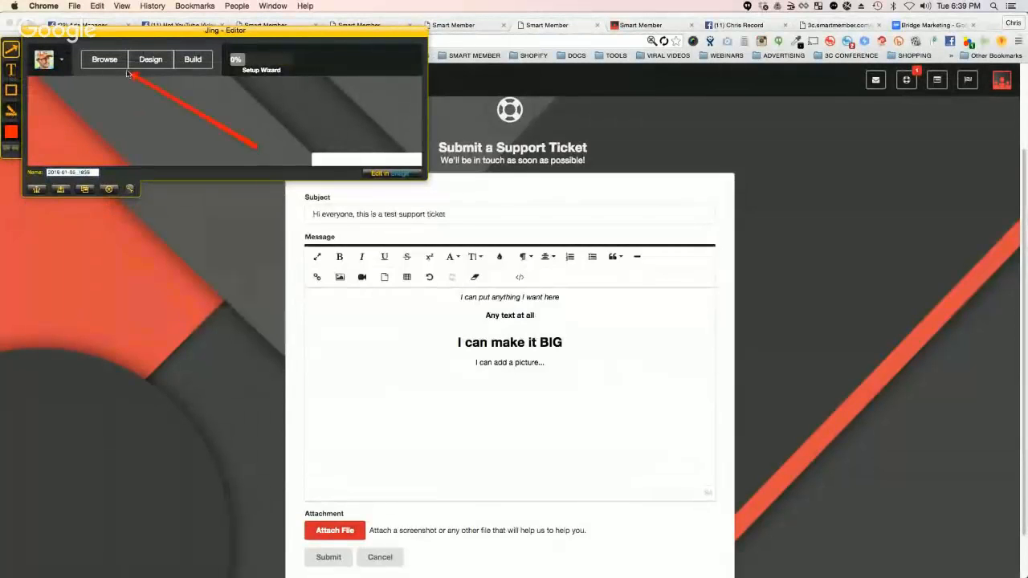
double_click(74, 171)
type("a")
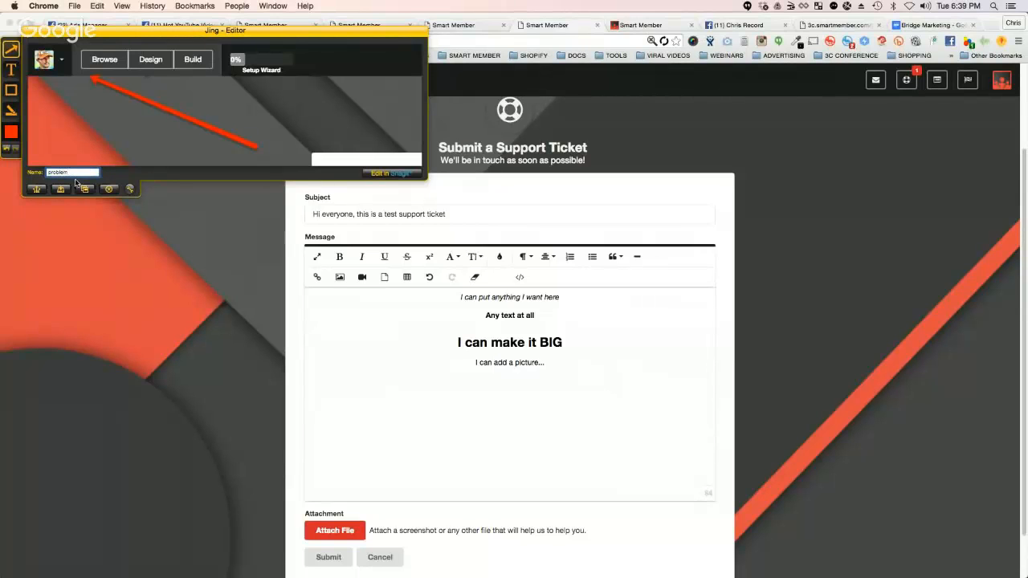
left_click(60, 188)
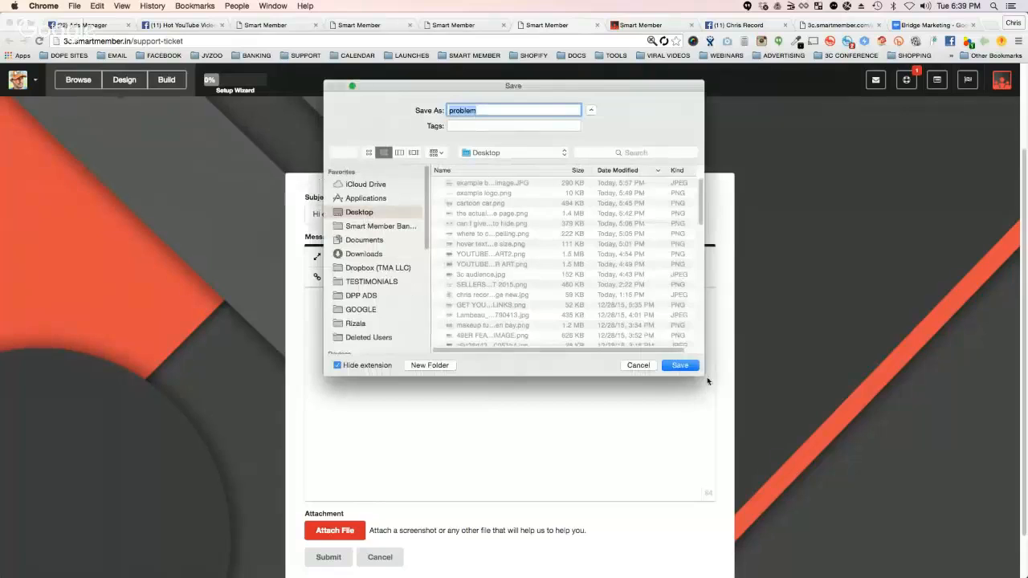
left_click(683, 367)
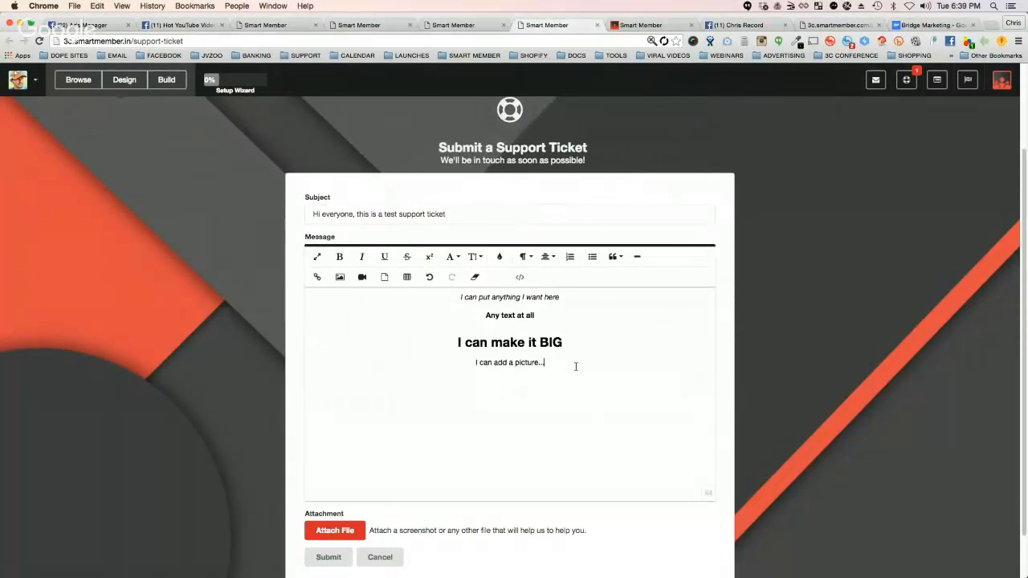
Step: Insert the "problem" image from the Desktop on a new line below "I can add a picture..."
key("Return")
left_click(340, 277)
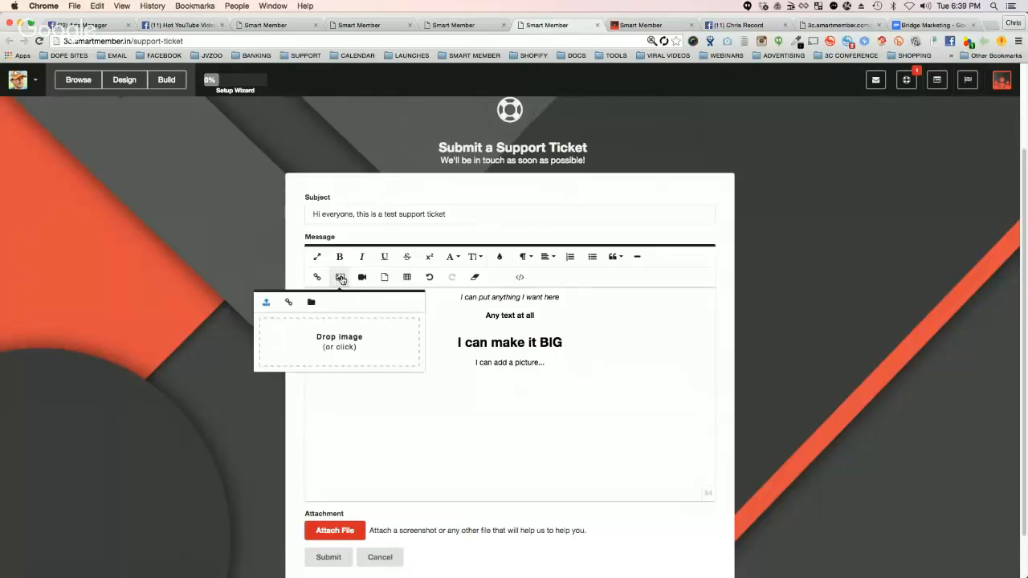
left_click(336, 347)
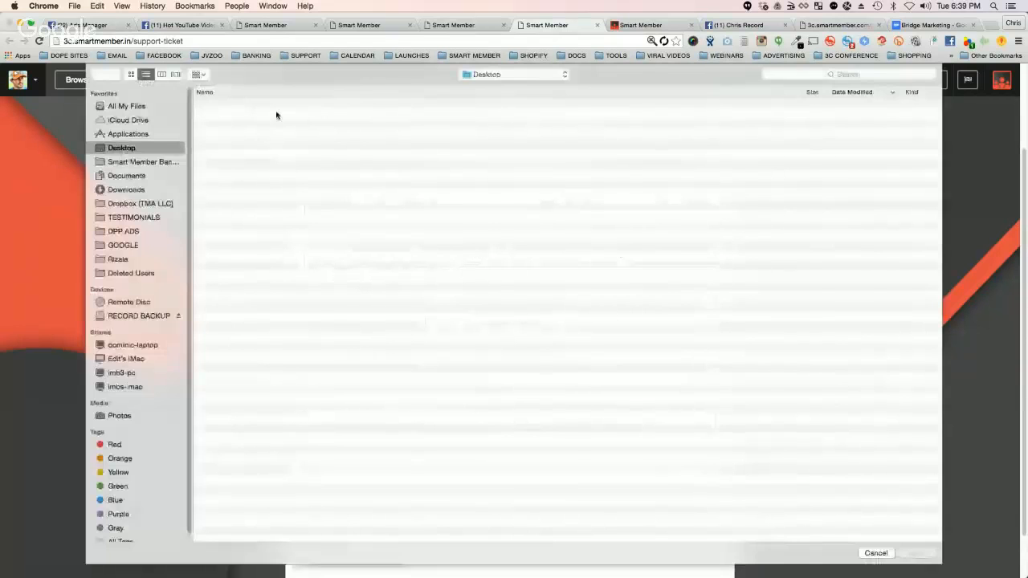
double_click(248, 105)
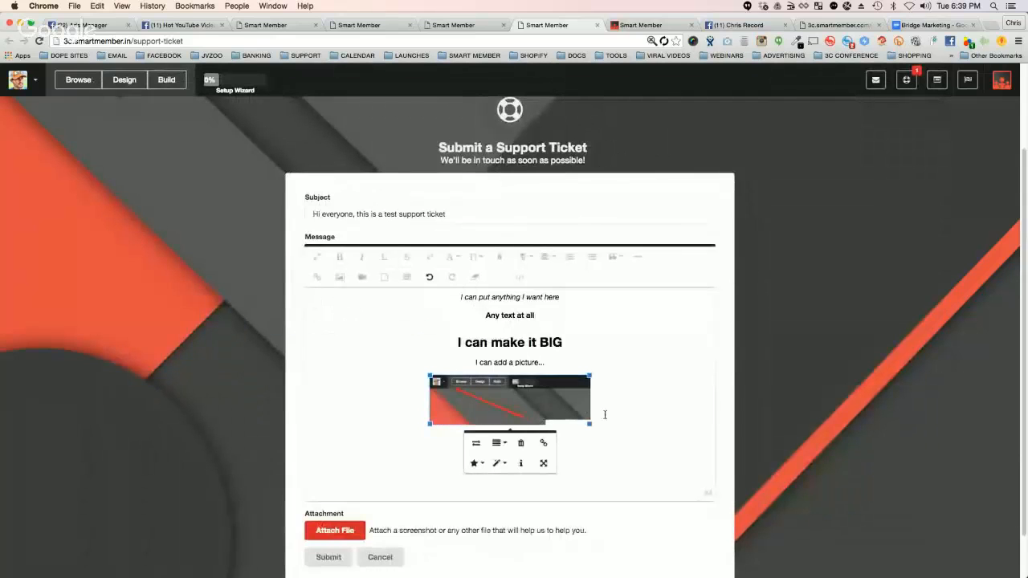
Step: Set the inserted image's width to 100%
left_click(543, 464)
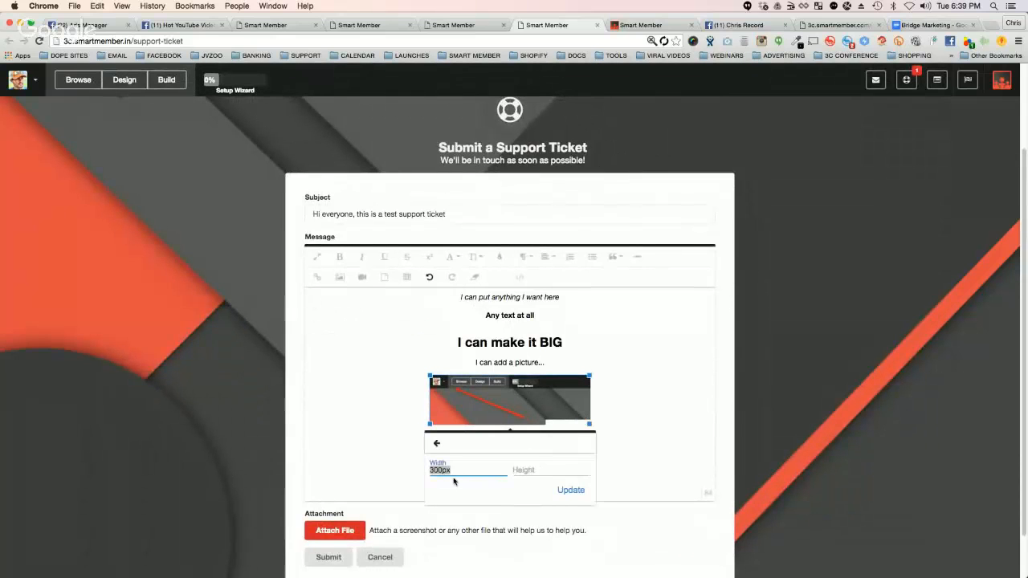
type("100%")
key("Return")
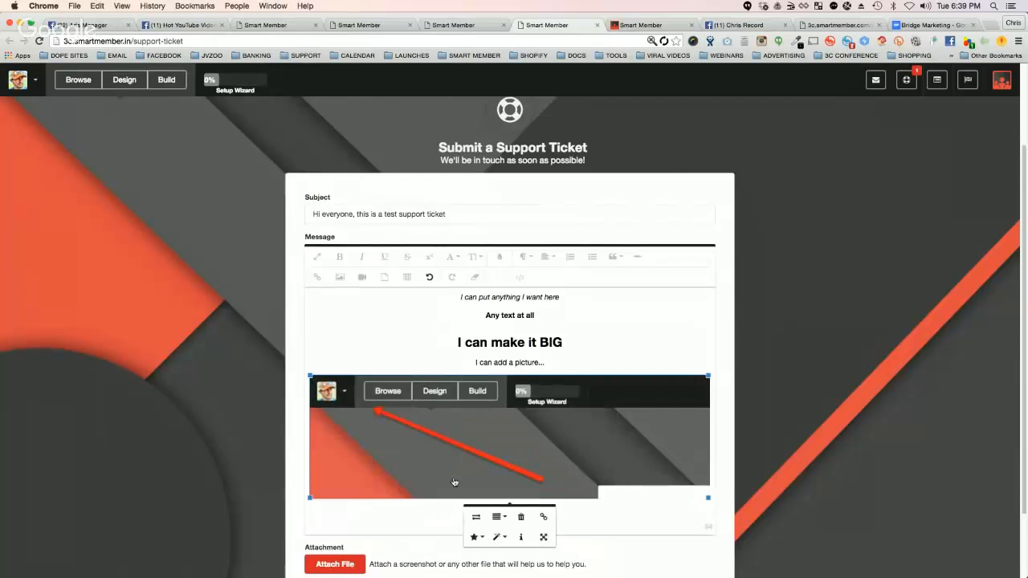
Step: Submit the support ticket and read through the submission notice about e-mail instructions and account creation
scroll(634, 347, "down", 2)
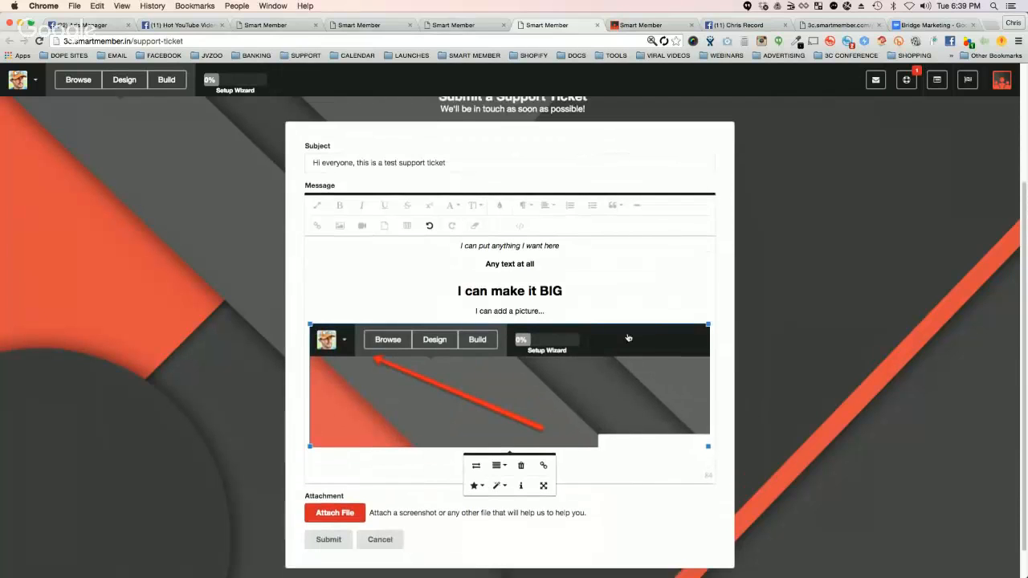
left_click(328, 540)
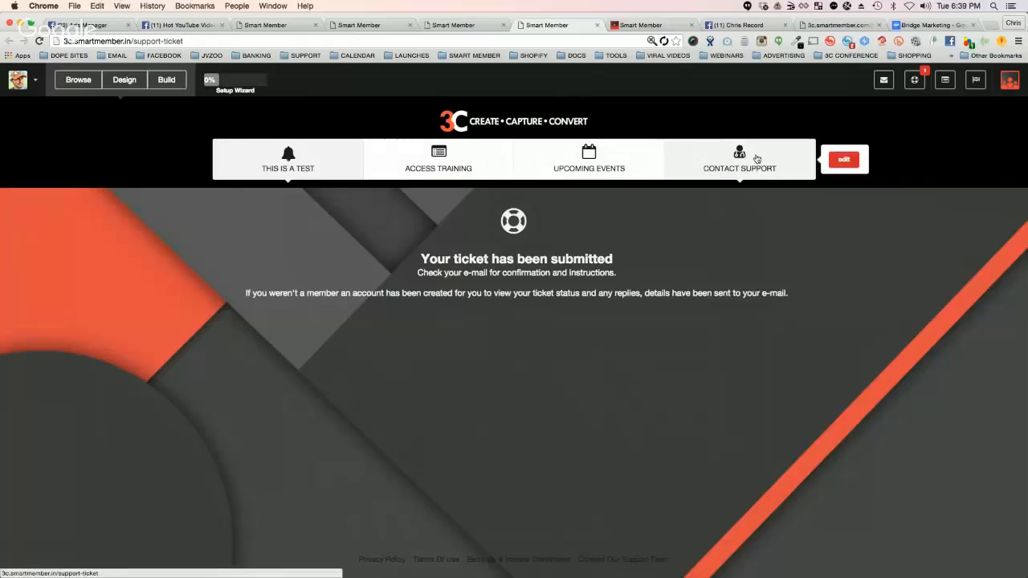
left_click_drag(422, 273, 616, 273)
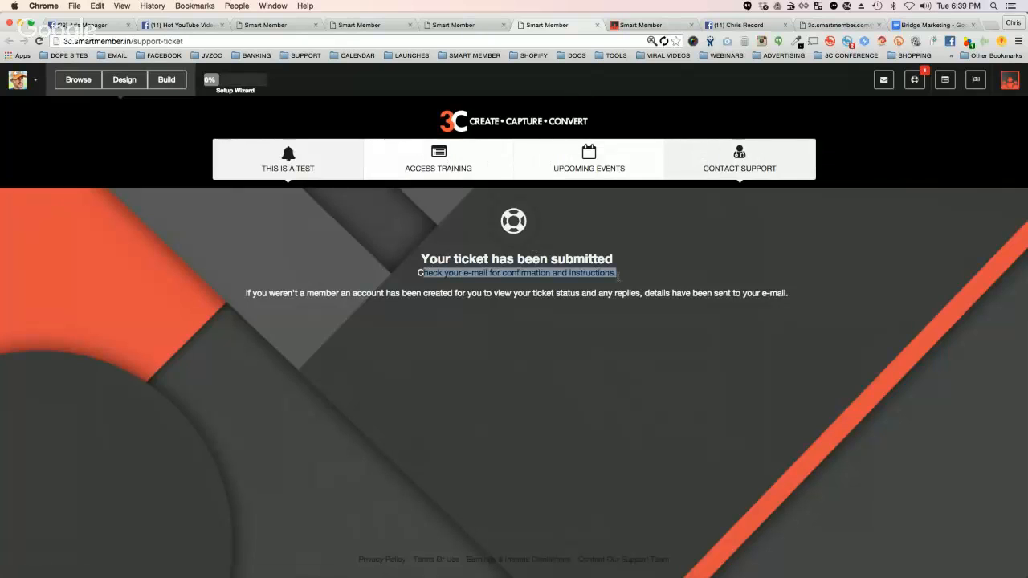
left_click(604, 280)
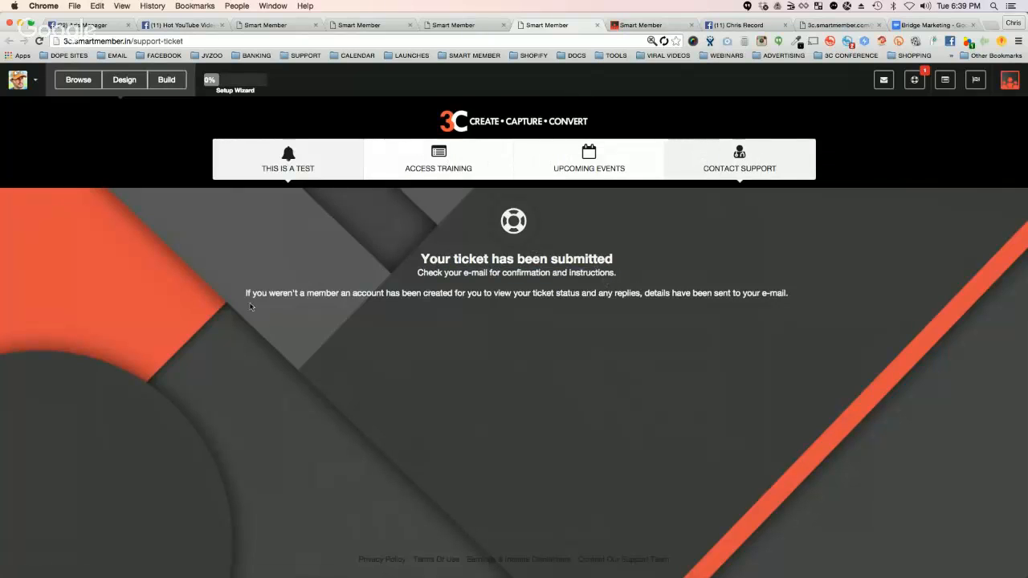
left_click_drag(259, 296, 730, 295)
left_click(730, 295)
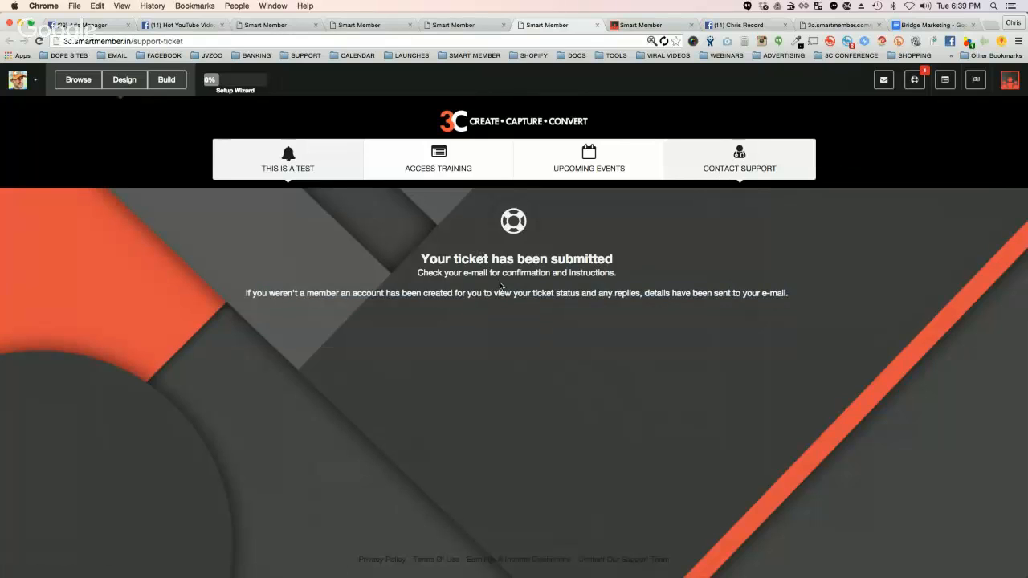
Step: Open the submitted test ticket from the open support tickets and review its message, reporter and reply area
left_click(916, 80)
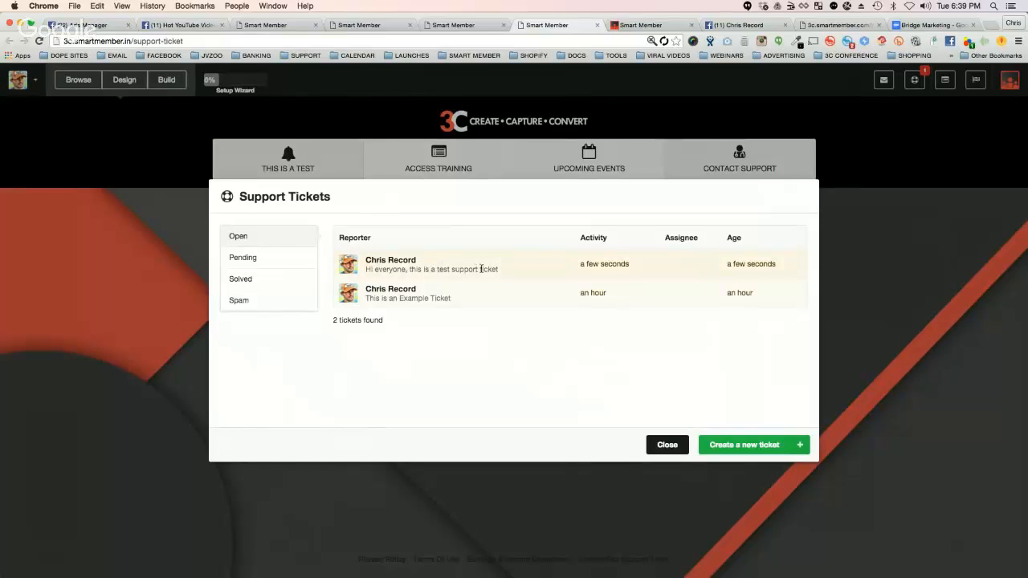
left_click(384, 259)
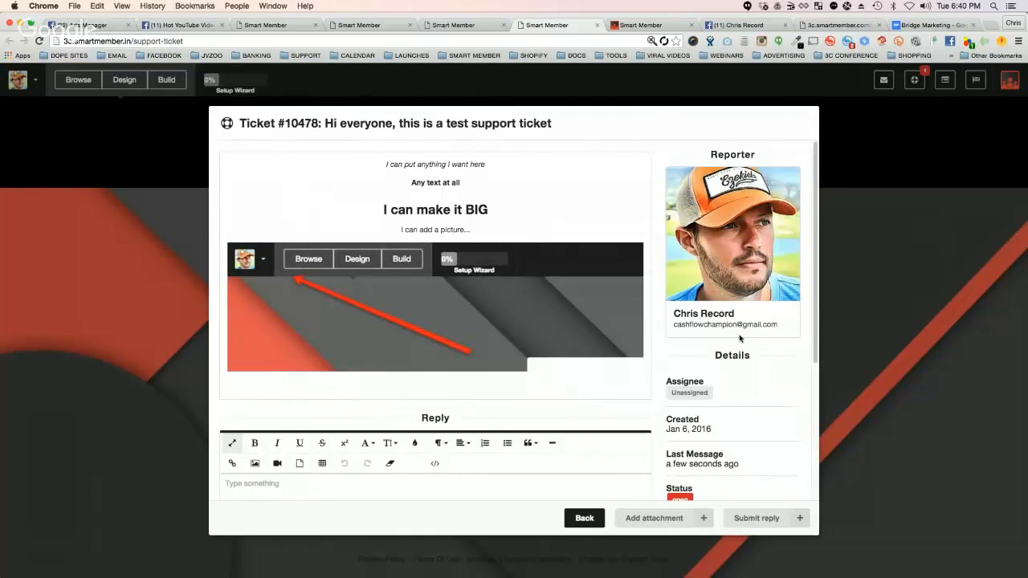
scroll(482, 198, "down", 1)
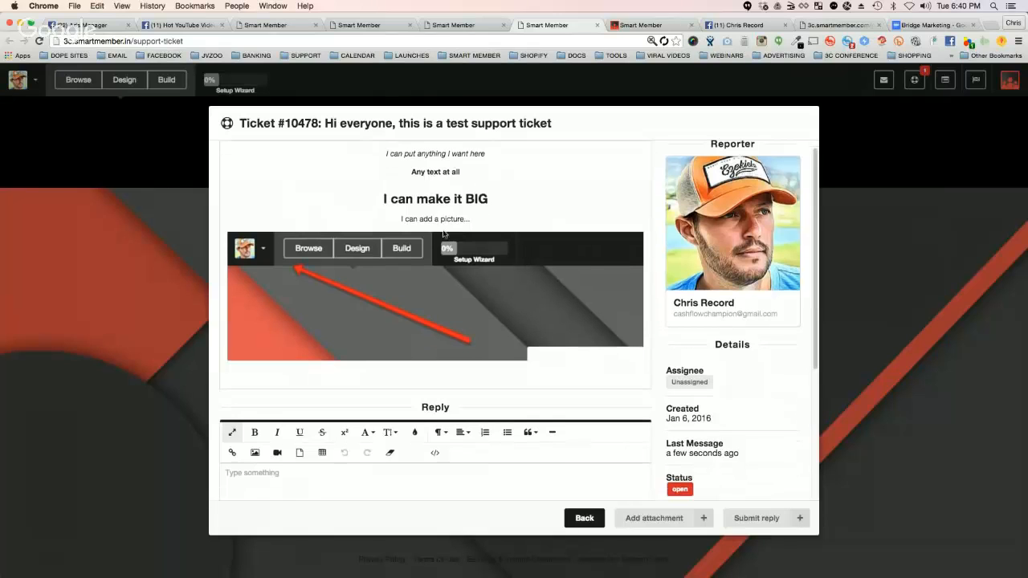
scroll(434, 401, "down", 5)
left_click(318, 433)
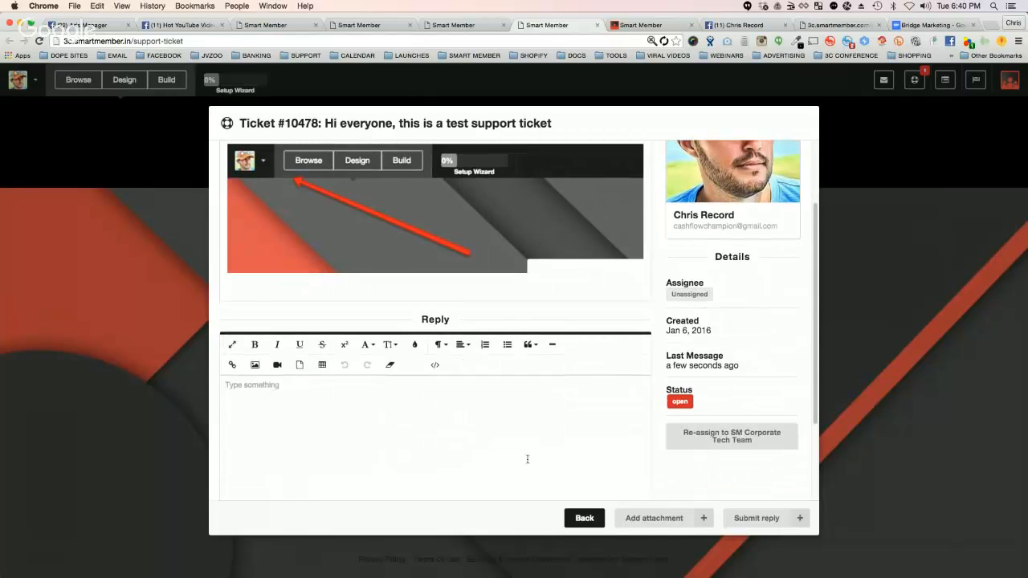
Step: Look at the ticket's status, open its assignee for editing and return to the ticket list
scroll(540, 392, "down", 3)
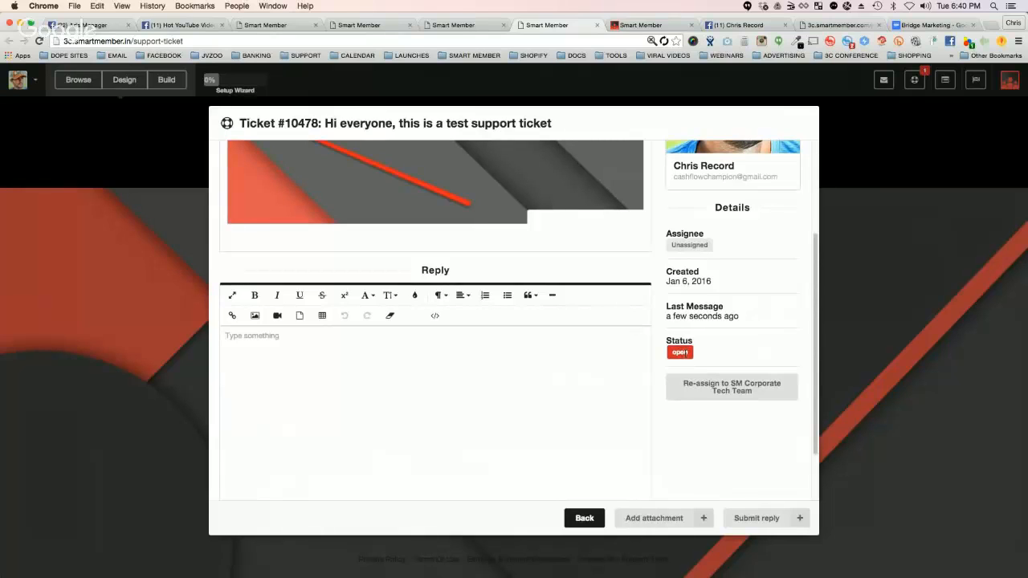
left_click(689, 244)
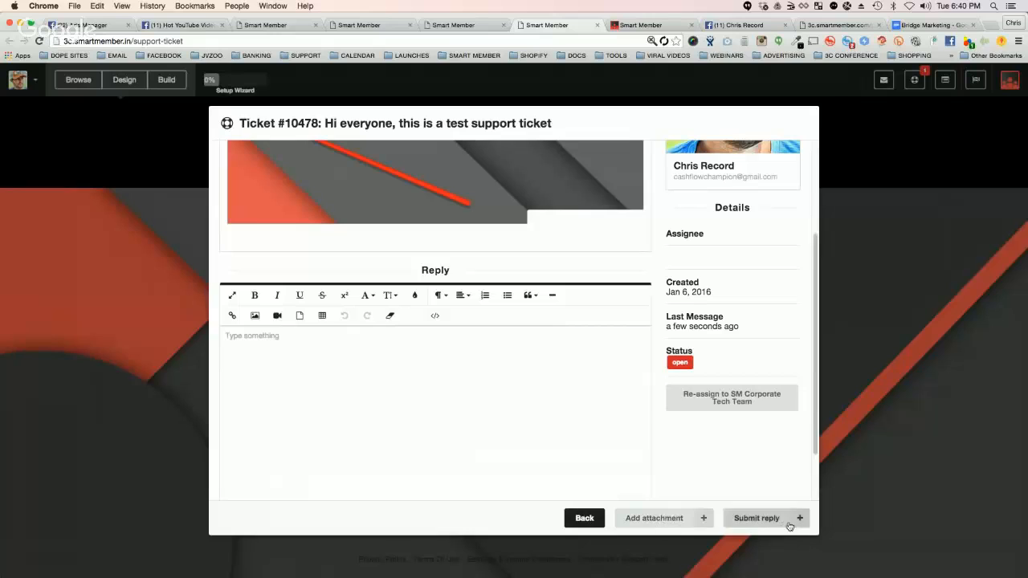
left_click(579, 519)
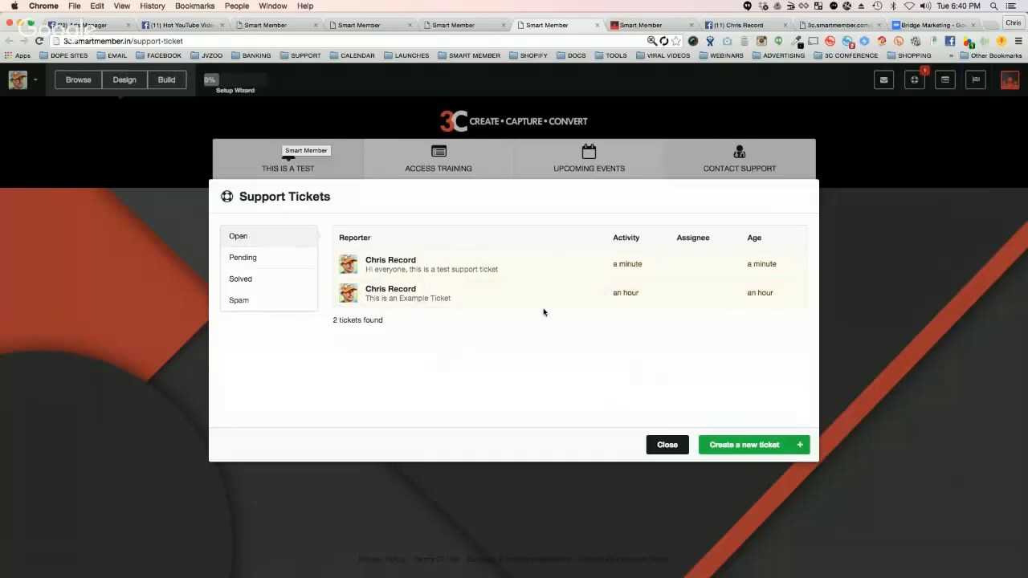
Step: Close the support ticket list and the Help Center's Domain Mapping page, leaving the site's support ticket page open
left_click(667, 445)
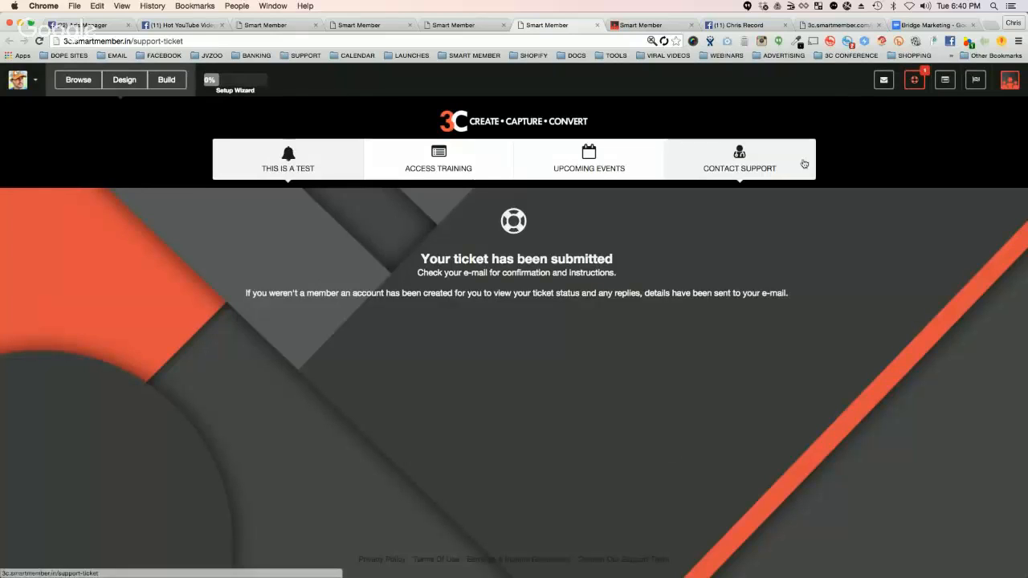
mouse_move(747, 162)
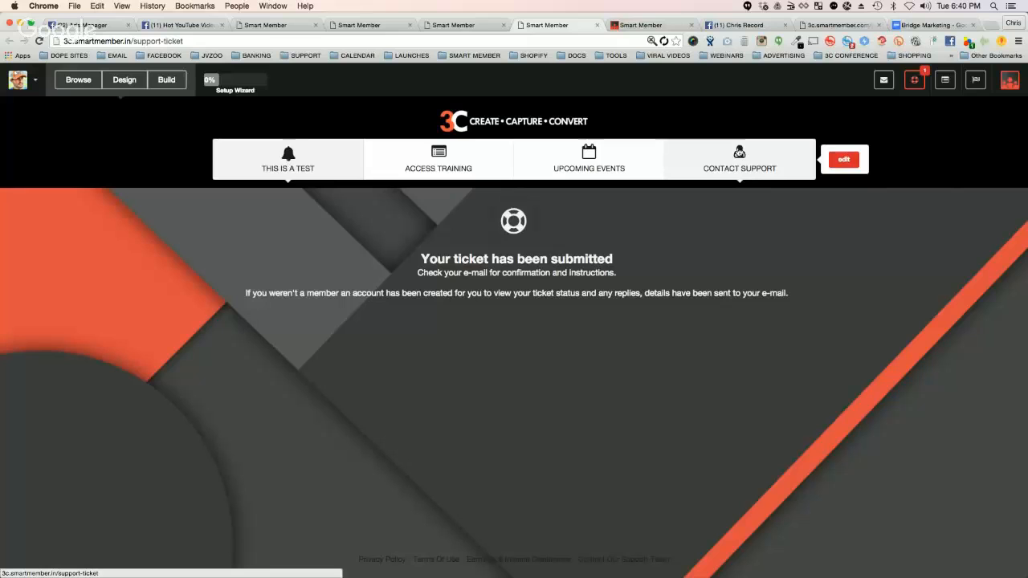
left_click(453, 25)
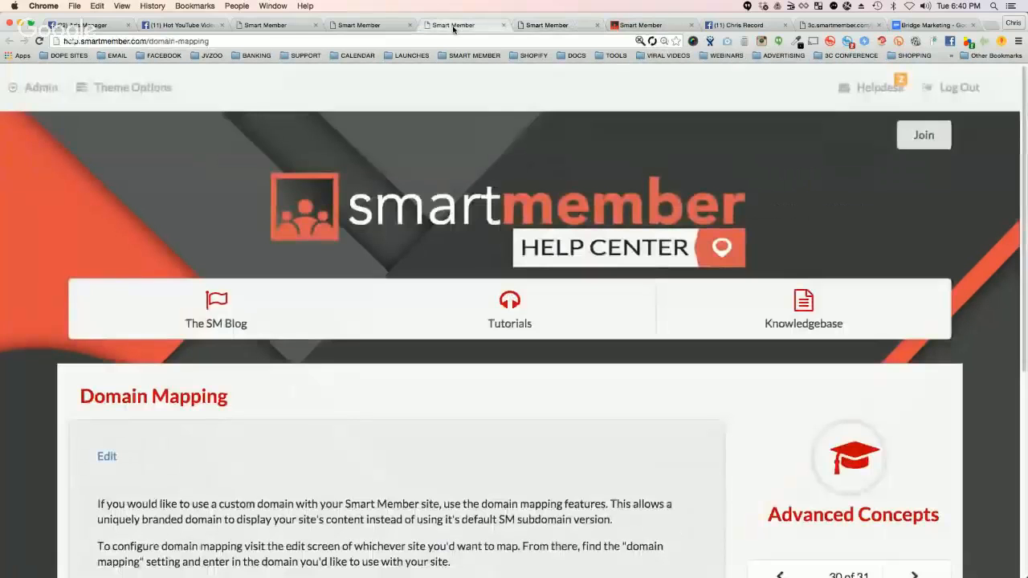
left_click(378, 26)
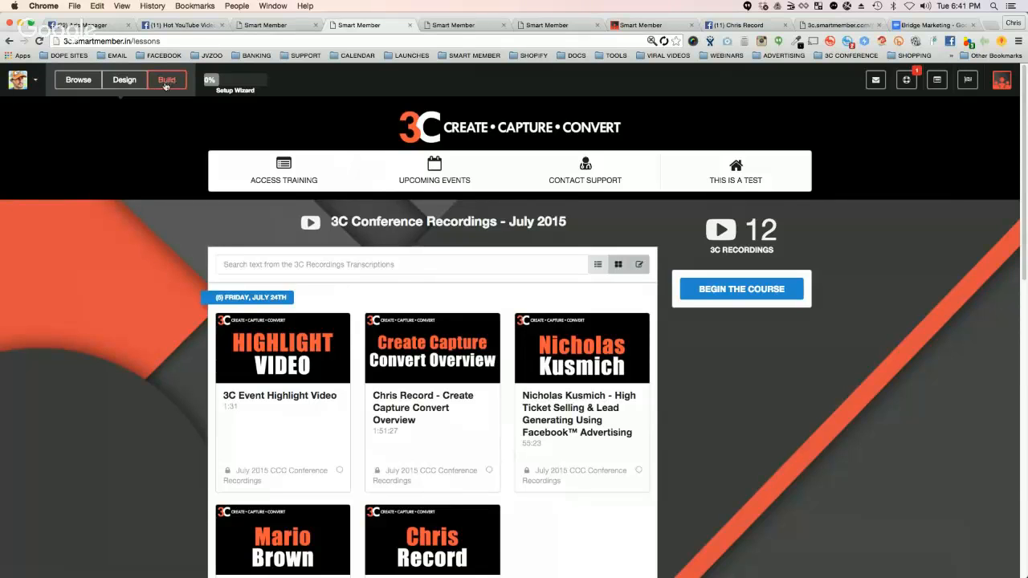
left_click(454, 25)
left_click(504, 25)
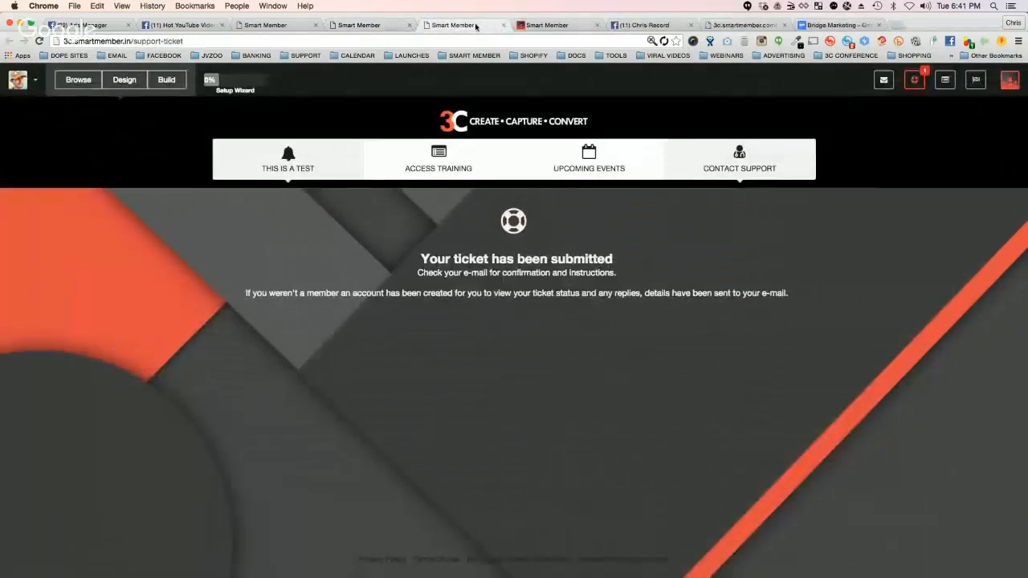
Step: Reload the support ticket page and review the site's Build options for content, members, sidebars, affiliates, settings and apps
left_click(39, 40)
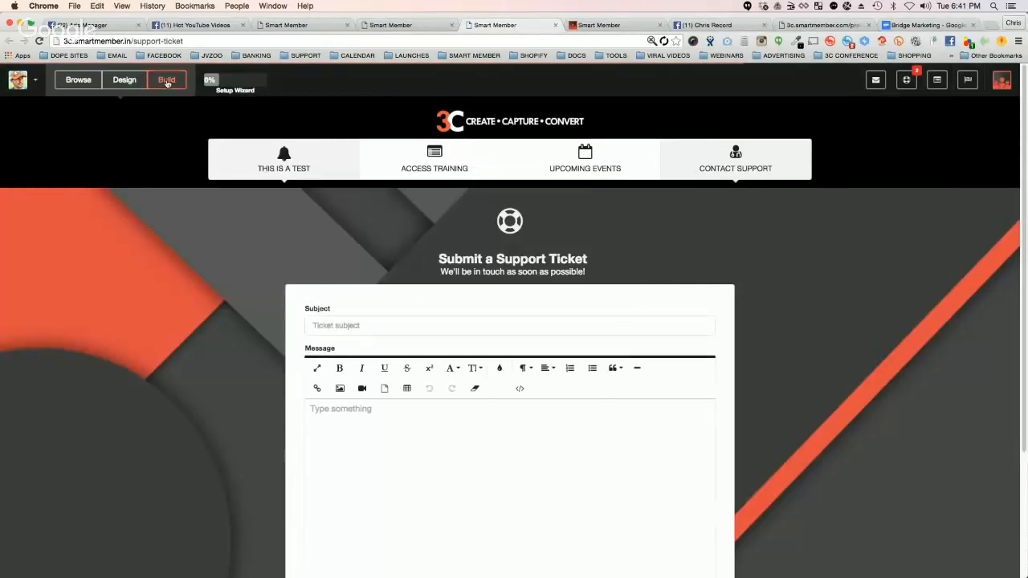
left_click(166, 80)
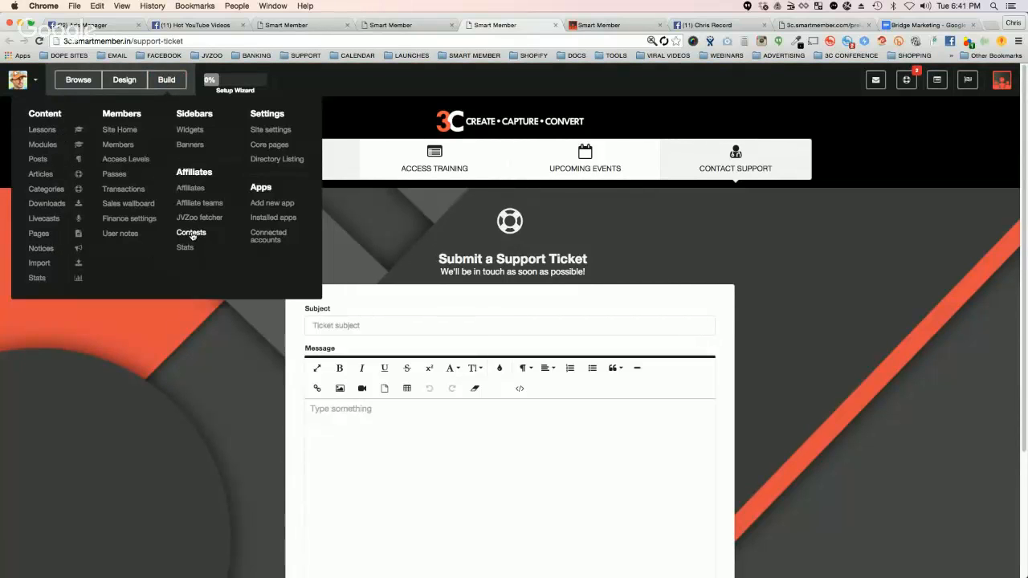
key("super+equal")
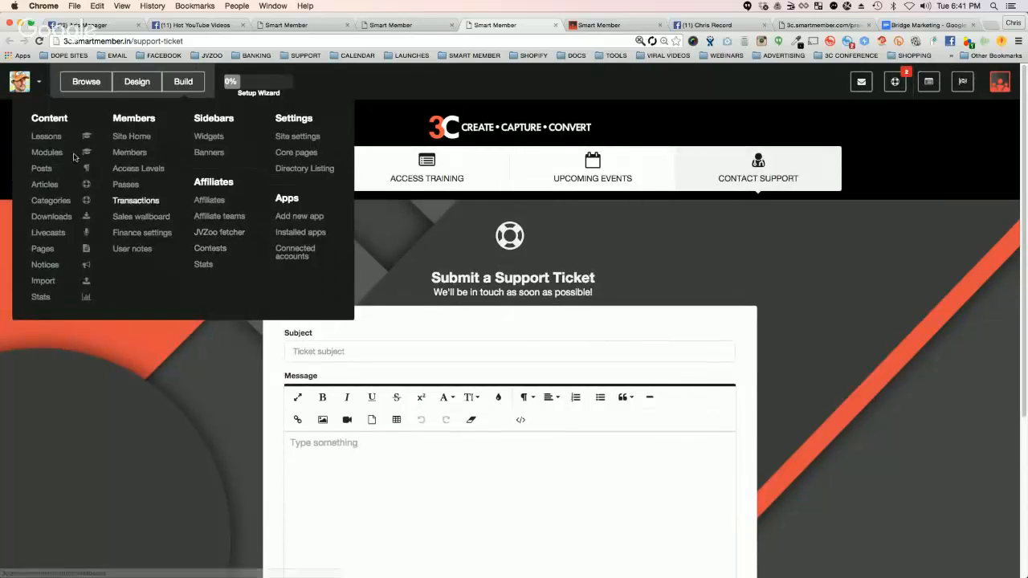
left_click(186, 85)
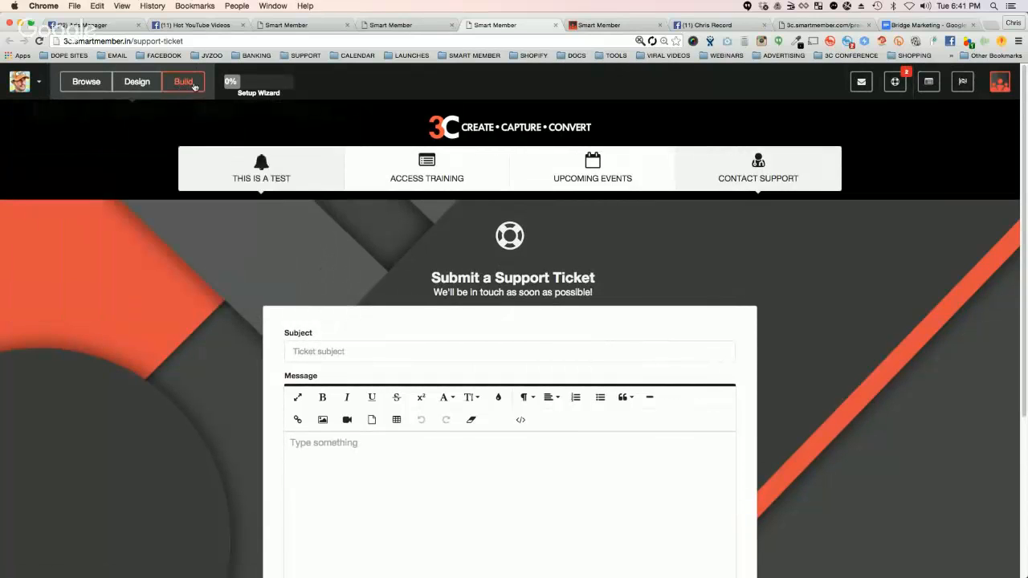
left_click(189, 86)
left_click(187, 85)
left_click(186, 84)
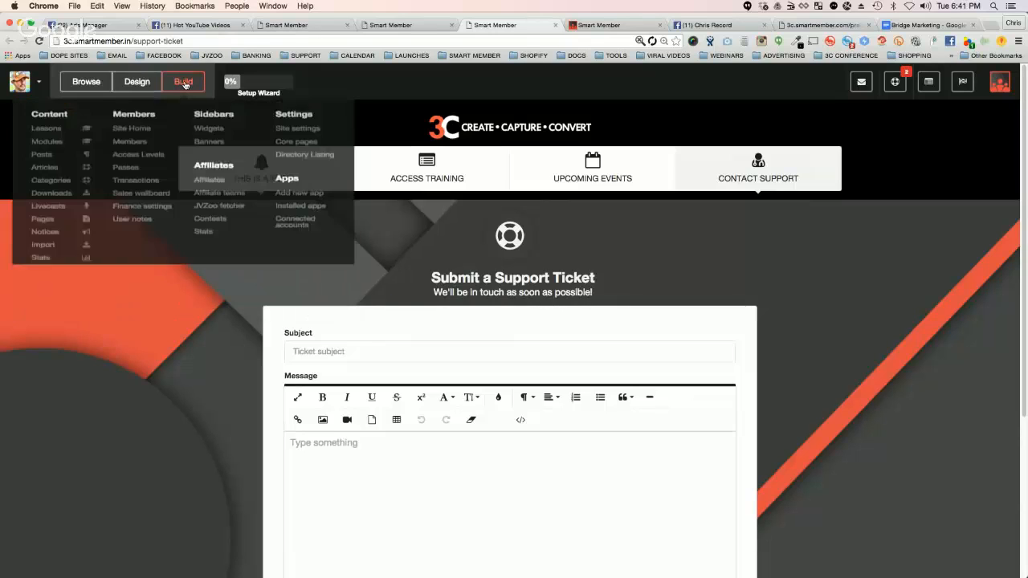
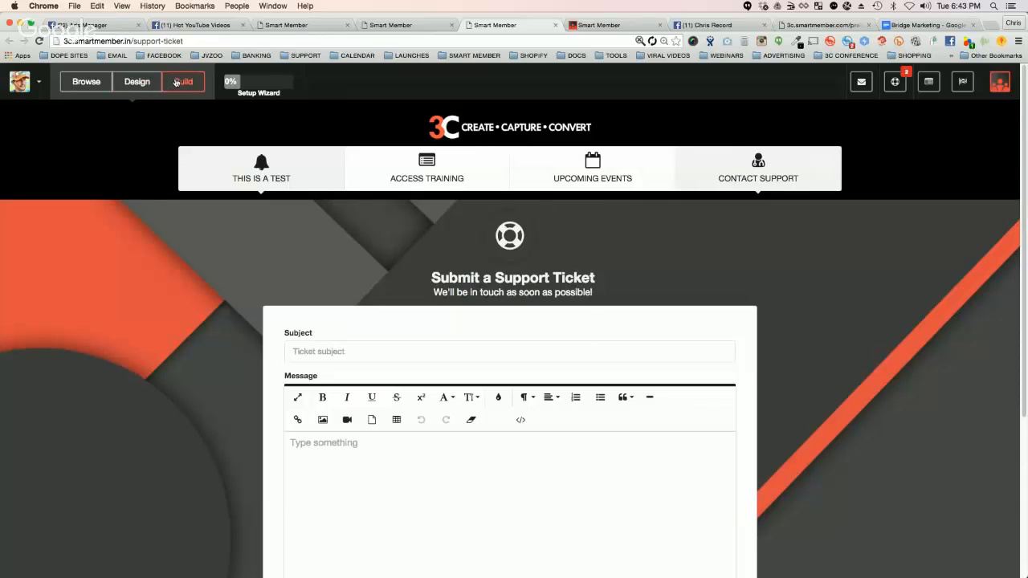
left_click(176, 82)
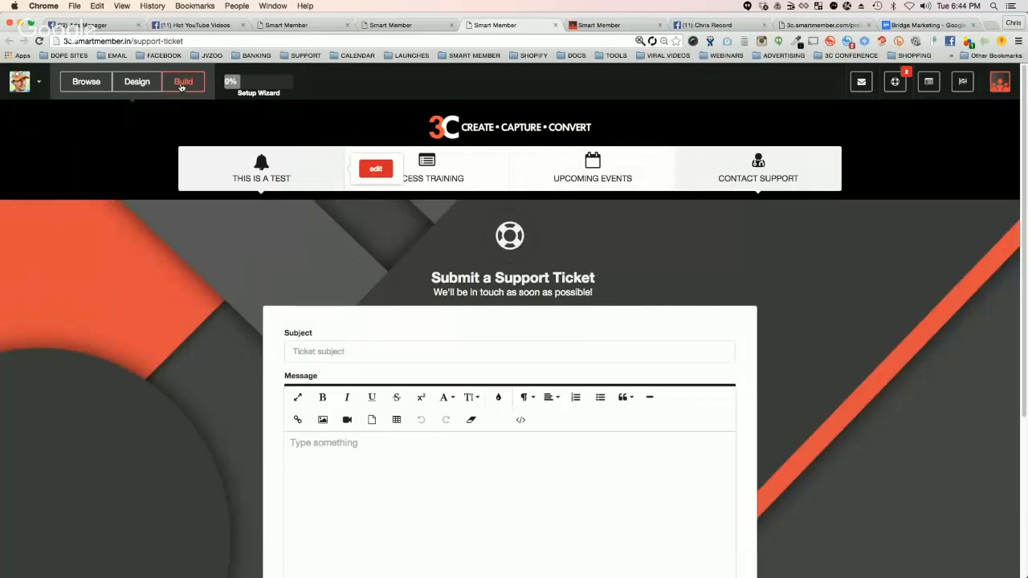
mouse_move(183, 82)
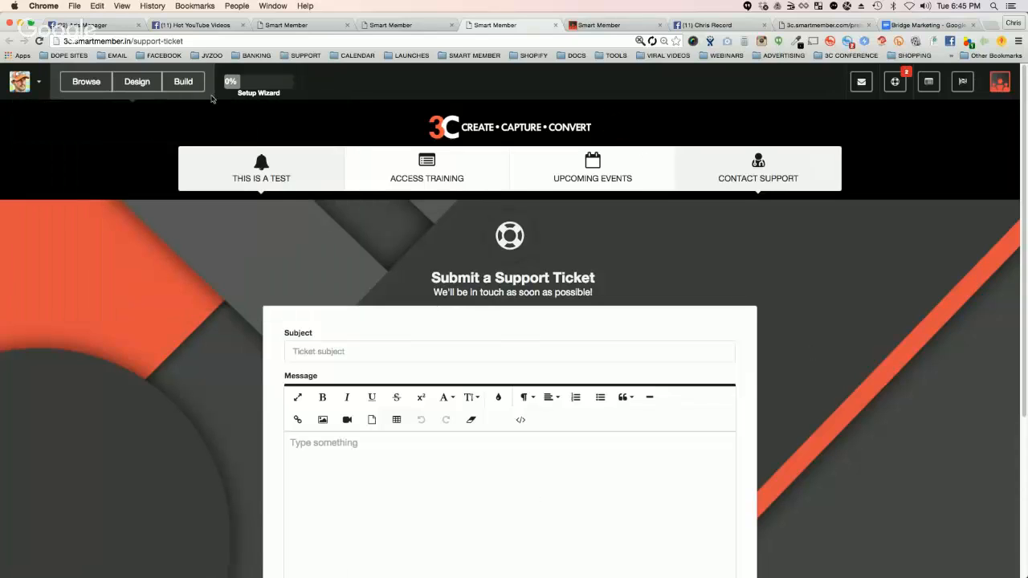
mouse_move(184, 80)
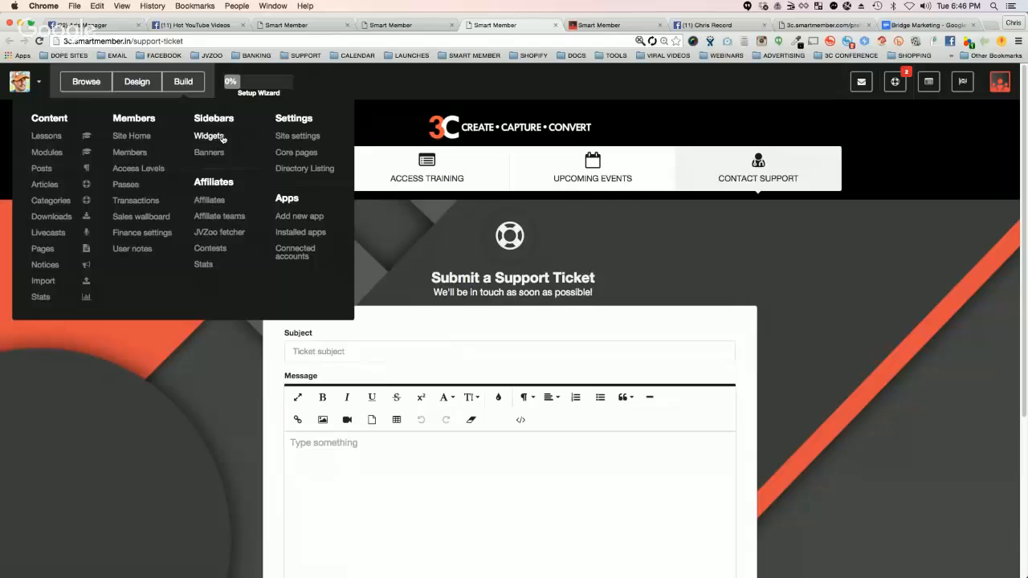
left_click(760, 288)
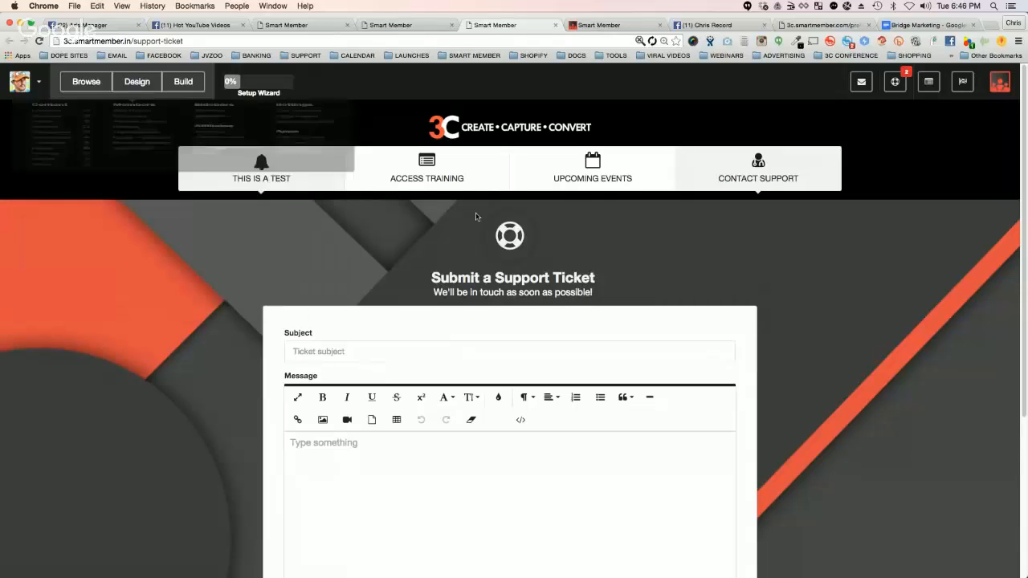
Step: Try the ACCESS TRAINING navigation link, go back, and load the site's home page at 3c.smartmember.in
left_click(424, 173)
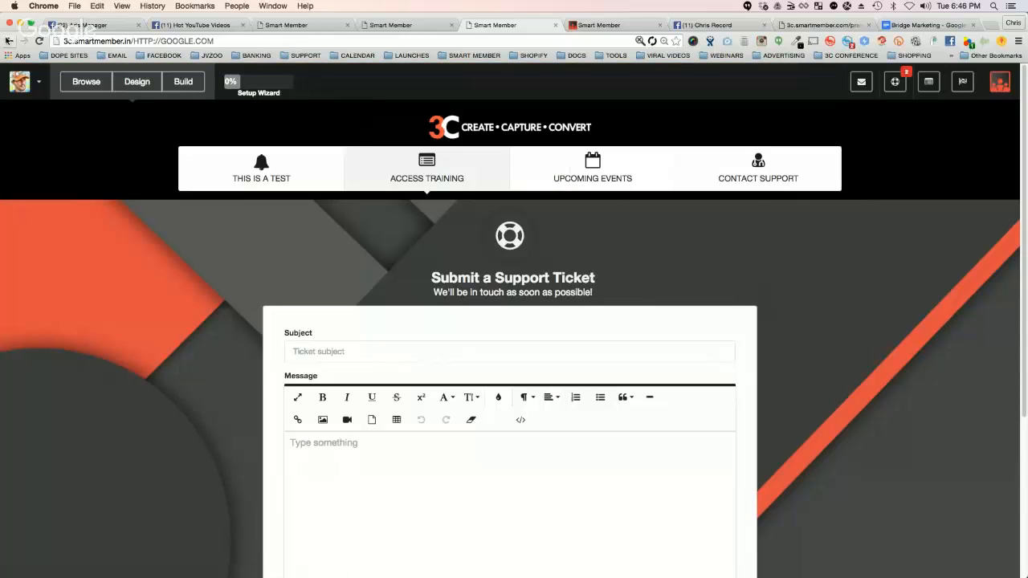
left_click(8, 40)
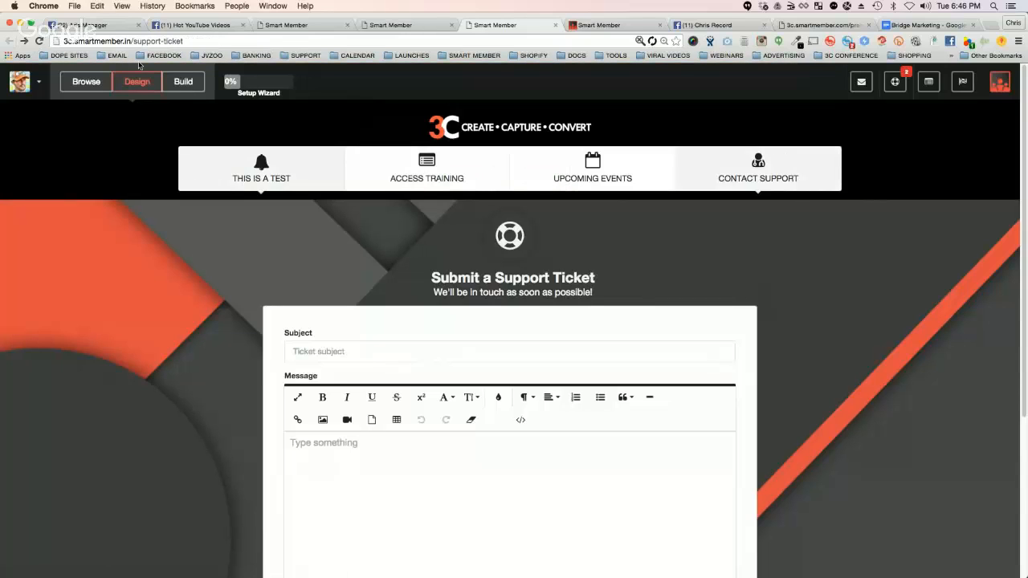
left_click_drag(133, 41, 183, 41)
key("BackSpace")
key("Return")
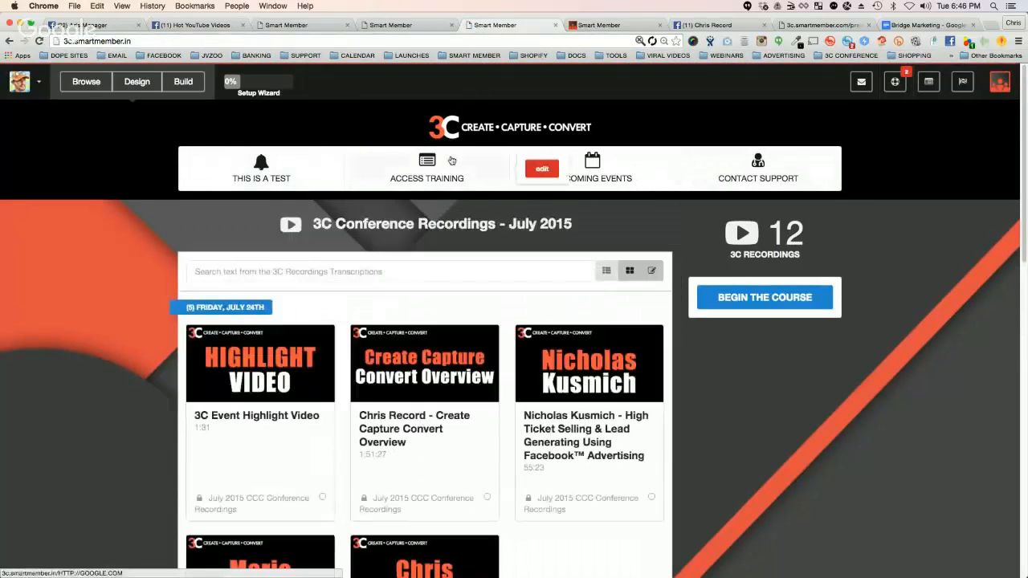
Step: Change the ACCESS TRAINING navigation item's link type to Home, save it and close the site menu editor
left_click(541, 169)
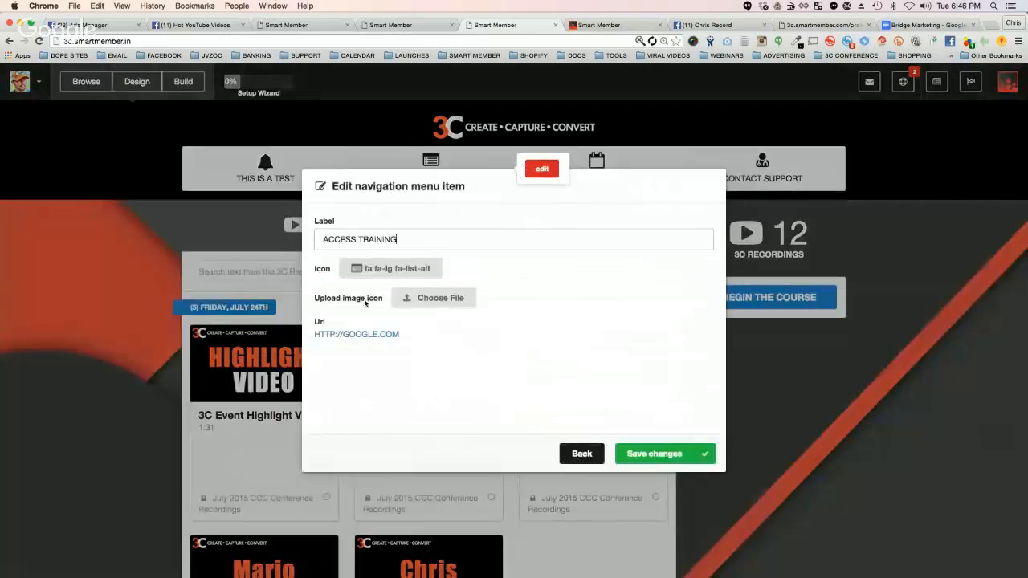
left_click(361, 335)
left_click(363, 359)
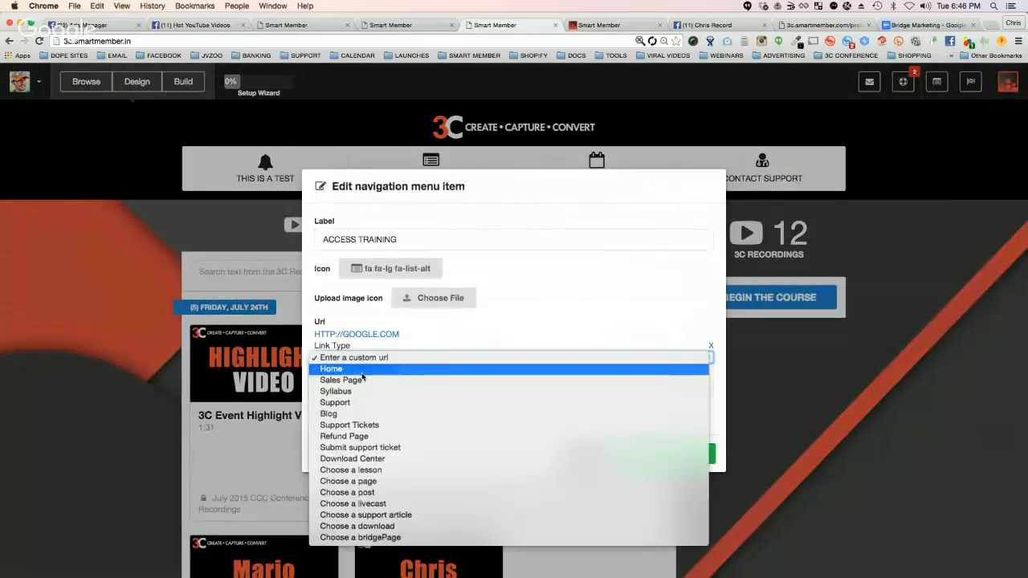
left_click(363, 370)
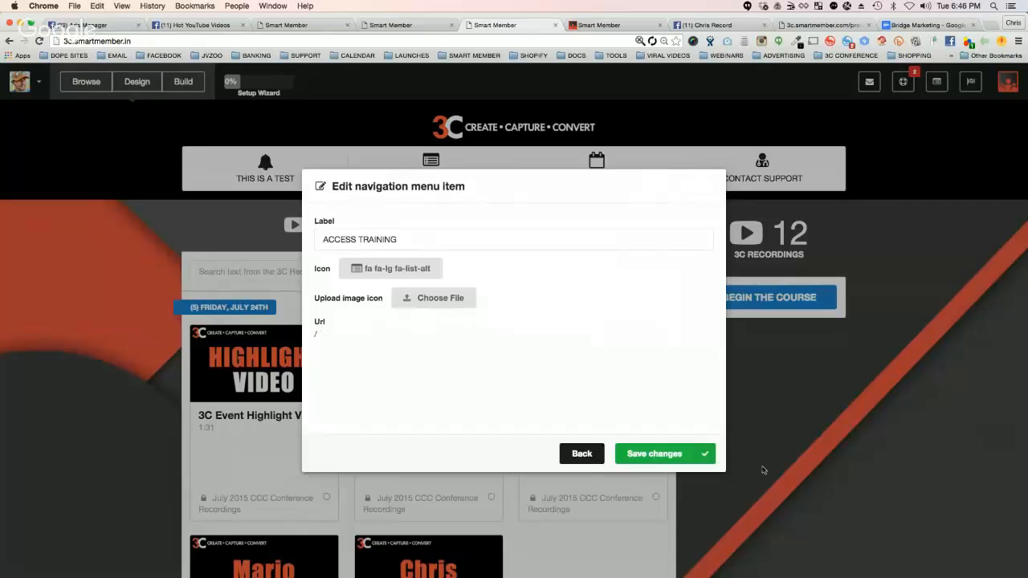
left_click(657, 453)
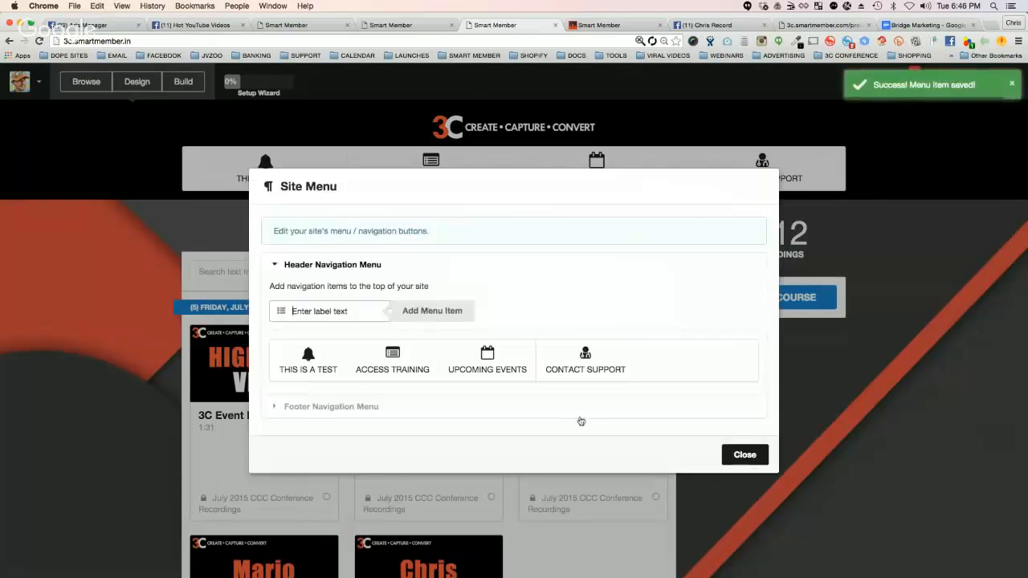
left_click(744, 454)
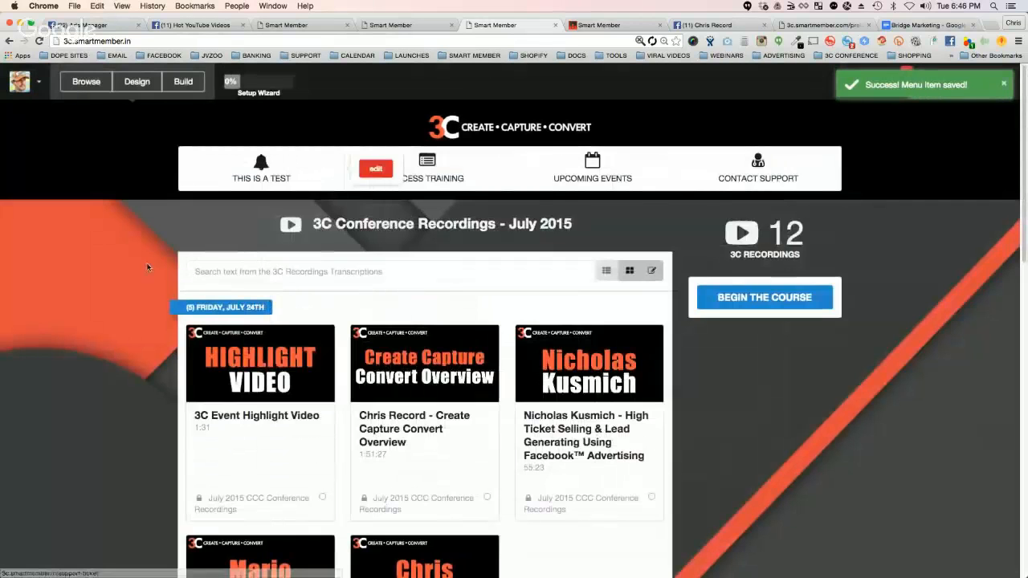
Step: Open the sidebar widget manager and add a Banner widget to the site sidebar
left_click(197, 83)
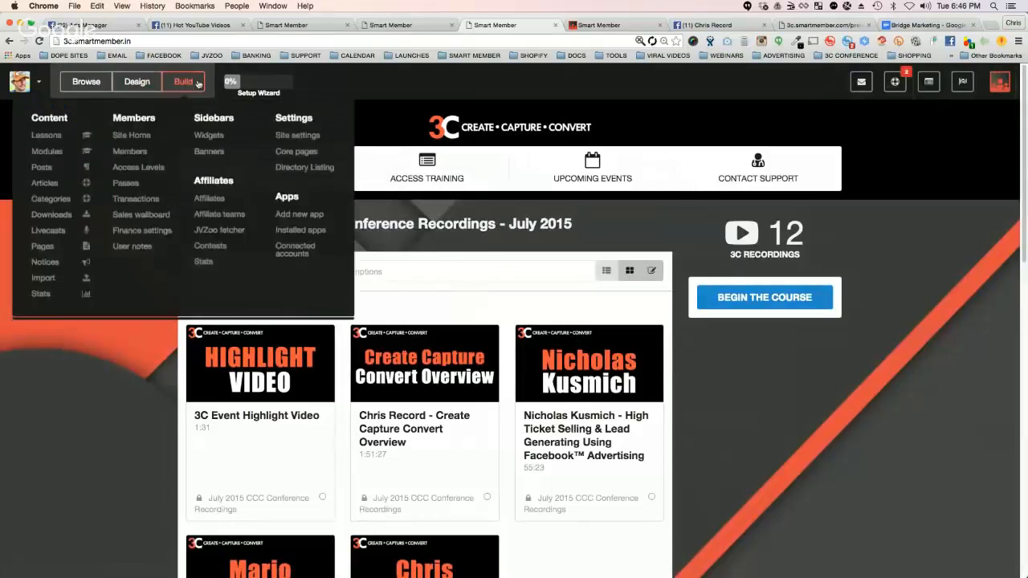
left_click(795, 389)
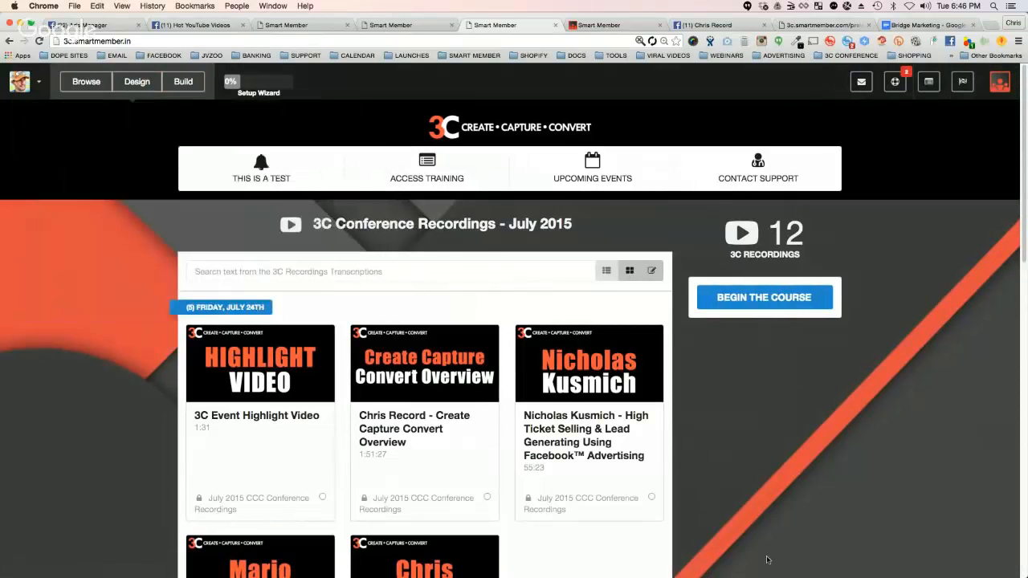
left_click(201, 81)
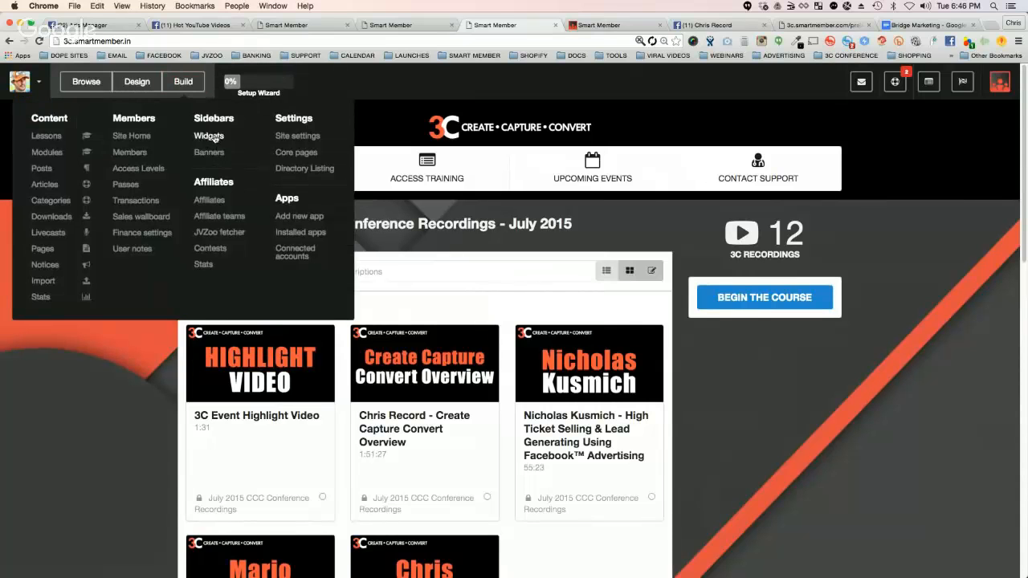
left_click(211, 138)
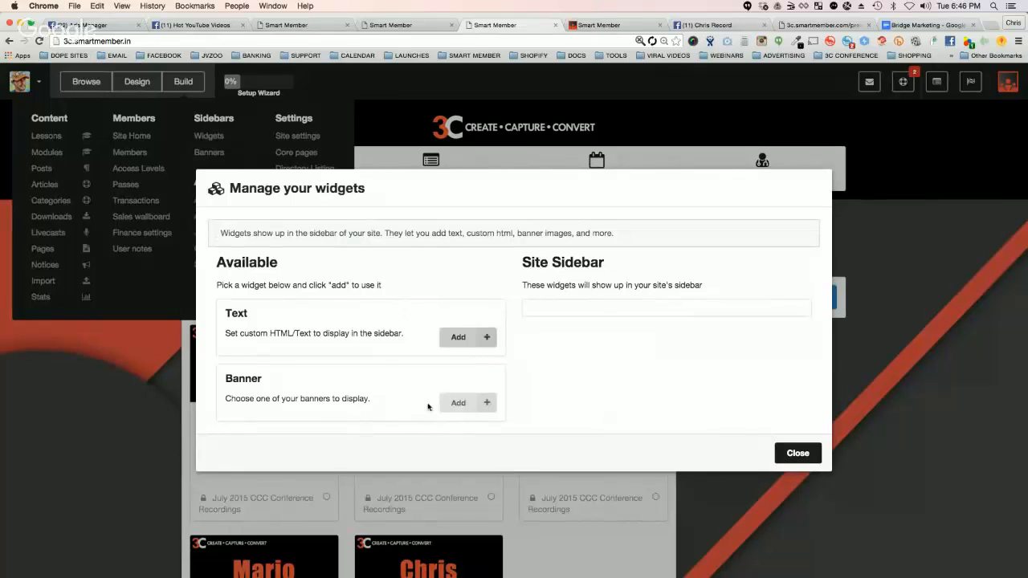
left_click(469, 399)
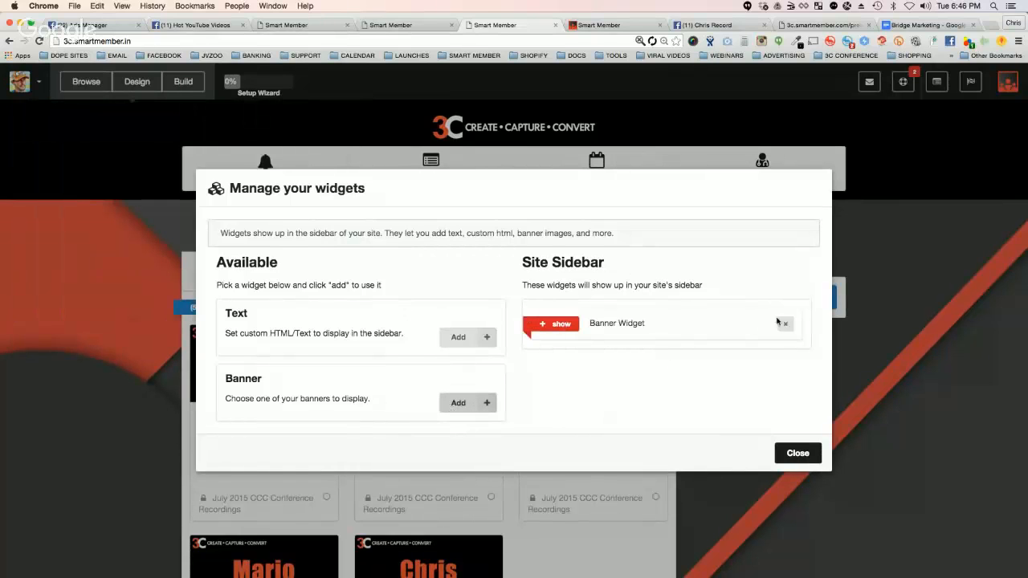
Step: Expand the Banner widget's settings, check its banner choices and close the widget manager
left_click(544, 325)
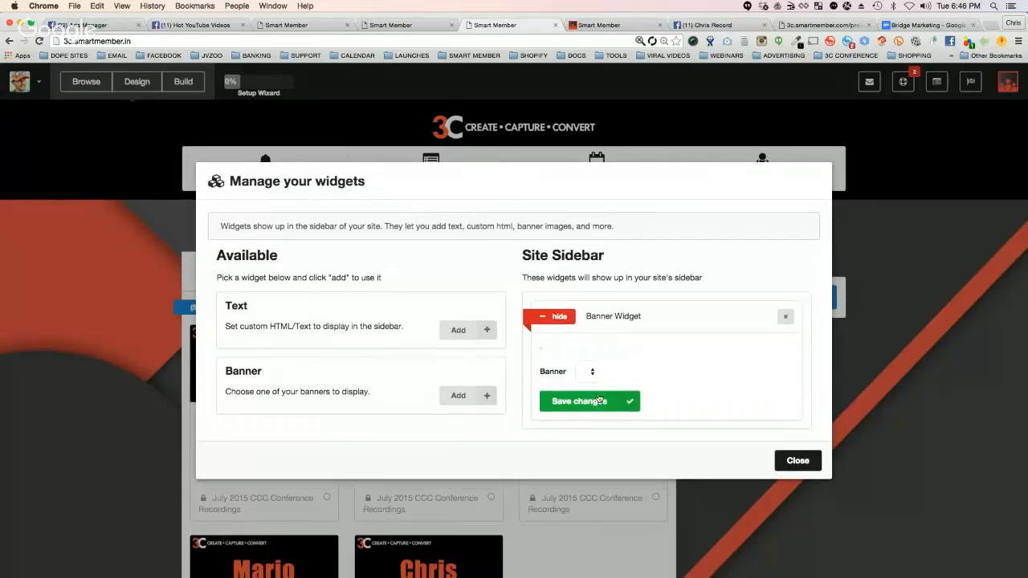
left_click(592, 372)
left_click(575, 368)
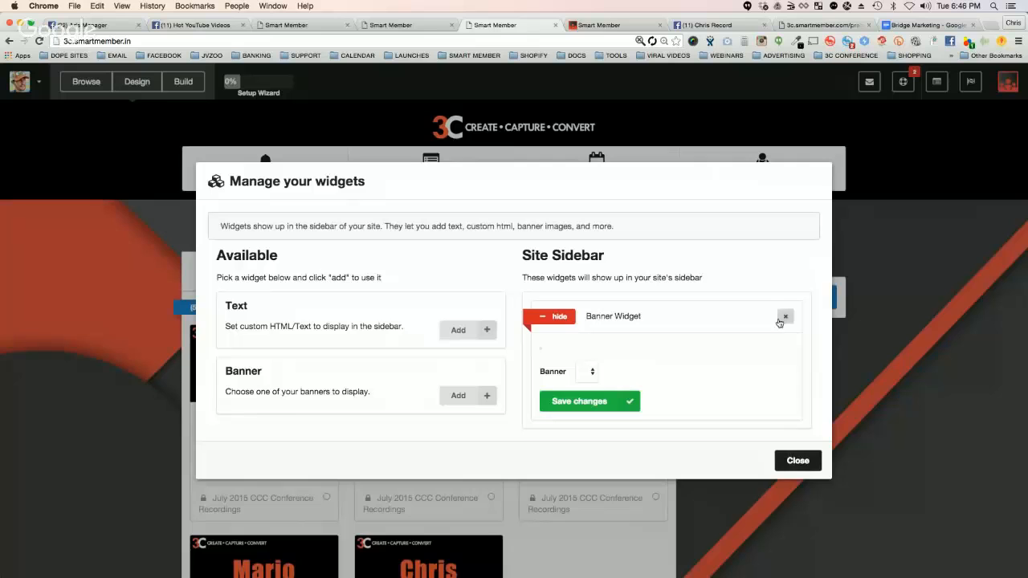
left_click(797, 463)
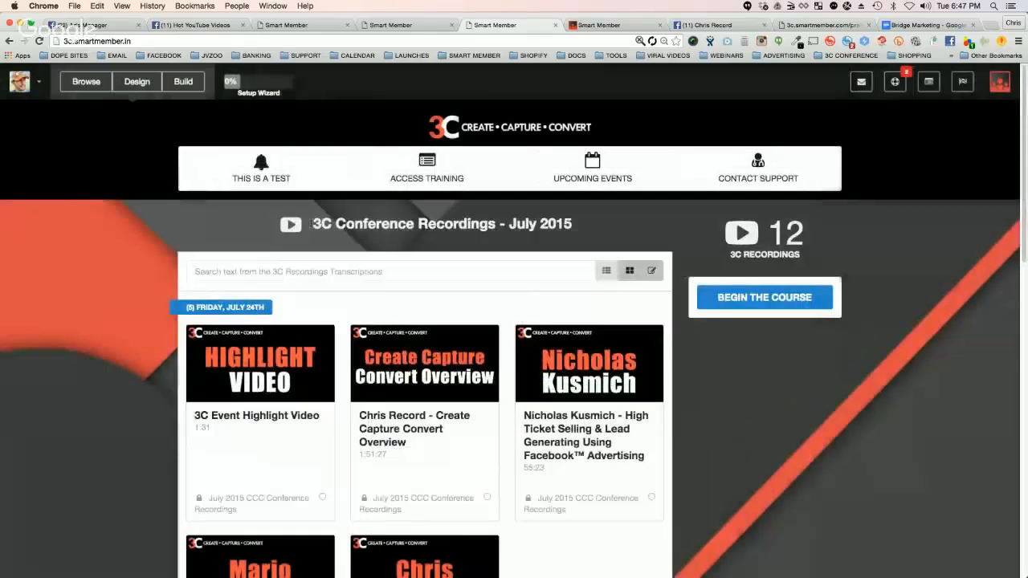
left_click(183, 81)
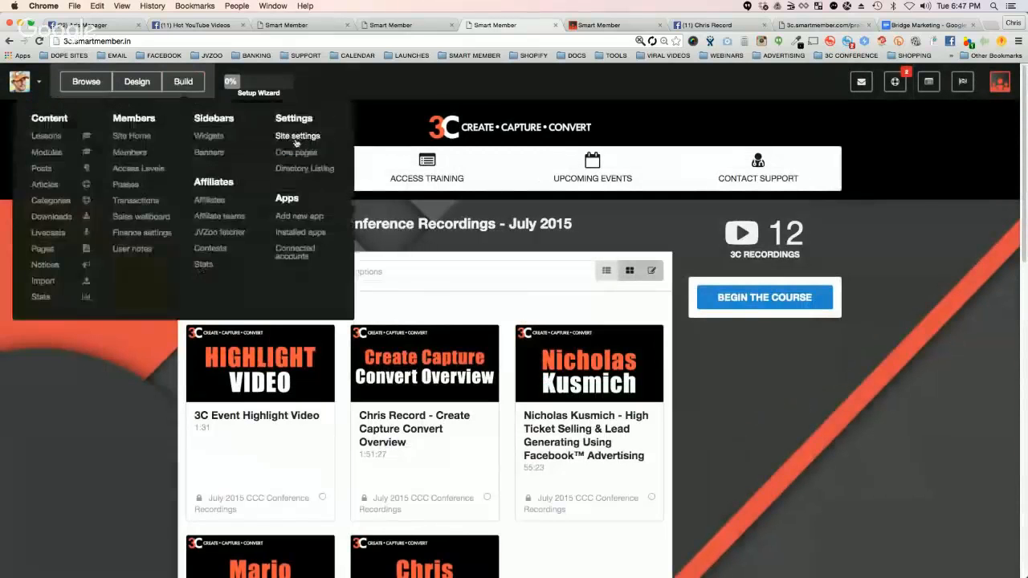
left_click(209, 152)
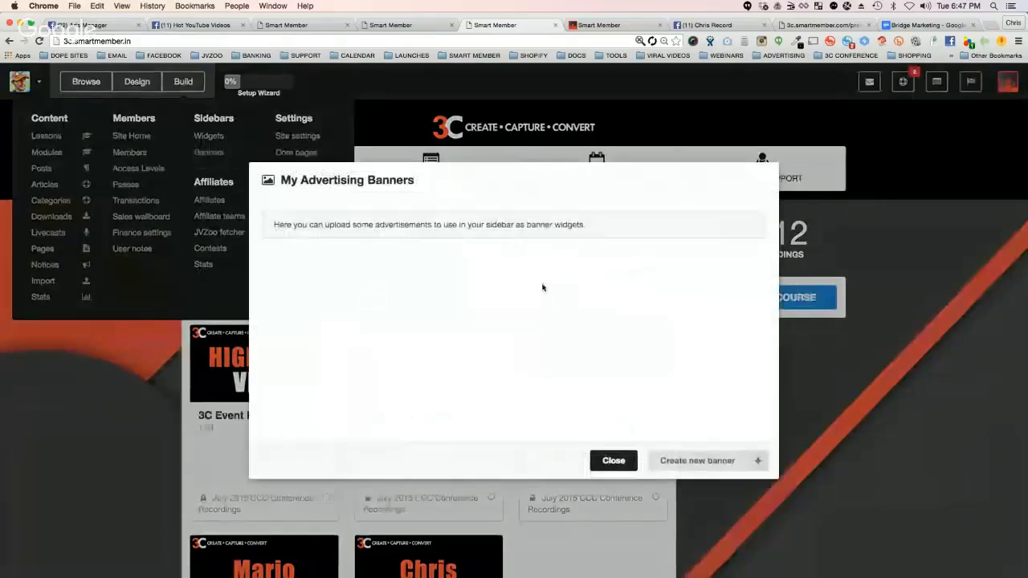
left_click(697, 460)
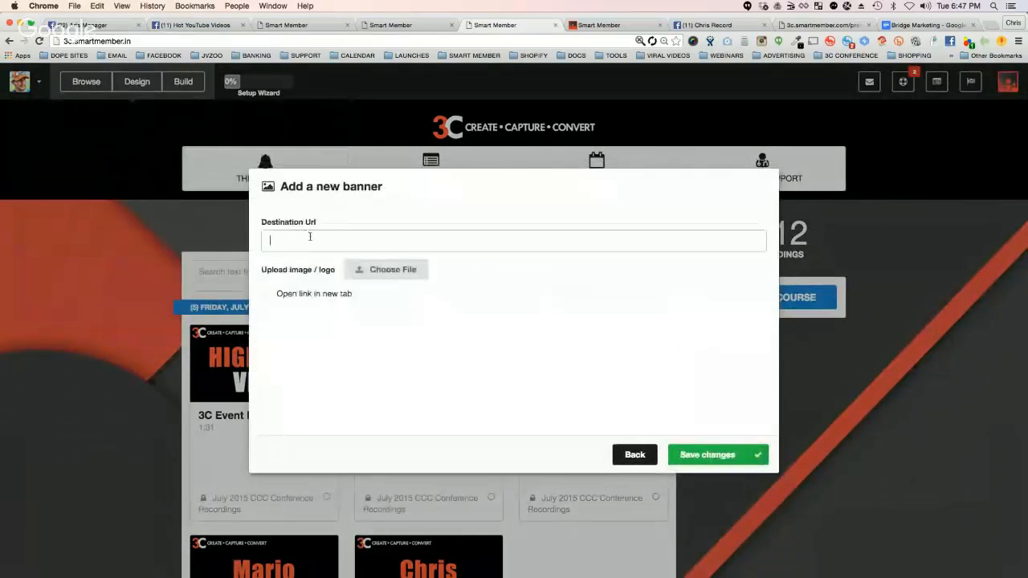
type("http://")
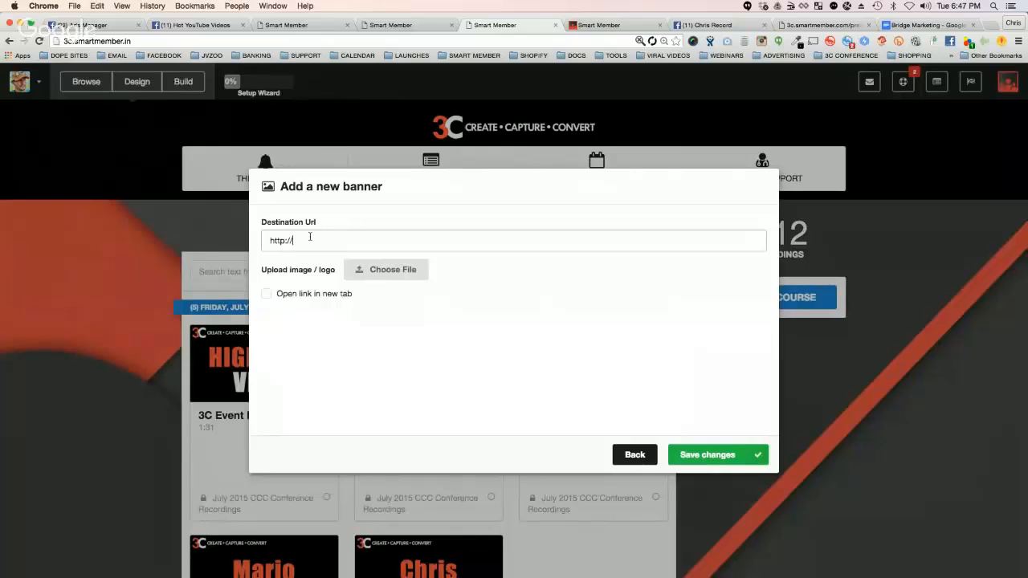
type("jvzoo.com")
Step: Search Google Images for "banner hosting" in a new browser tab and look through the results
left_click(990, 24)
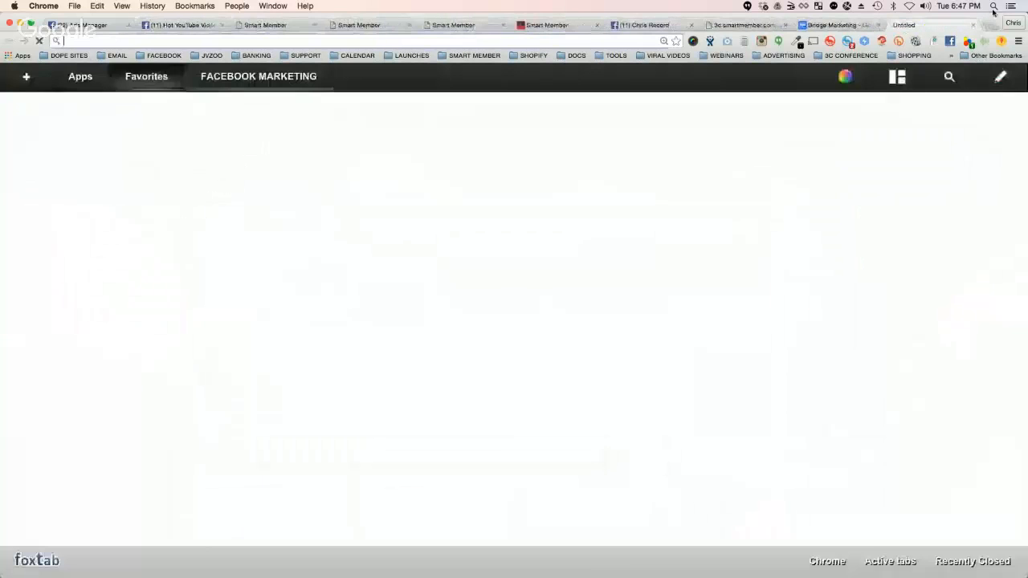
type("banner")
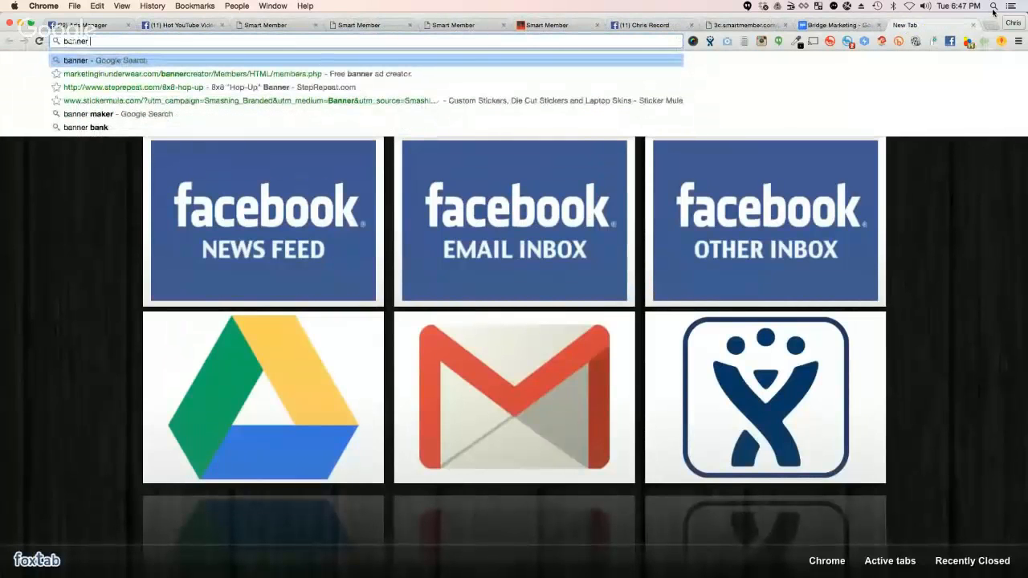
type(" hosting")
key("Return")
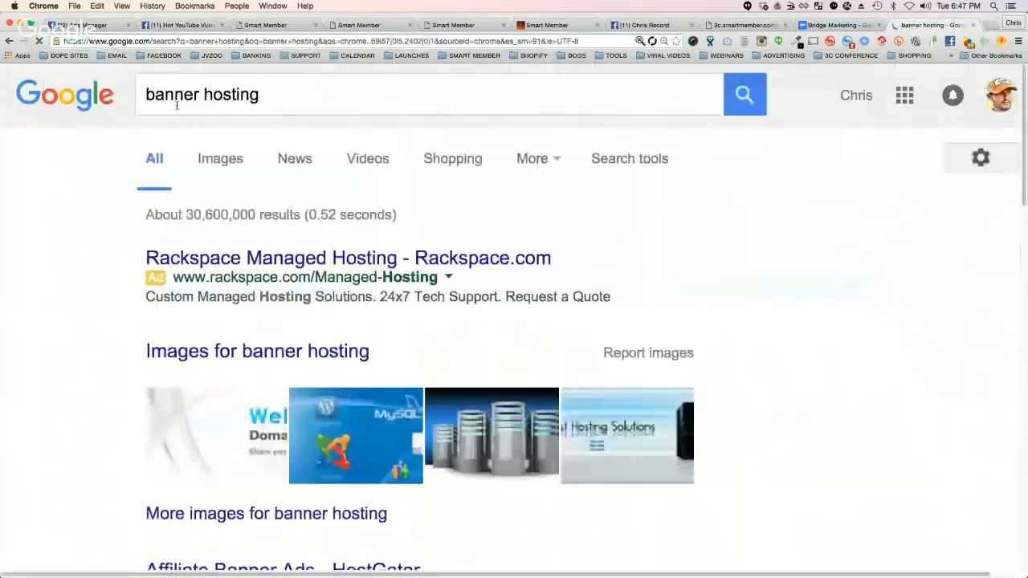
left_click(224, 158)
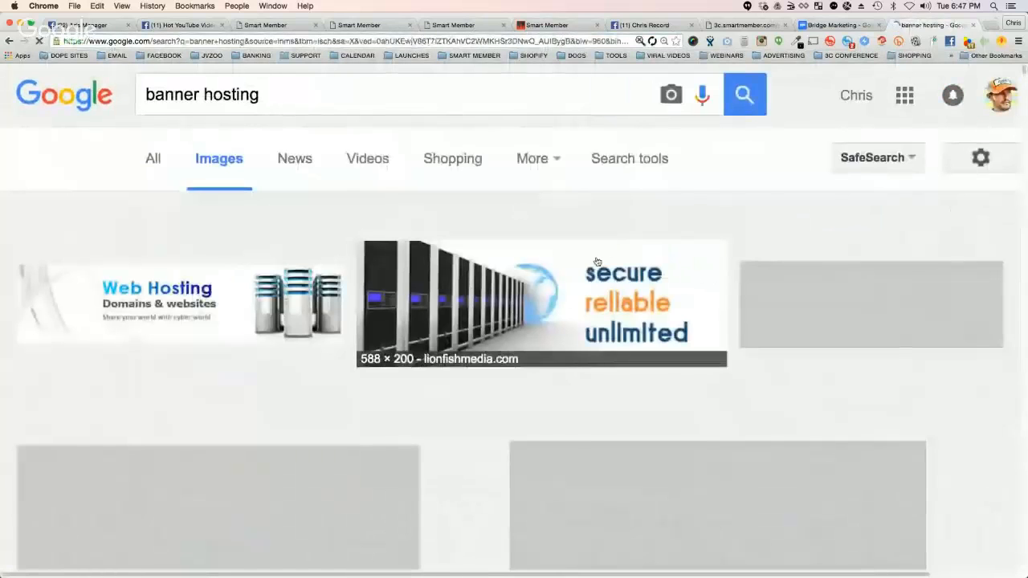
scroll(275, 212, "down", 2)
scroll(275, 212, "up", 2)
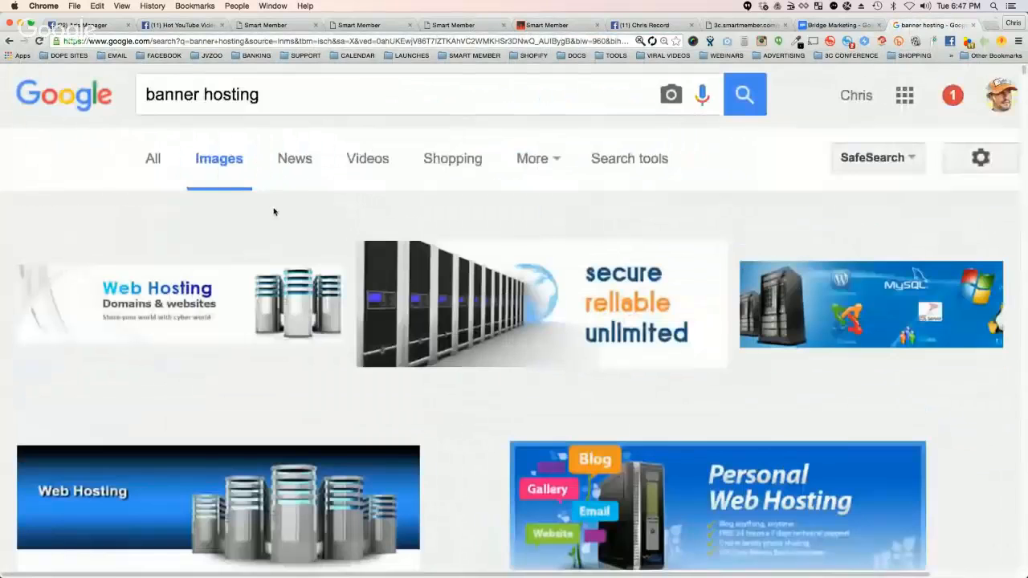
Step: Show the image search filters and limit the results to medium size
left_click(630, 158)
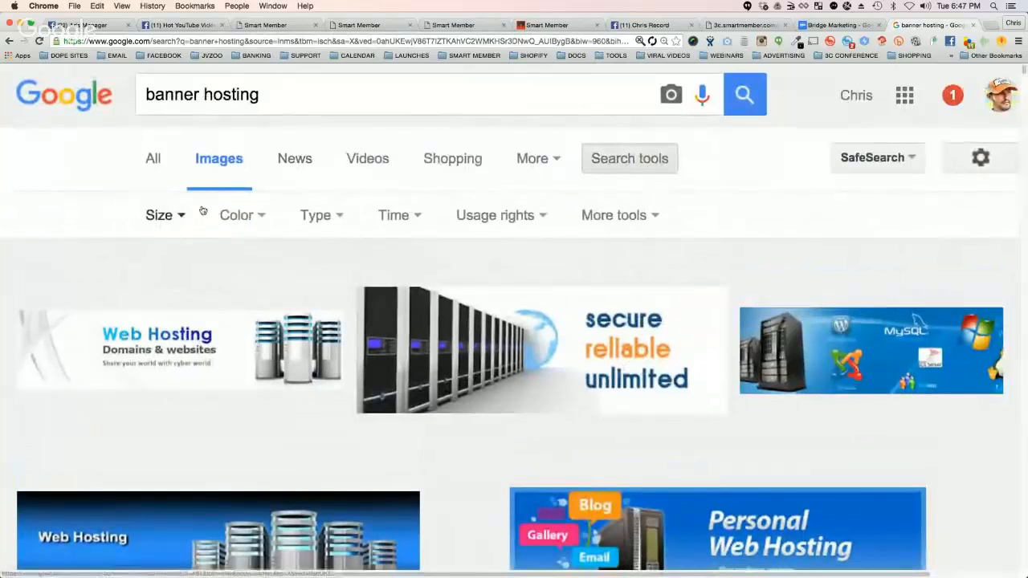
left_click(179, 215)
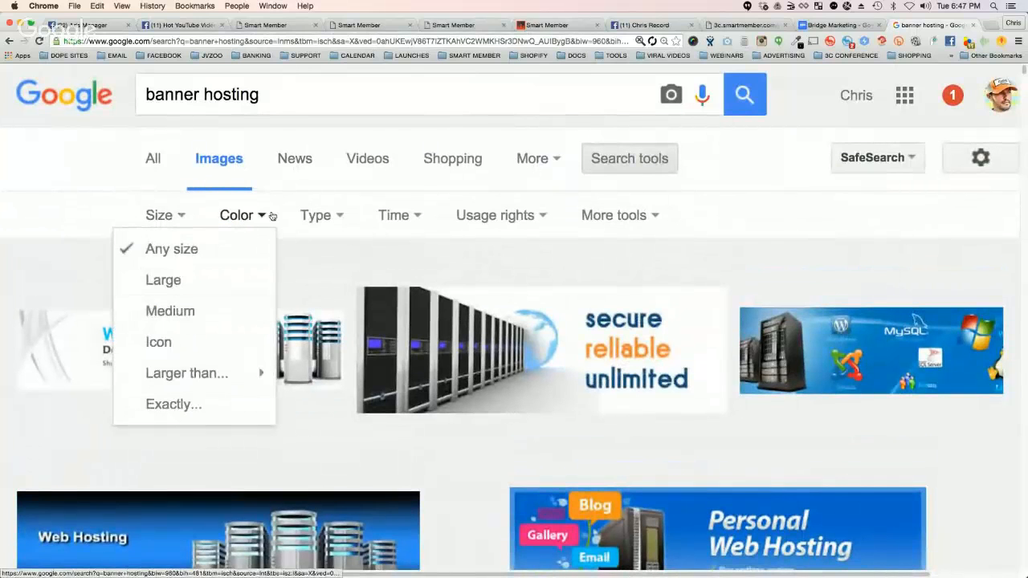
left_click(171, 311)
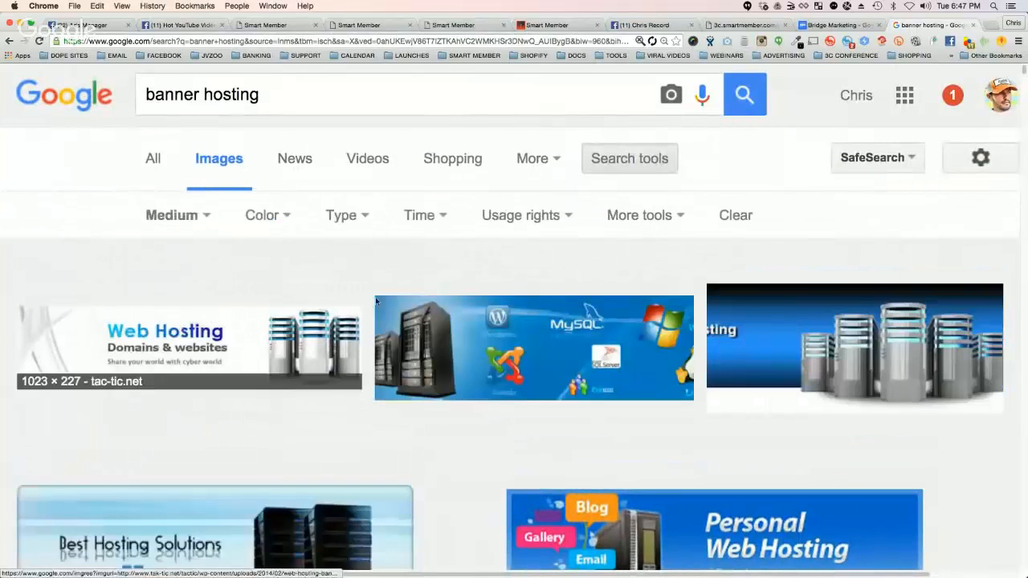
Step: Limit the banner hosting image results to an exact size of 300 × 300 px
left_click(206, 217)
mouse_move(189, 374)
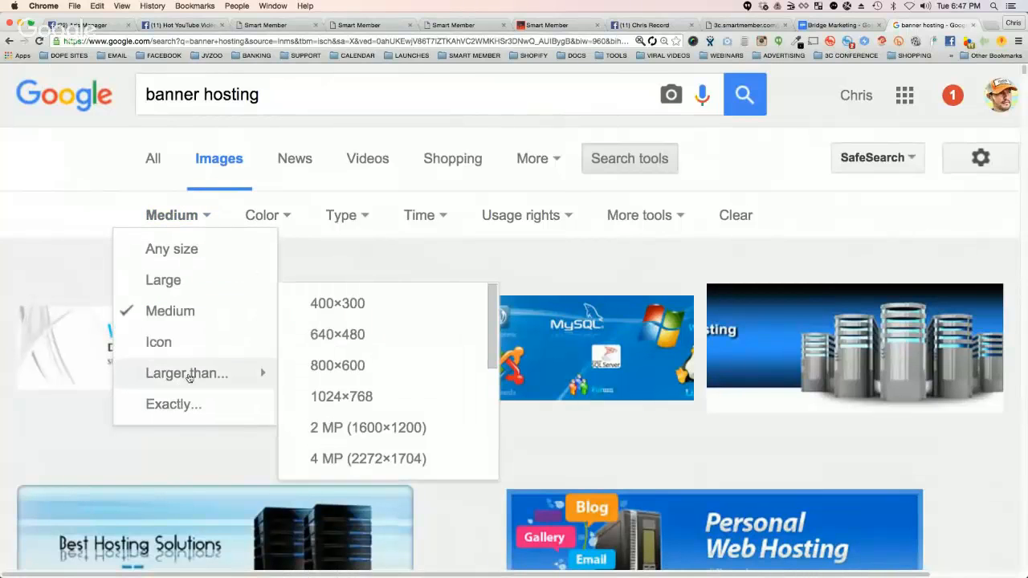
left_click(175, 404)
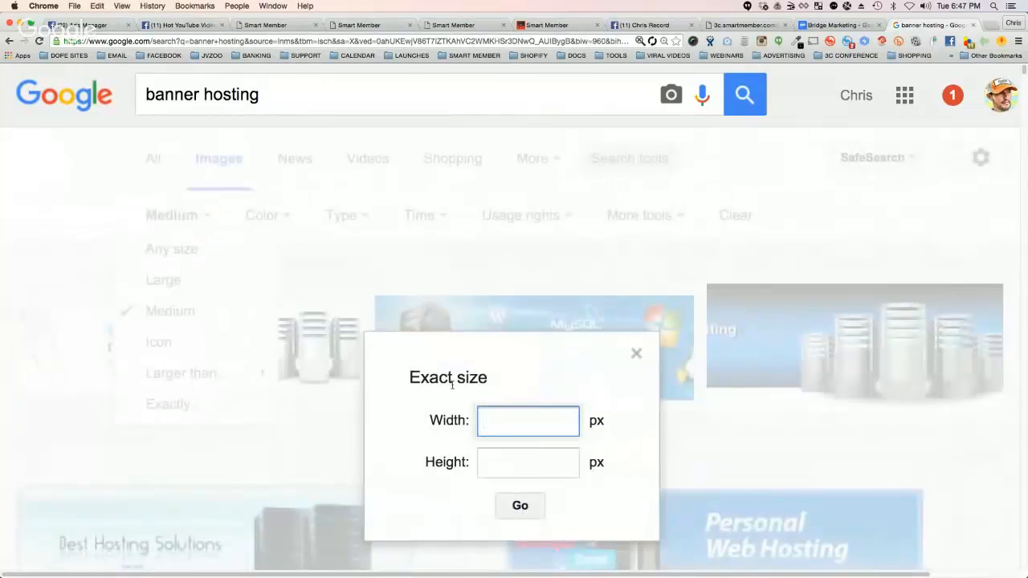
type("300")
key("Tab")
type("300")
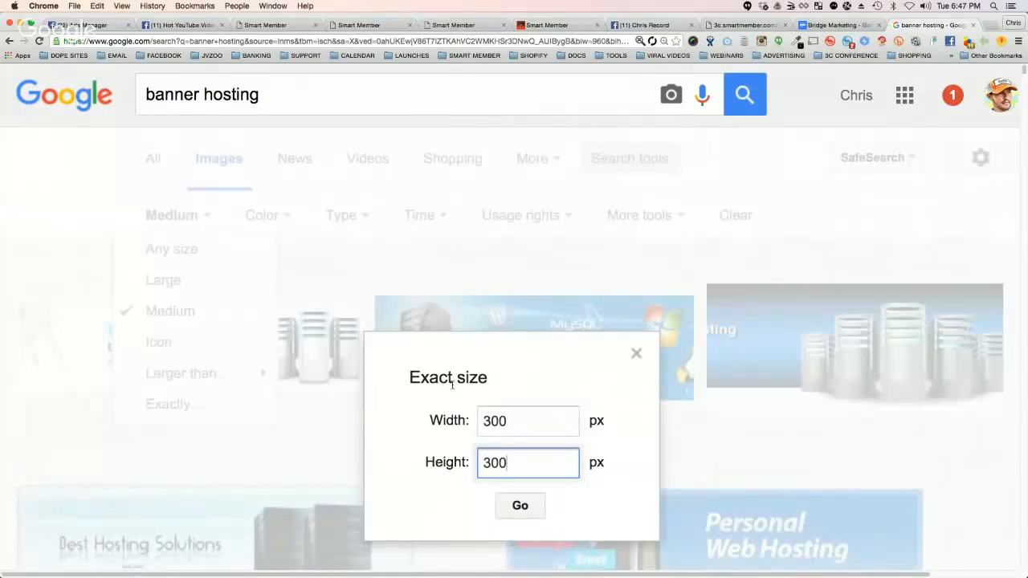
left_click(521, 506)
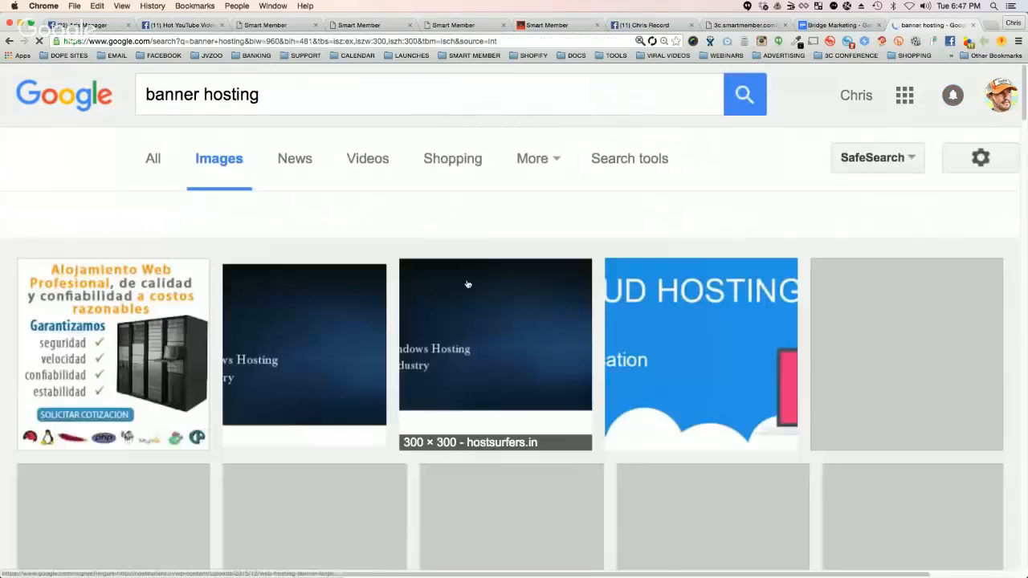
Step: Open the green Studioweb banner from the results at full size and save the image as banner_studio_web_square_edit1.png
scroll(741, 299, "down", 5)
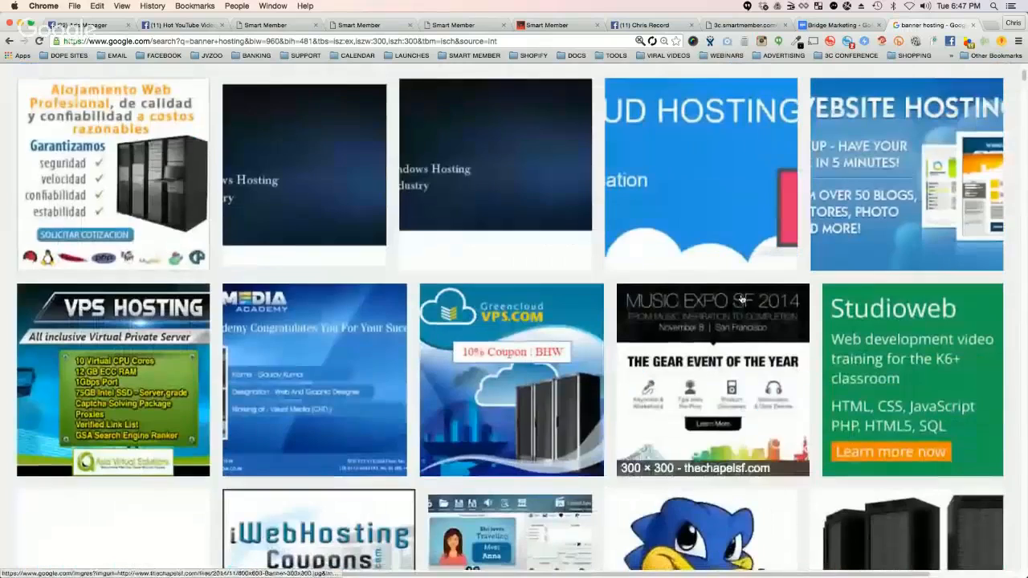
left_click(942, 359)
left_click(672, 264)
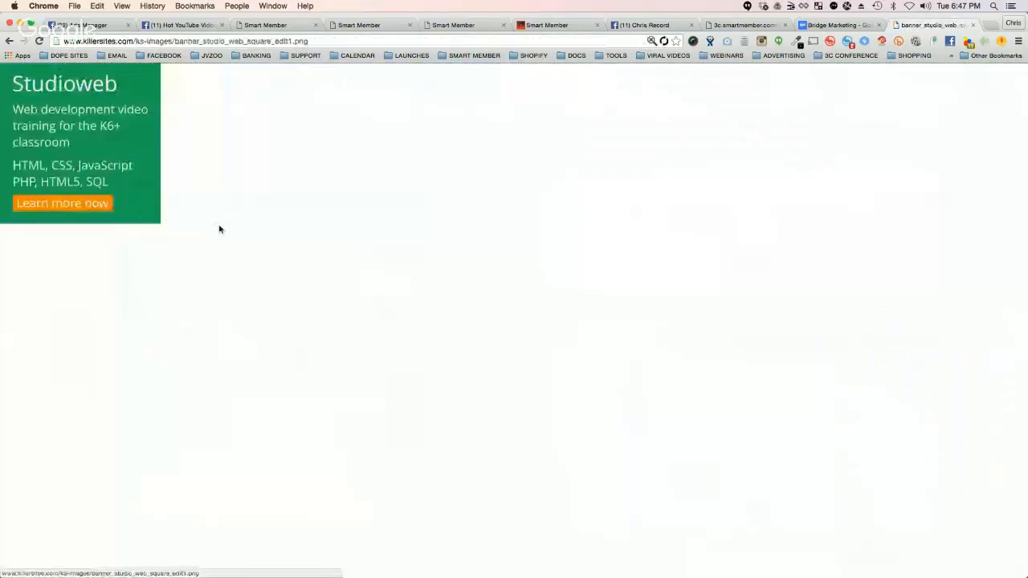
right_click(88, 150)
left_click(103, 166)
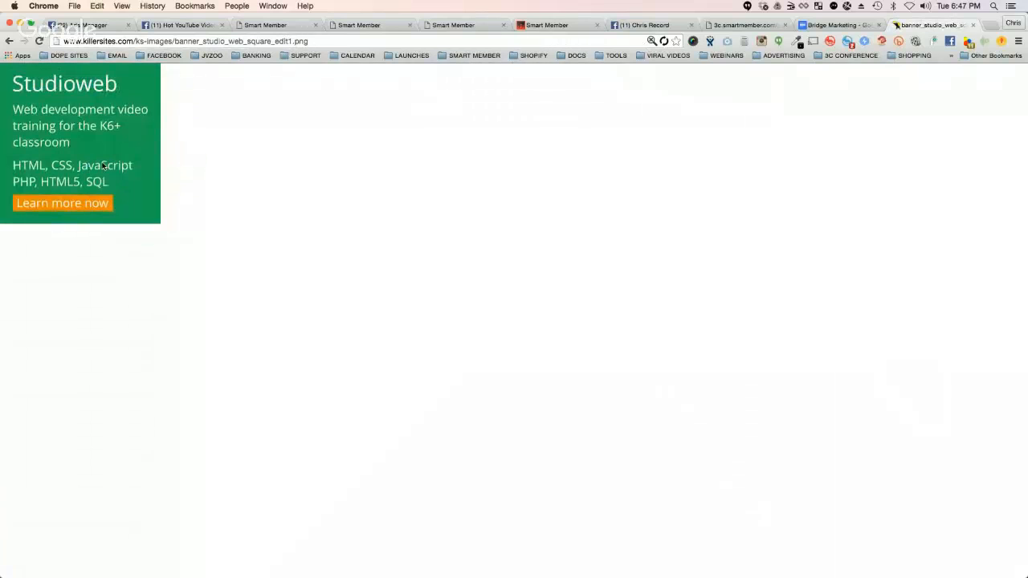
key("Return")
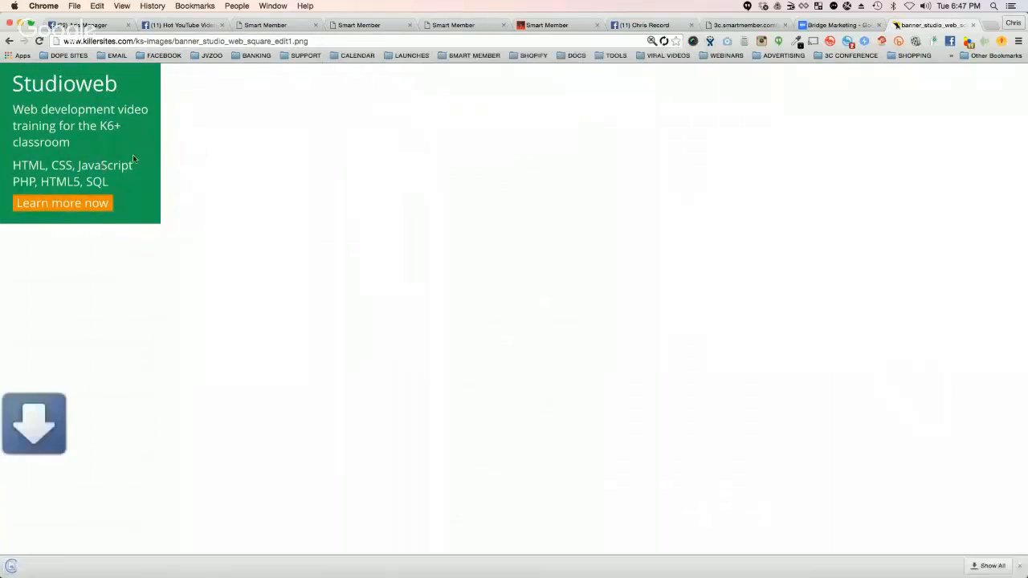
Step: Return to the unfinished new banner form in Smart Member and upload banner_studio_web_square_edit1.png from the Desktop as its image
left_click(323, 25)
left_click(345, 25)
left_click(291, 26)
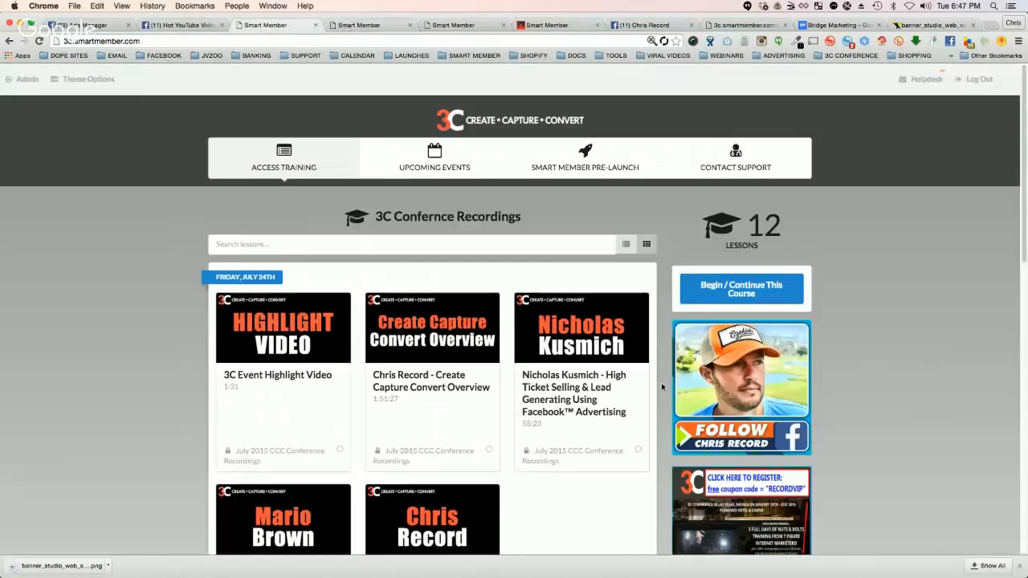
left_click(388, 31)
left_click(443, 29)
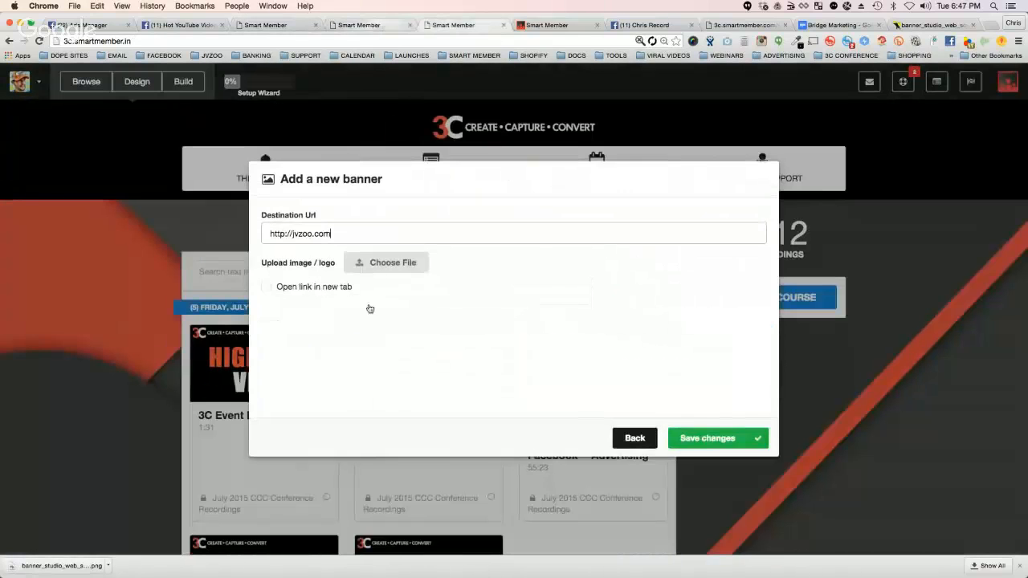
left_click(374, 265)
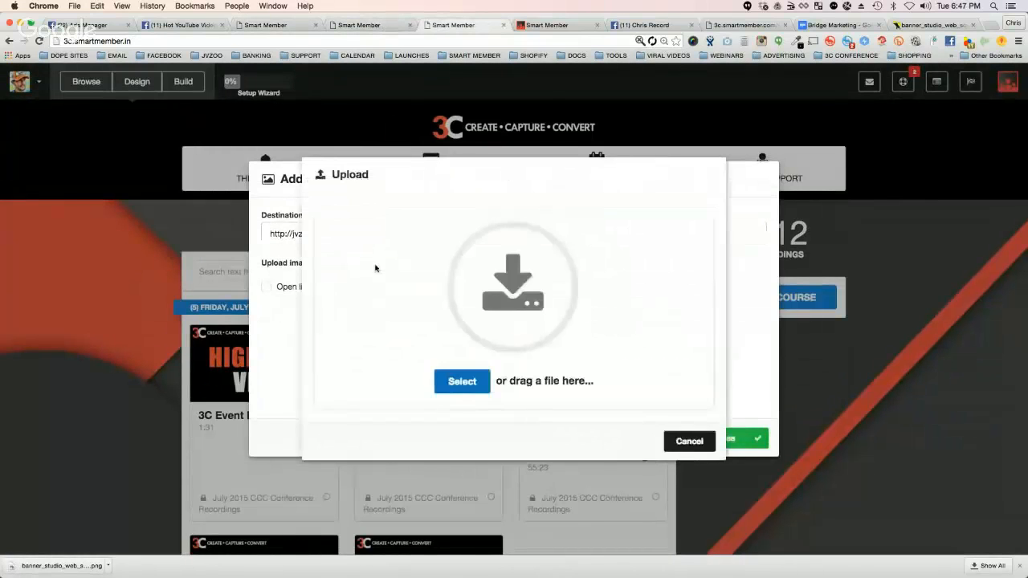
left_click(465, 388)
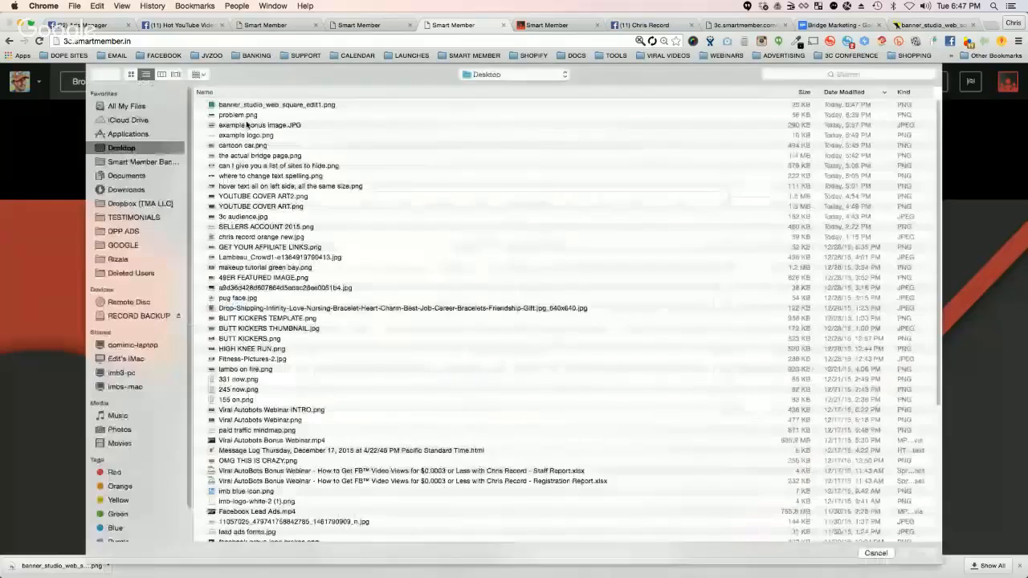
double_click(252, 105)
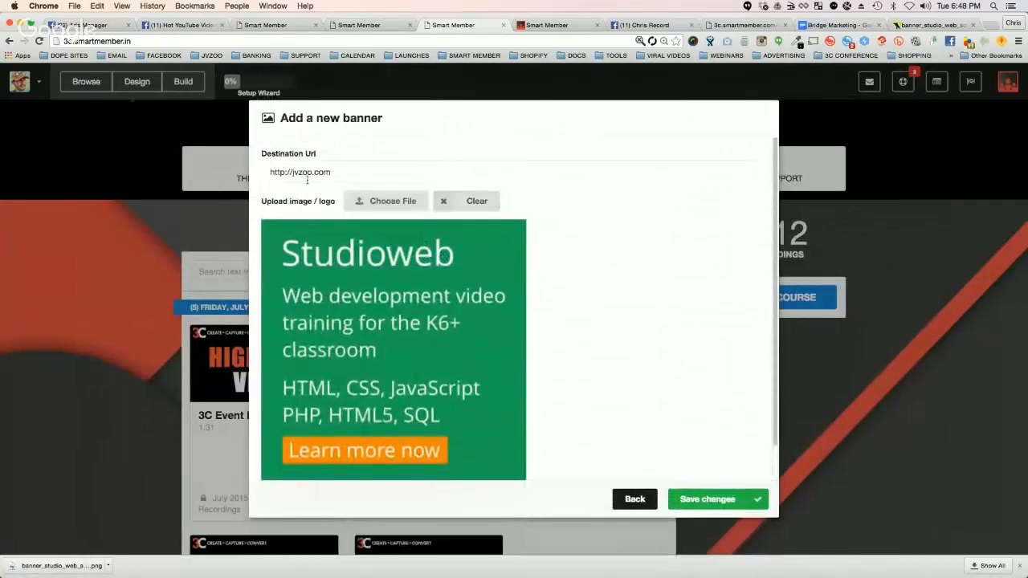
double_click(303, 172)
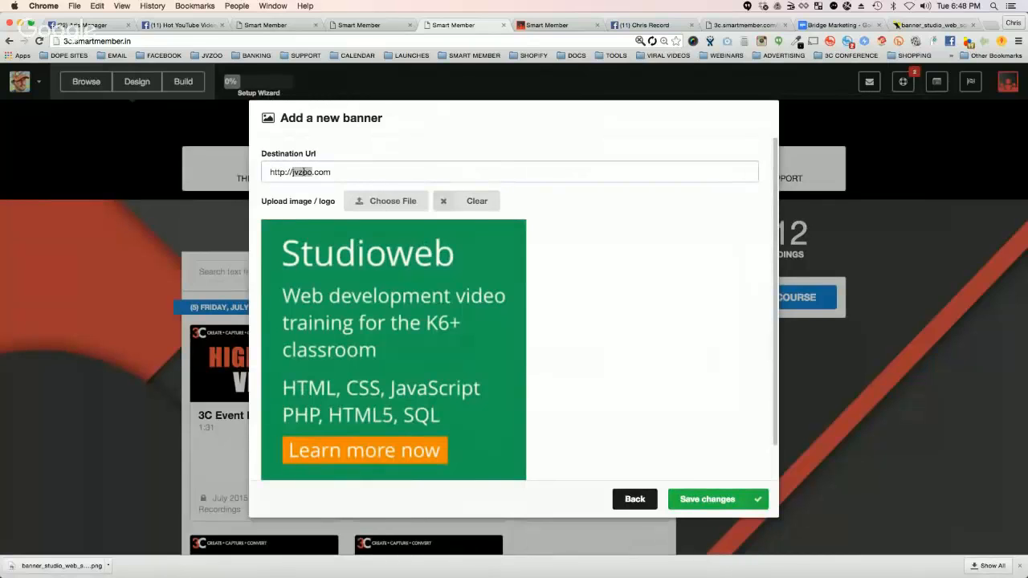
type("studioweb")
scroll(634, 251, "down", 2)
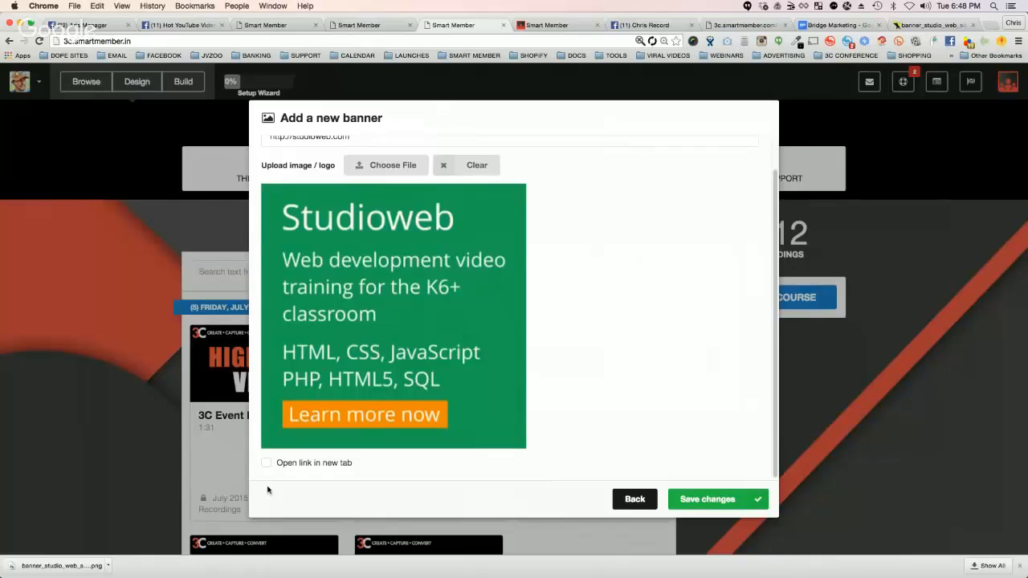
left_click(693, 499)
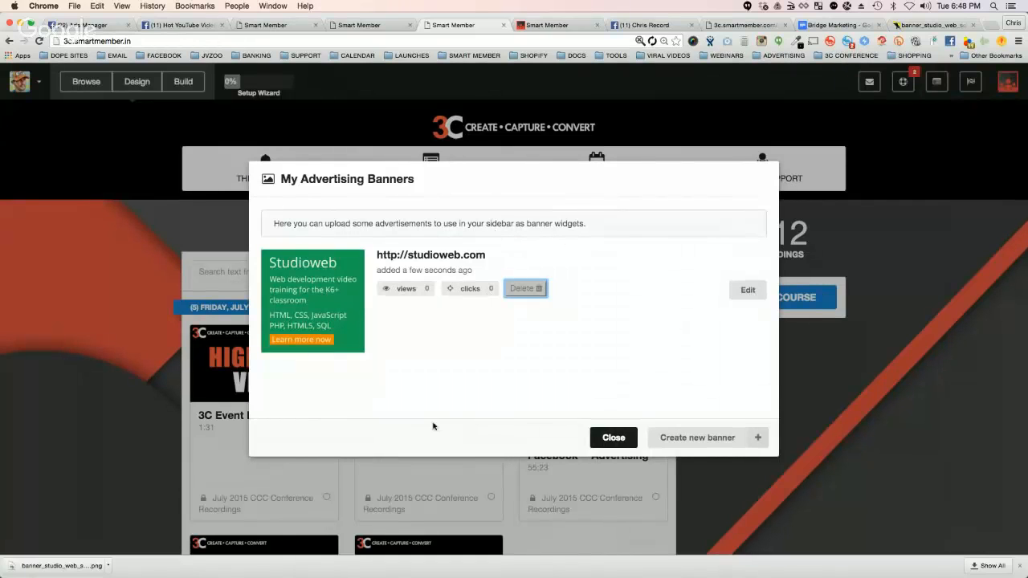
left_click(614, 437)
Step: Add a Banner widget to the site sidebar and expand its settings
left_click(183, 81)
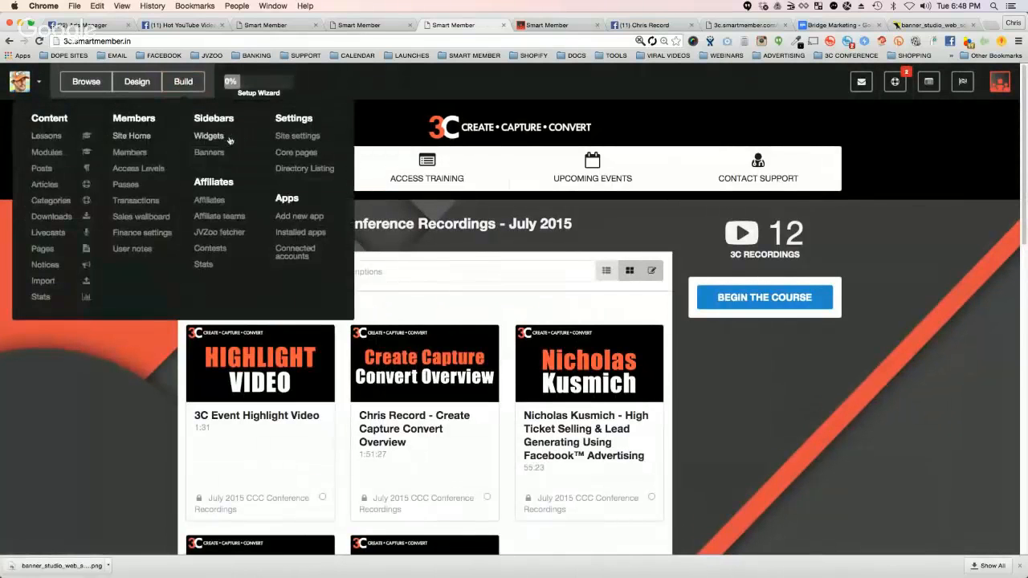
left_click(229, 141)
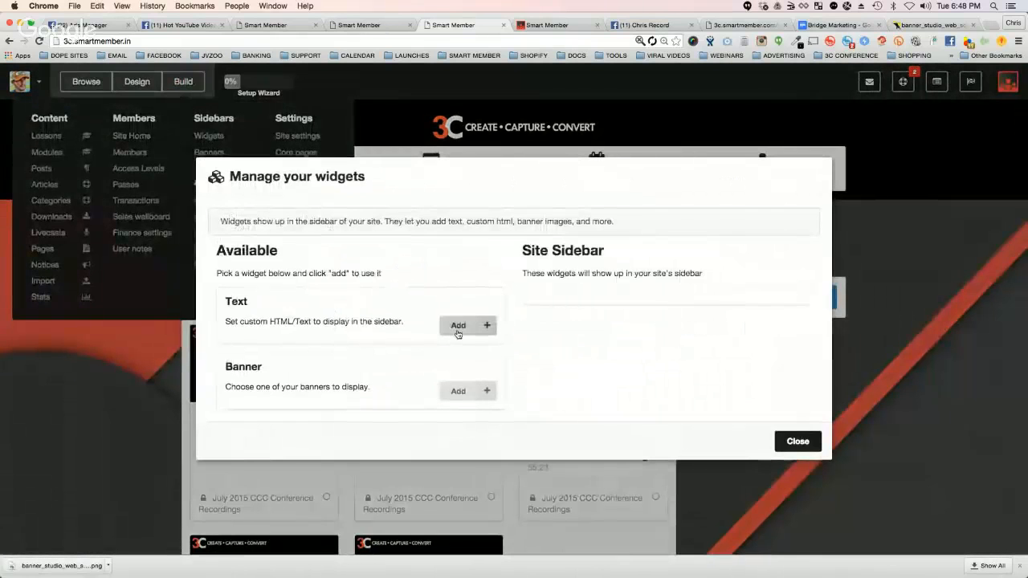
left_click(458, 331)
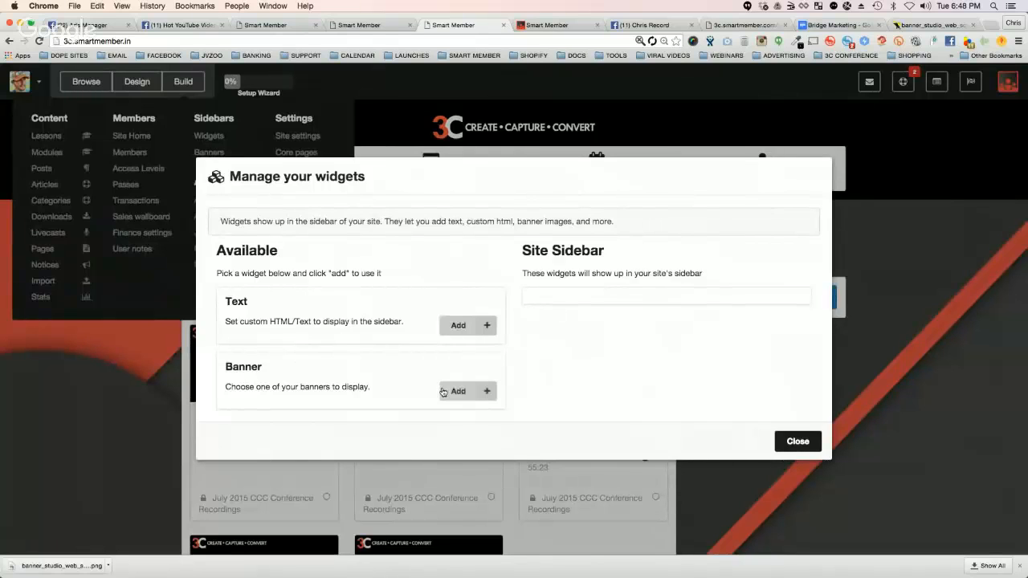
left_click(446, 391)
left_click(543, 311)
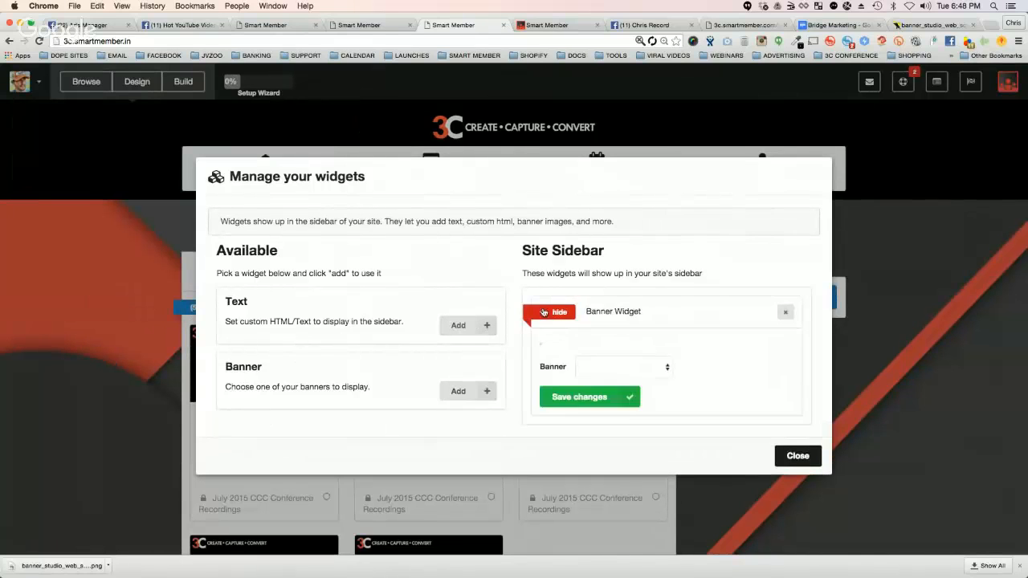
left_click(621, 360)
left_click(621, 369)
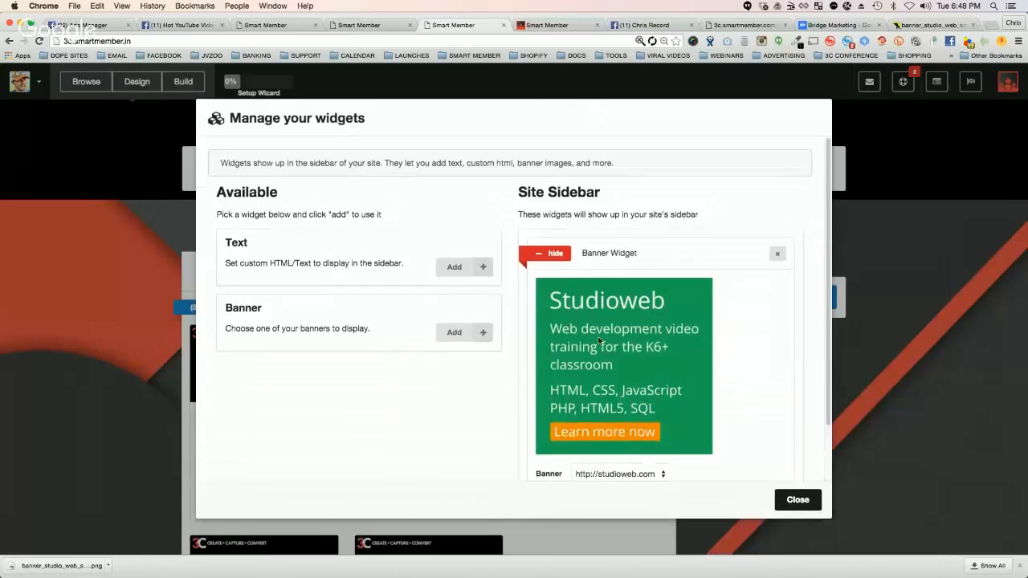
scroll(726, 433, "down", 2)
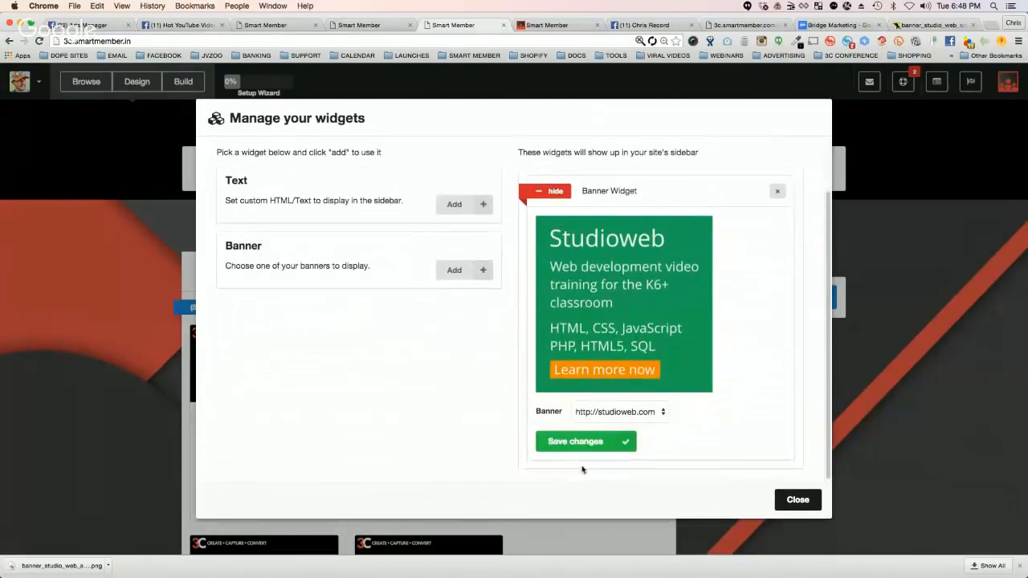
left_click(570, 441)
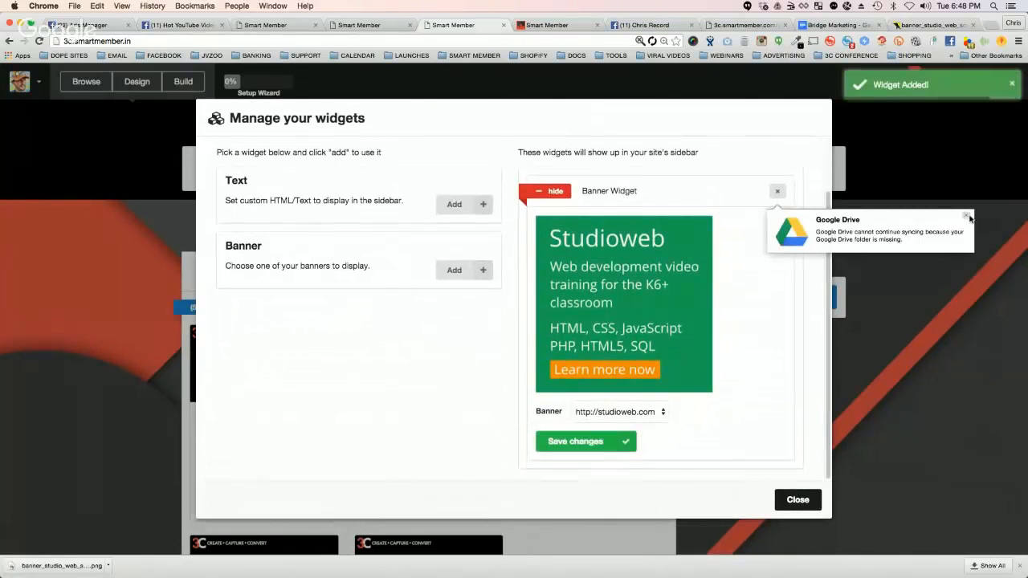
left_click(968, 217)
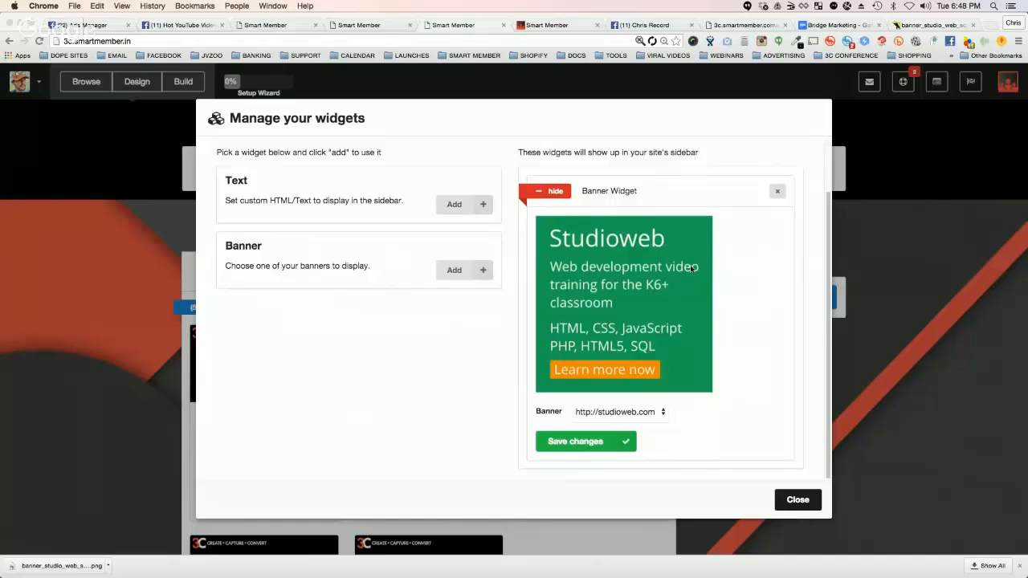
left_click(798, 500)
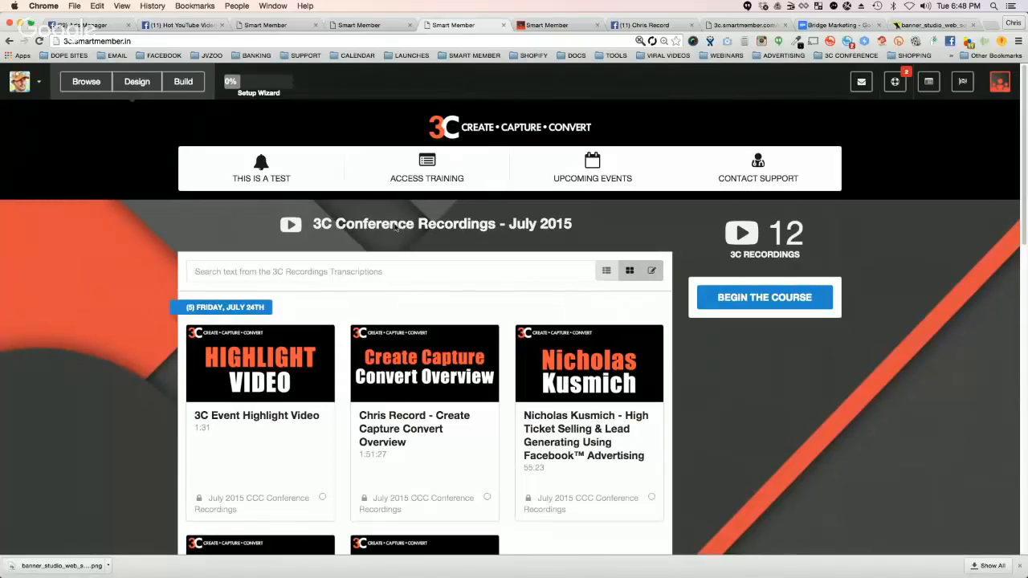
Step: Reload the site, test the link of the Studioweb sidebar banner and close the page it opens
left_click(38, 40)
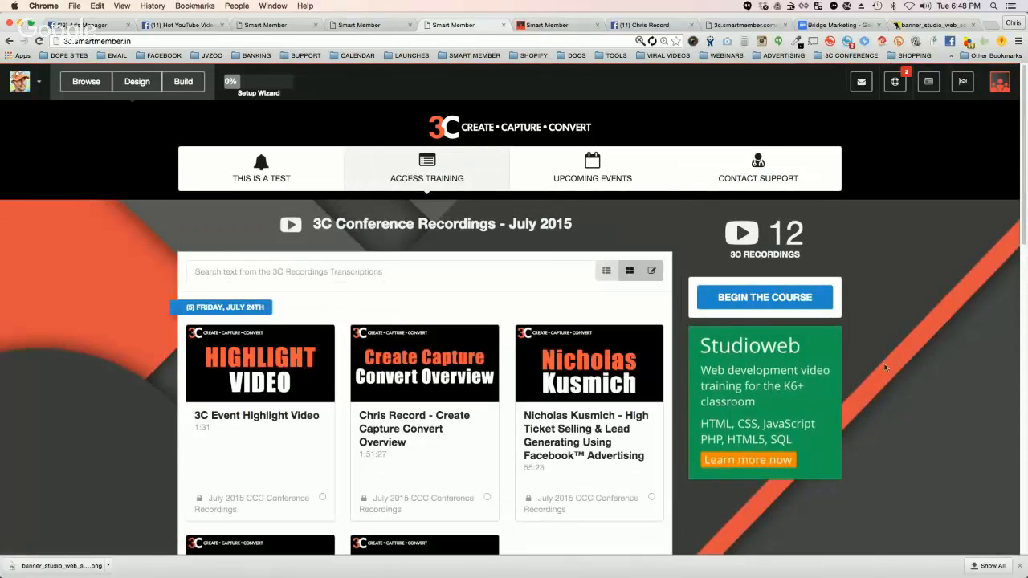
left_click(740, 391)
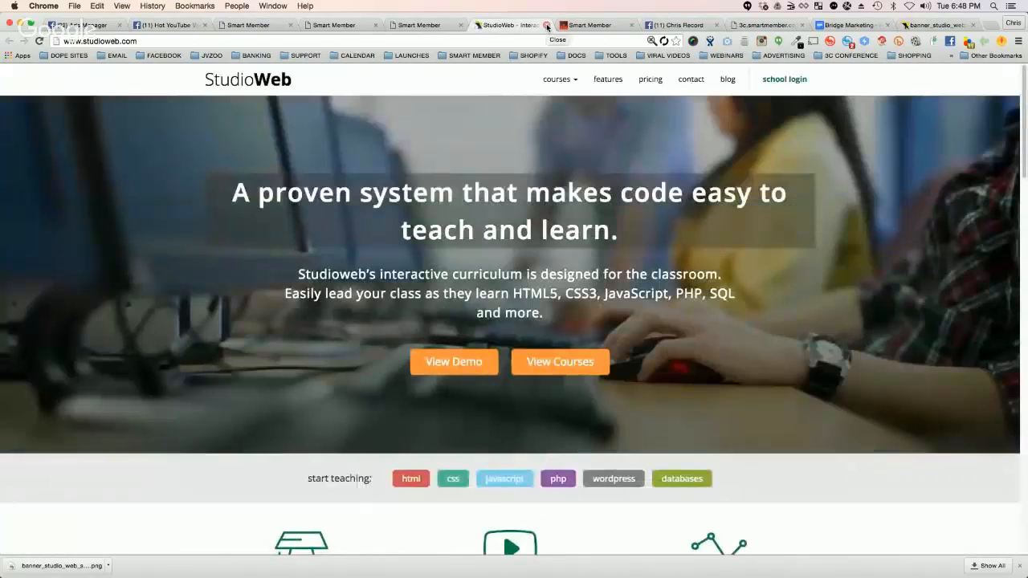
left_click(547, 26)
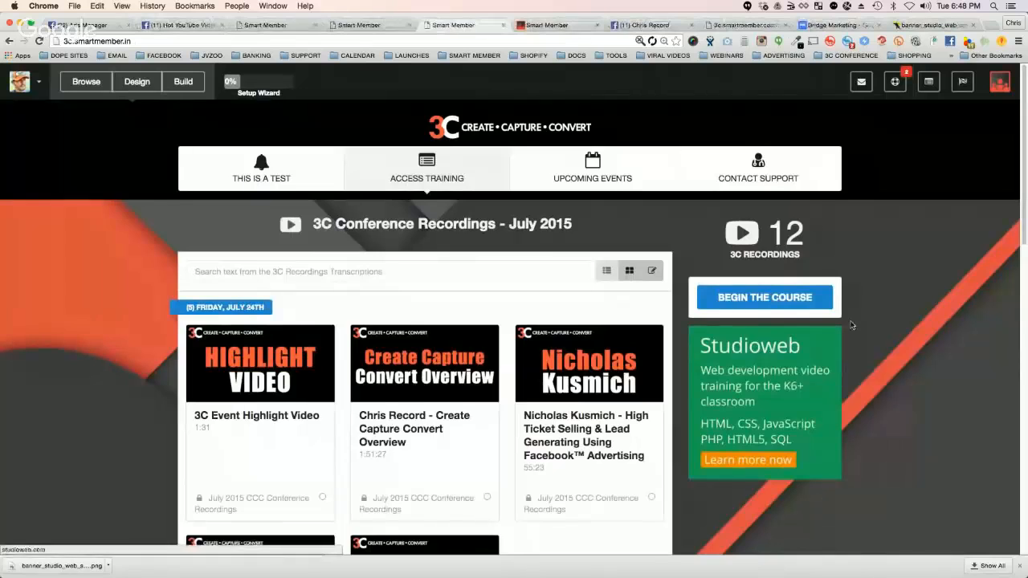
scroll(852, 325, "down", 3)
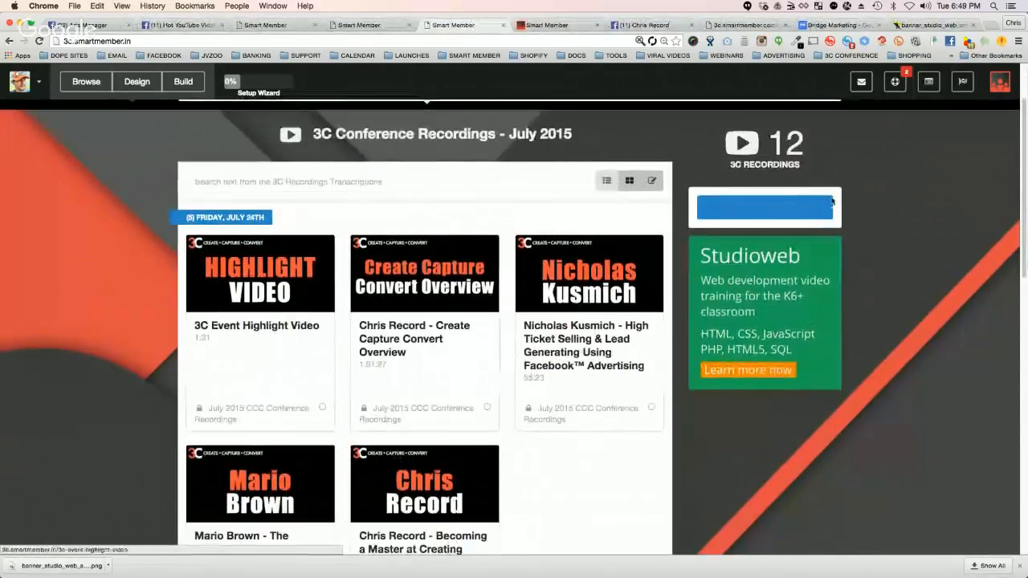
scroll(852, 287, "up", 3)
scroll(852, 288, "down", 2)
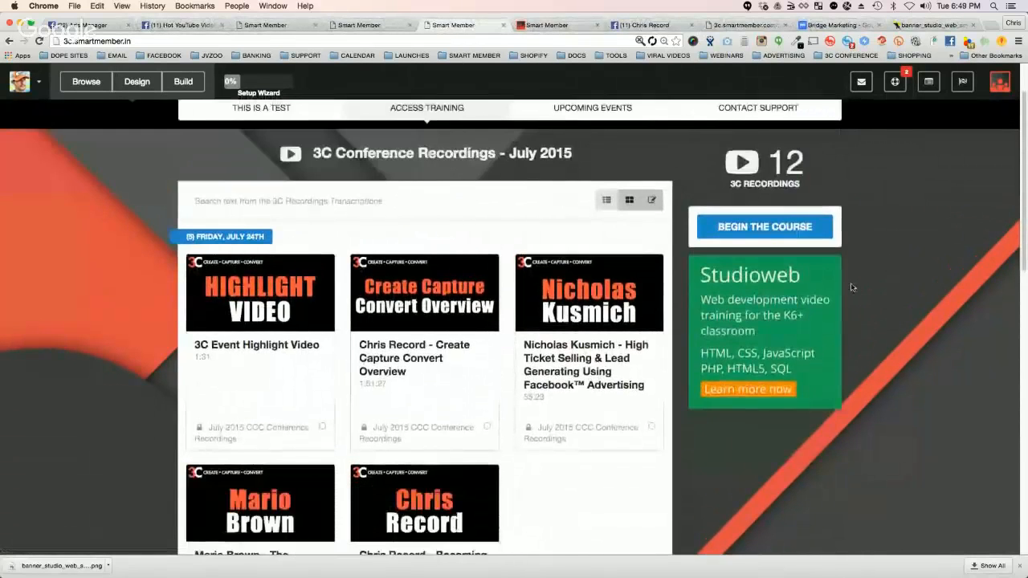
scroll(852, 288, "up", 2)
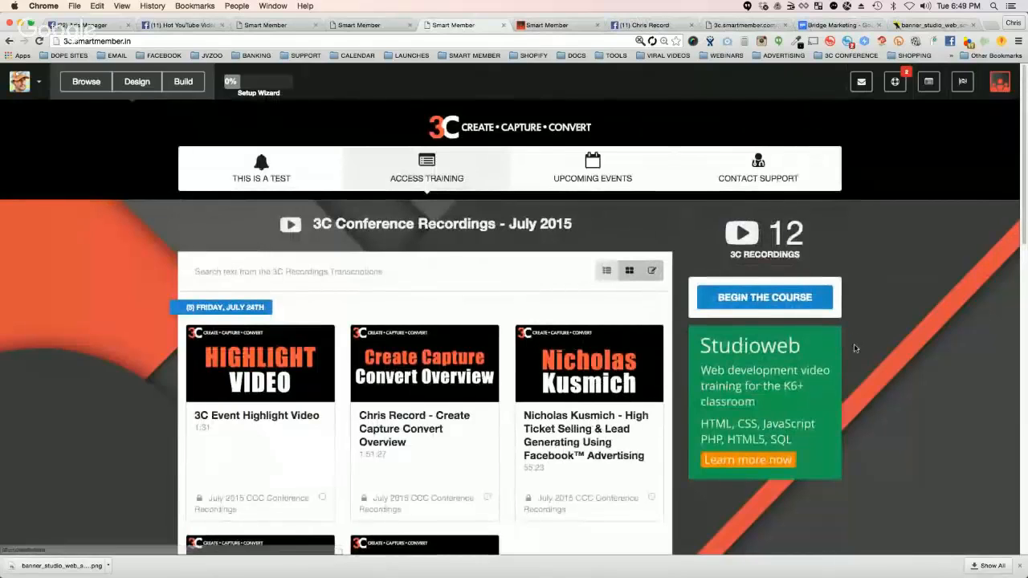
left_click(347, 25)
left_click(449, 25)
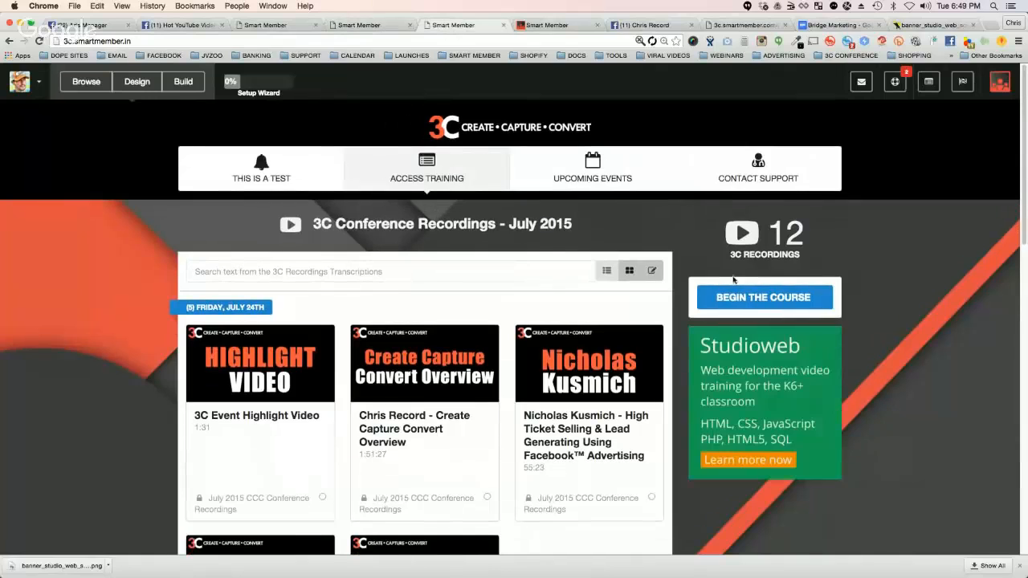
Step: Open the general site settings, look over the available setting groups and close them
left_click(184, 82)
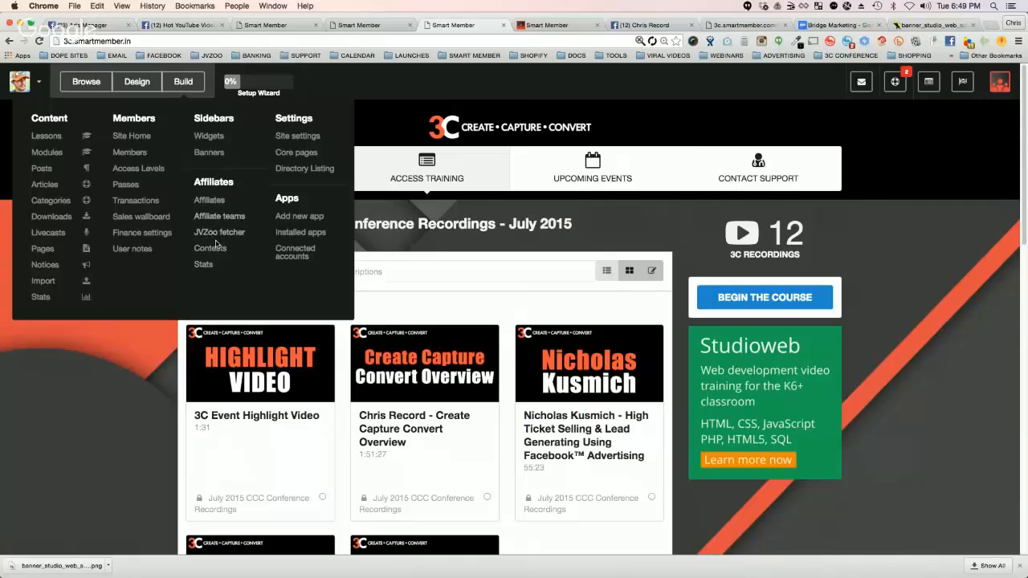
left_click(294, 137)
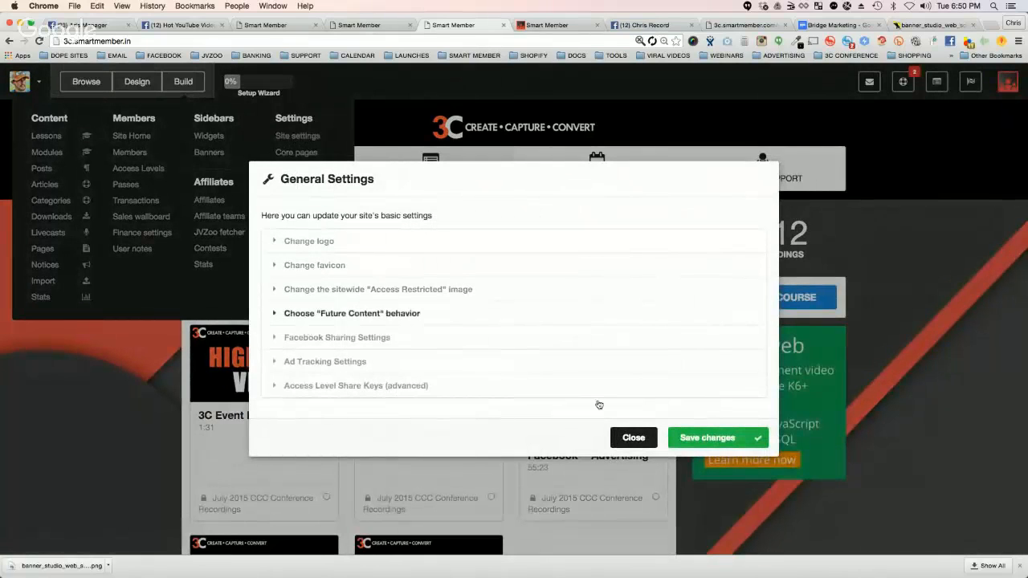
left_click(632, 437)
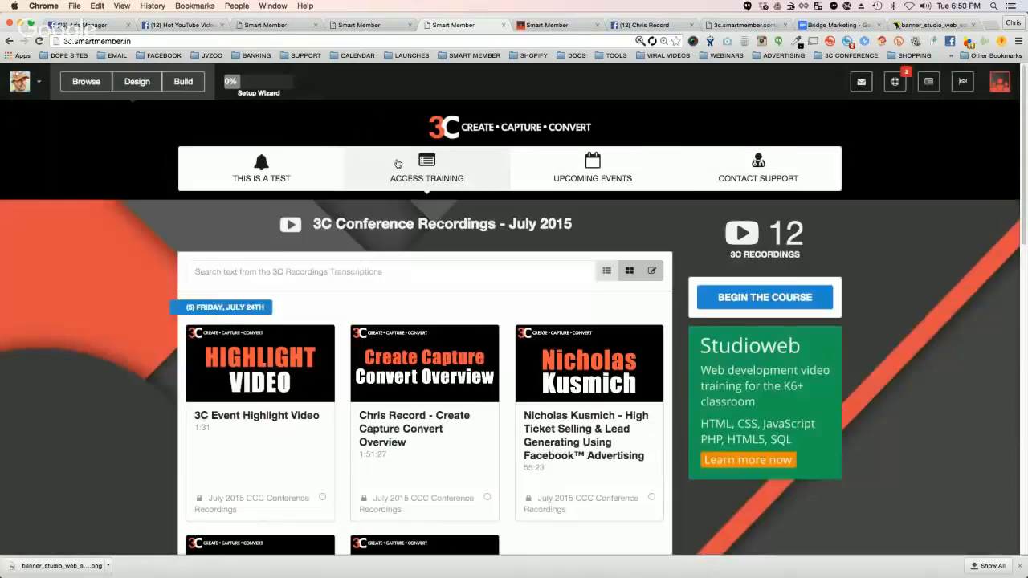
Step: Set the Syllabus core page's format to List View, save the change and close the core pages
left_click(183, 81)
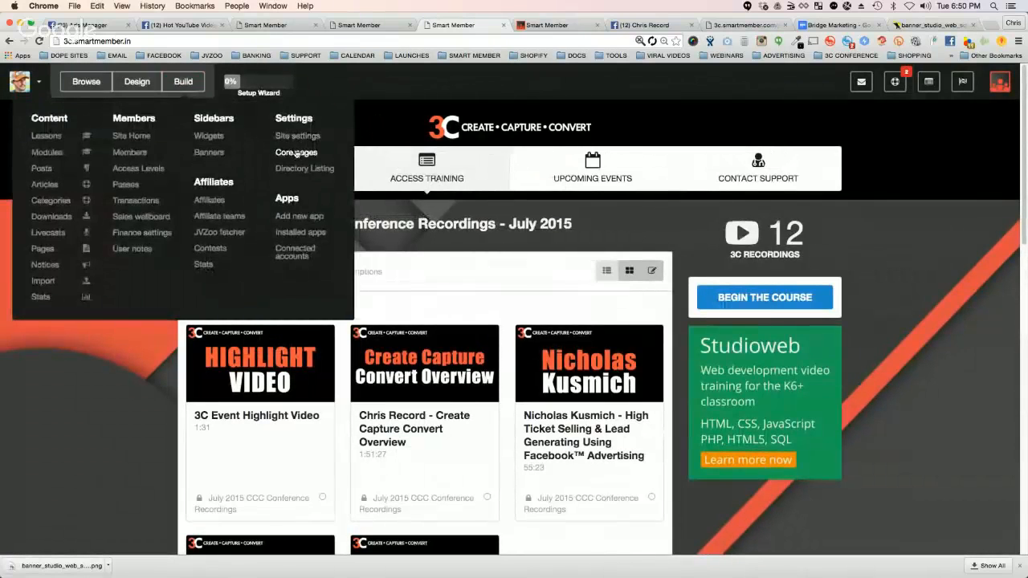
left_click(296, 153)
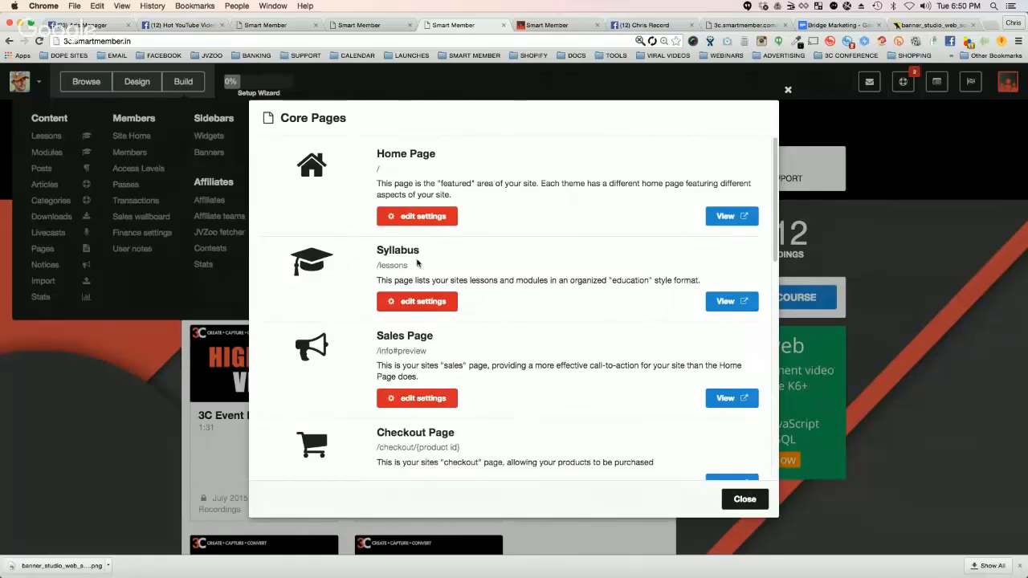
left_click(402, 300)
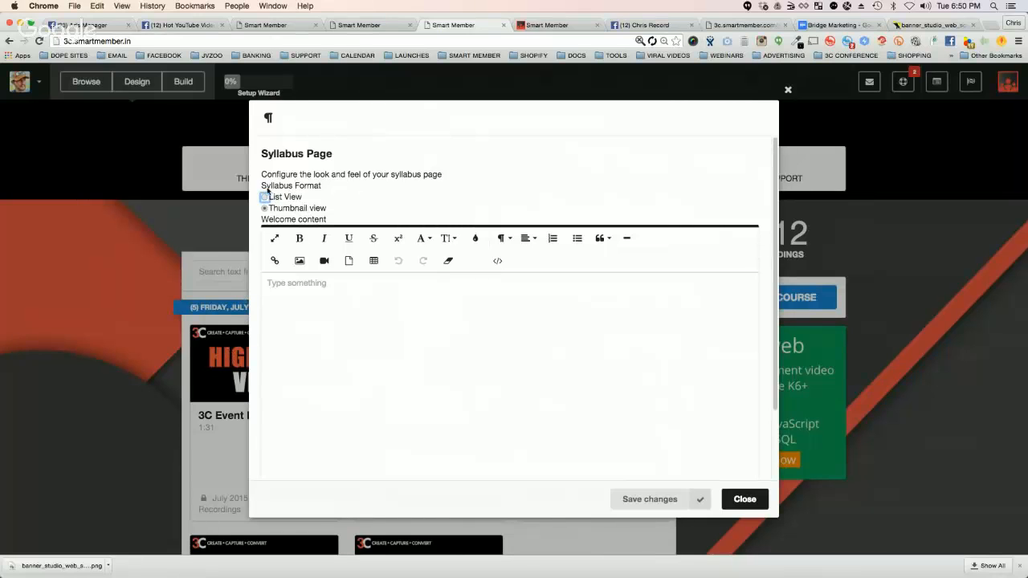
left_click(264, 198)
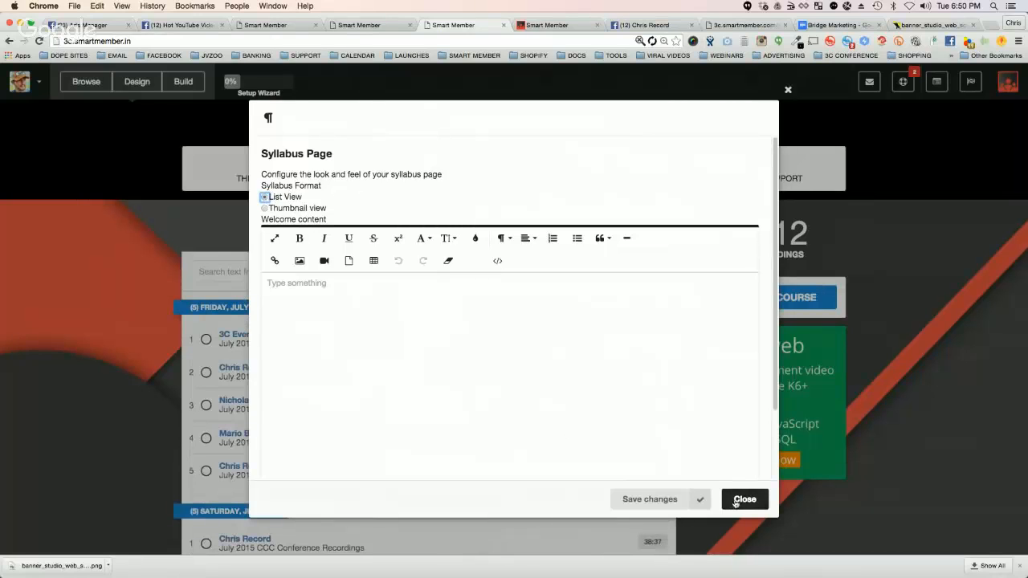
left_click(710, 498)
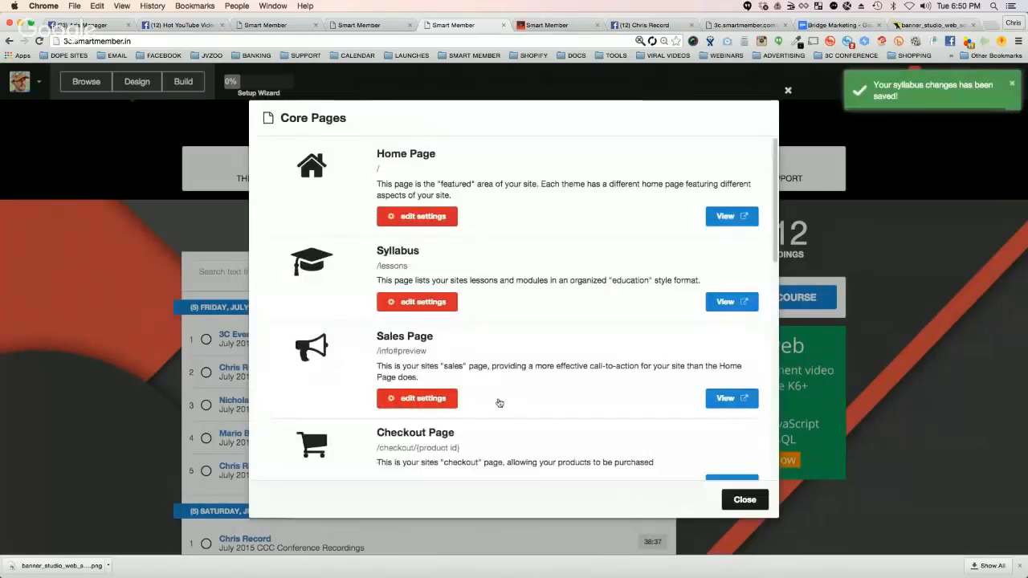
left_click(744, 499)
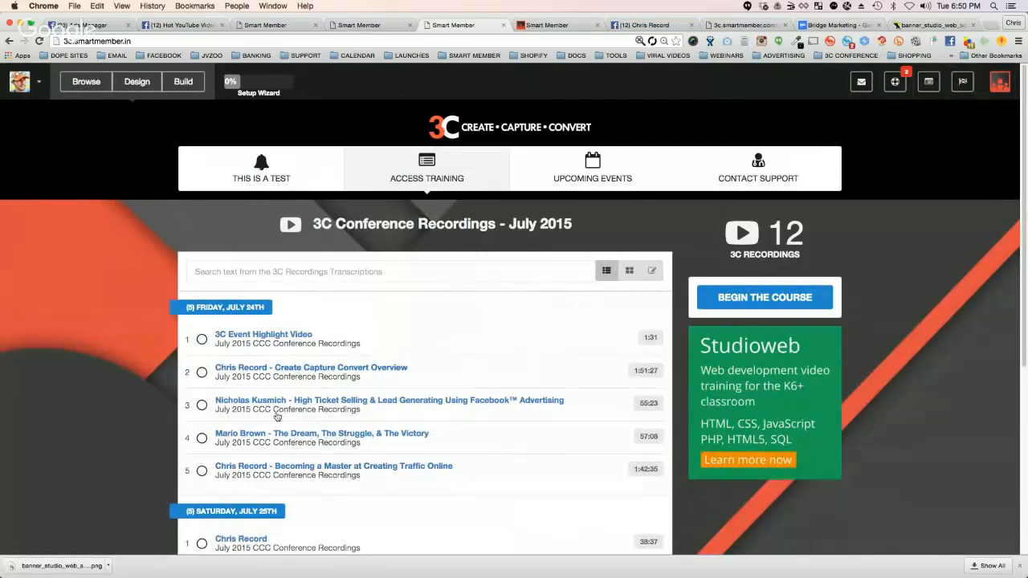
Step: Reopen the Syllabus core page settings and set the syllabus format to Thumbnail view
left_click(183, 82)
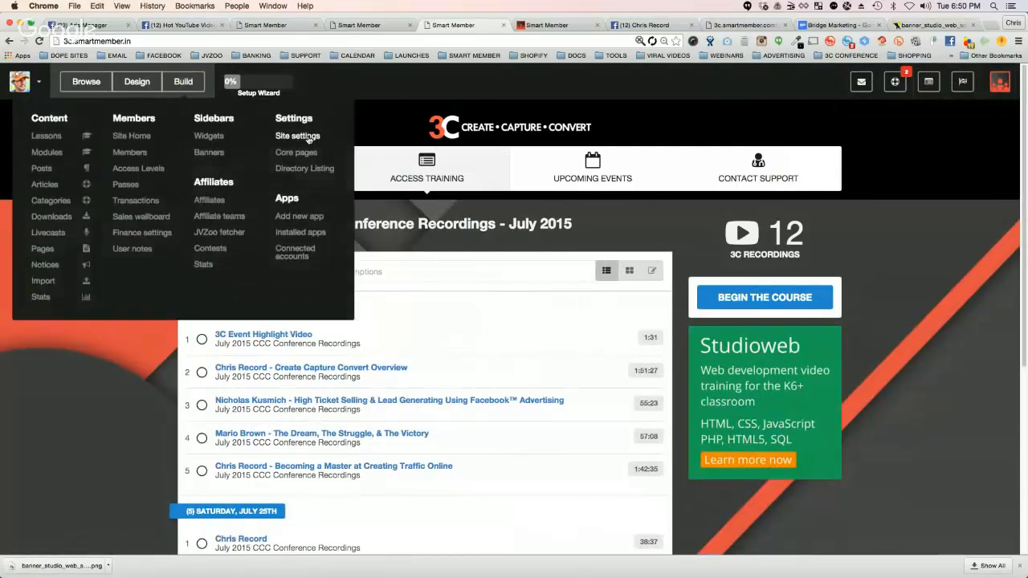
left_click(303, 151)
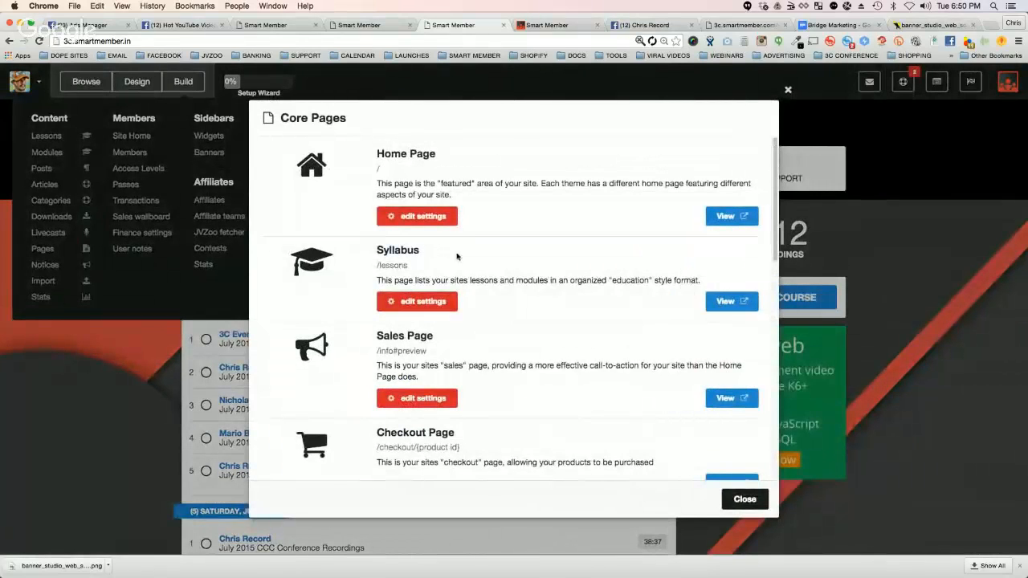
left_click(413, 304)
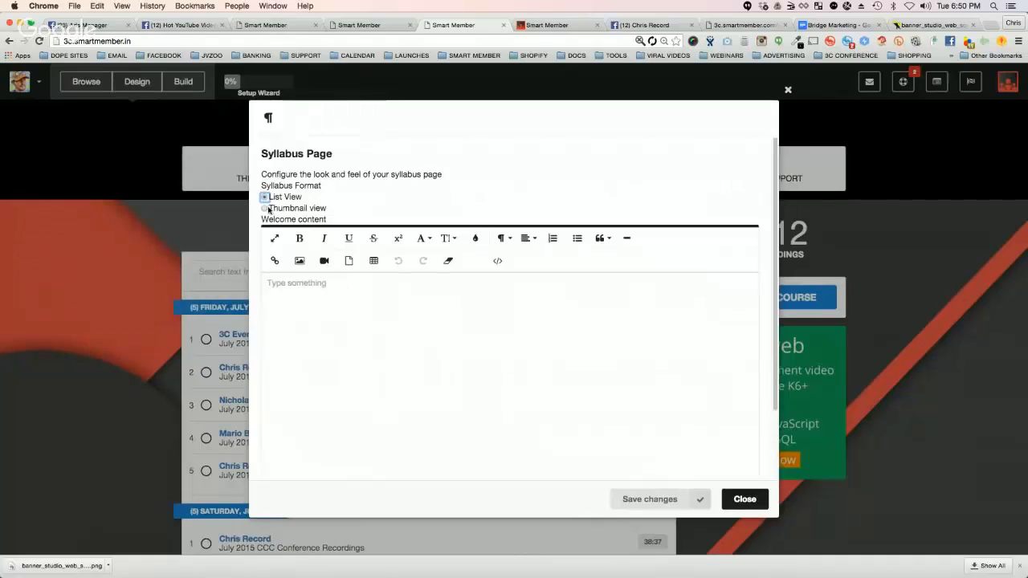
left_click(265, 209)
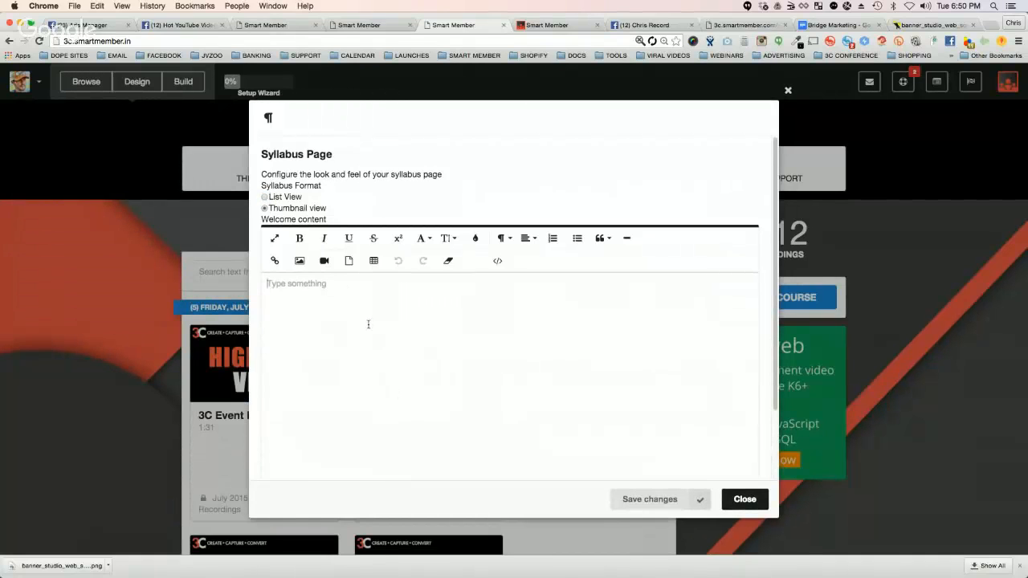
Step: Enter "WELCOME TO ALL THE NEW MEMBERS!" as the syllabus welcome content, save it and check the text on the site page
type("Welco")
key("BackSpace")
key("BackSpace")
key("BackSpace")
key("BackSpace")
key("BackSpace")
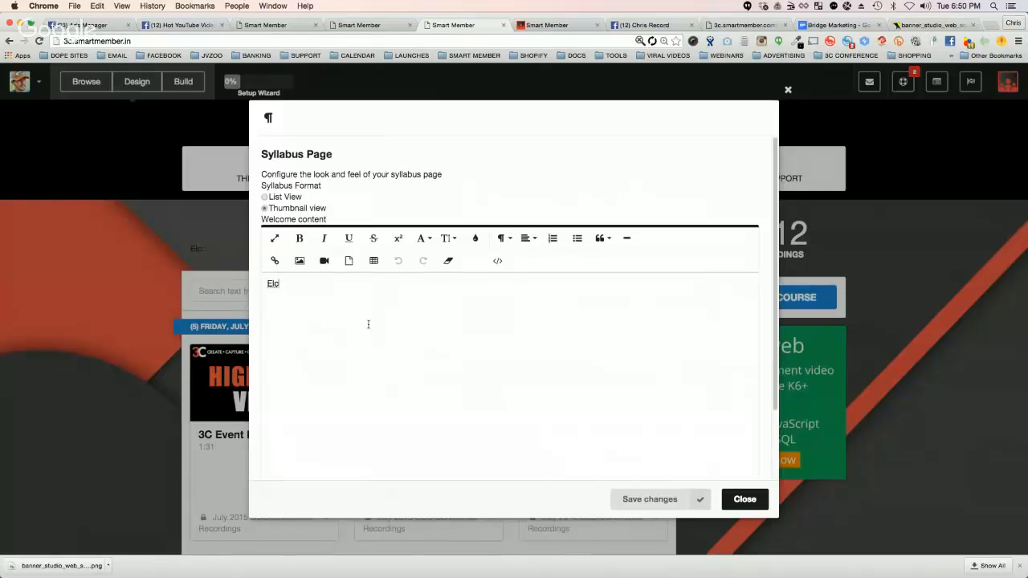
type("WELCOME TO ALL")
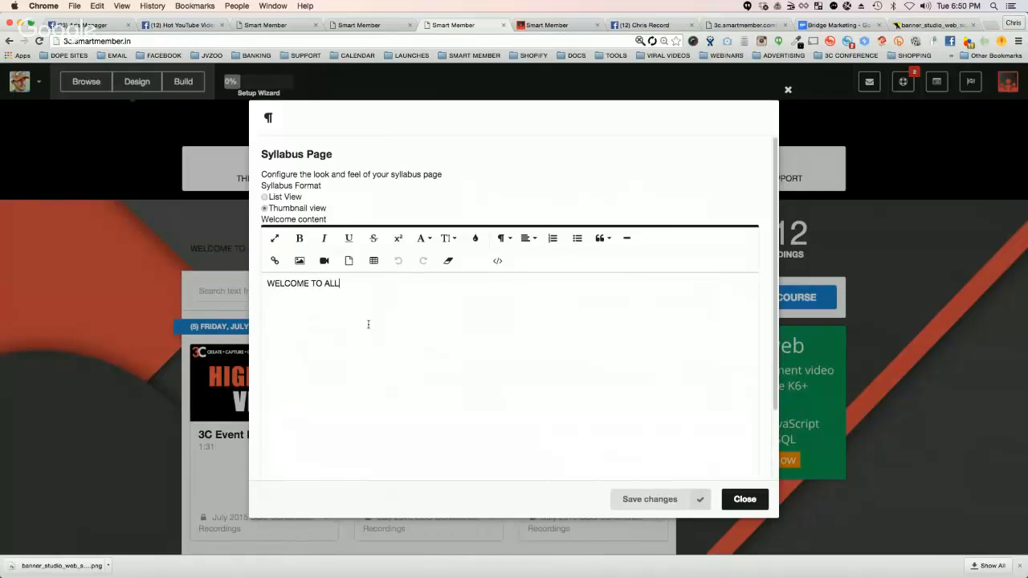
type(" THE NEW MEMBERS!")
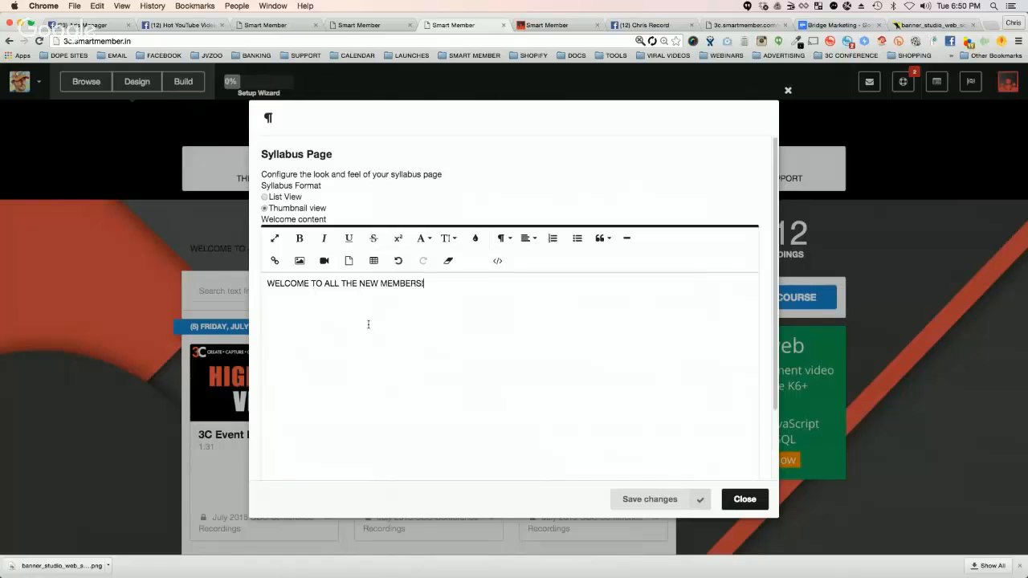
left_click(650, 500)
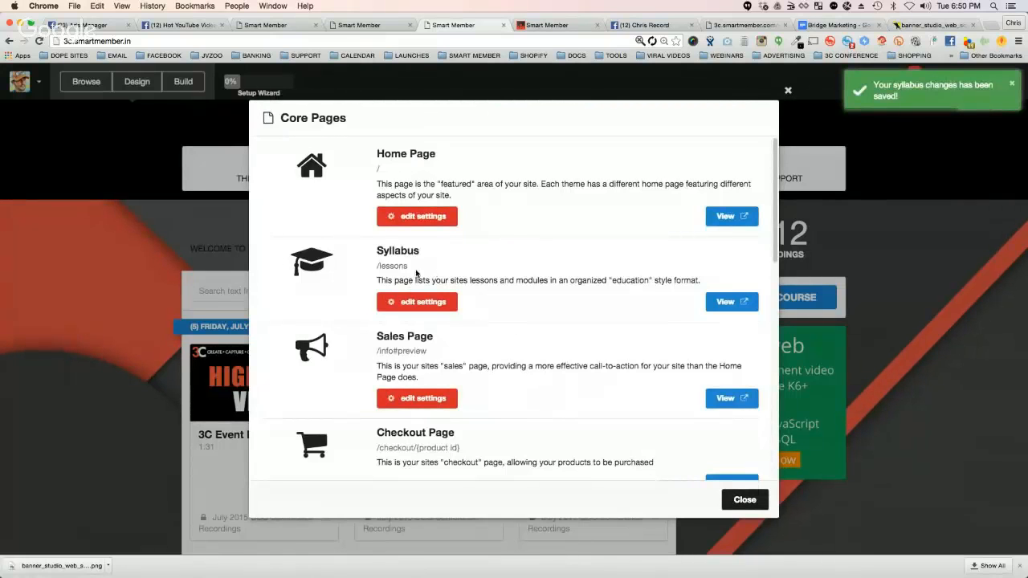
left_click(745, 499)
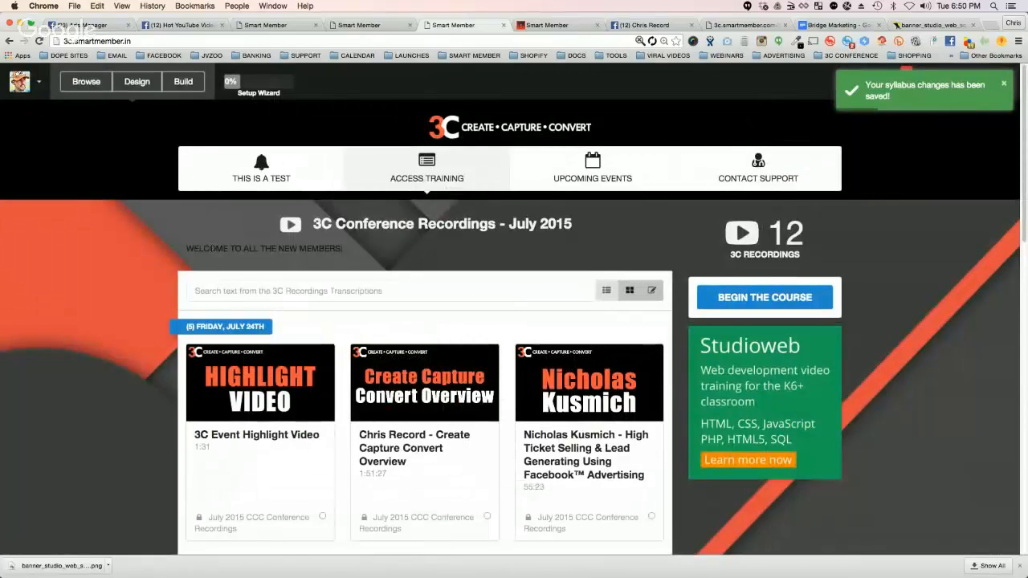
triple_click(237, 249)
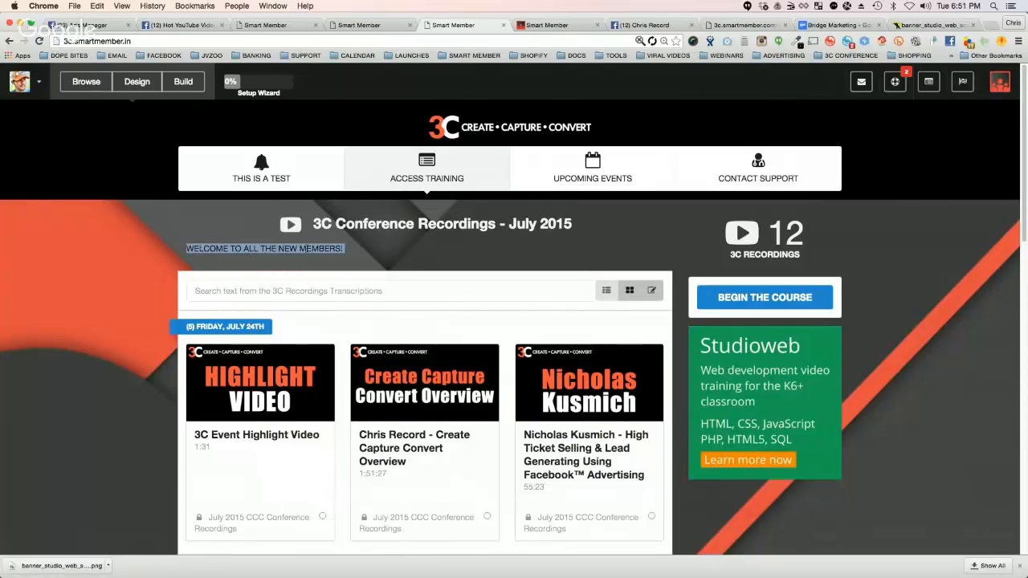
left_click(186, 246)
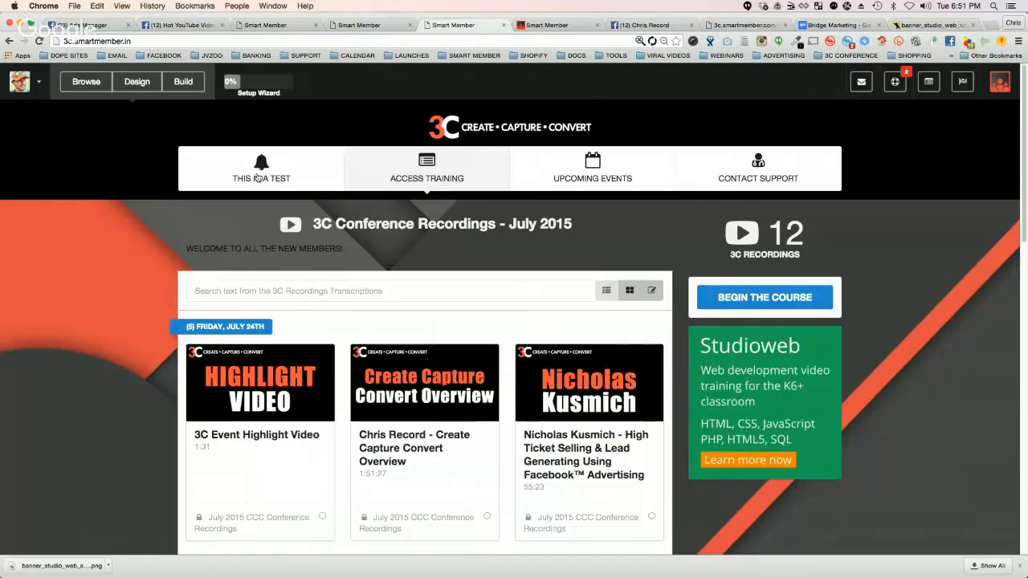
left_click(186, 83)
left_click(297, 153)
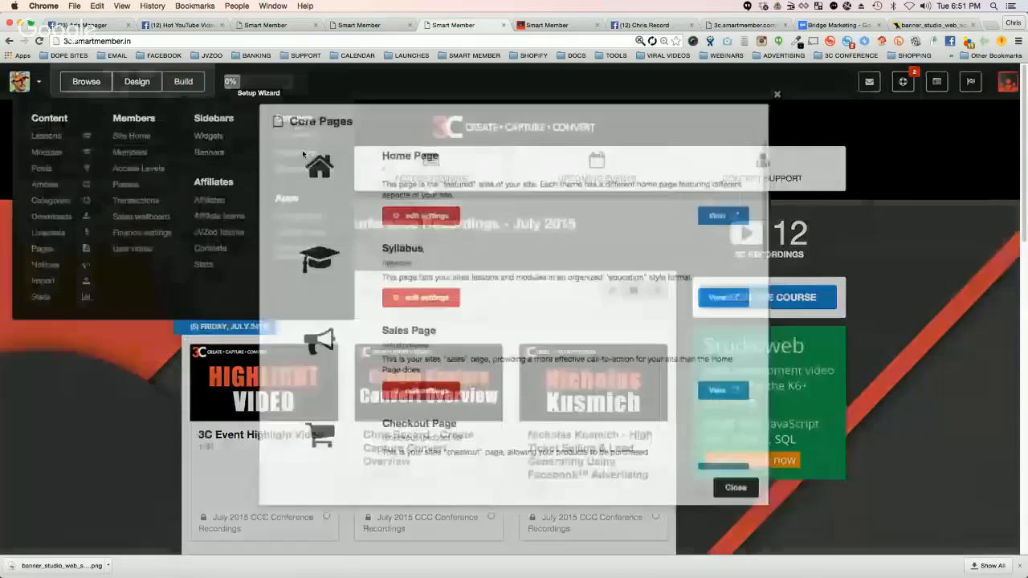
left_click(413, 303)
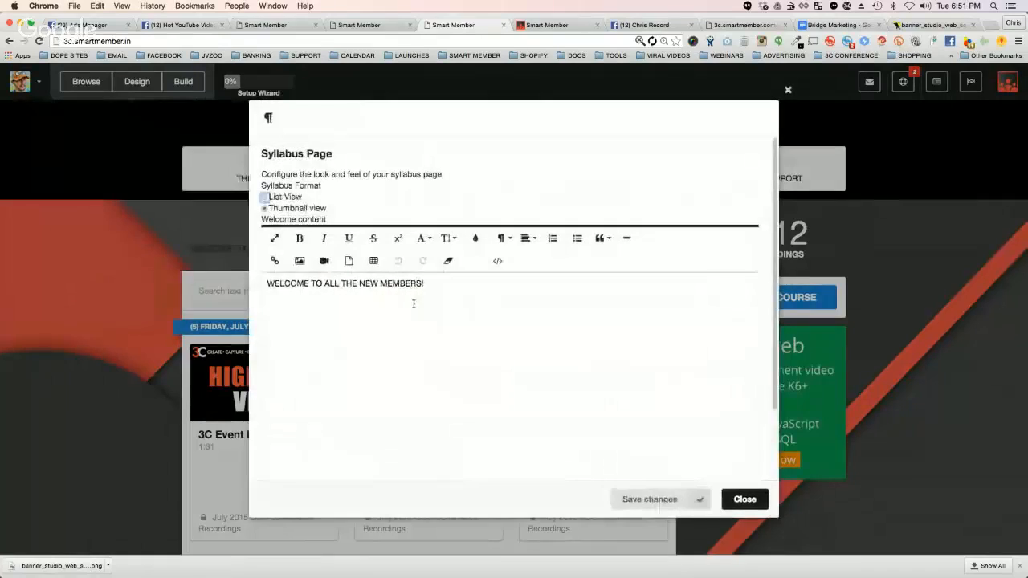
left_click_drag(455, 286, 220, 277)
left_click(220, 277)
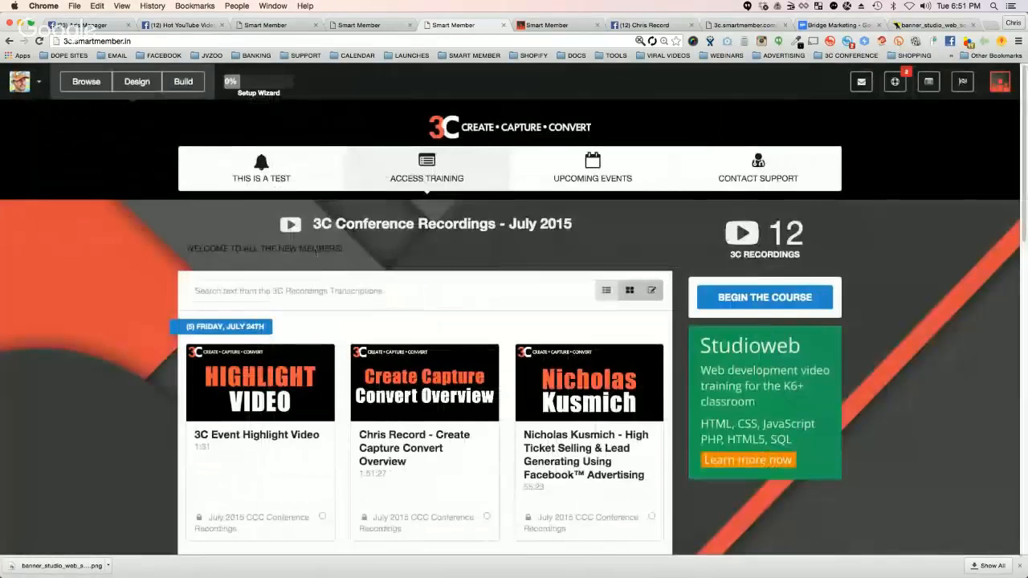
Step: Open the Syllabus core page settings and format the welcome text as a large heading
left_click(191, 83)
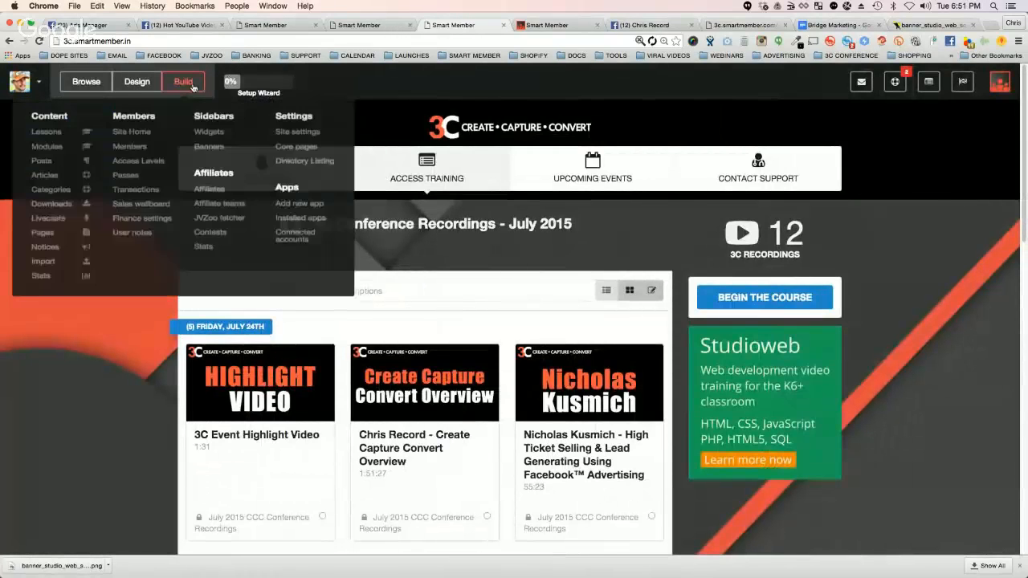
left_click(296, 147)
left_click(440, 294)
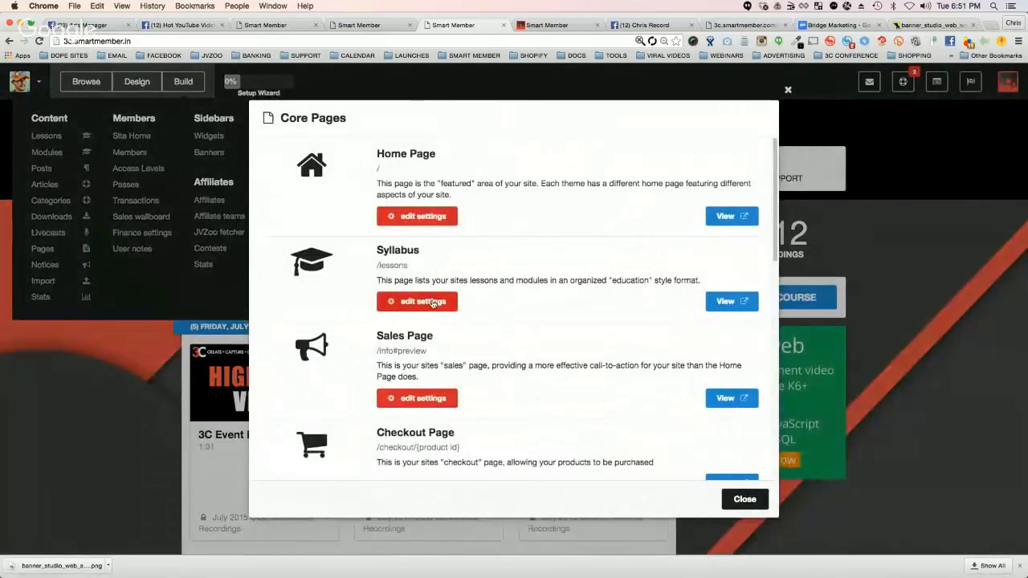
double_click(409, 283)
triple_click(412, 283)
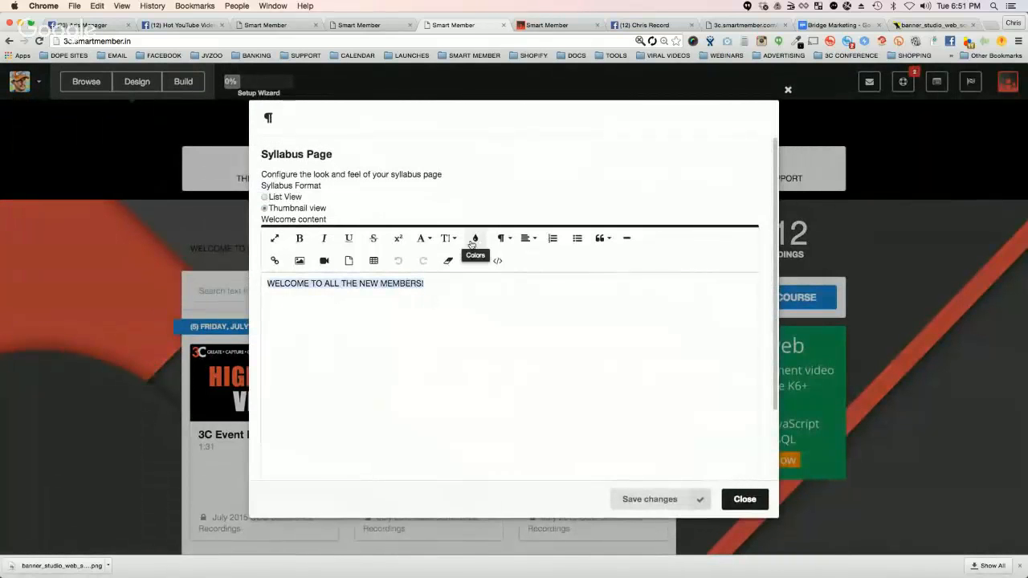
left_click(501, 238)
left_click(530, 284)
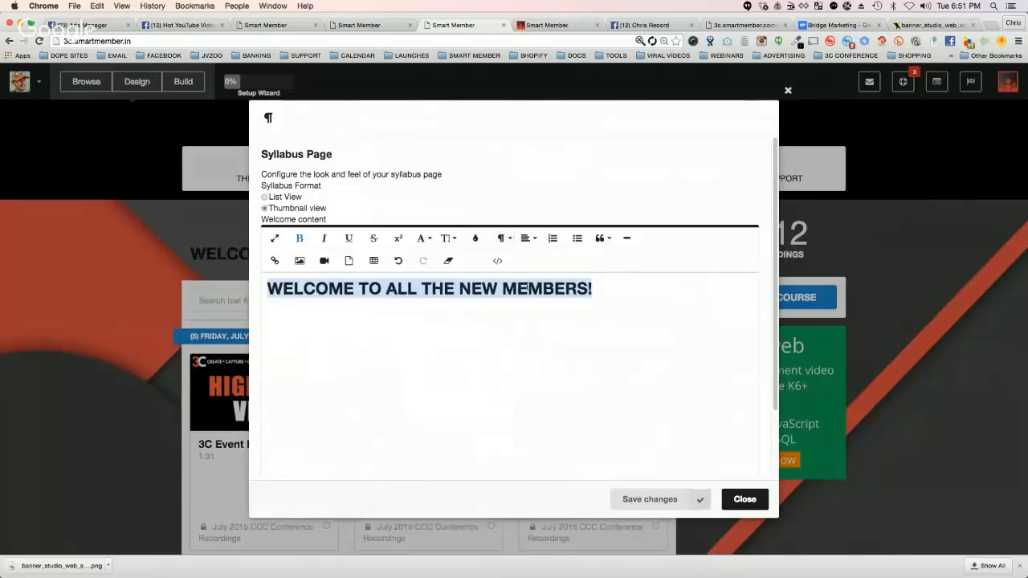
left_click(526, 237)
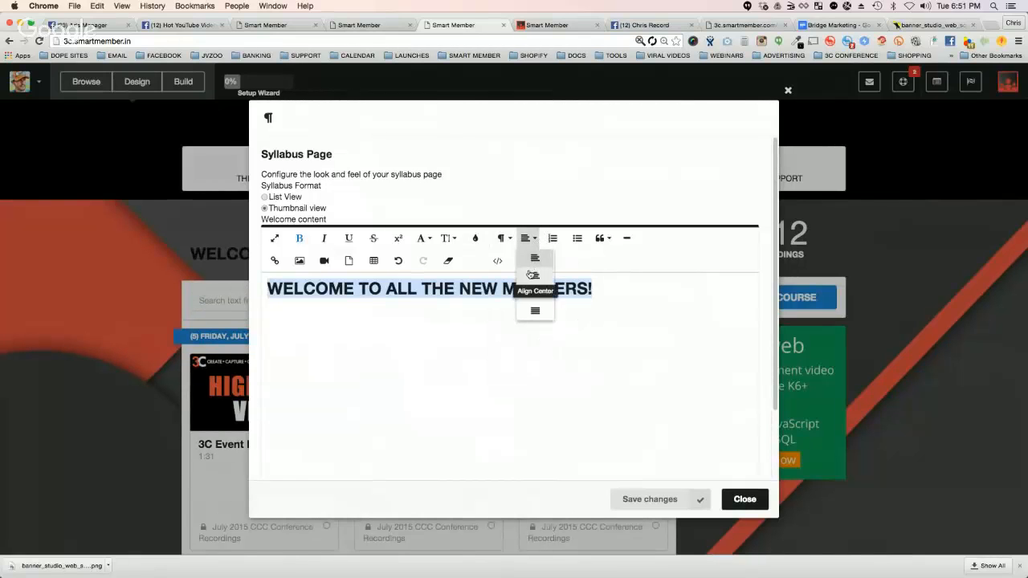
left_click(417, 336)
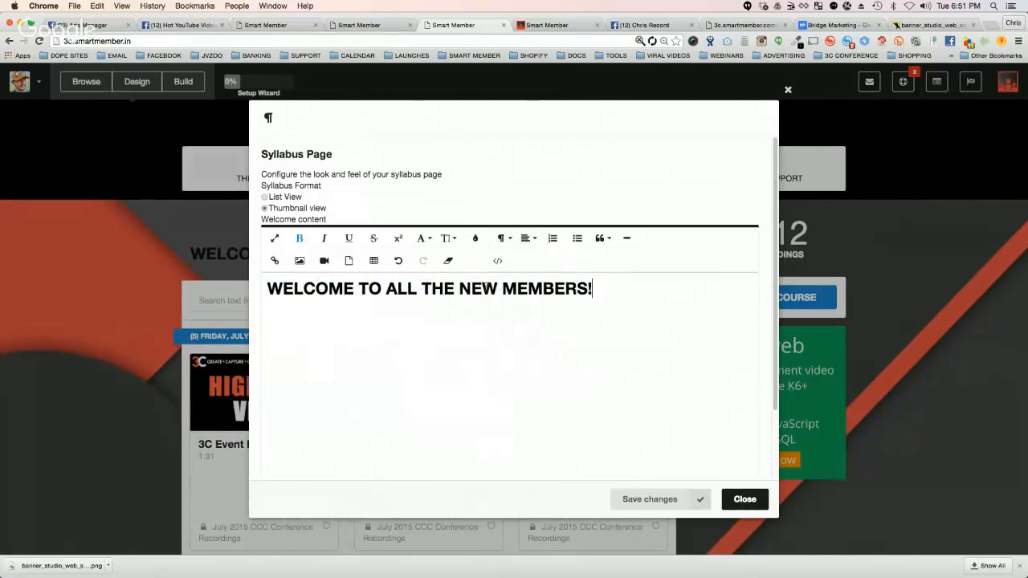
Step: Try a yellow background colour on the welcome heading, then clear the background colour
triple_click(486, 288)
left_click(475, 238)
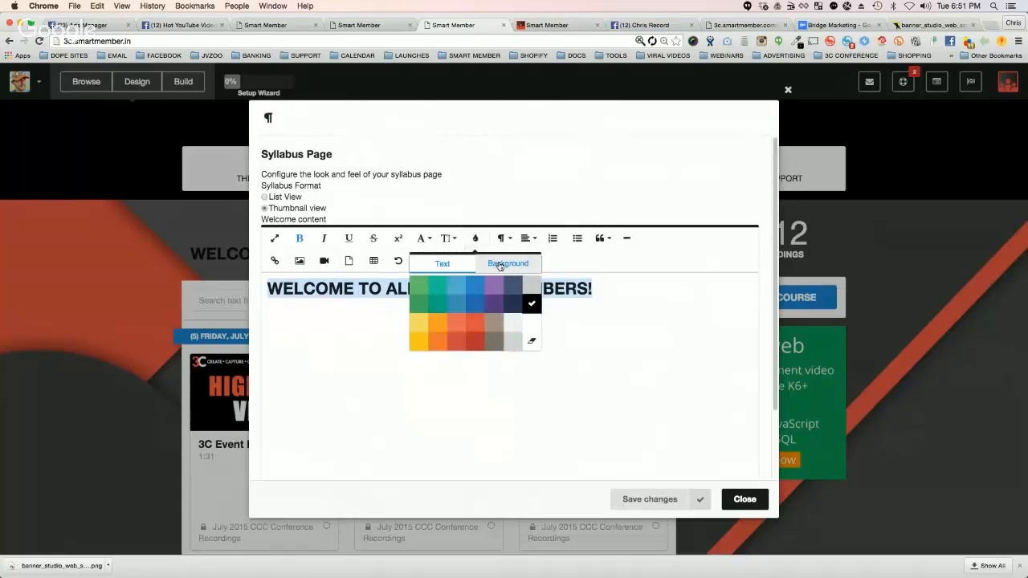
left_click(500, 265)
left_click(423, 328)
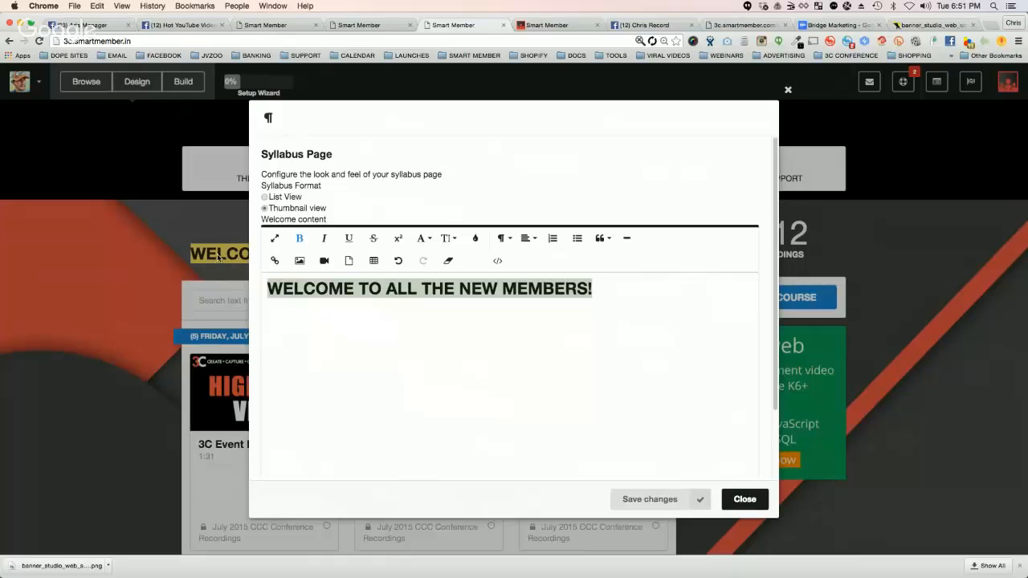
left_click(475, 238)
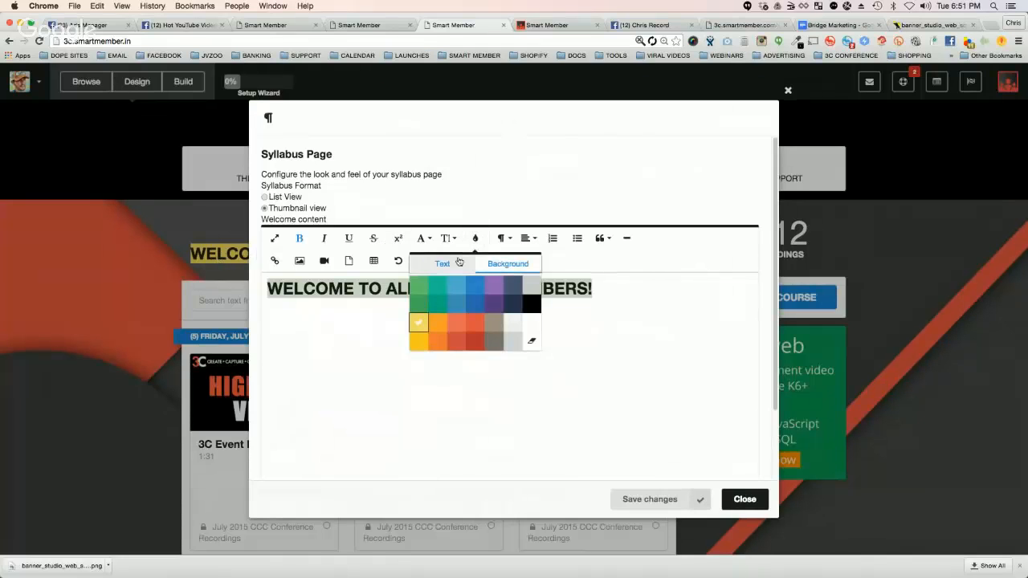
left_click(531, 341)
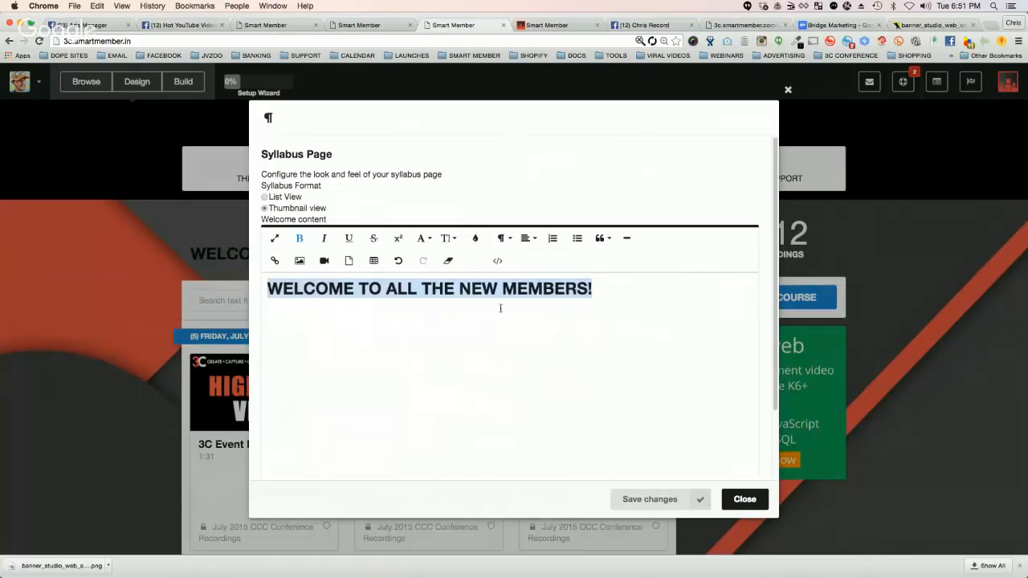
left_click(479, 307)
Step: Try green as the welcome heading's text colour, then change the text to white
triple_click(481, 288)
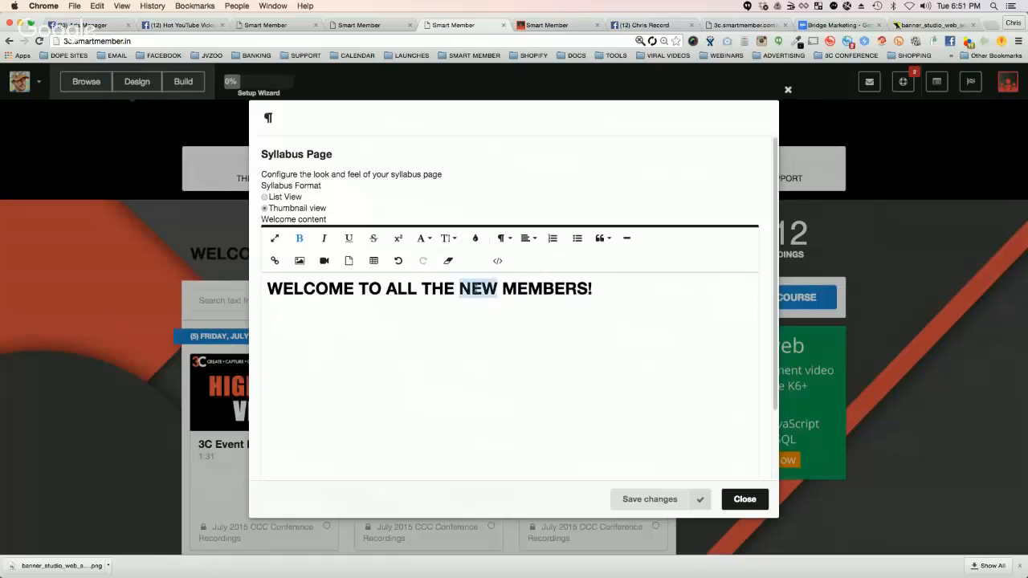
left_click(477, 240)
left_click(438, 264)
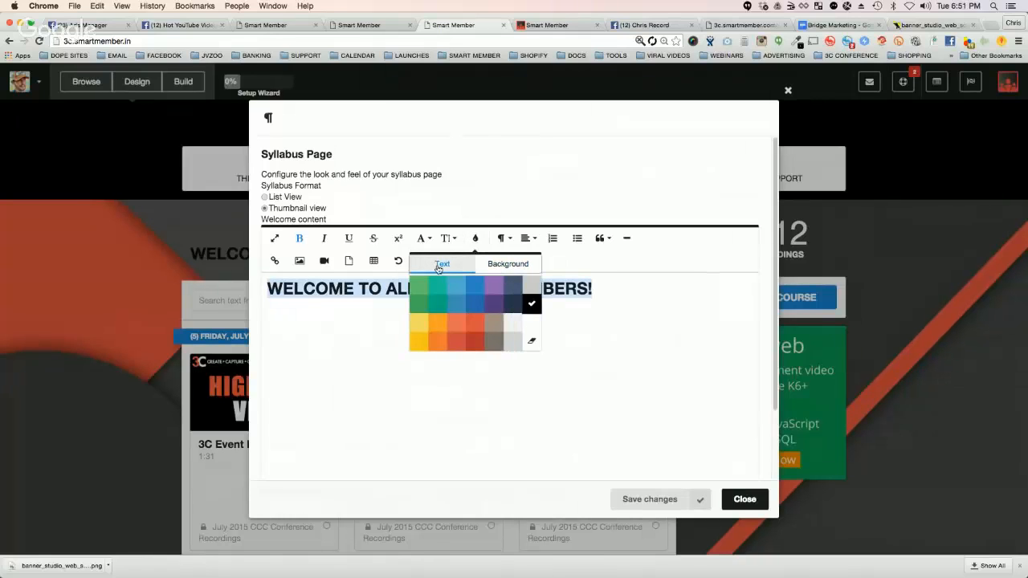
left_click(419, 286)
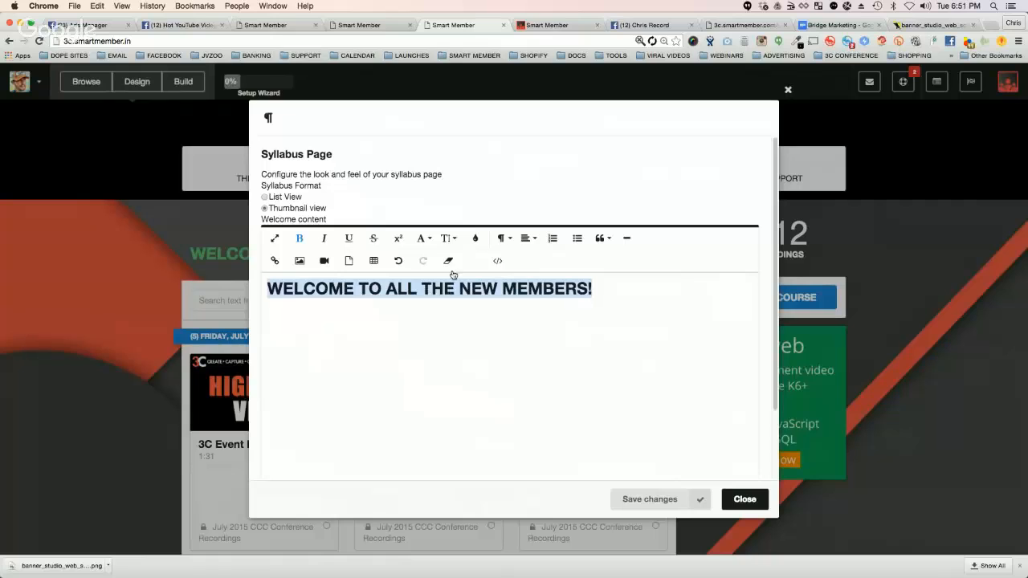
left_click(477, 238)
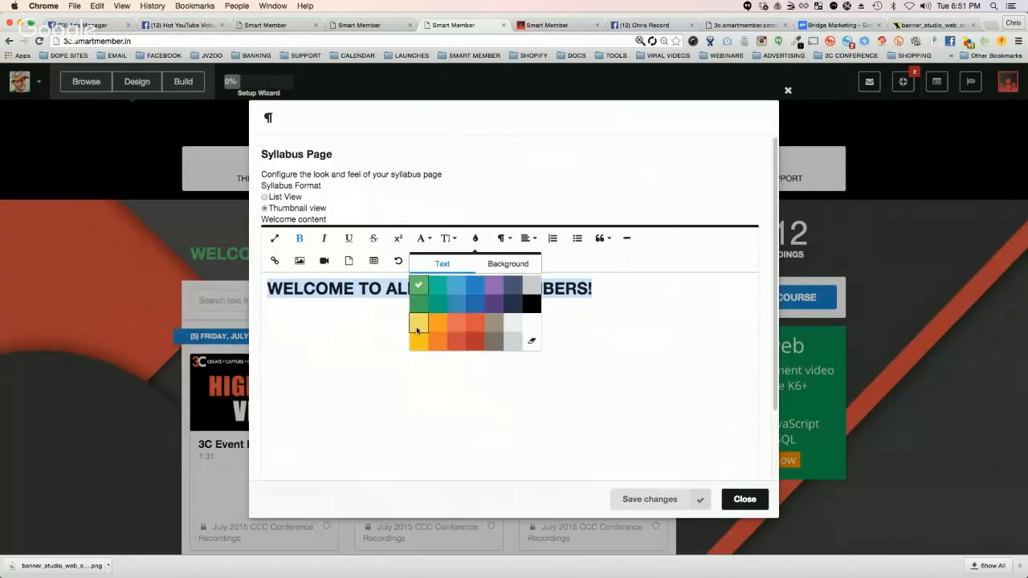
left_click(530, 324)
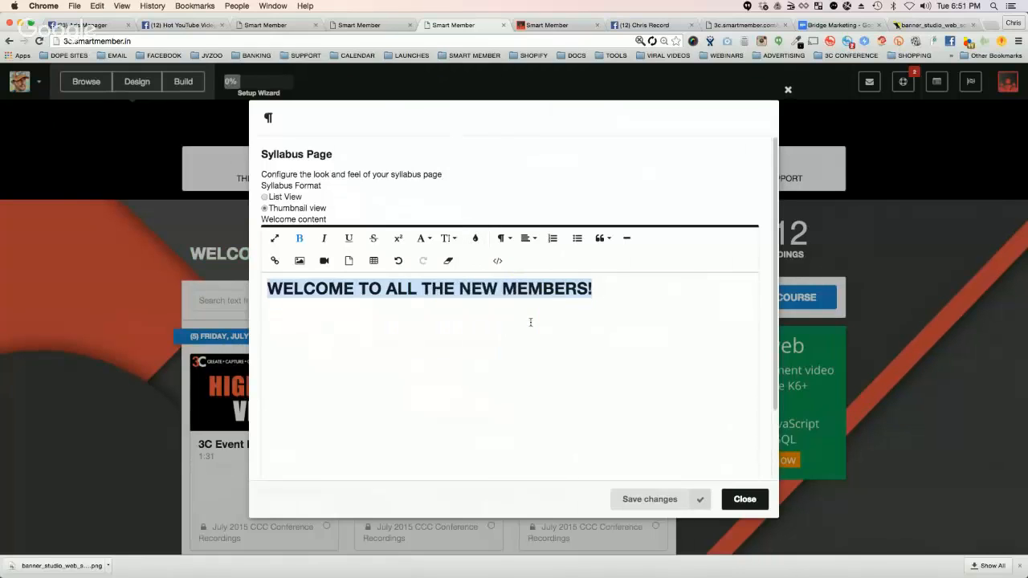
Step: Save the white welcome heading in the Syllabus page settings and return to the site page to check it
left_click(535, 397)
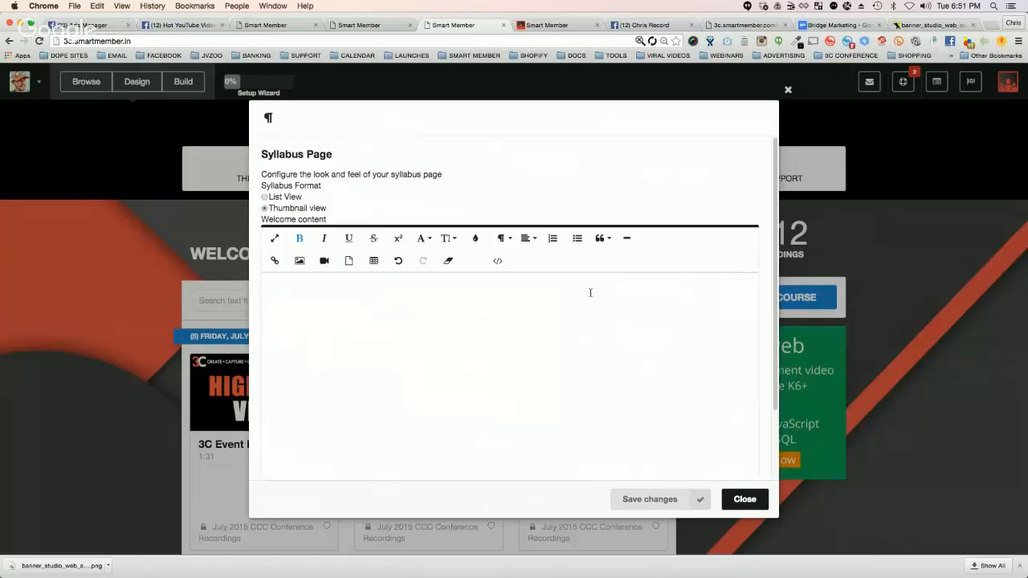
left_click(649, 499)
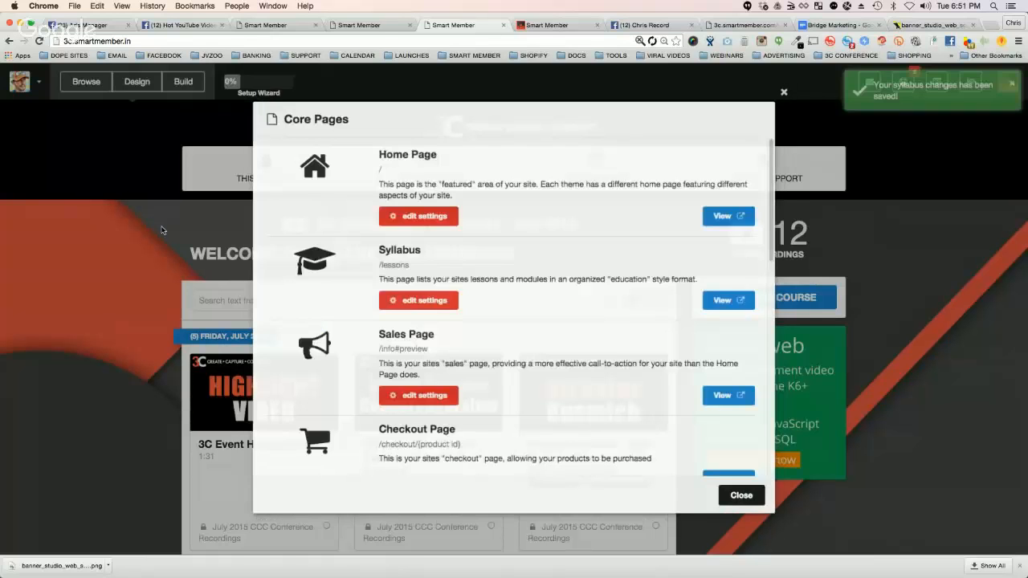
left_click(743, 498)
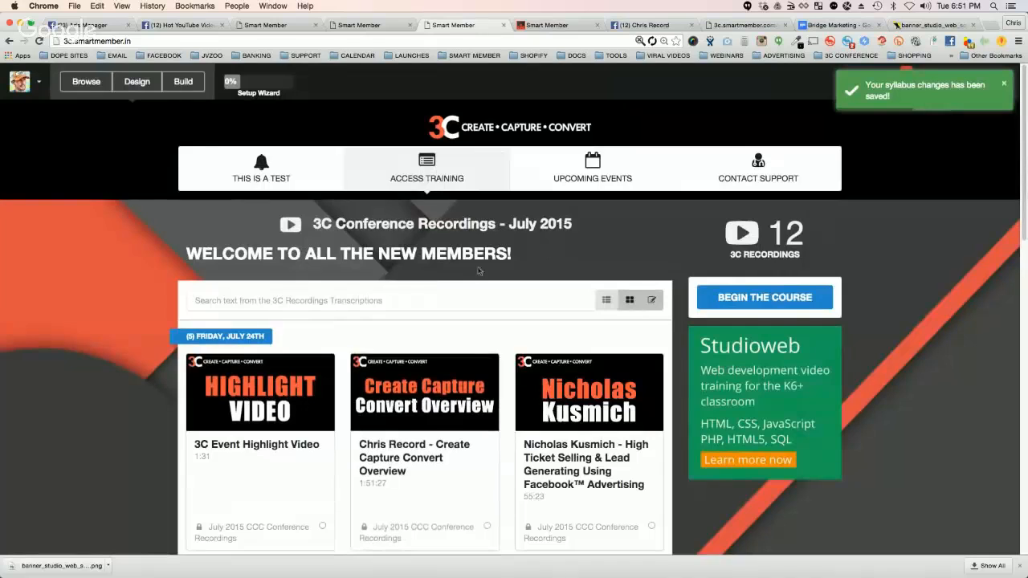
Step: Open the Sales Page settings from the core pages list, view the Sales Page Builder options and close them without changes
left_click(182, 81)
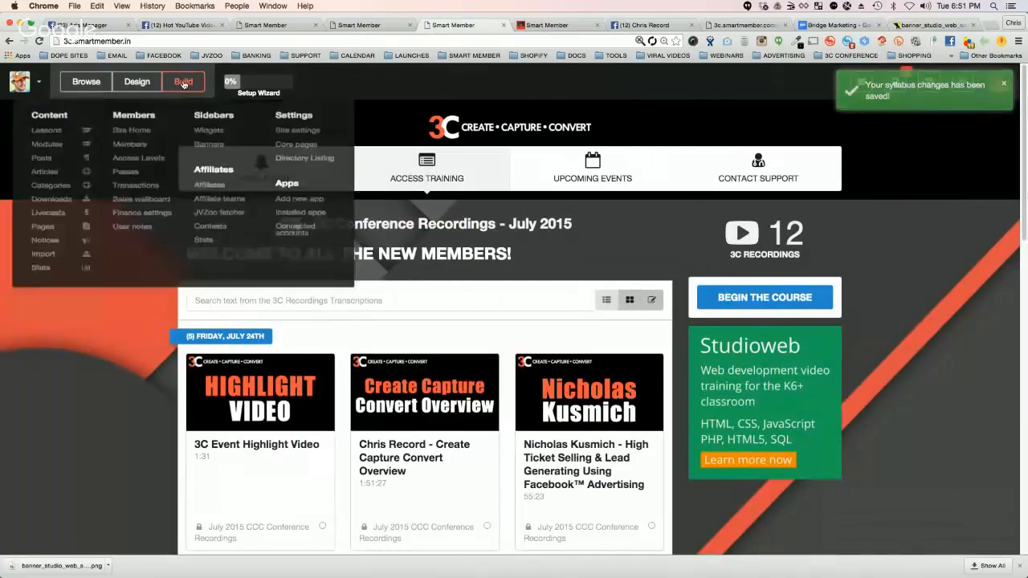
left_click(300, 153)
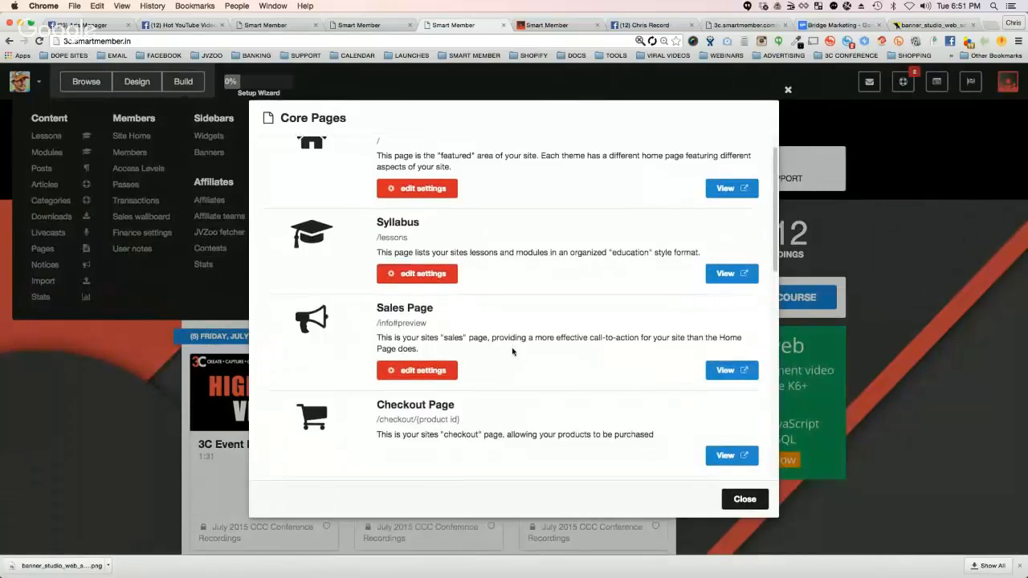
scroll(509, 351, "down", 1)
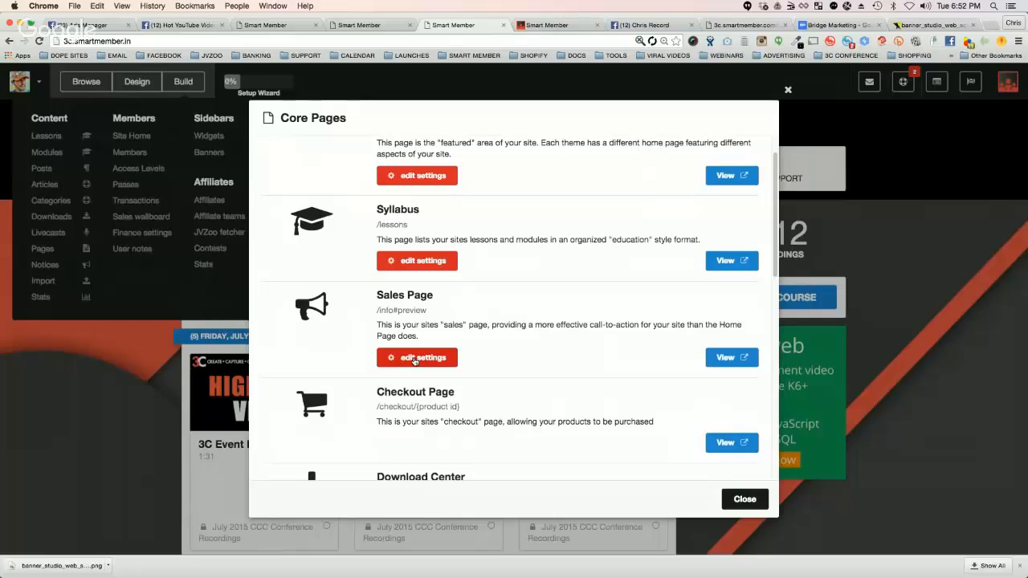
left_click(414, 358)
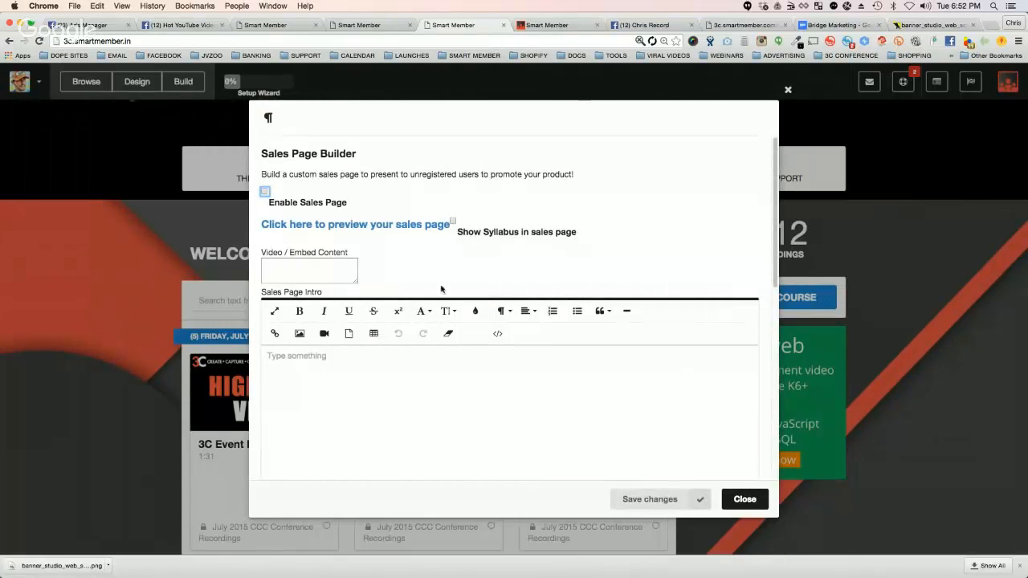
left_click(743, 498)
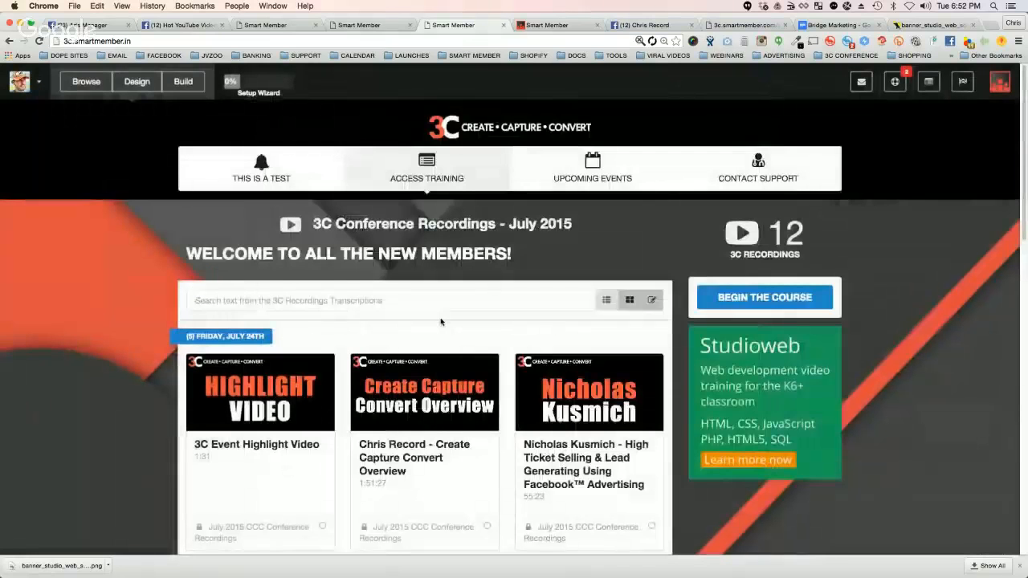
Step: Review the remaining core pages from Checkout Page and Download Center through Registration Form, then close the list
left_click(184, 81)
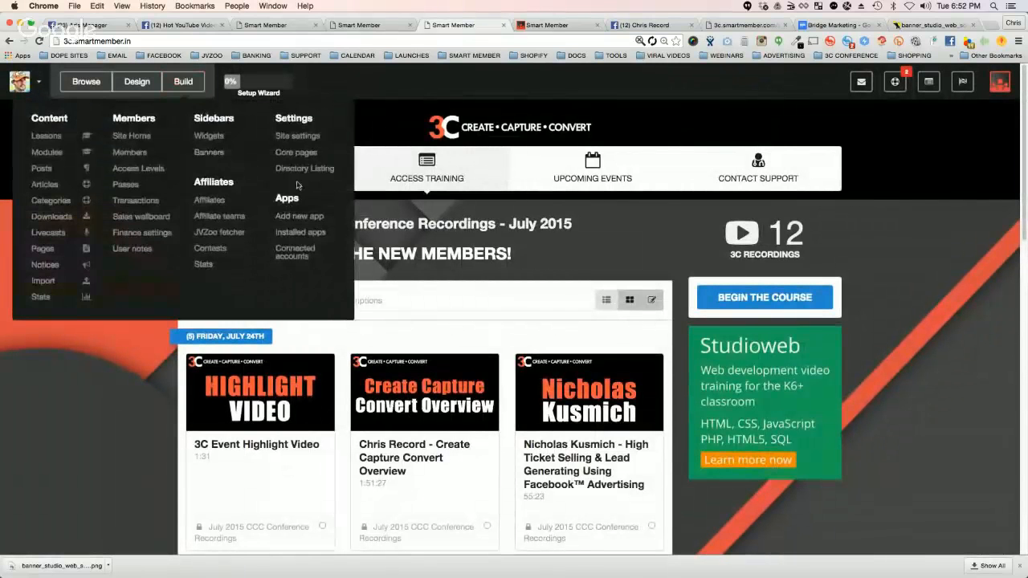
left_click(308, 155)
scroll(371, 201, "down", 5)
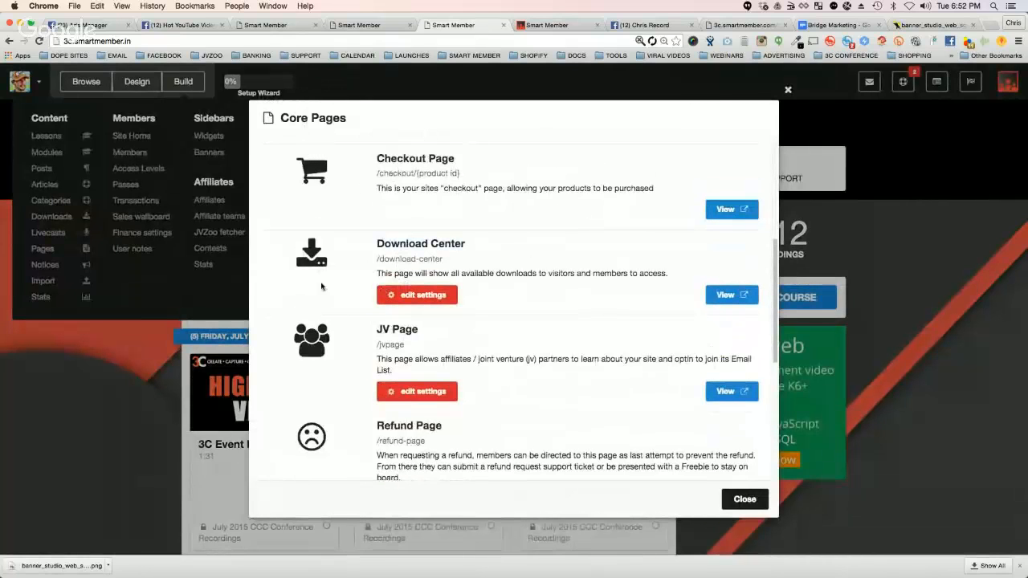
scroll(509, 286, "down", 1)
scroll(574, 323, "down", 2)
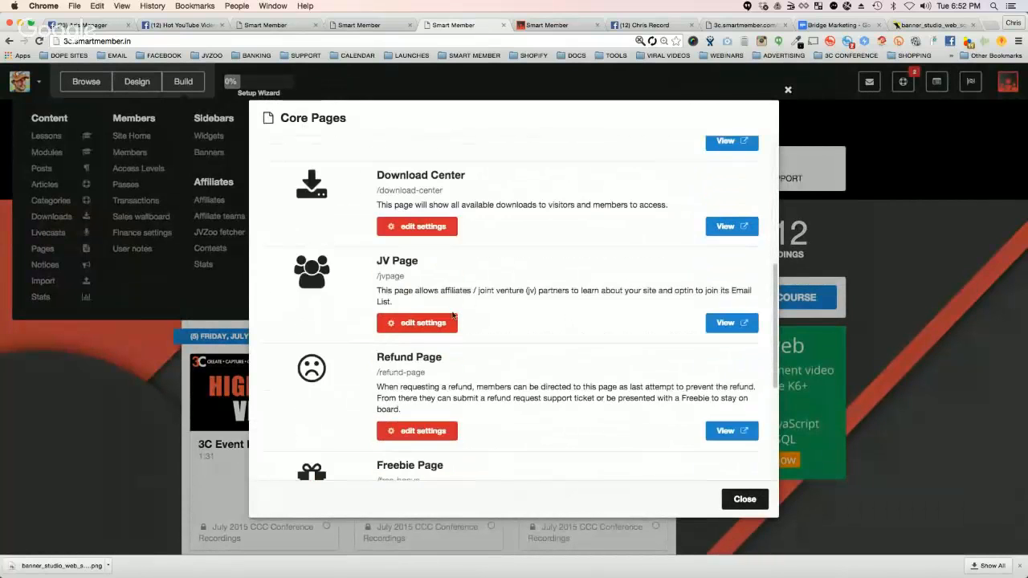
scroll(509, 269, "down", 3)
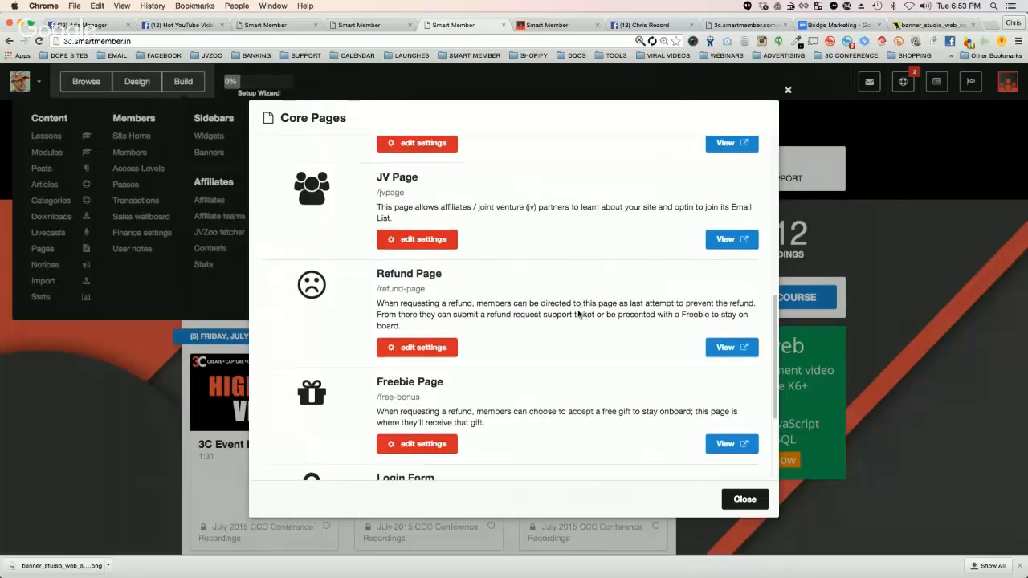
scroll(424, 280, "down", 3)
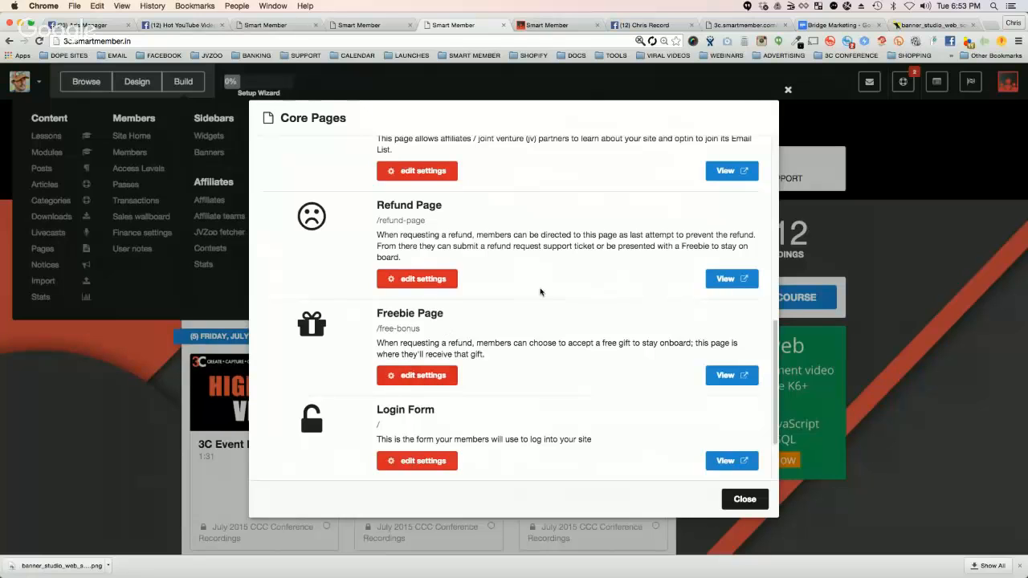
scroll(514, 314, "down", 3)
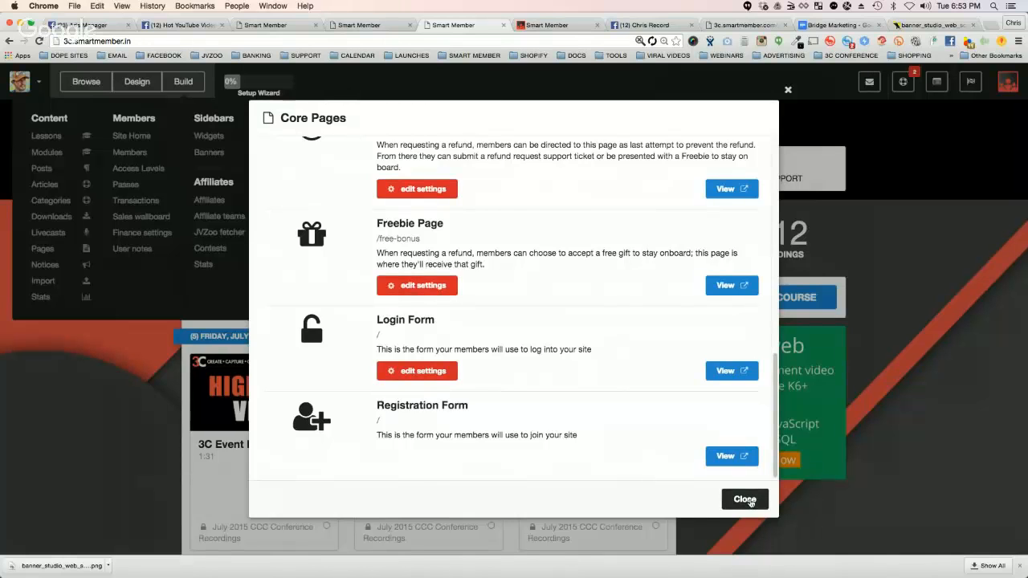
left_click(745, 500)
Step: Examine the Directory Listing form from title and description through category, pricing, permalink, expiry, image and public stats, then close it
left_click(184, 81)
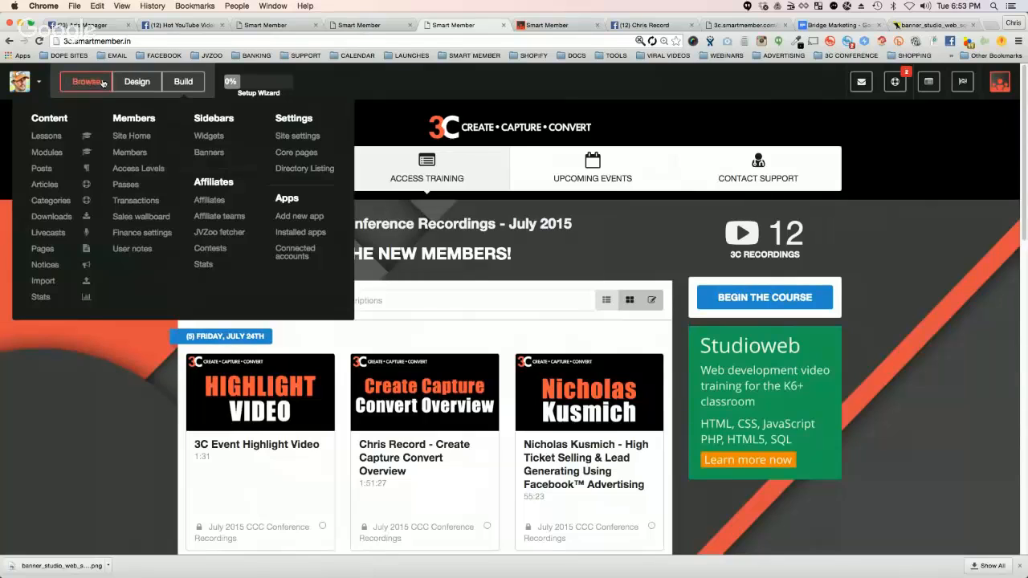
left_click(295, 168)
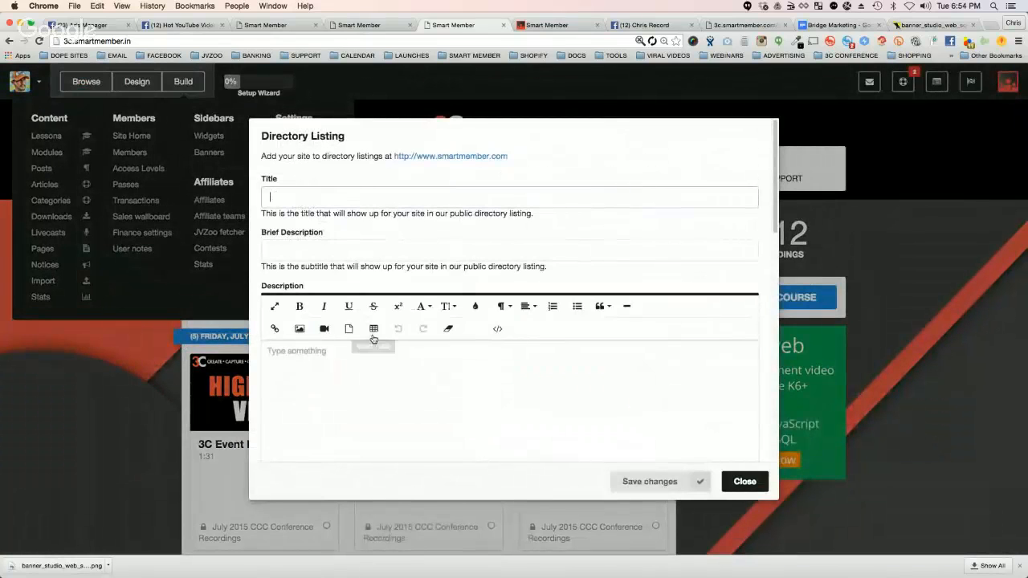
scroll(487, 339, "down", 5)
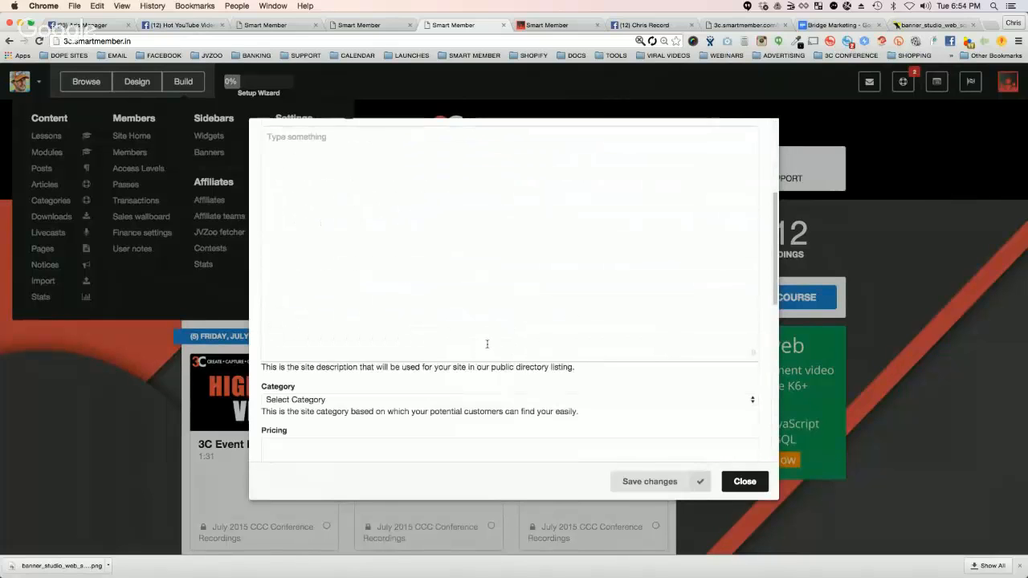
scroll(415, 282, "down", 3)
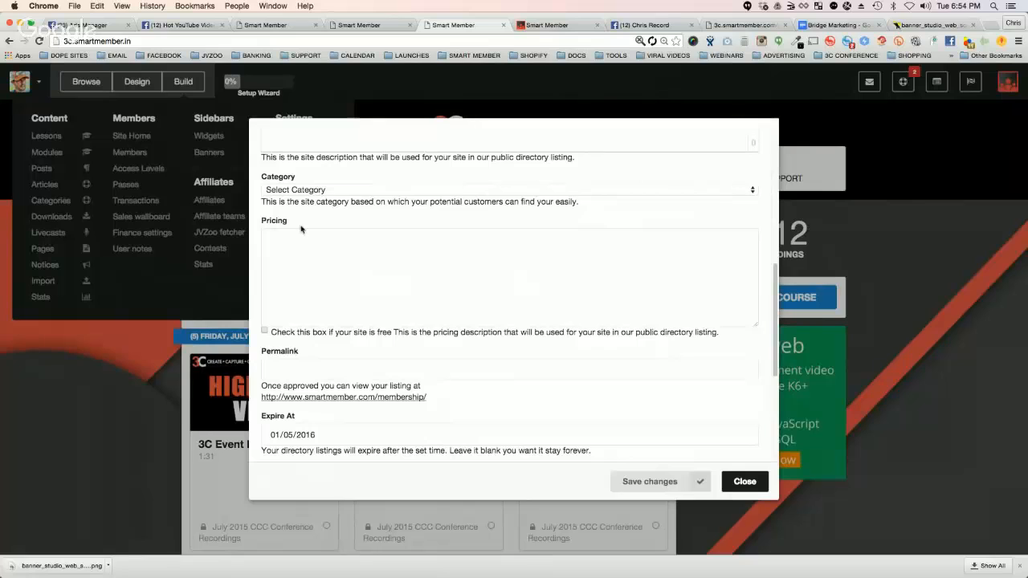
scroll(484, 332, "down", 2)
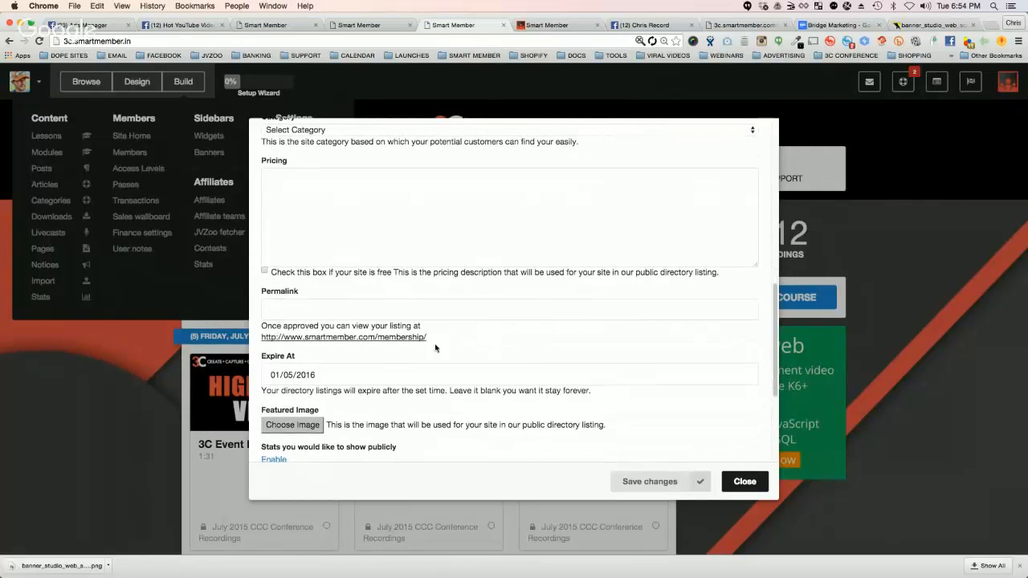
scroll(448, 347, "down", 3)
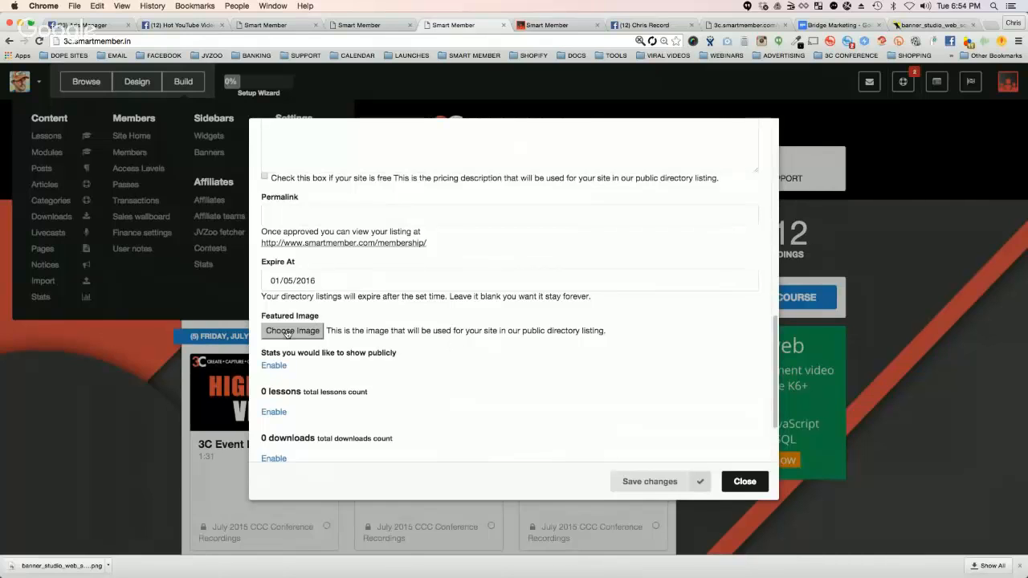
scroll(297, 371, "down", 3)
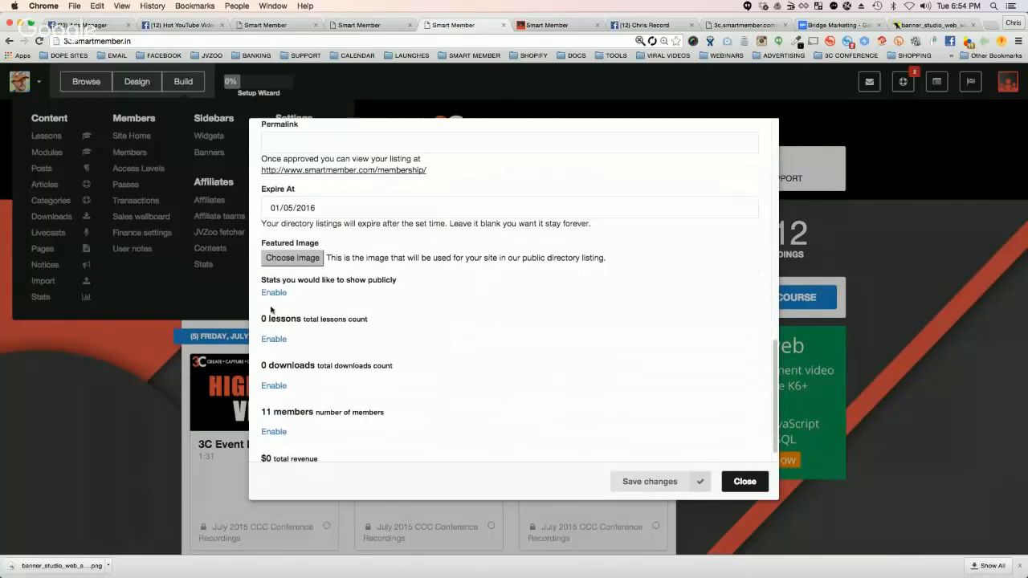
scroll(298, 365, "down", 1)
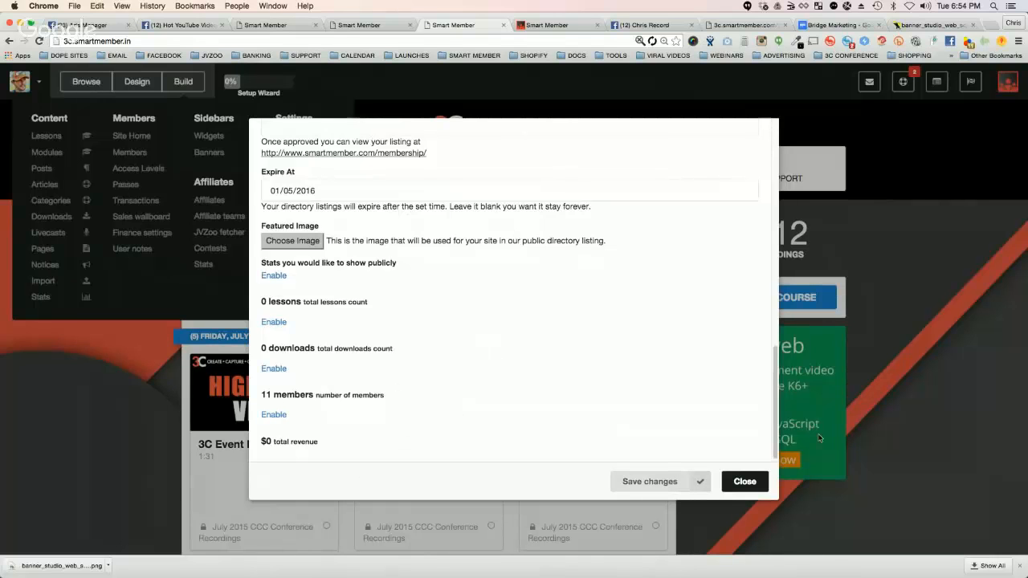
left_click(743, 481)
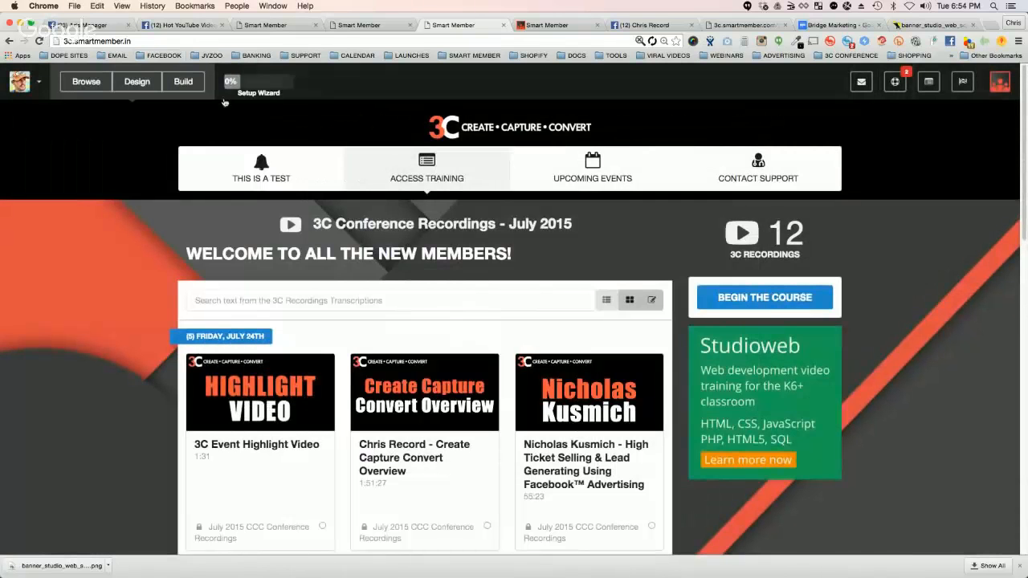
Step: Open the list of available apps to add and look at the Facebook: Groups app
left_click(183, 81)
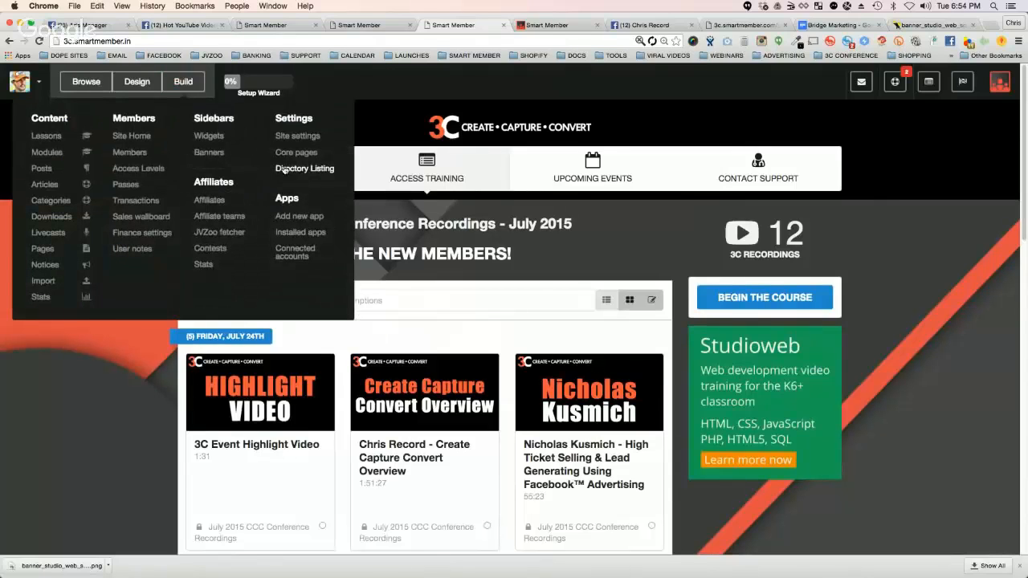
left_click(299, 216)
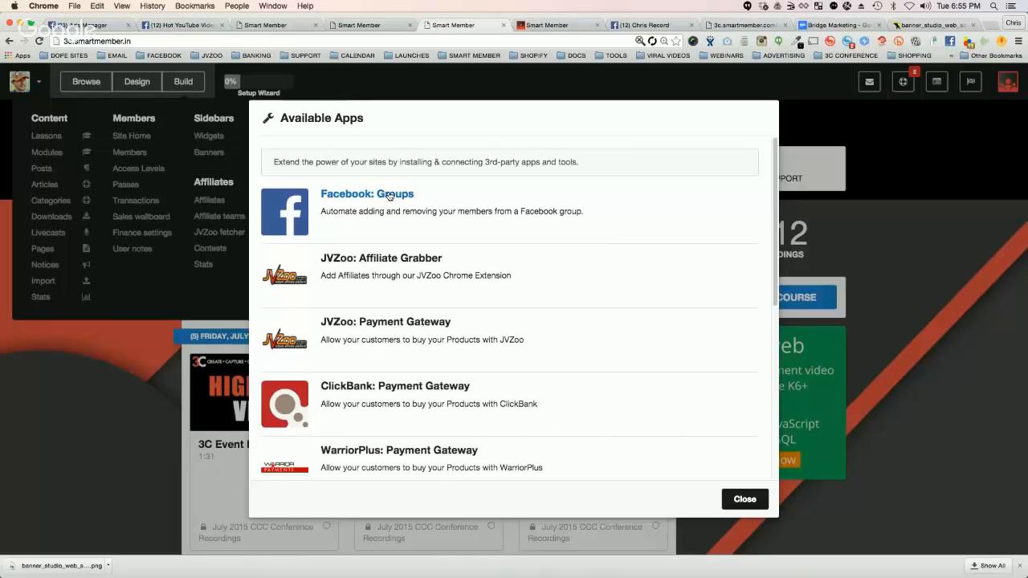
left_click(389, 196)
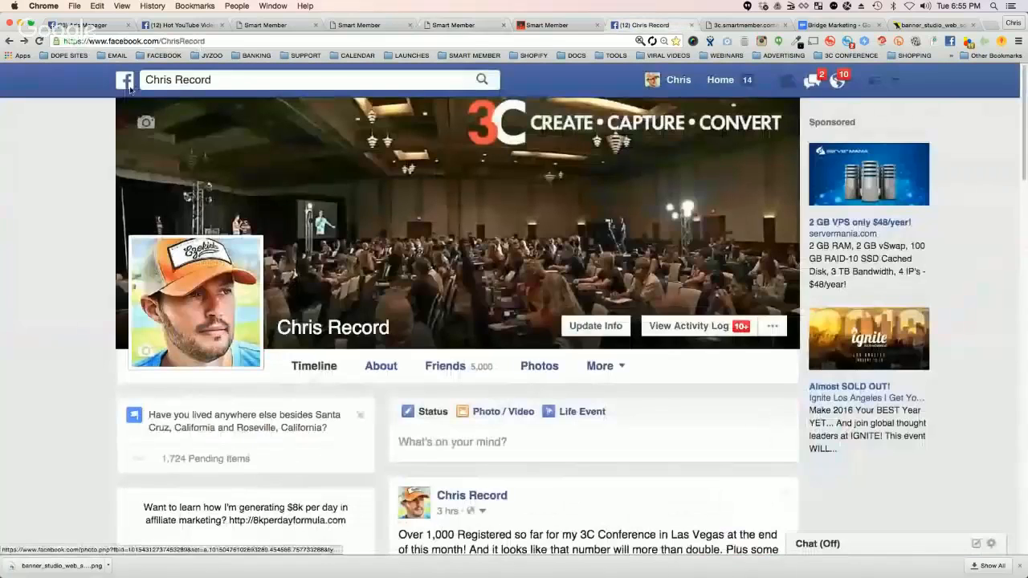
Step: Switch to Facebook, preview the Viral Autobots VIP Group from the news feed, and open the Inner Circle mastermind group to view its page
left_click(127, 83)
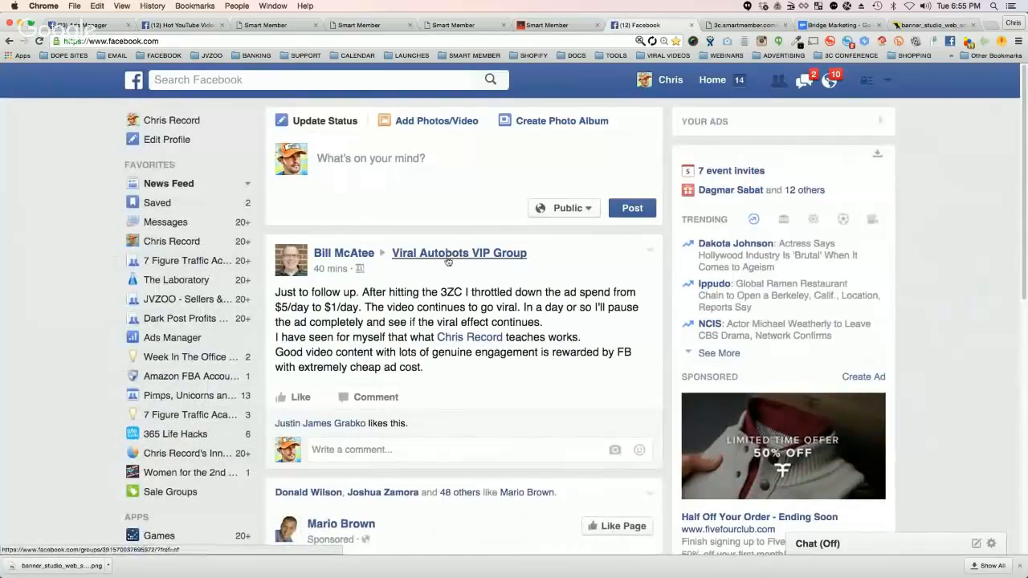
mouse_move(451, 255)
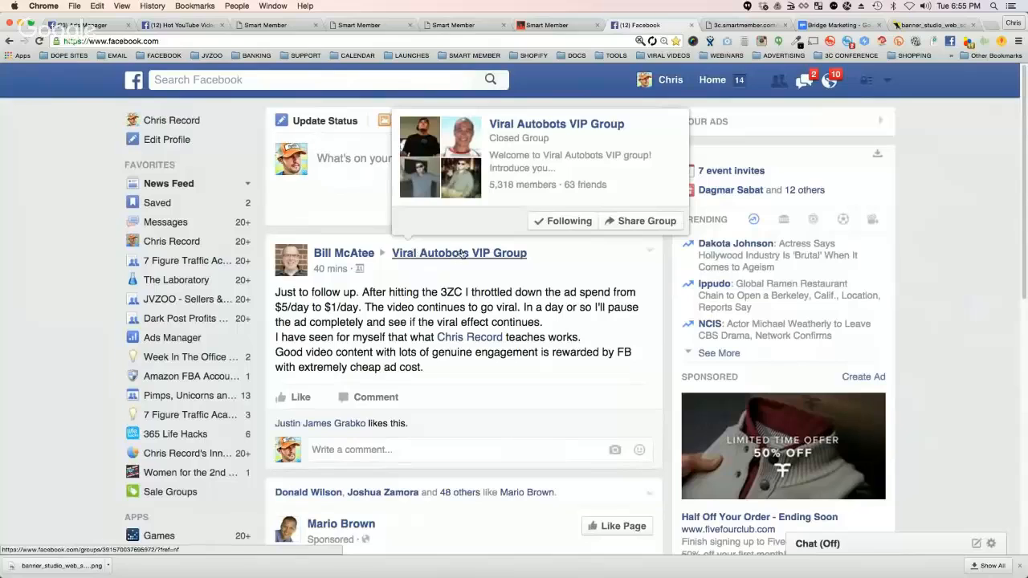
left_click(460, 254)
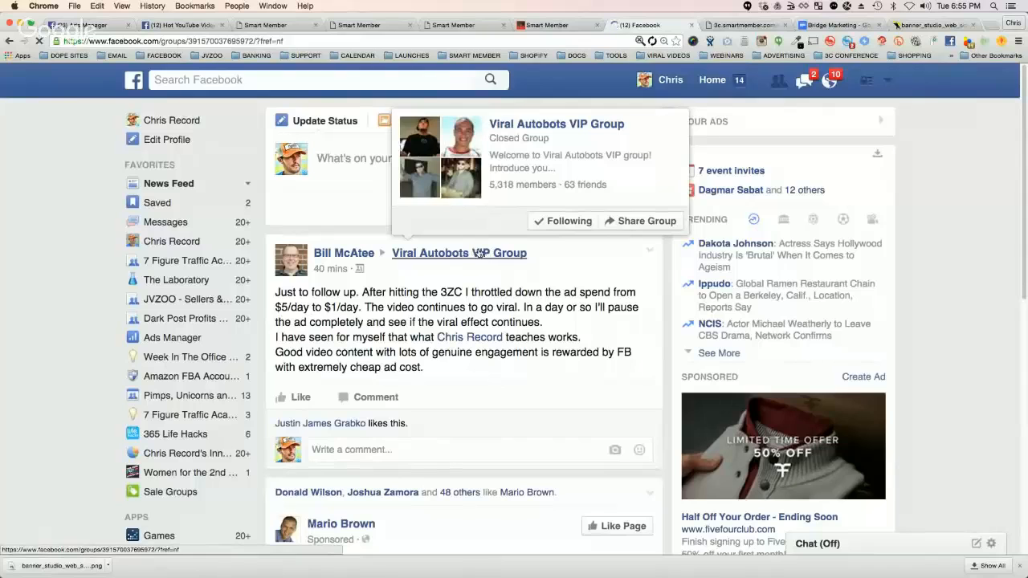
left_click(170, 455)
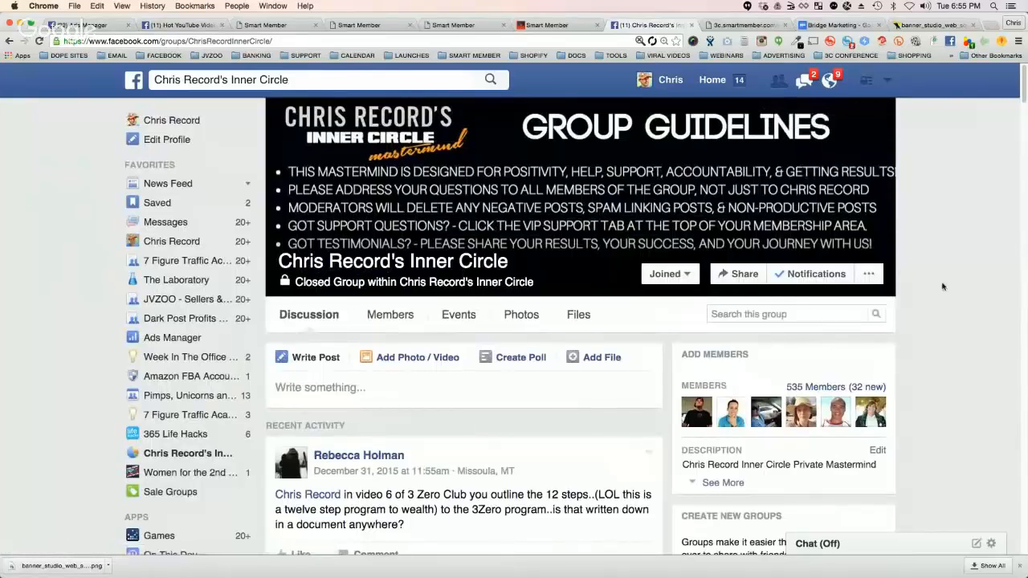
scroll(944, 286, "down", 2)
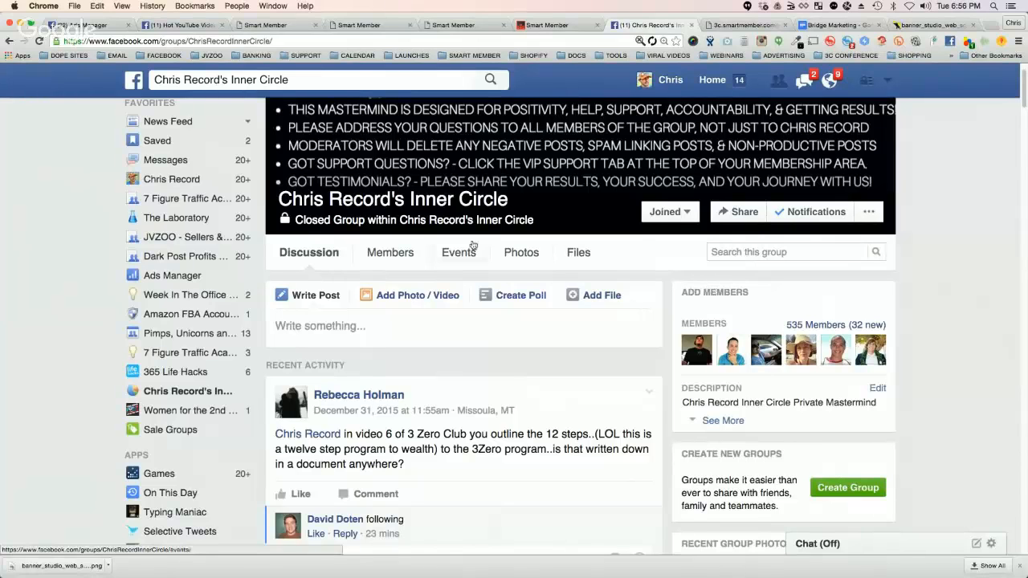
scroll(482, 247, "up", 2)
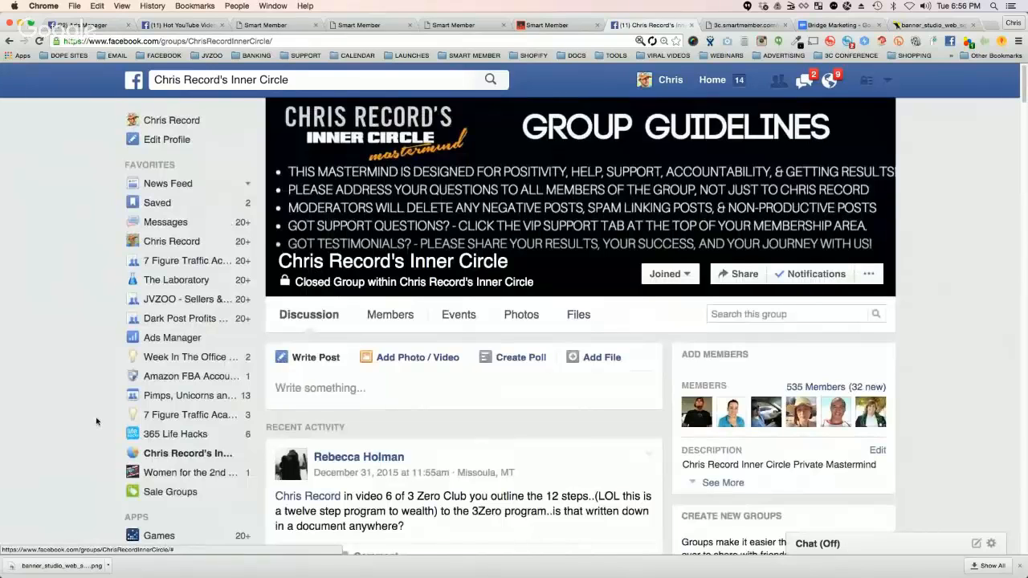
Step: Search Facebook for "AUTOBO" and open the Viral Autobots VIP Group
left_click(235, 83)
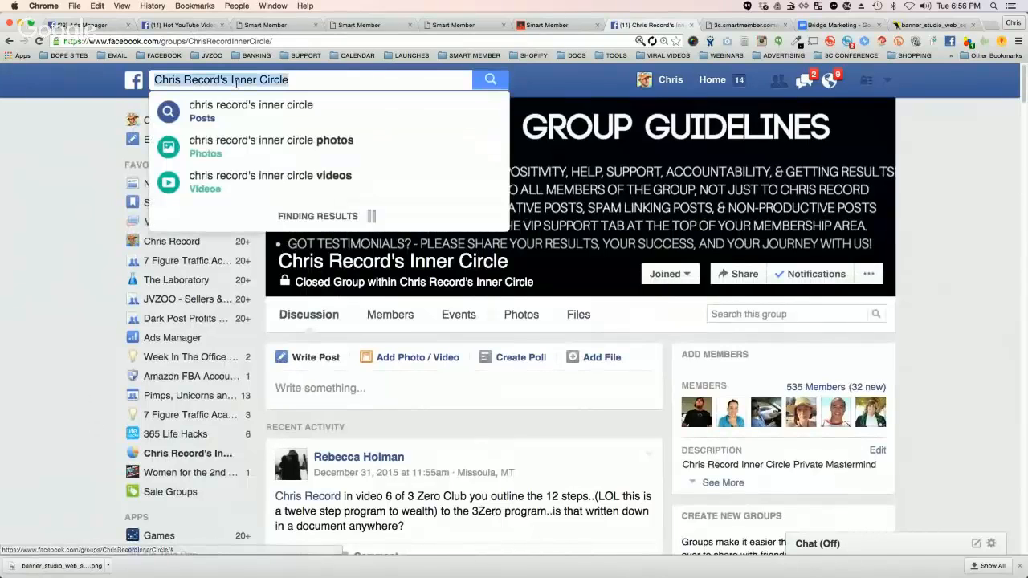
type("AUTOBO")
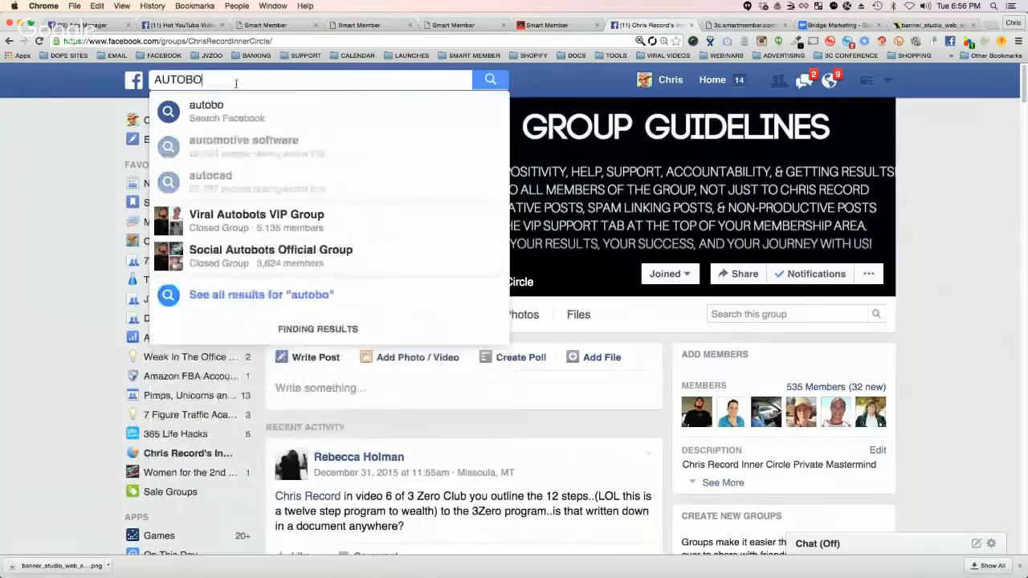
left_click(257, 217)
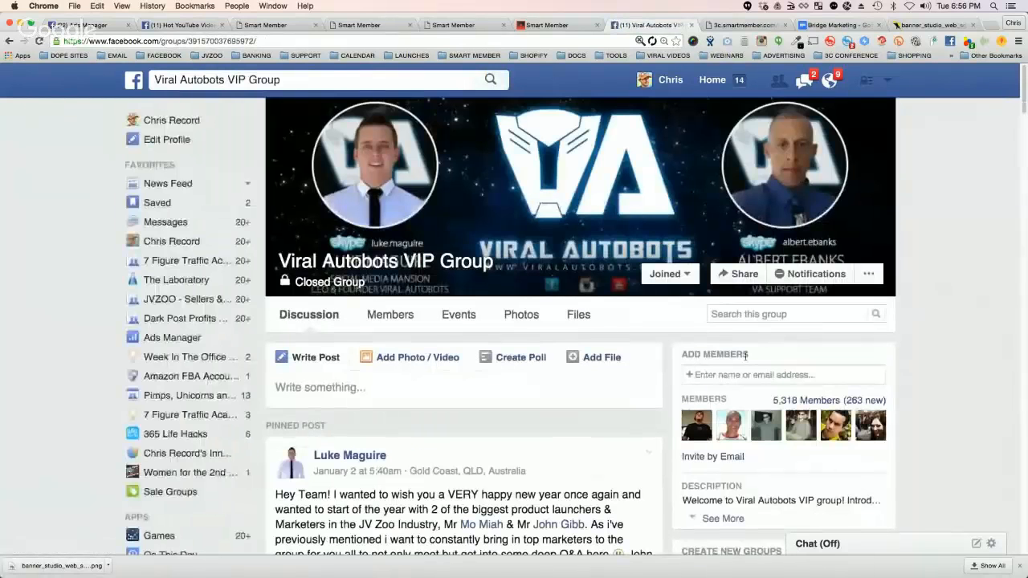
Step: View the suggestions for adding members to the Viral Autobots VIP Group, and open the Inner Circle group
left_click(700, 376)
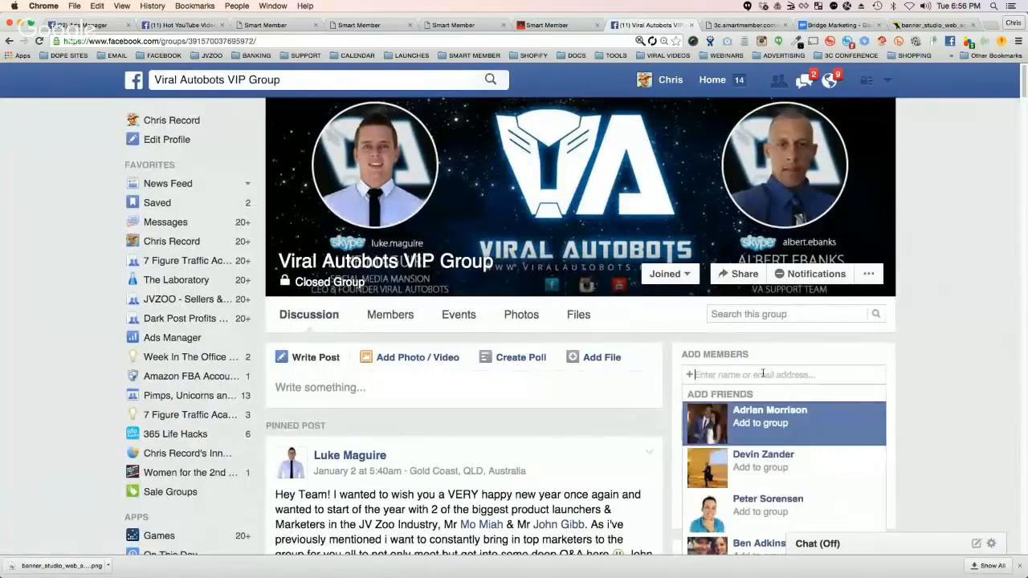
left_click(933, 344)
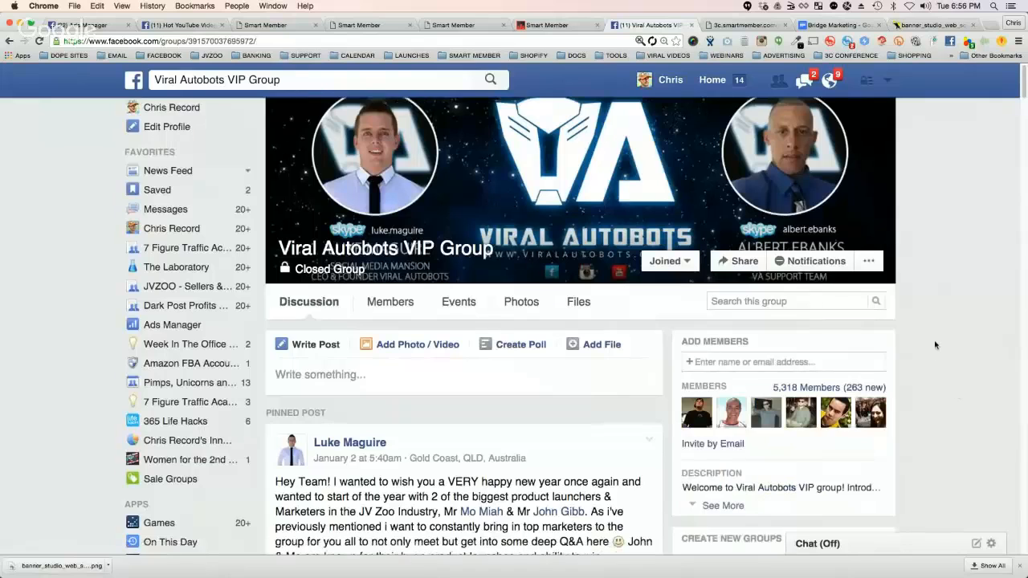
scroll(900, 386, "down", 1)
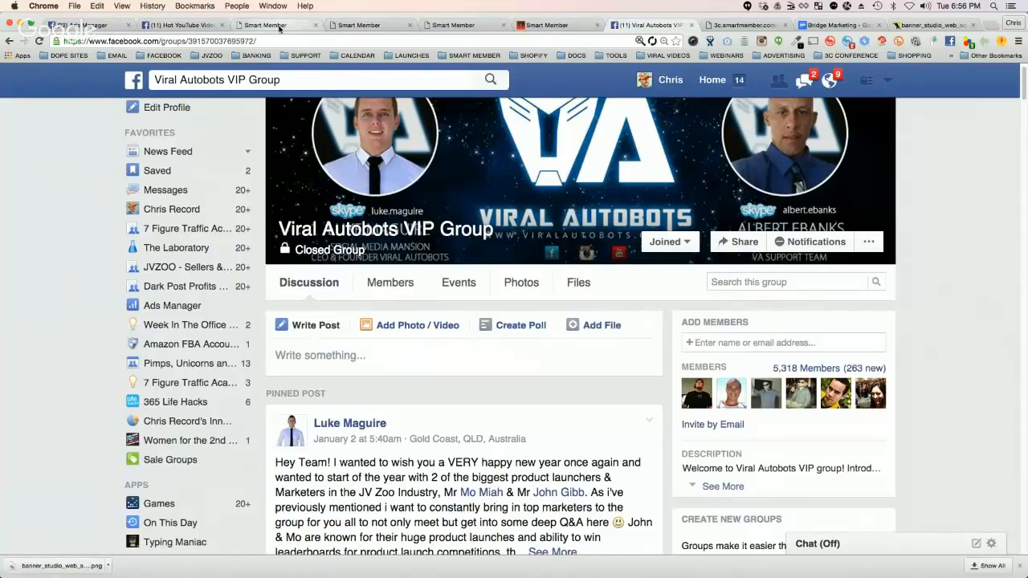
left_click(193, 421)
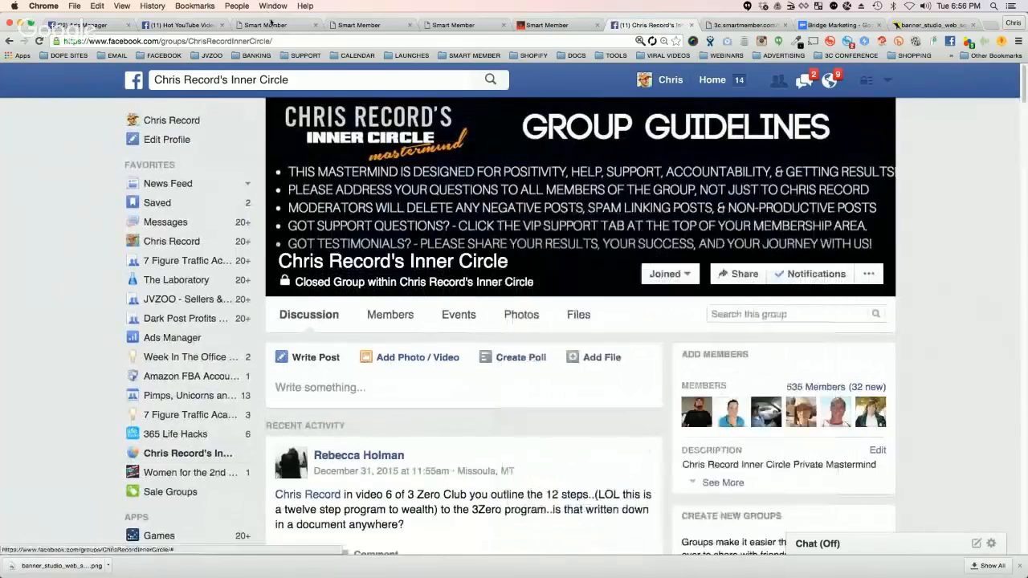
Step: Return to Smart Member's Available Apps list and open the Internet Marketing Bar extension to view its endpoint and commission settings
left_click(385, 27)
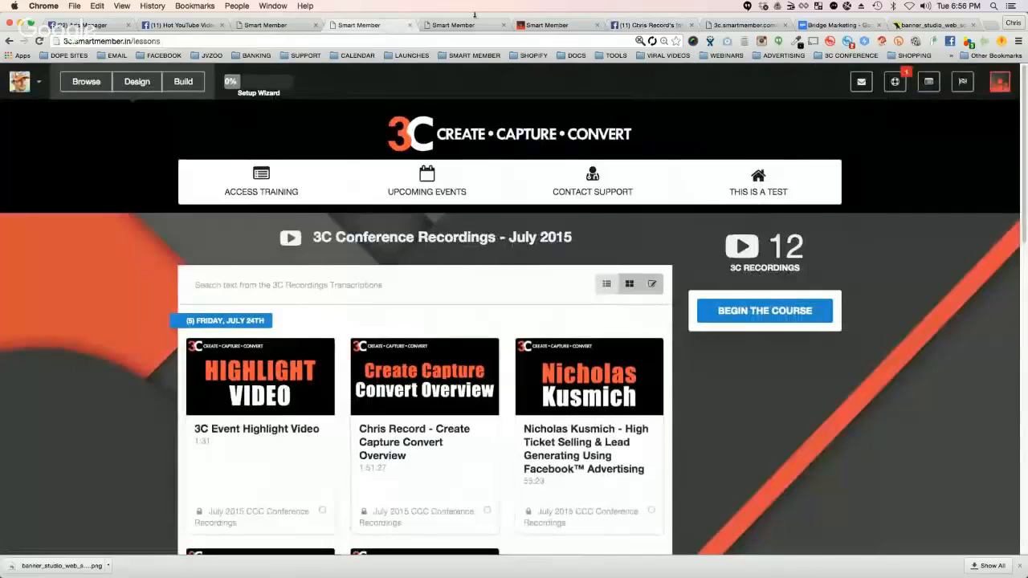
left_click(290, 25)
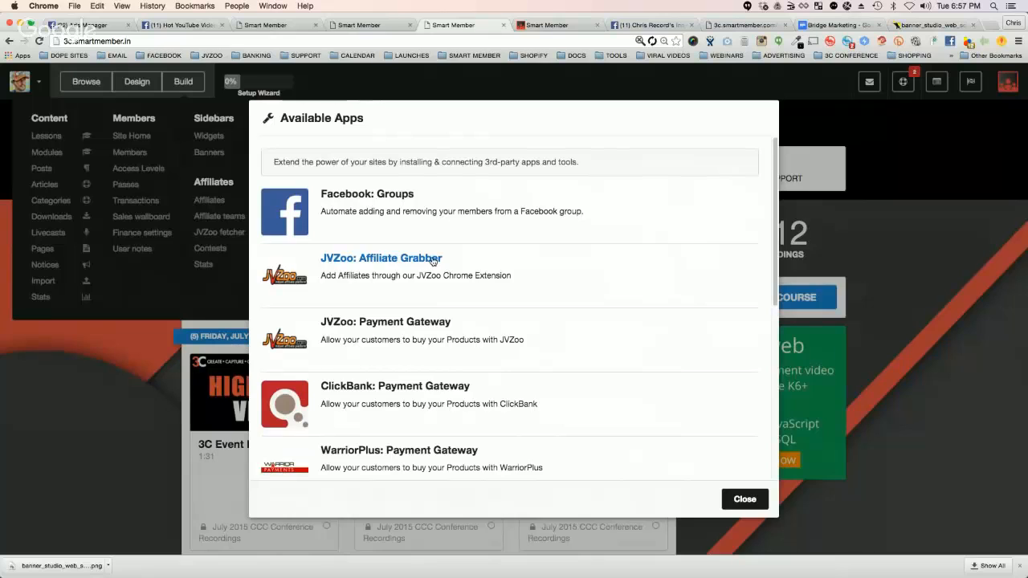
left_click(830, 42)
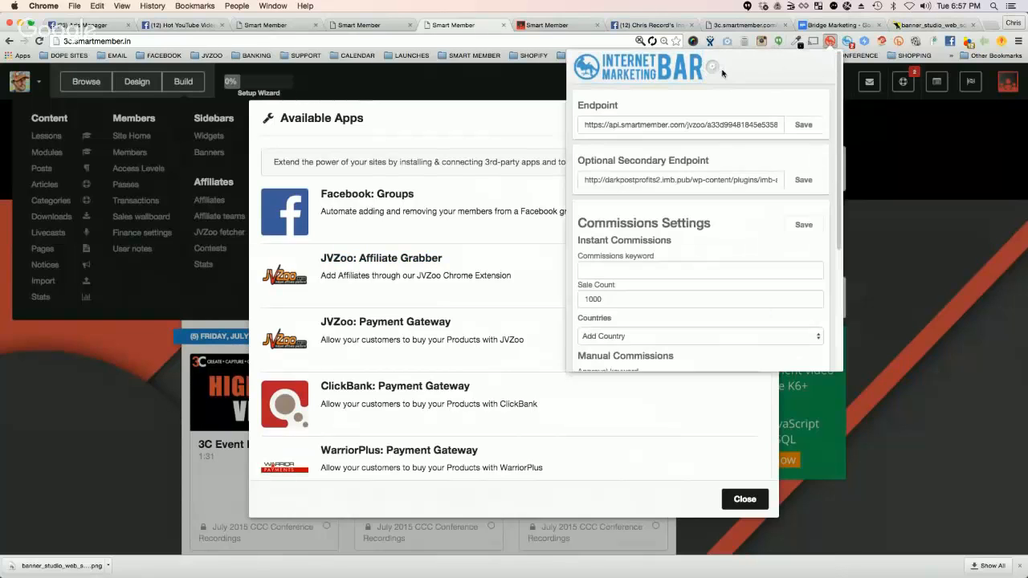
scroll(659, 189, "down", 2)
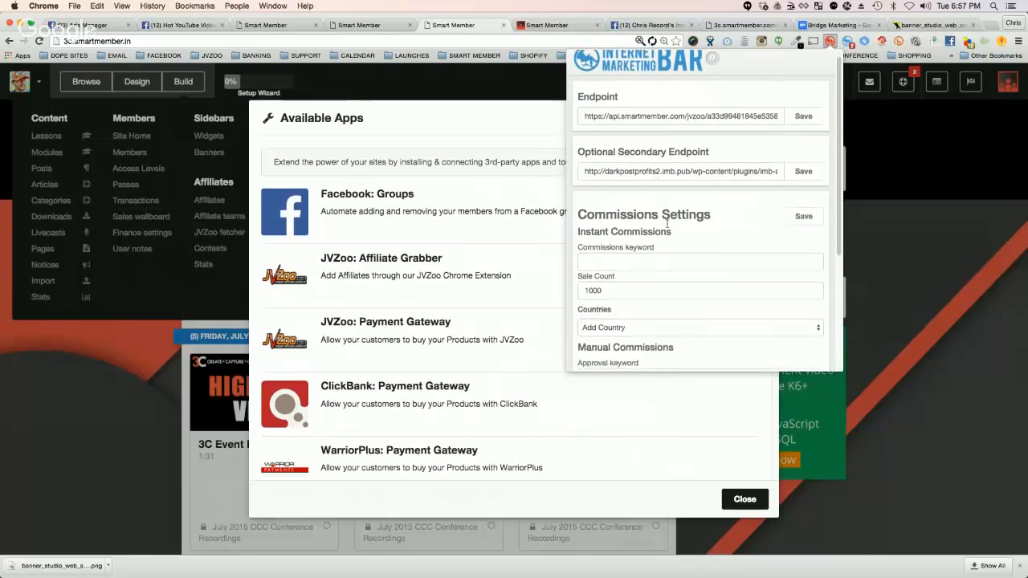
Step: Enter AMAZINGGRACE as the Instant Commissions keyword
left_click(596, 243)
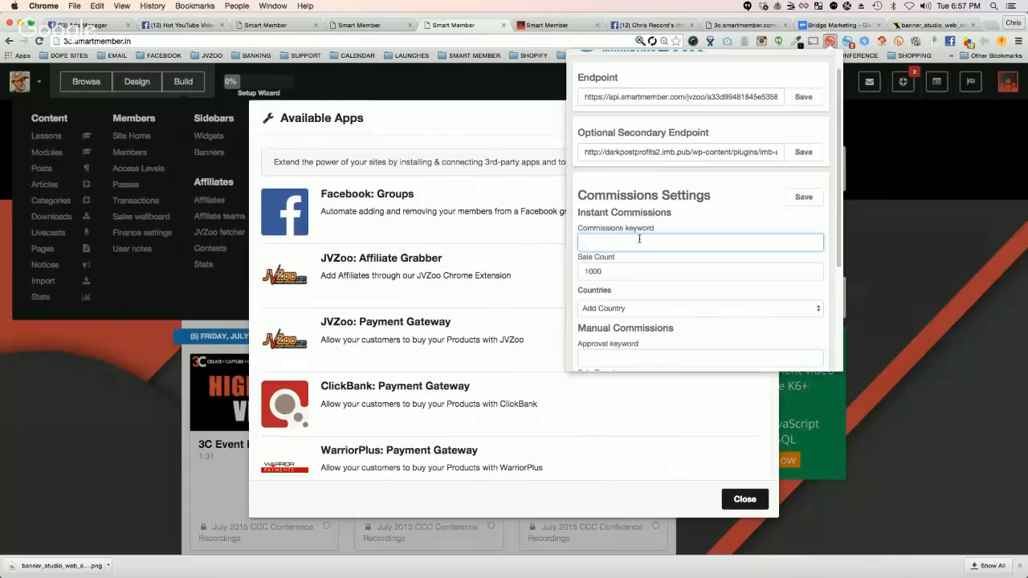
type("AMAZINGGRACE")
left_click_drag(579, 212, 671, 212)
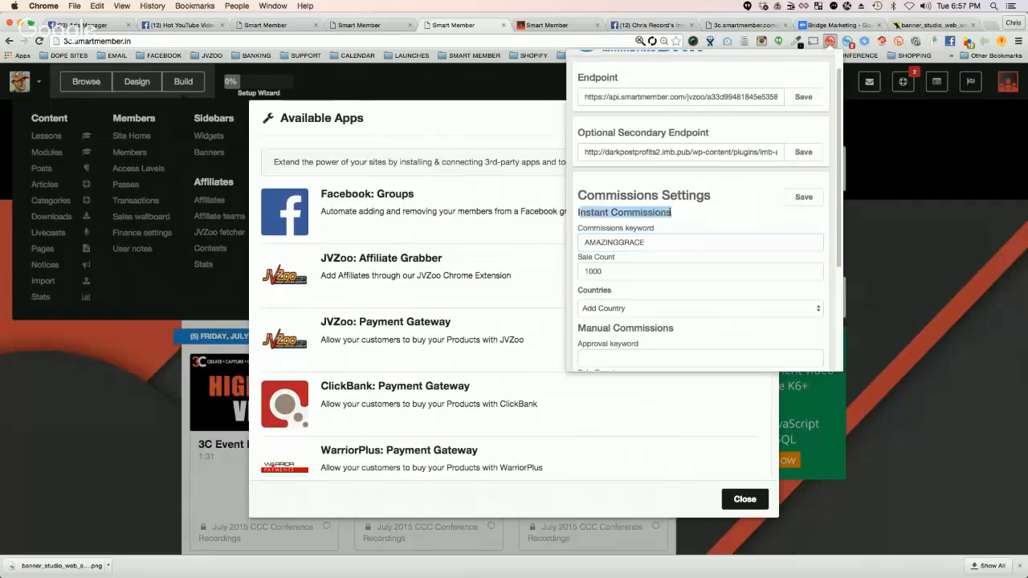
Step: Set the Instant Commissions sale count to 500
double_click(596, 277)
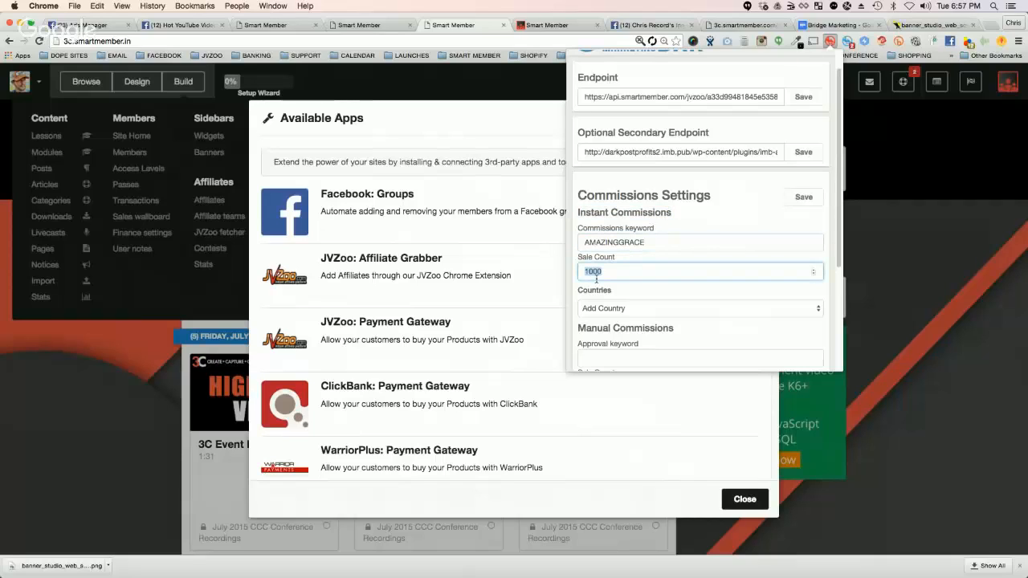
type("500")
left_click(677, 230)
Step: Examine the country choices for Instant Commissions, the Manual Commissions settings and the denied countries
scroll(687, 246, "down", 1)
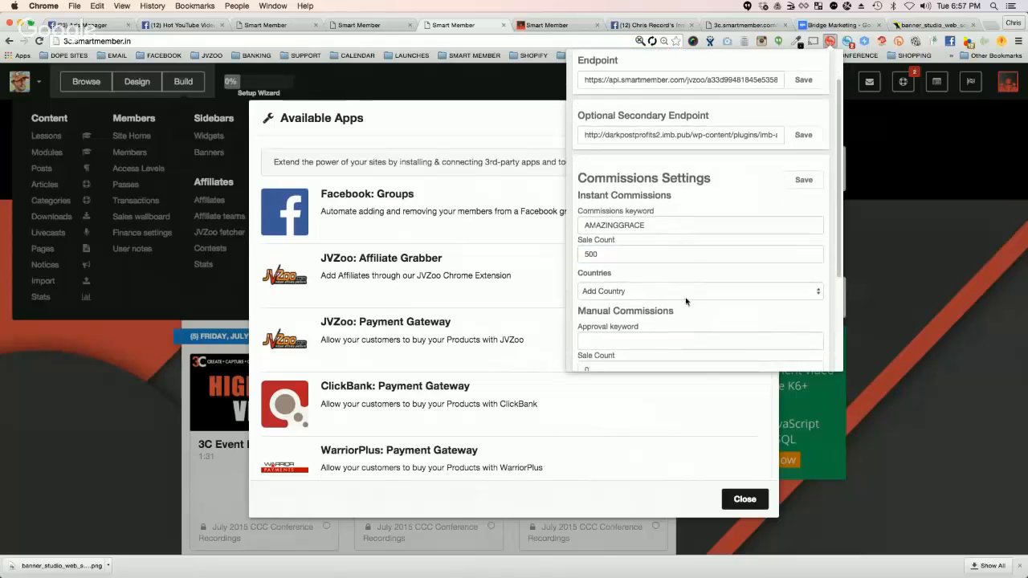
left_click(605, 295)
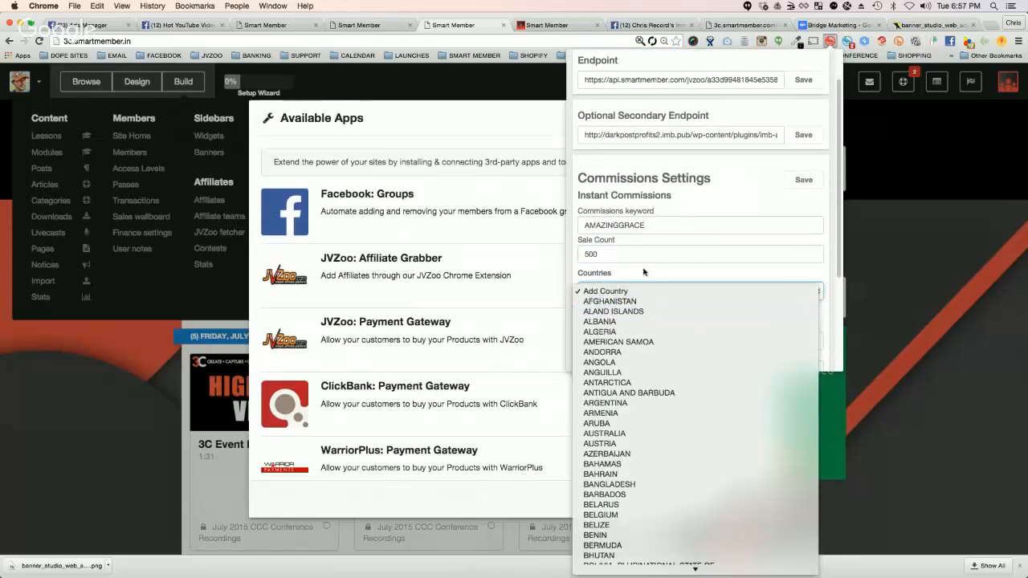
left_click(625, 291)
scroll(635, 227, "down", 3)
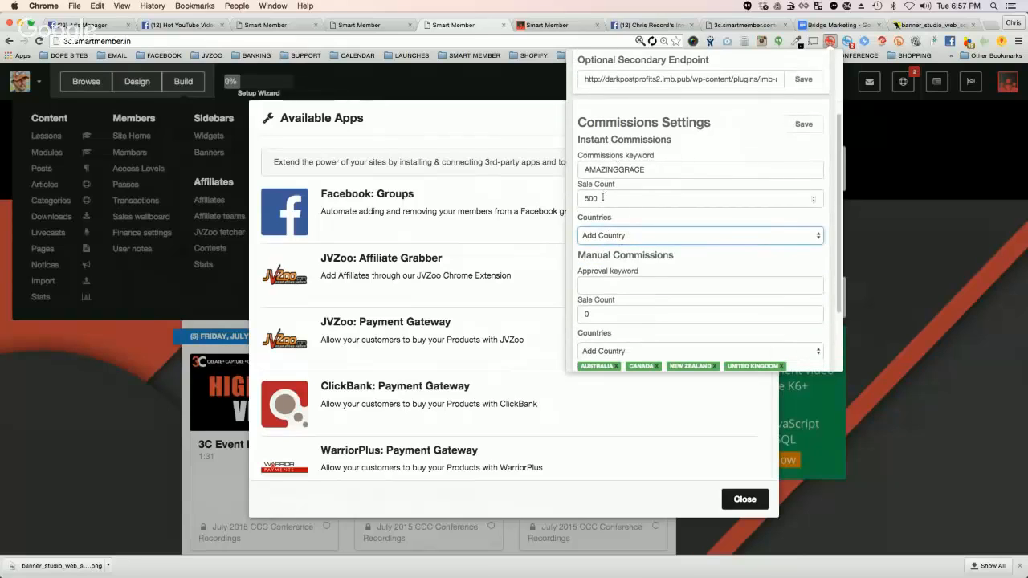
double_click(602, 198)
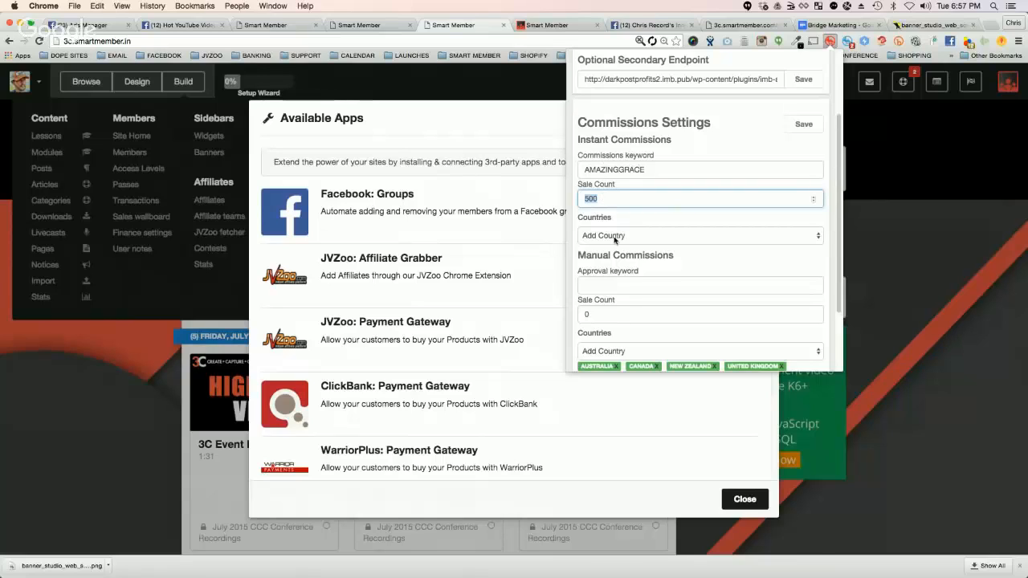
left_click(614, 237)
left_click(660, 222)
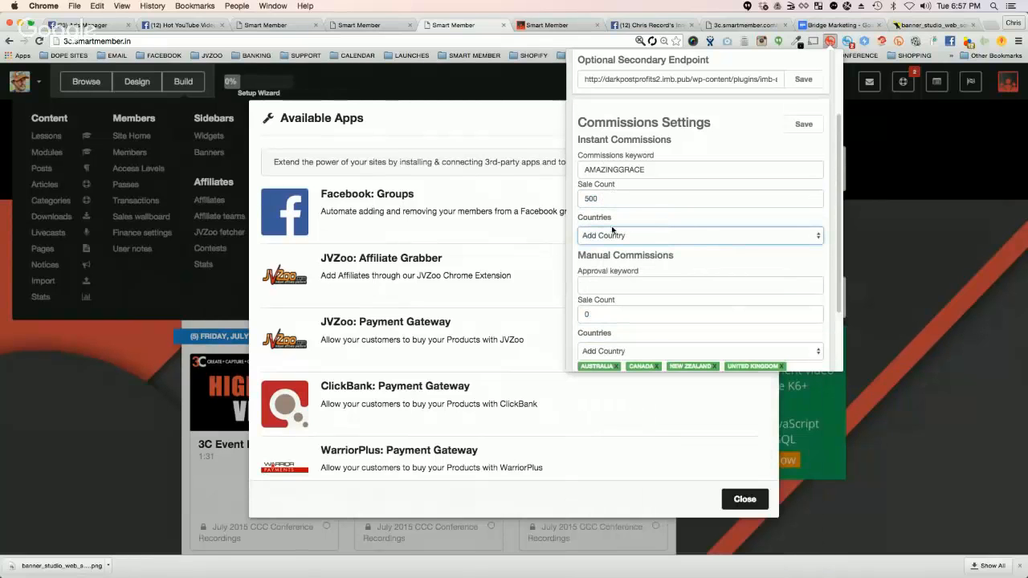
scroll(673, 235, "down", 5)
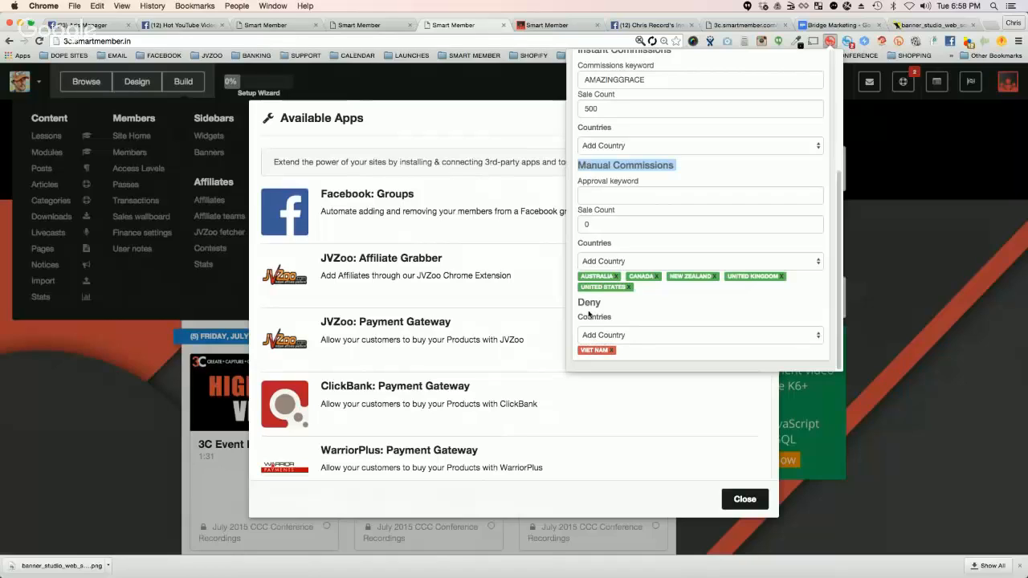
left_click_drag(575, 302, 634, 344)
left_click(606, 286)
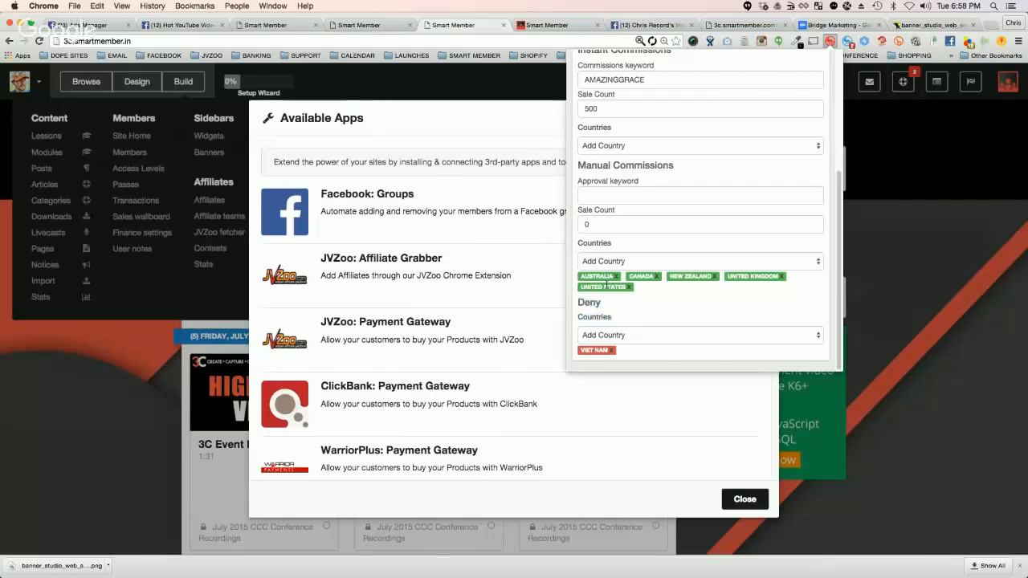
Step: Clear the Instant Commissions keyword
scroll(651, 279, "up", 3)
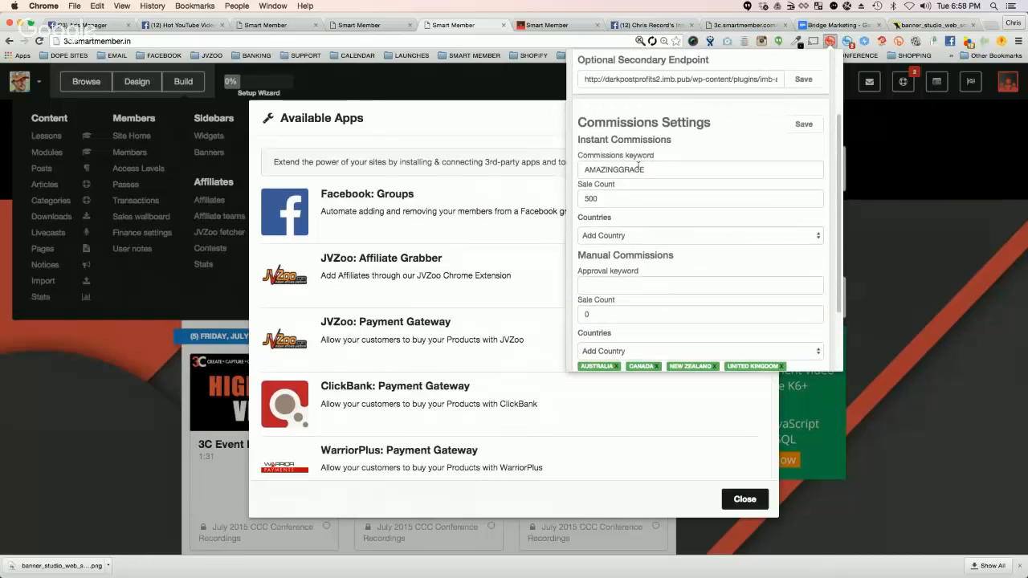
double_click(638, 169)
key("BackSpace")
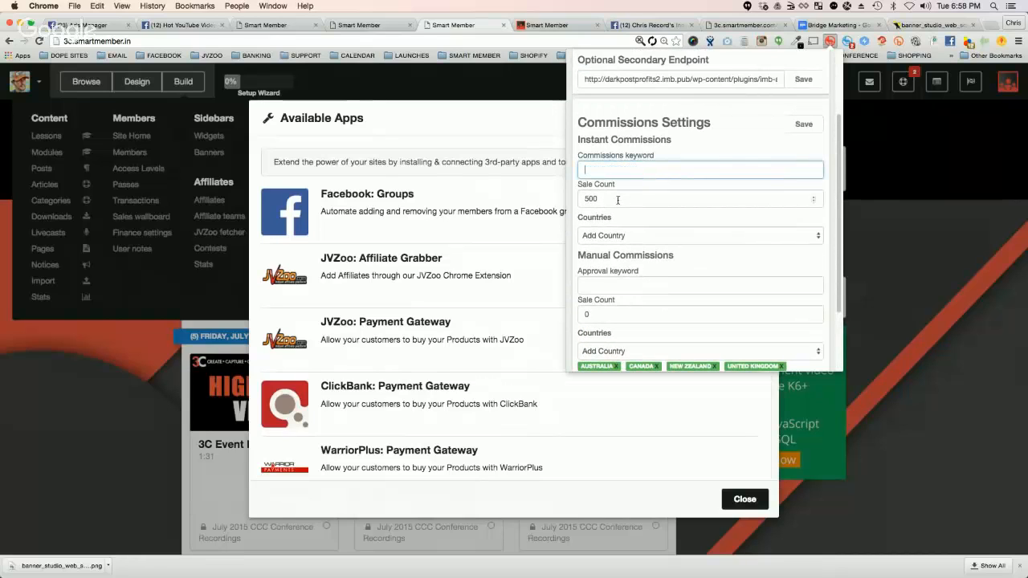
left_click(712, 158)
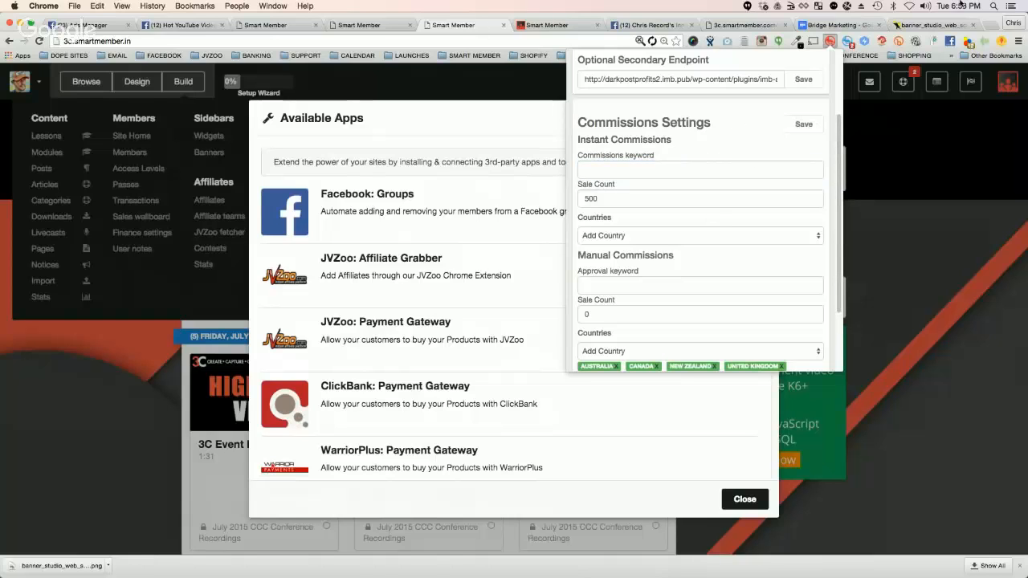
Step: Open JVZoo's bookmarked affiliate requests page in a new browser tab and log in with the saved credentials
left_click(991, 25)
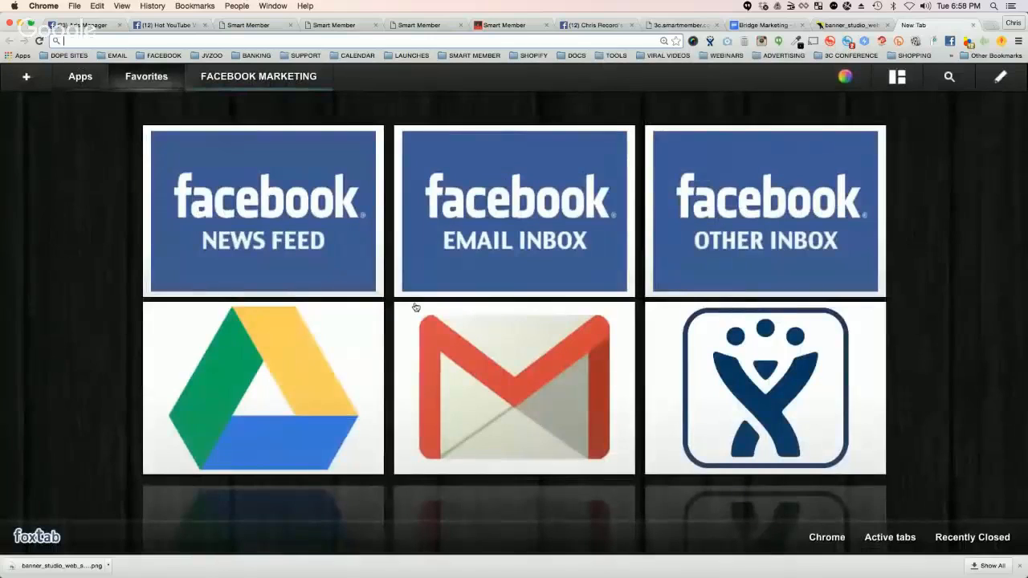
left_click(207, 56)
left_click(217, 82)
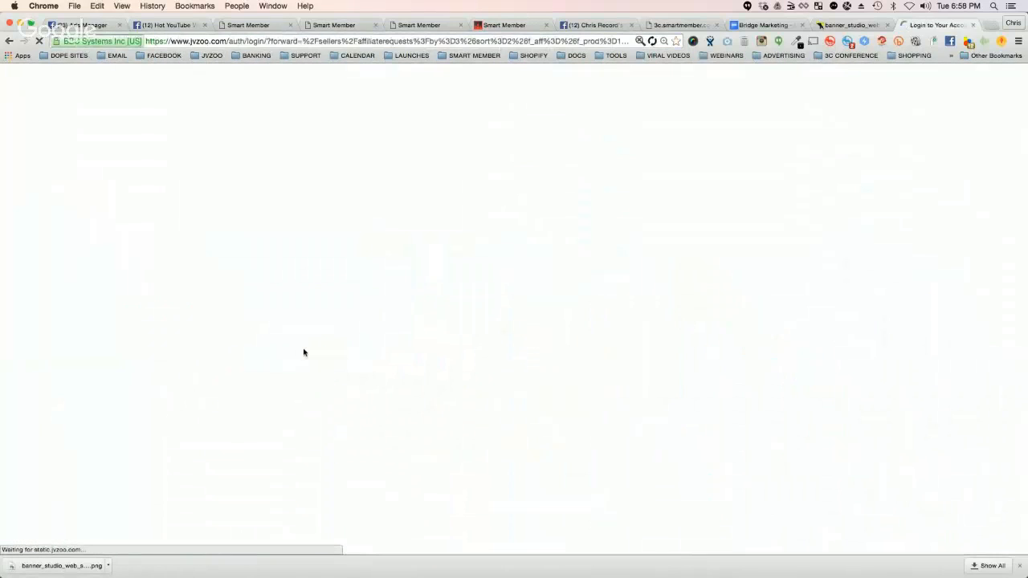
scroll(321, 366, "down", 5)
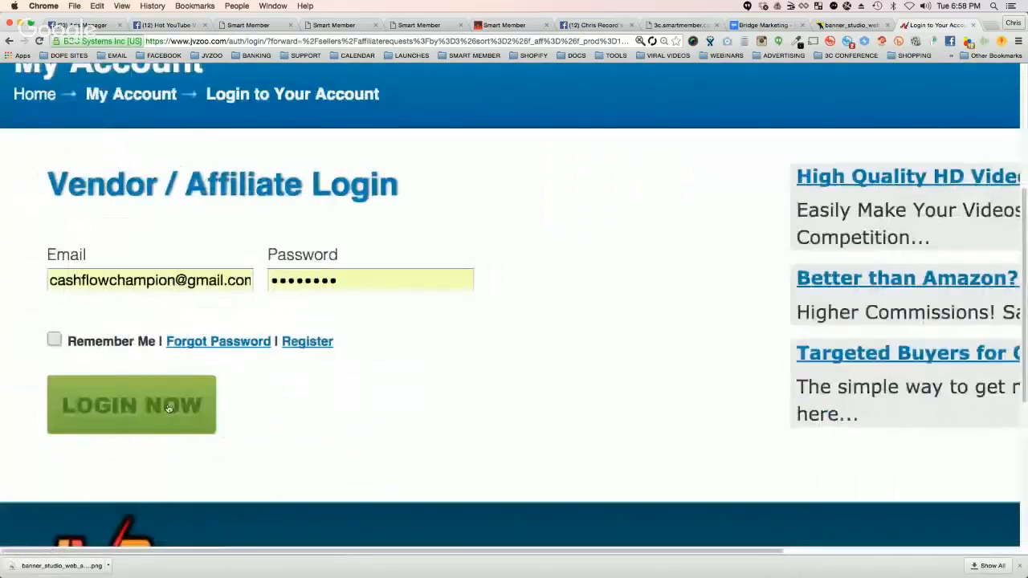
key("Return")
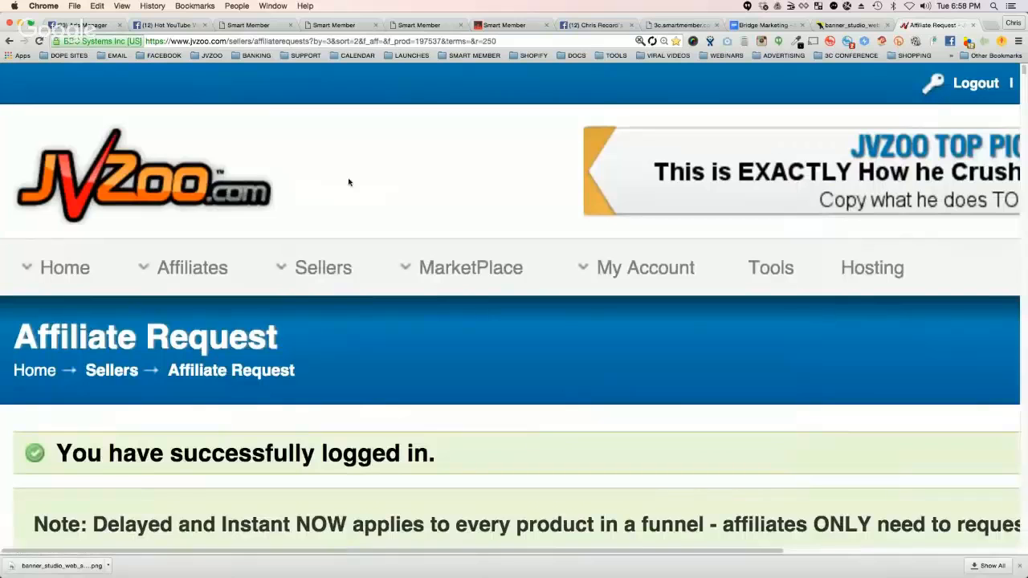
Step: Examine the pending JVZoo affiliate requests, including each applicant's country, sales level, approval options and message, with the page zoomed out
scroll(367, 200, "down", 8)
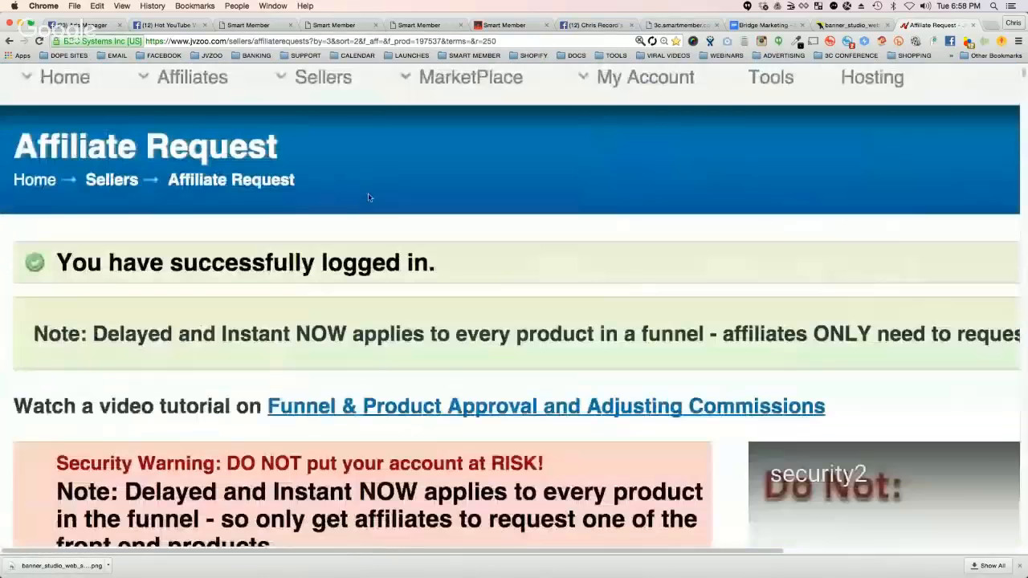
scroll(369, 198, "down", 10)
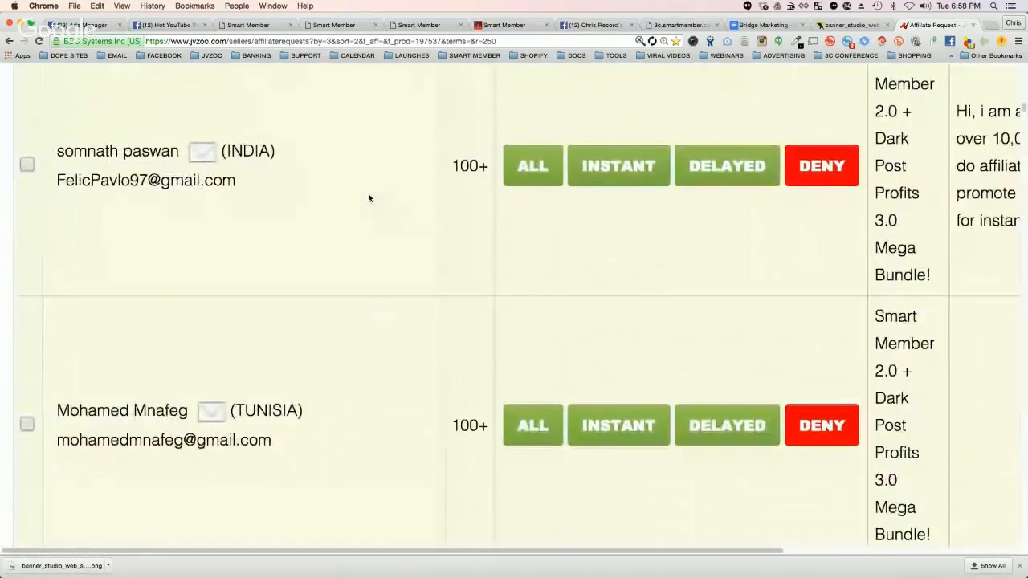
key("super+minus")
key("super+minus")
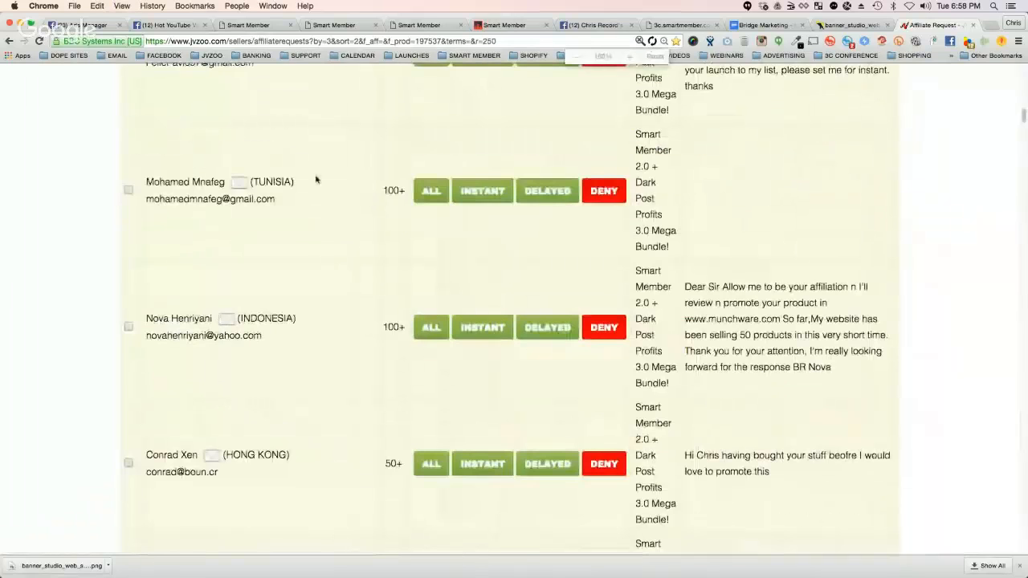
scroll(342, 171, "down", 20)
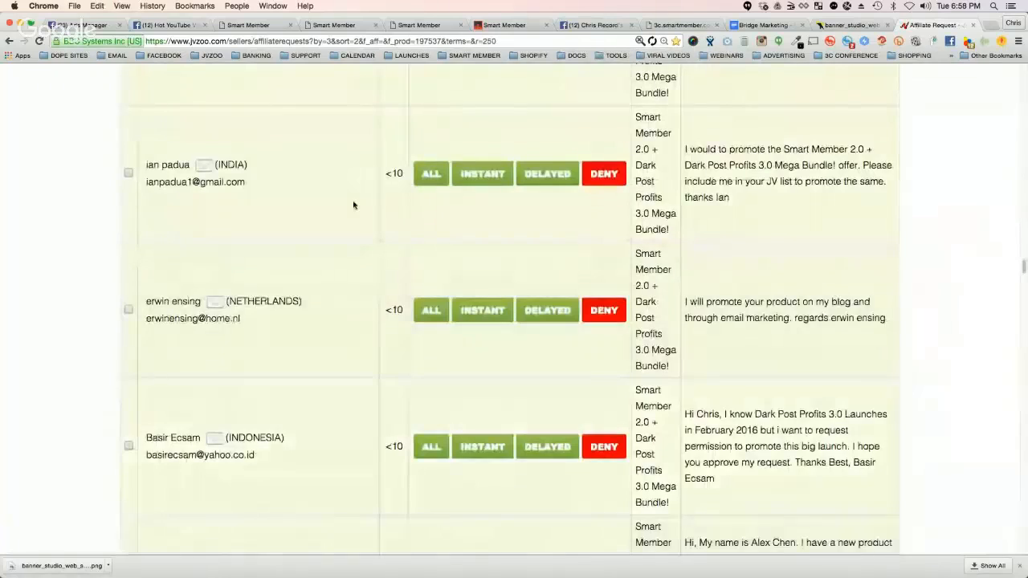
scroll(354, 205, "down", 5)
scroll(354, 208, "down", 10)
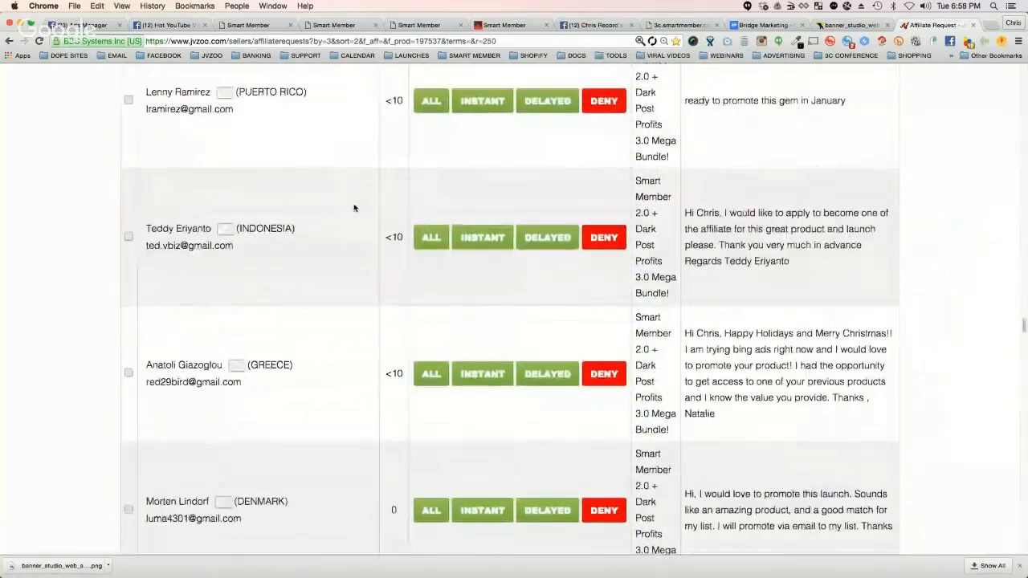
scroll(355, 208, "down", 15)
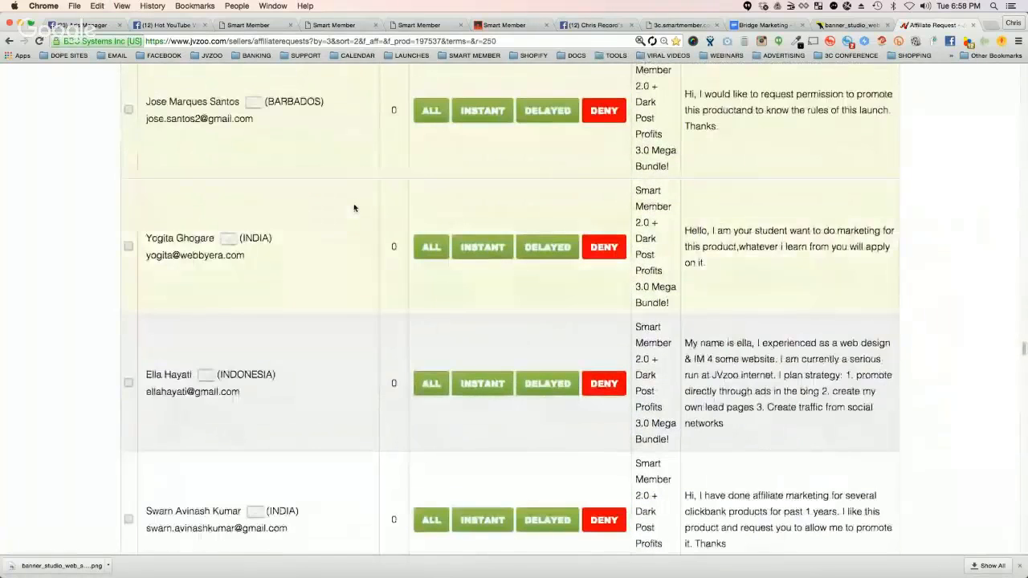
scroll(354, 209, "down", 10)
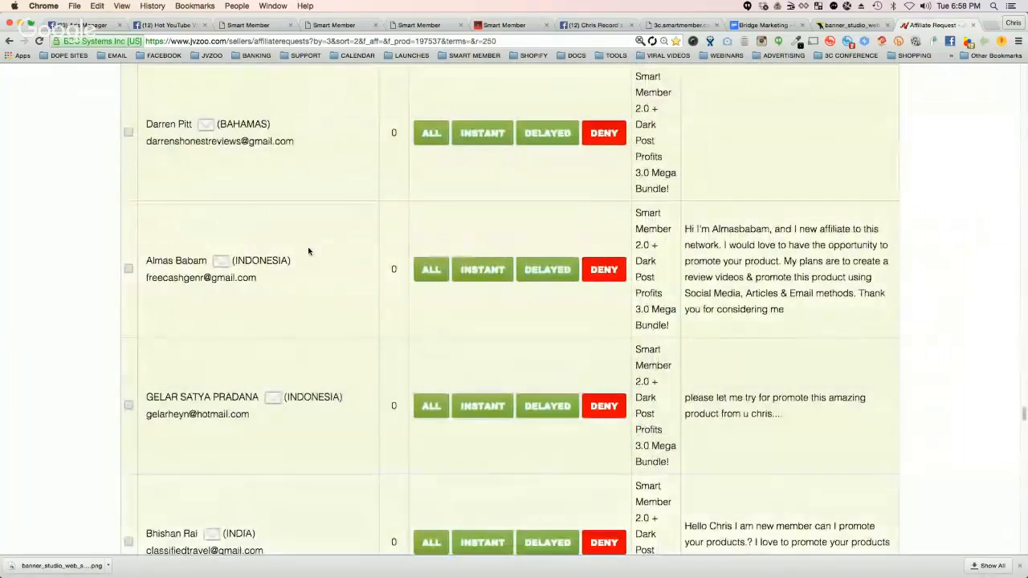
scroll(308, 253, "down", 10)
scroll(308, 252, "down", 15)
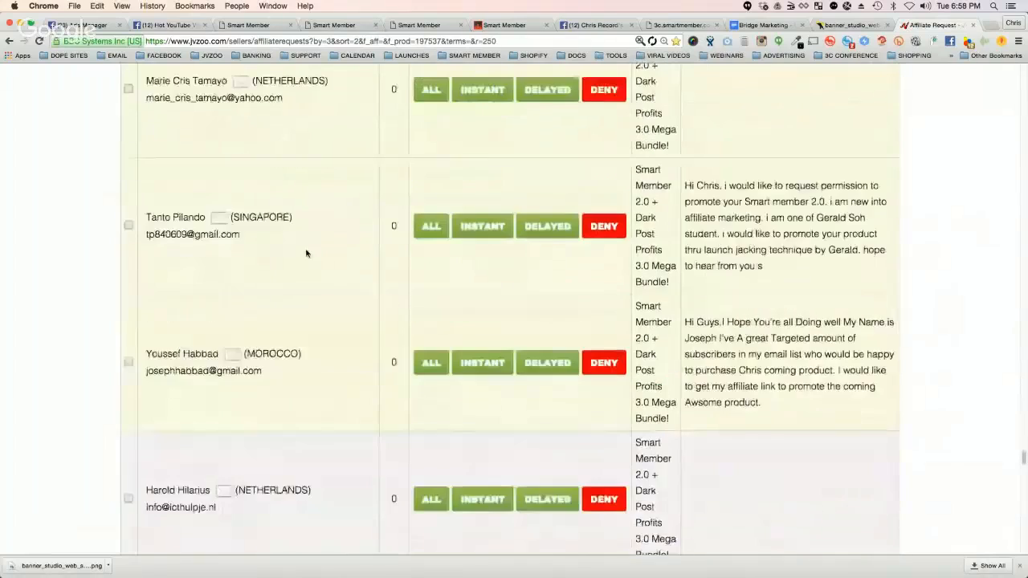
scroll(308, 253, "down", 10)
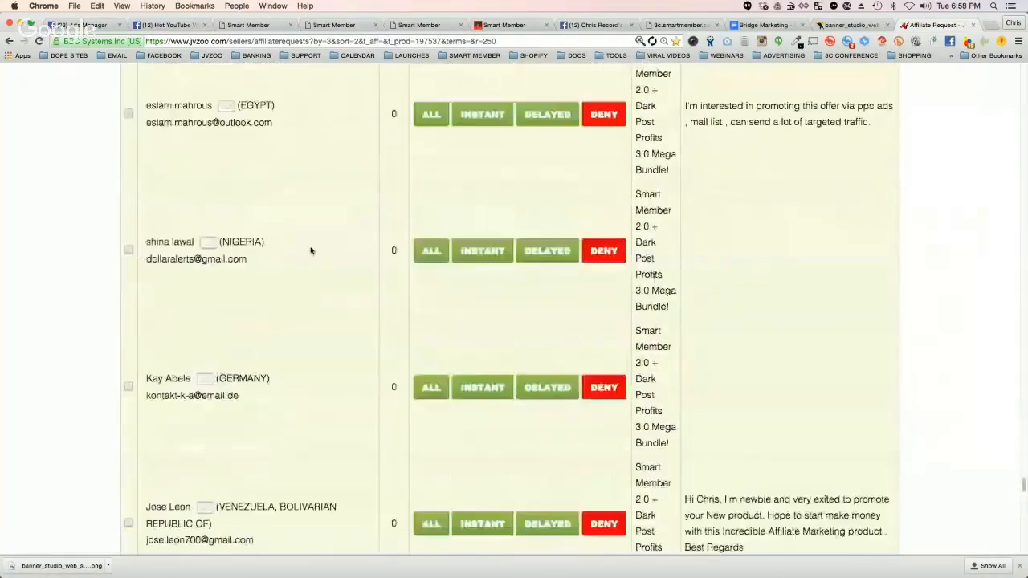
scroll(311, 252, "down", 3)
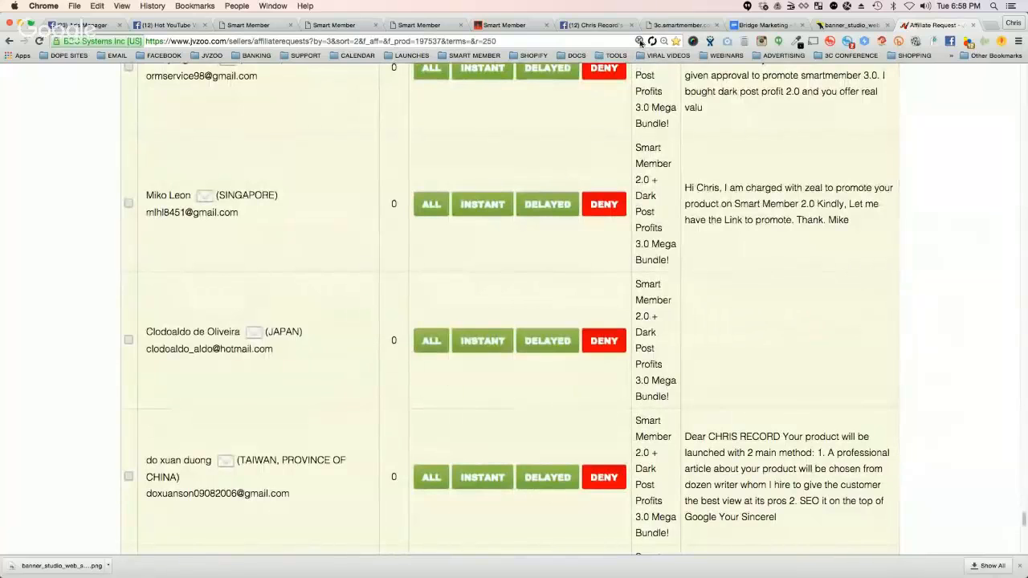
Step: Examine the rest of the JVZoo affiliate requests, the security guidance on approval types and the request filters
left_click(652, 41)
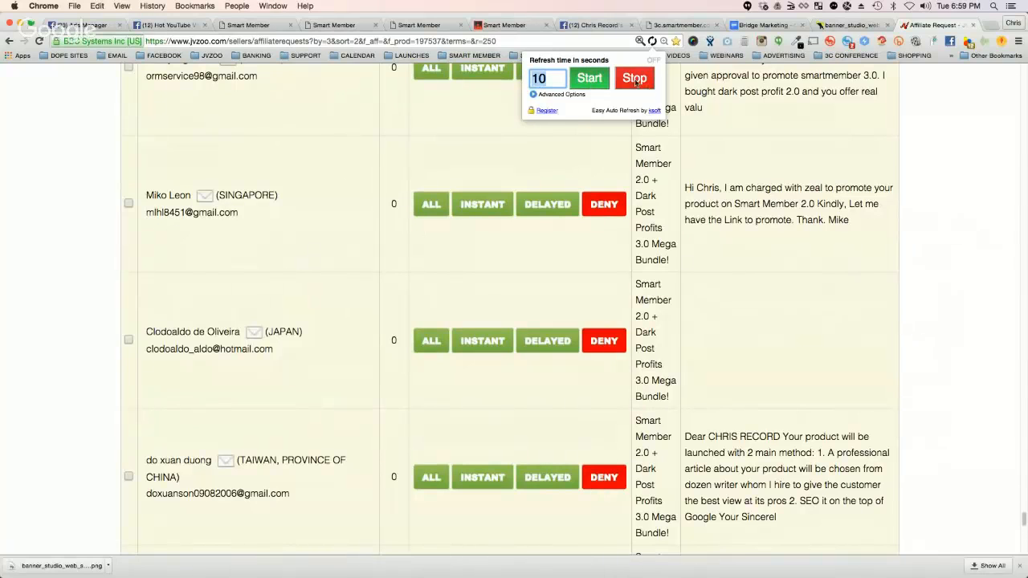
left_click(421, 102)
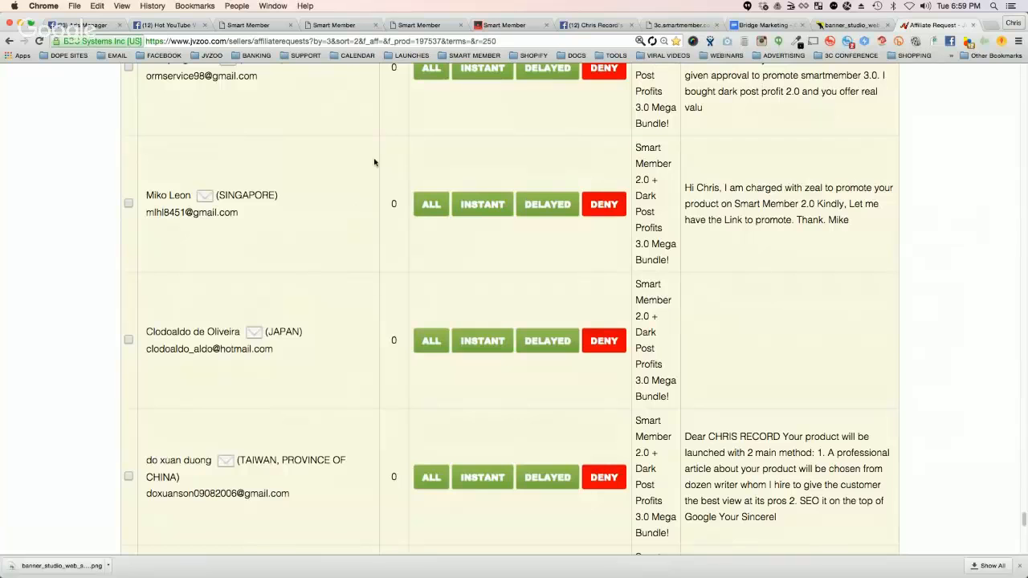
scroll(297, 173, "down", 10)
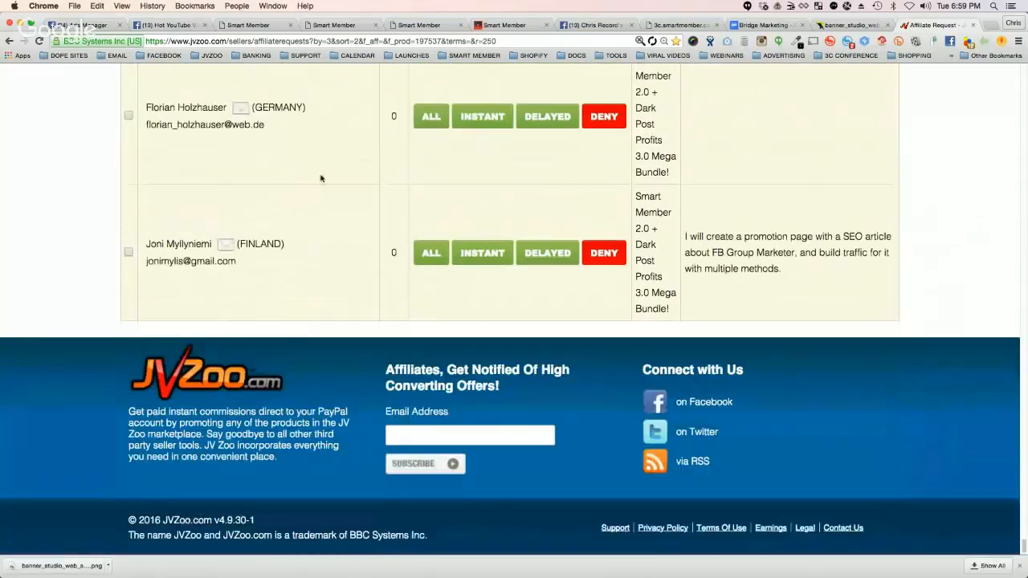
scroll(320, 179, "up", 20)
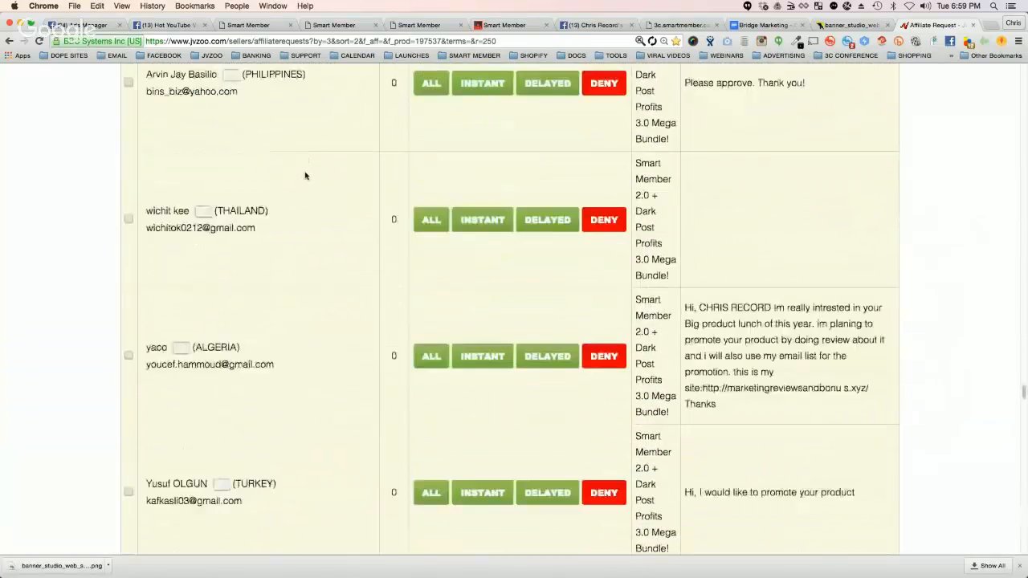
scroll(305, 176, "up", 20)
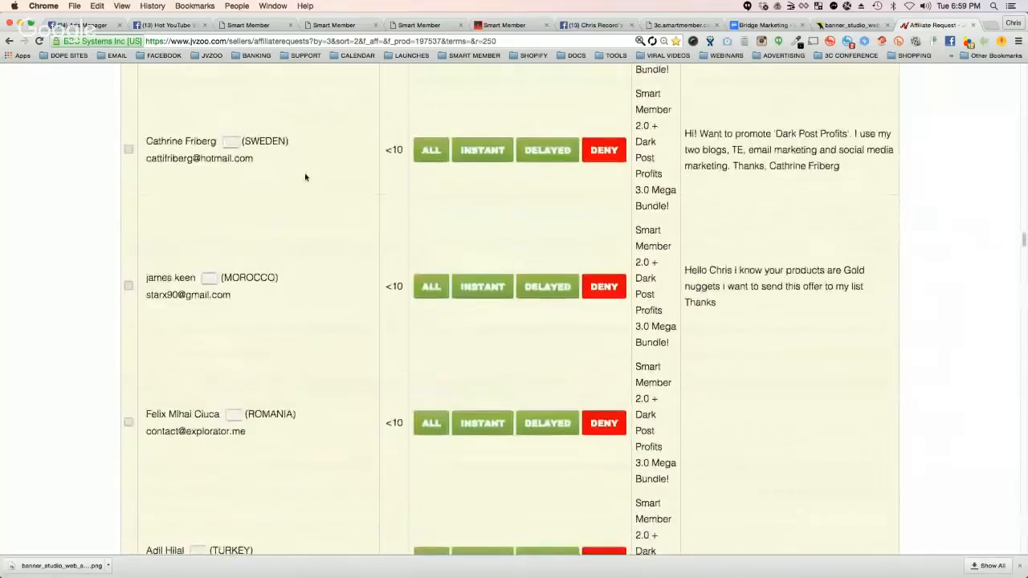
scroll(305, 175, "up", 20)
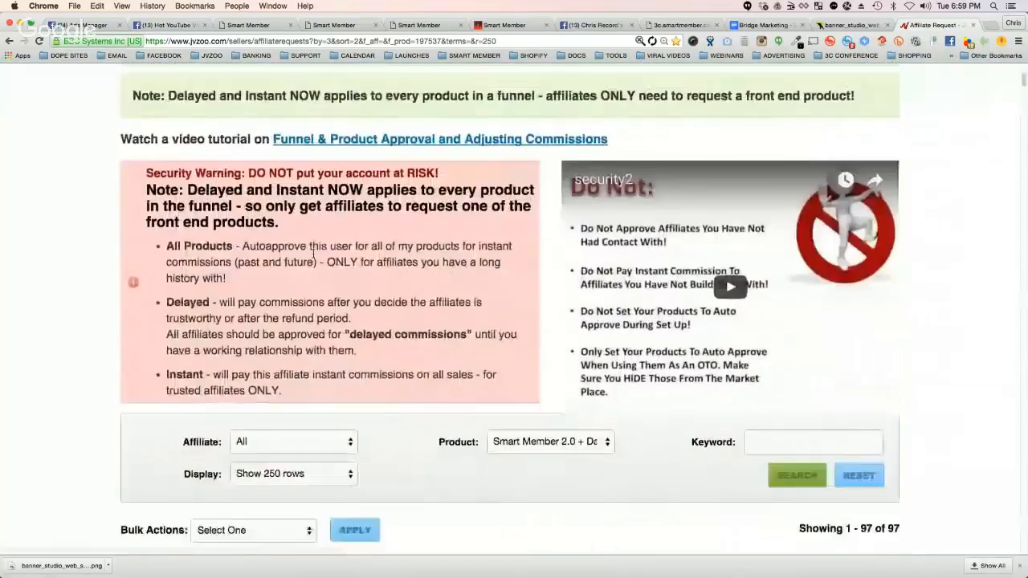
scroll(313, 254, "down", 5)
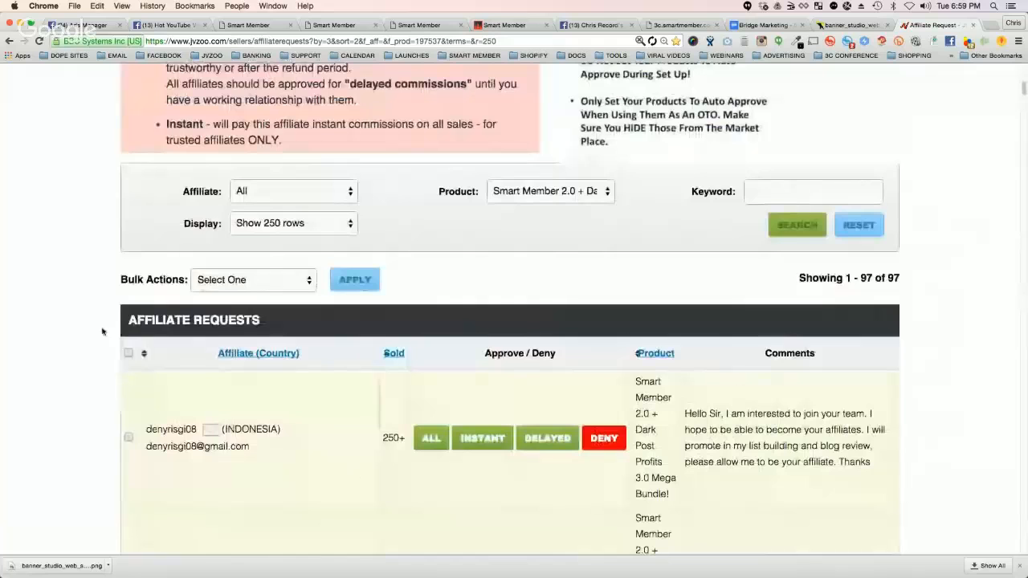
scroll(203, 295, "up", 3)
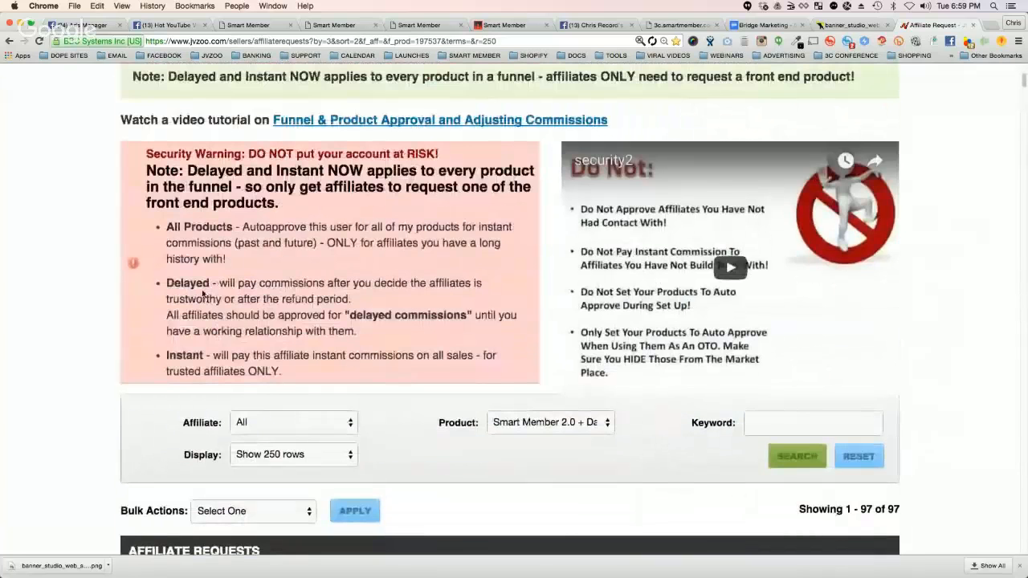
Step: Switch to the Smart Member site, open the JVZoo Payment Gateway app and examine its Step 1 instructions and JVZIPN url
left_click(404, 26)
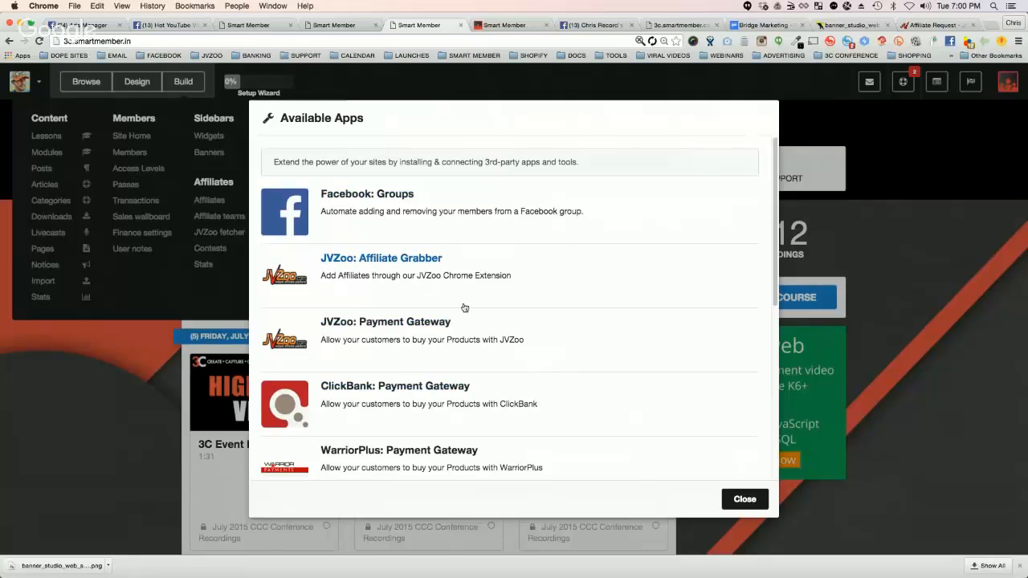
left_click(410, 322)
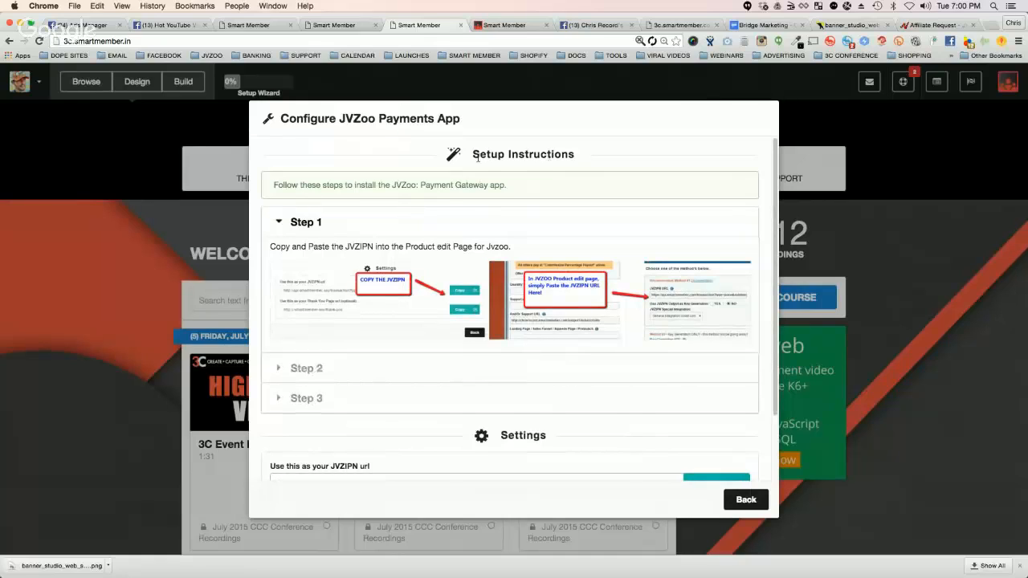
left_click_drag(286, 184, 471, 192)
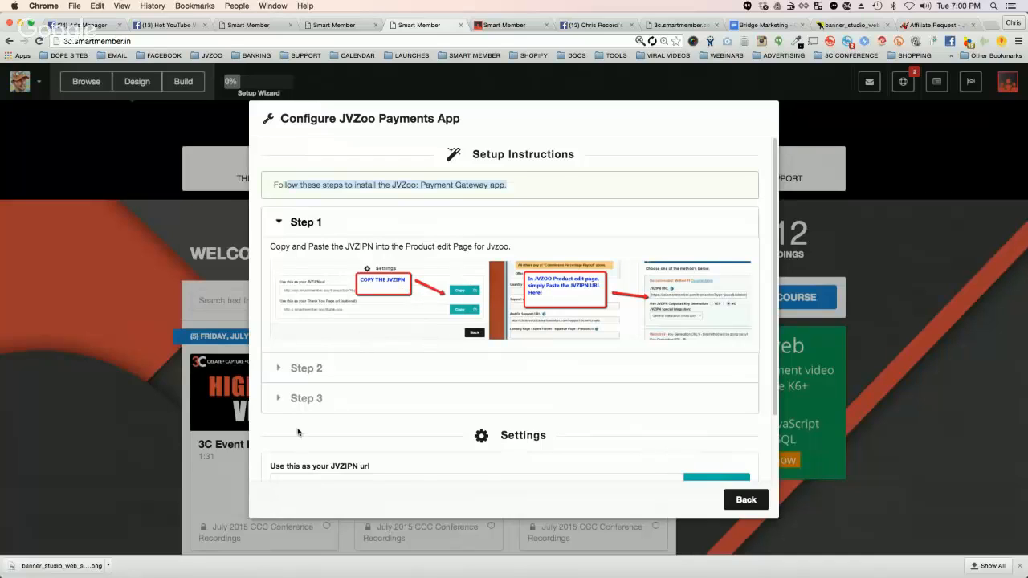
scroll(337, 417, "down", 2)
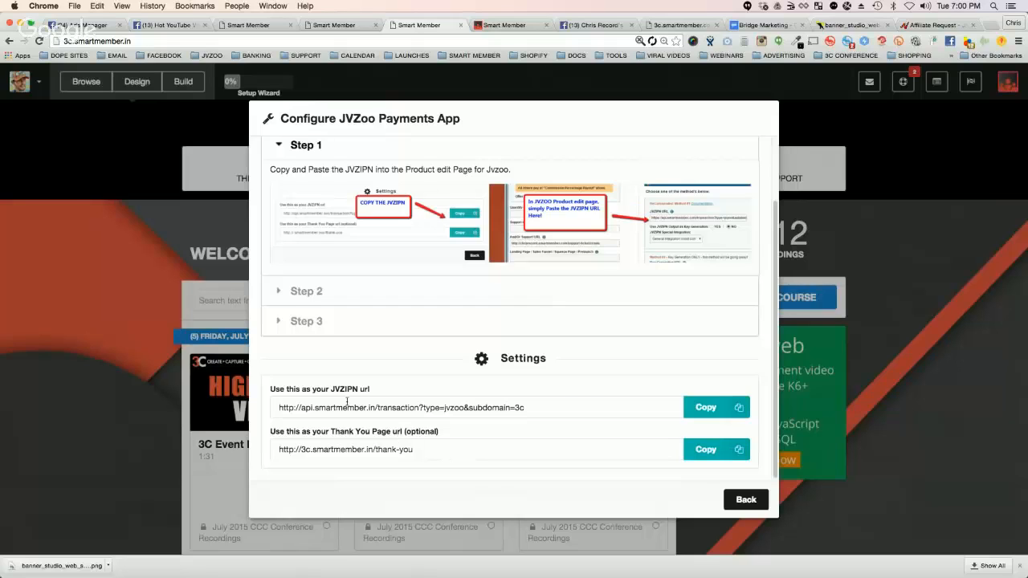
left_click_drag(311, 407, 516, 411)
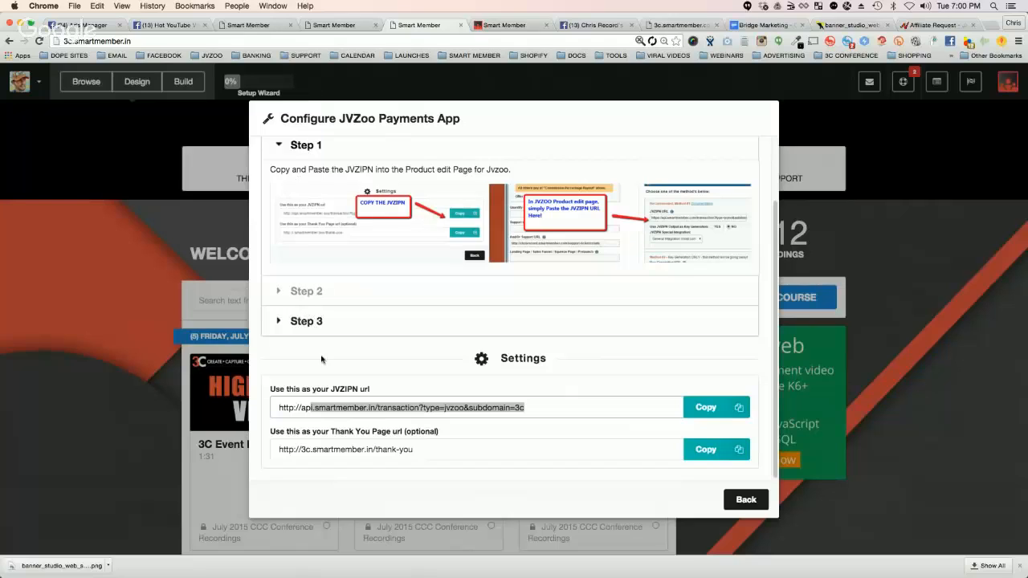
left_click(331, 408)
triple_click(331, 408)
left_click_drag(536, 408, 291, 401)
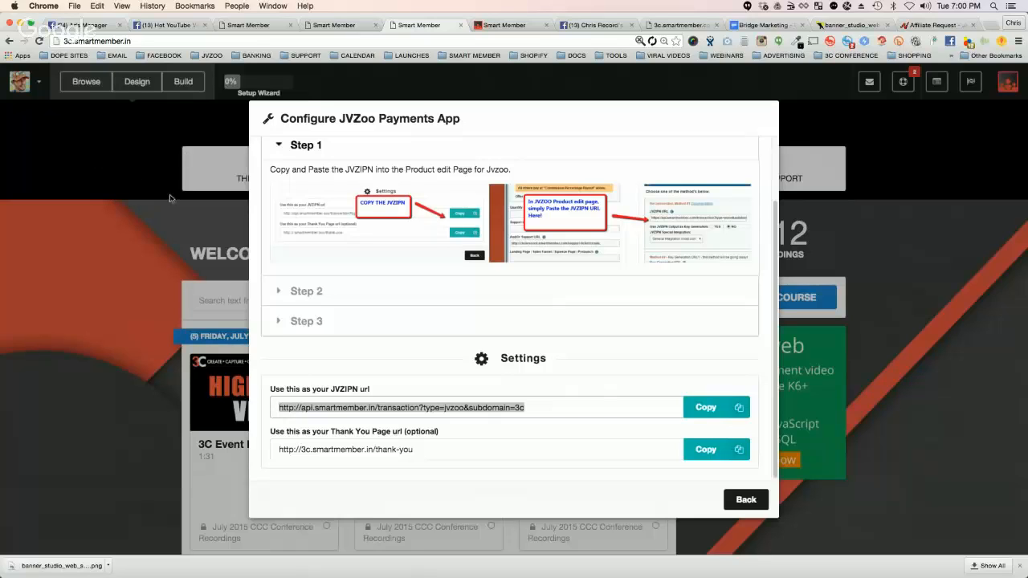
Step: Examine the Step 2 and Step 3 setup instructions of the JVZoo payments app and return to the available apps
left_click(284, 293)
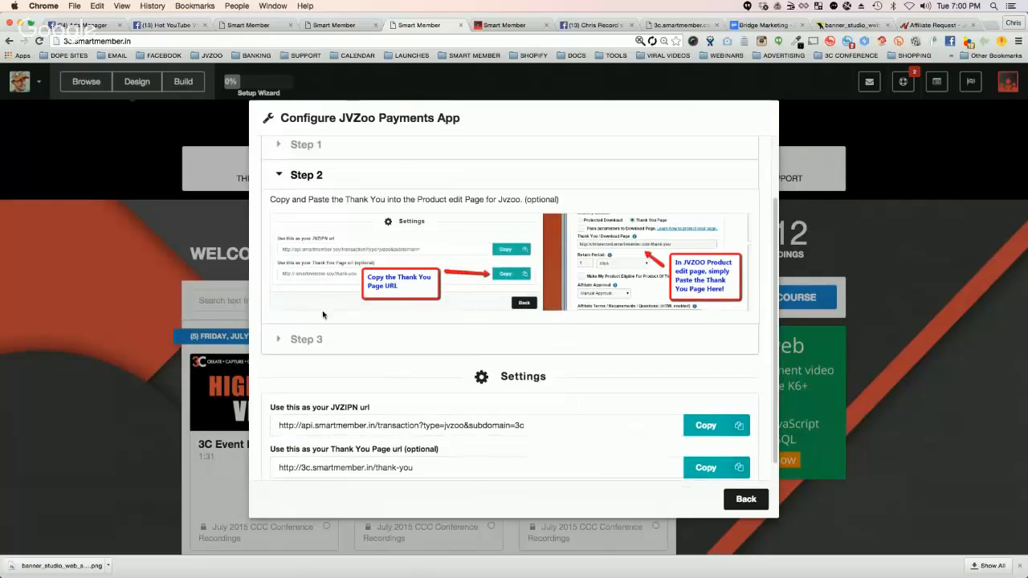
left_click(279, 337)
scroll(662, 300, "down", 3)
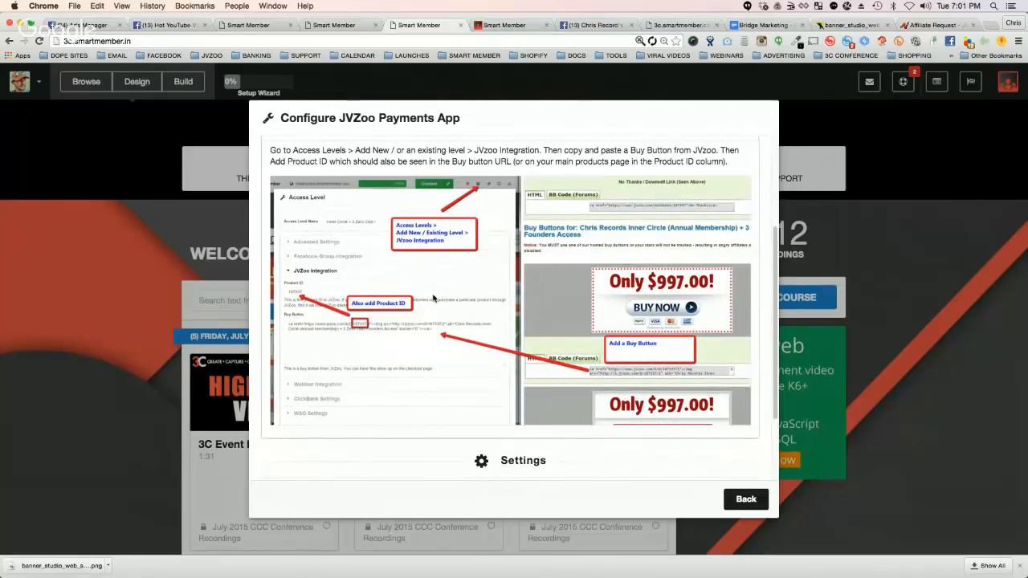
left_click(750, 499)
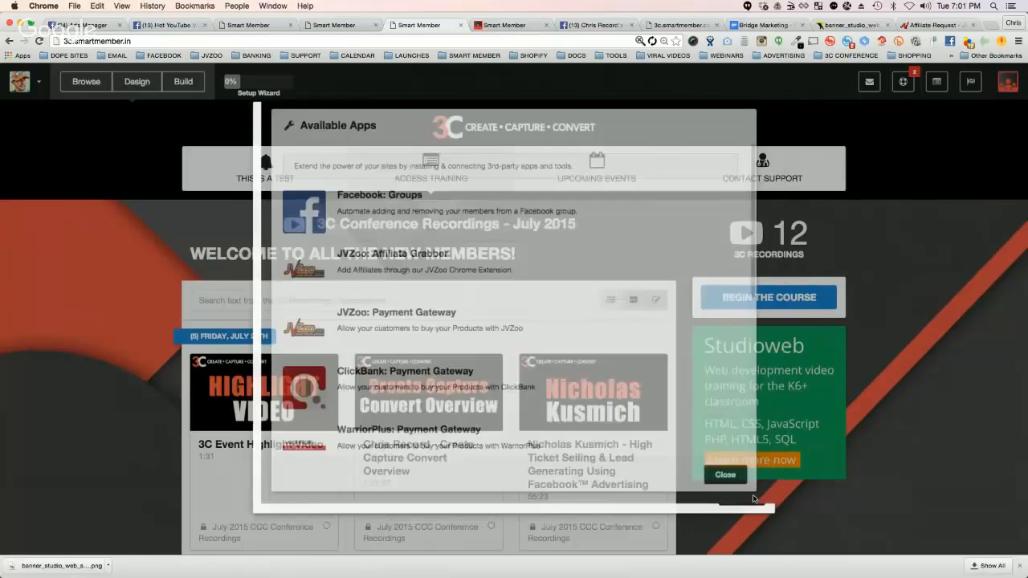
Step: Examine the remaining available apps, from the other payment gateways to Sendgrid, Stripe and Vimeo, and close the list
scroll(460, 297, "down", 3)
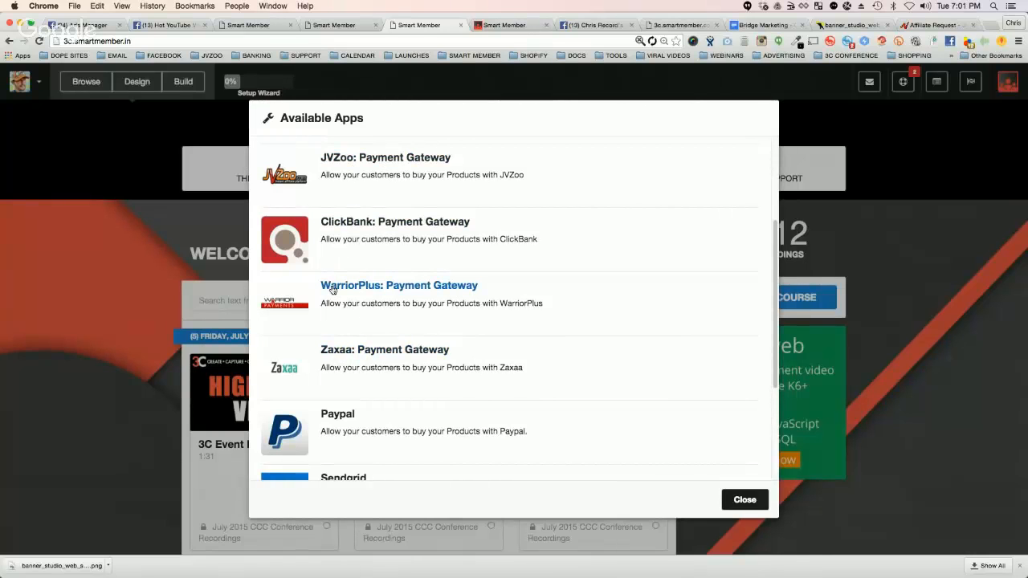
scroll(482, 321, "down", 3)
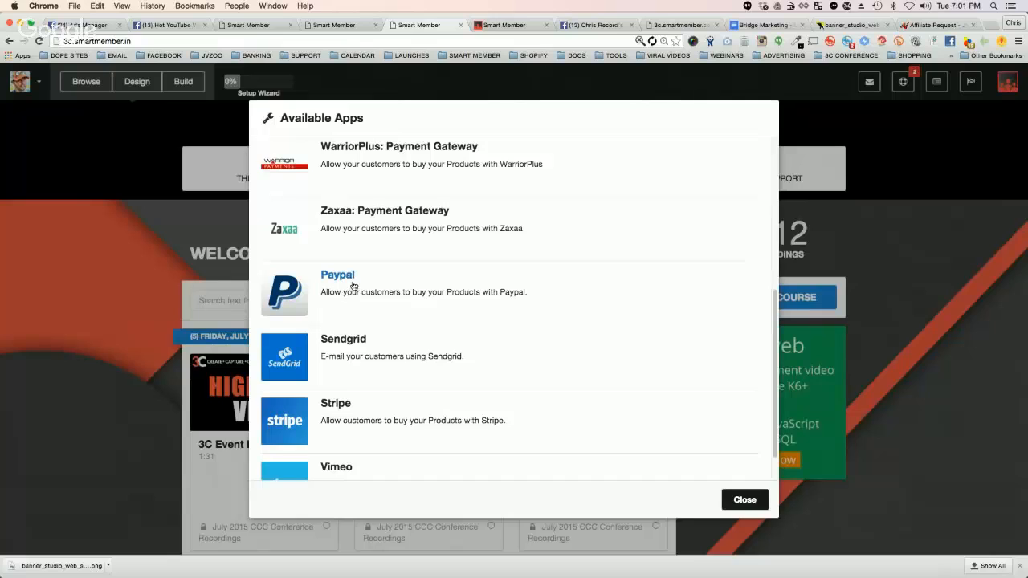
scroll(391, 302, "down", 1)
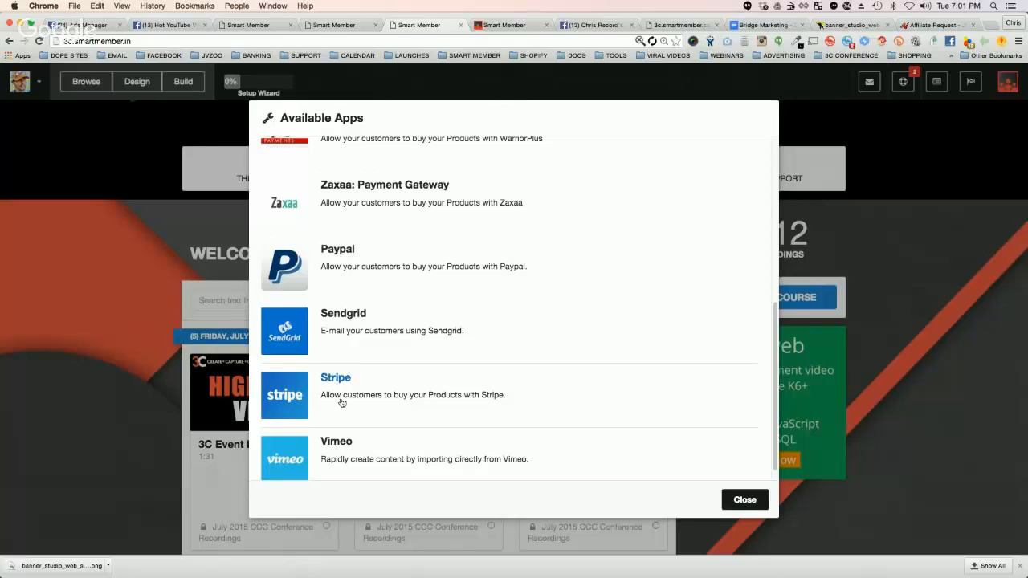
scroll(347, 397, "down", 1)
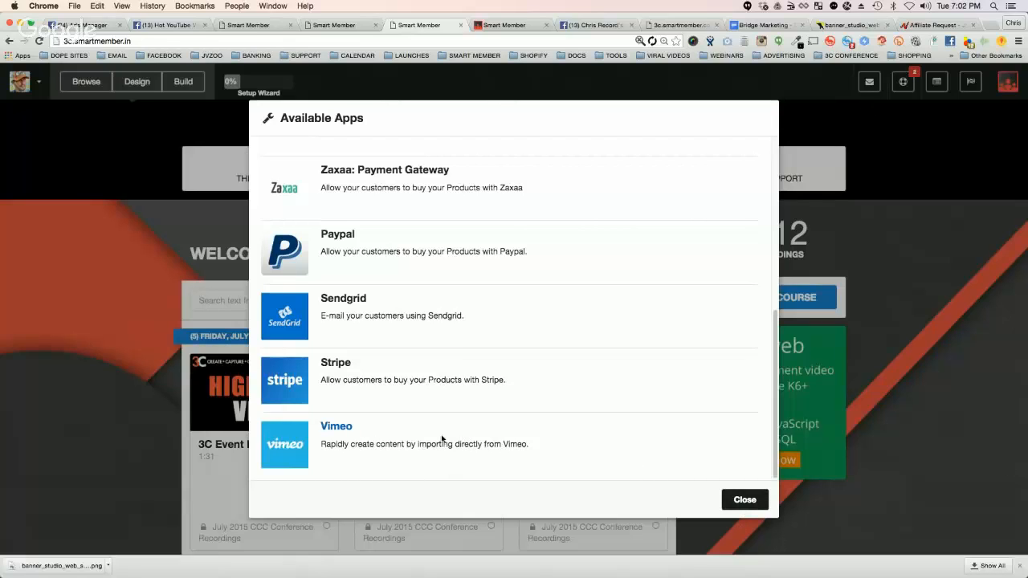
scroll(321, 353, "up", 10)
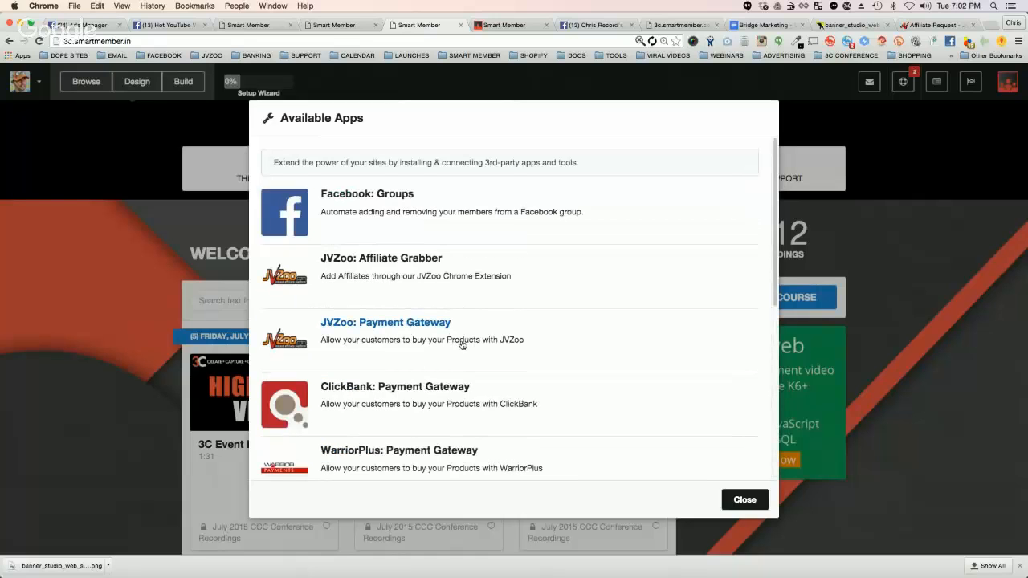
left_click(752, 504)
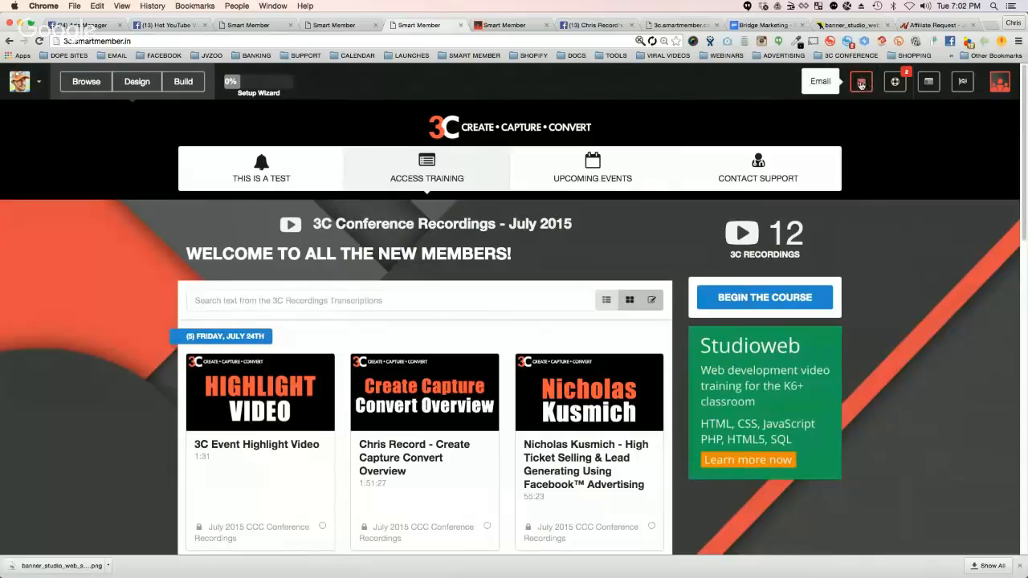
Step: Open the site's emails and start creating a new email
left_click(860, 84)
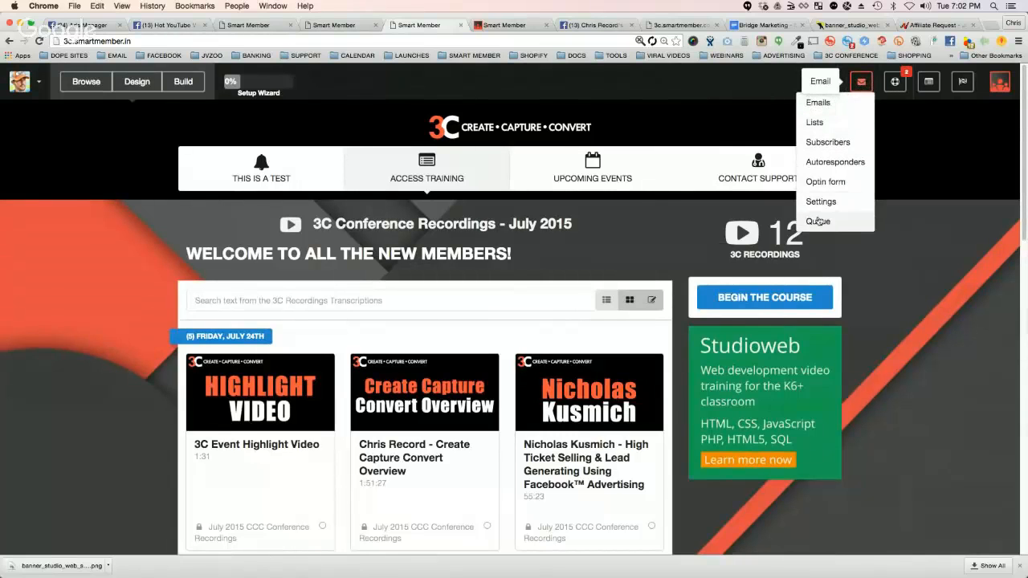
left_click(819, 104)
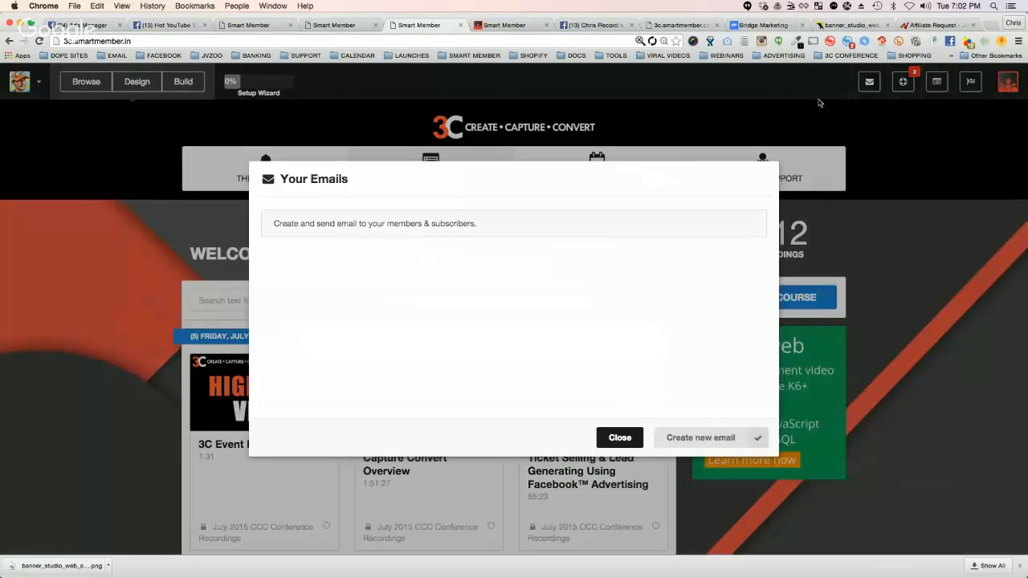
left_click(672, 438)
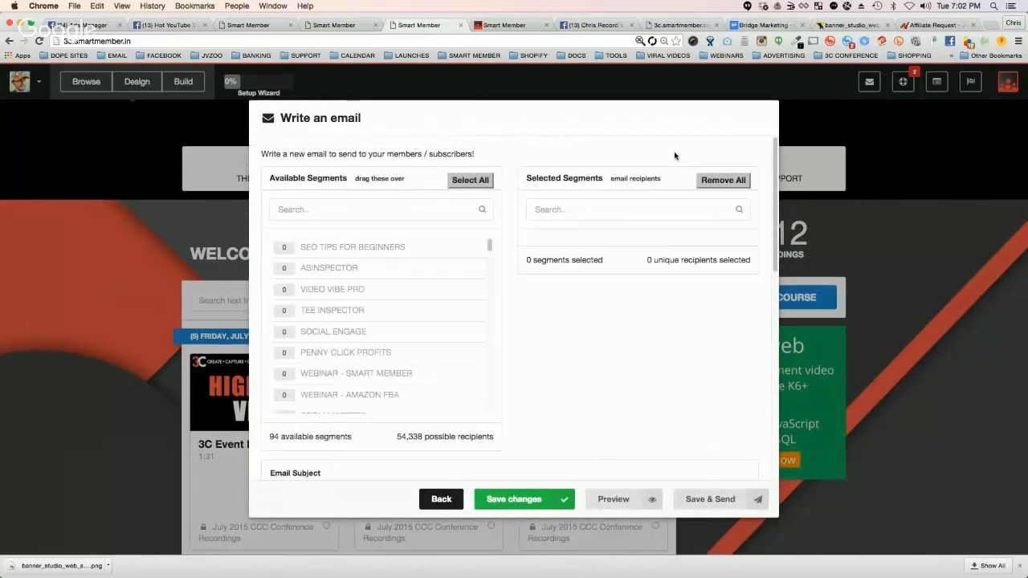
Step: Add the SPEED BLOGGING and Customers - PCP Mastermind segments to the email's recipients
scroll(404, 310, "down", 10)
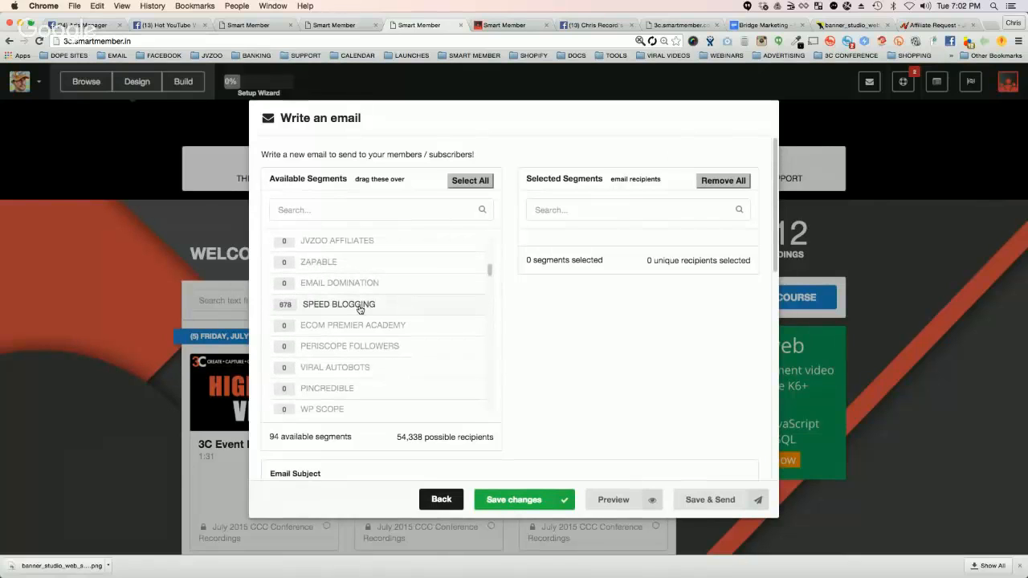
left_click(381, 307)
scroll(381, 308, "down", 2)
scroll(381, 307, "down", 10)
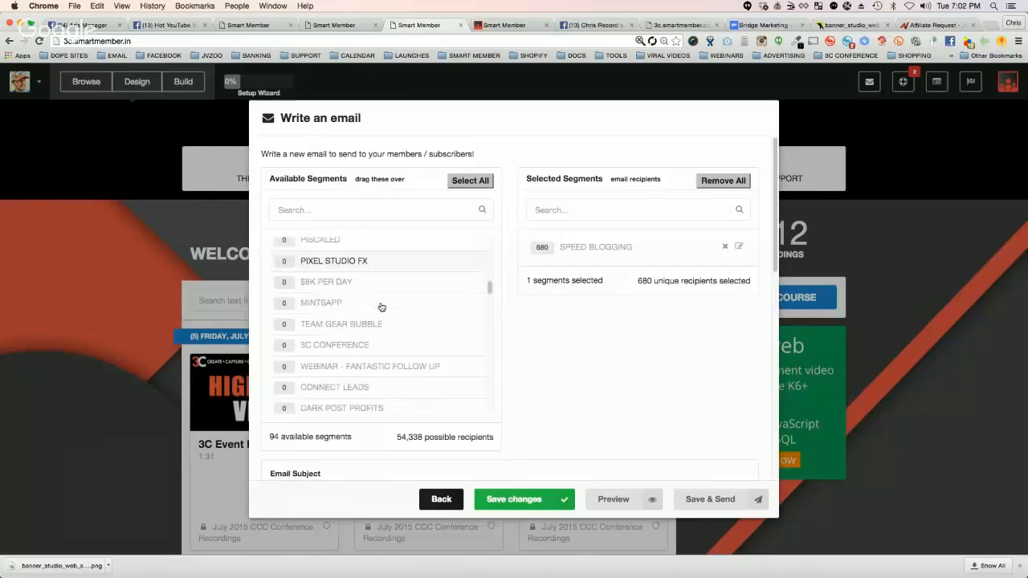
scroll(378, 312, "down", 4)
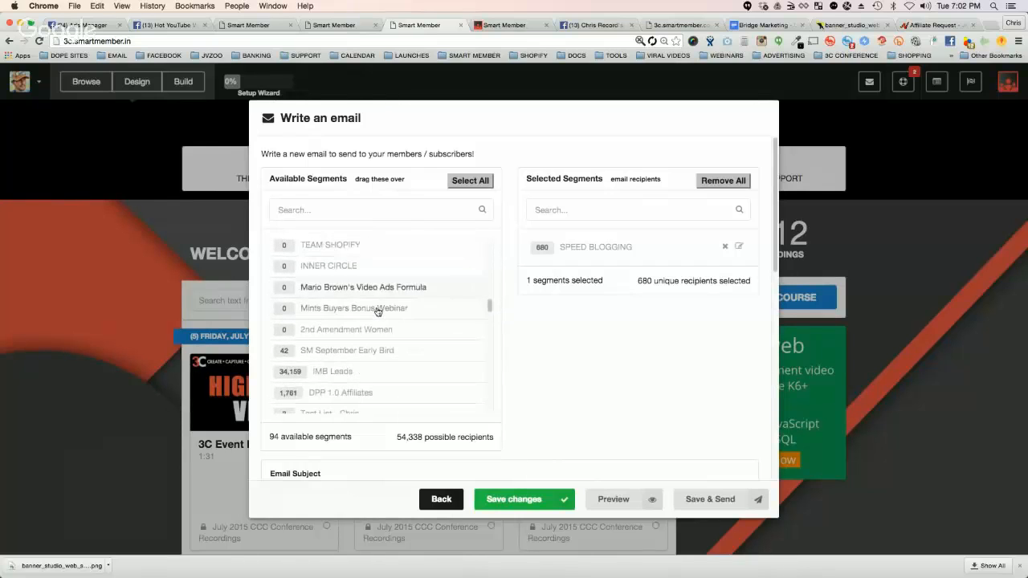
scroll(425, 338, "down", 2)
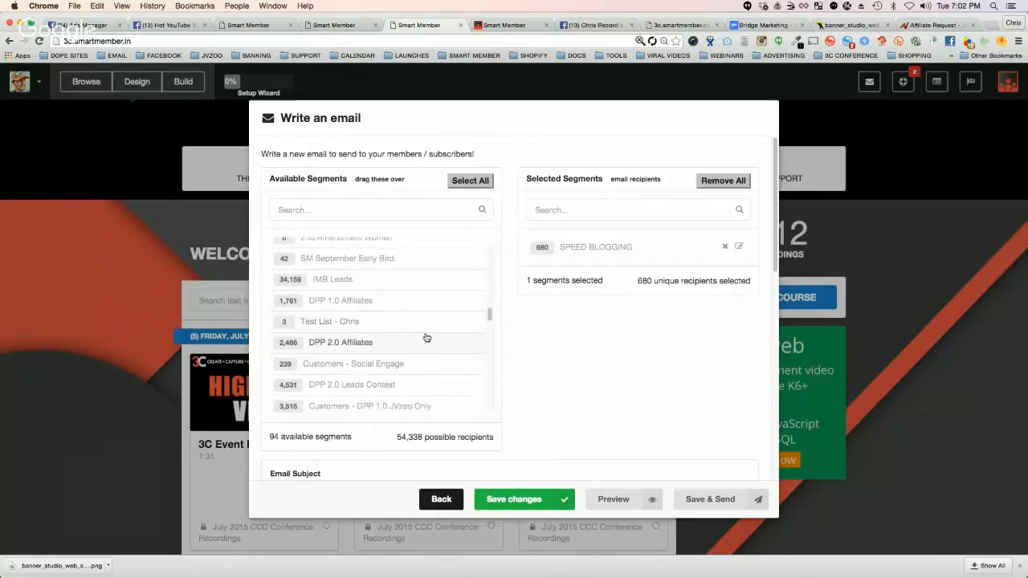
scroll(458, 363, "down", 2)
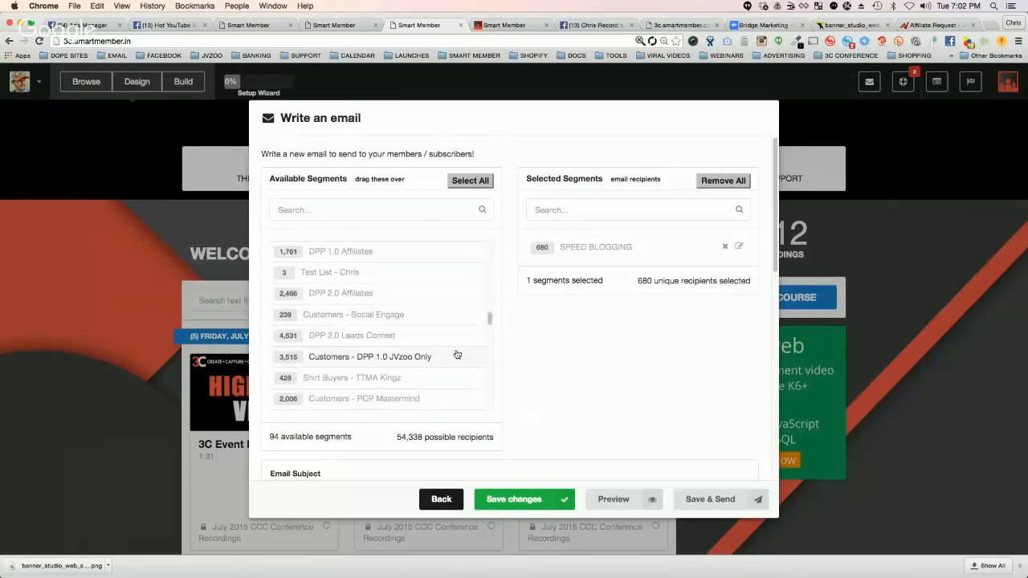
left_click(442, 382)
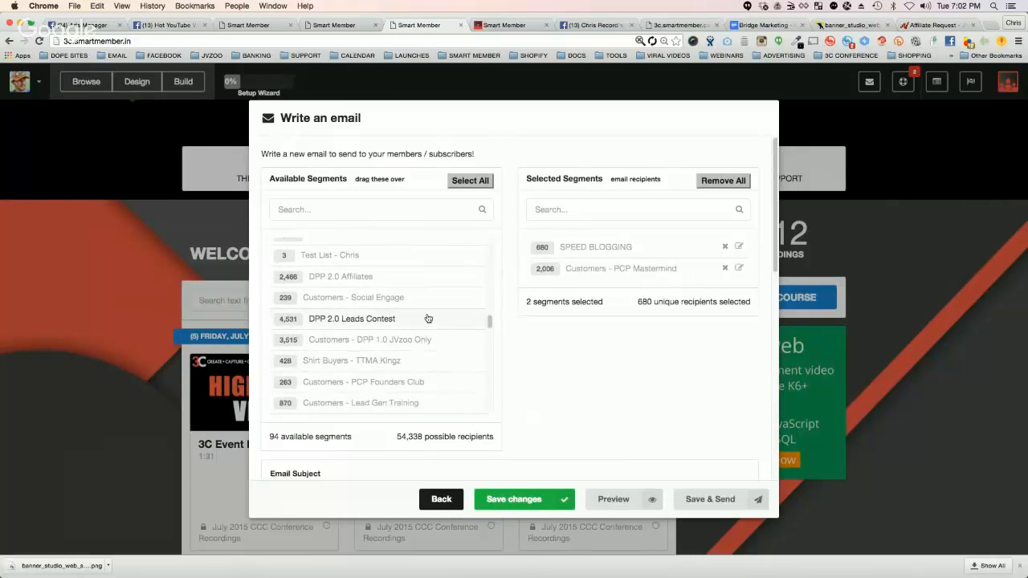
Step: Add the DPP 2.0 Customers and Amazon FBA Webinar segments to the email's recipients
scroll(425, 324, "down", 3)
scroll(397, 379, "down", 5)
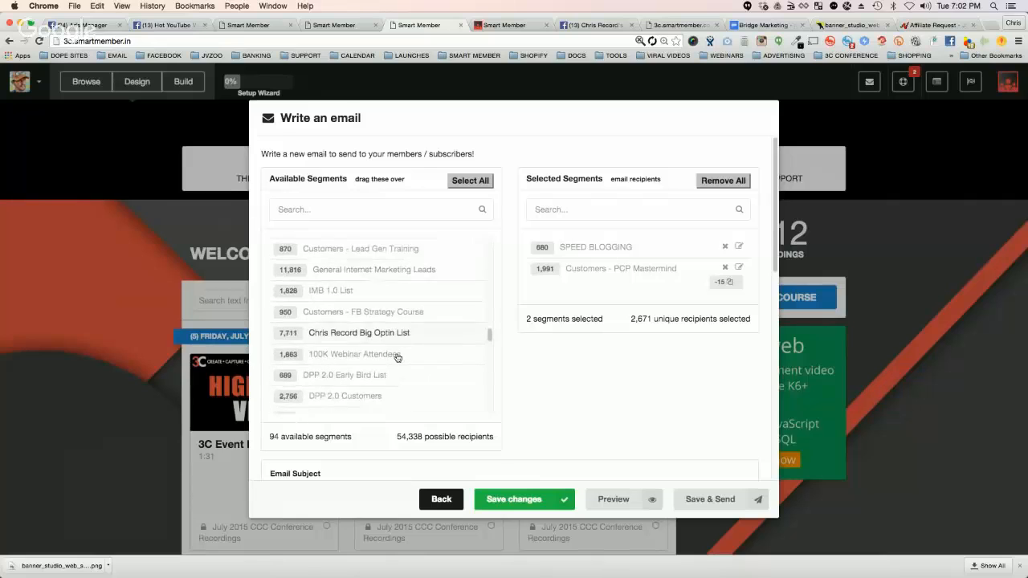
left_click(415, 377)
scroll(415, 357, "down", 4)
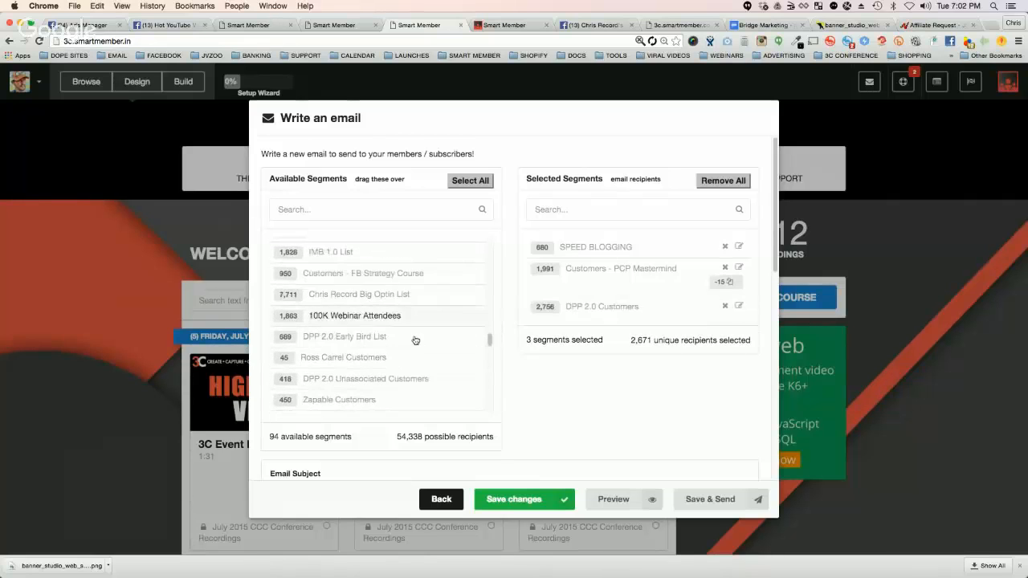
left_click(420, 351)
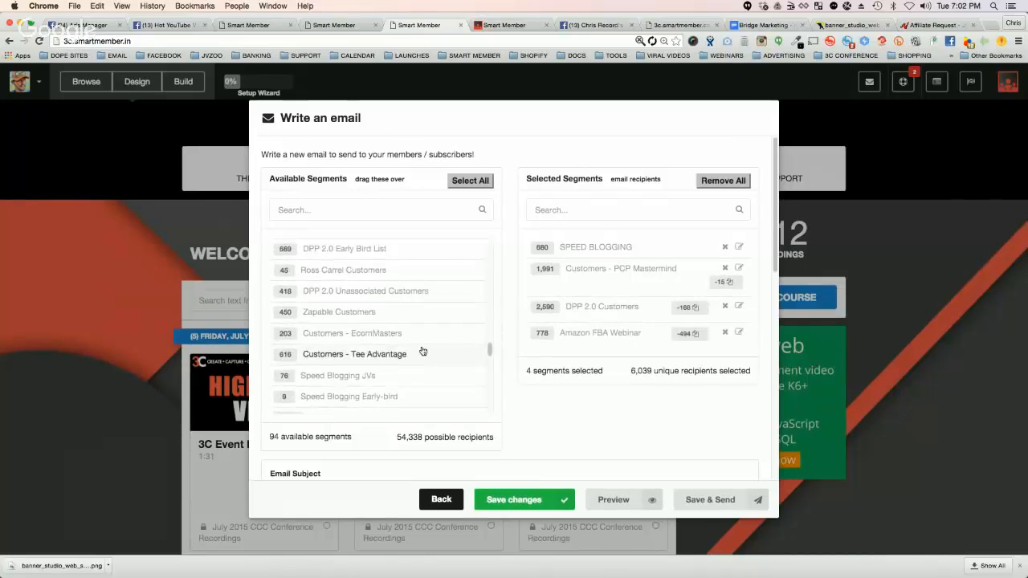
Step: Add the Customer Appreciation Week Day 1 segment to the recipients and move DPP 2.0 Customers above Customers - PCP Mastermind
scroll(422, 350, "down", 4)
left_click(451, 343)
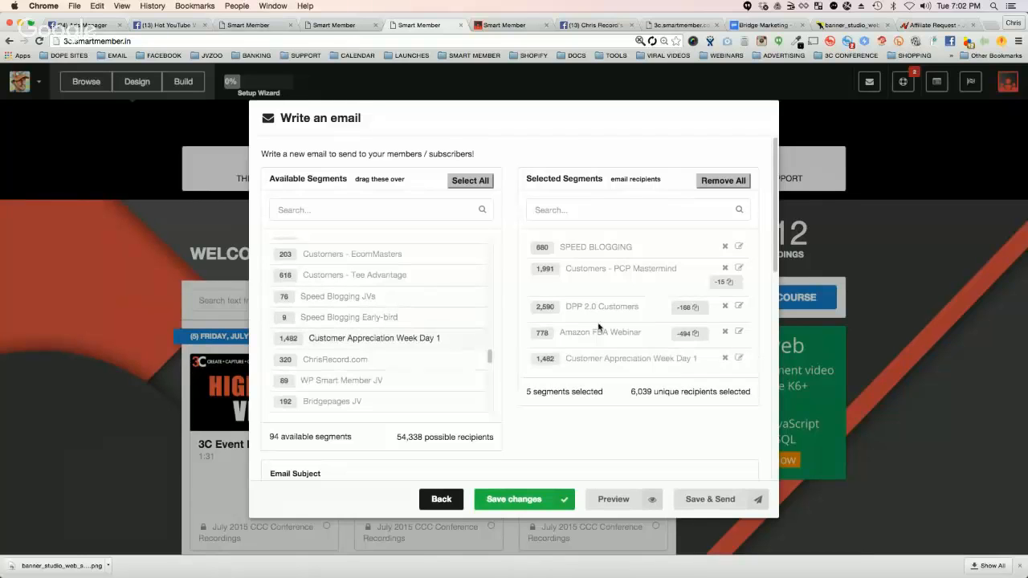
left_click_drag(652, 305, 557, 266)
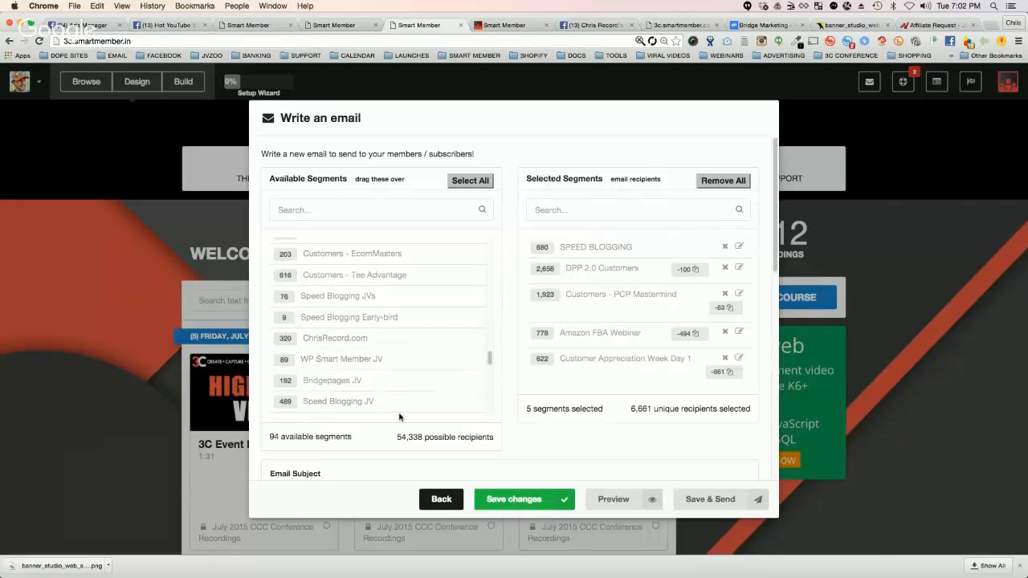
Step: Add the All Users and Subscribers segment to the email's recipients and check the duplicate count of DPP 2.0 Customers
left_click_drag(490, 359, 491, 411)
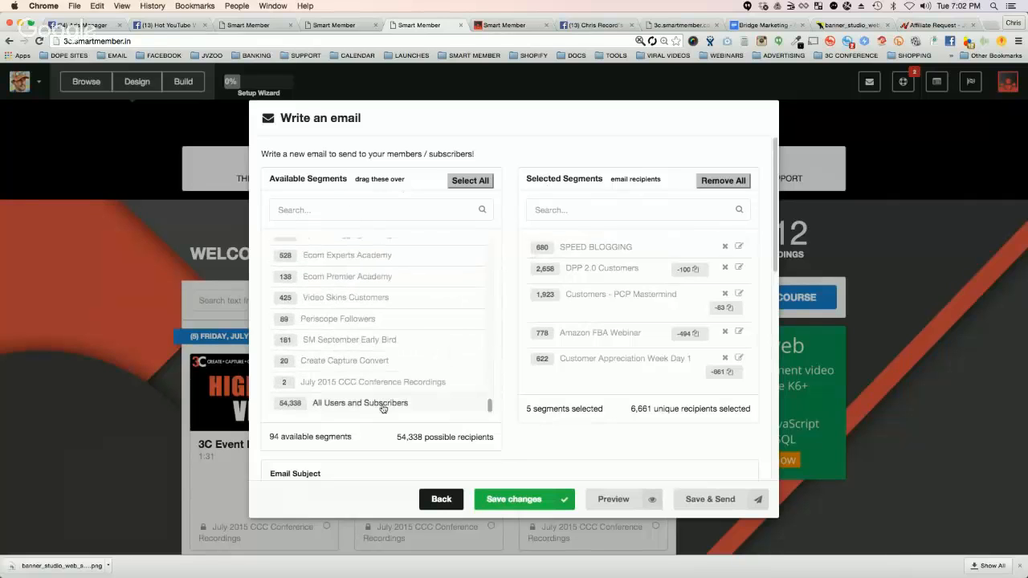
left_click(362, 401)
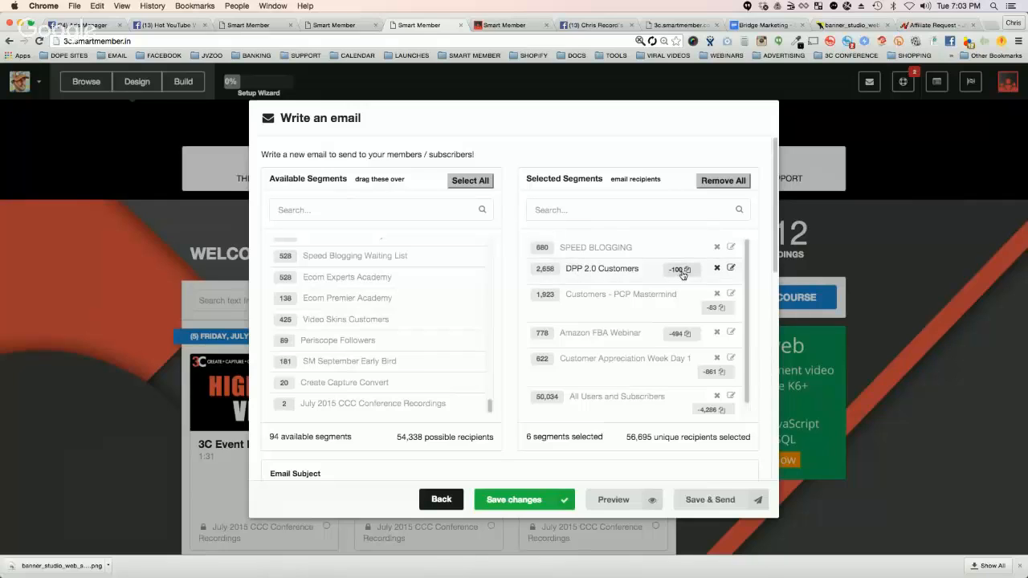
mouse_move(677, 274)
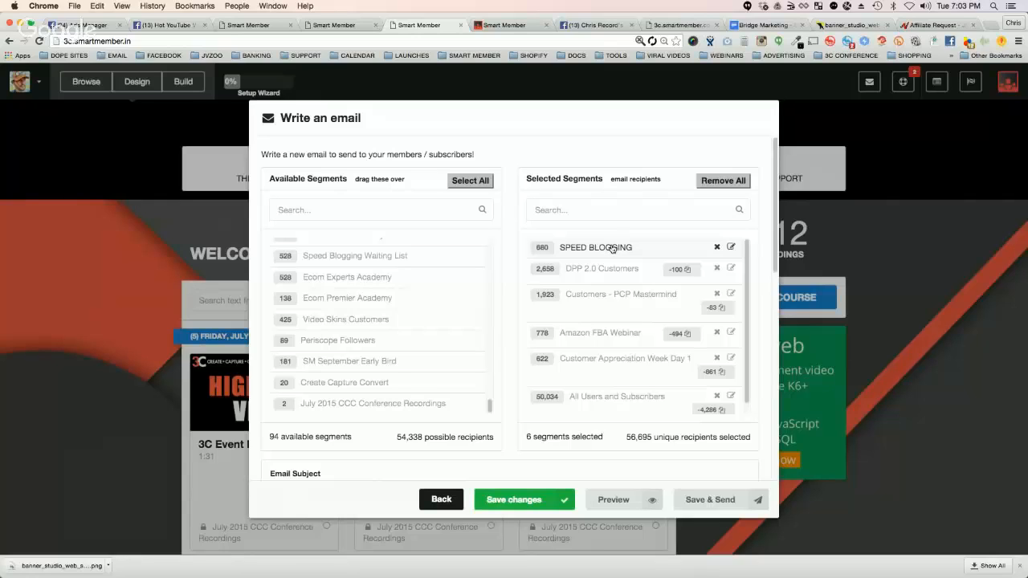
Step: Switch to Facebook, search for the marketer who posted about email open rates, and open his profile
left_click(590, 29)
left_click(242, 83)
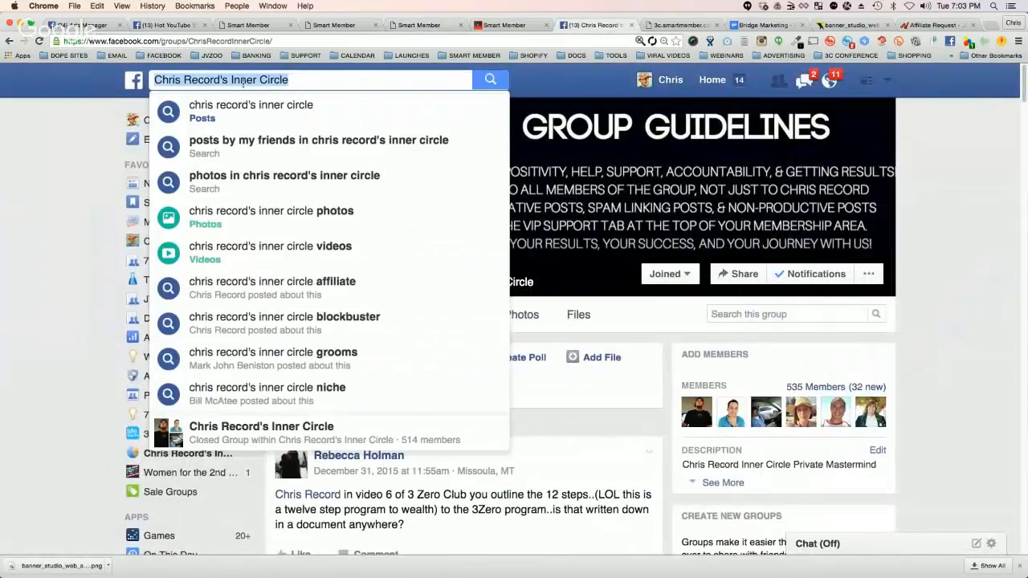
type("CHRIS HIT")
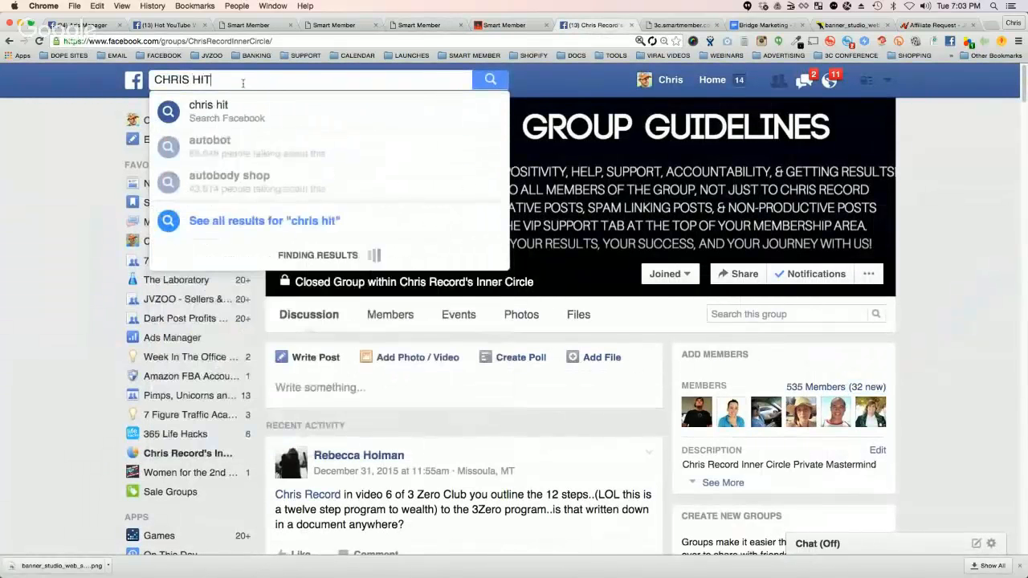
left_click(221, 235)
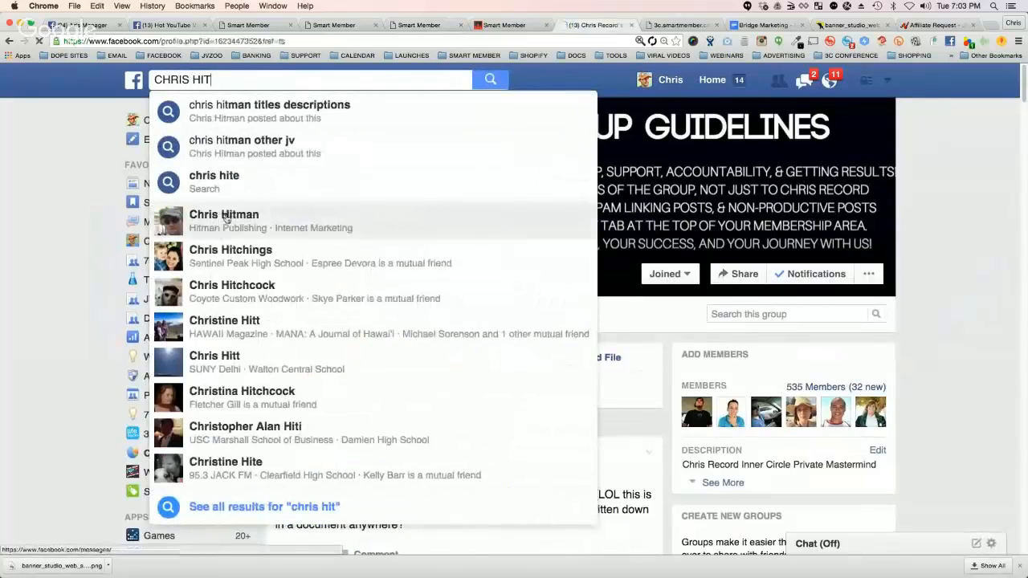
Step: Find the post asking about open rates, expand the full comment recommending list segmentation, and show its replies
scroll(585, 312, "down", 2)
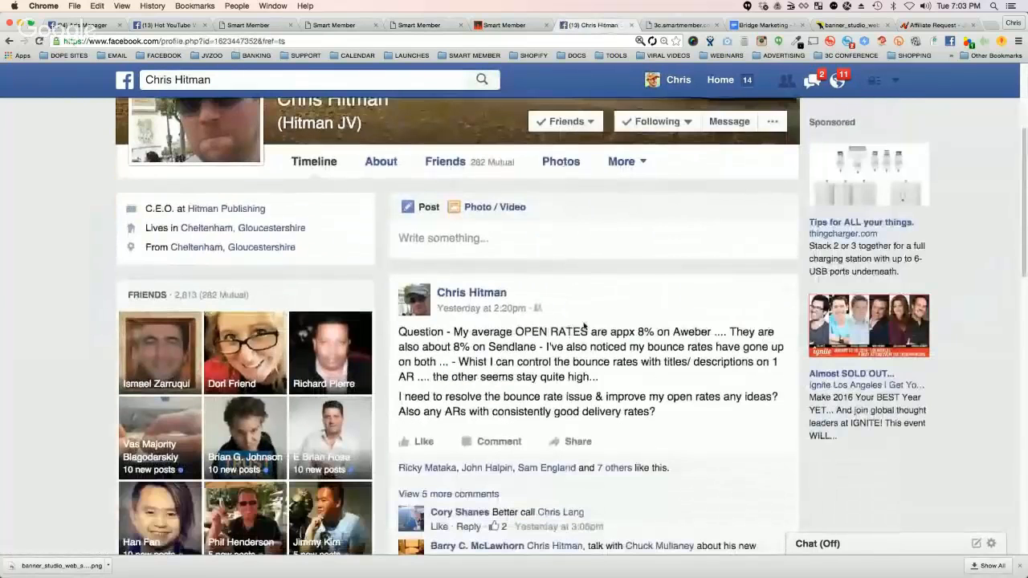
scroll(482, 326, "down", 2)
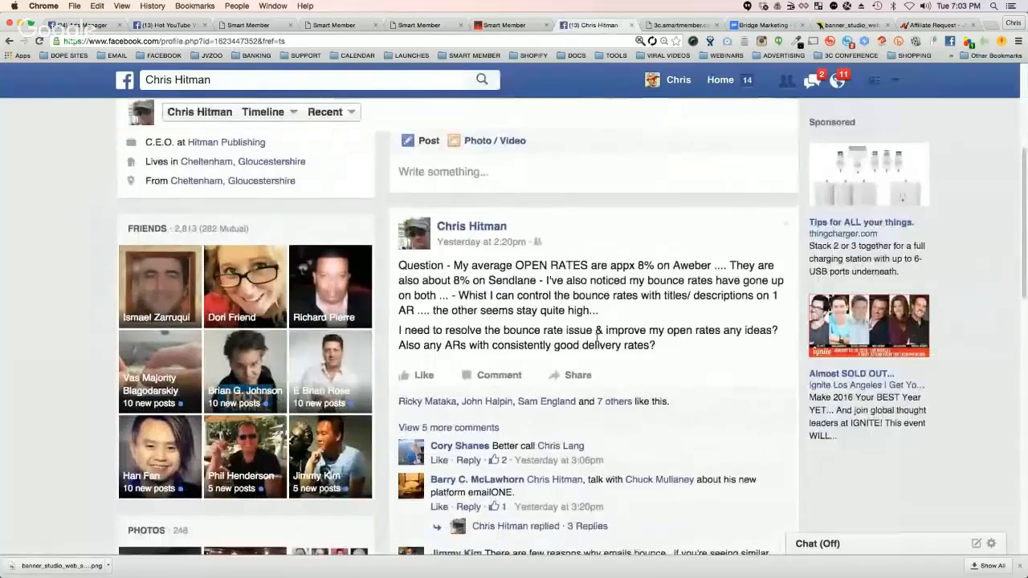
scroll(578, 268, "down", 5)
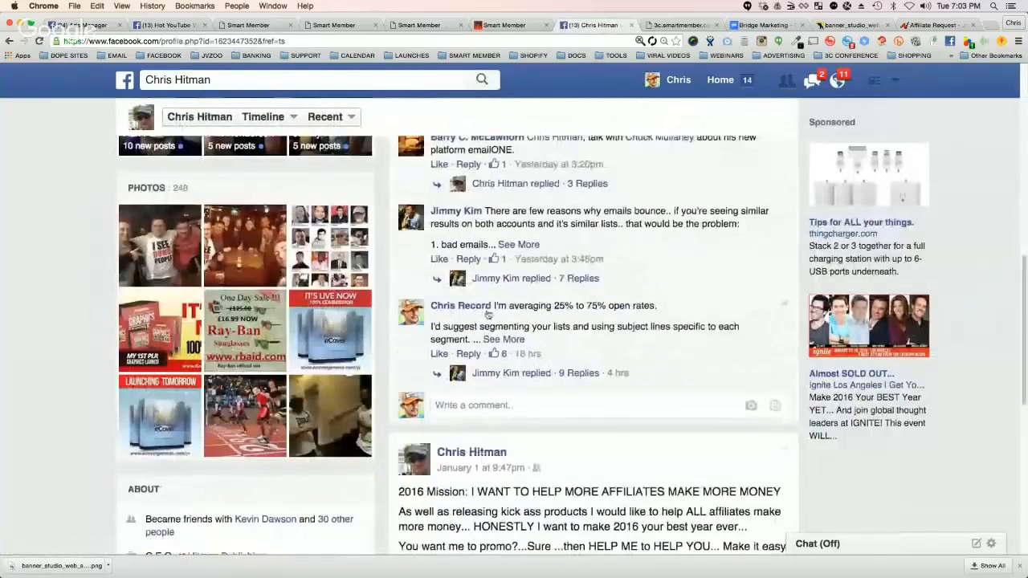
left_click(503, 339)
scroll(530, 361, "down", 1)
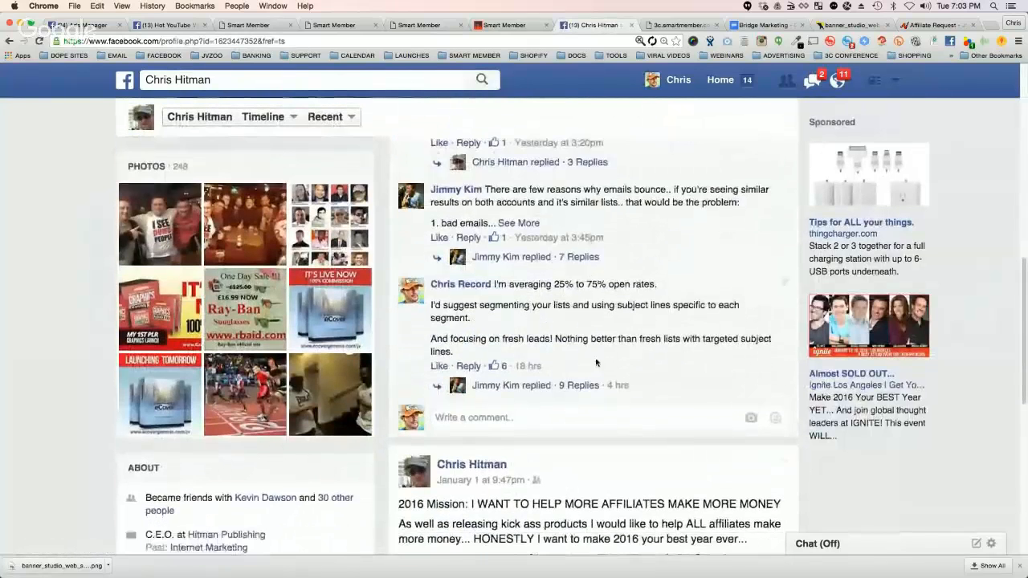
left_click(541, 389)
Step: Open the email statistics screenshot in the replies and enlarge it to read the send count, clicks and opens
scroll(609, 356, "down", 4)
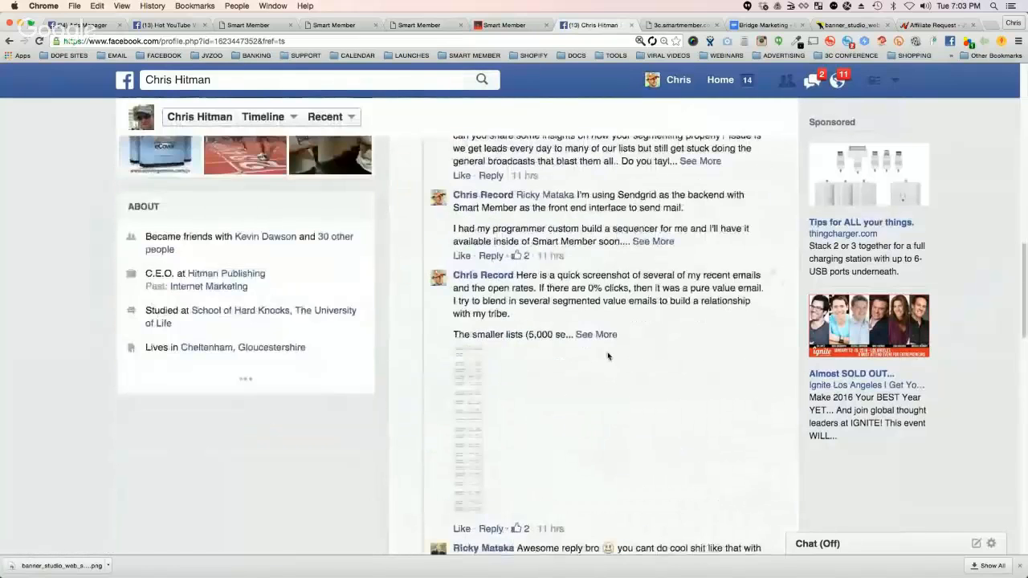
scroll(609, 357, "down", 1)
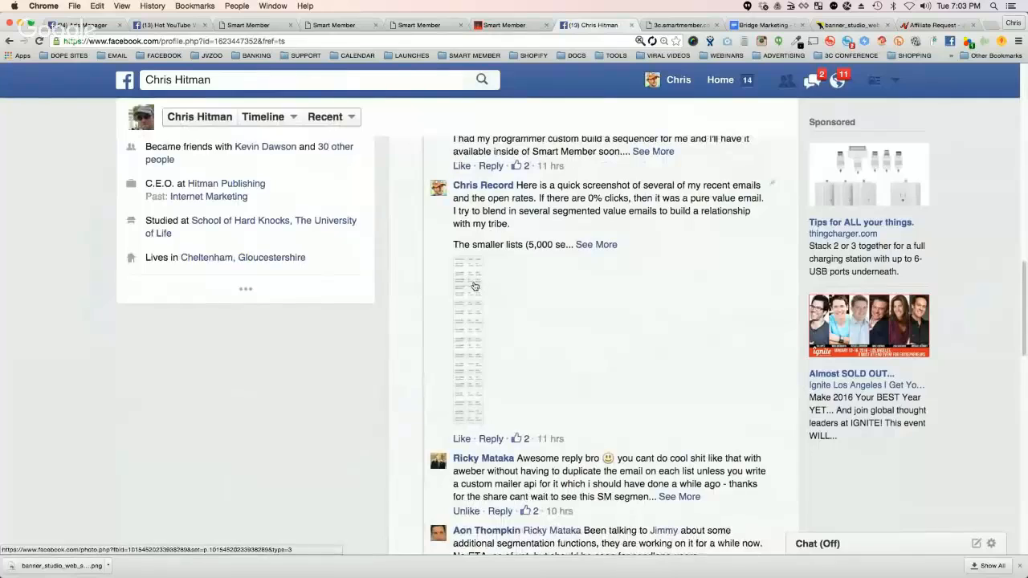
left_click(474, 286)
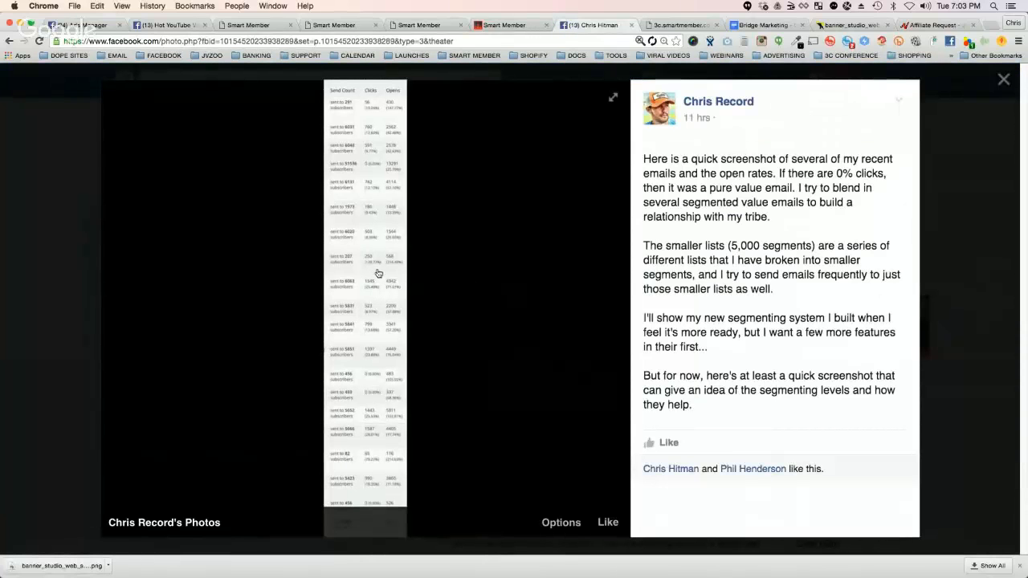
key("super+equal")
key("super+equal")
key("super+equal")
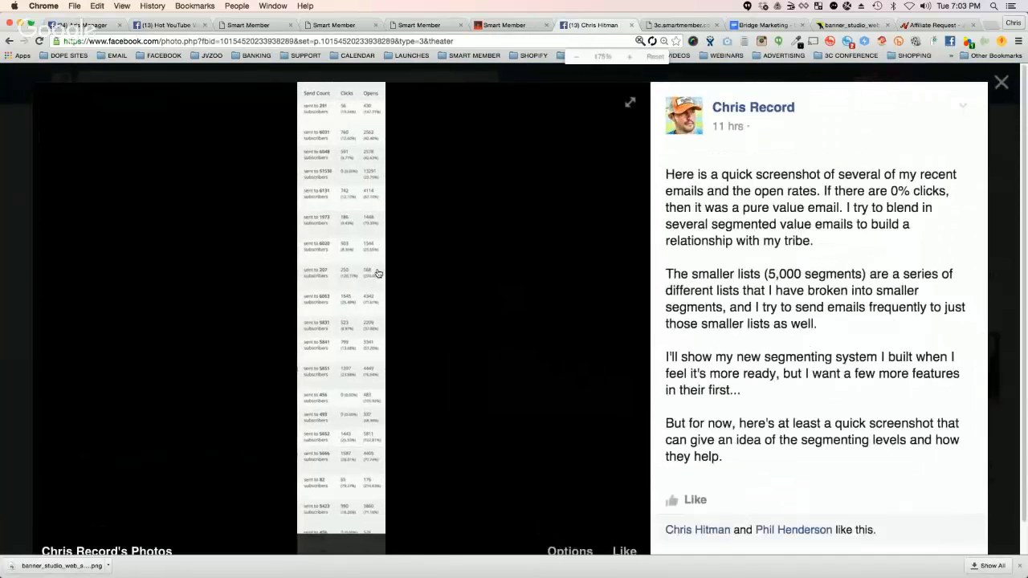
key("super+equal")
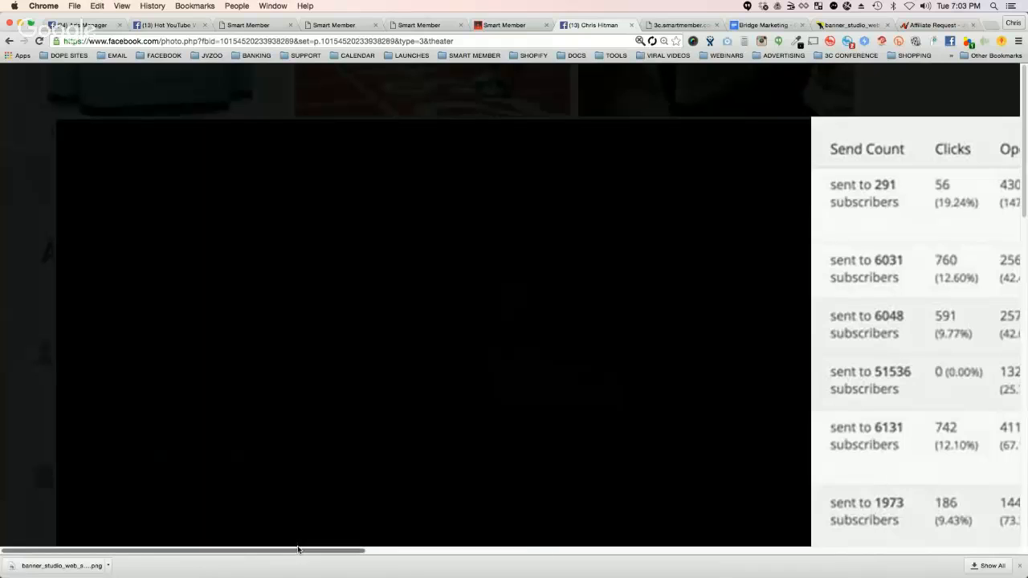
left_click_drag(282, 551, 480, 550)
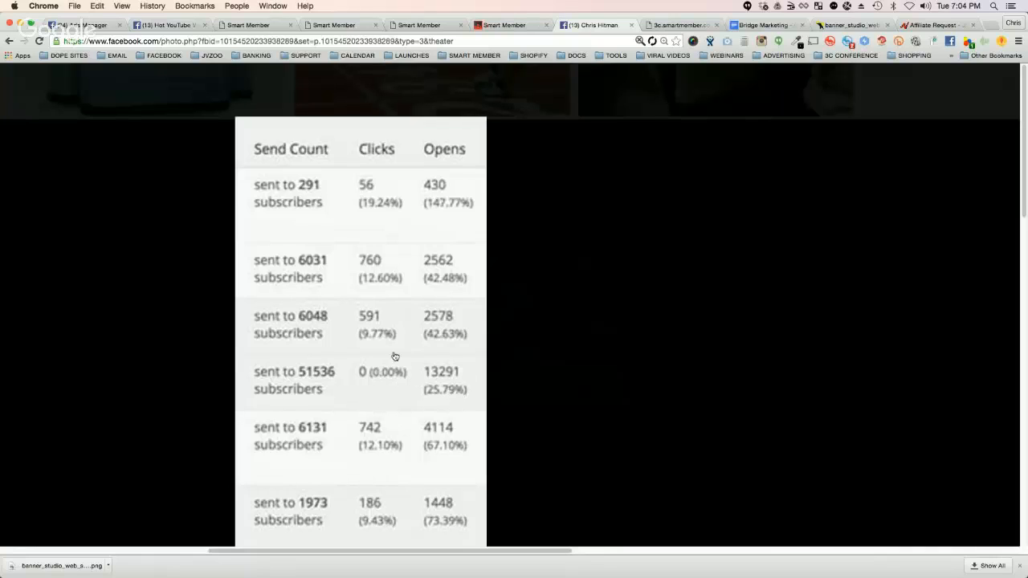
Step: Read down the enlarged email statistics, comparing send counts, clicks and open rates for each mailing
scroll(394, 355, "down", 2)
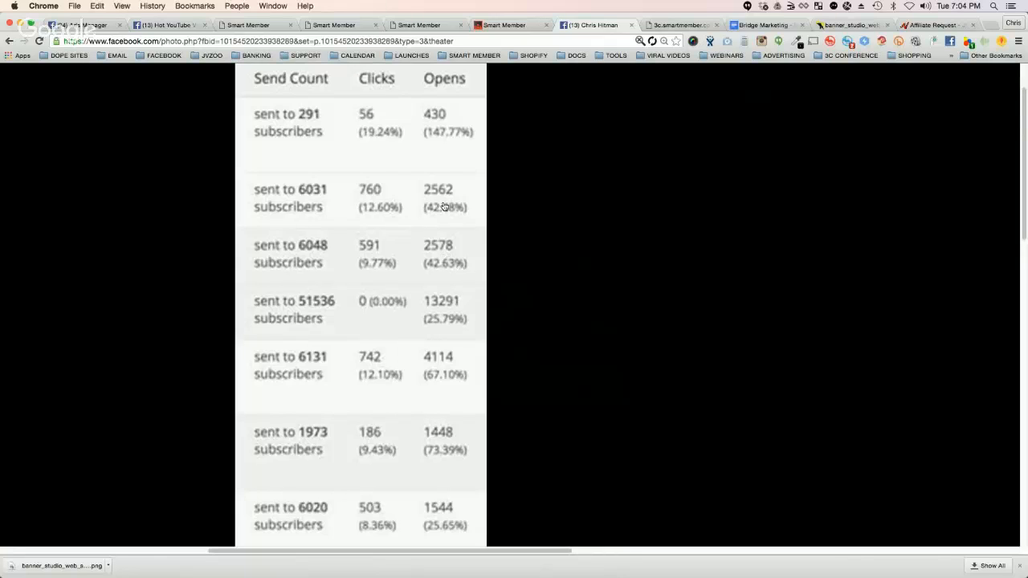
scroll(444, 207, "down", 1)
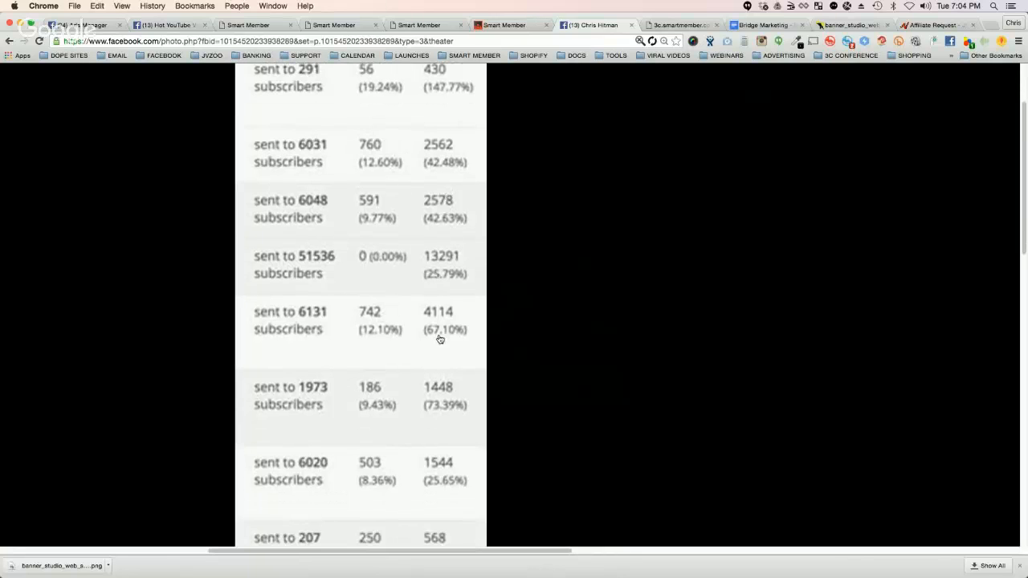
scroll(438, 409, "down", 1)
scroll(438, 409, "down", 2)
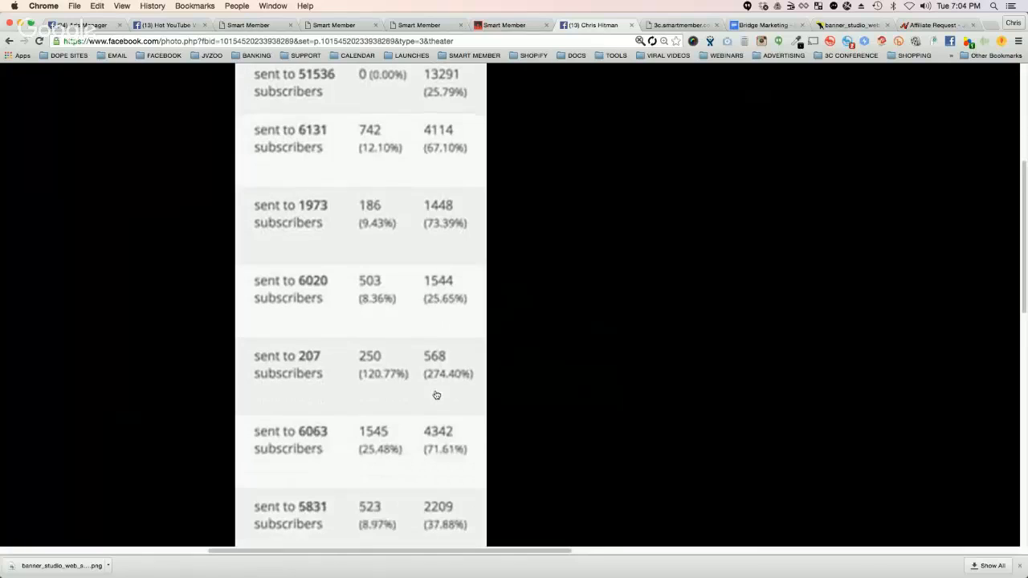
scroll(438, 381, "down", 1)
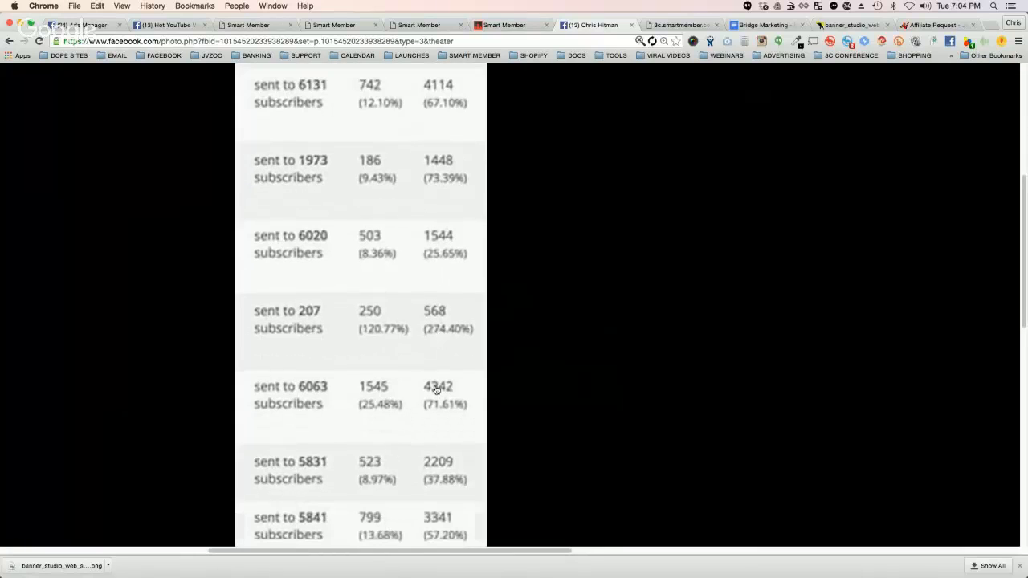
scroll(436, 408, "down", 1)
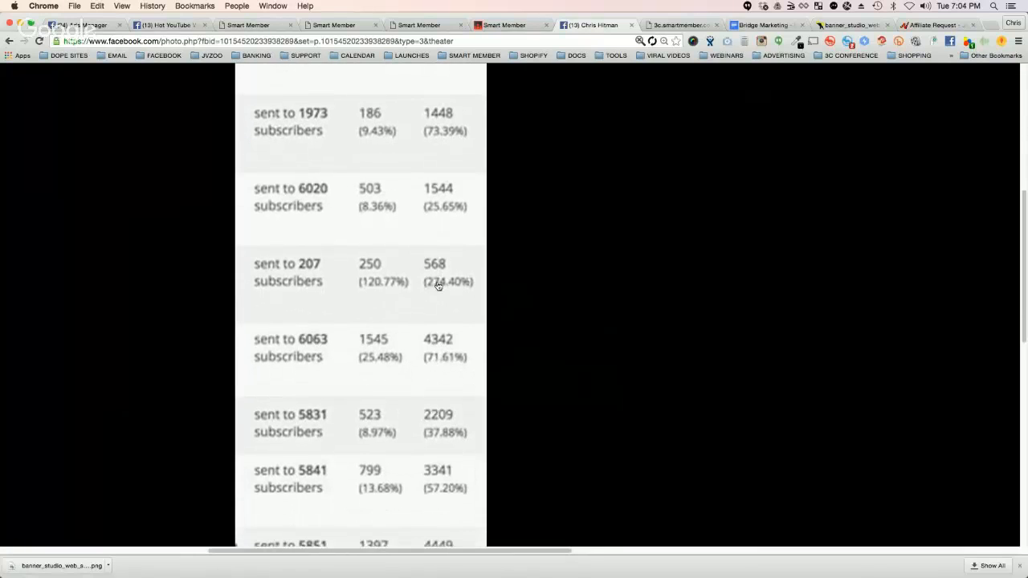
scroll(448, 298, "down", 1)
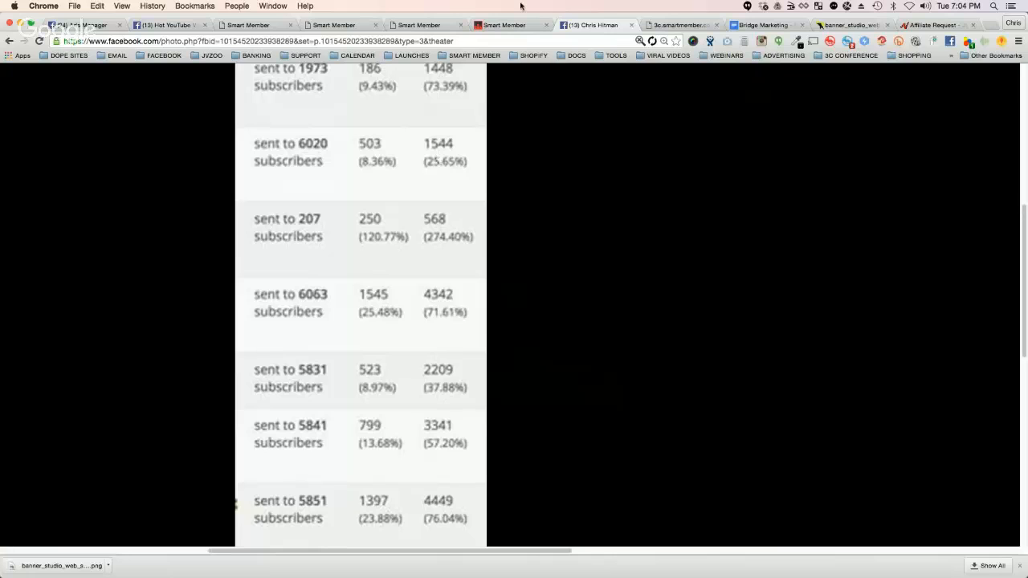
Step: Reset the page zoom and enlarge it to 175% to show the post text beside the statistics screenshot
left_click(664, 42)
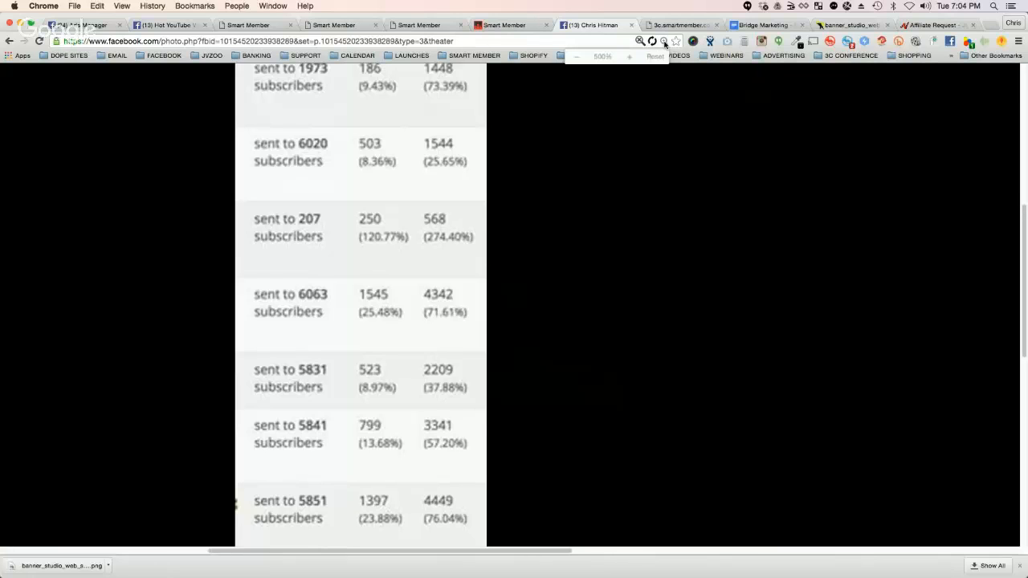
left_click(655, 56)
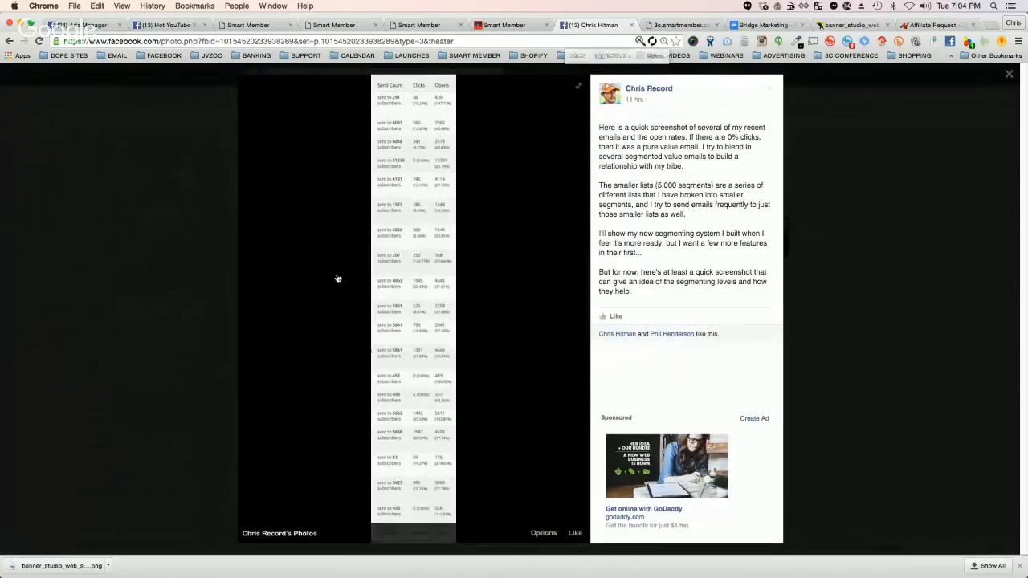
key("super+equal")
key("super+equal")
key("super+equal")
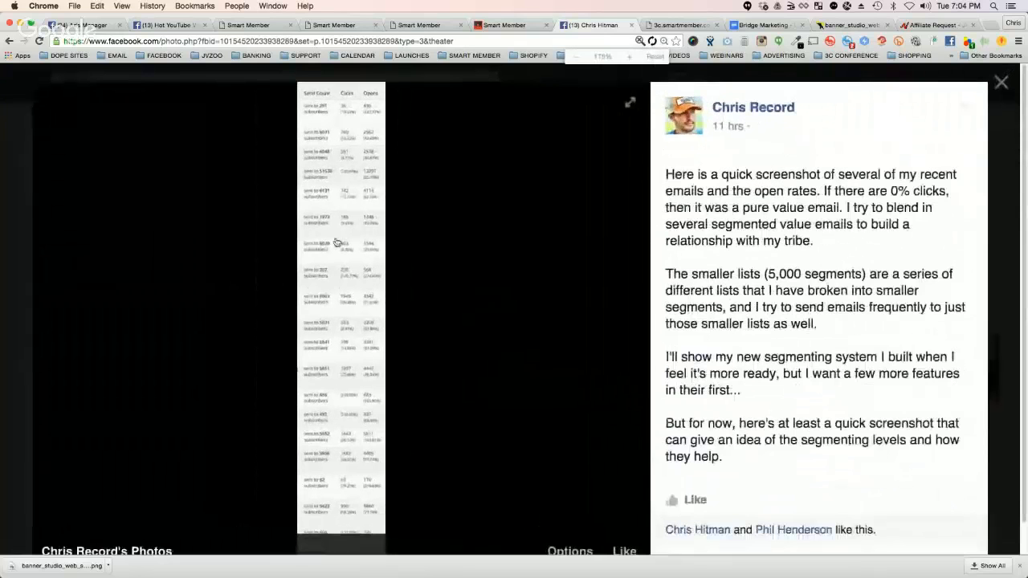
Step: Switch back to the email being written in Smart Member and look over its recipient segments, subject and content fields
left_click(409, 26)
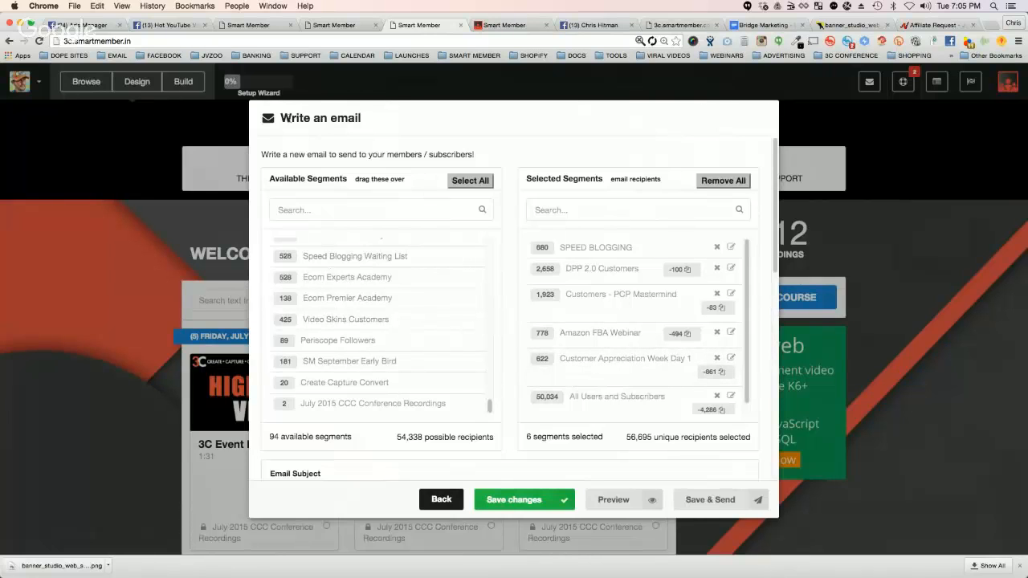
left_click_drag(277, 118, 622, 313)
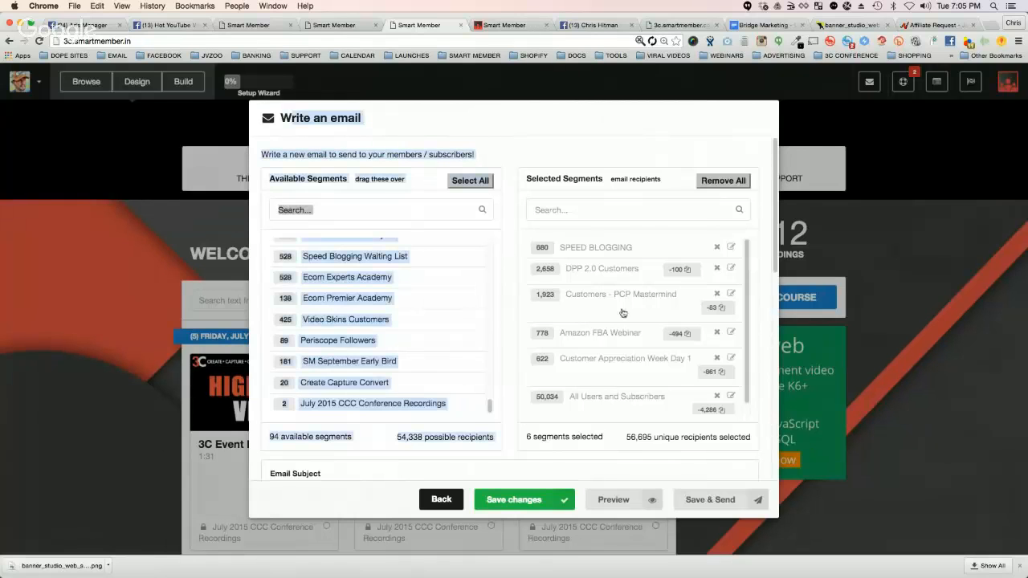
left_click(300, 151)
scroll(504, 287, "down", 1)
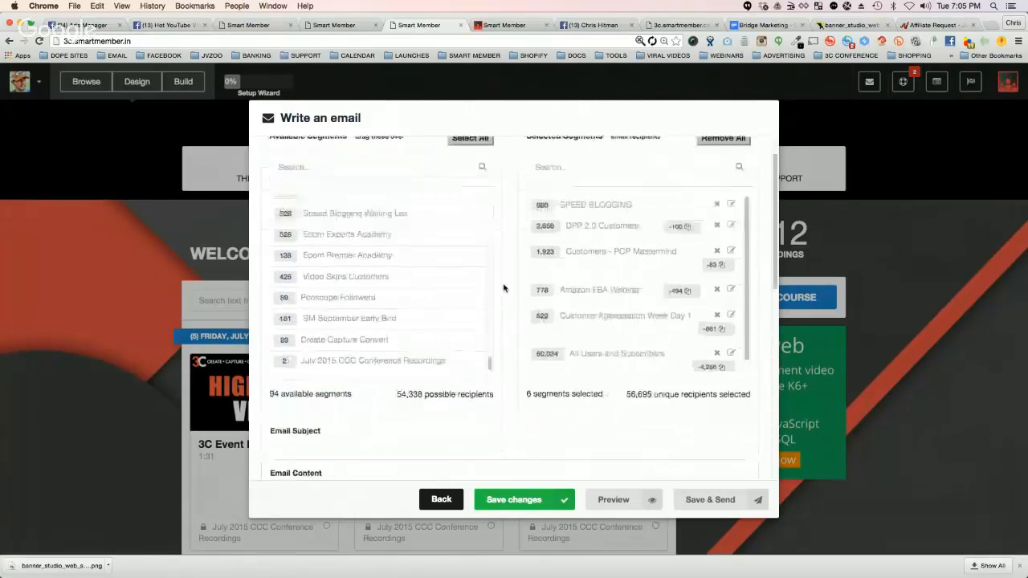
scroll(503, 287, "down", 6)
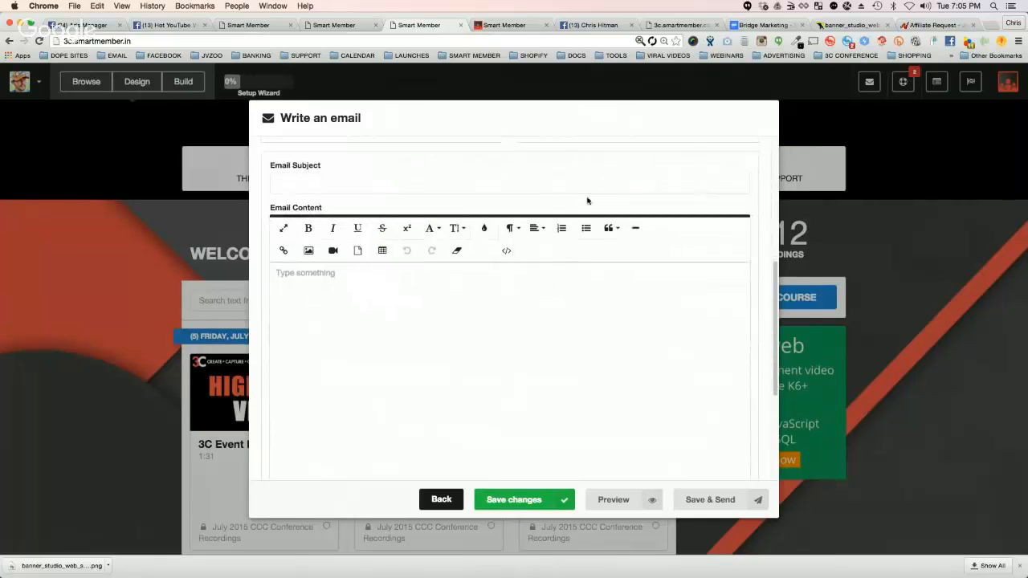
scroll(513, 227, "up", 7)
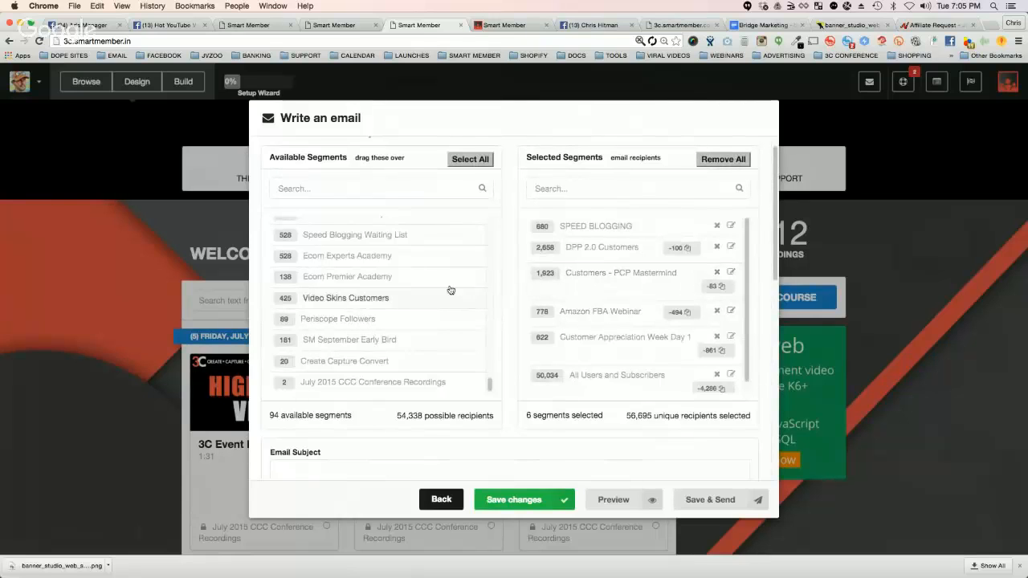
Step: Add the Ecom Experts Academy segment to the email's recipients and move it above SPEED BLOGGING as the first selected segment
scroll(406, 340, "up", 1)
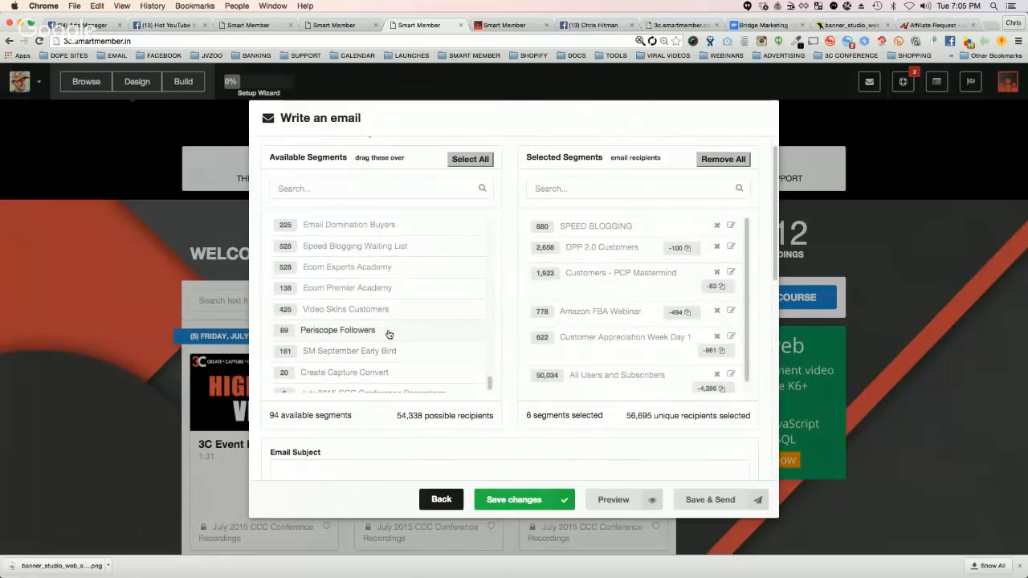
left_click(402, 268)
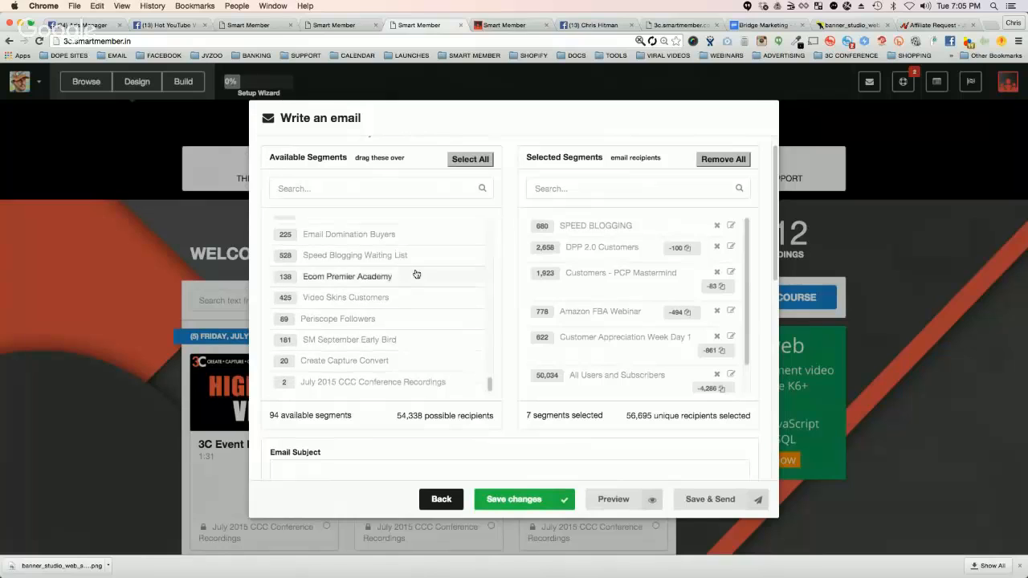
scroll(601, 309, "down", 1)
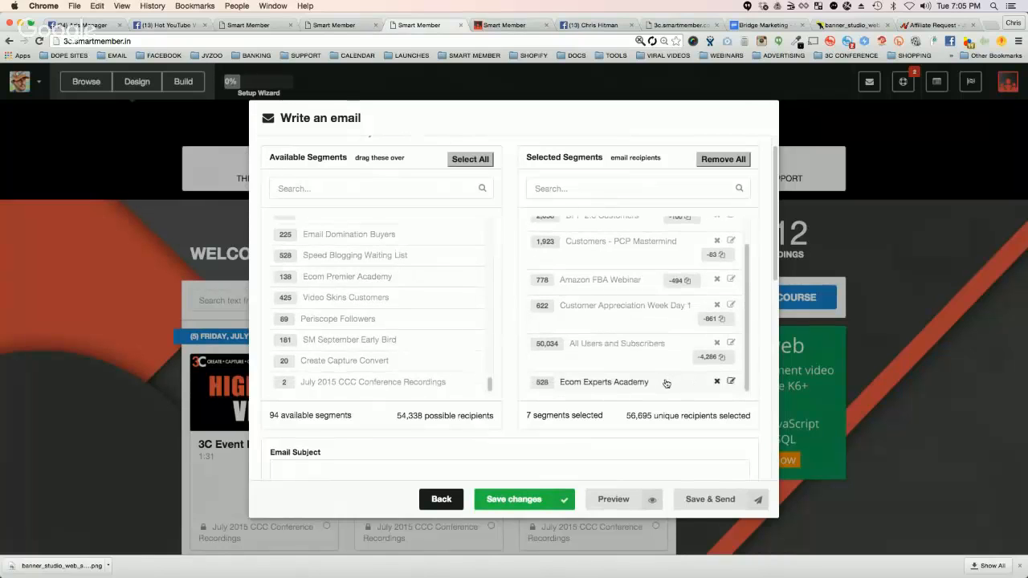
left_click_drag(666, 383, 587, 252)
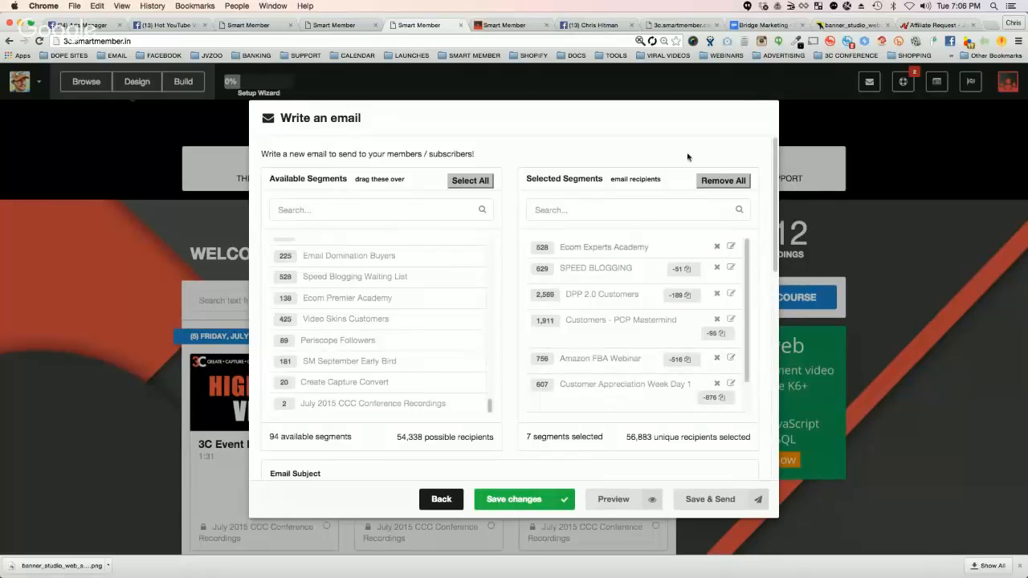
Step: Set the email subject to "Here is your FREE Webinar Replay!"
scroll(729, 265, "down", 5)
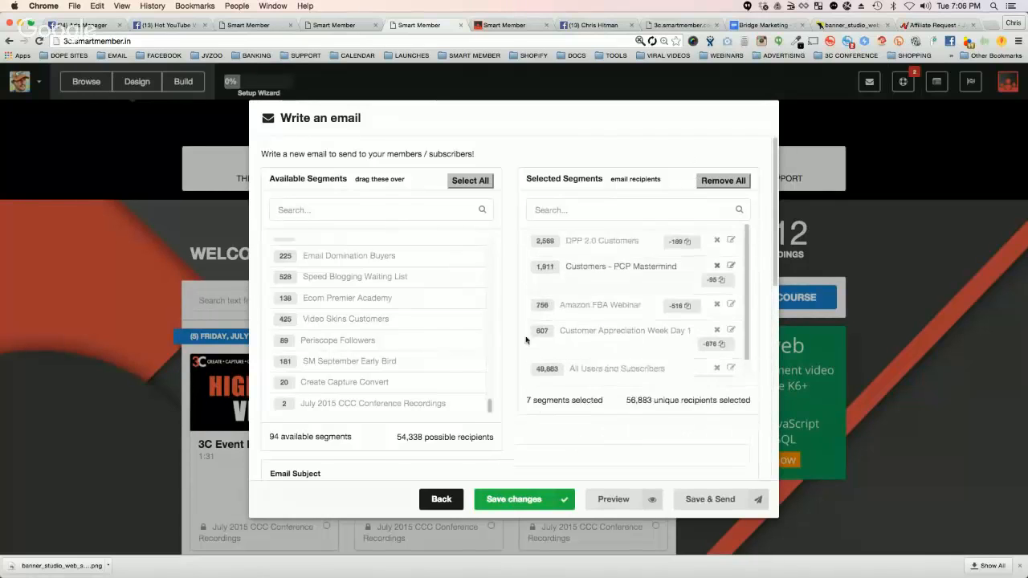
left_click(319, 288)
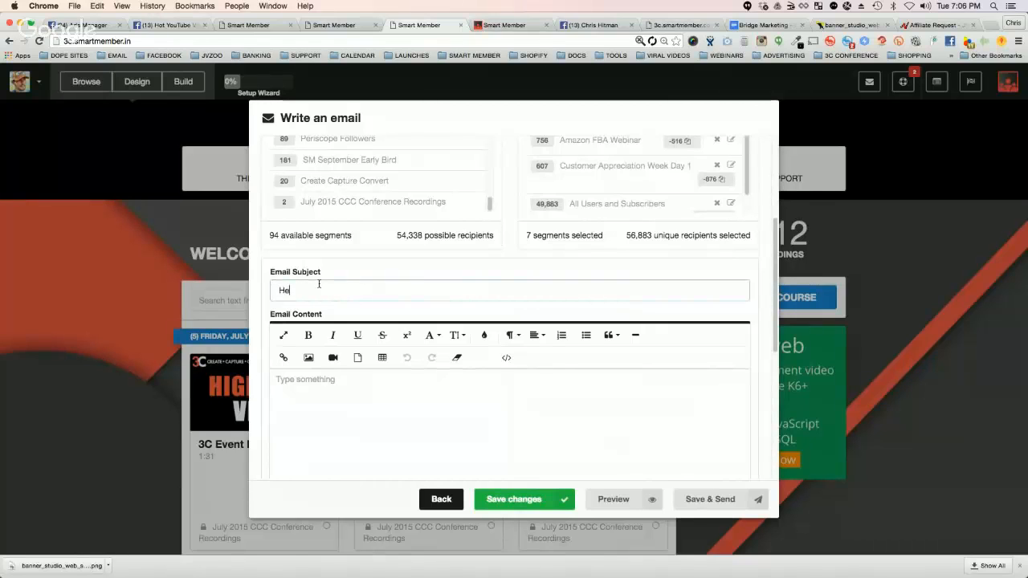
type("Here is your FREE Webinar Replay!")
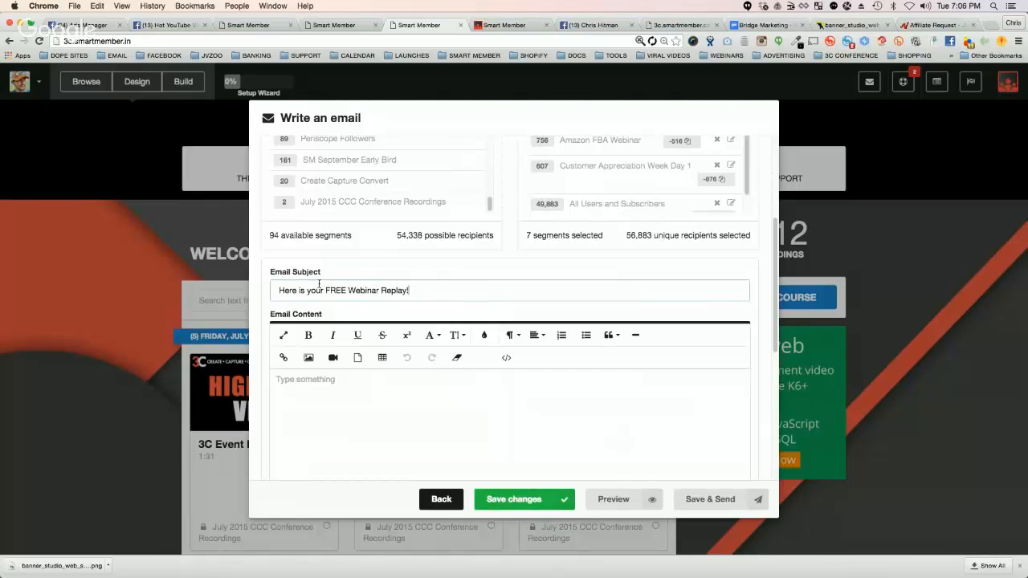
Step: Write the email content "Here are all the details..." followed by the filler lines "asdf", "asasdf" and "asdfasdf"
left_click(330, 393)
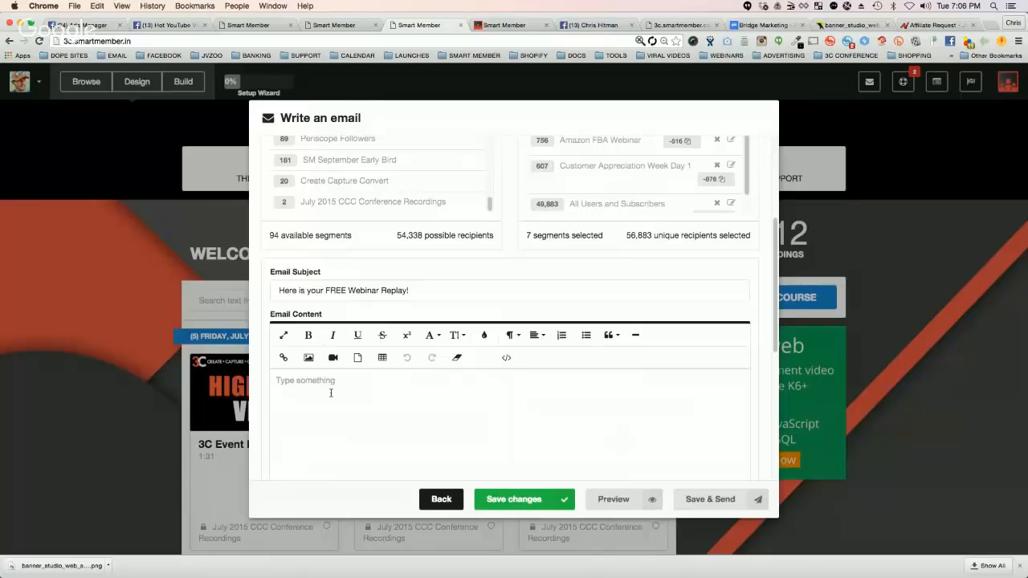
type("Here are all the details...")
key("Return")
type("asdfasdf")
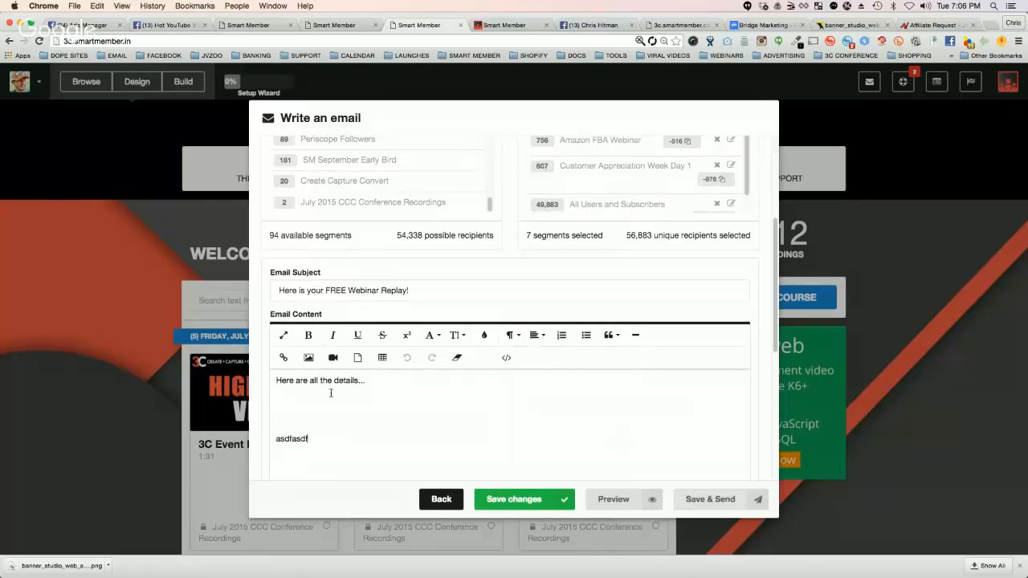
left_click(288, 407)
type("asdfas")
left_click(290, 405)
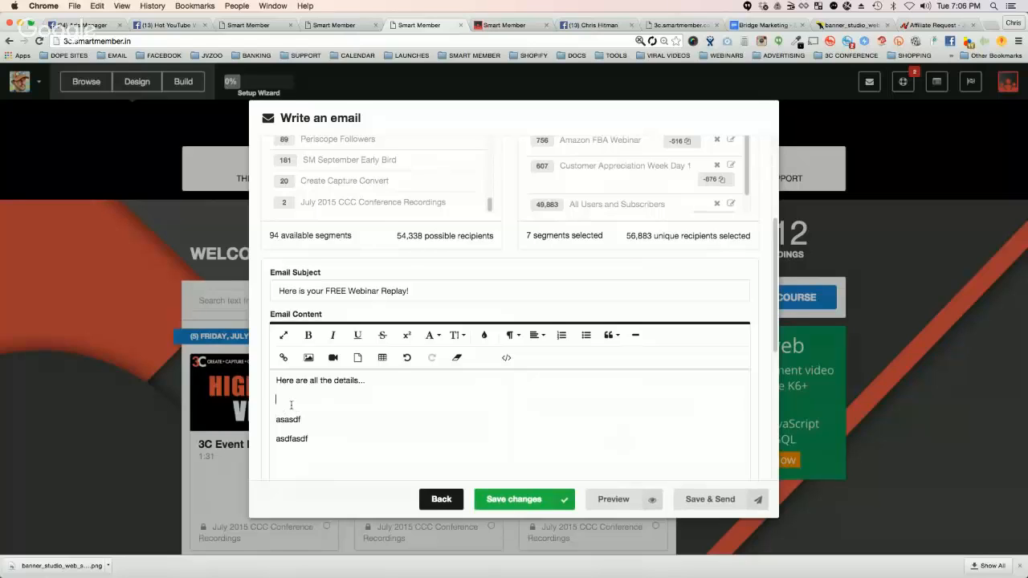
type("asdf")
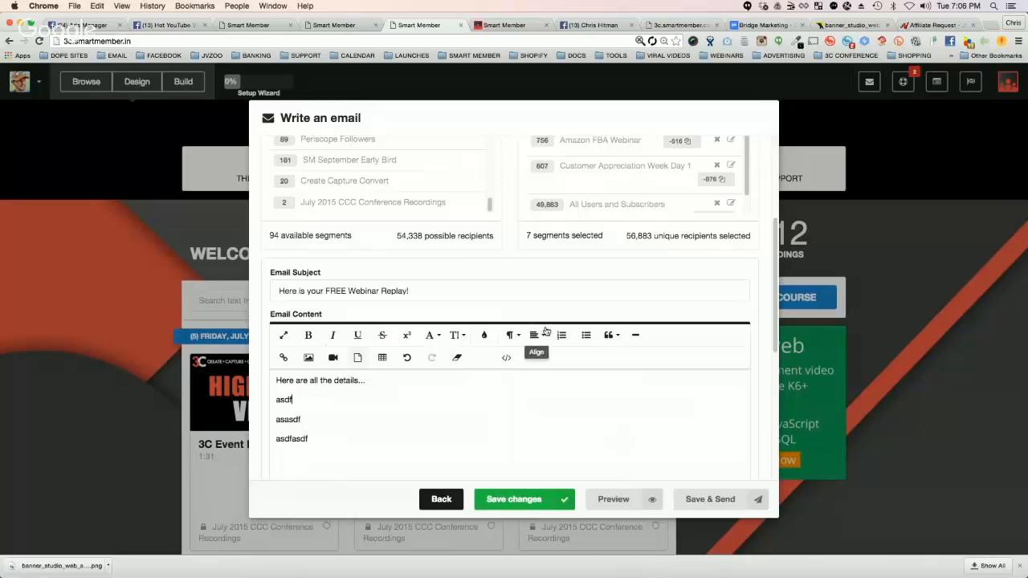
Step: Open the customization of the selected Ecom Experts Academy segment and set its custom subject to "[ECOM EXPERTS] - Here is your Ecom Webinar Replay"
scroll(460, 273, "up", 3)
scroll(461, 273, "up", 1)
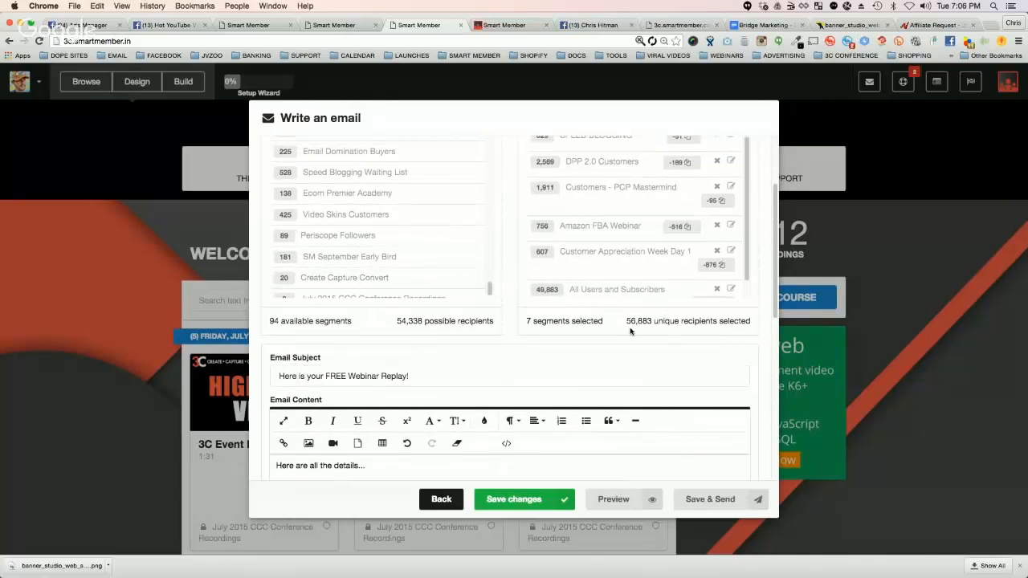
scroll(622, 305, "up", 3)
scroll(615, 273, "up", 2)
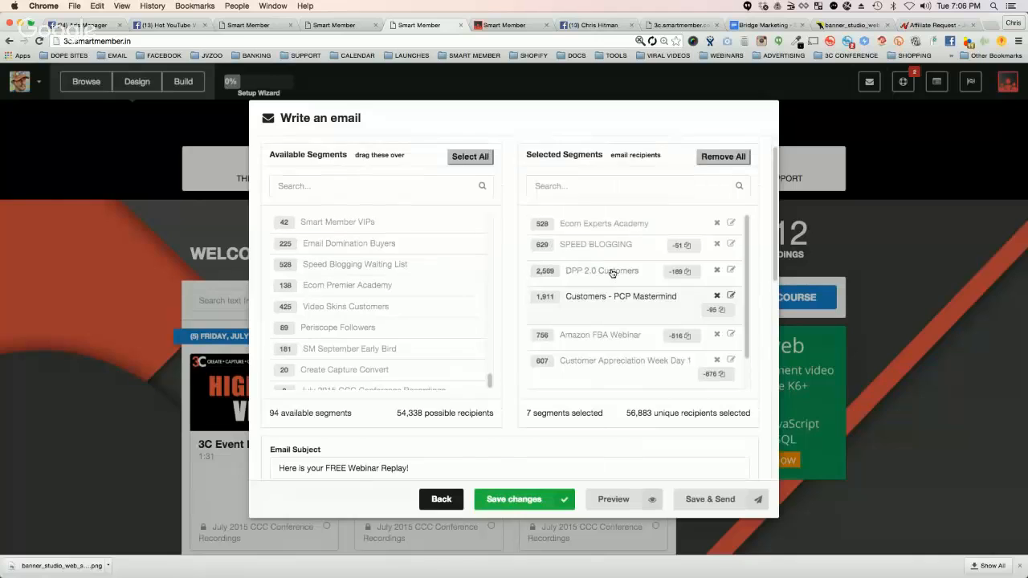
left_click(730, 226)
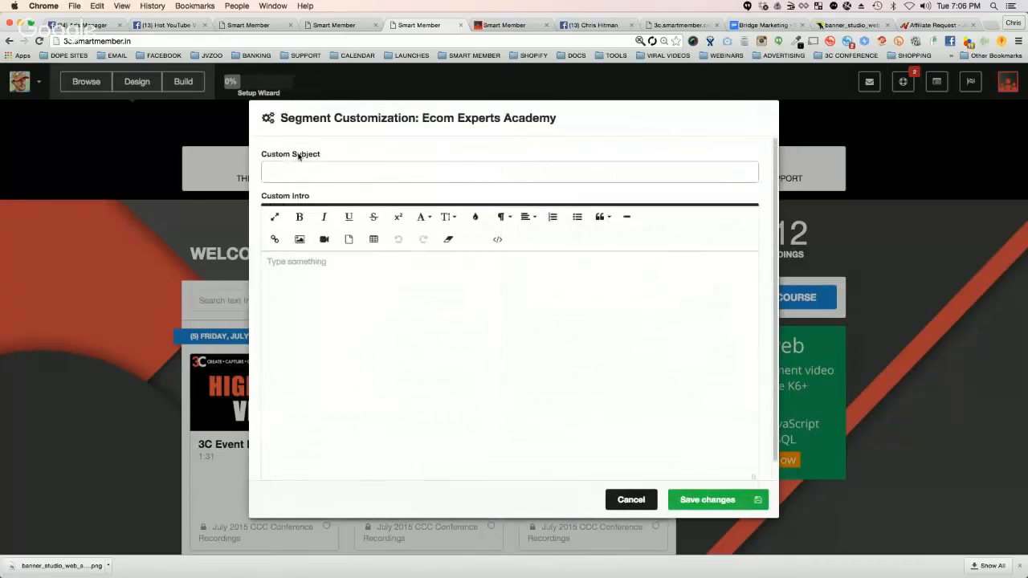
left_click(327, 167)
type("[")
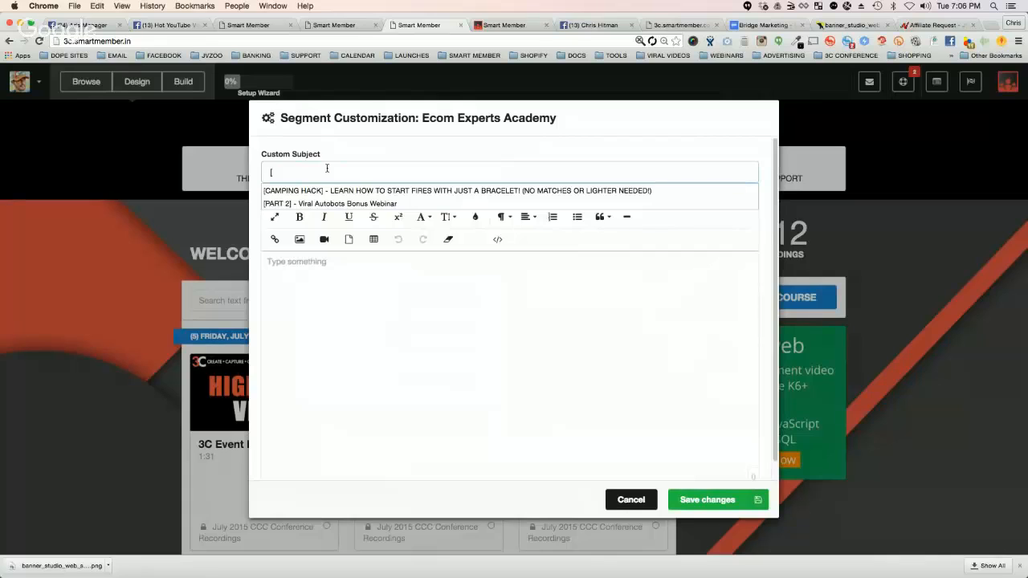
type("ECOM EXPER")
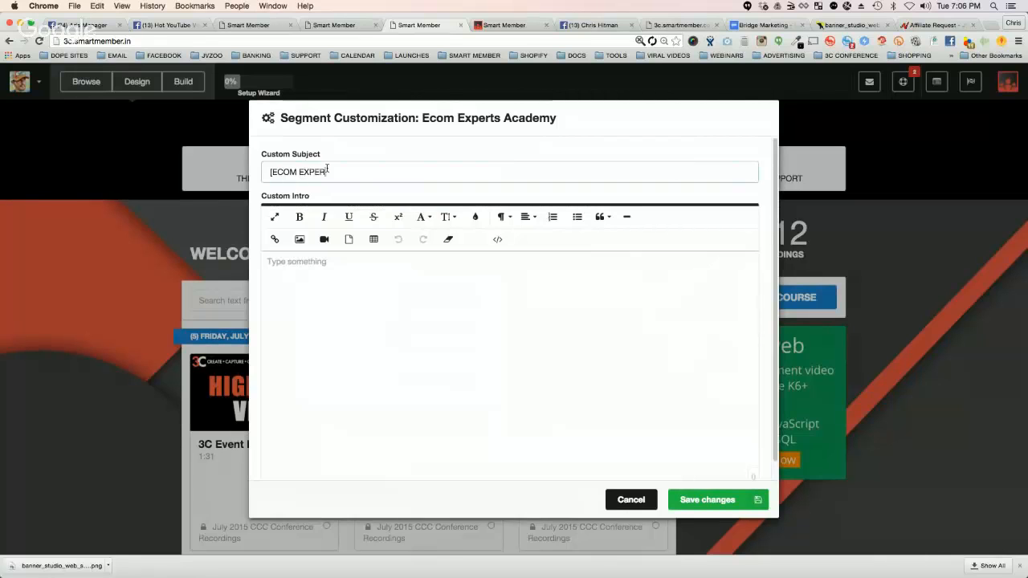
type("TS] - Here is your Ecom Webinar Repl")
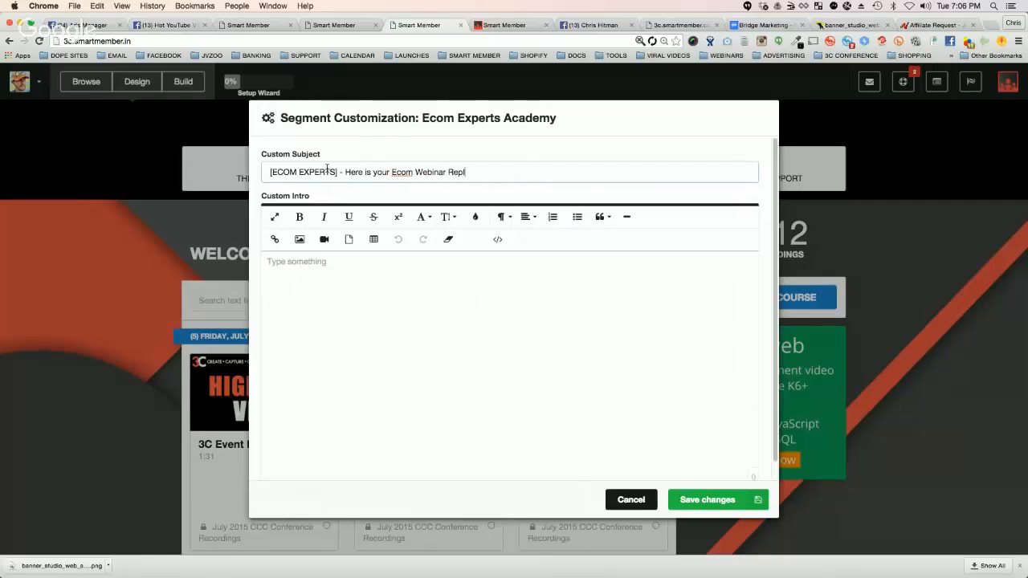
type("ay")
Step: Write the custom intro "What's up Ecom Family!" followed by "Here is your webinar replay showing you how to crush it with ecommerce sales."
left_click(299, 239)
left_click(447, 306)
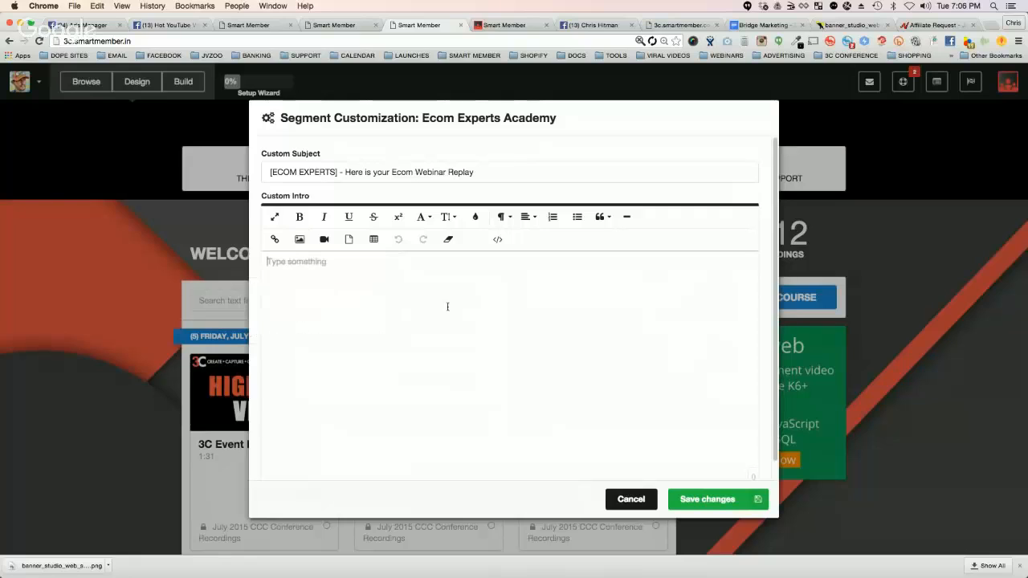
type("What's up Ecom Family!")
key("Return")
type("H")
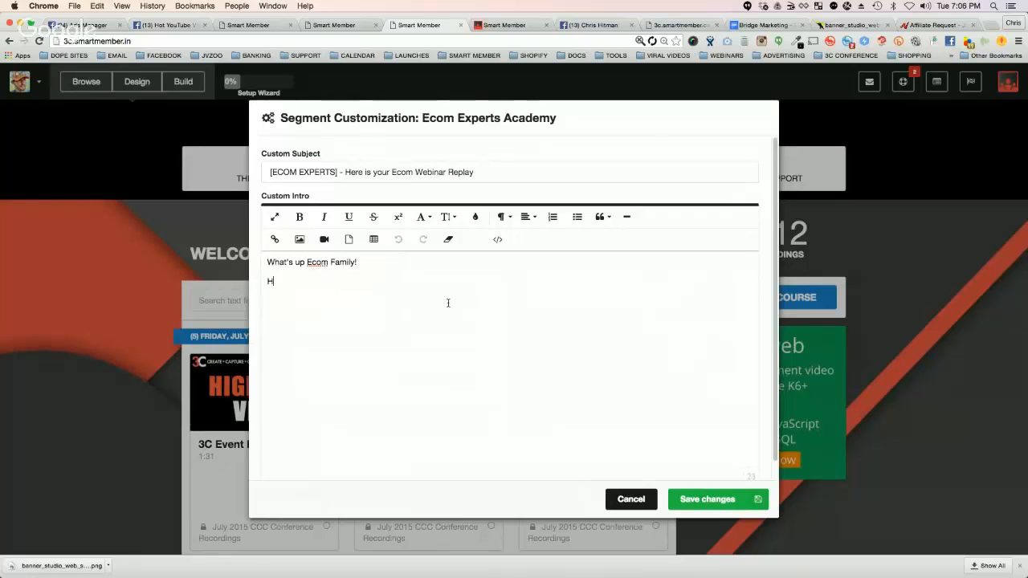
type("ere is your webinar replay showing you ")
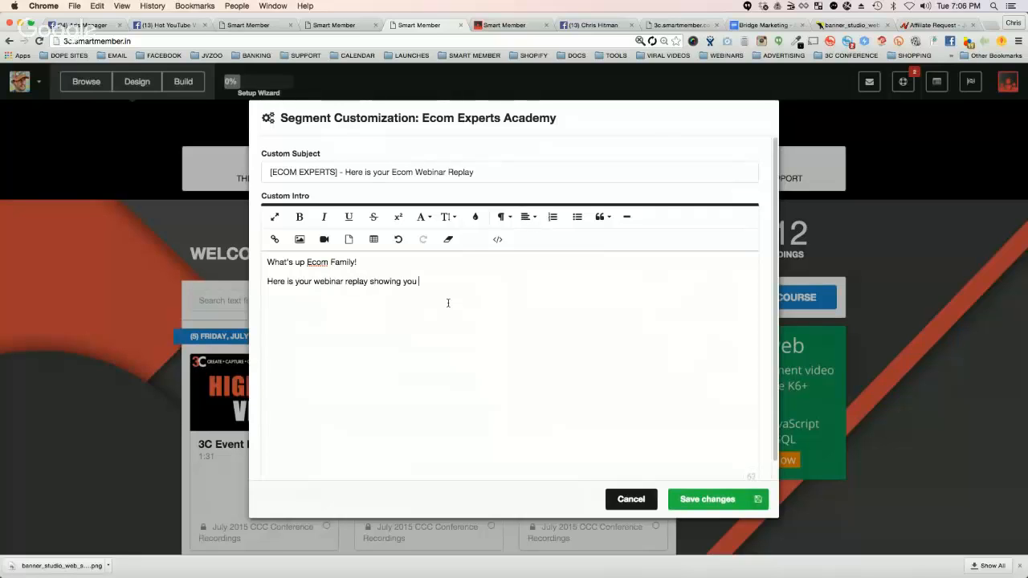
type("how to crush it with ecommerce sale")
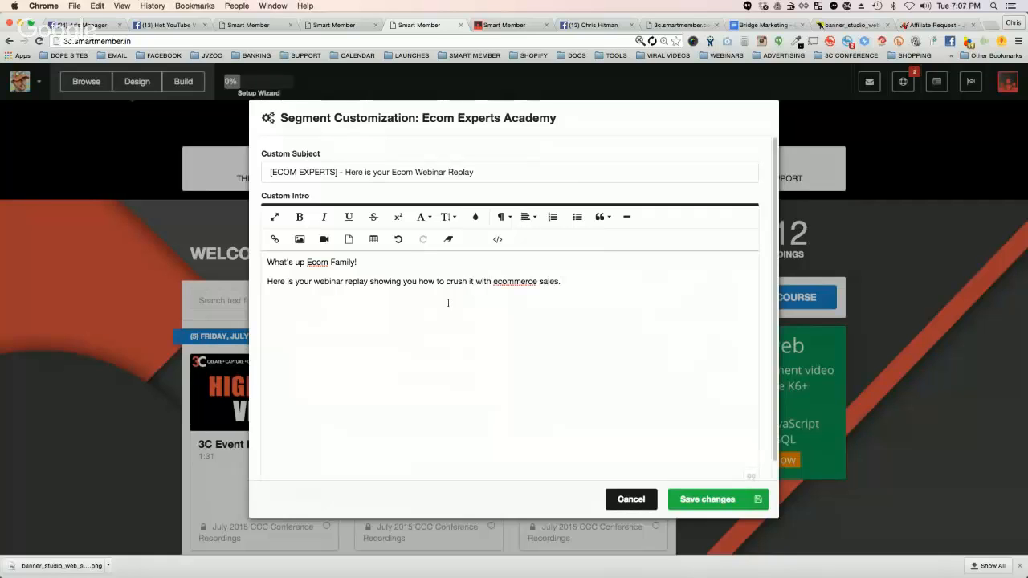
type("s.")
key("Return")
type("http://jvzoo.com/")
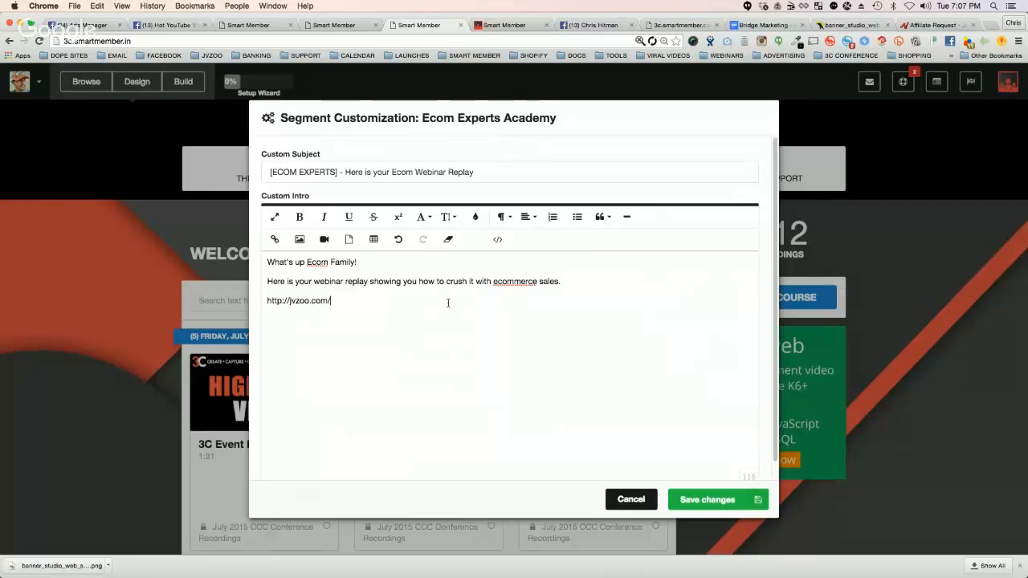
type("?tid=ecom")
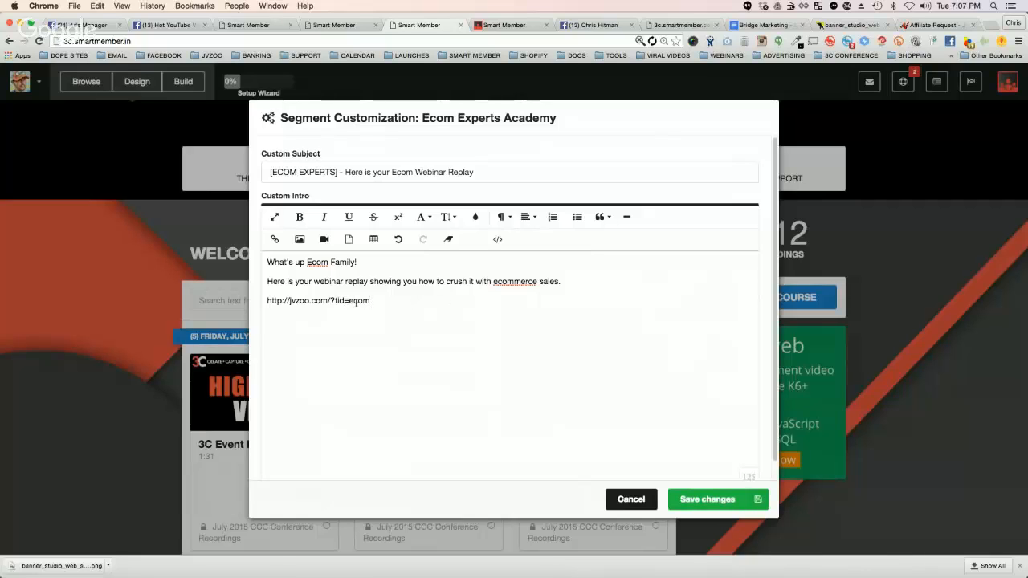
Step: Cut the link from the custom intro and replace it with the bold line "Click Here to watch the webinar replay"
left_click_drag(370, 302, 258, 303)
key("ctrl+x")
type("Click Here to watch the webinar replay")
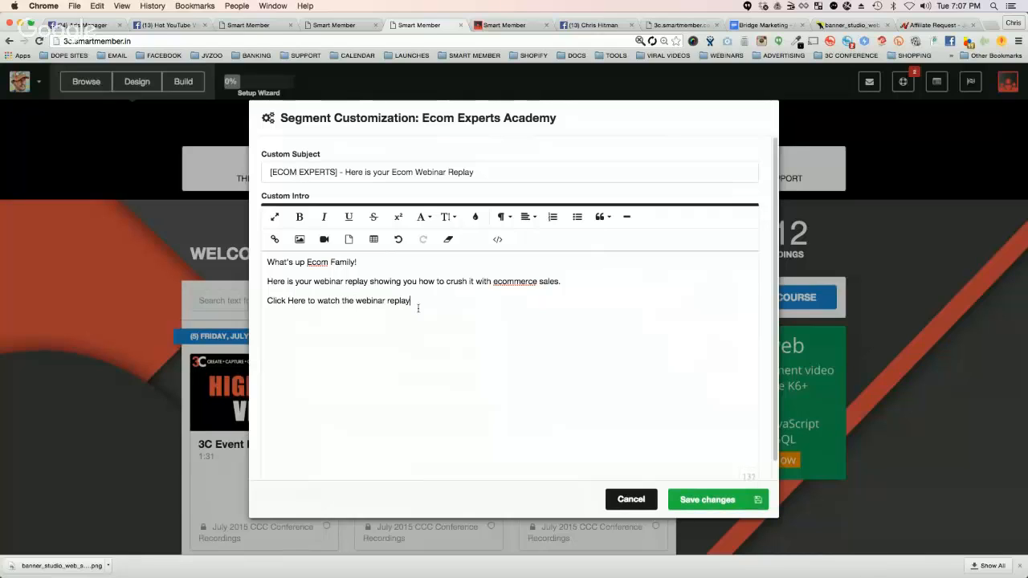
left_click_drag(416, 302, 256, 300)
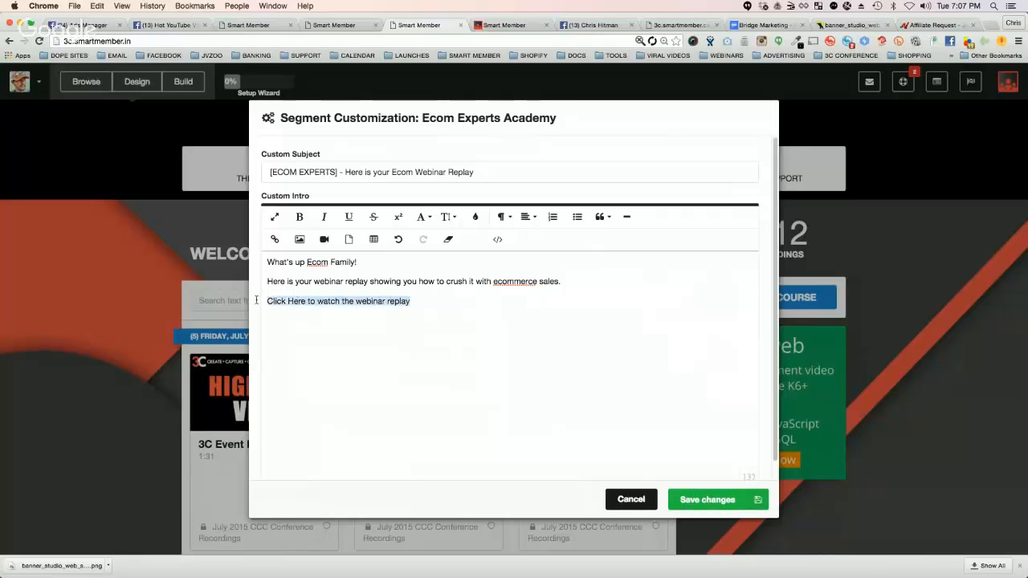
left_click(299, 217)
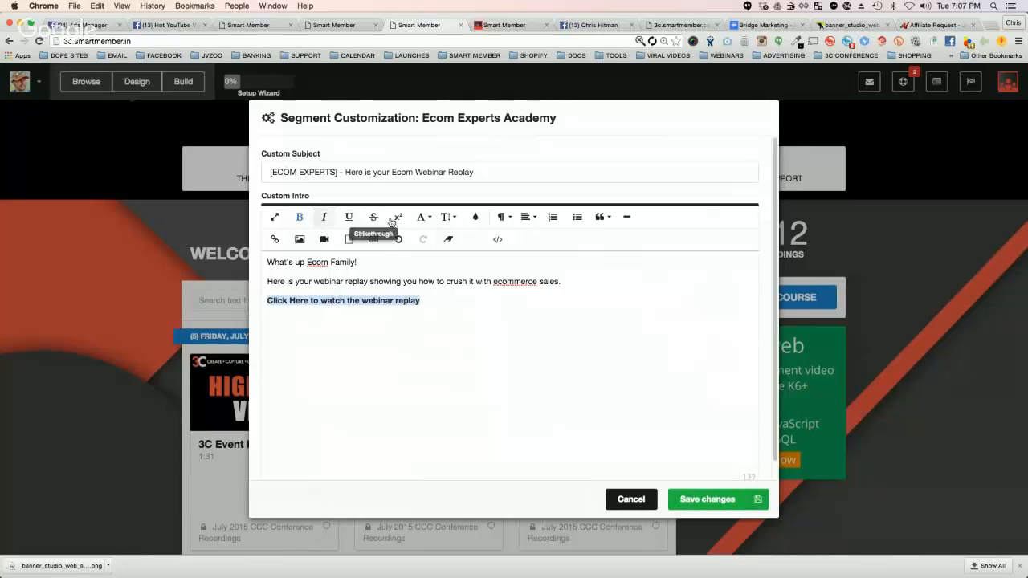
left_click(274, 239)
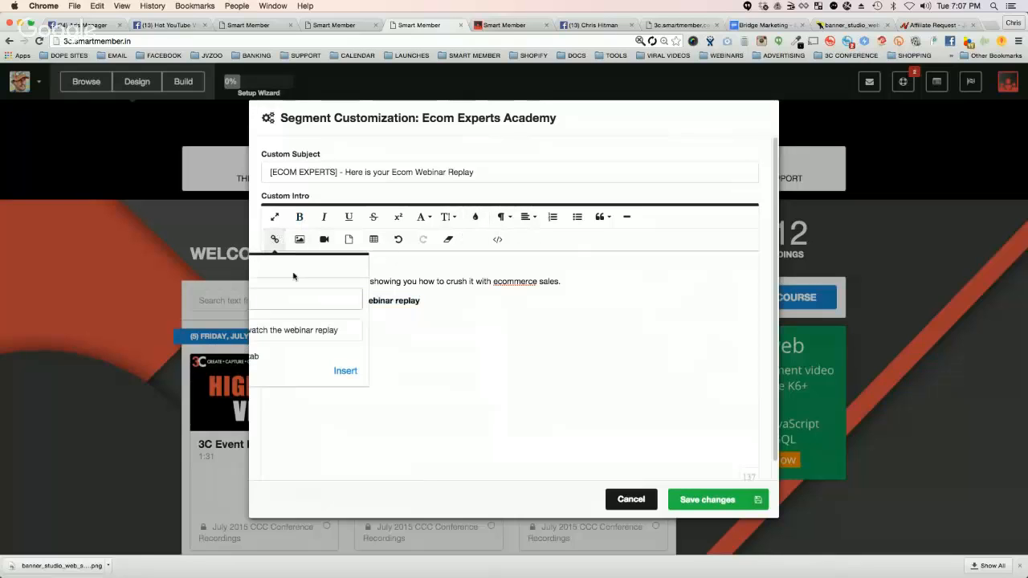
left_click(294, 296)
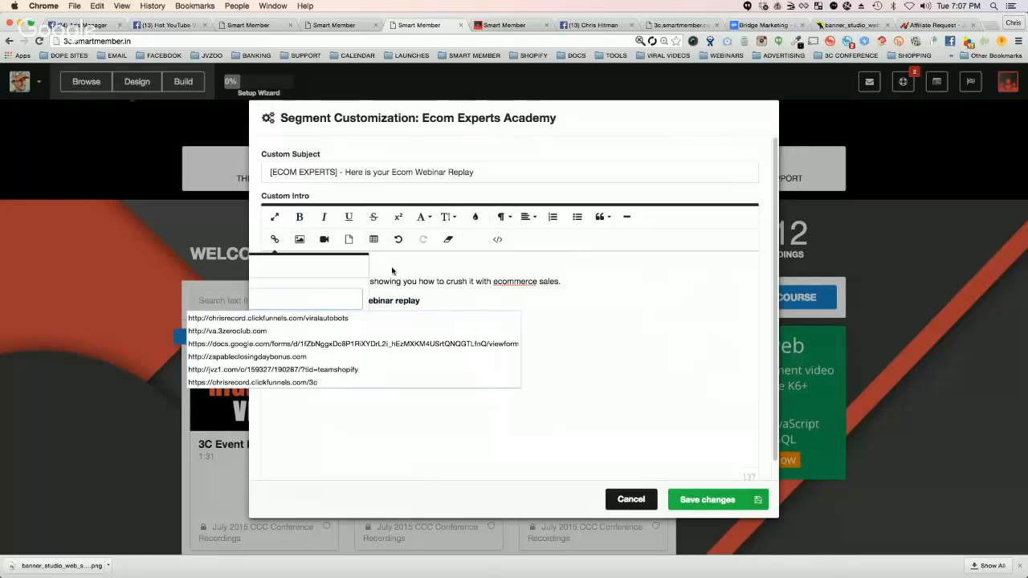
left_click(446, 271)
left_click_drag(434, 300, 268, 300)
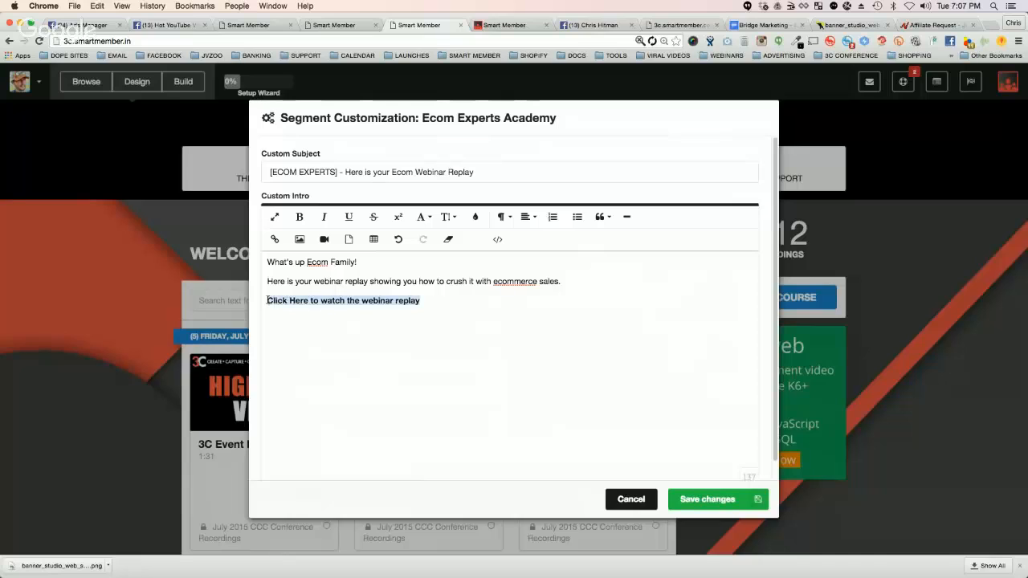
left_click(515, 369)
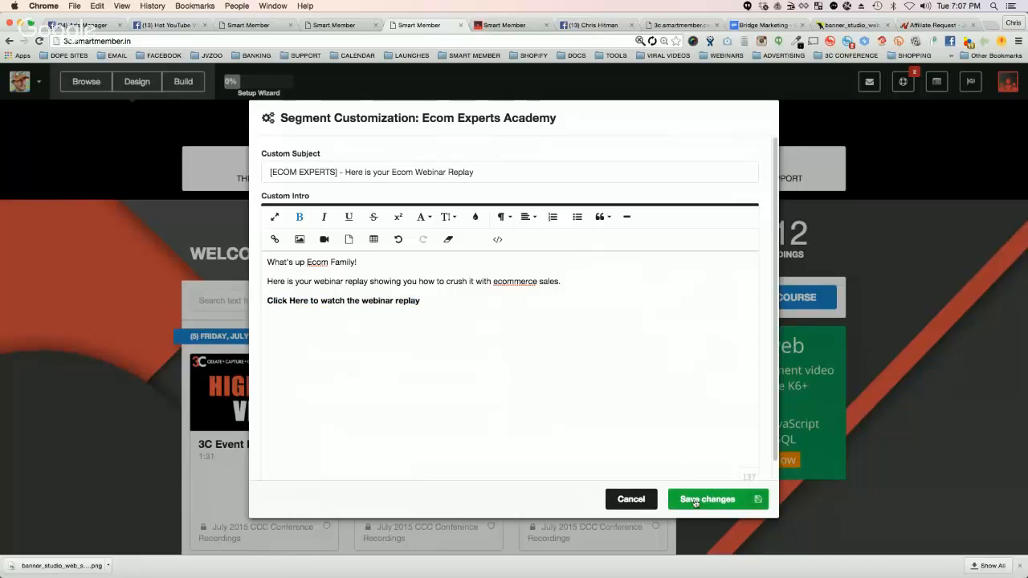
Step: Save the segment customization and add the line "CUSTOM MESSAGE GOES ABOVE THIS ONE" above the first line of the email content
left_click(692, 498)
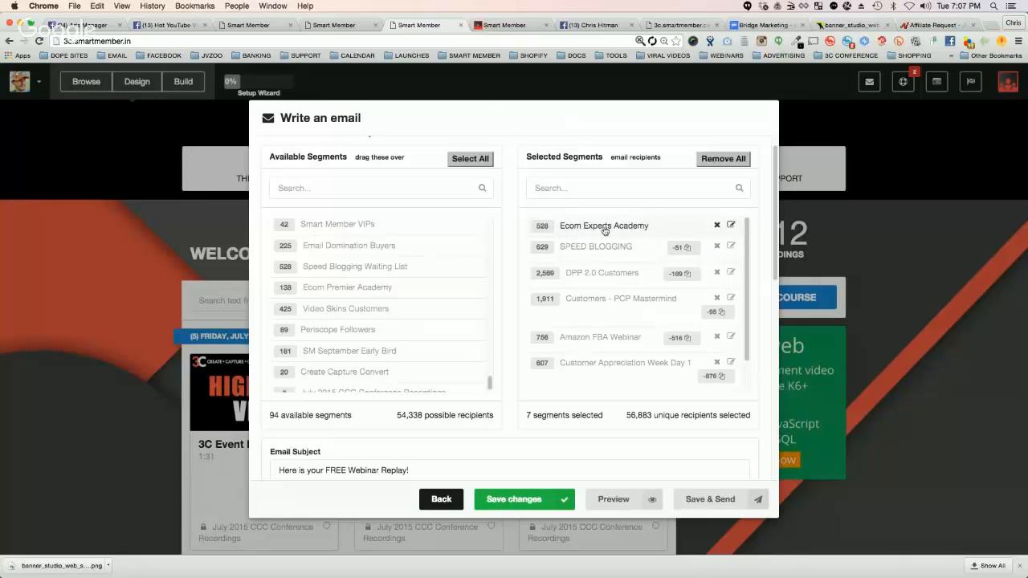
scroll(401, 431, "down", 5)
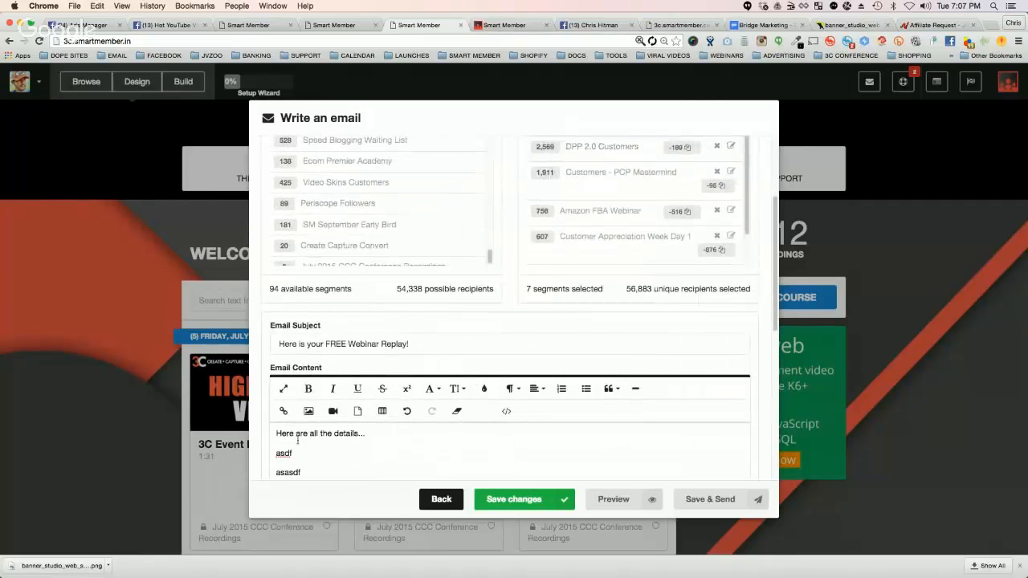
scroll(307, 425, "down", 3)
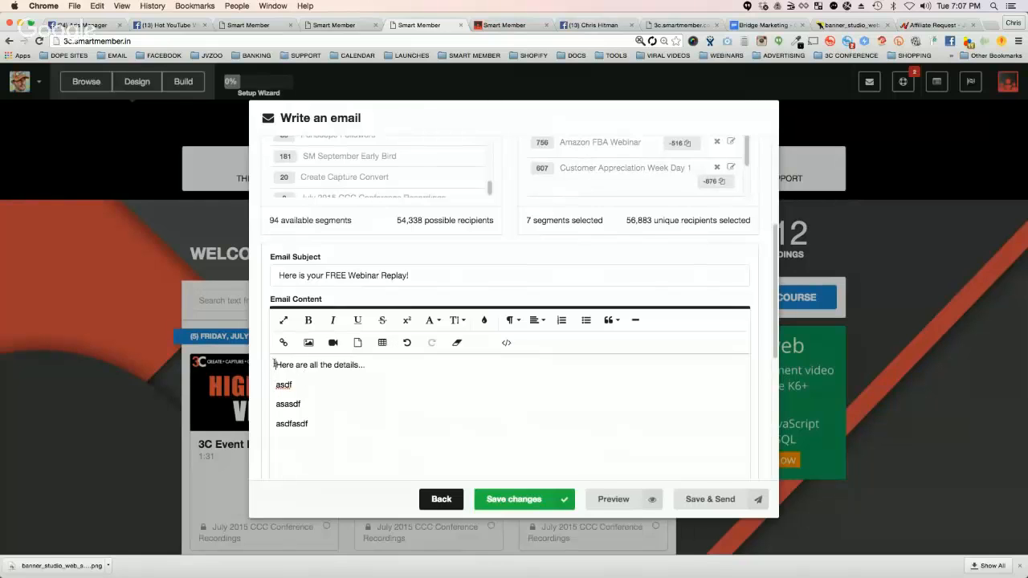
key("Return")
type("CU")
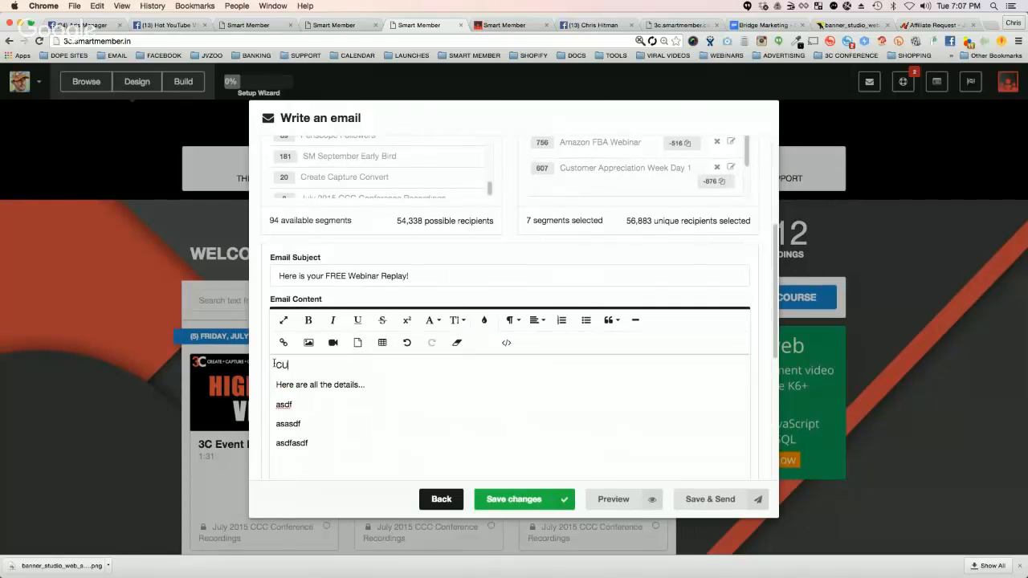
type("STOM INMESSAGE G")
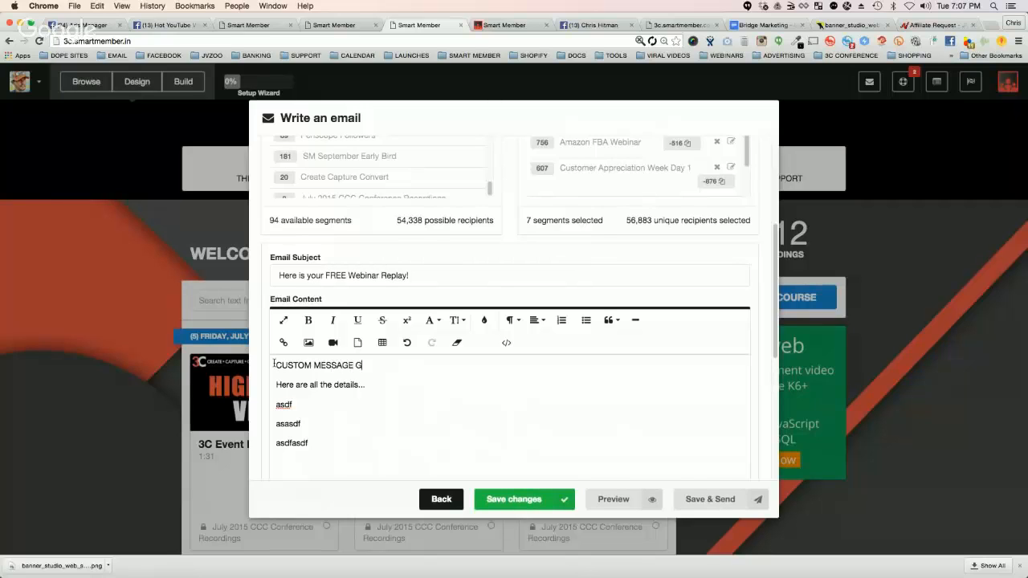
type("OES ABOVE THIS ONE")
Step: Review the email's general subject and content alongside the list of selected recipient segments
left_click_drag(276, 384, 333, 436)
left_click(419, 365)
left_click_drag(419, 365, 411, 365)
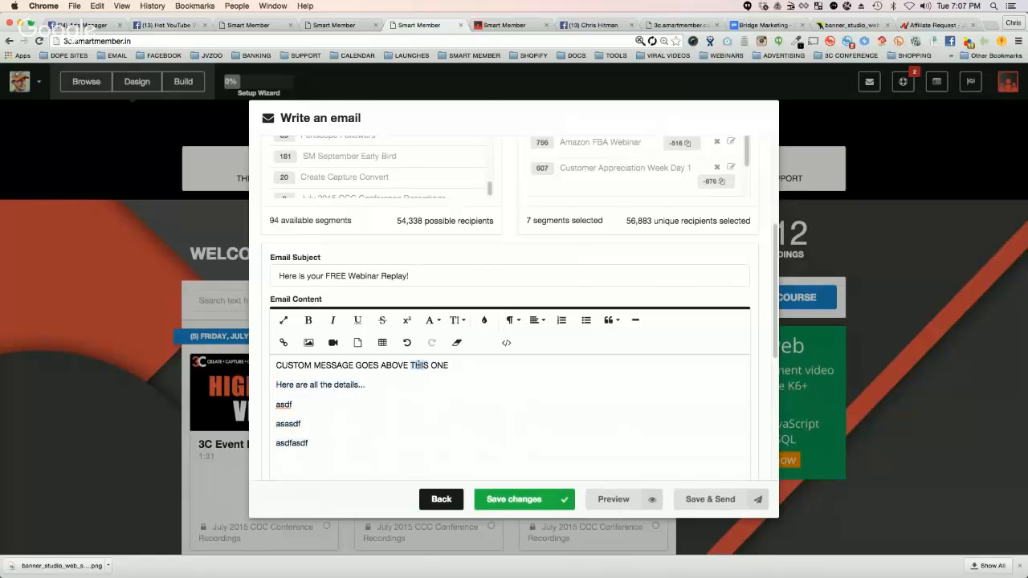
triple_click(389, 369)
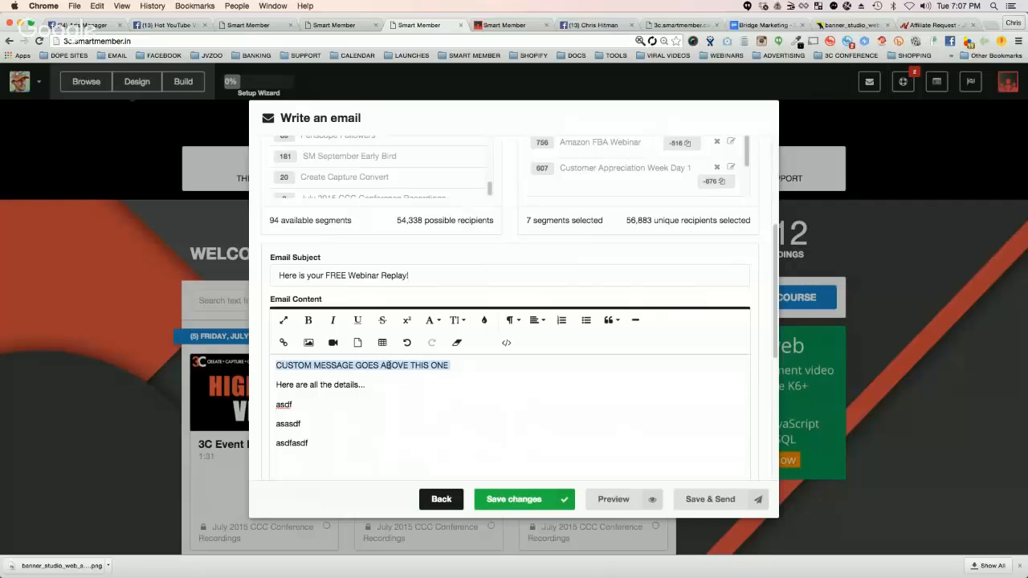
scroll(654, 249, "up", 5)
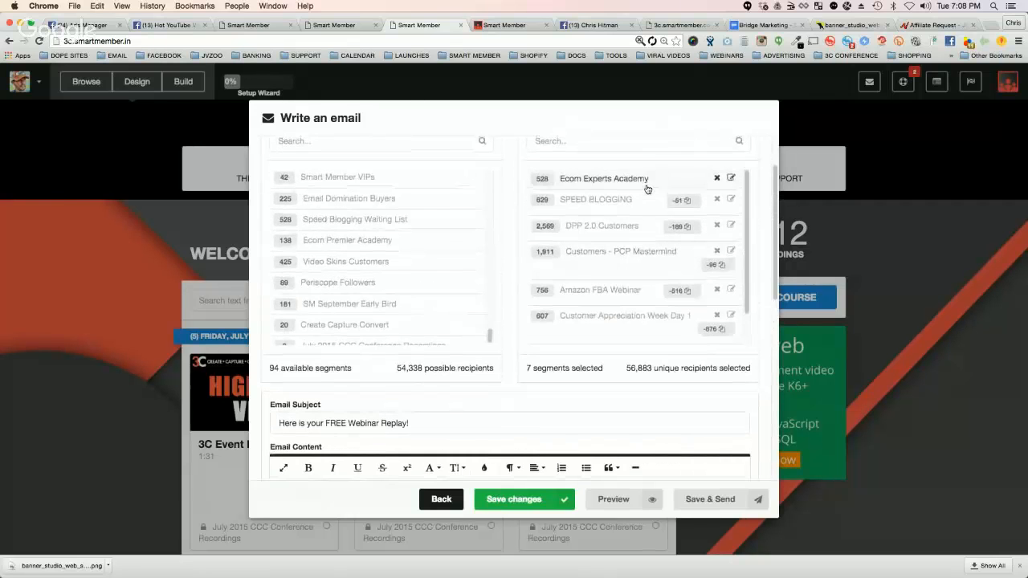
scroll(378, 408, "down", 2)
scroll(621, 229, "up", 3)
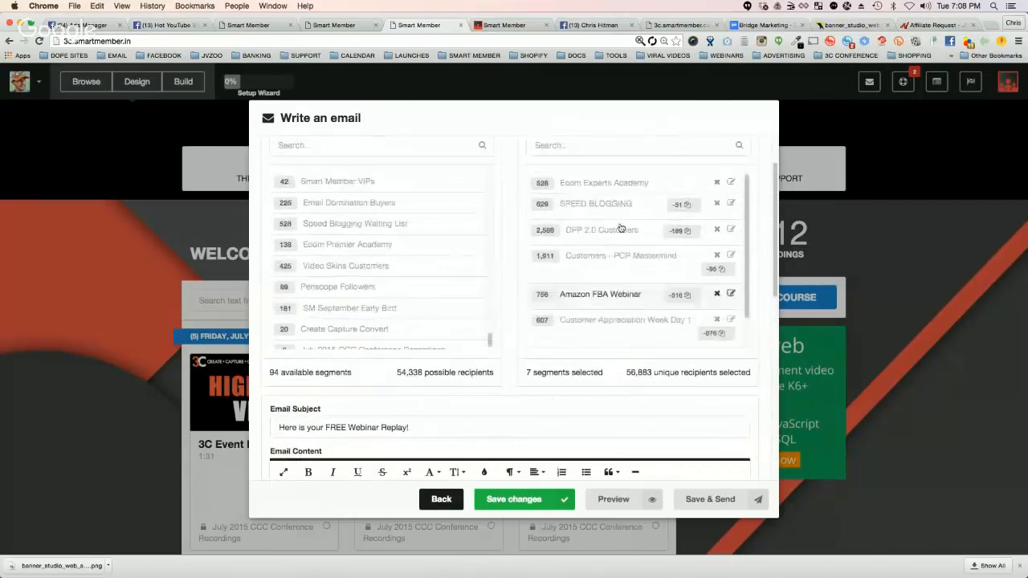
scroll(545, 307, "down", 5)
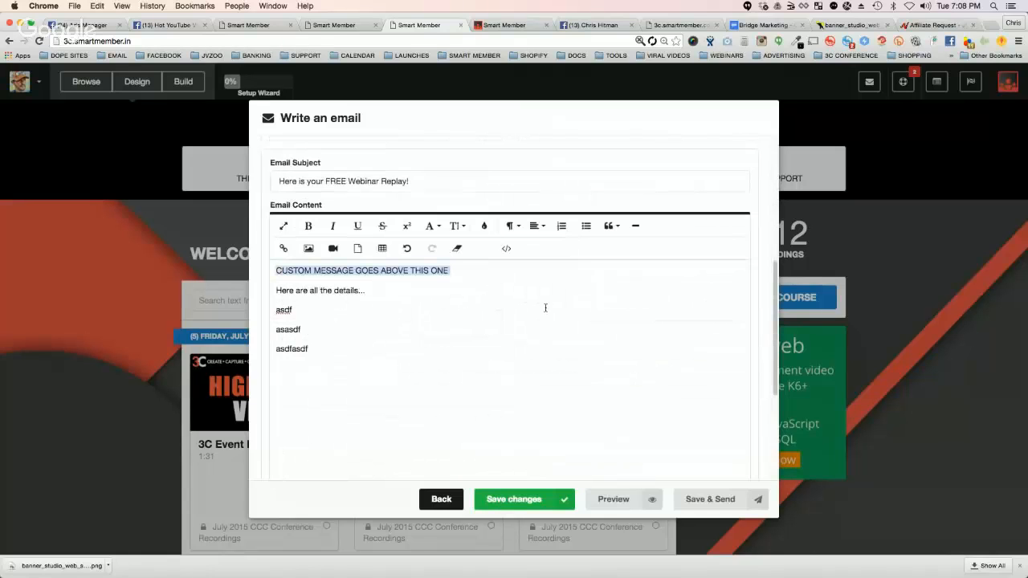
left_click(286, 180)
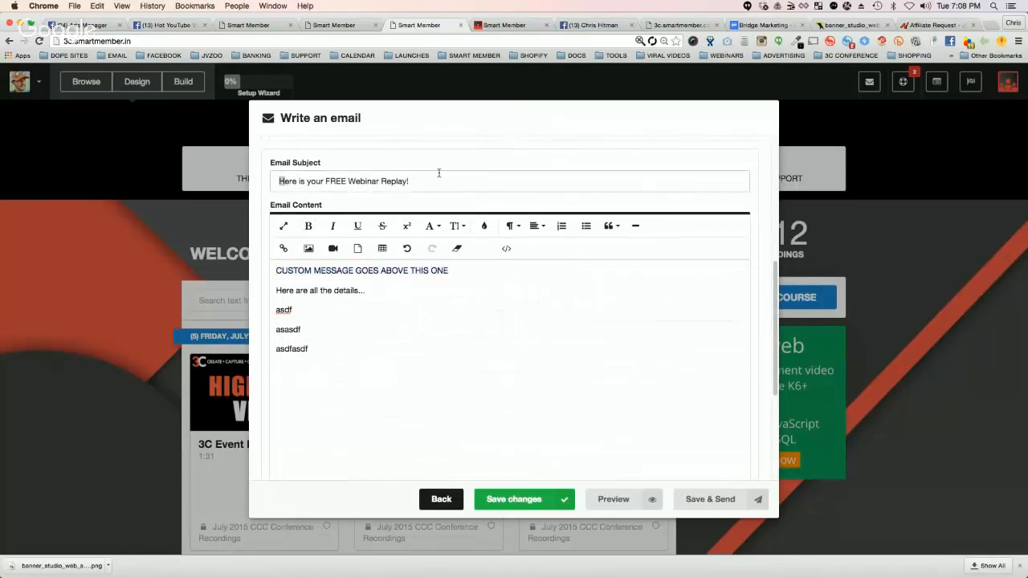
left_click(435, 182, "shift")
Step: Reopen the Ecom Experts Academy segment's customization, review its custom subject and intro, and close it without saving
scroll(535, 201, "up", 6)
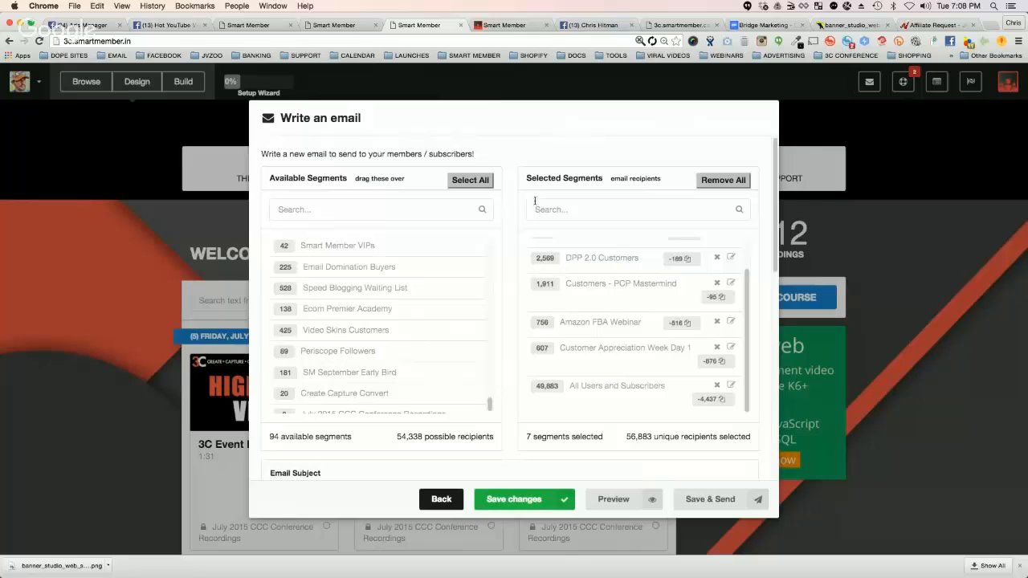
scroll(727, 265, "up", 1)
left_click(729, 244)
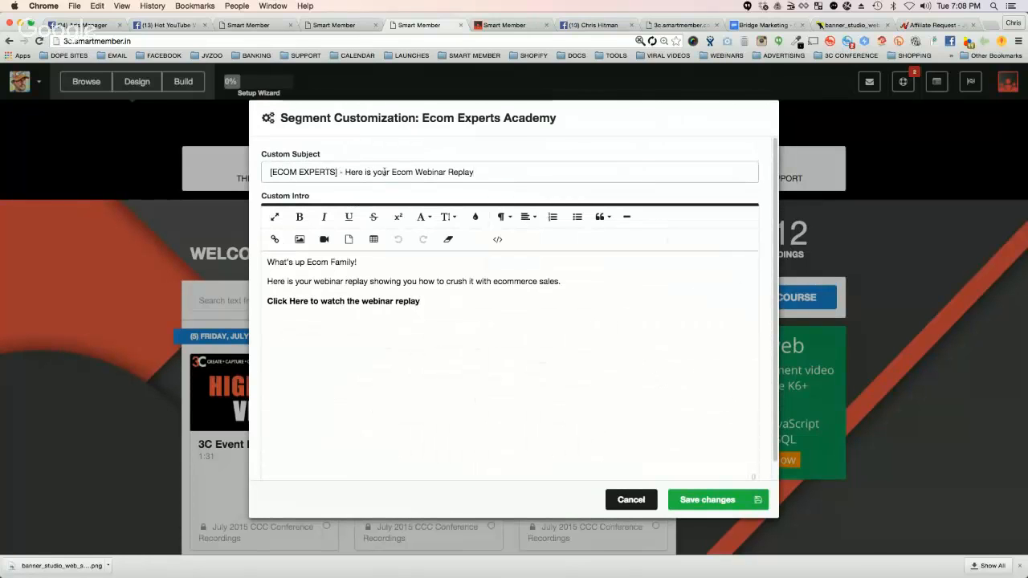
left_click(409, 258)
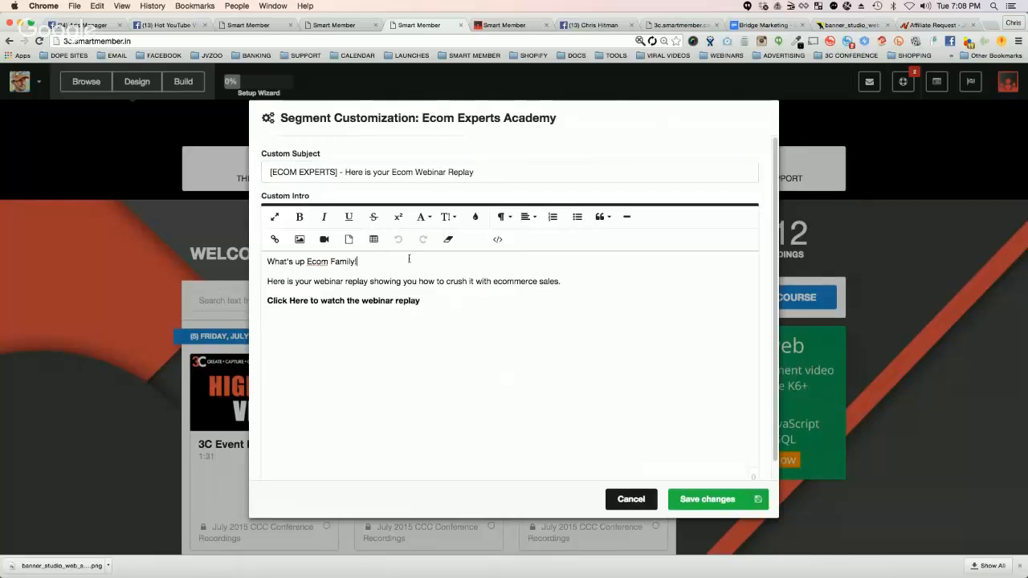
left_click_drag(469, 281, 562, 281)
left_click(418, 302)
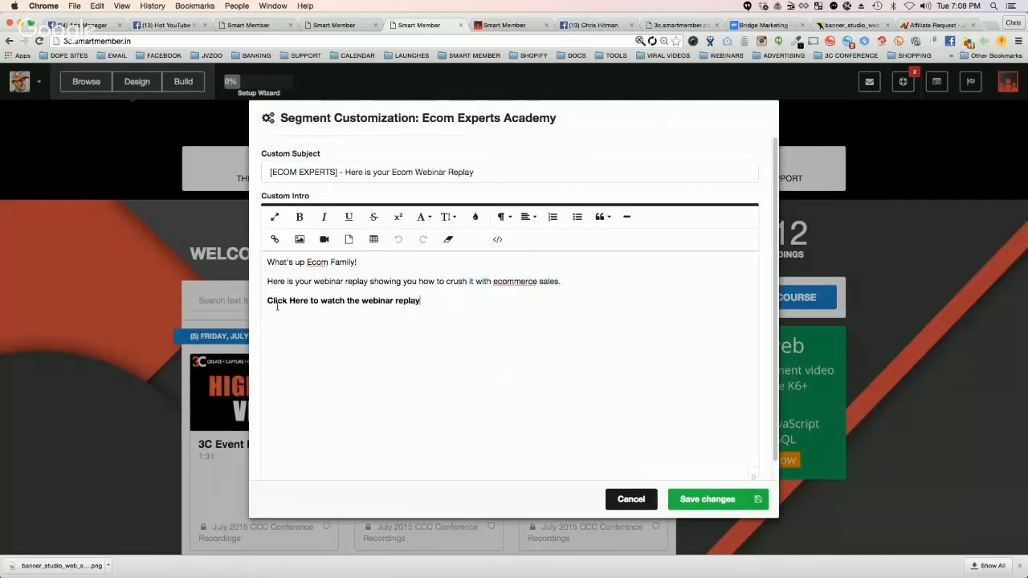
left_click(262, 304, "shift")
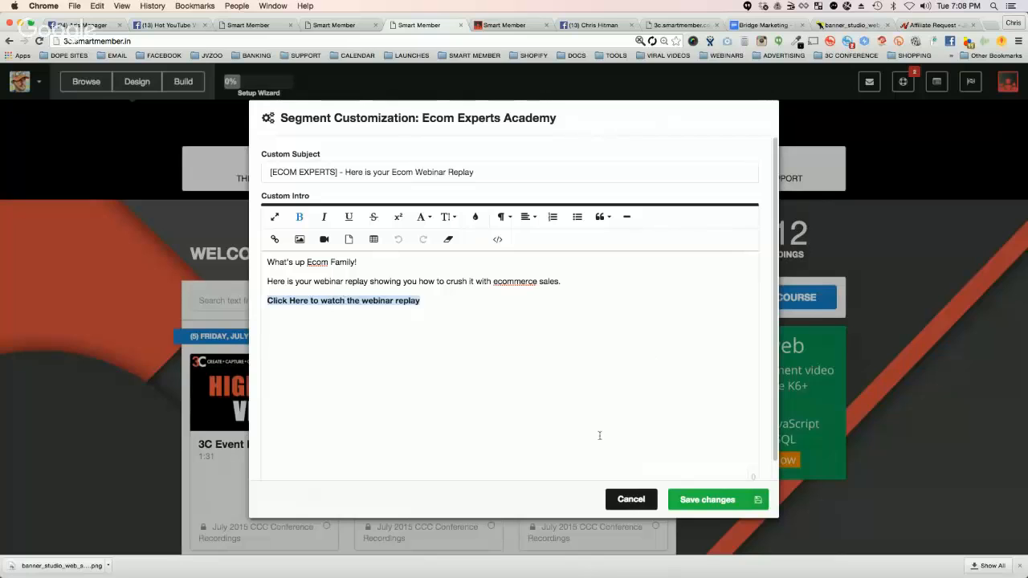
scroll(660, 314, "down", 1)
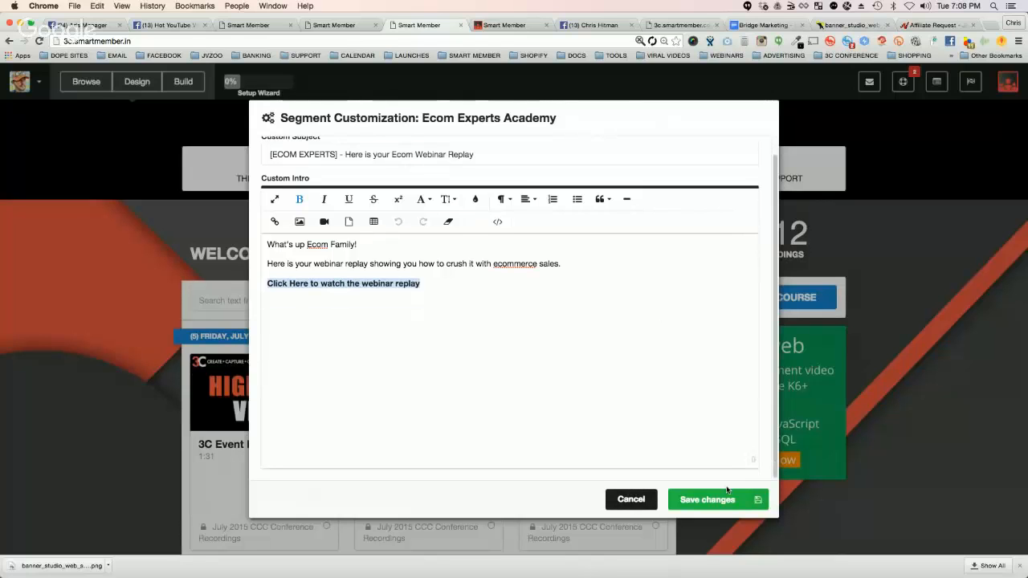
left_click(624, 500)
Step: Review the email content, expand the signature and "From" settings, and examine them together with the send date and time options
scroll(560, 388, "down", 10)
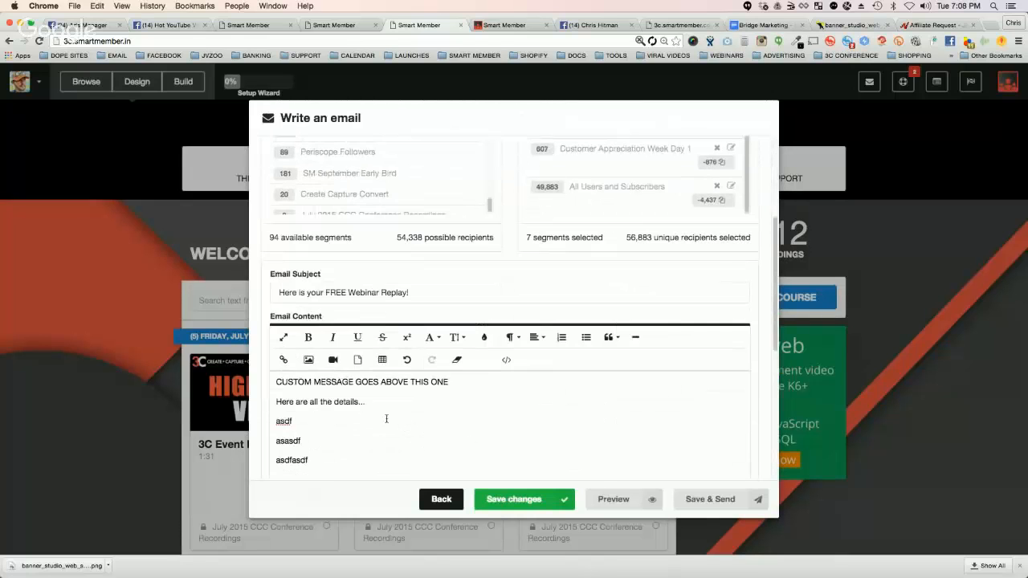
left_click_drag(274, 401, 347, 455)
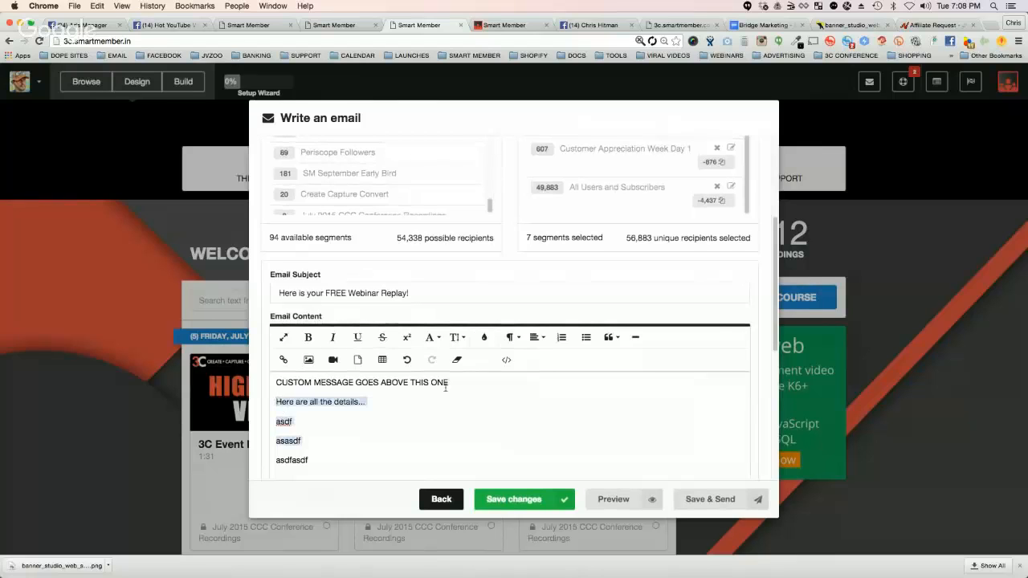
scroll(463, 367, "down", 5)
scroll(466, 369, "down", 2)
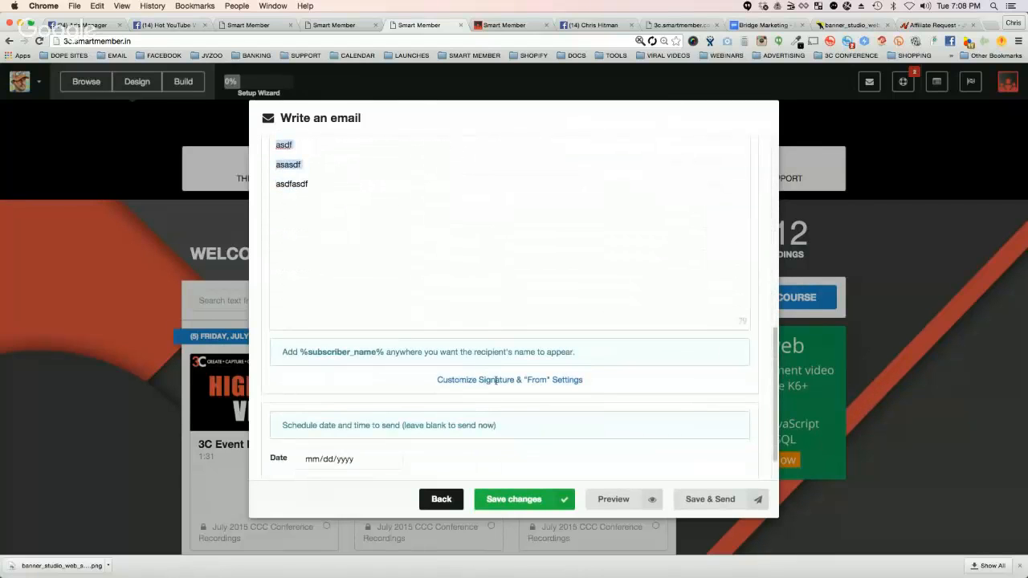
left_click(485, 380)
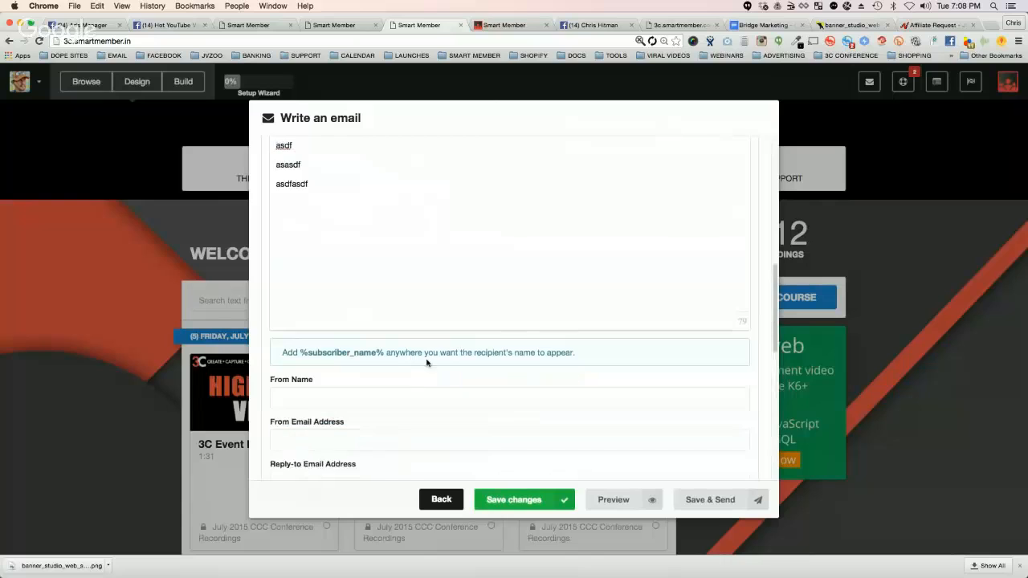
scroll(404, 330, "down", 5)
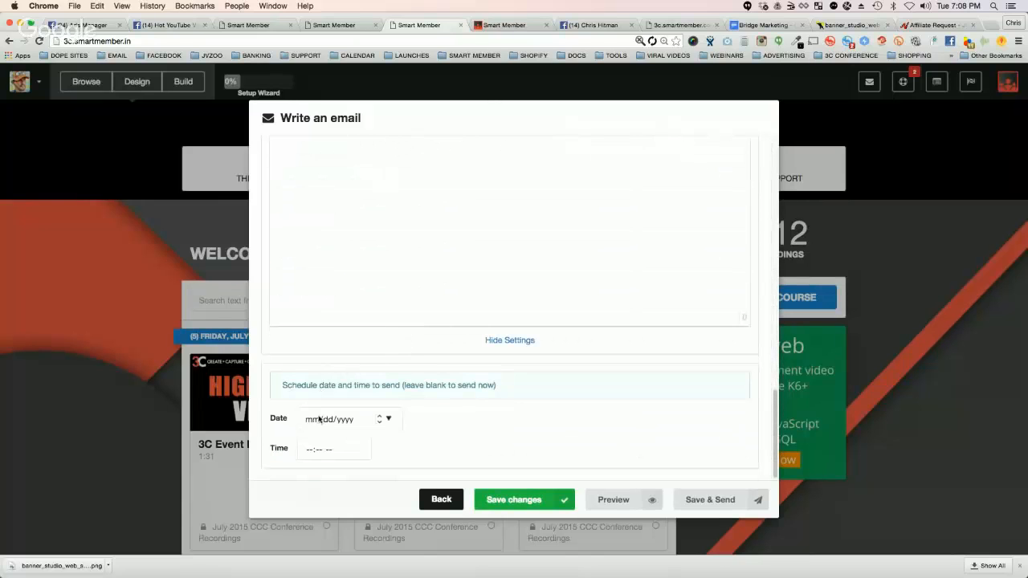
Step: Leave the email composer without saving and return to the 3C site's page
scroll(677, 385, "up", 10)
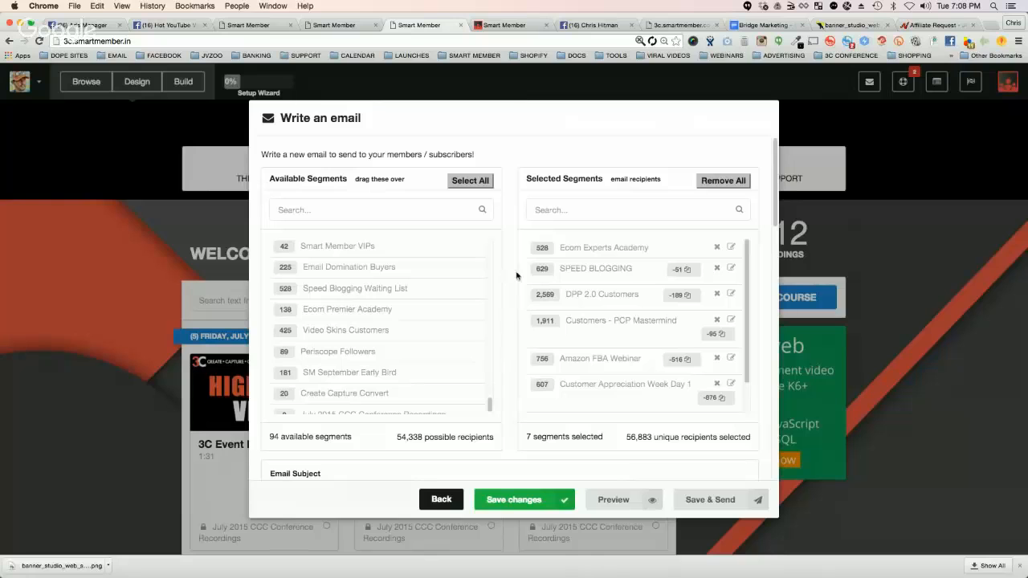
left_click(446, 500)
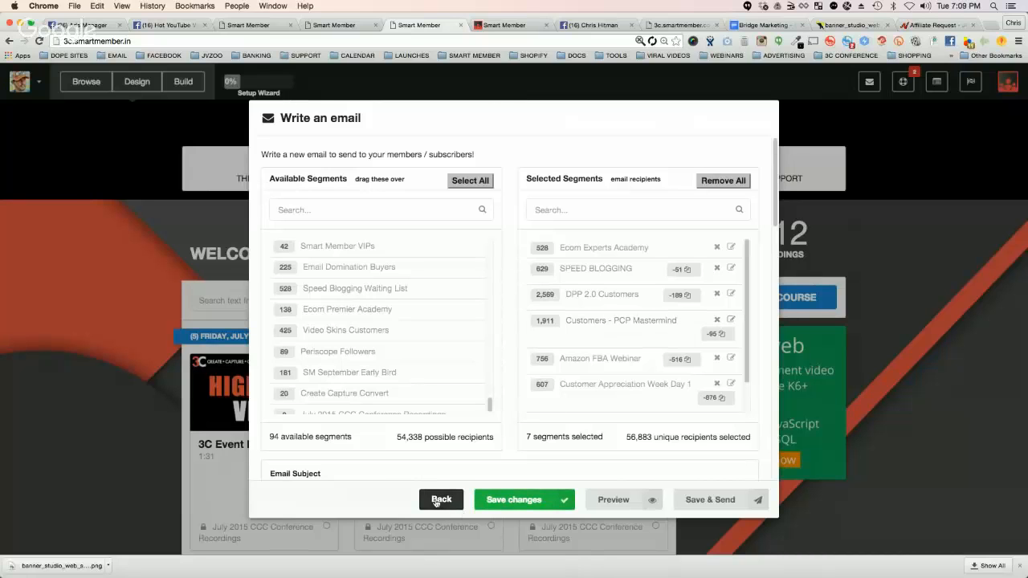
left_click(619, 438)
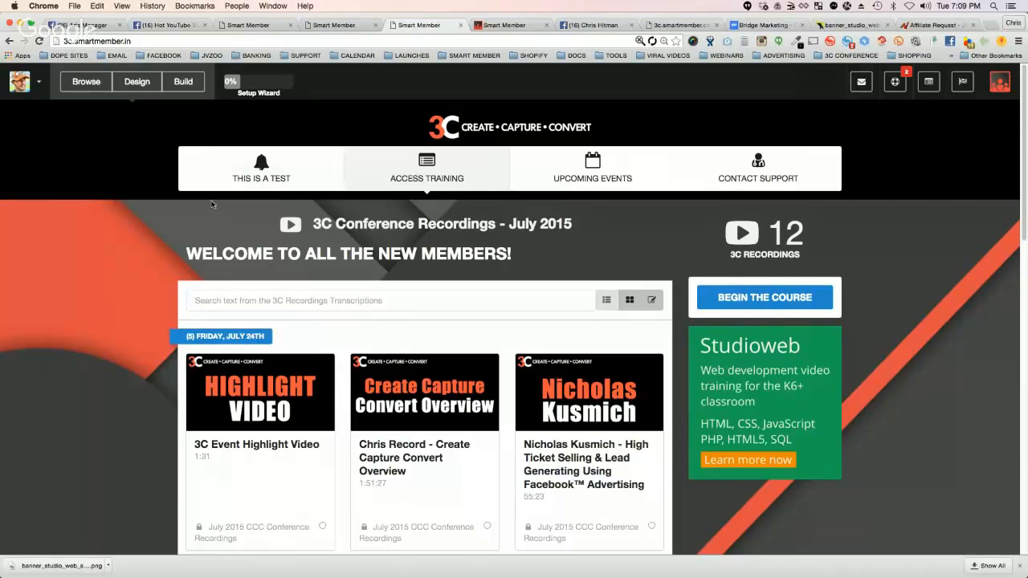
left_click(184, 84)
Step: Check the account menu options, open the Smart Member Directory and look over its home page and example sites
left_click(39, 83)
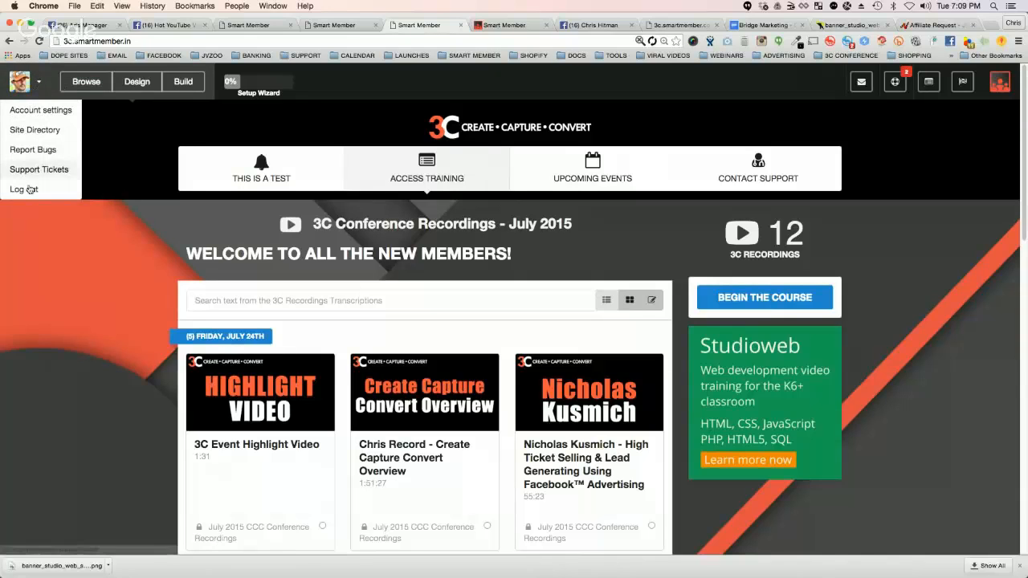
left_click(82, 81)
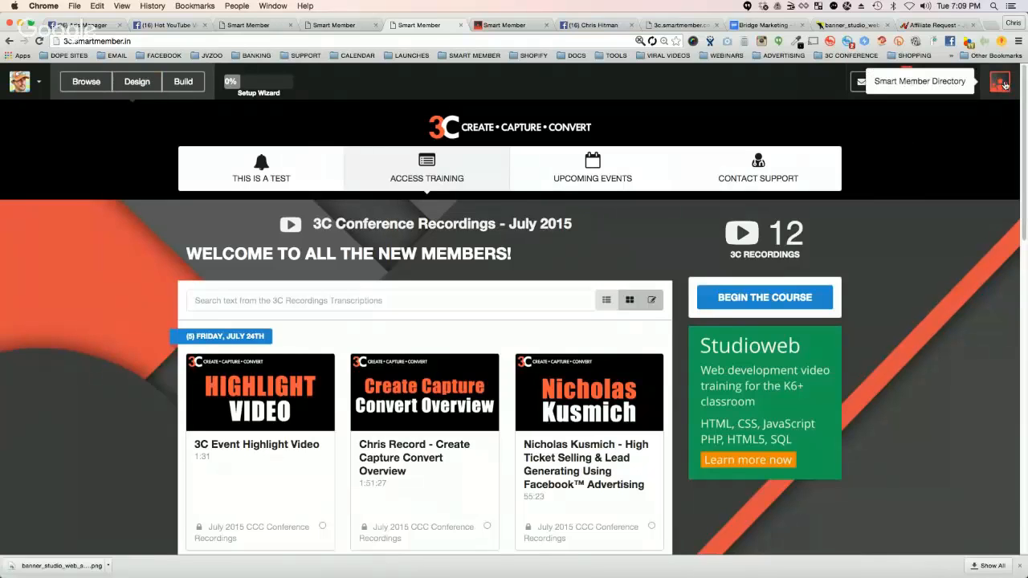
left_click(1003, 83)
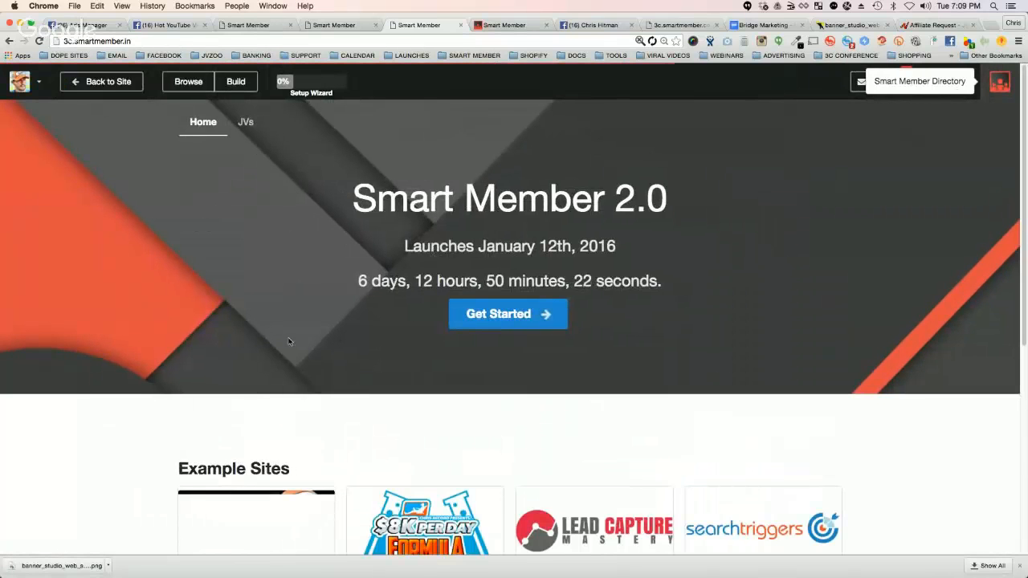
scroll(385, 240, "down", 3)
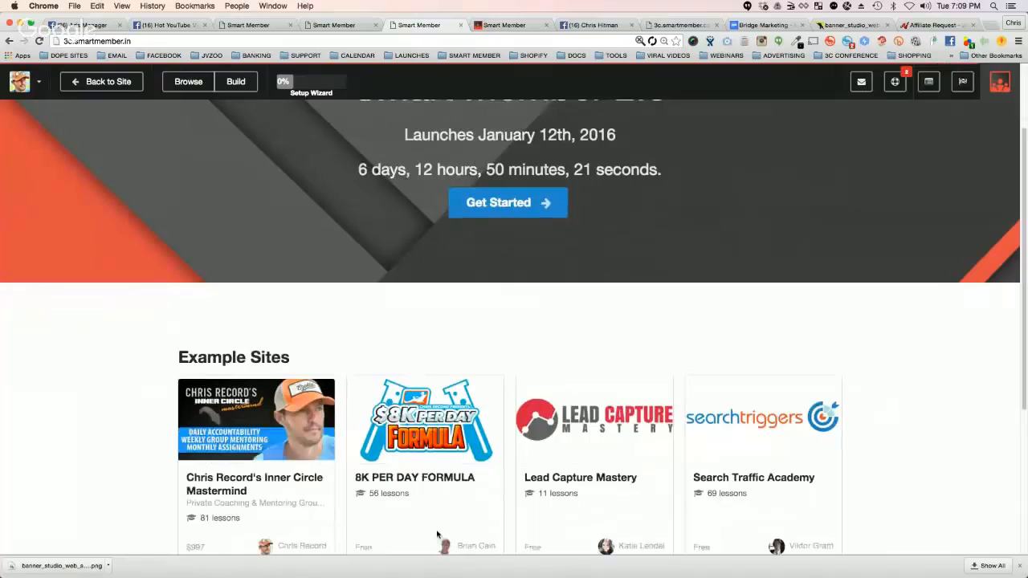
scroll(437, 535, "down", 2)
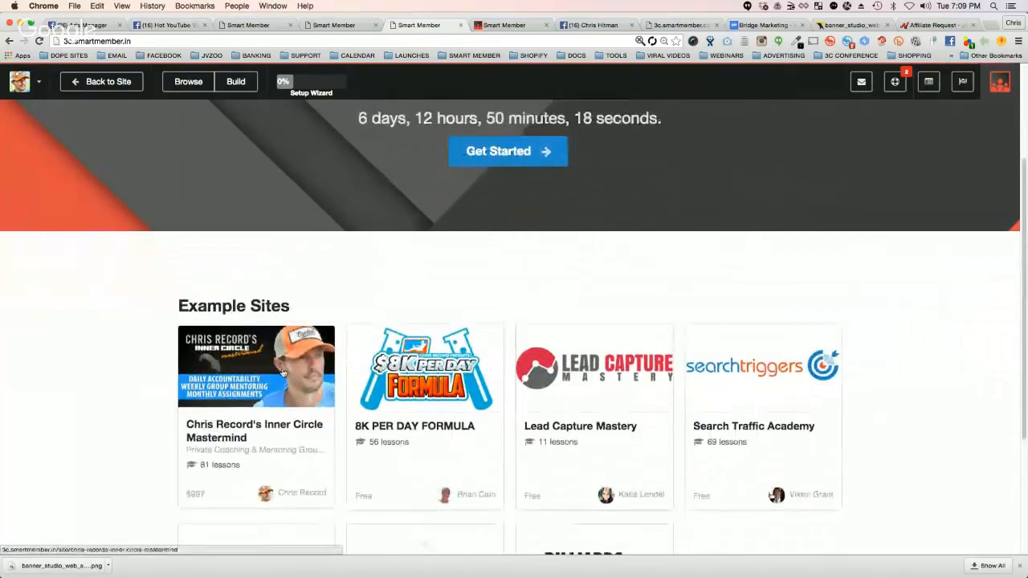
scroll(509, 275, "up", 4)
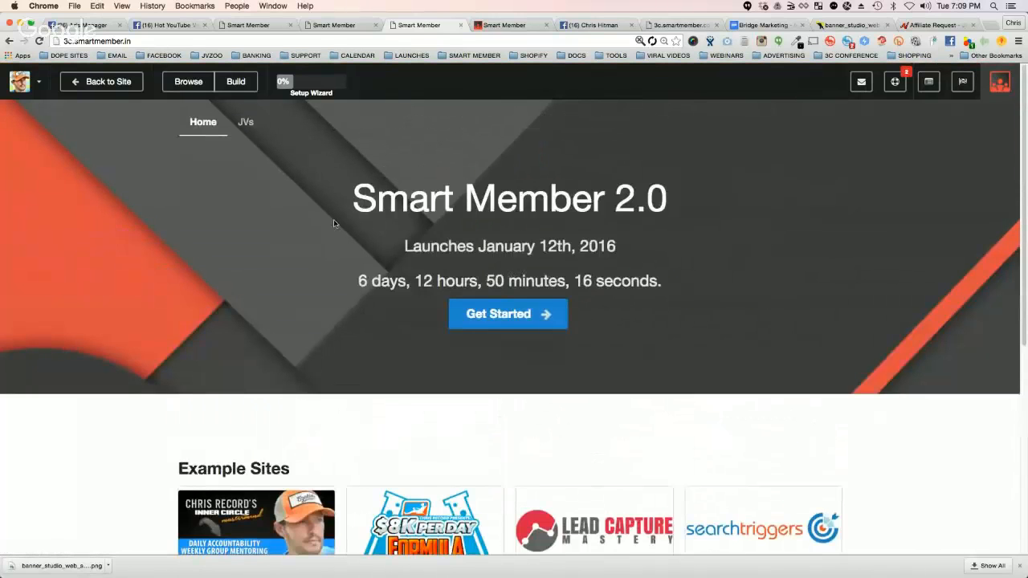
scroll(221, 249, "down", 2)
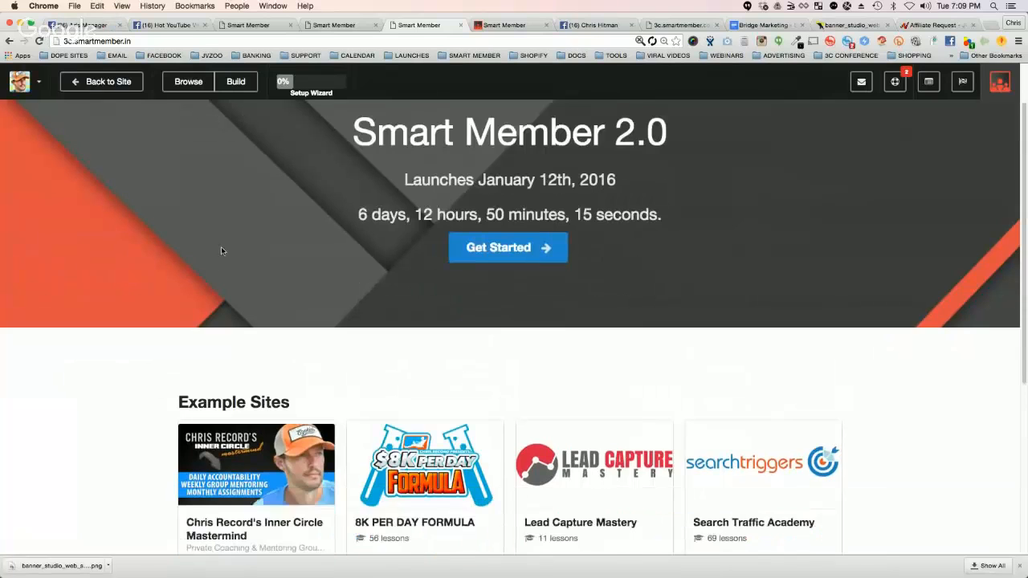
scroll(223, 251, "up", 2)
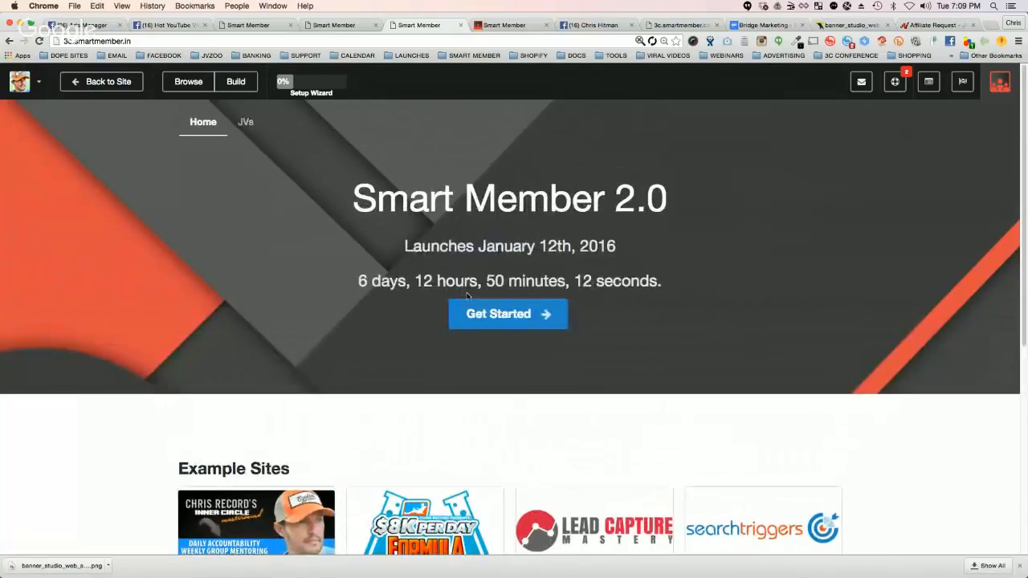
Step: Examine the directory's launch date, countdown and full set of example sites, and open the Inner Circle Mastermind listing
left_click_drag(358, 281, 587, 277)
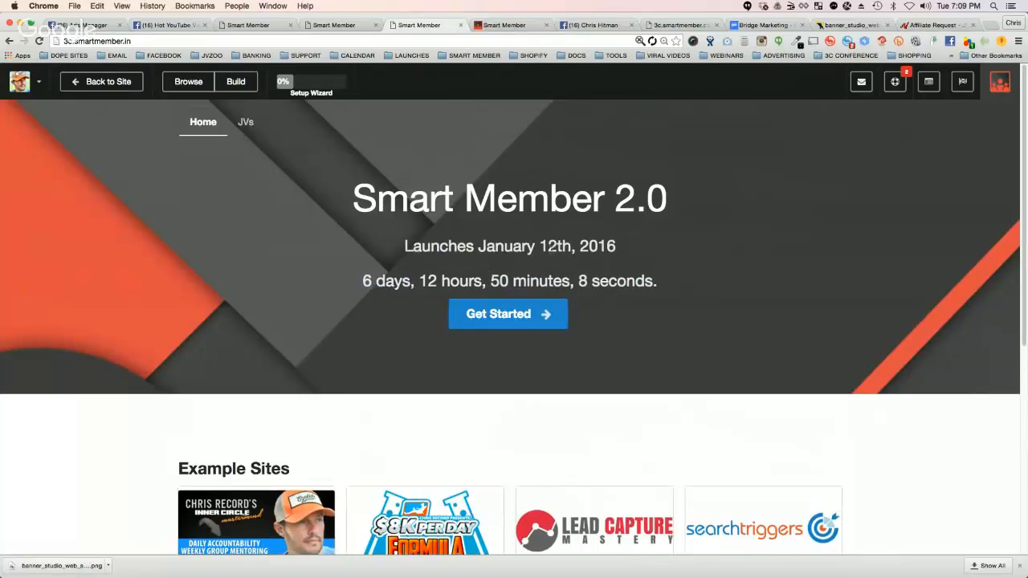
triple_click(369, 247)
scroll(216, 355, "down", 2)
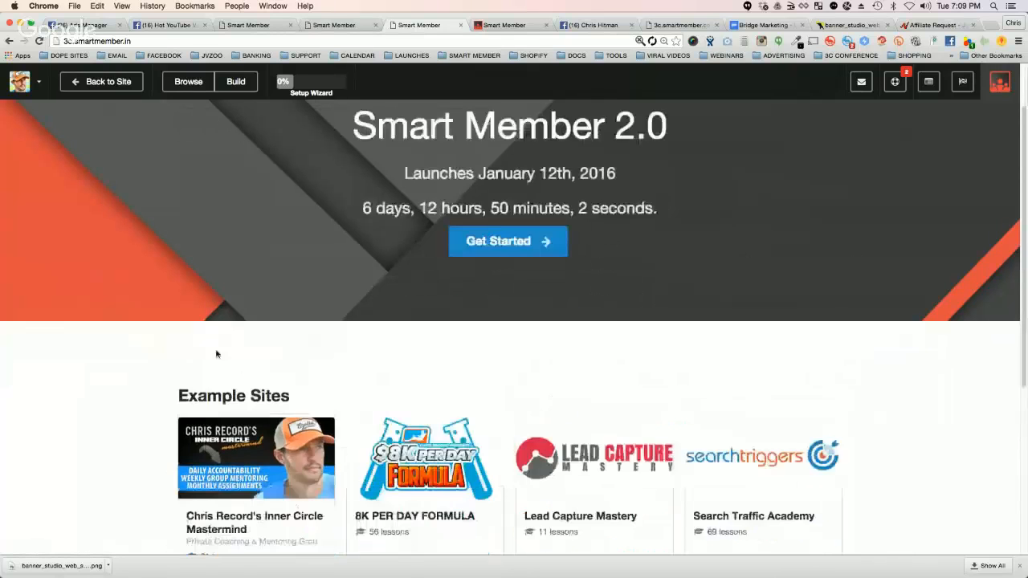
scroll(216, 354, "down", 3)
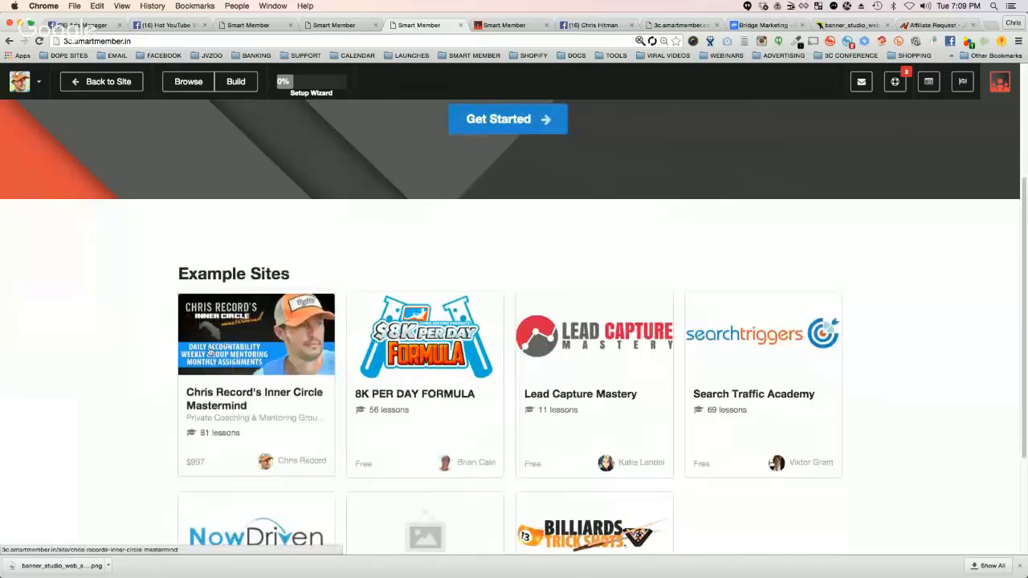
scroll(117, 349, "down", 3)
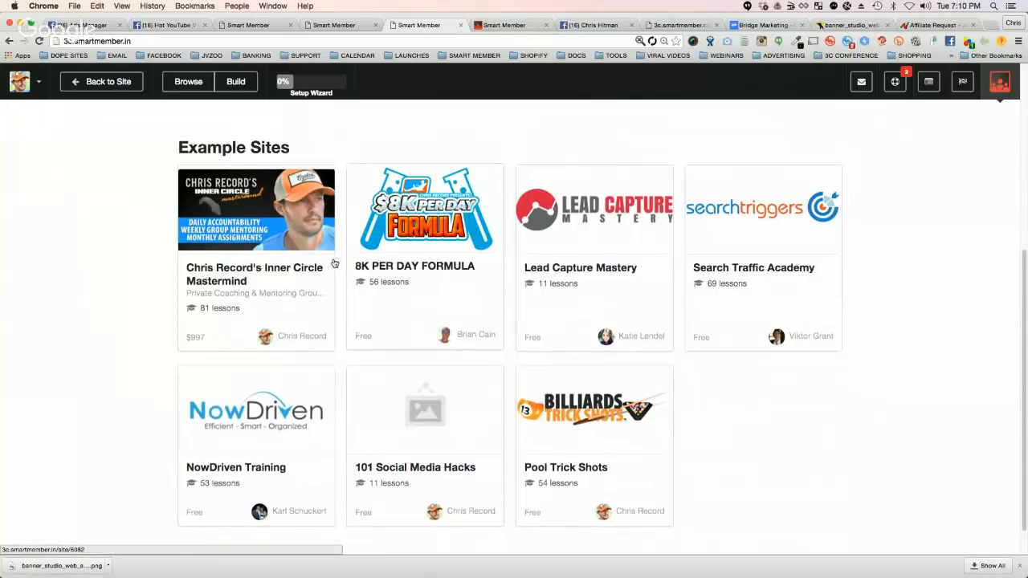
left_click(257, 221)
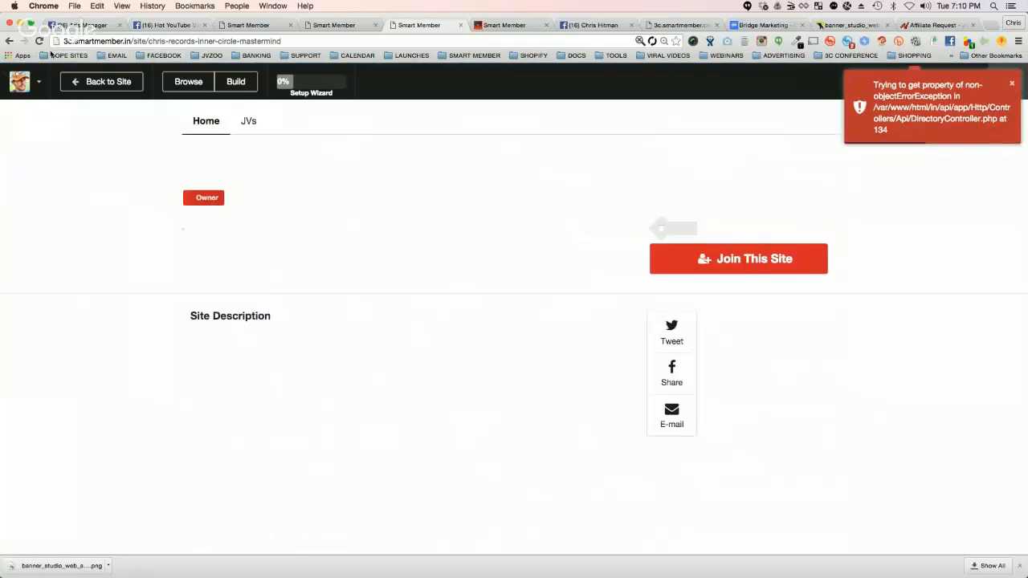
Step: On the 3C site, save the setup wizard's site branding step without uploading a logo, and close the wizard
scroll(498, 283, "down", 4)
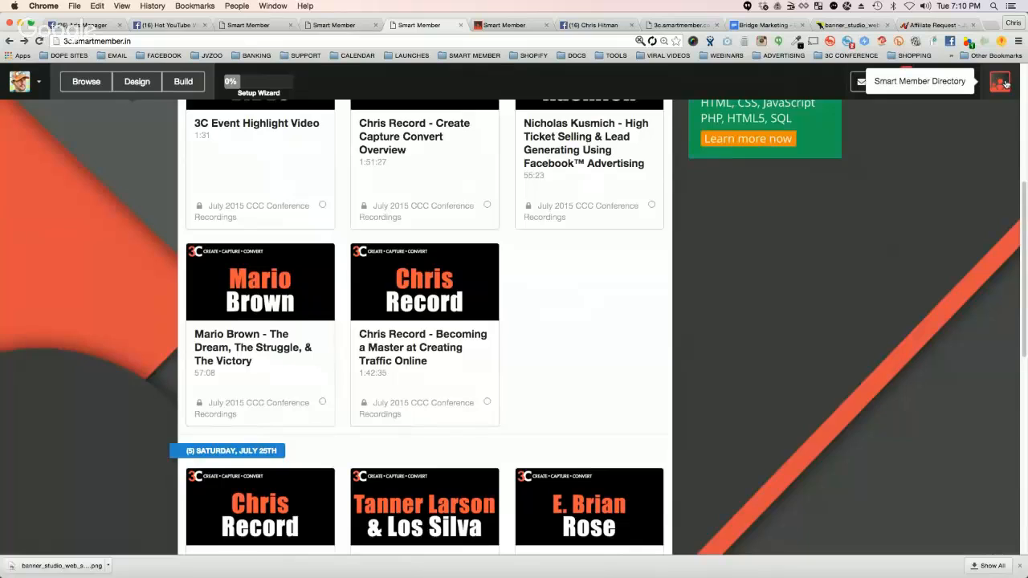
left_click(253, 84)
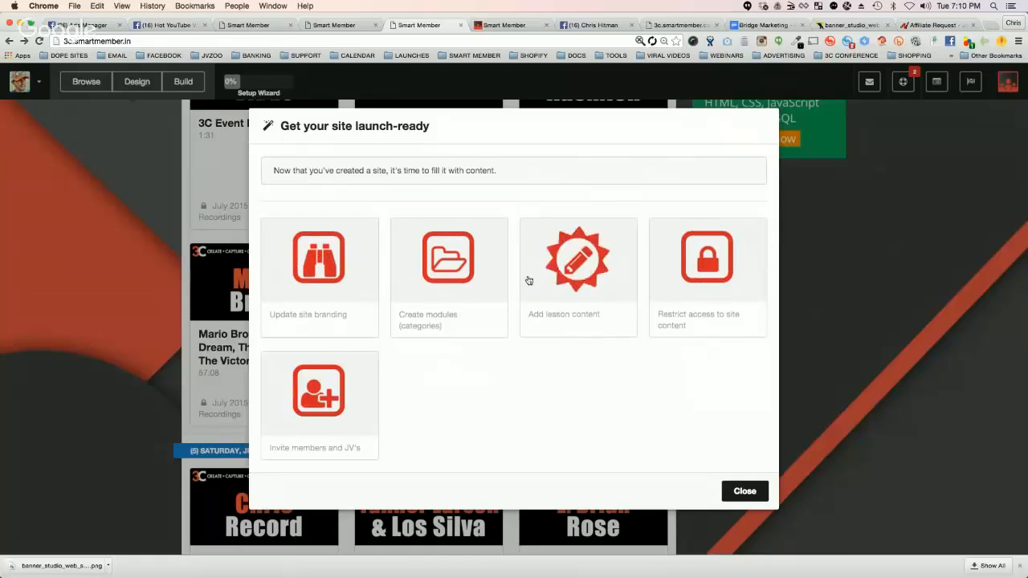
left_click(326, 266)
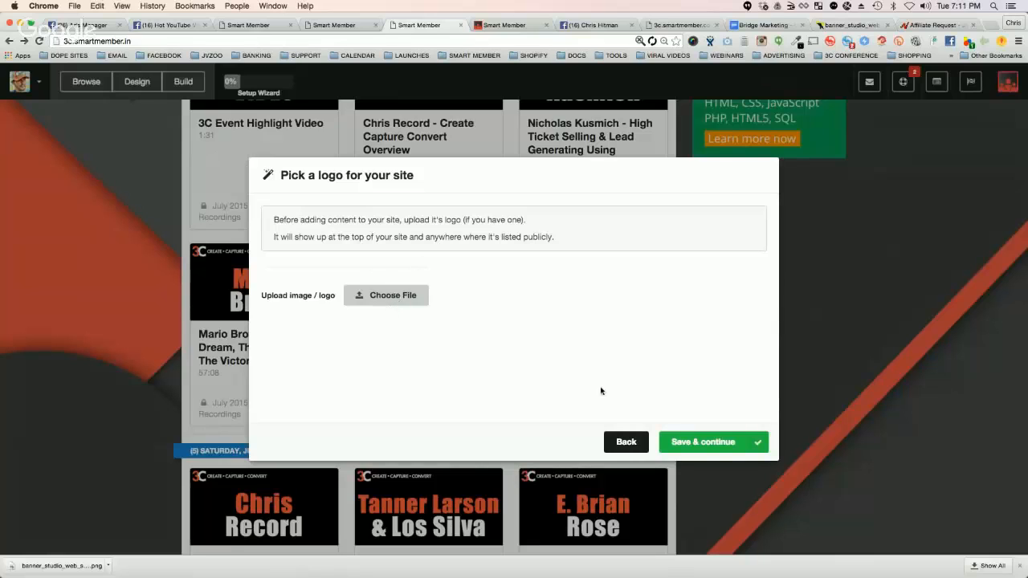
left_click(710, 444)
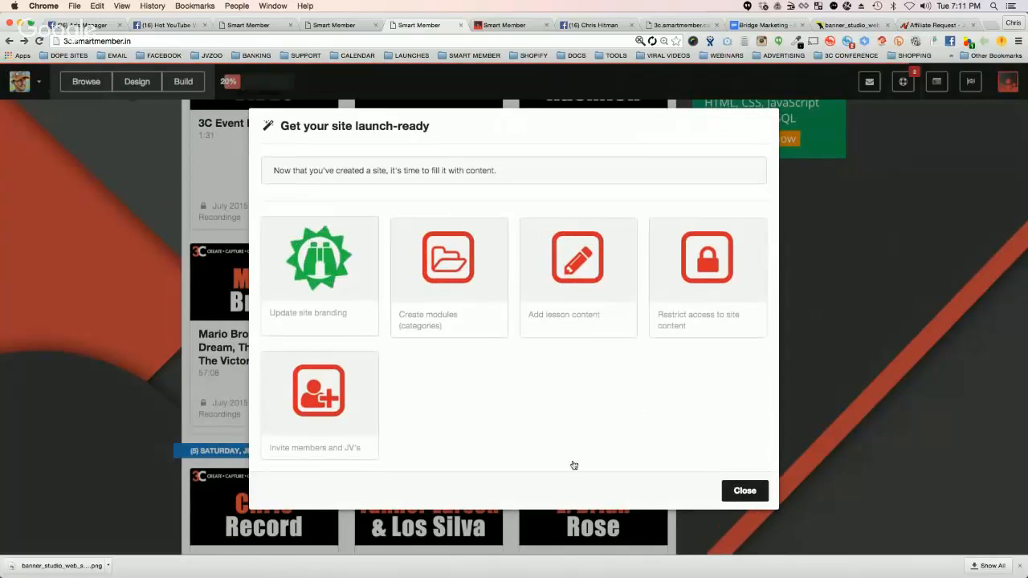
left_click(742, 491)
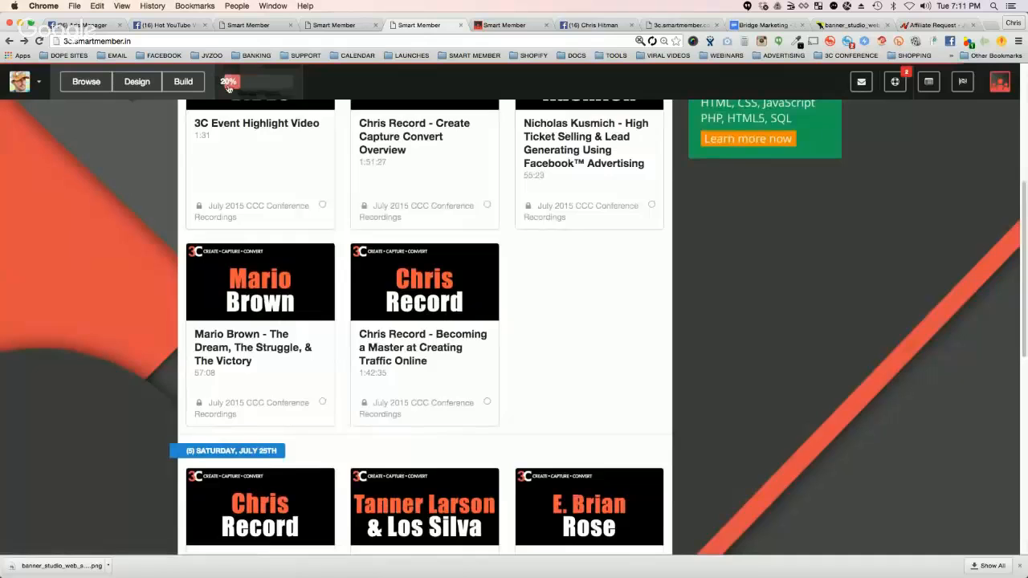
Step: Reopen the setup wizard and save its module creation step
left_click(229, 84)
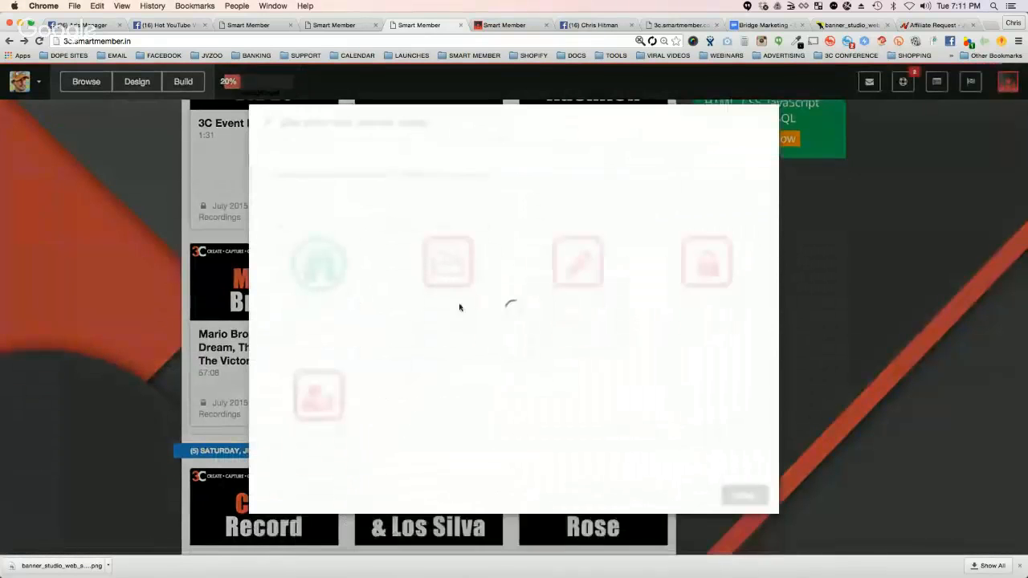
left_click(440, 267)
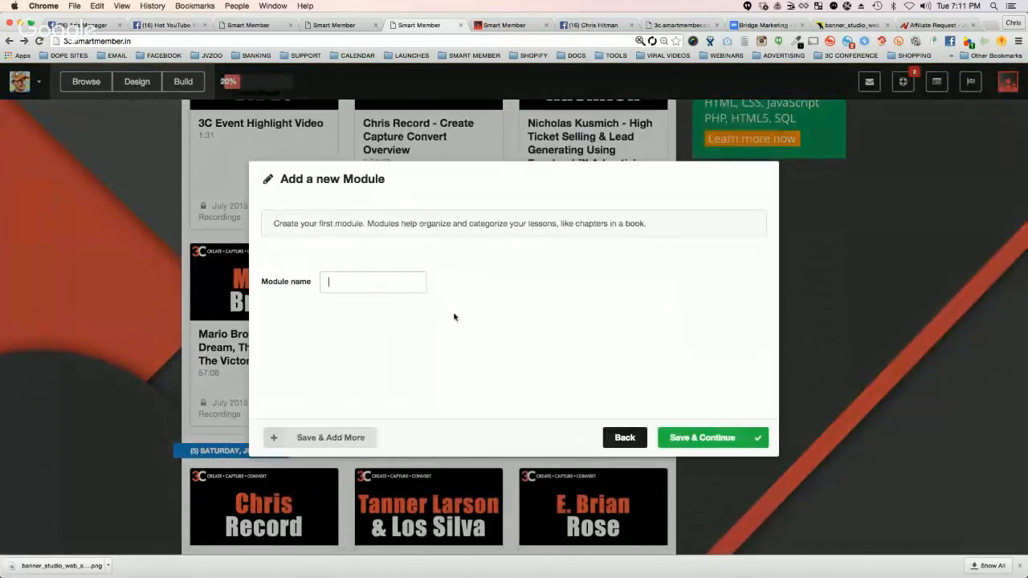
left_click(700, 437)
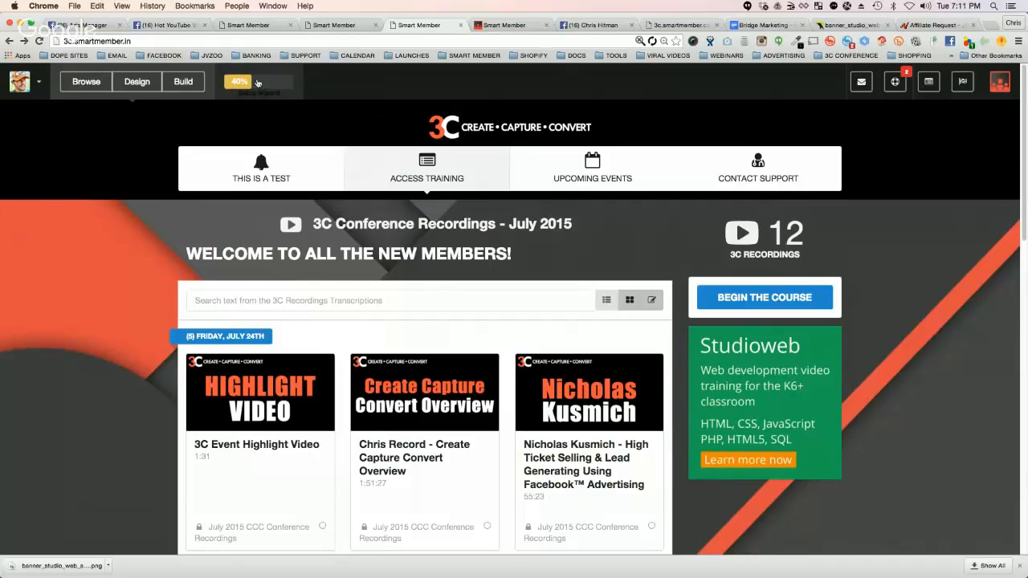
Step: Save a new lesson through the setup wizard and save the content access restriction step without choosing an audience
left_click(266, 86)
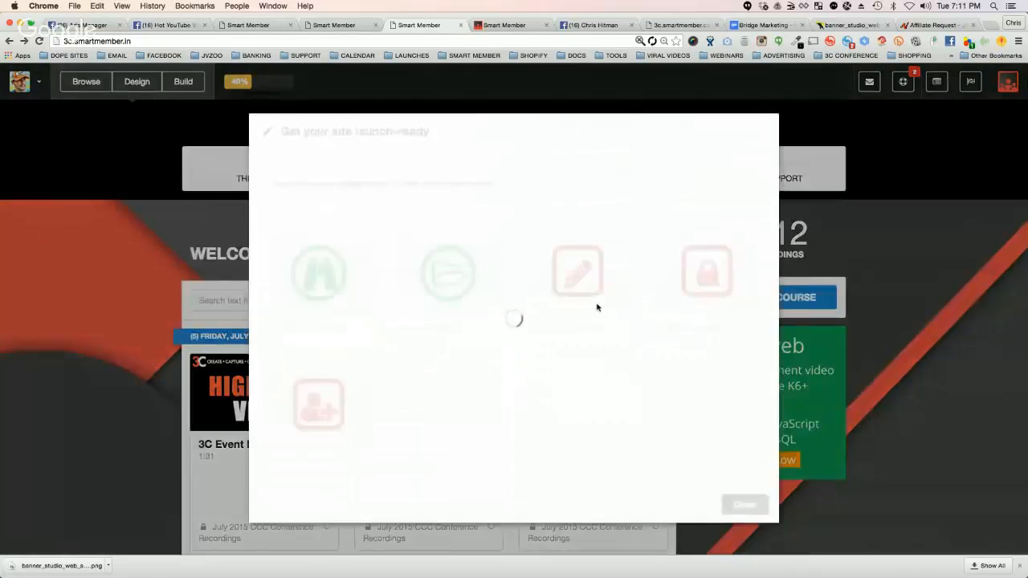
left_click(584, 271)
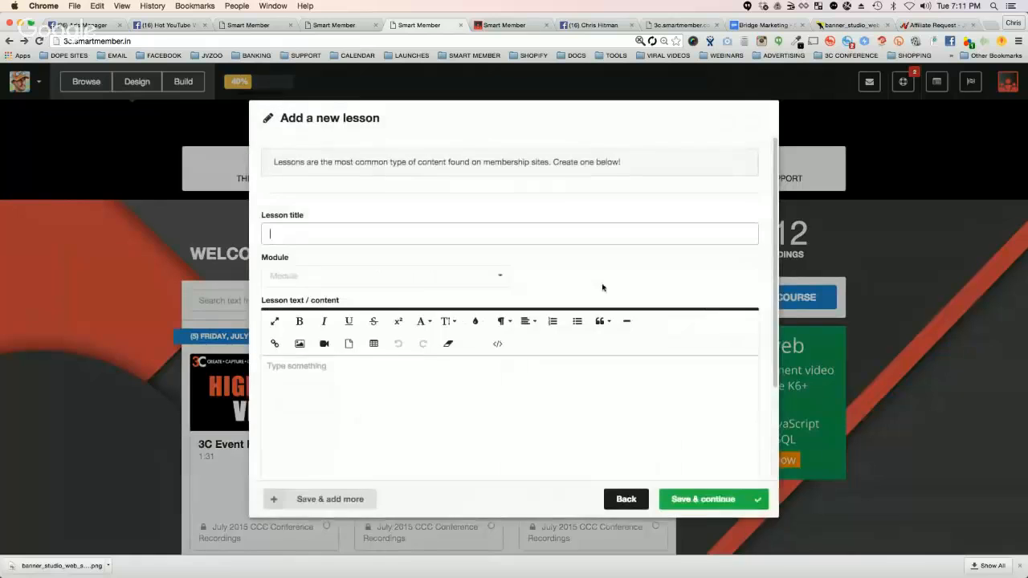
left_click(694, 509)
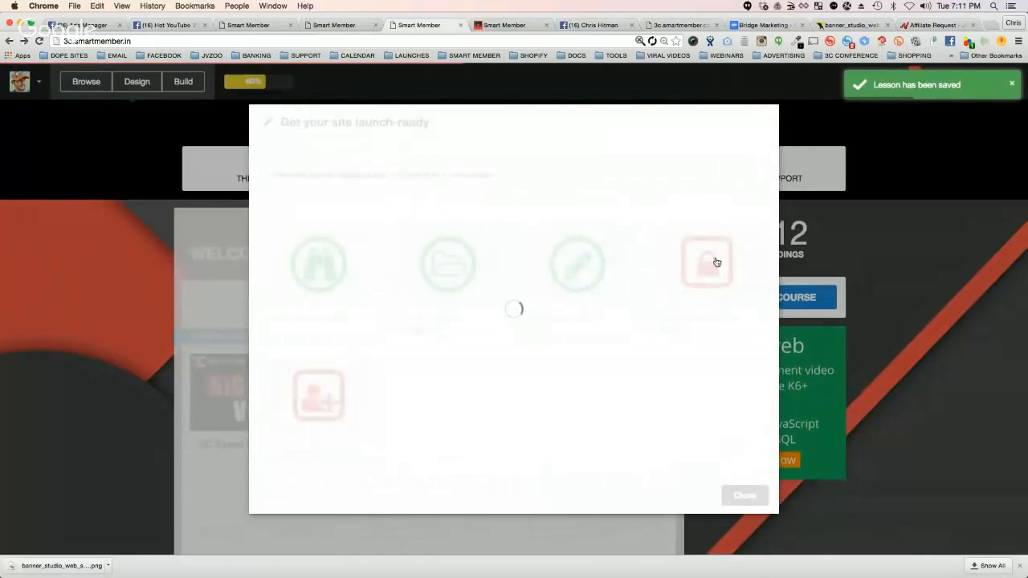
left_click(684, 279)
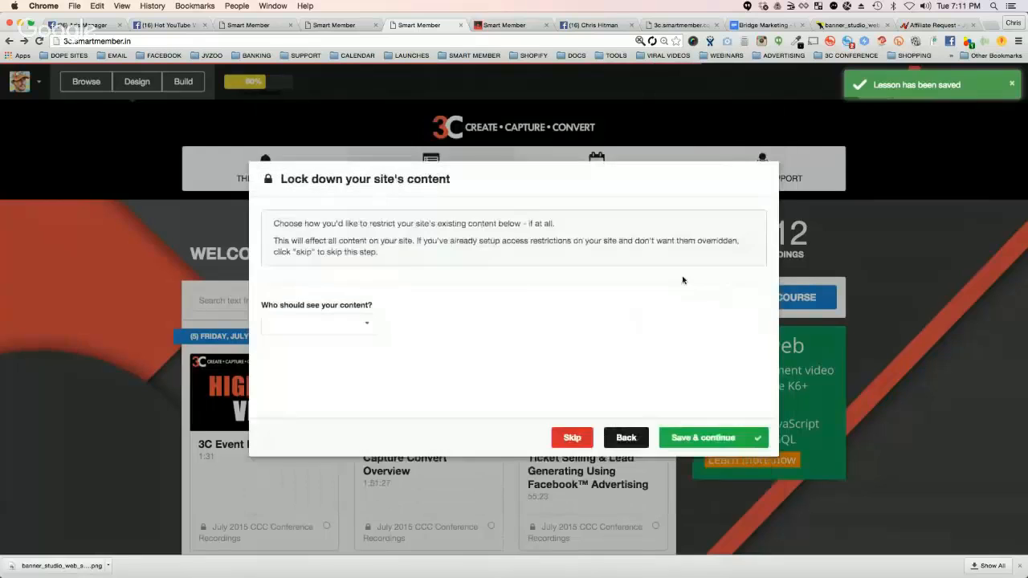
left_click(680, 439)
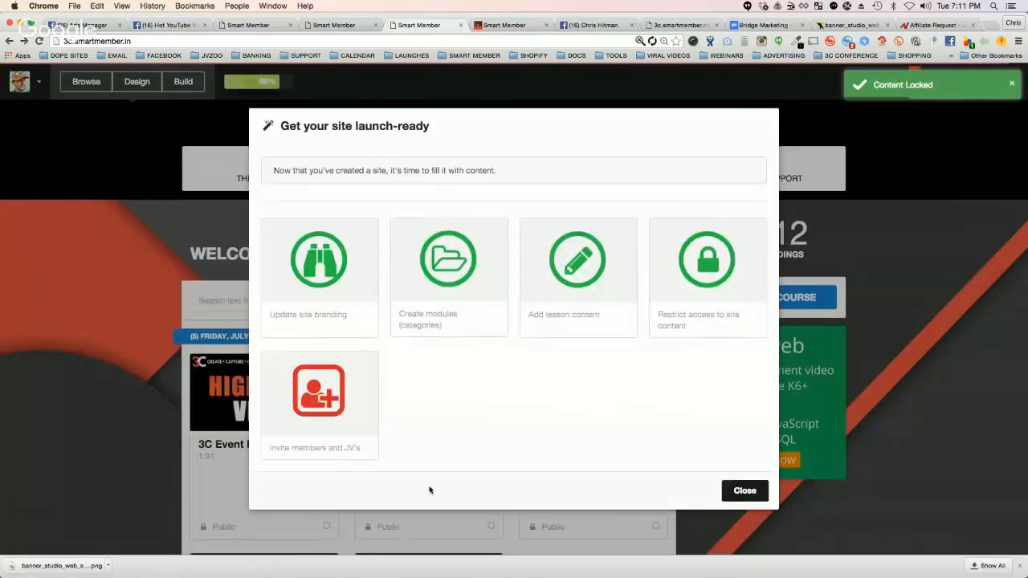
Step: Try to save the wizard's member invitation step using the link method, and go back to the wizard overview
left_click(319, 393)
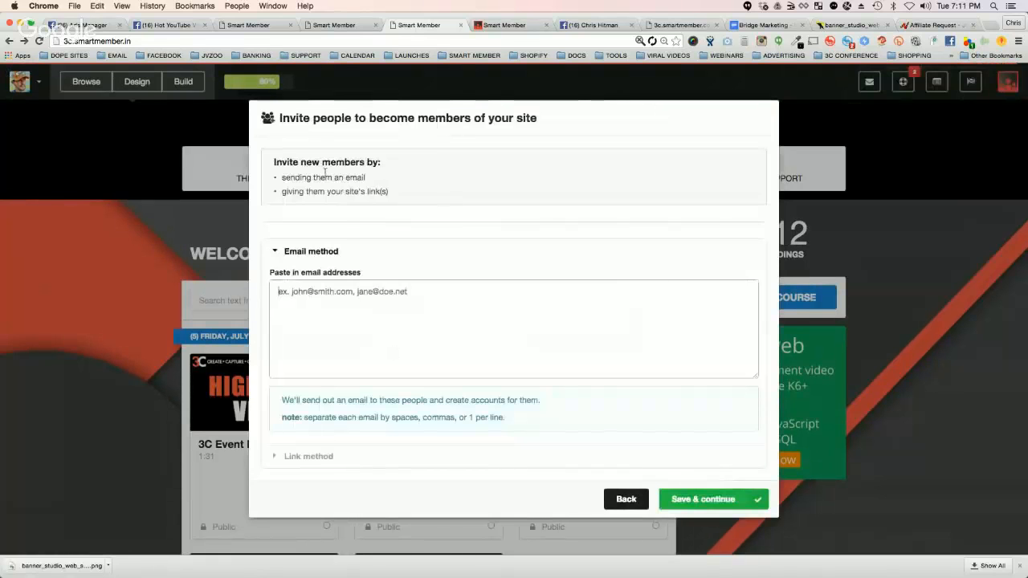
left_click(308, 456)
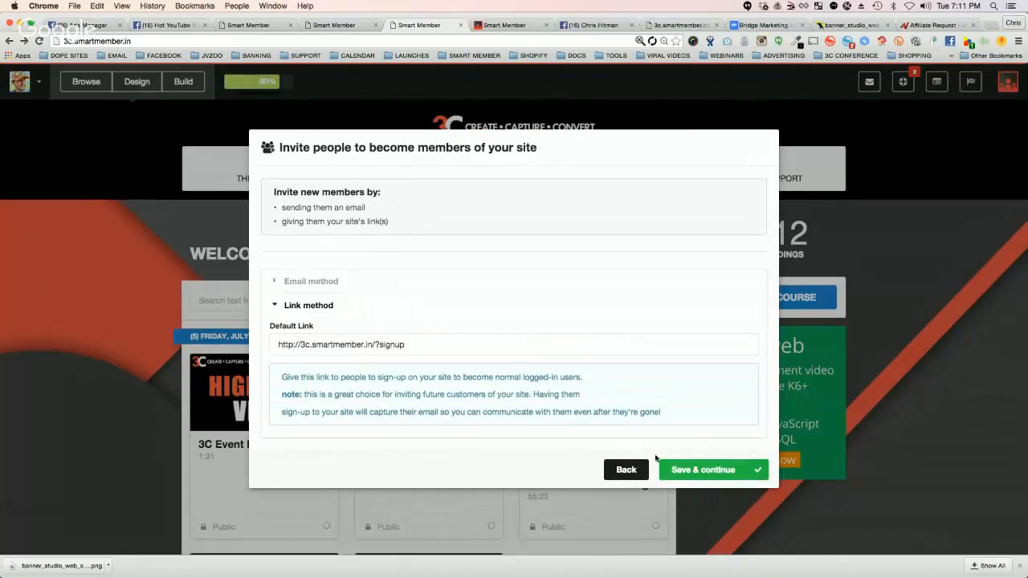
left_click(671, 470)
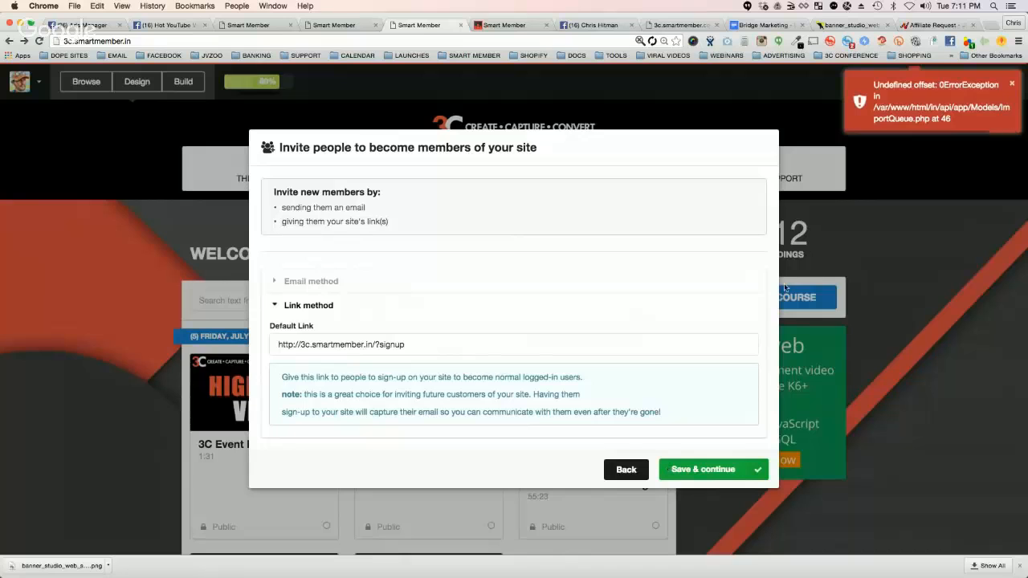
left_click(626, 471)
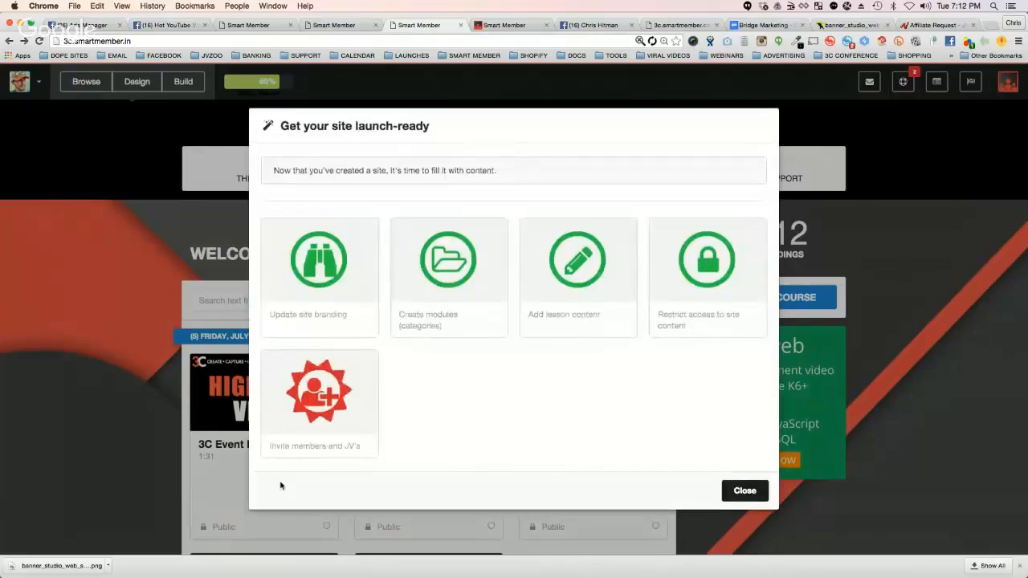
Step: Reopen the member invitation step, enter a test member's email address under the email method, and save the invitation
left_click(319, 404)
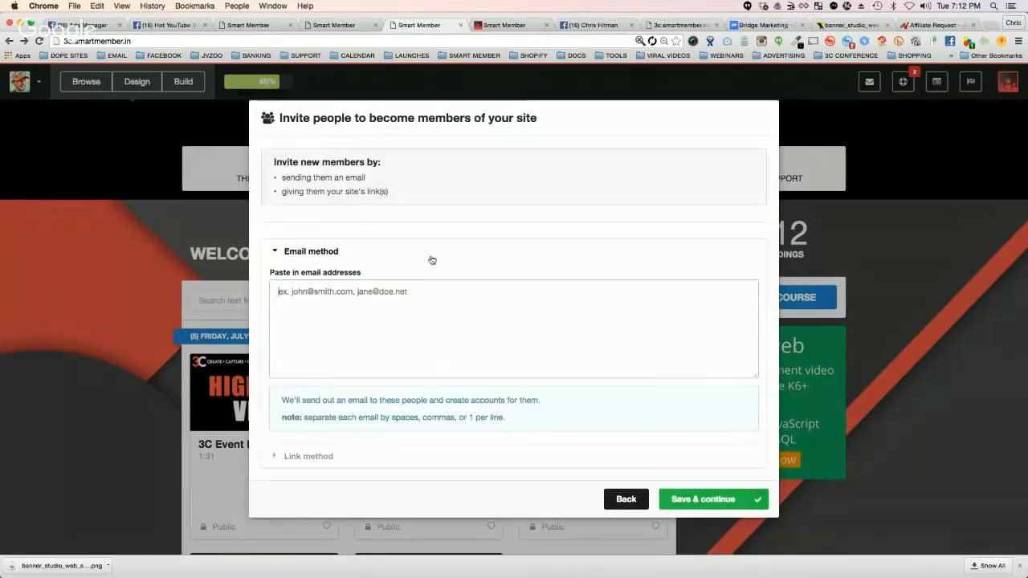
left_click(393, 298)
type("CASH")
key("BackSpace")
key("BackSpace")
key("BackSpace")
key("BackSpace")
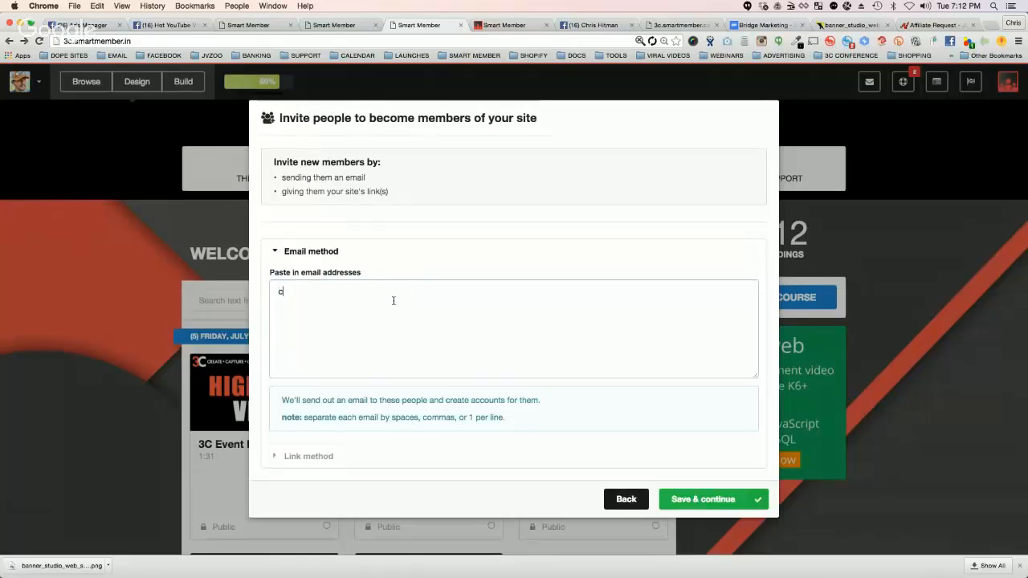
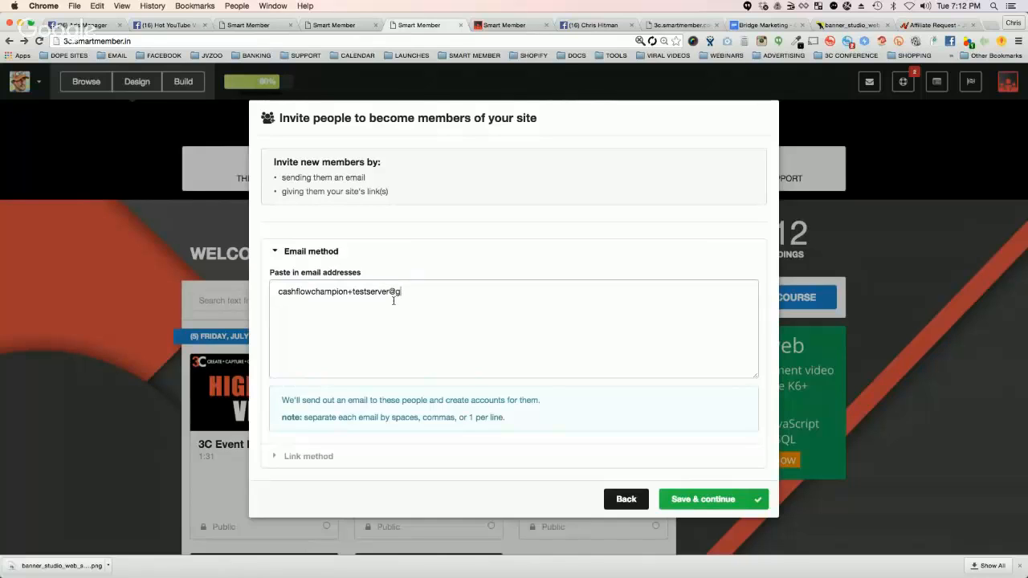
left_click(691, 498)
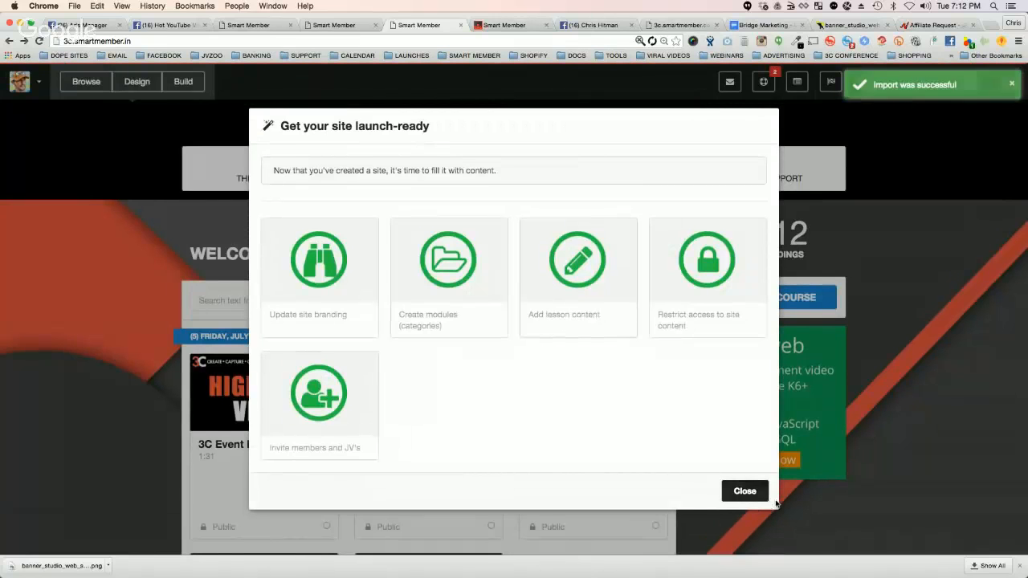
Step: Close the launch-ready wizard, search the site for "as" and "jvzoo", and dismiss the search results and the downloads bar
left_click(747, 491)
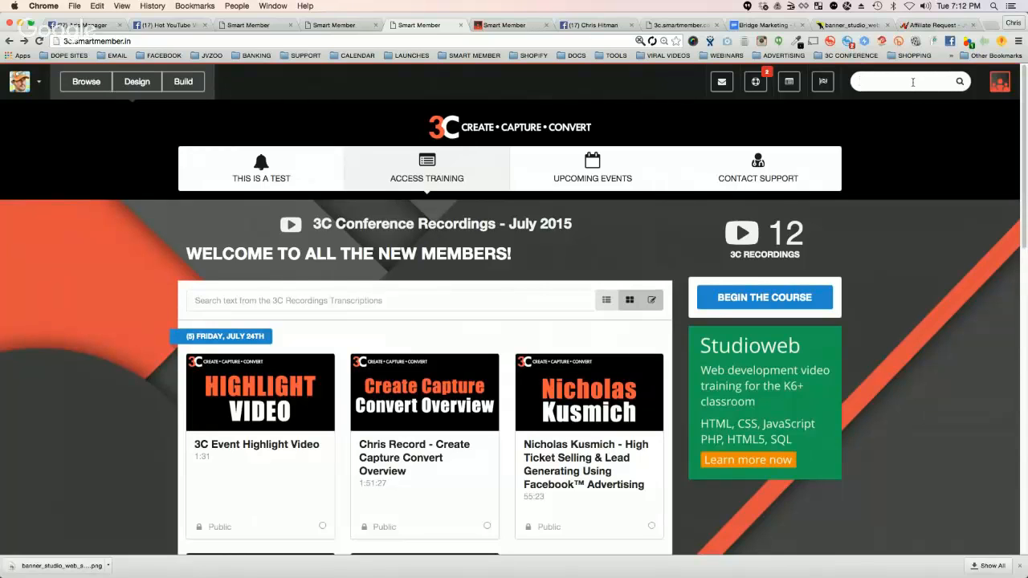
type("as")
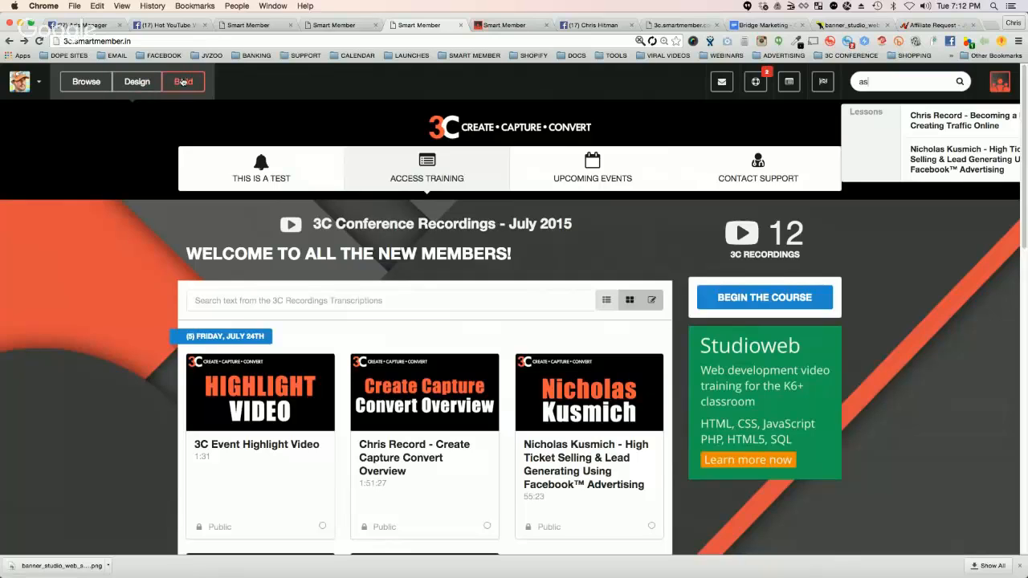
type("jvzoo")
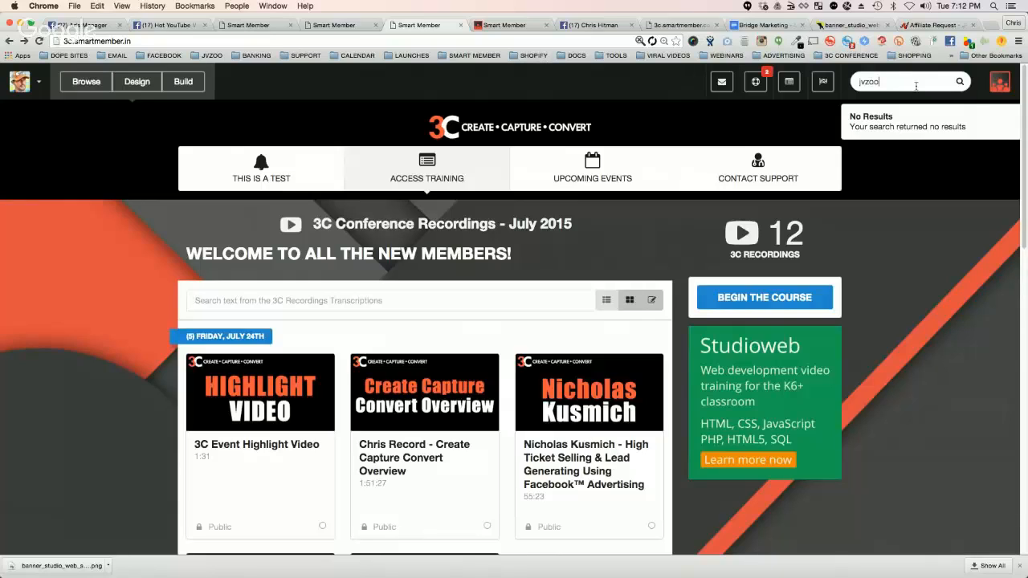
left_click(959, 185)
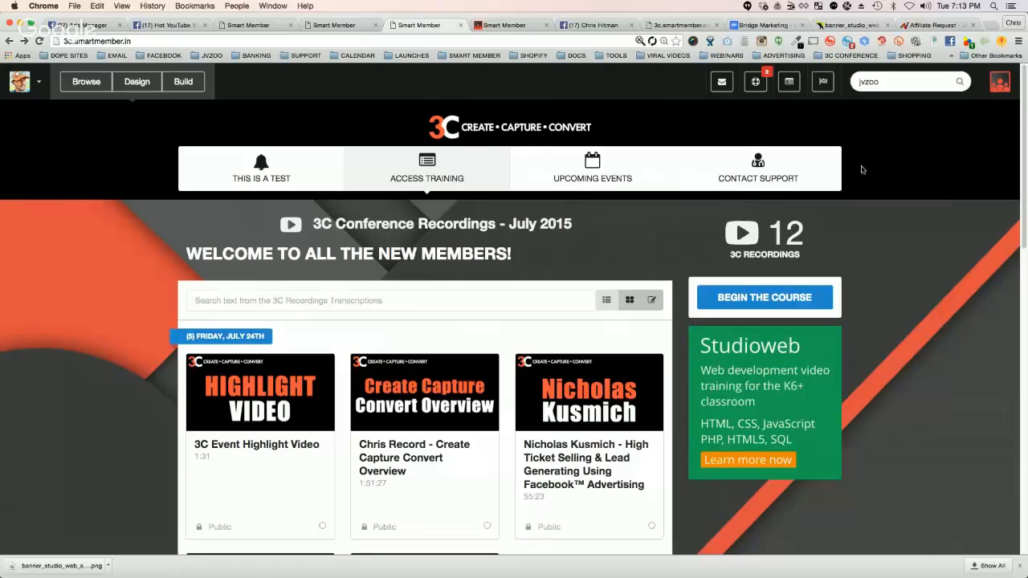
left_click(1020, 565)
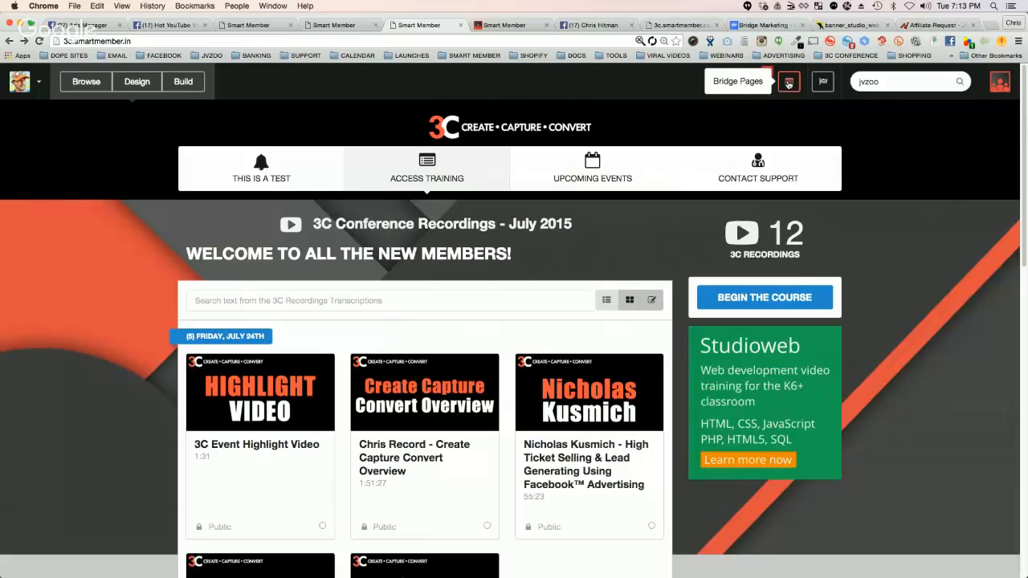
Step: Open the live example-bridge-page from the Bridge Pages list and highlight its "Check out this Awesome Toolbar!" headline
left_click(789, 83)
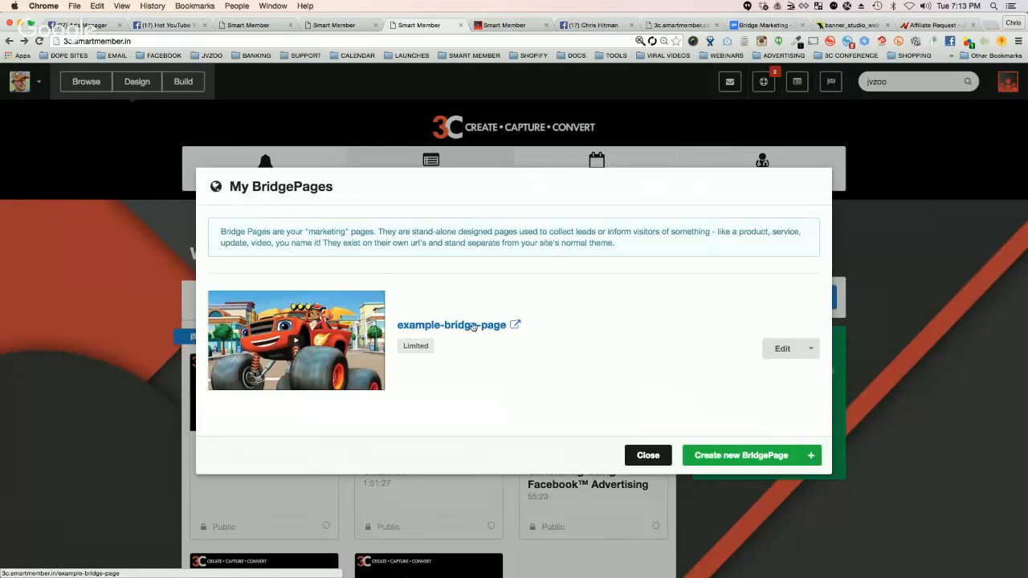
left_click(514, 325)
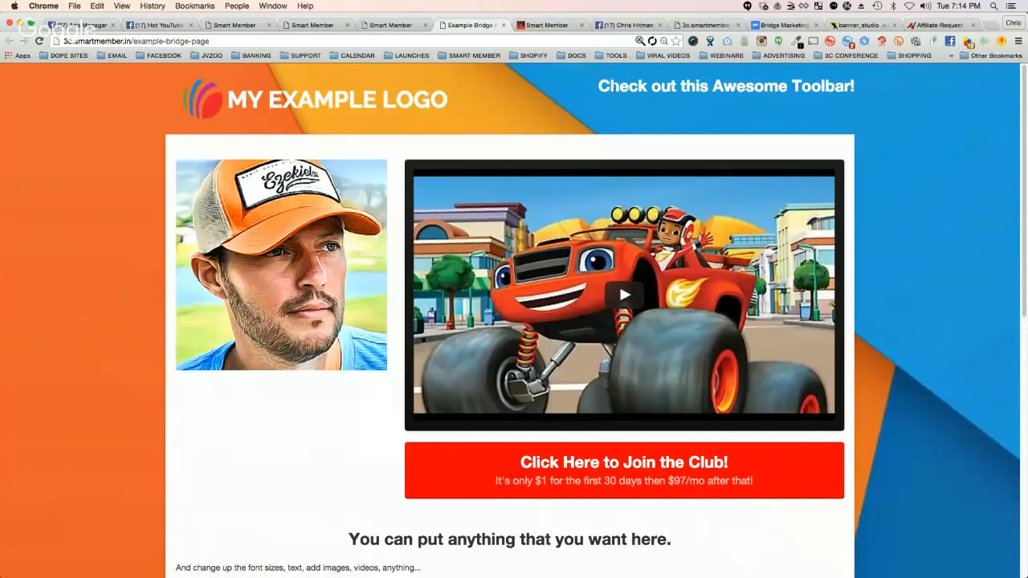
left_click_drag(600, 86, 852, 86)
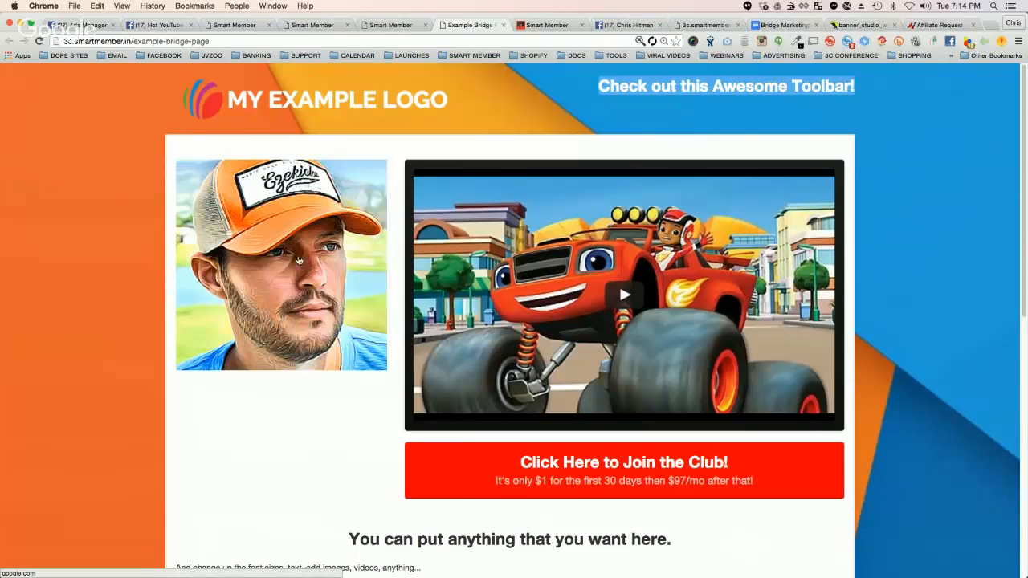
Step: Examine the live bridge page's call-to-action button, custom text, bonus #1 offer and footer, highlighting the body text and bonus heading
scroll(807, 360, "down", 1)
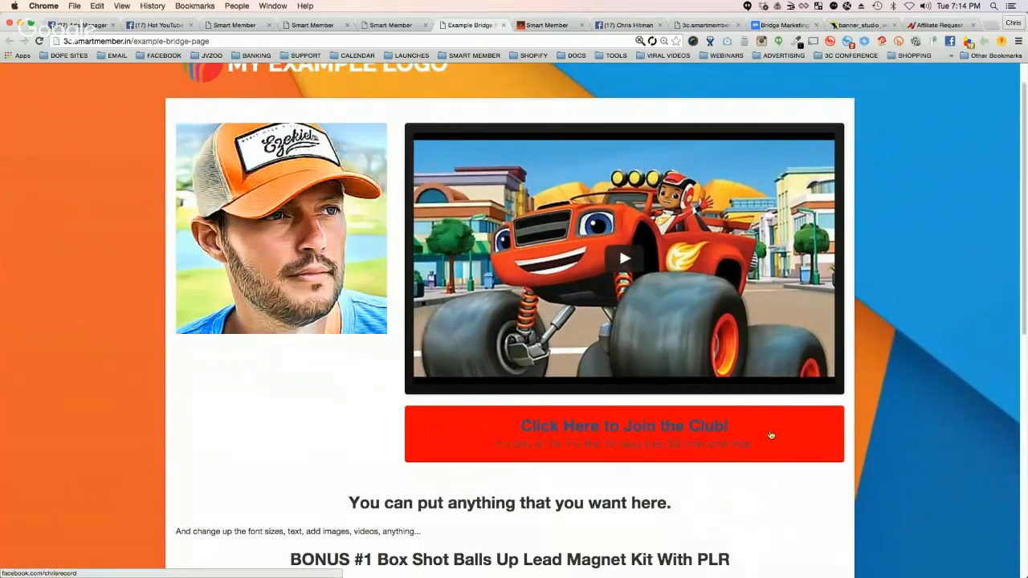
scroll(870, 440, "down", 3)
left_click_drag(339, 393, 673, 386)
triple_click(325, 409)
scroll(324, 408, "down", 2)
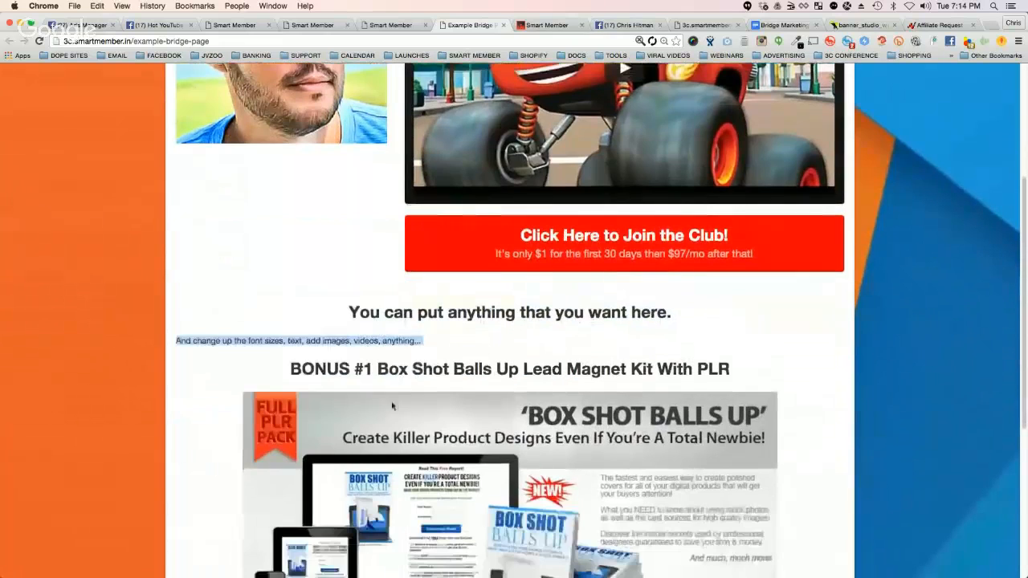
triple_click(392, 369)
scroll(512, 387, "down", 2)
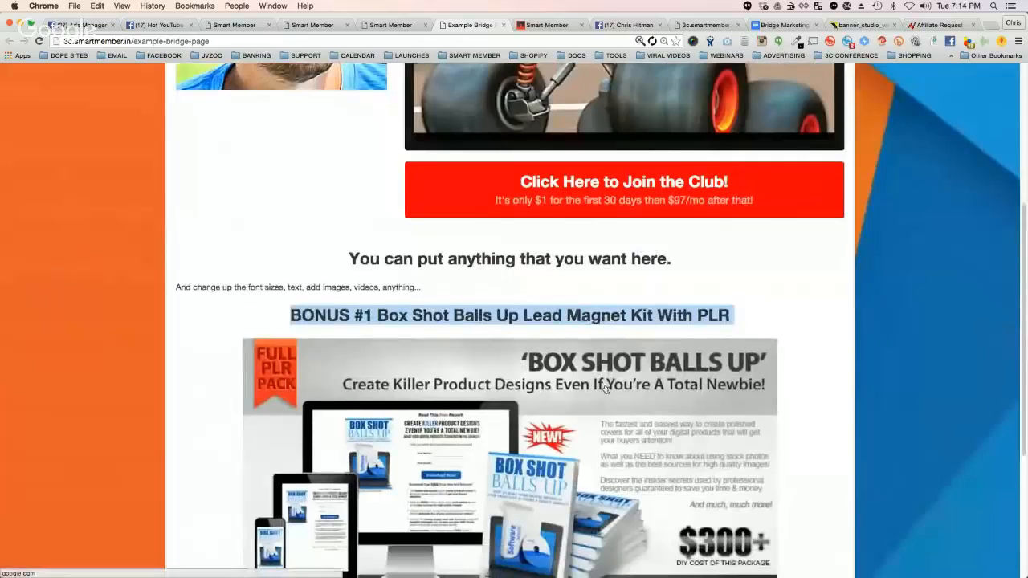
scroll(511, 387, "down", 2)
scroll(549, 383, "down", 2)
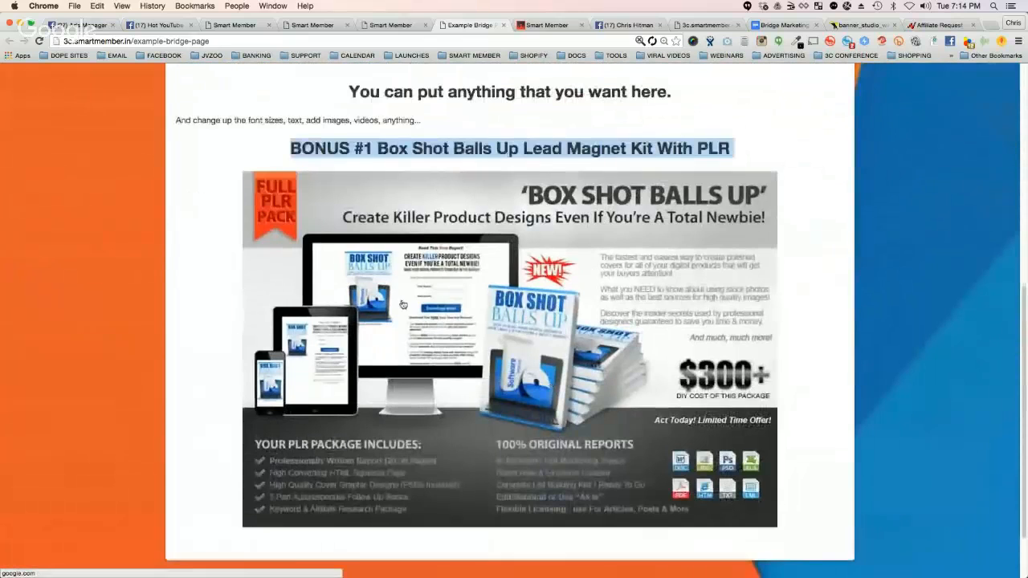
scroll(490, 329, "up", 1)
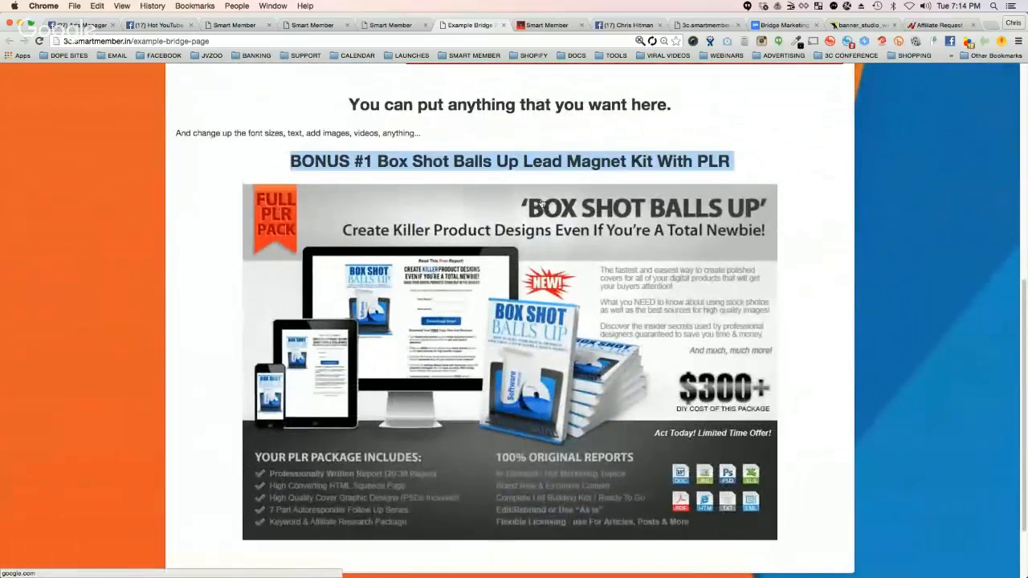
scroll(538, 351, "down", 2)
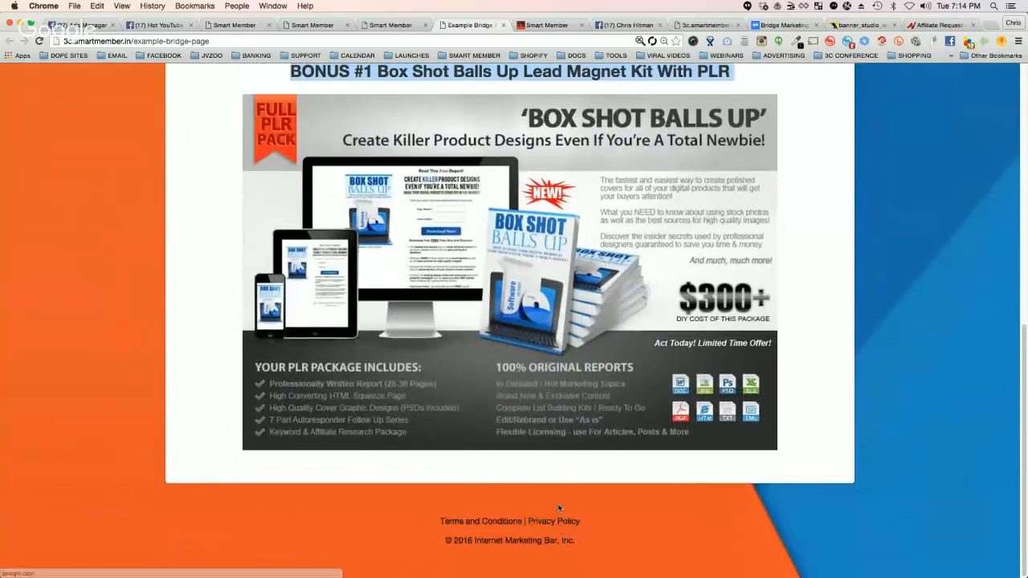
scroll(605, 324, "up", 8)
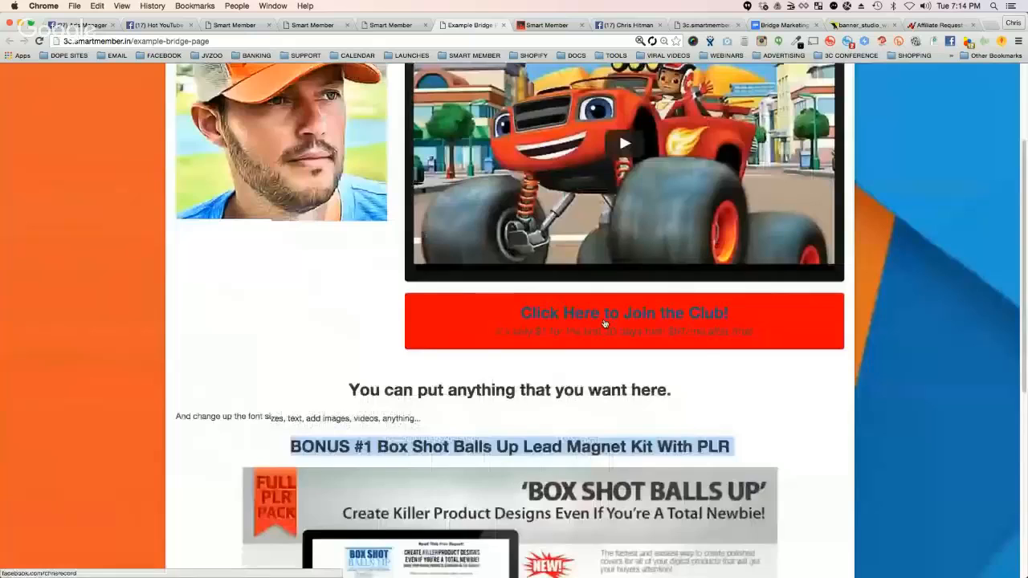
scroll(604, 323, "up", 3)
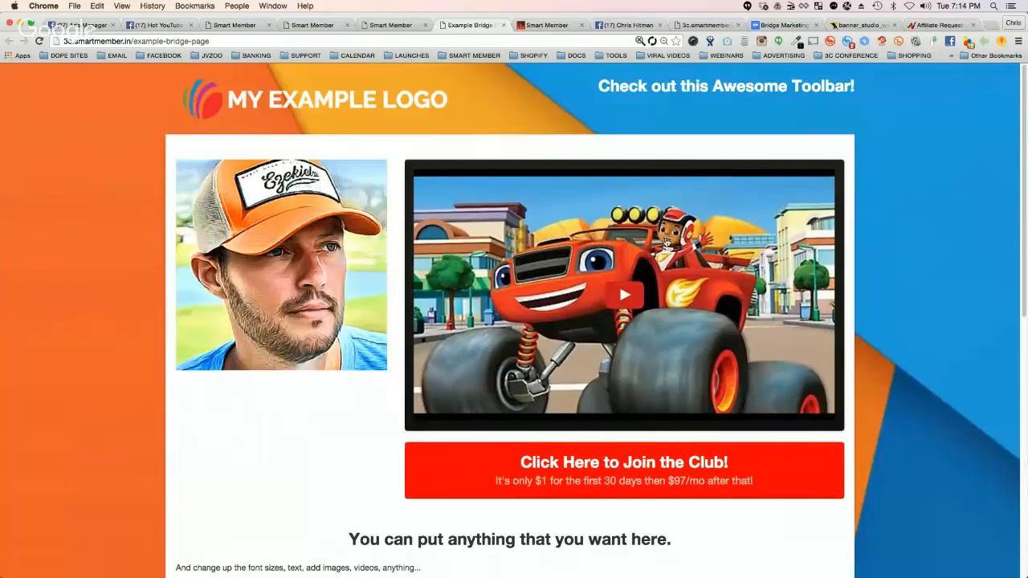
Step: Return to the My BridgePages list and open example-bridge-page for editing
left_click(381, 26)
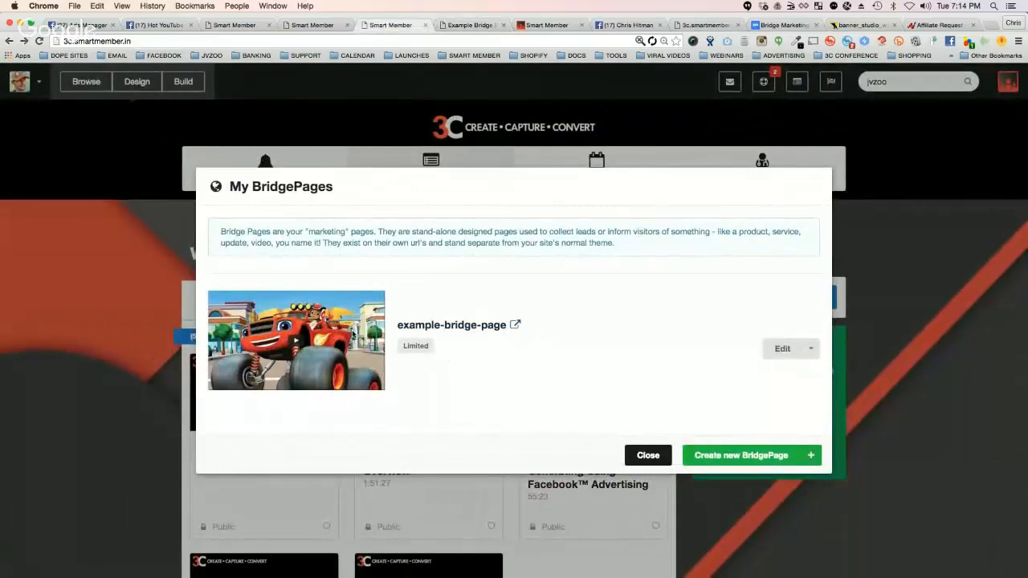
left_click(811, 348)
left_click(779, 348)
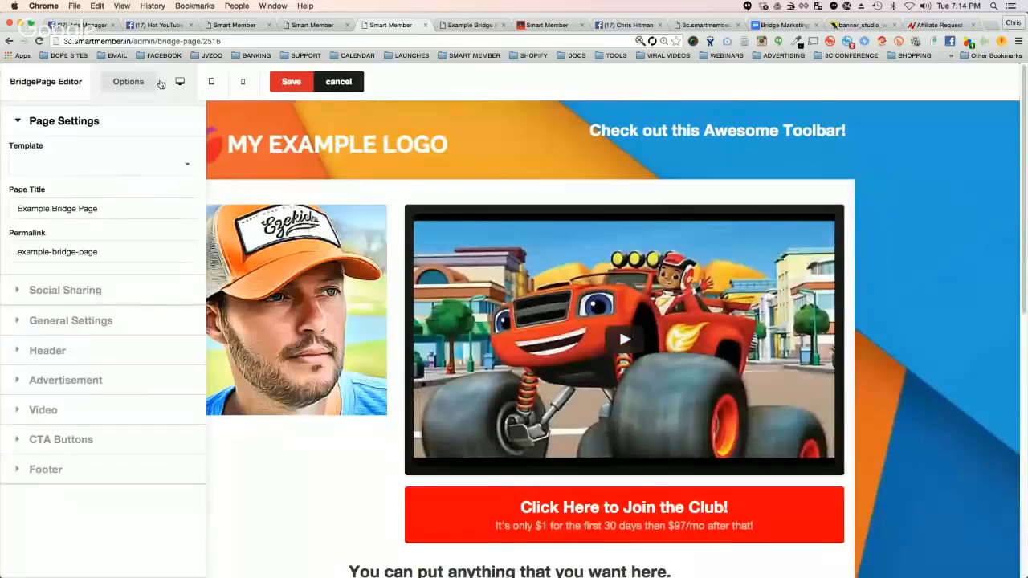
Step: Hide and reshow the bridge page editor's options, and collapse and re-expand the Page Settings section
left_click(142, 83)
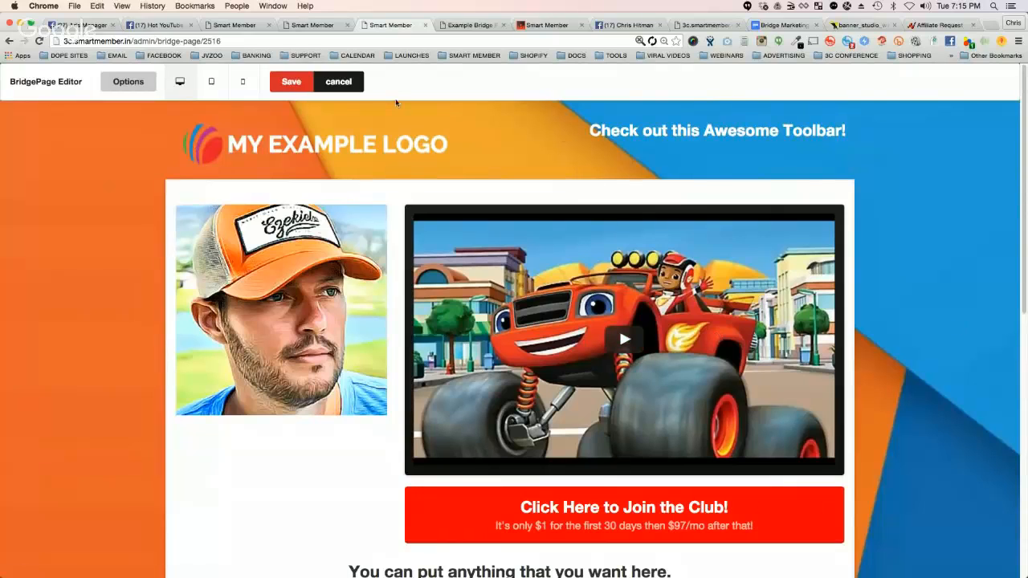
left_click(129, 82)
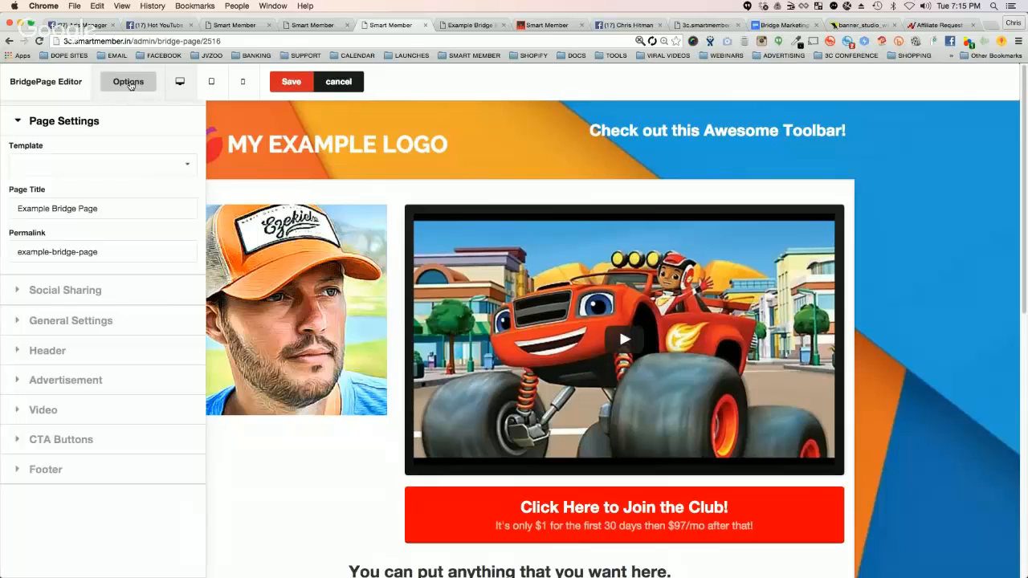
left_click(19, 122)
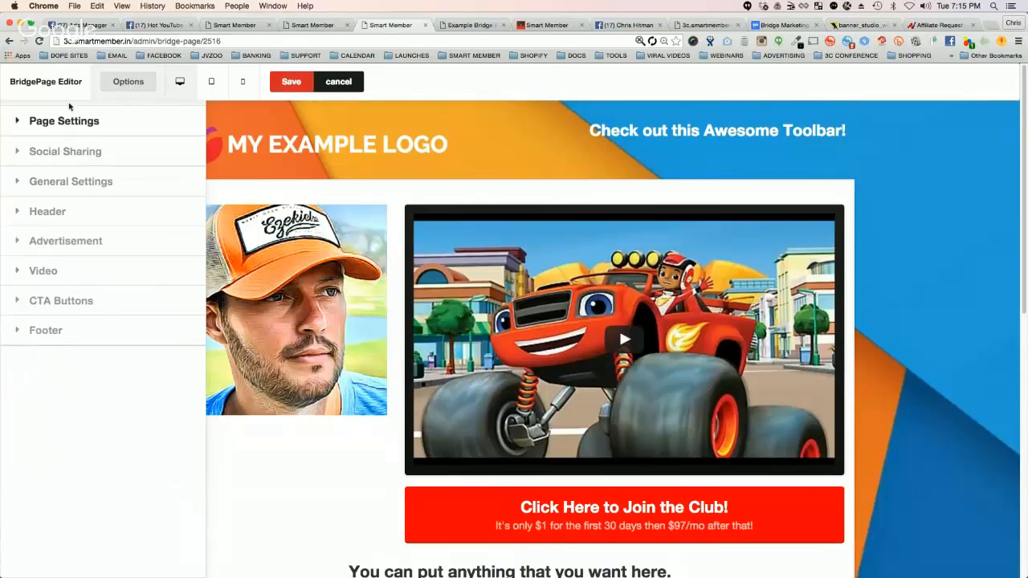
left_click(48, 121)
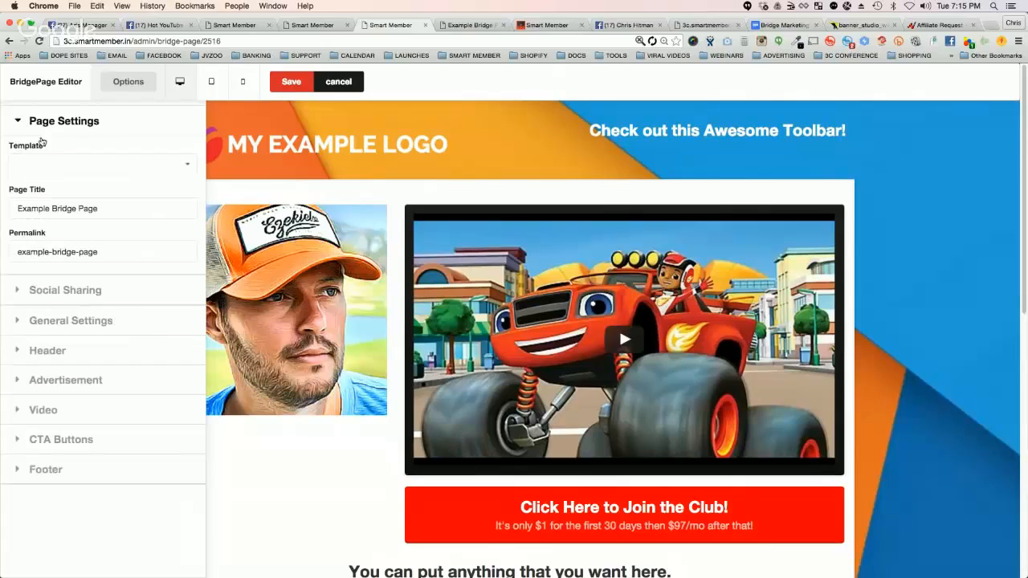
Step: Apply the Video - Page 1 template to the example bridge page and highlight part of its headline
left_click(121, 168)
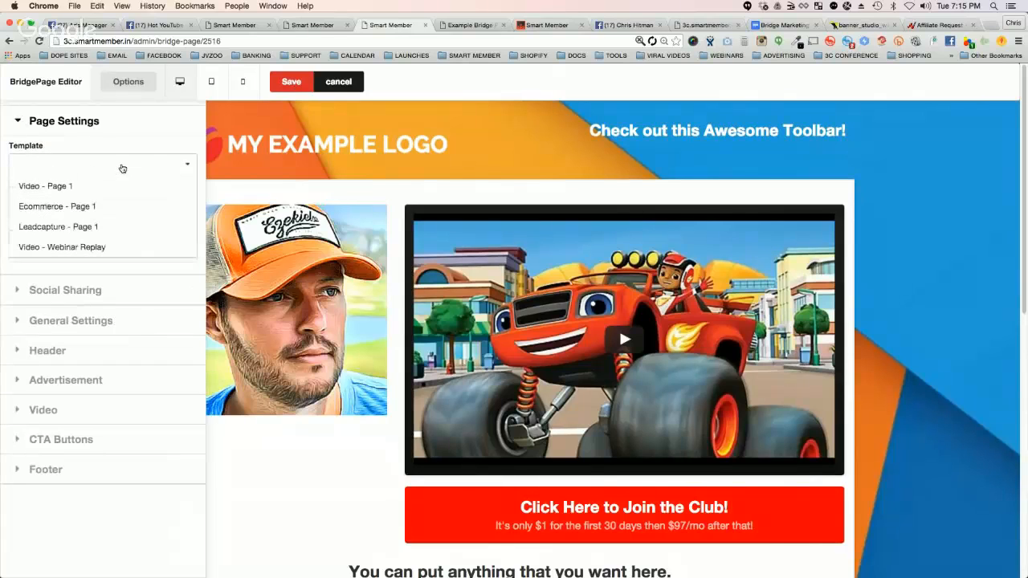
left_click(69, 187)
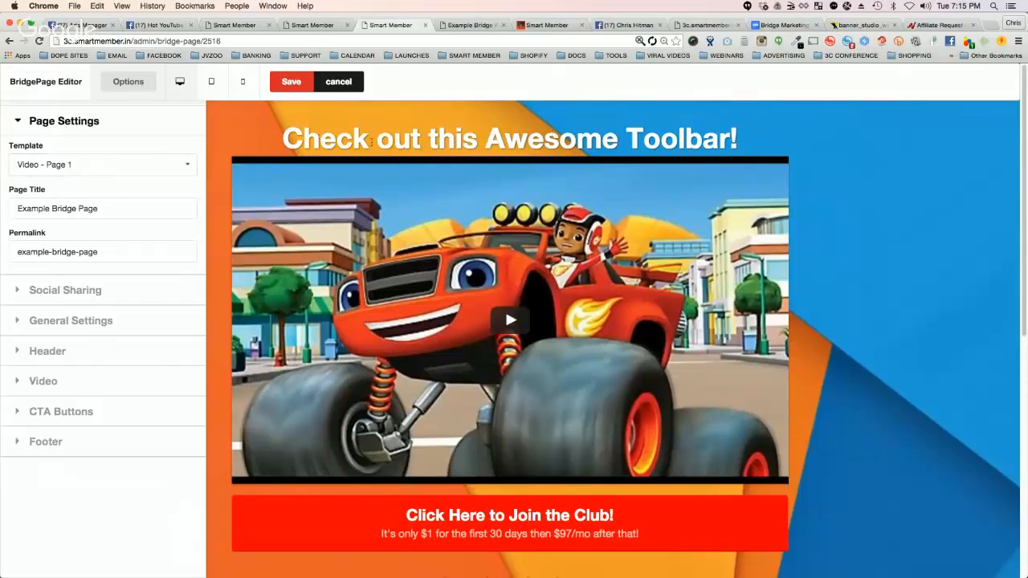
left_click_drag(320, 140, 650, 150)
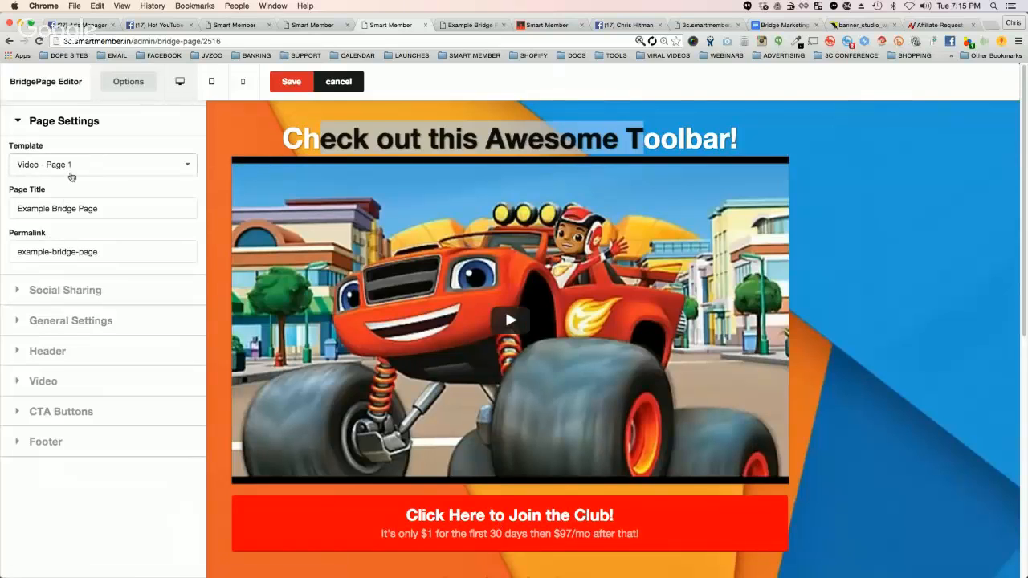
Step: Apply the Ecommerce - Page 1 template and preview the bridge page's full layout with the editor options shown and hidden
left_click(72, 164)
left_click(74, 208)
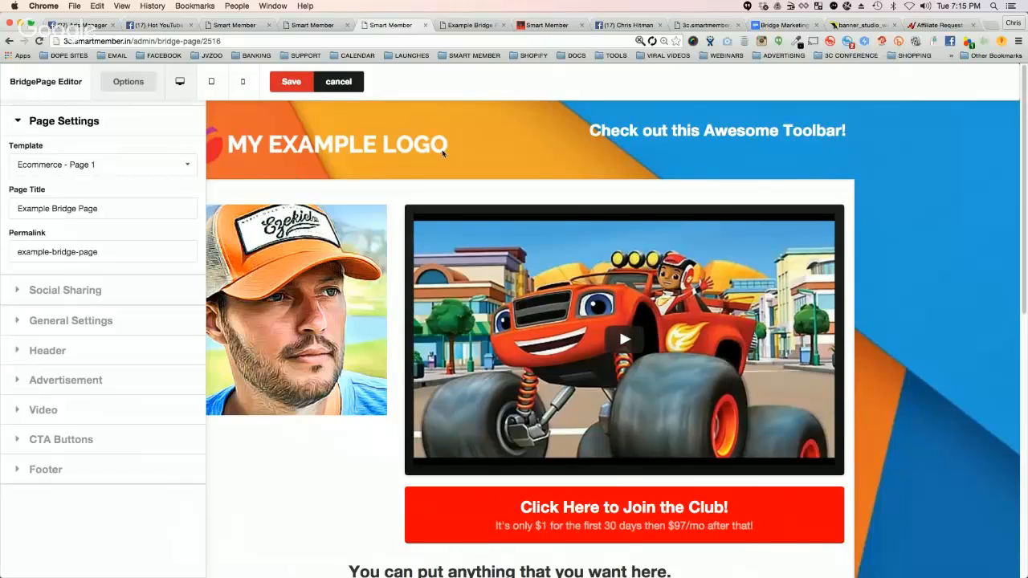
left_click_drag(844, 130, 592, 130)
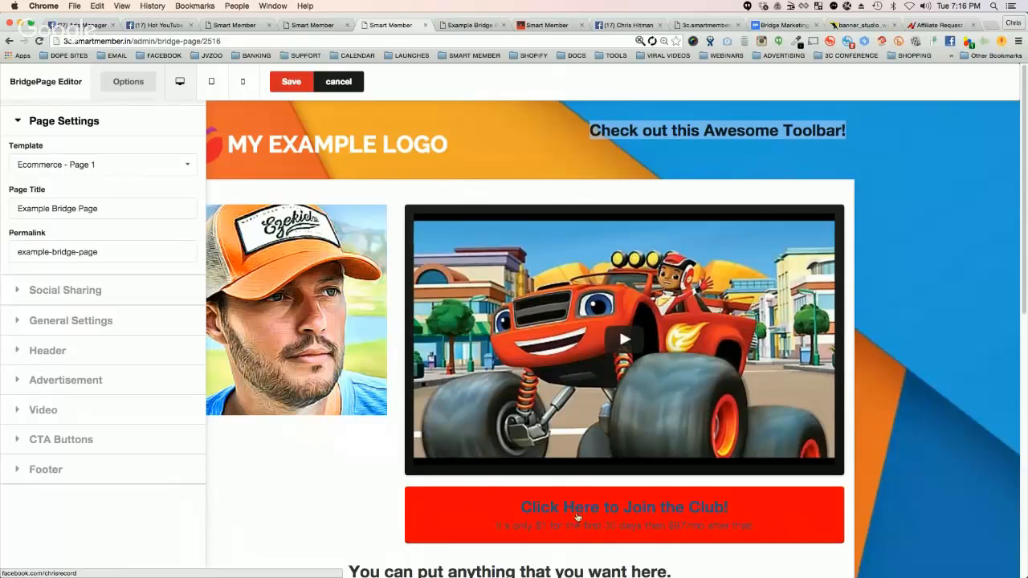
scroll(575, 549, "down", 5)
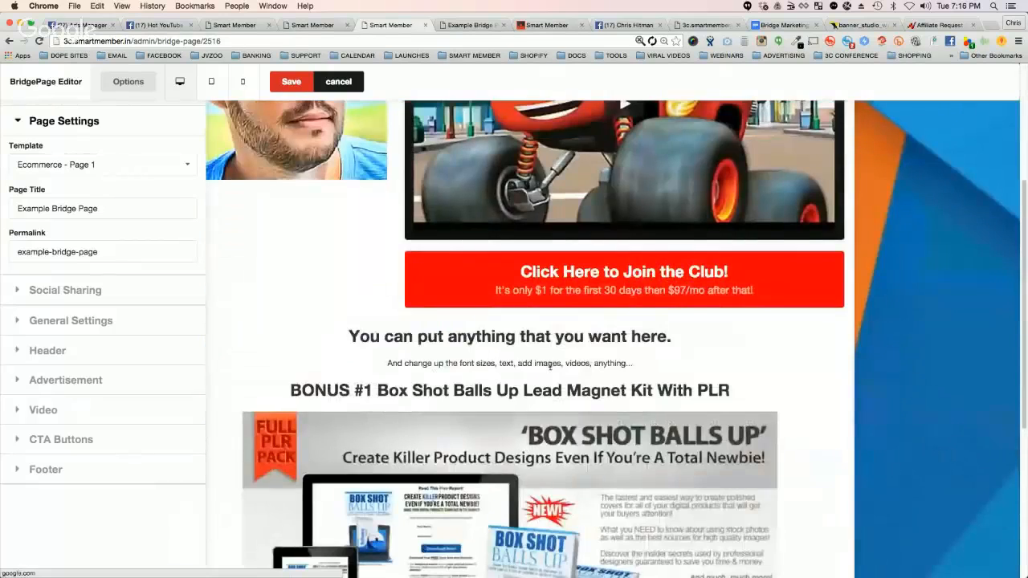
scroll(549, 365, "up", 5)
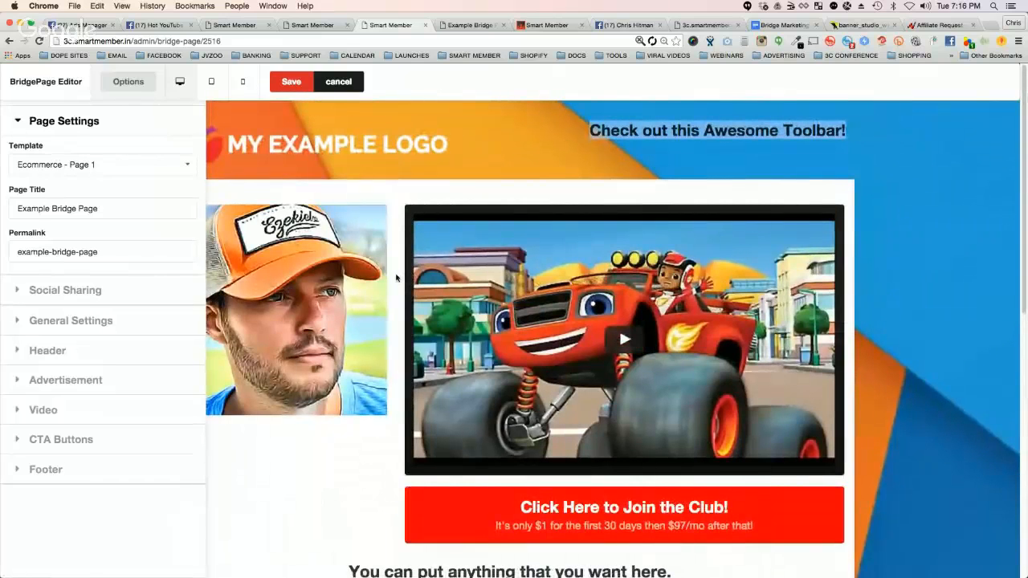
left_click(128, 81)
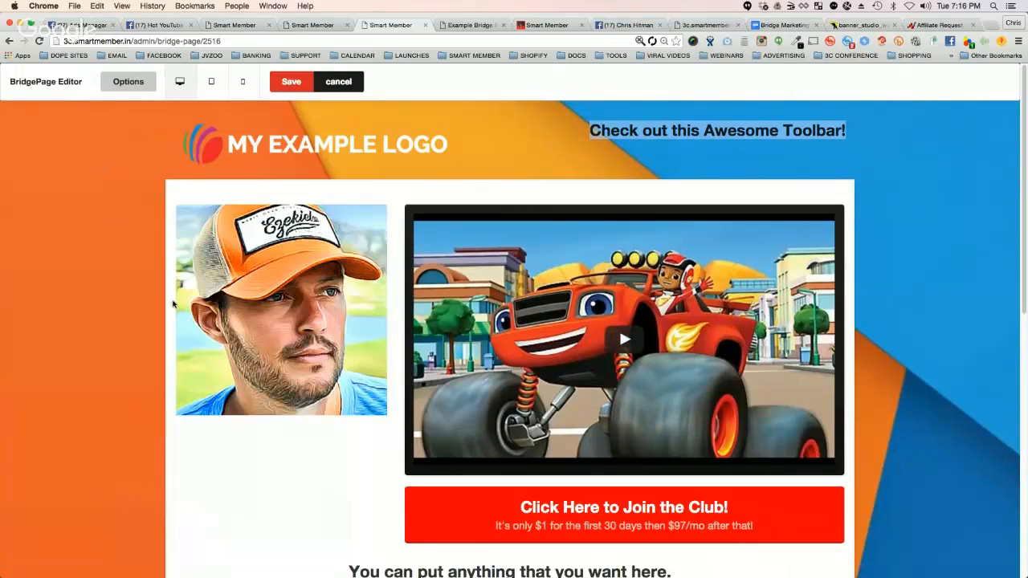
left_click(117, 85)
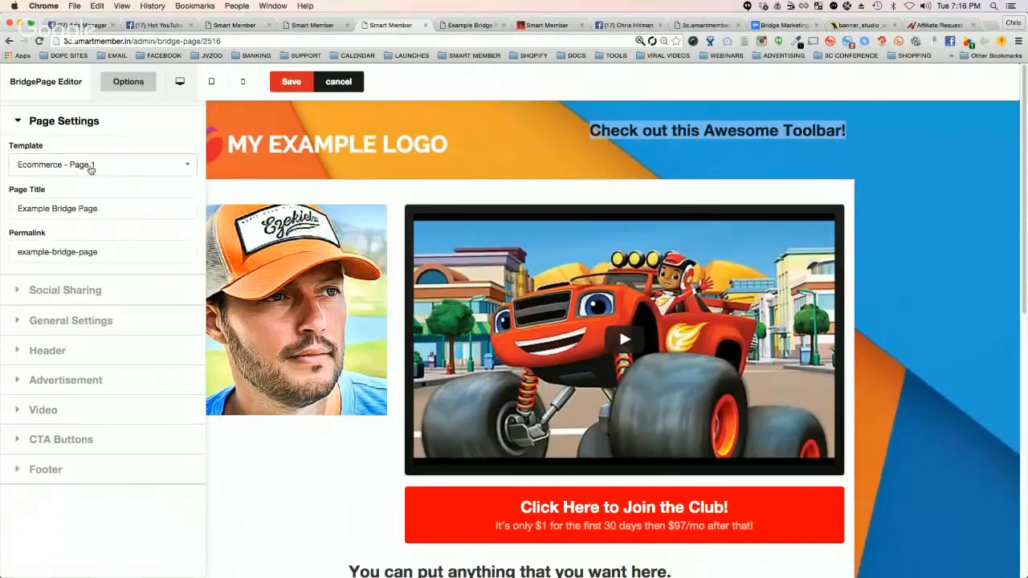
Step: Apply the Leadcapture - Page 1 template to the example bridge page and review its video and opt-in form
left_click(88, 167)
left_click(83, 228)
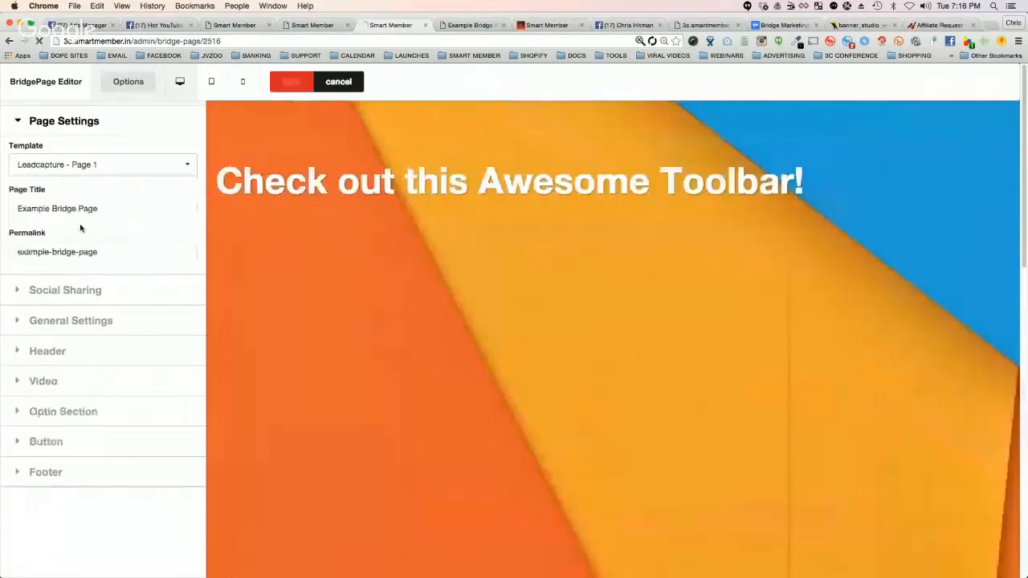
scroll(538, 205, "down", 5)
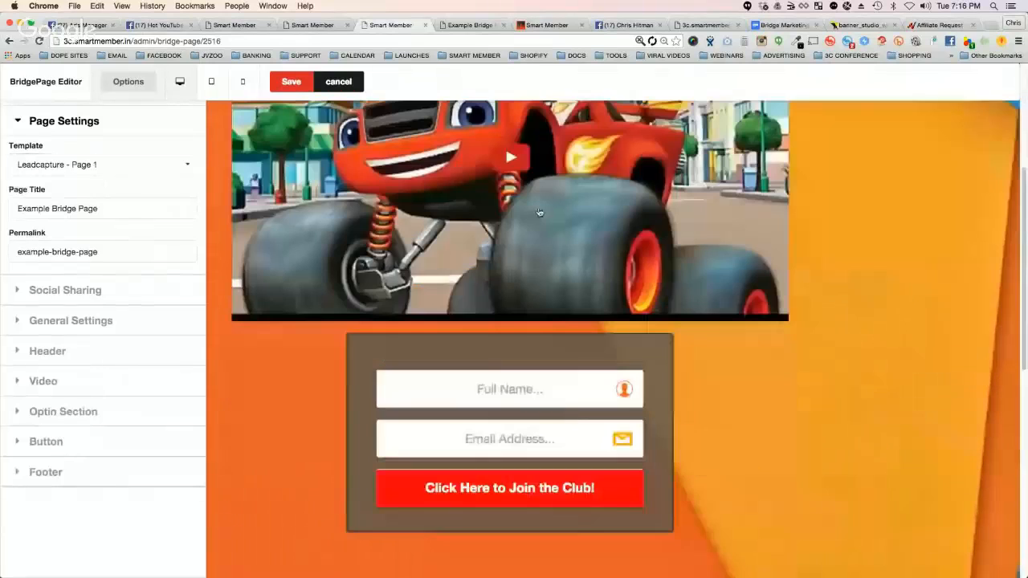
scroll(562, 426, "down", 1)
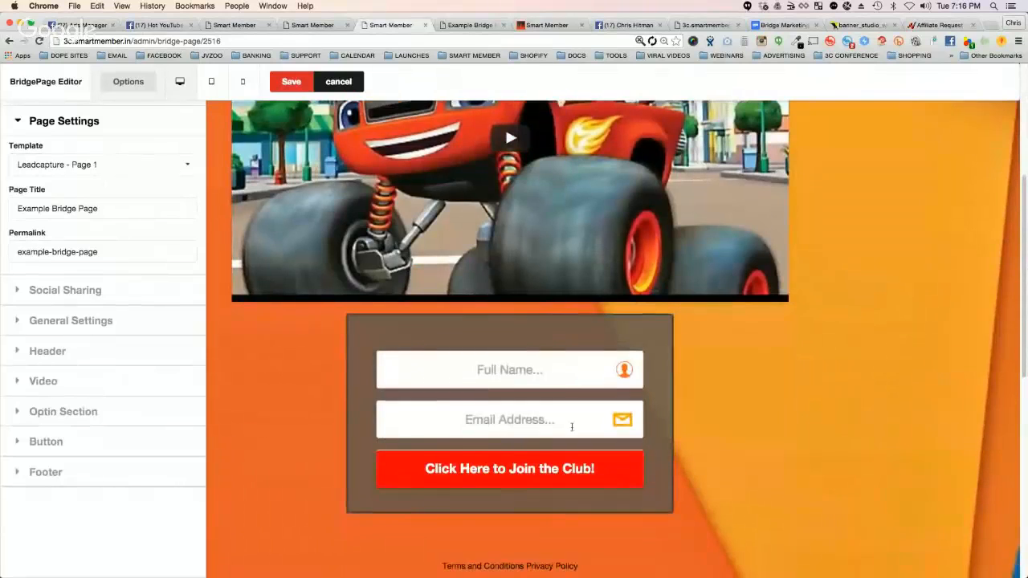
scroll(674, 318, "up", 5)
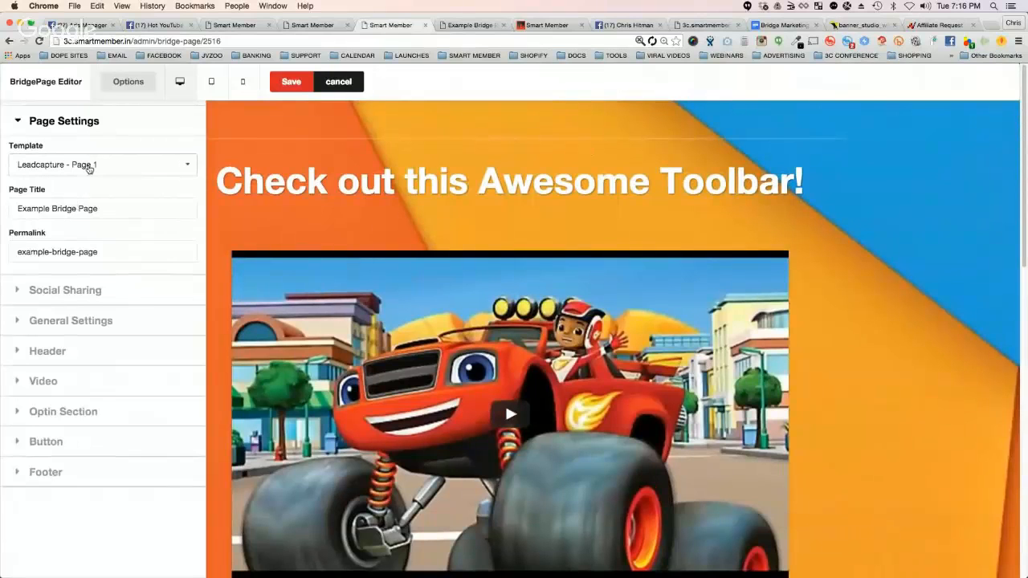
Step: Apply the Video - Webinar Replay template to the example bridge page and review its countdown, video, checkout and bonus sections
left_click(86, 165)
left_click(74, 245)
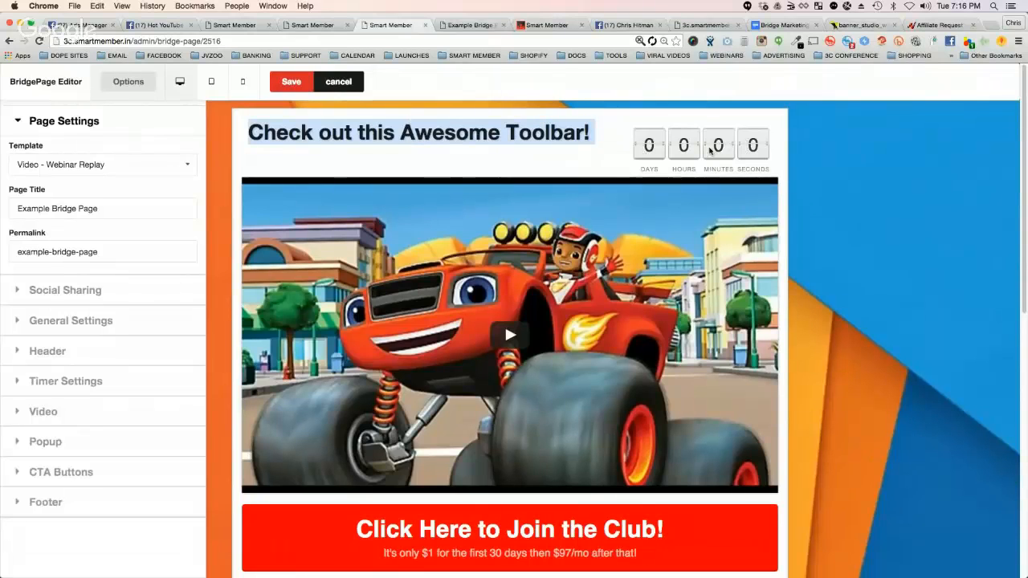
scroll(548, 385, "down", 3)
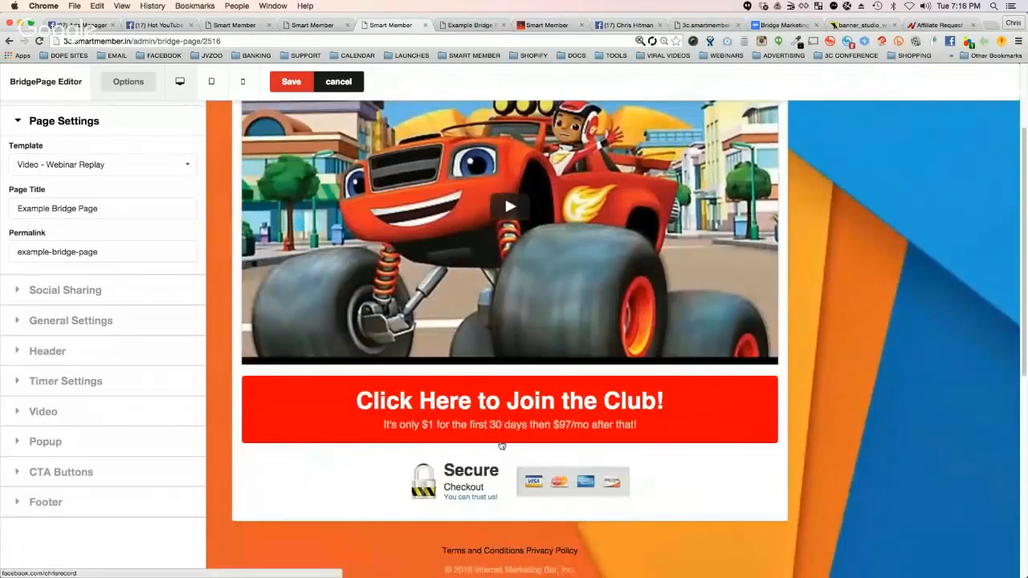
scroll(493, 486, "down", 1)
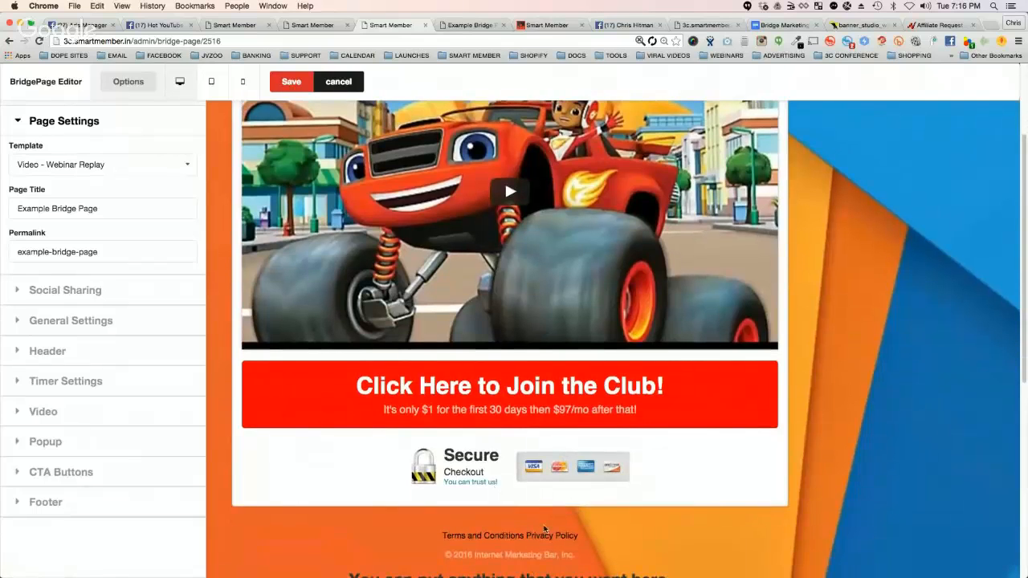
scroll(305, 428, "down", 8)
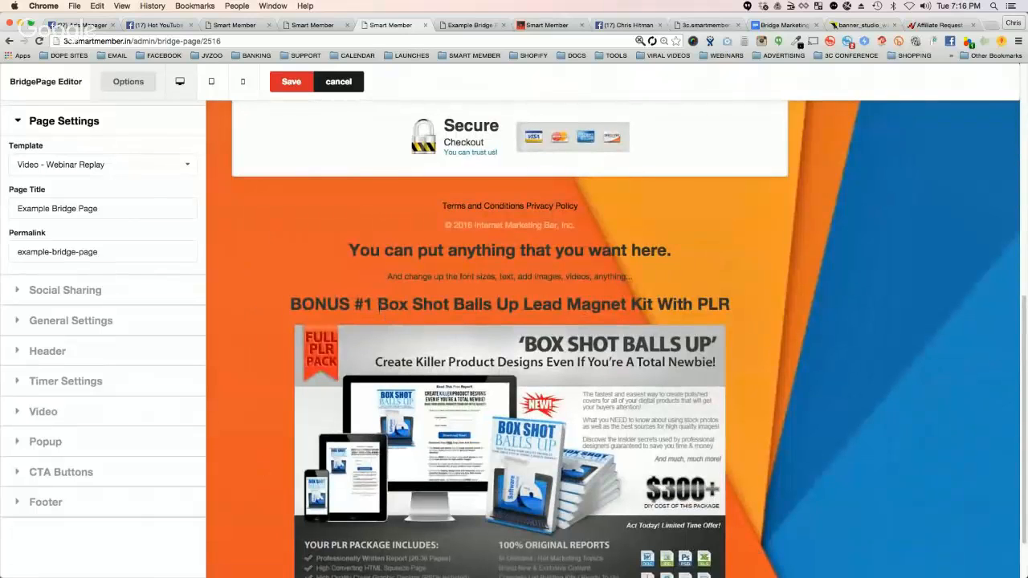
scroll(381, 305, "up", 10)
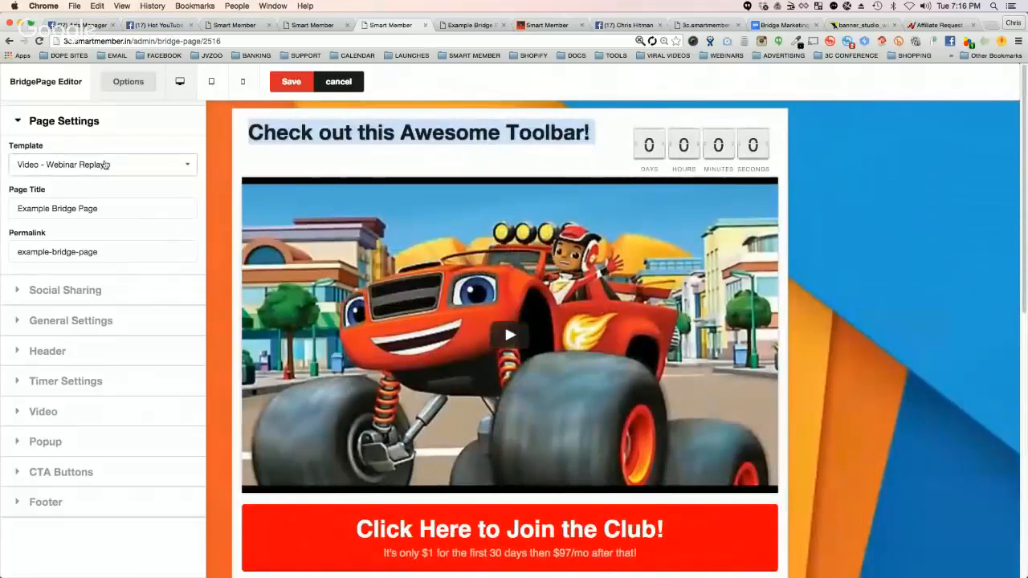
Step: Apply the Ecommerce - Page 1 template to the example bridge page and select its whole permalink
left_click(105, 166)
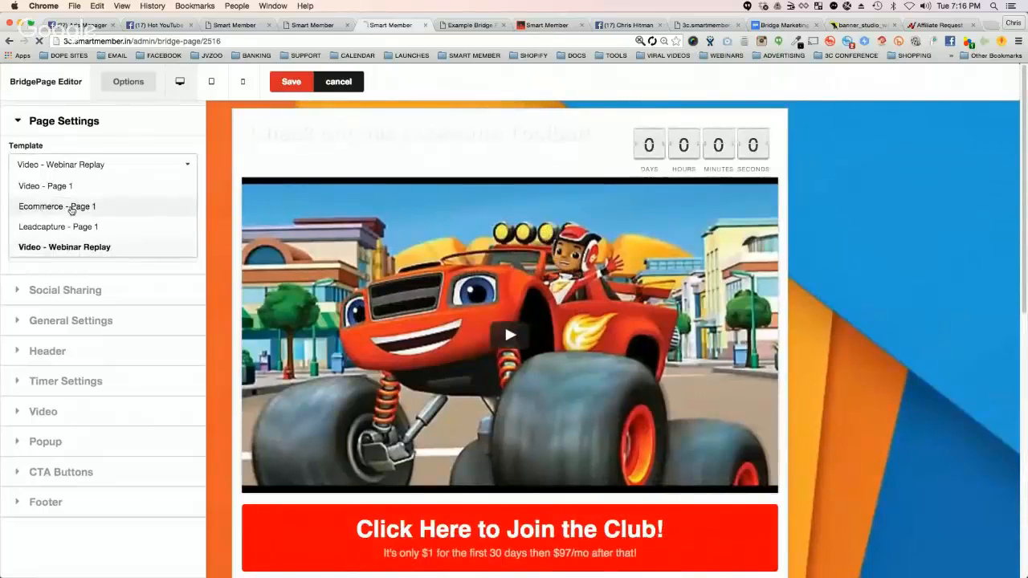
left_click(75, 206)
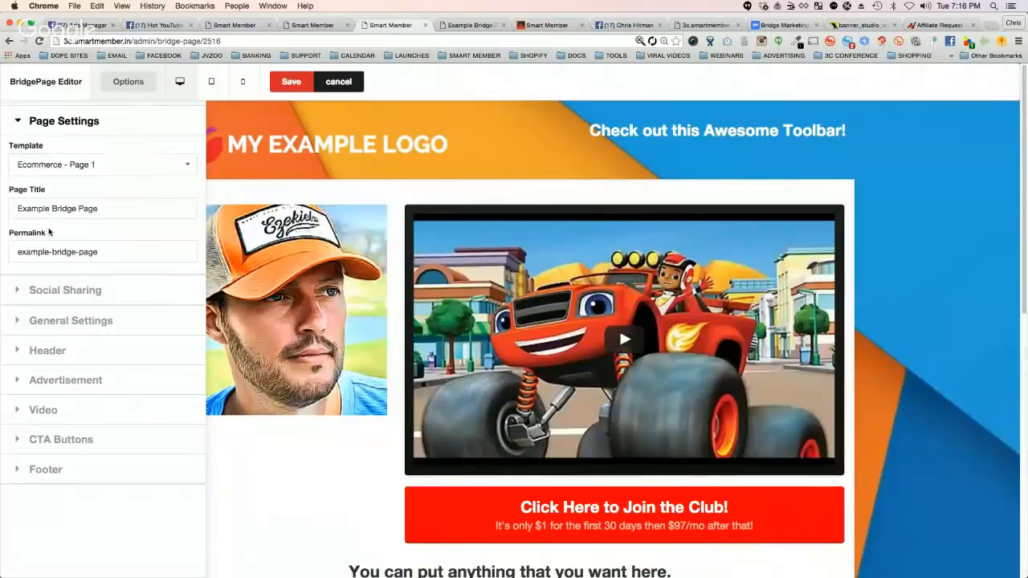
double_click(46, 252)
triple_click(46, 252)
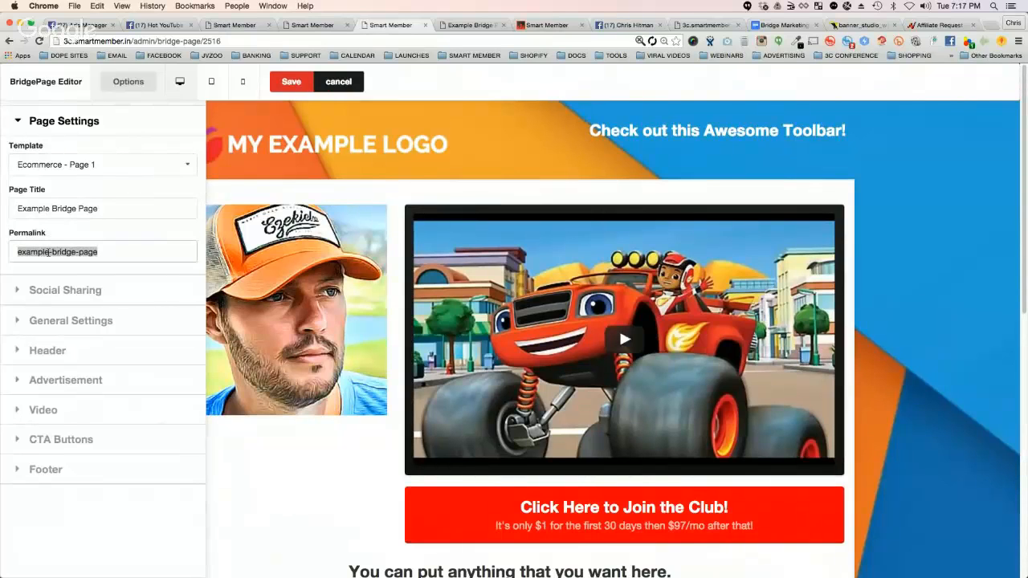
Step: On the 3C lessons page, enter the owner's custom domain followed by /offer as an example address and highlight the offer part
left_click(307, 27)
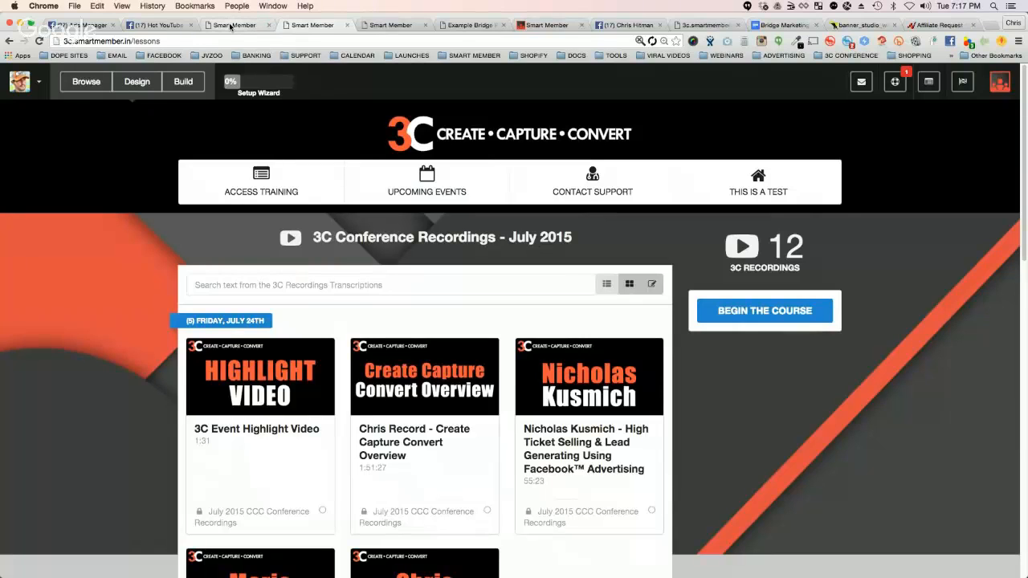
left_click(165, 41)
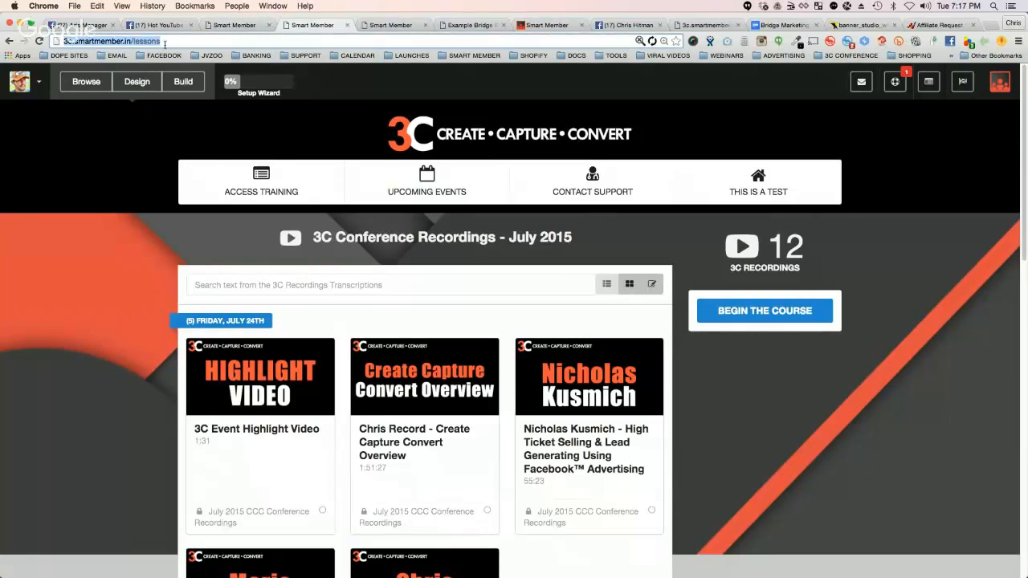
type("chrisrecord.com")
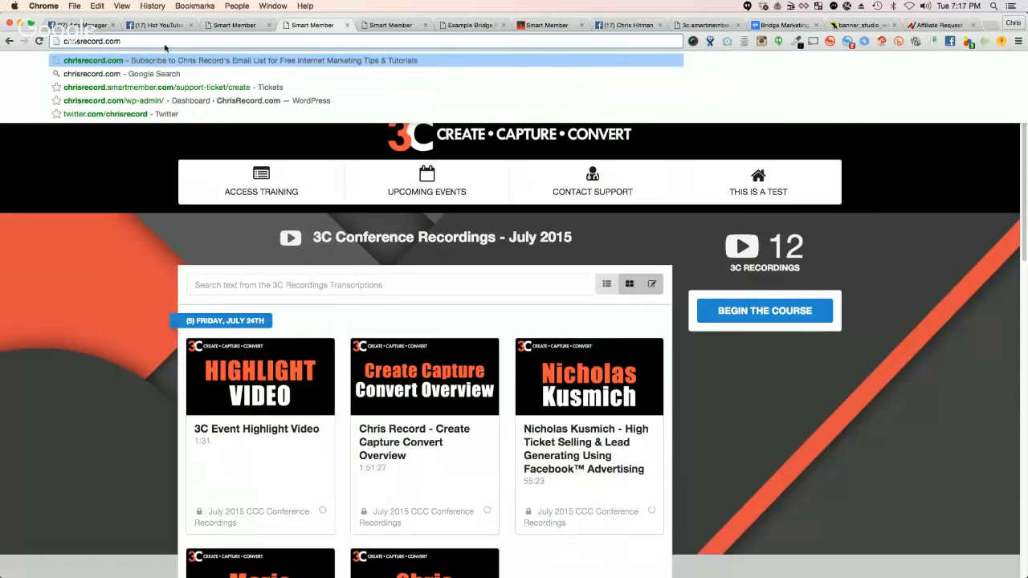
type("/")
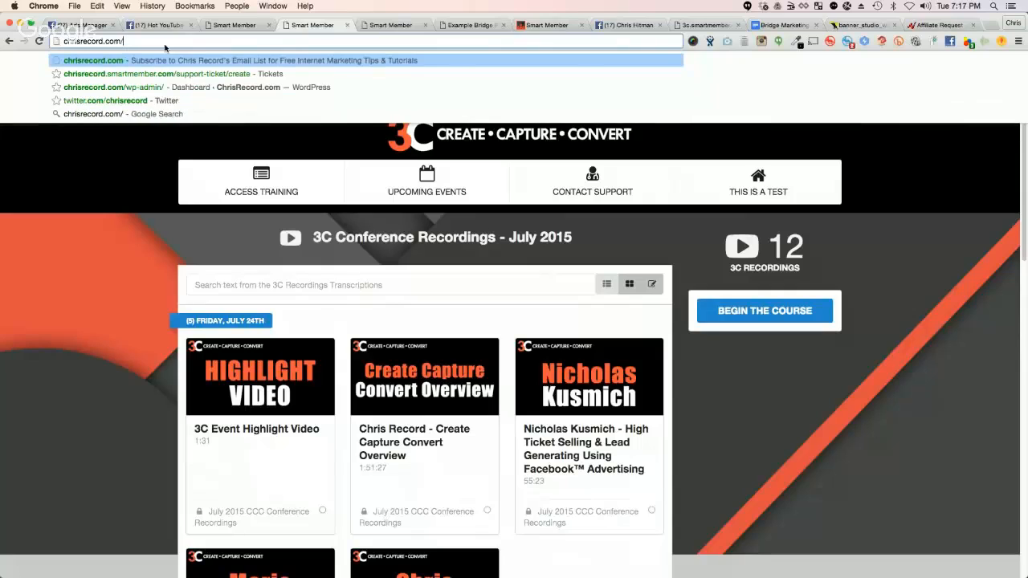
type("offer")
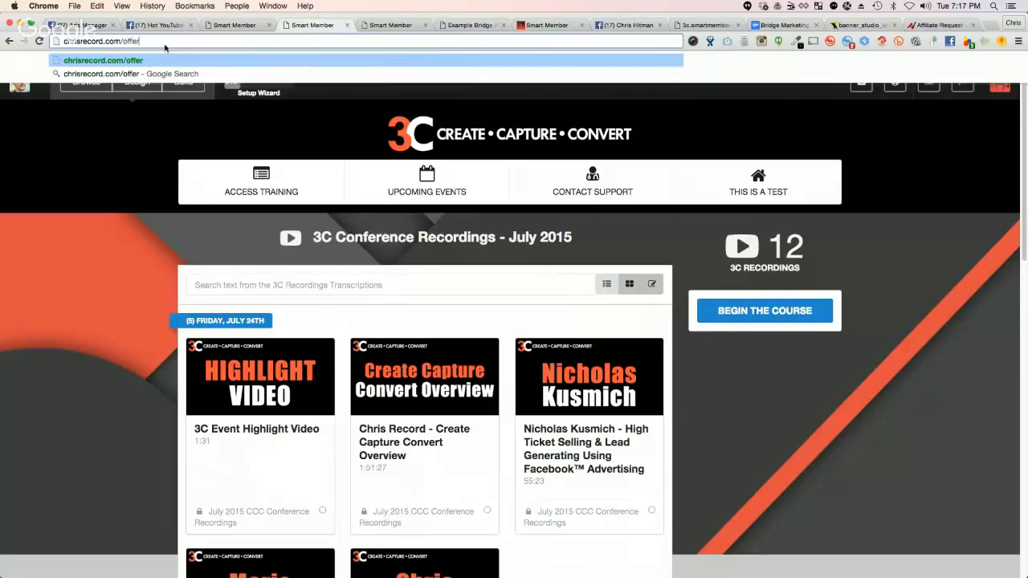
triple_click(121, 41)
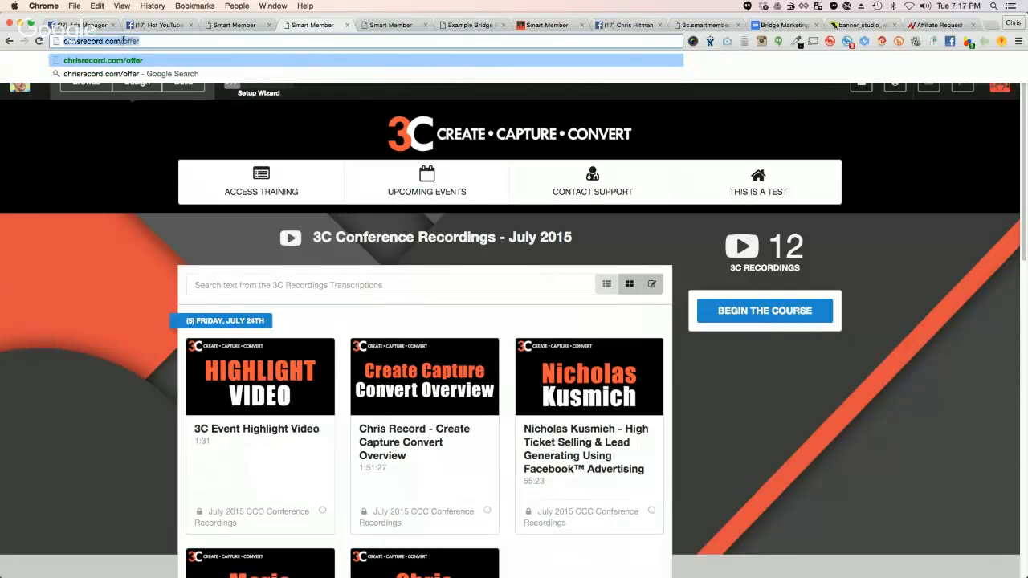
triple_click(124, 41)
left_click(114, 42)
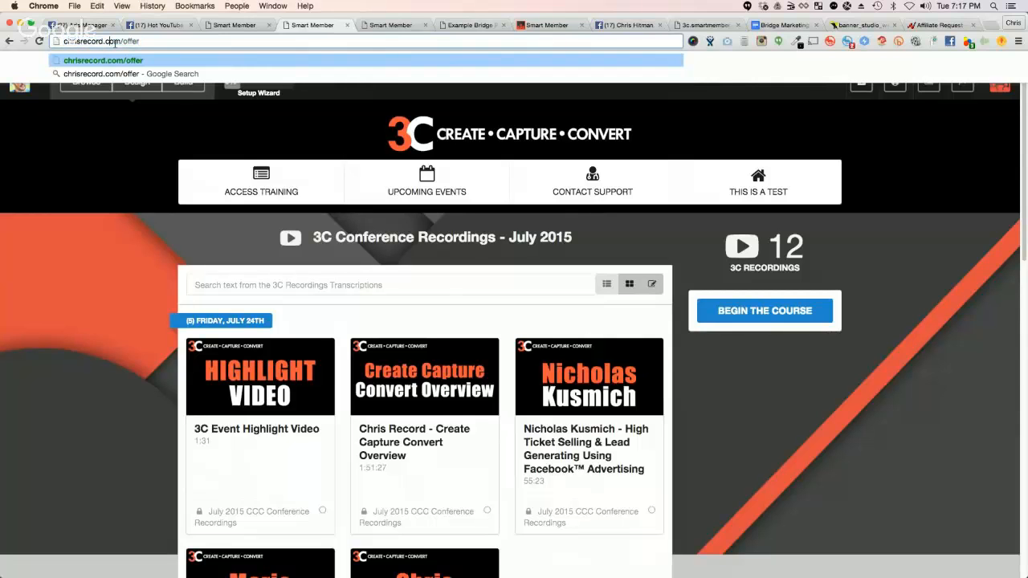
Step: Return to the bridge page editor, try "offer" as the page's permalink, and undo that change
left_click(389, 25)
left_click(111, 250)
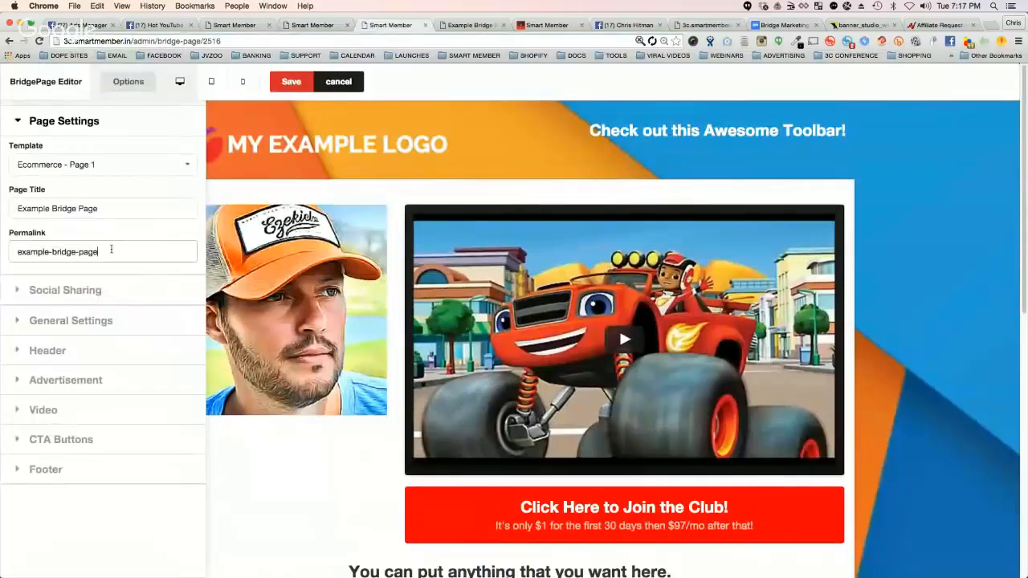
triple_click(112, 249)
type("offer")
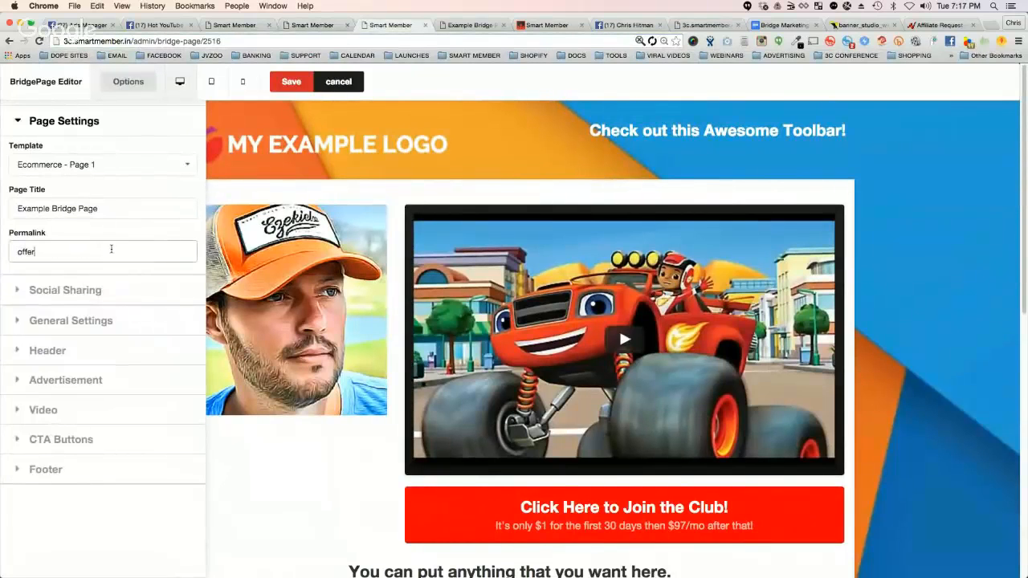
key("ctrl+z")
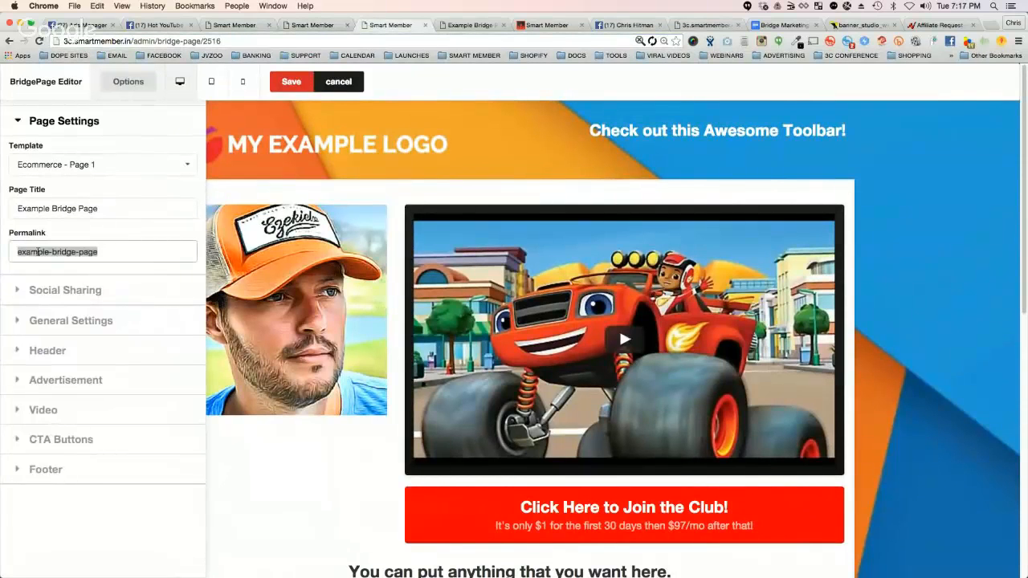
left_click(41, 251)
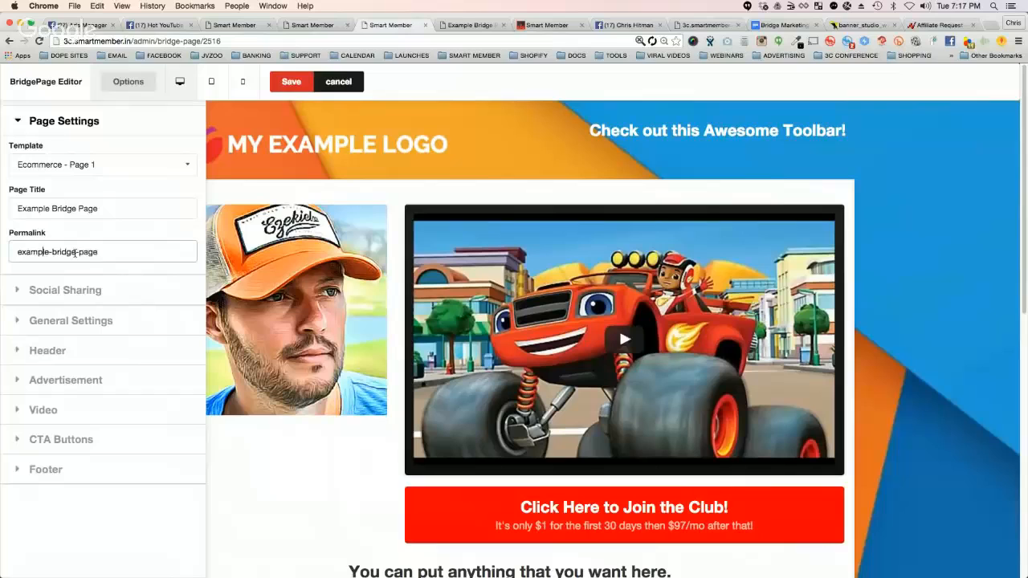
Step: Collapse Page Settings and review the Social Sharing section's featured image, share title and share description
left_click(17, 118)
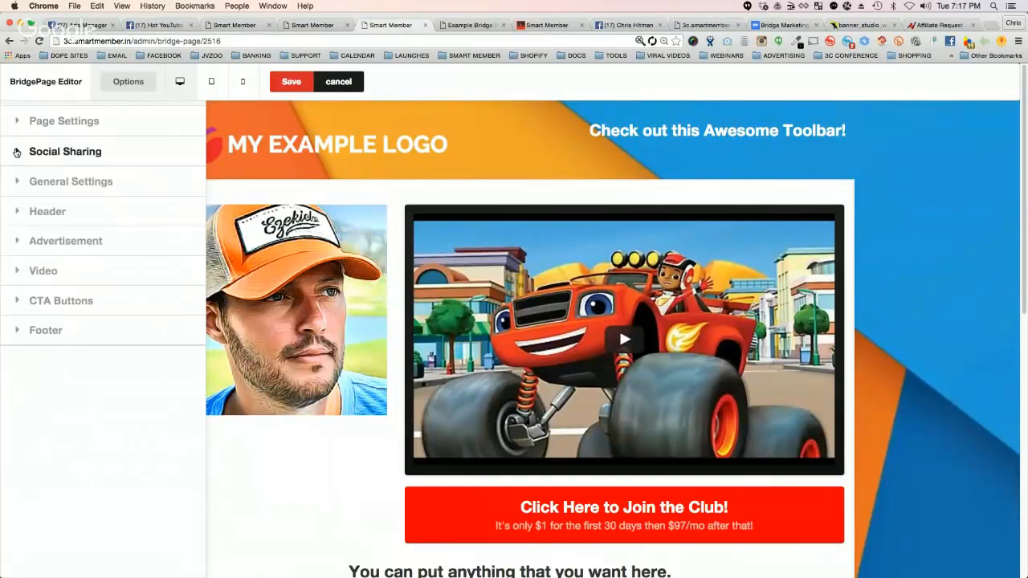
left_click(16, 152)
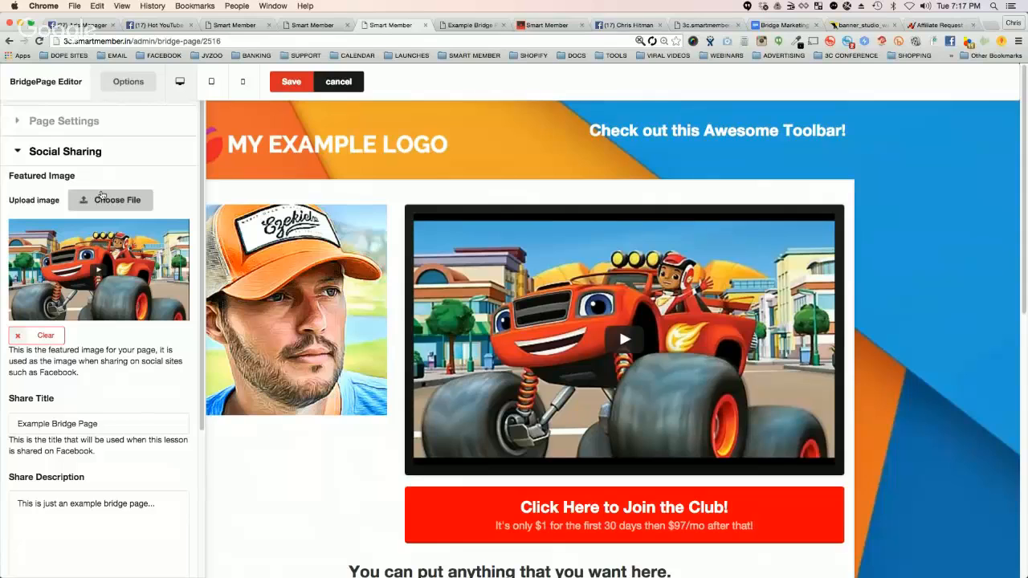
scroll(69, 269, "down", 3)
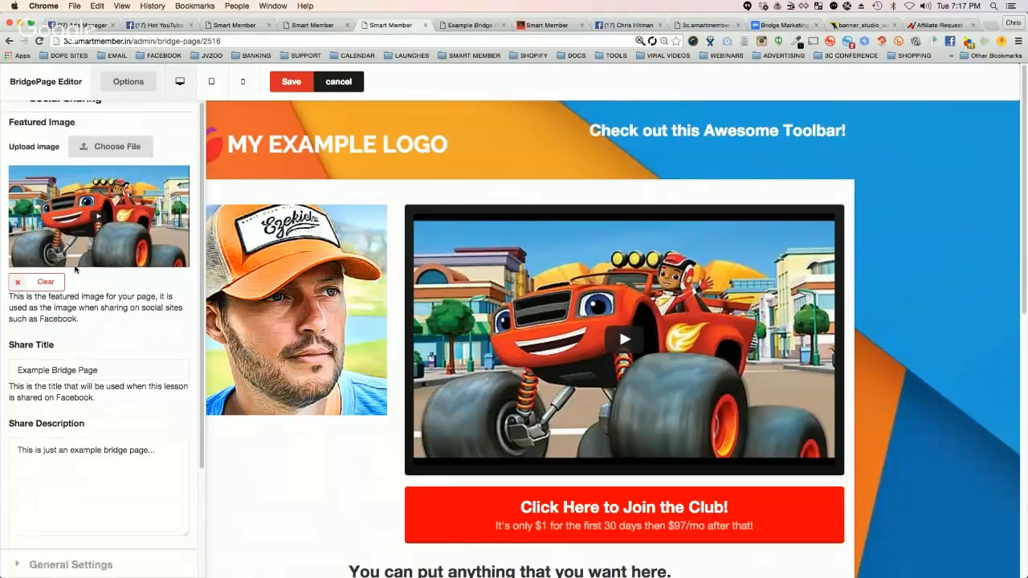
triple_click(55, 338)
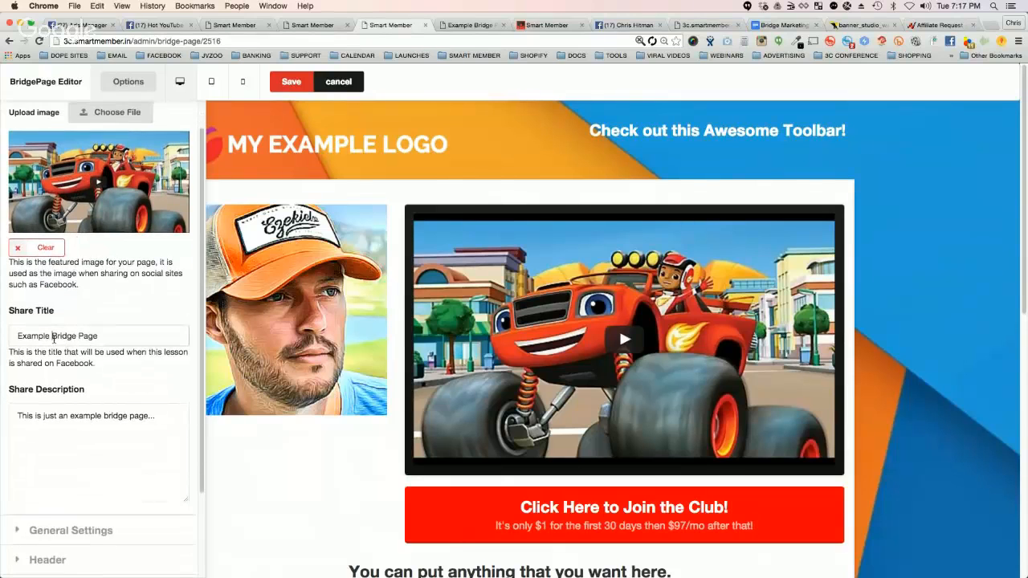
triple_click(81, 414)
scroll(103, 364, "up", 2)
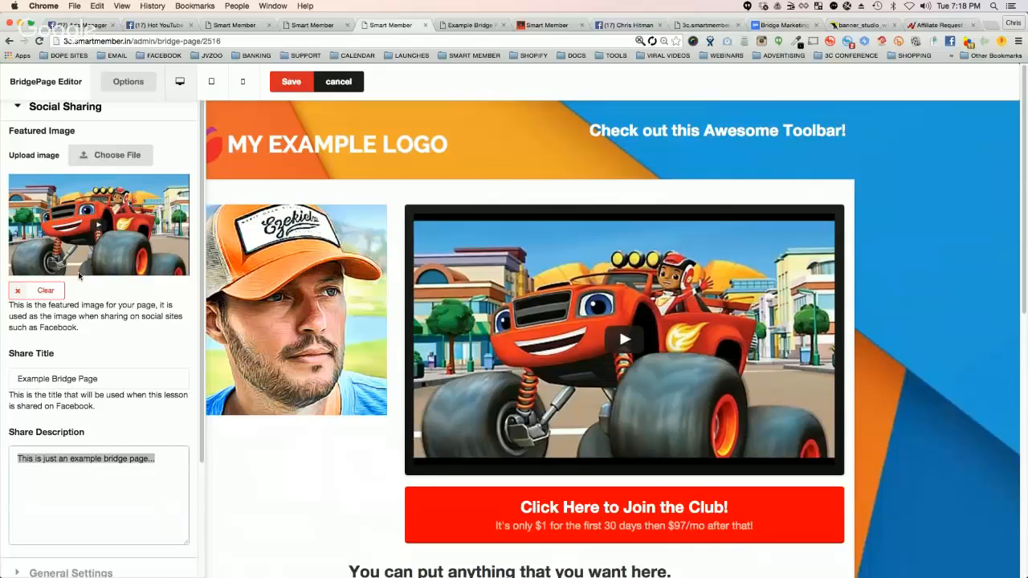
scroll(64, 164, "up", 2)
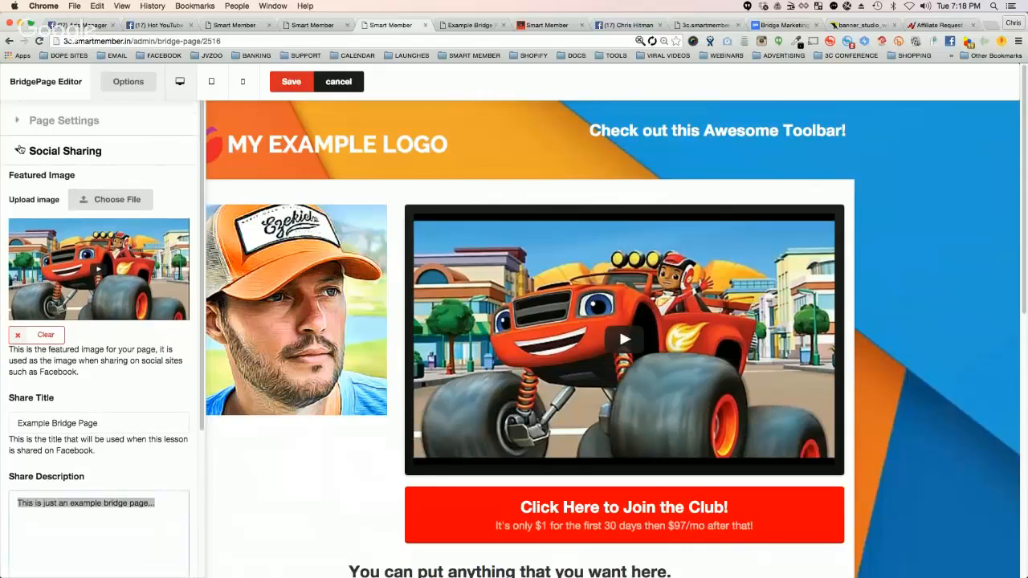
left_click(19, 149)
Step: Start uploading a new background image in General Settings and search the computer's files for "wallpaper"
left_click(21, 177)
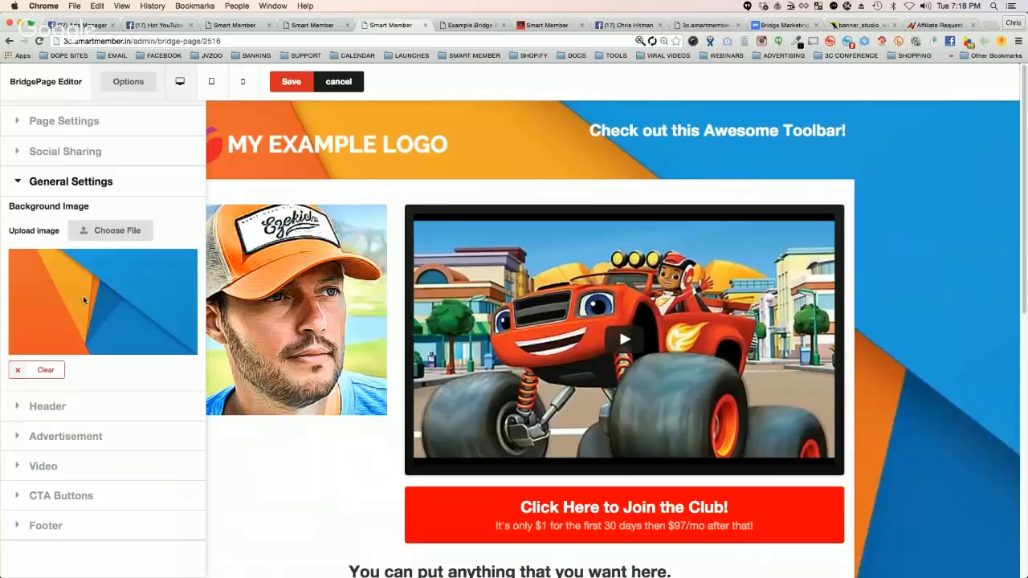
left_click(126, 240)
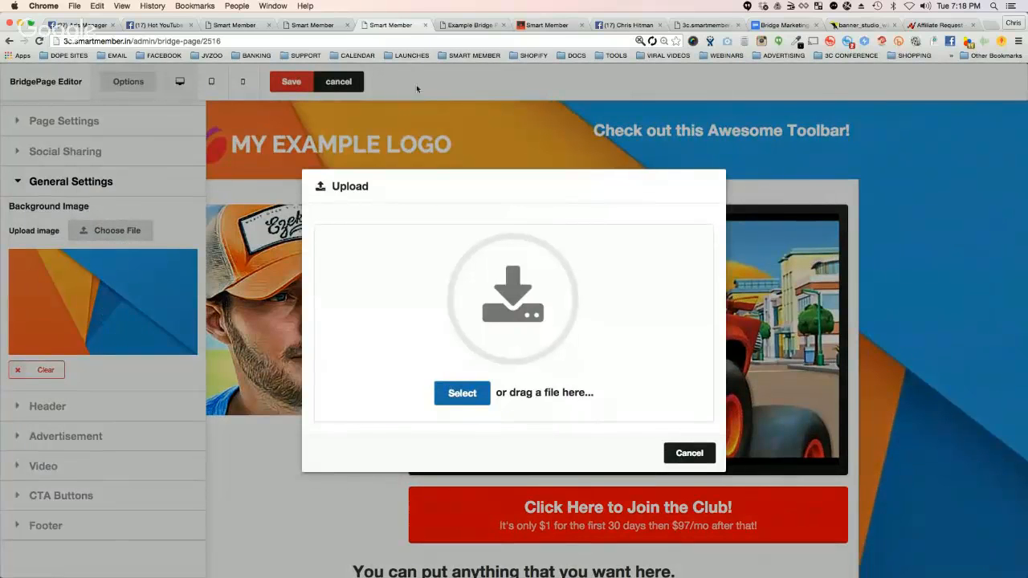
left_click(808, 76)
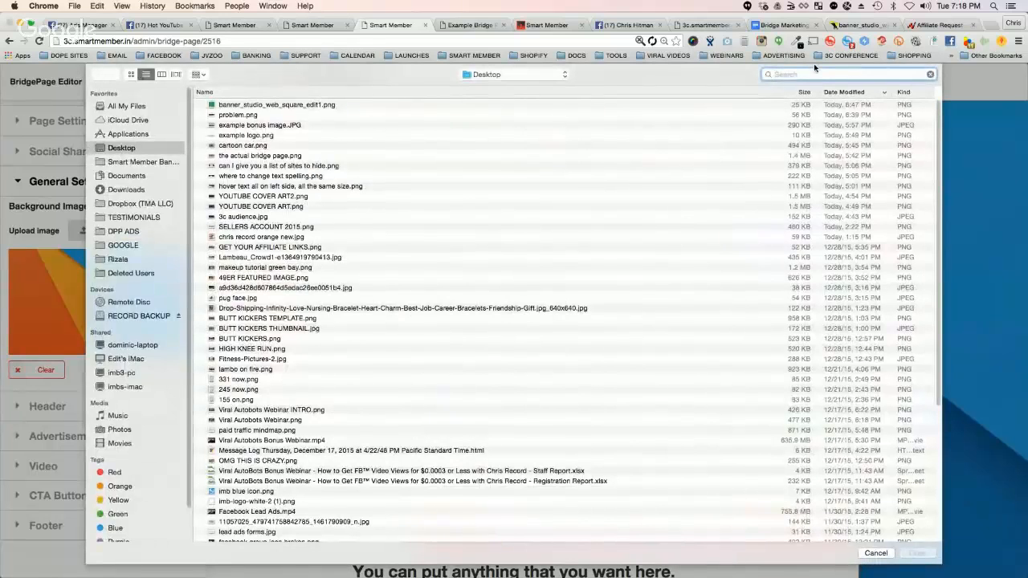
type("wallp")
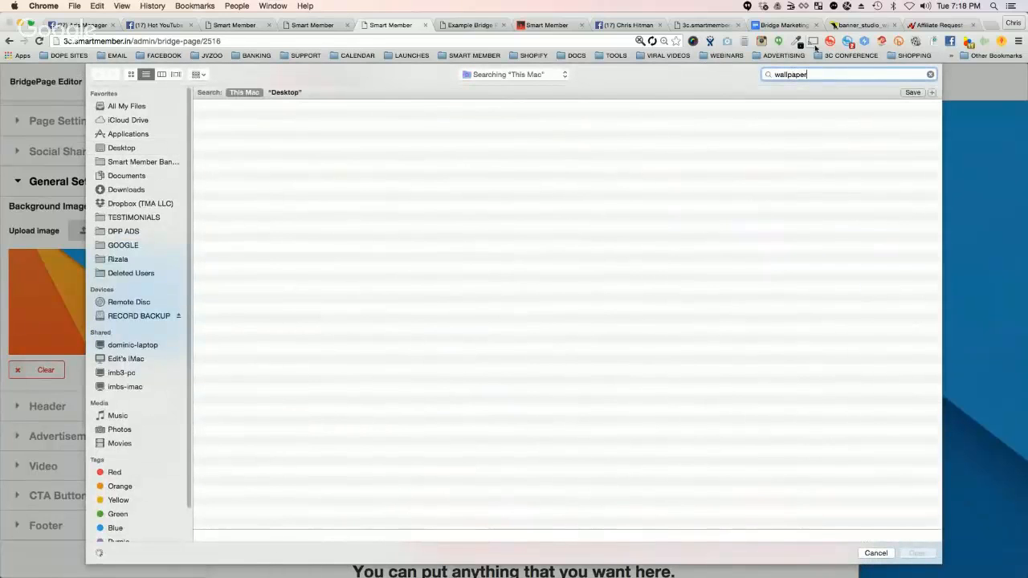
type("aper")
Step: Preview and upload blue wallpaper.jpg as the page background, and view the full page with the editor options hidden before showing them again
left_click(295, 118)
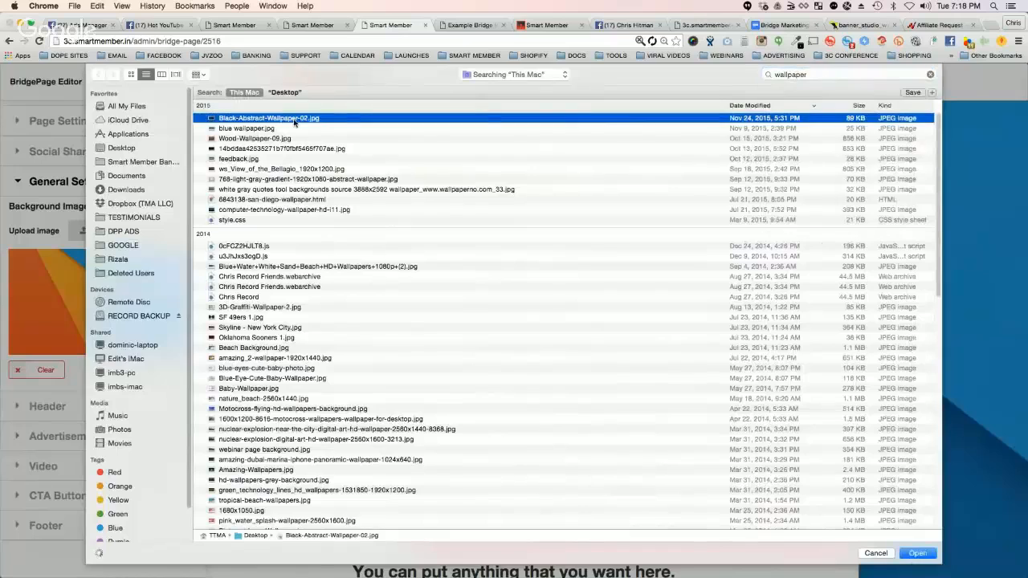
key("space")
key("Down")
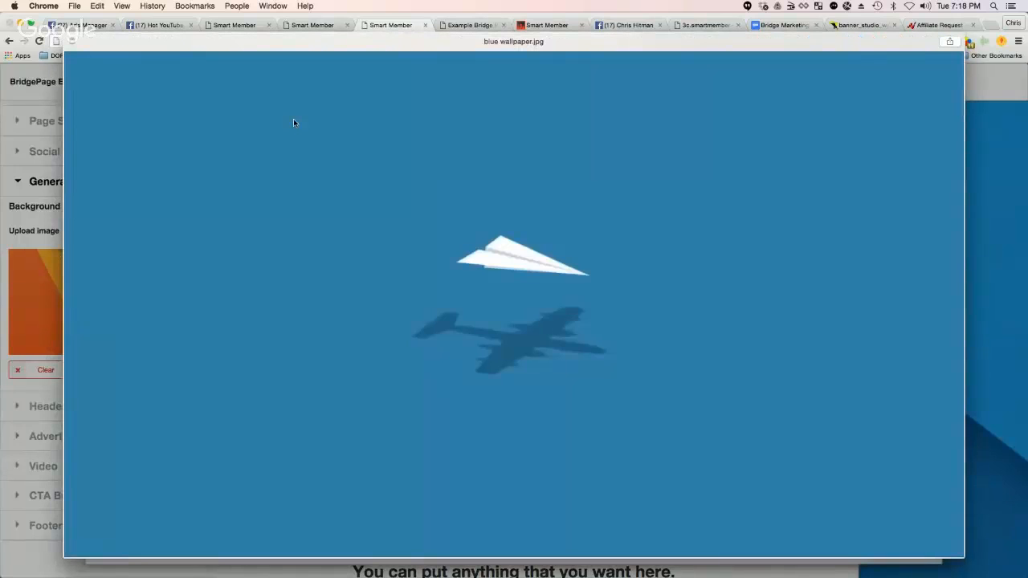
key("space")
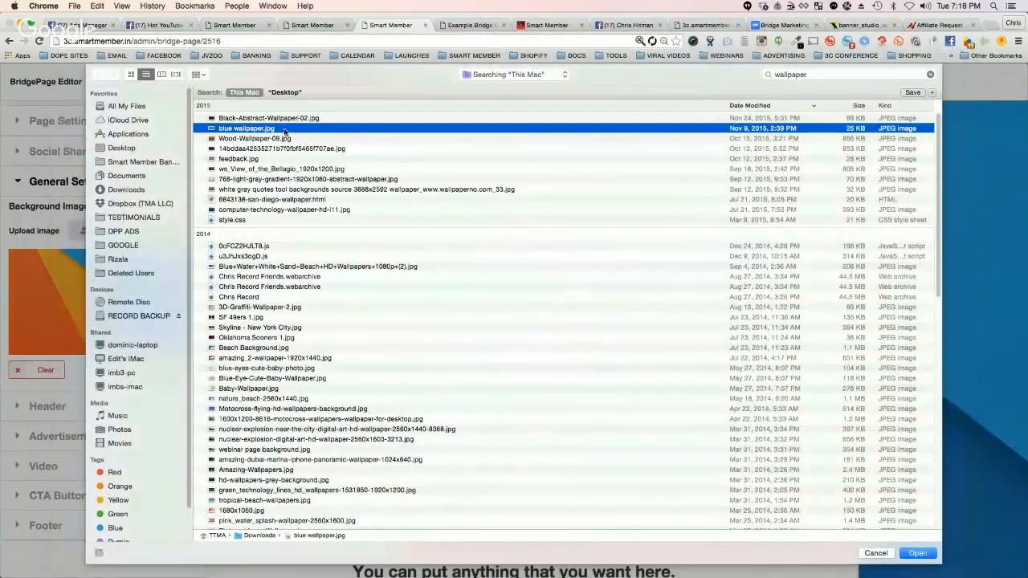
key("Return")
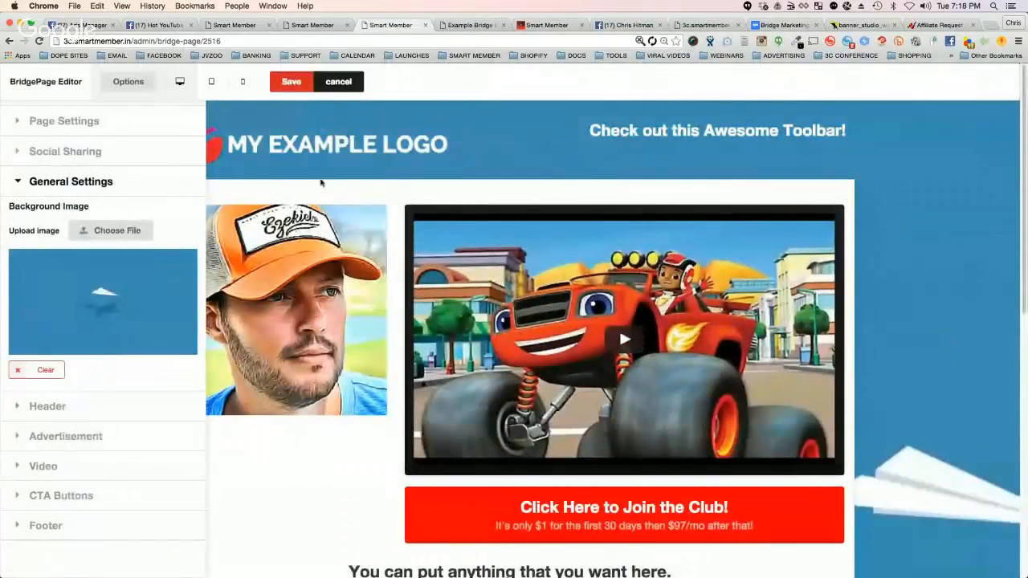
left_click(116, 79)
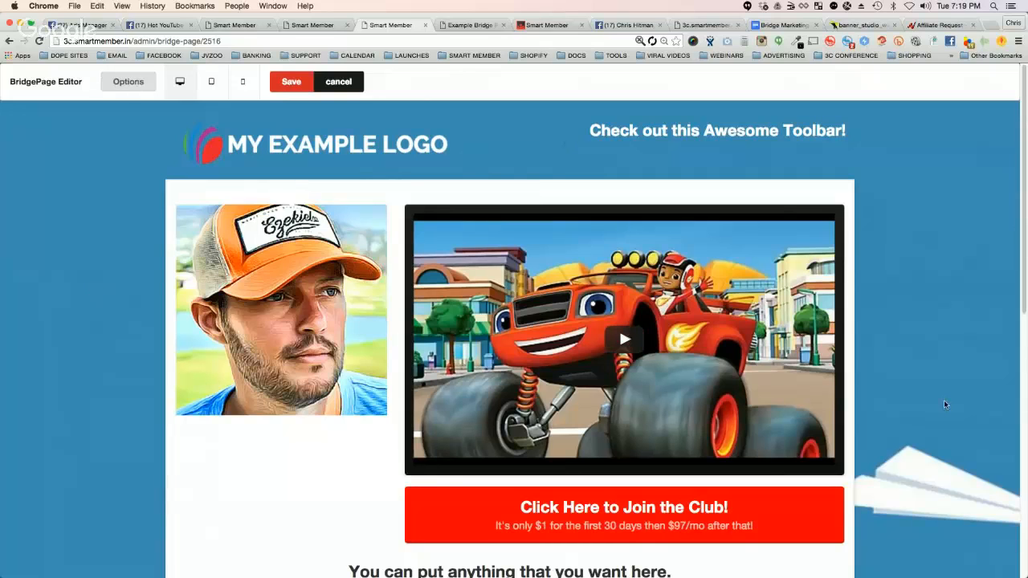
left_click(128, 81)
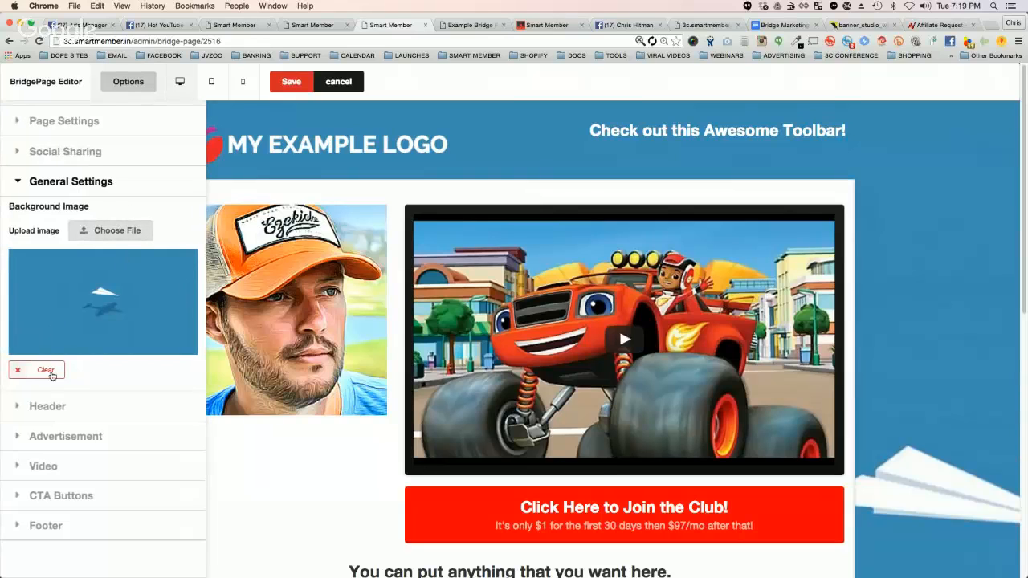
Step: Try orange and yellow as the Header section's headline text color, set it back to white, and collapse the section
scroll(42, 372, "down", 1)
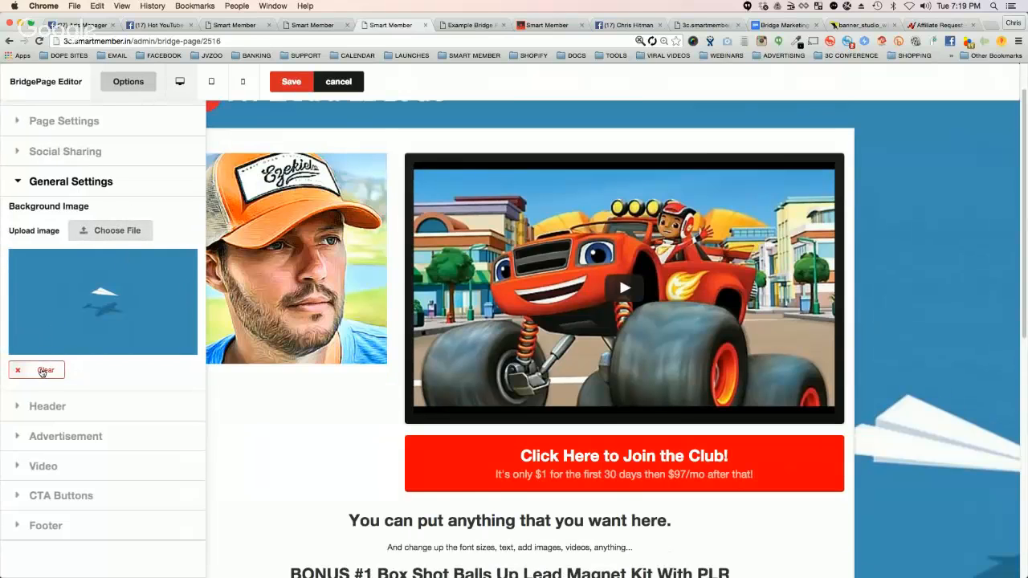
left_click(21, 407)
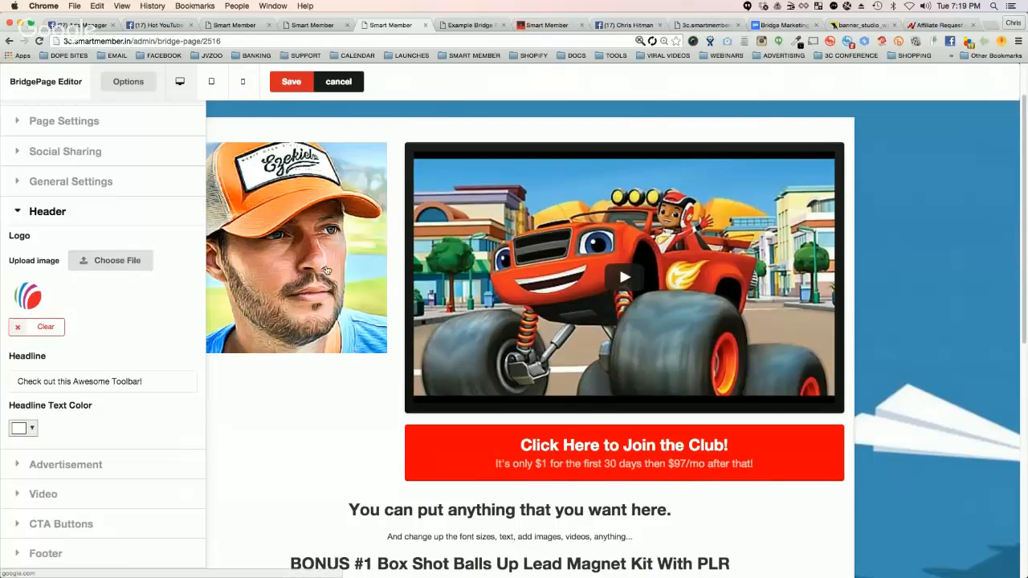
scroll(327, 275, "up", 1)
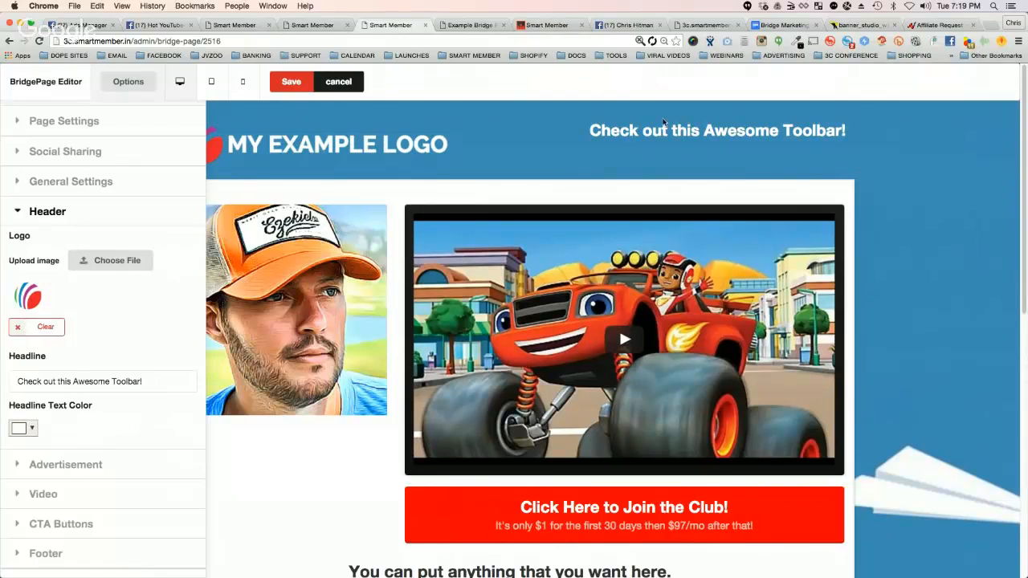
left_click(29, 429)
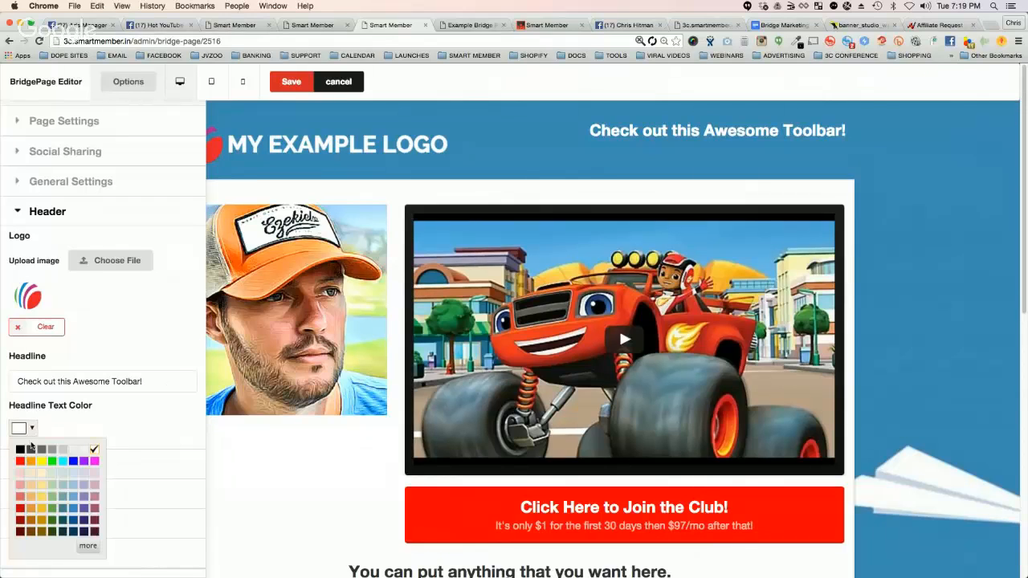
left_click(31, 460)
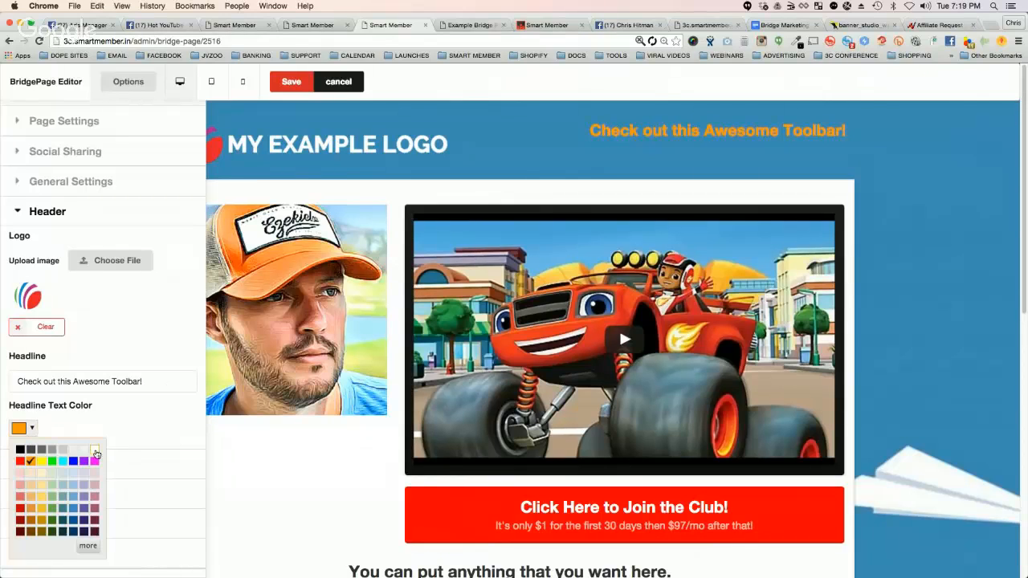
left_click(41, 461)
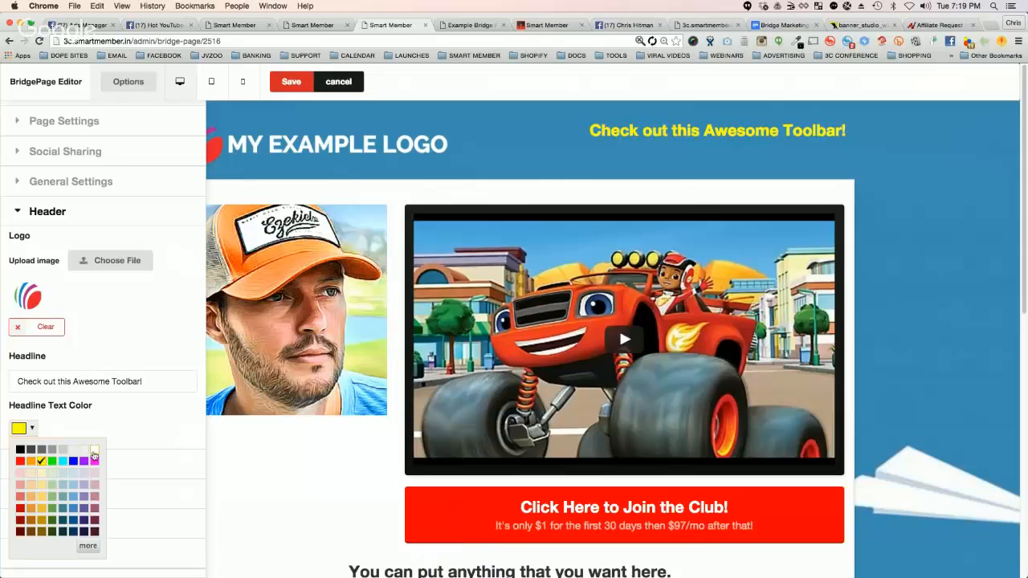
left_click(95, 450)
left_click(51, 430)
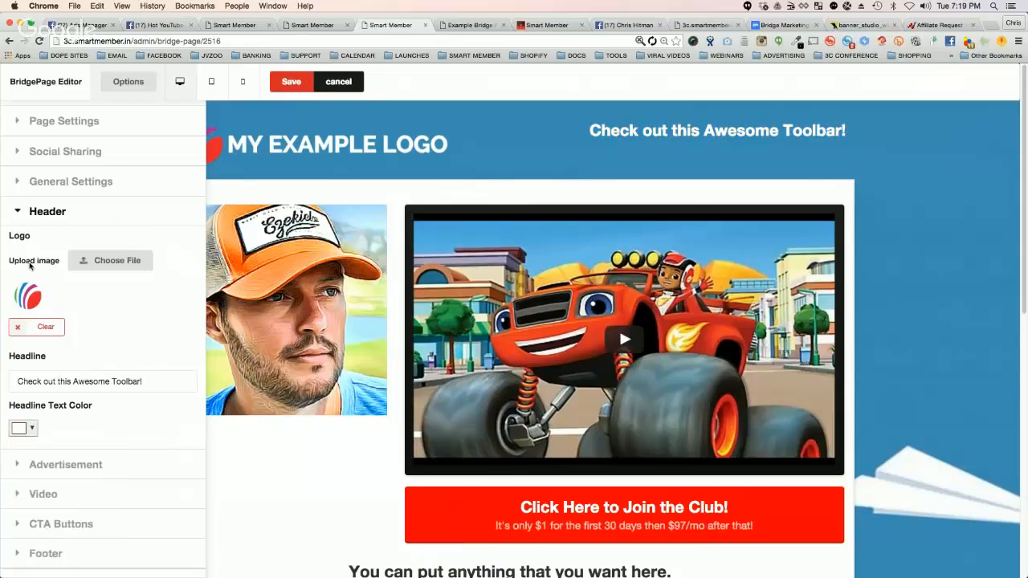
left_click(20, 211)
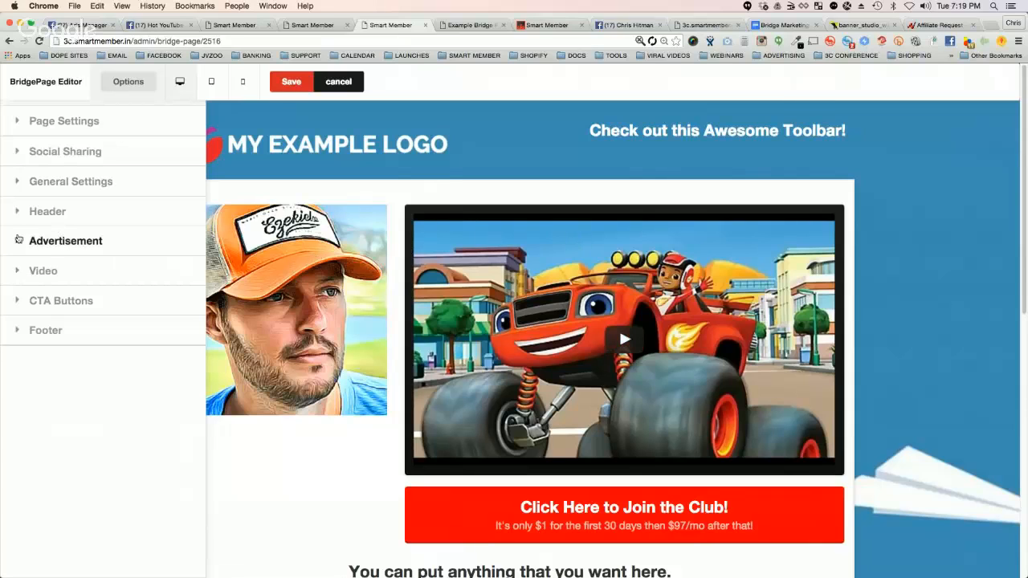
Step: Replace the Advertisement section's ad image with the green Studioweb banner from the Desktop, and check the full page with the editor options hidden
left_click(16, 242)
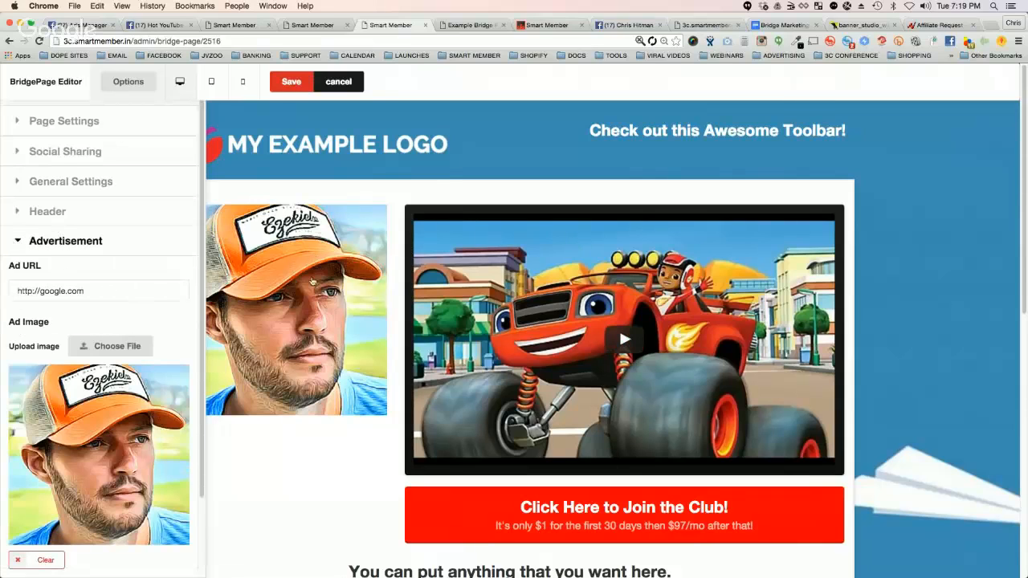
scroll(118, 243, "down", 3)
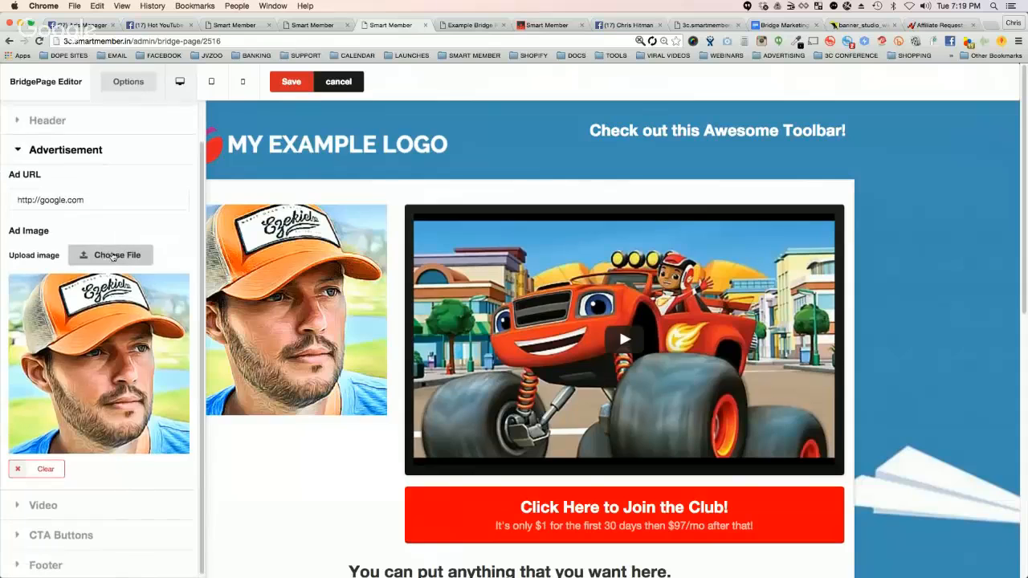
left_click(112, 256)
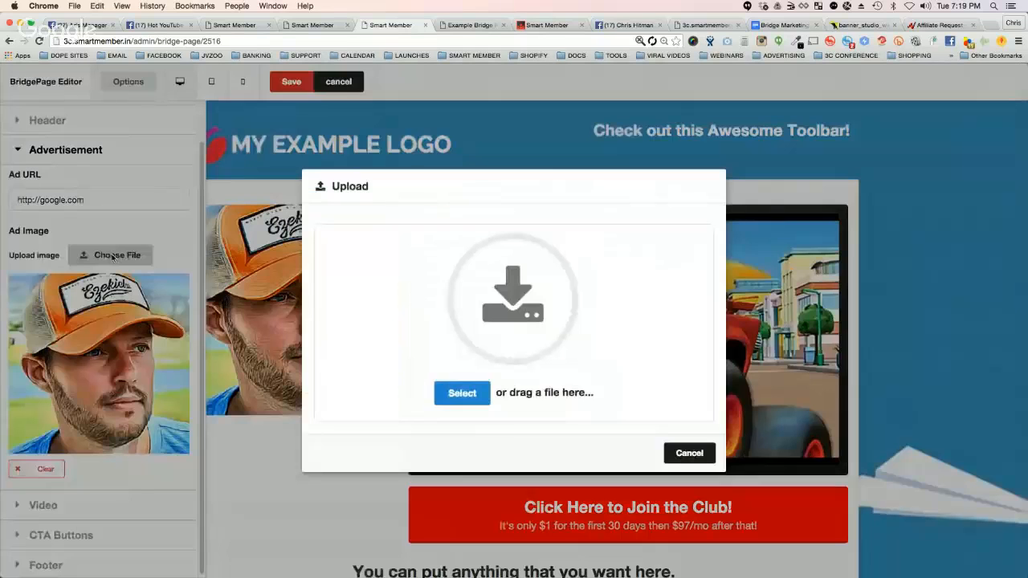
left_click(464, 393)
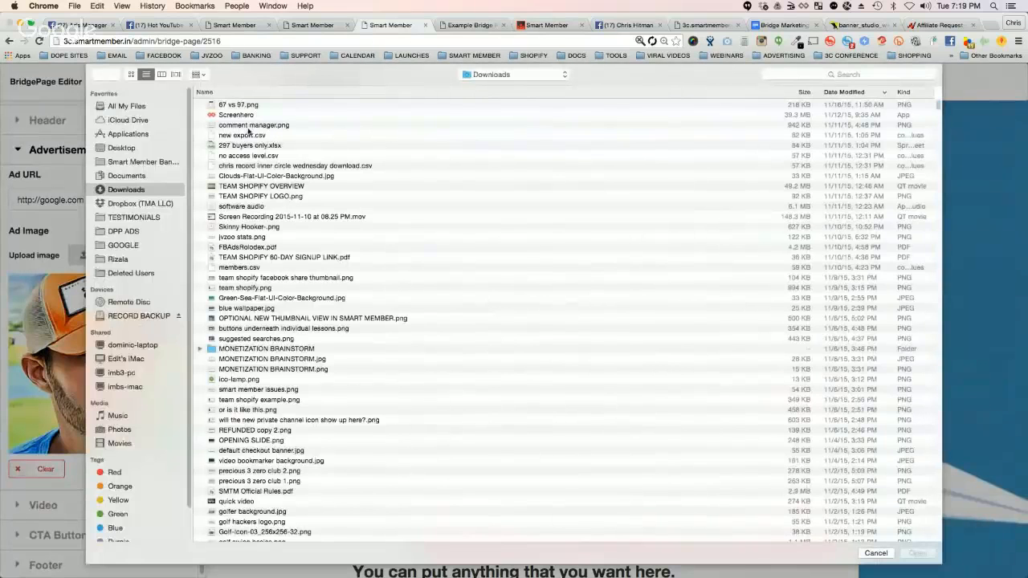
left_click(143, 136)
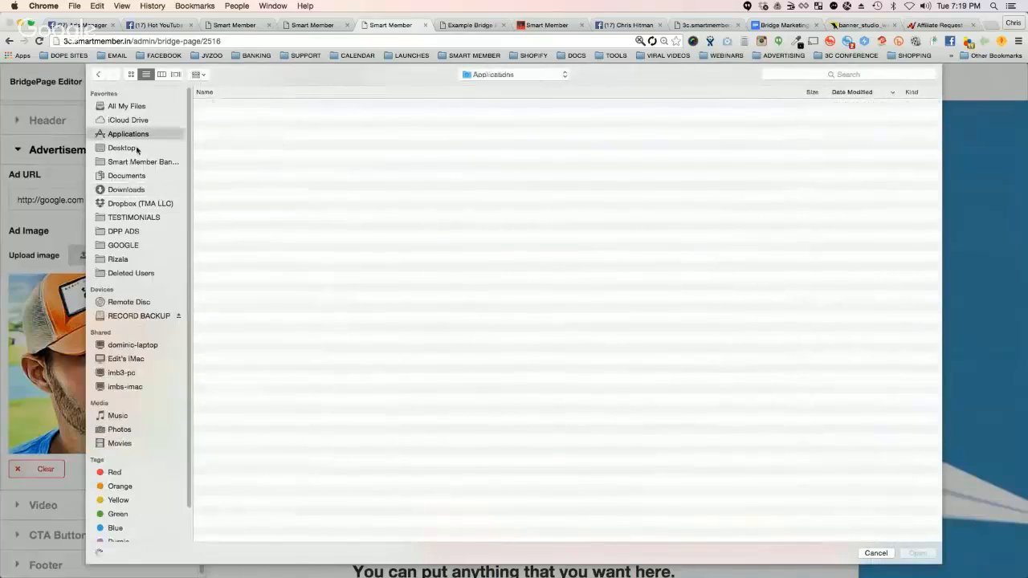
left_click(141, 148)
double_click(243, 107)
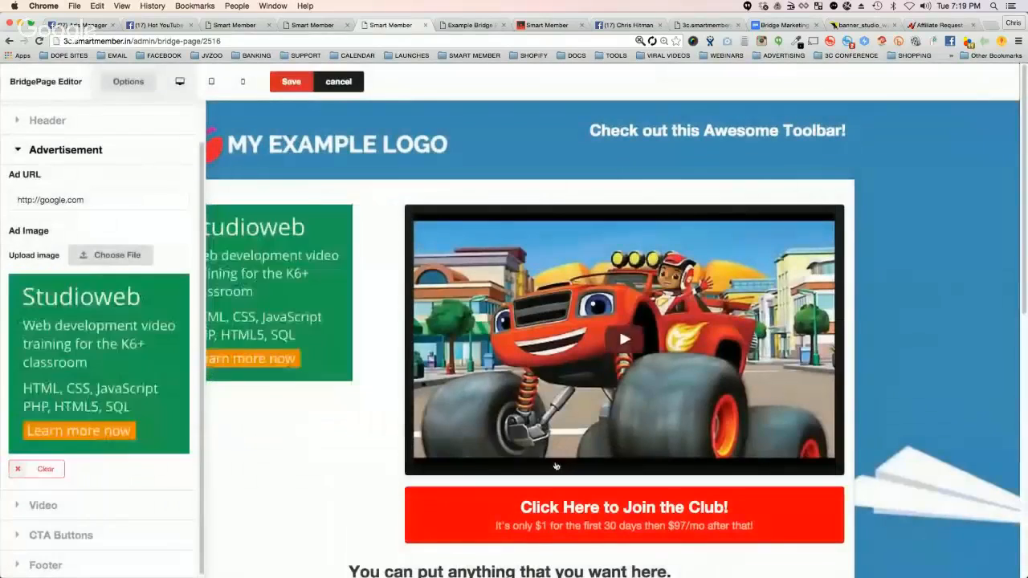
left_click(139, 81)
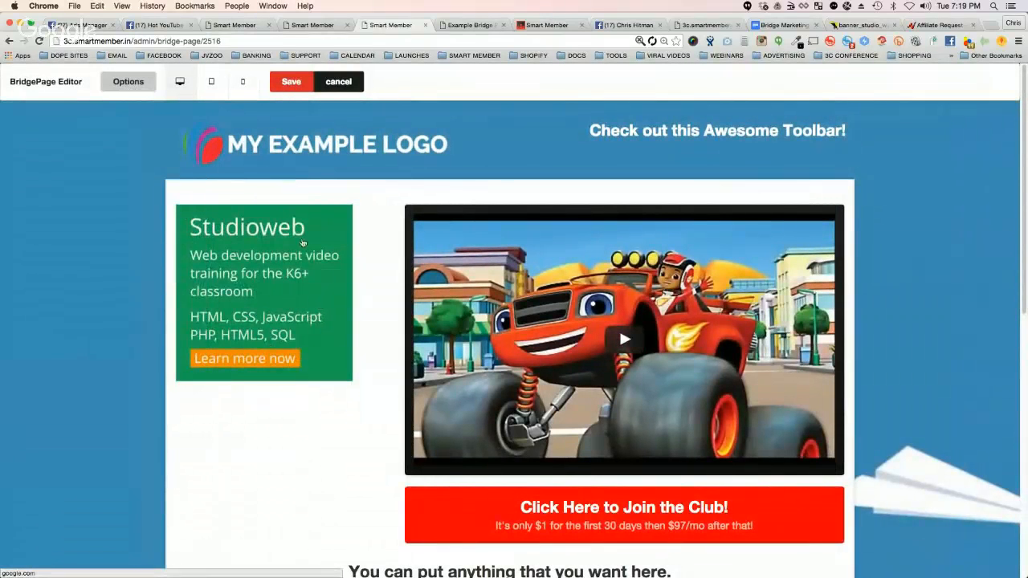
left_click(128, 81)
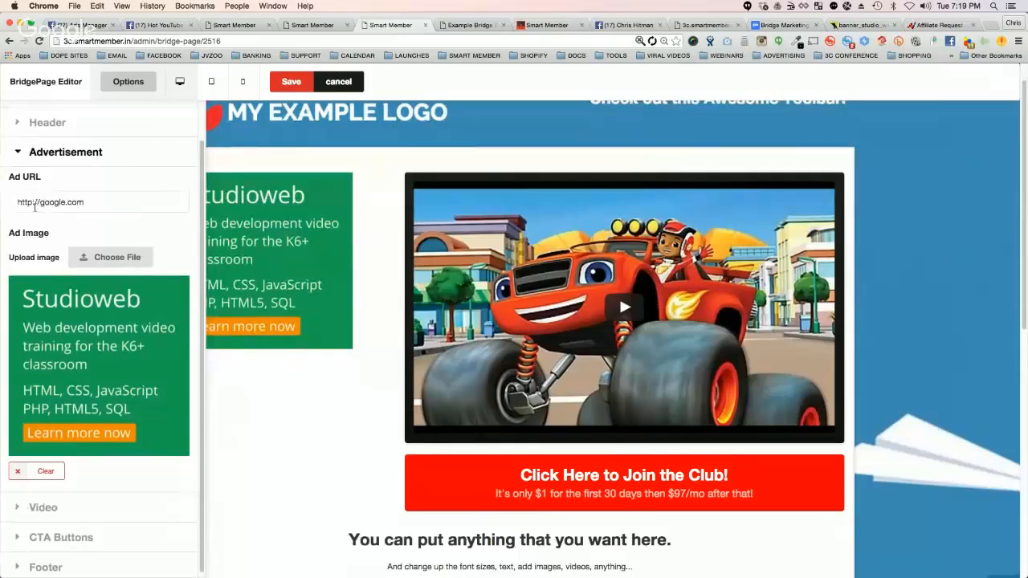
scroll(51, 227, "up", 1)
left_click(20, 192)
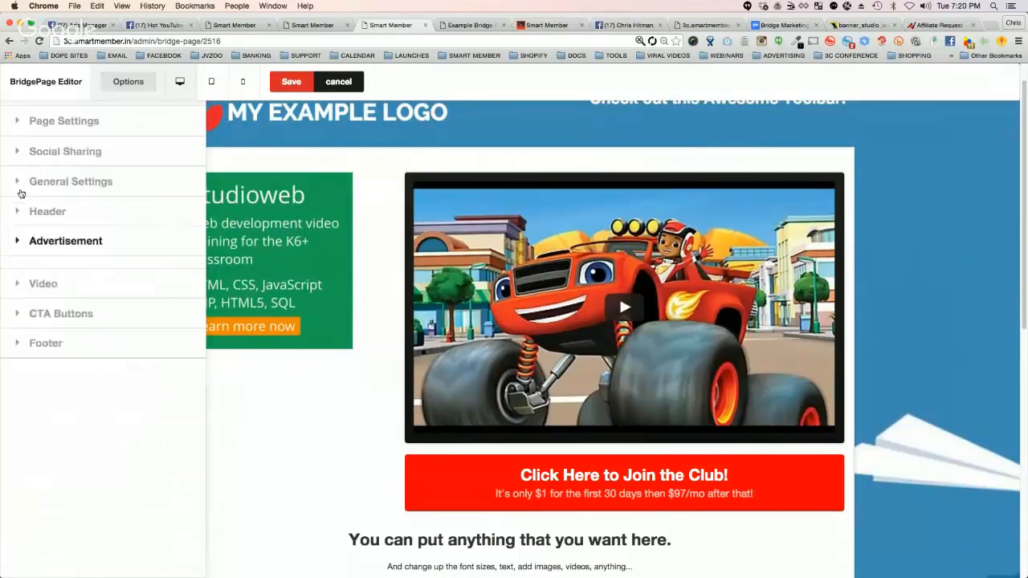
Step: Review the embed code in the Video section and collapse the section
left_click(17, 273)
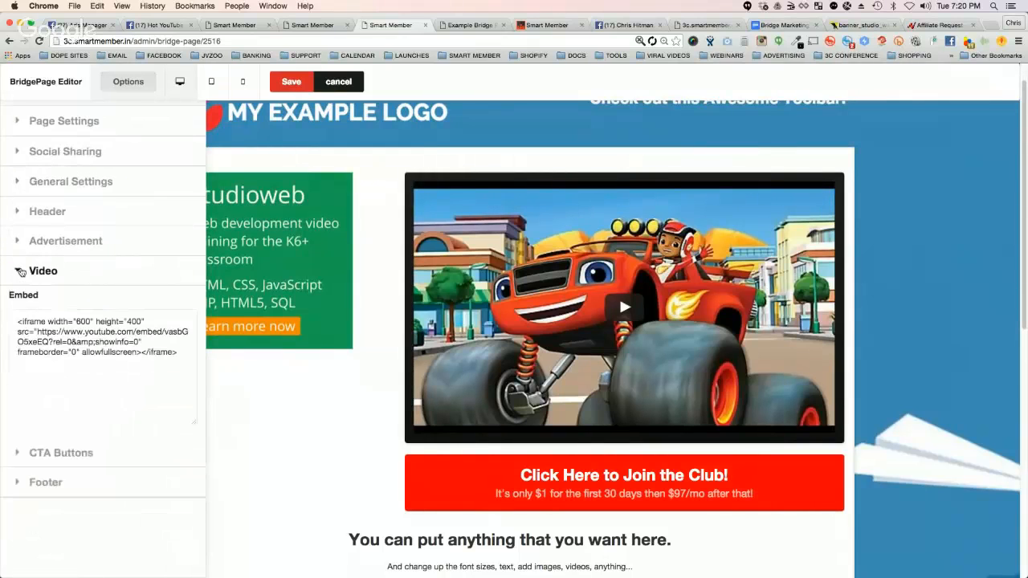
left_click_drag(180, 351, 6, 315)
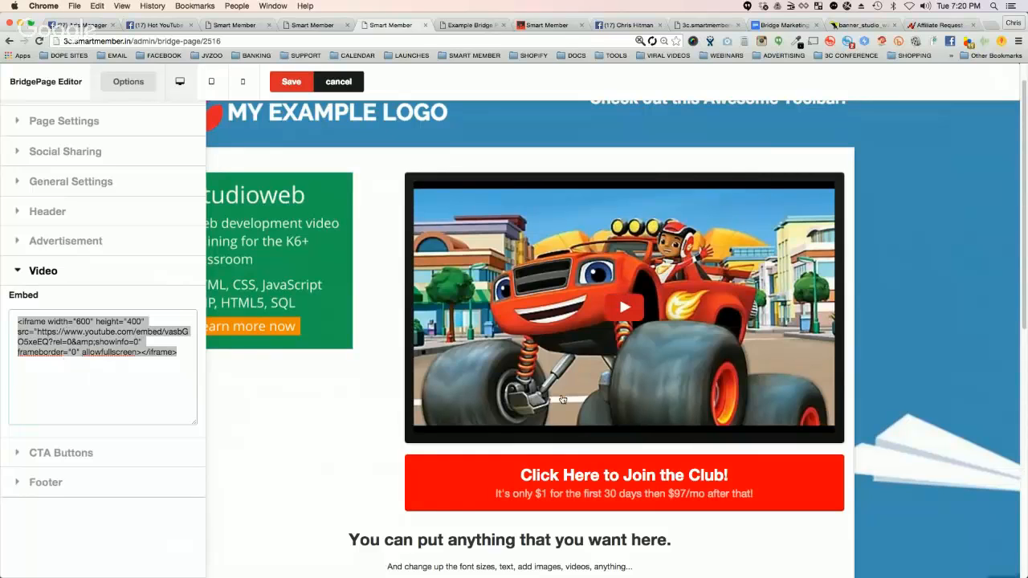
left_click(18, 273)
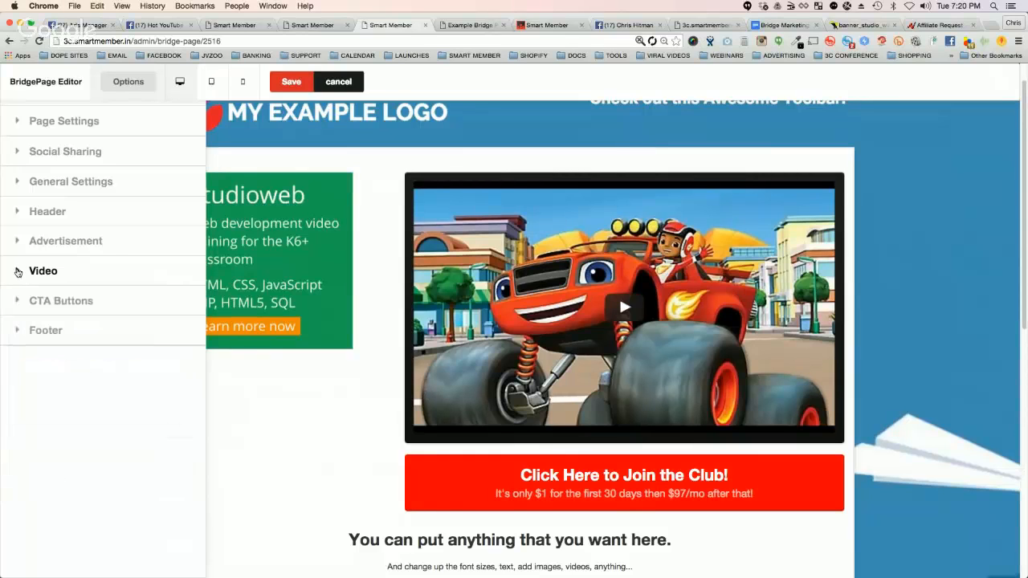
Step: Try orange, yellow and green as the CTA button's background color, and apply a custom red from the extended color picker
left_click(19, 301)
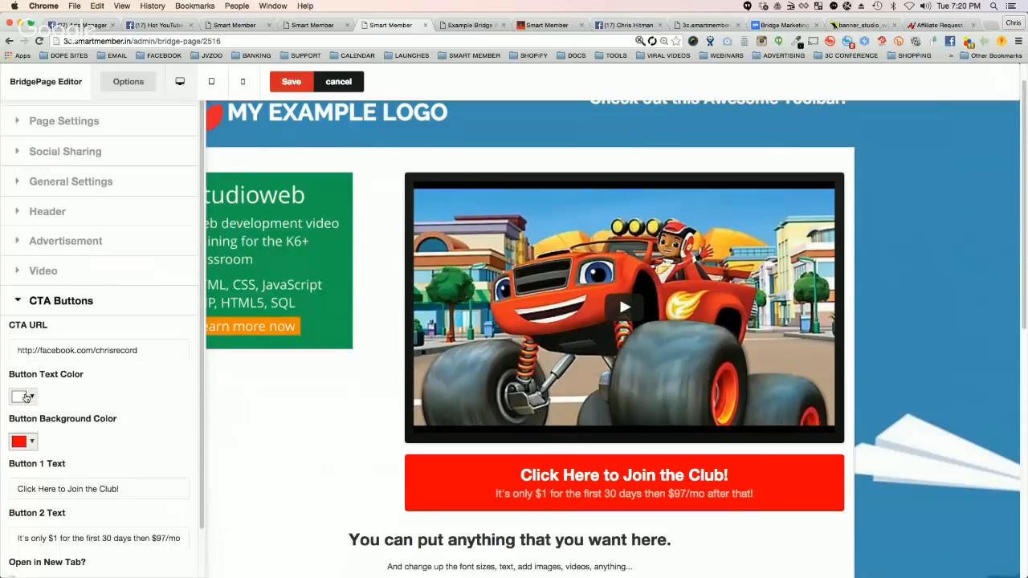
left_click(32, 441)
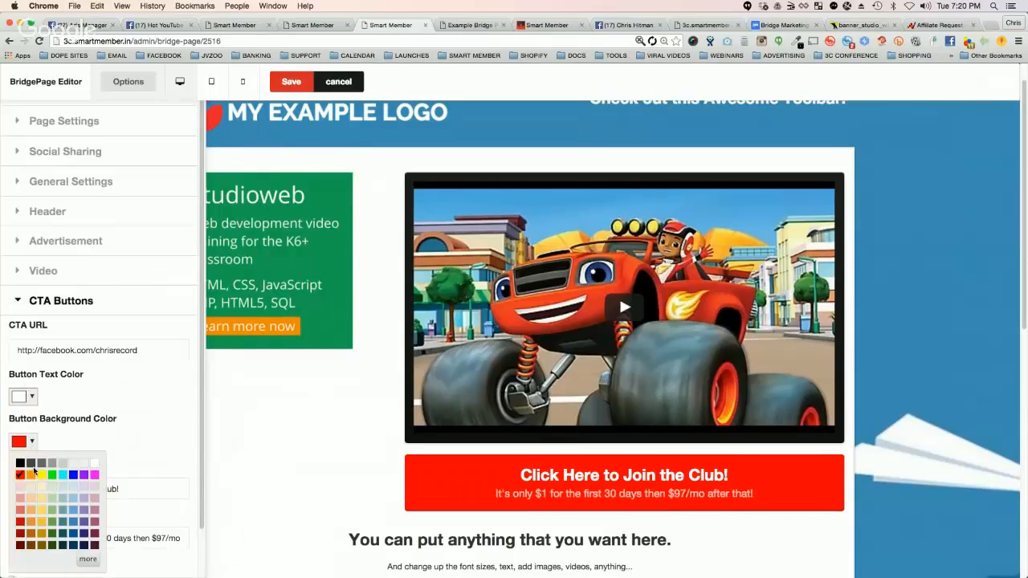
left_click(31, 475)
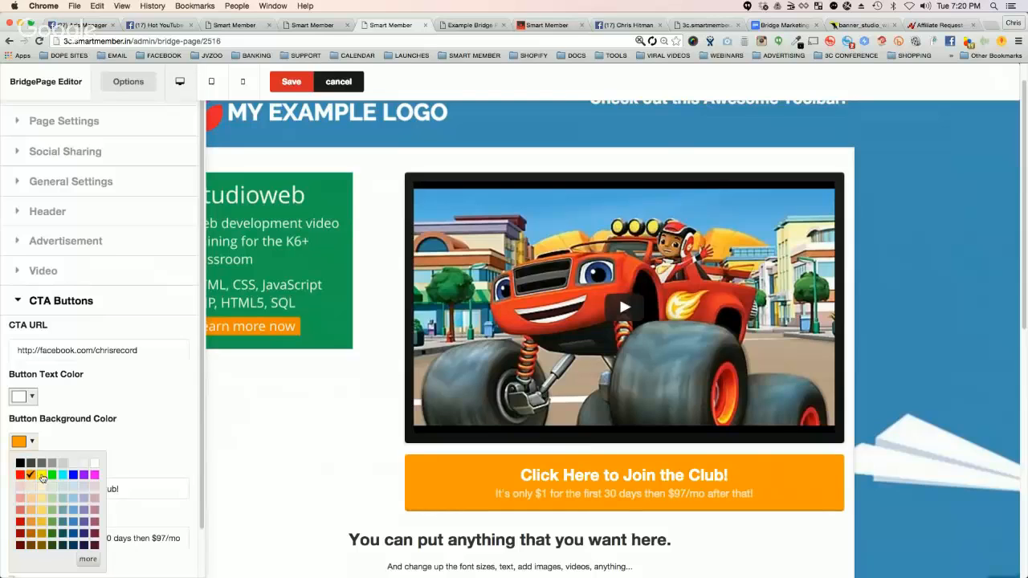
left_click(41, 475)
left_click(52, 477)
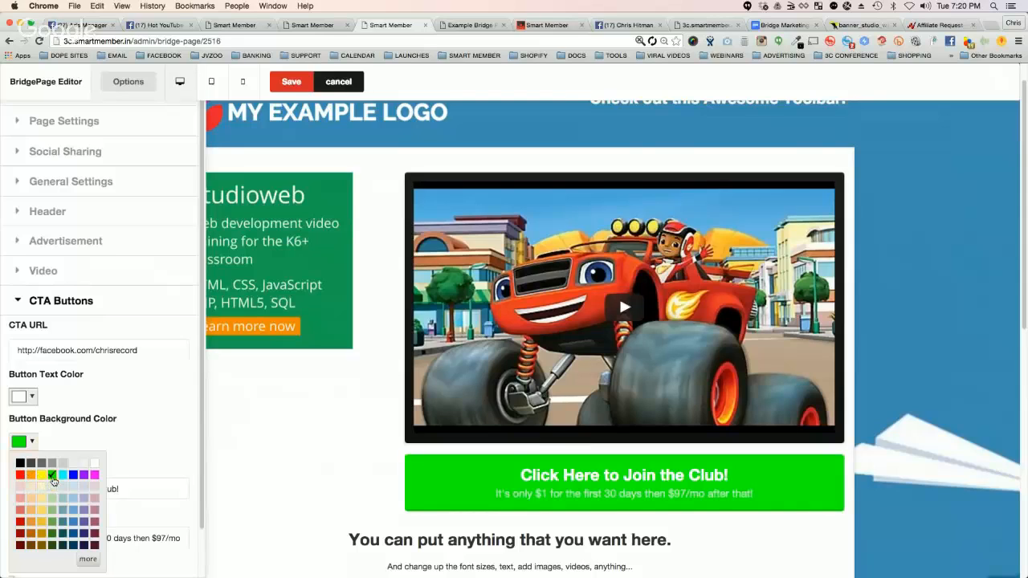
left_click(89, 558)
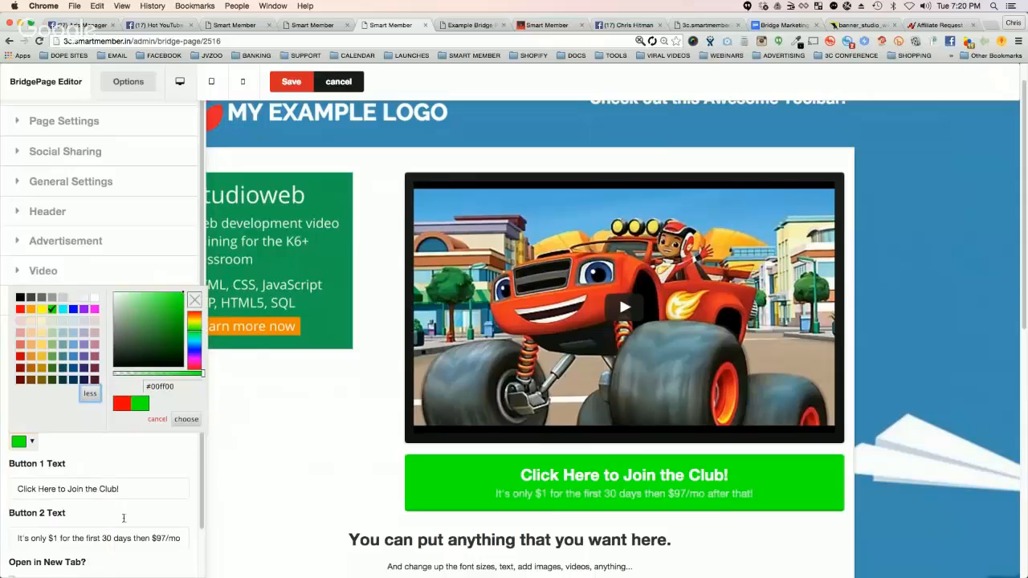
left_click_drag(176, 354, 178, 330)
double_click(157, 386)
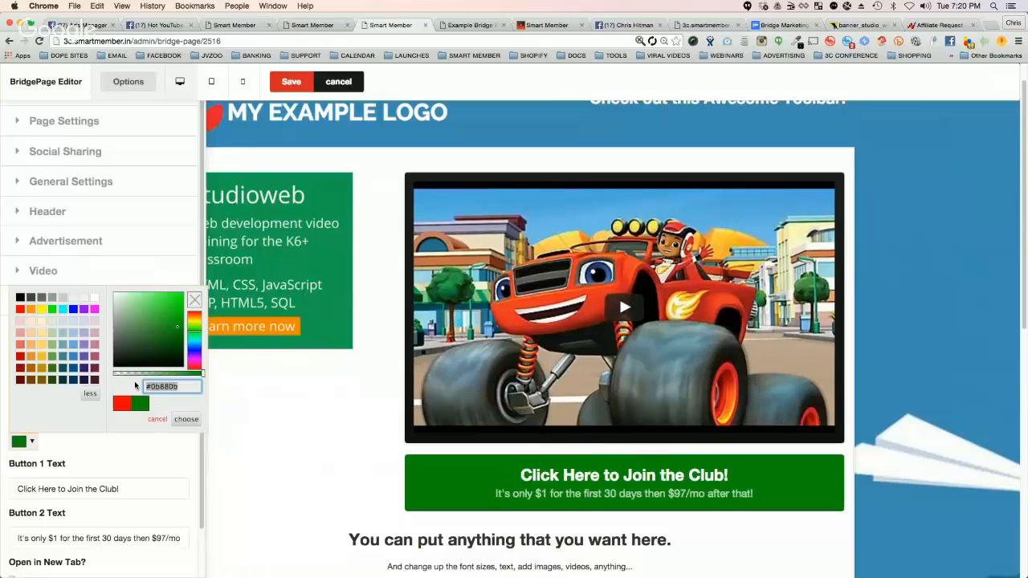
mouse_move(194, 323)
left_mouse_down()
mouse_move(200, 312)
mouse_move(177, 306)
left_mouse_up()
left_click(190, 420)
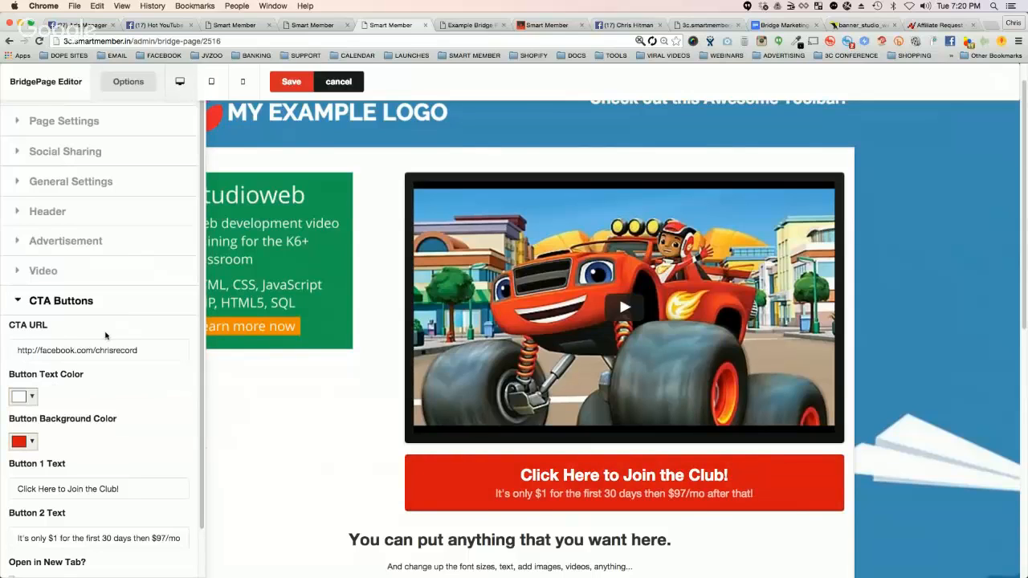
Step: Change the Button 1 text to "Anything that I want to say goes right here" and collapse the CTA Buttons section
scroll(87, 473, "down", 2)
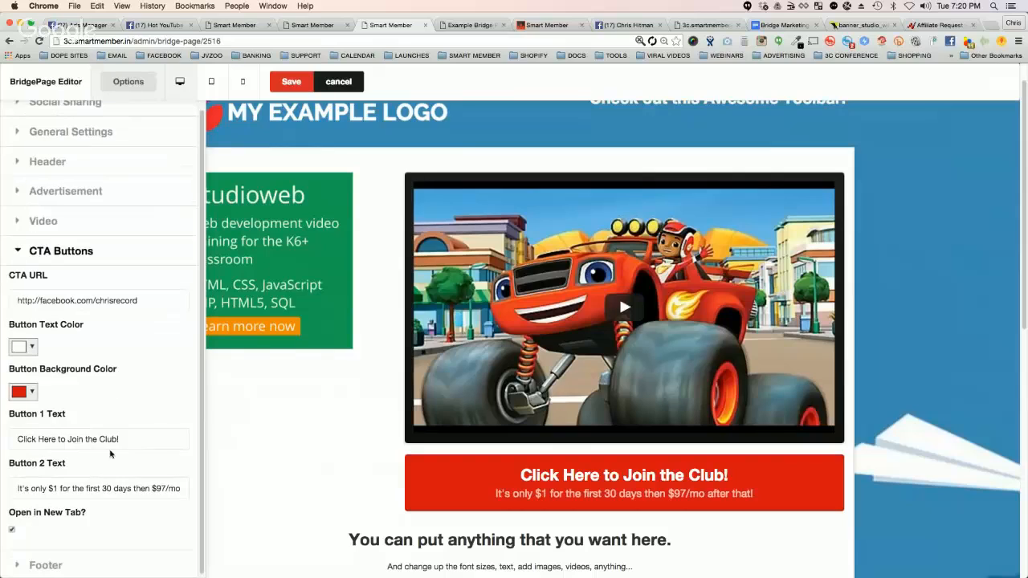
left_click(111, 441)
triple_click(111, 441)
type("An")
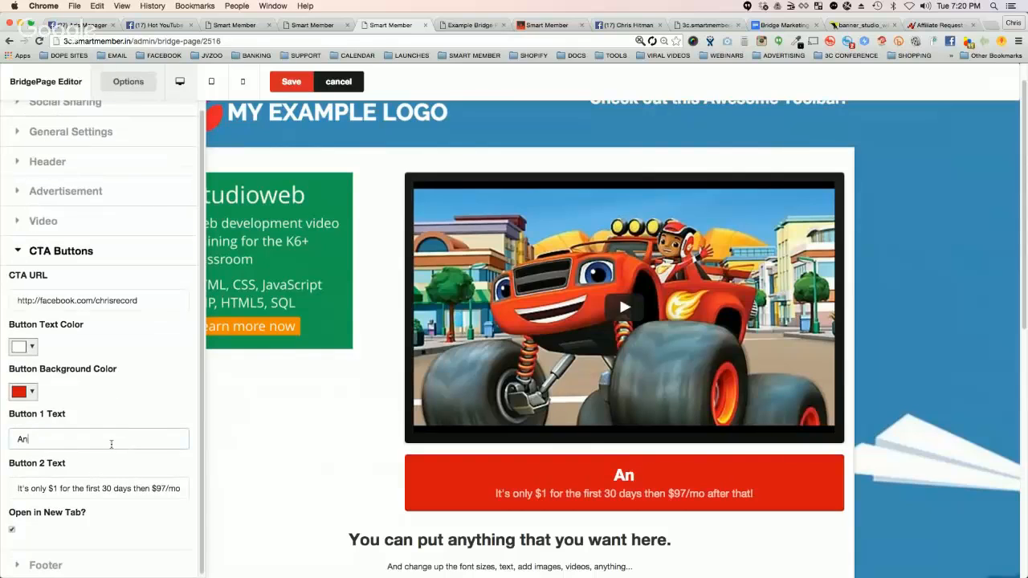
type("ything that I want to sa")
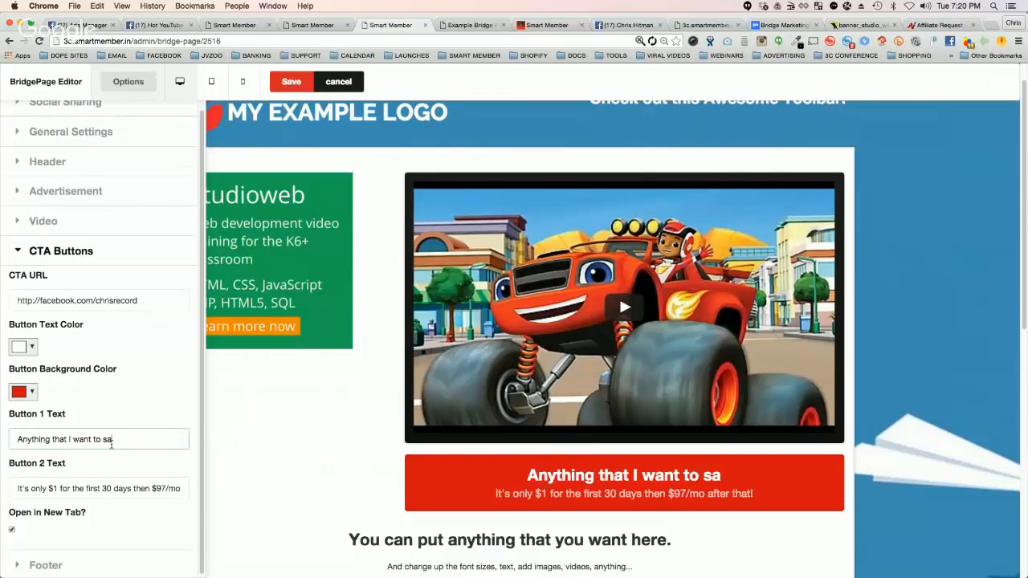
type("y goes right here")
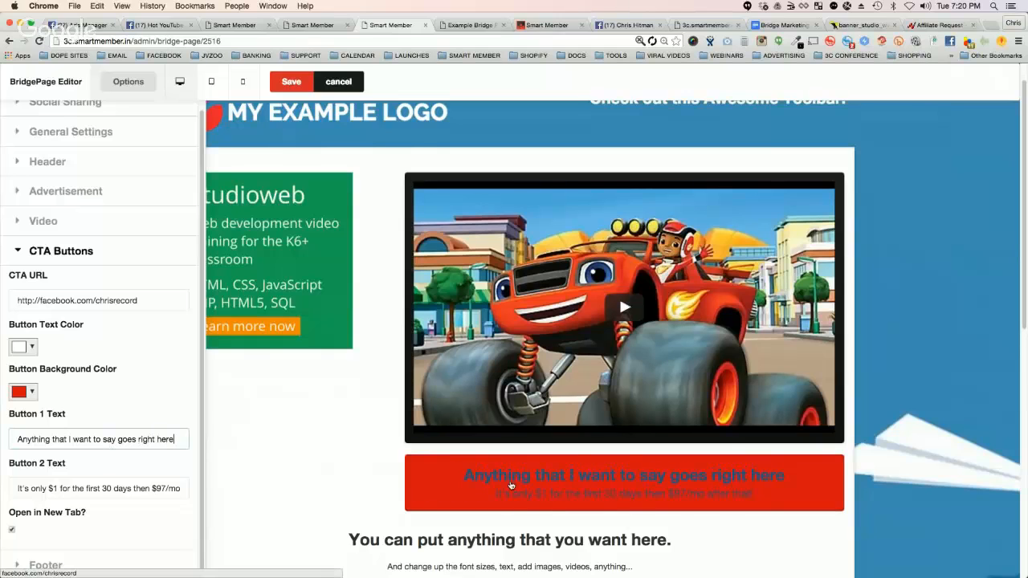
scroll(344, 451, "down", 1)
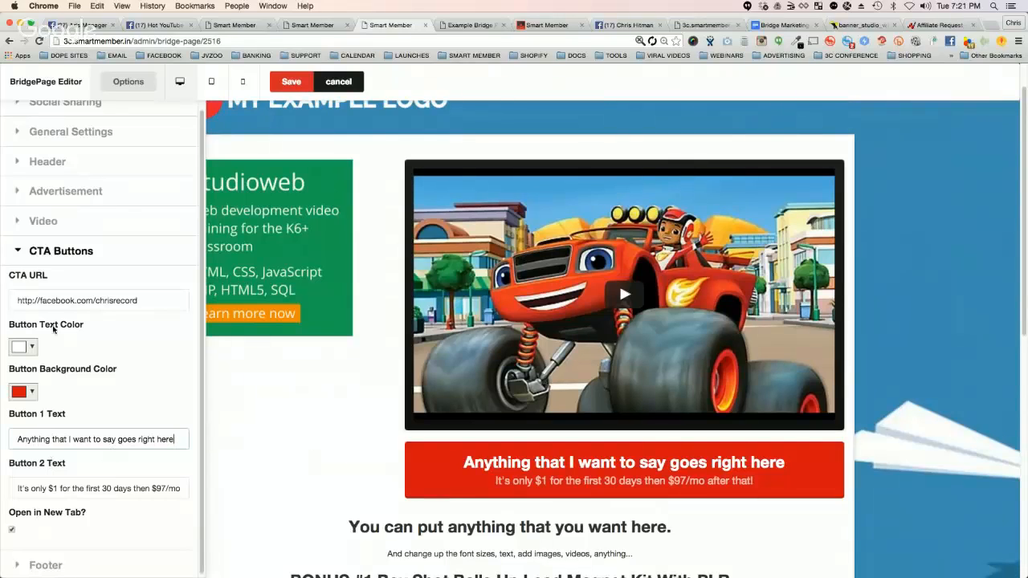
left_click(18, 252)
Step: Expand the Footer section and review the Custom Footer HTML editor's formatting tools and content against the page preview
left_click(22, 334)
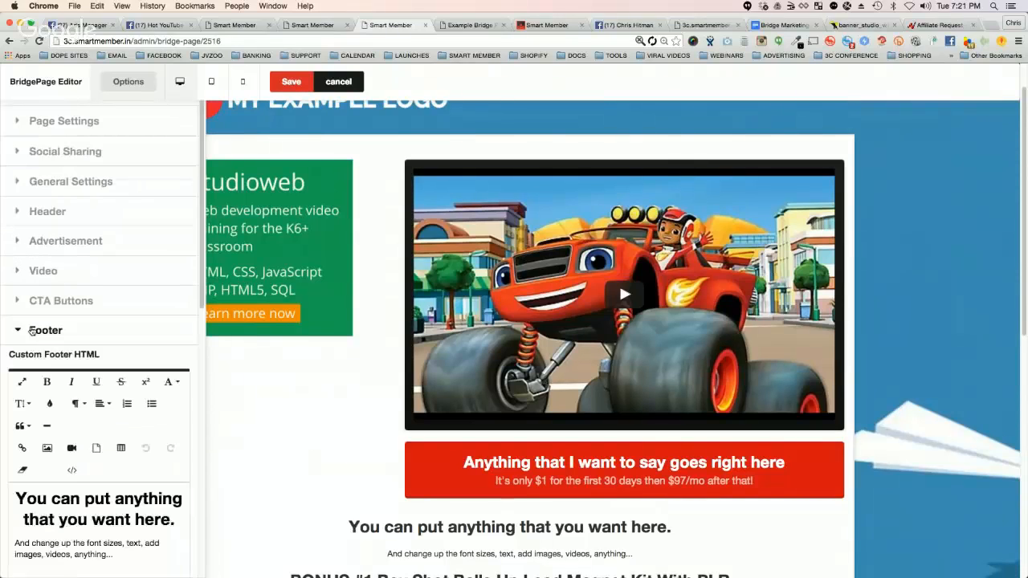
scroll(109, 316, "down", 1)
scroll(139, 446, "down", 2)
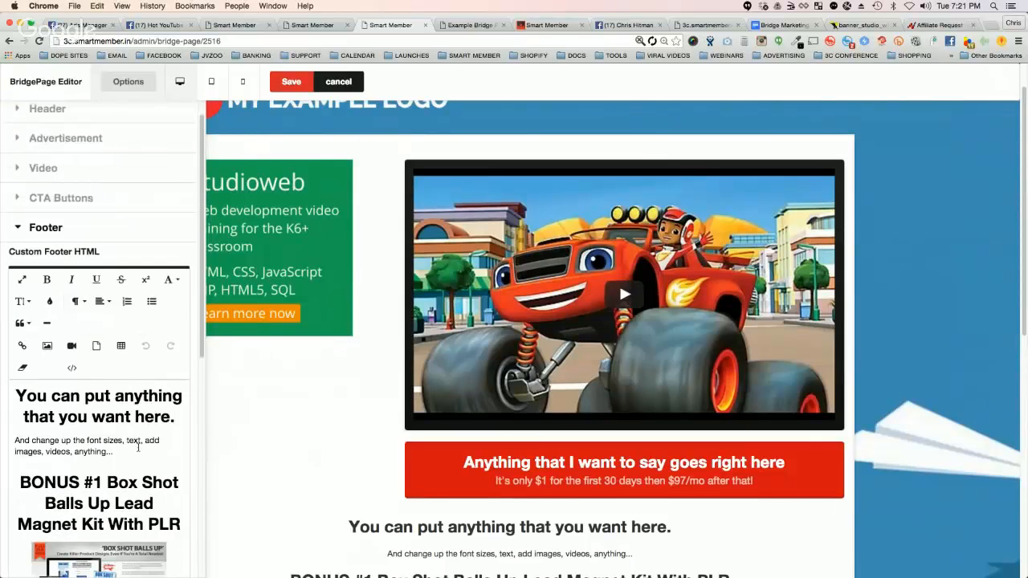
scroll(464, 431, "down", 3)
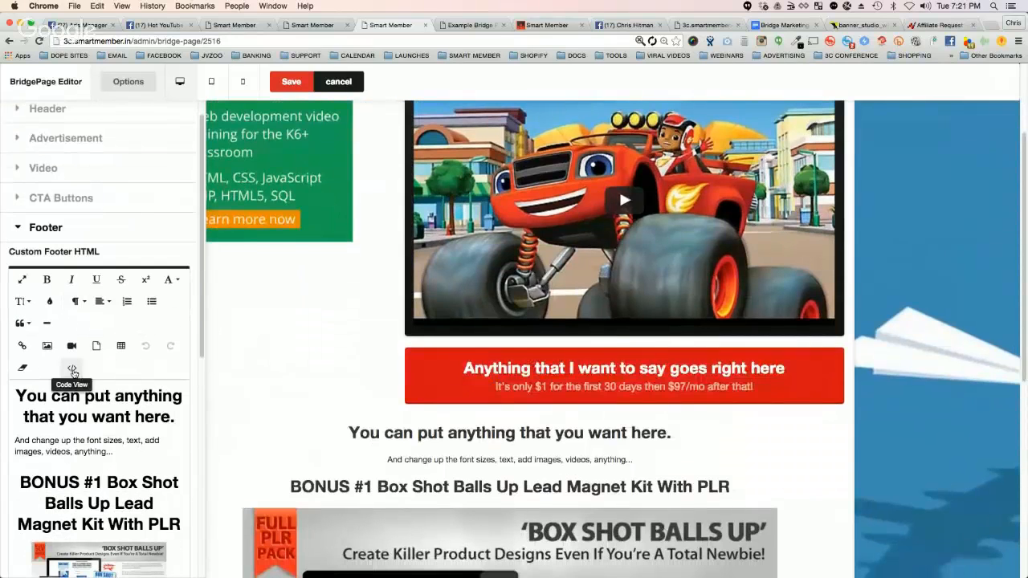
Step: Inspect the custom footer's HTML source in Code View and return to the visual editor
scroll(530, 337, "down", 3)
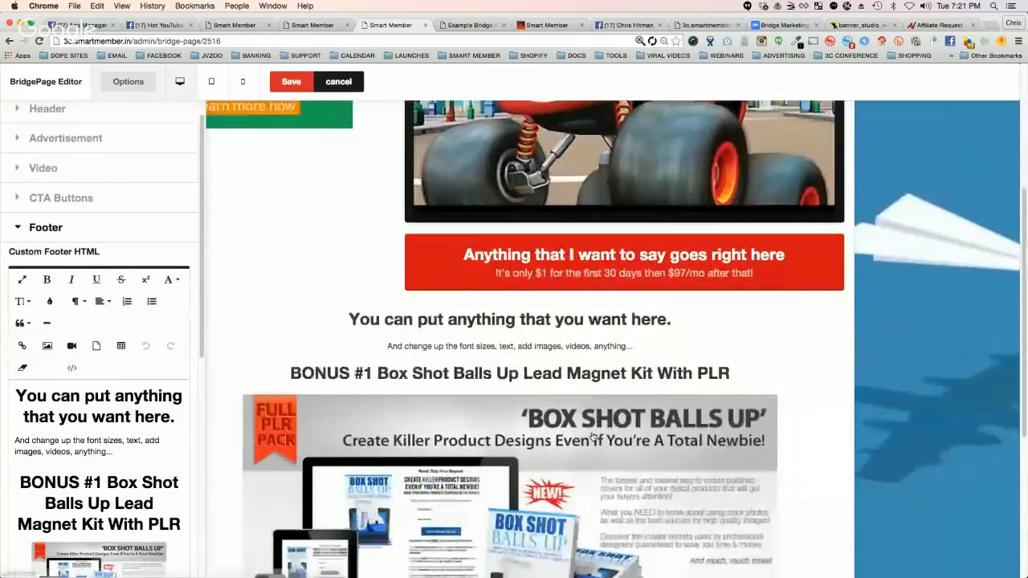
left_click(73, 369)
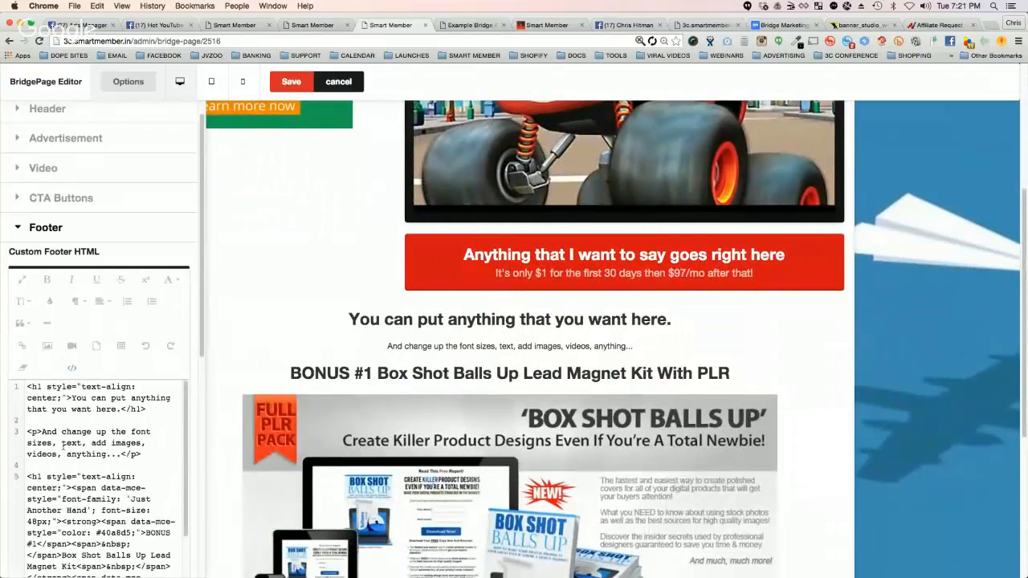
left_click(71, 368)
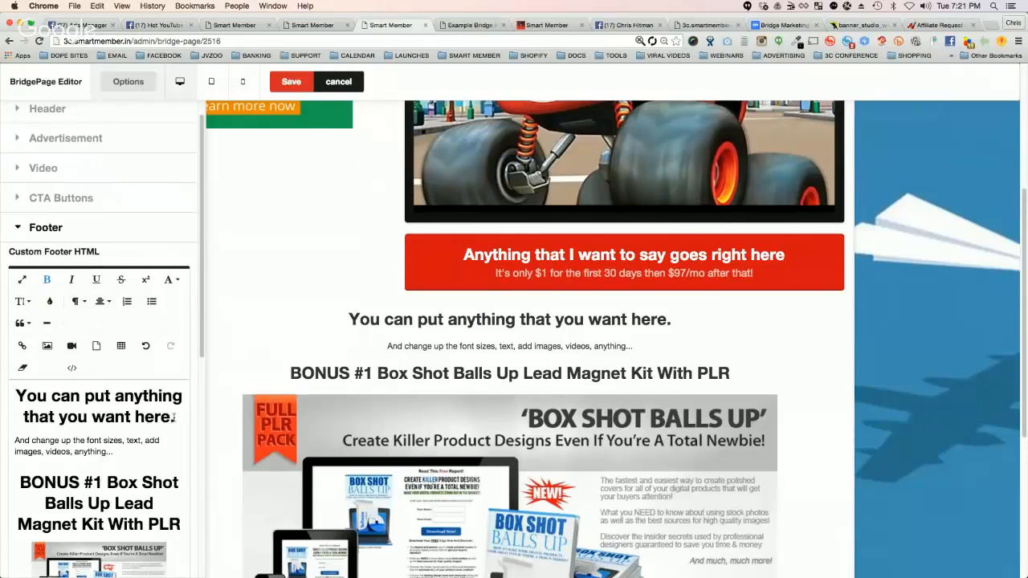
Step: Apply a yellow background highlight to the footer heading "You can put anything that you want here."
left_click_drag(173, 417, 16, 393)
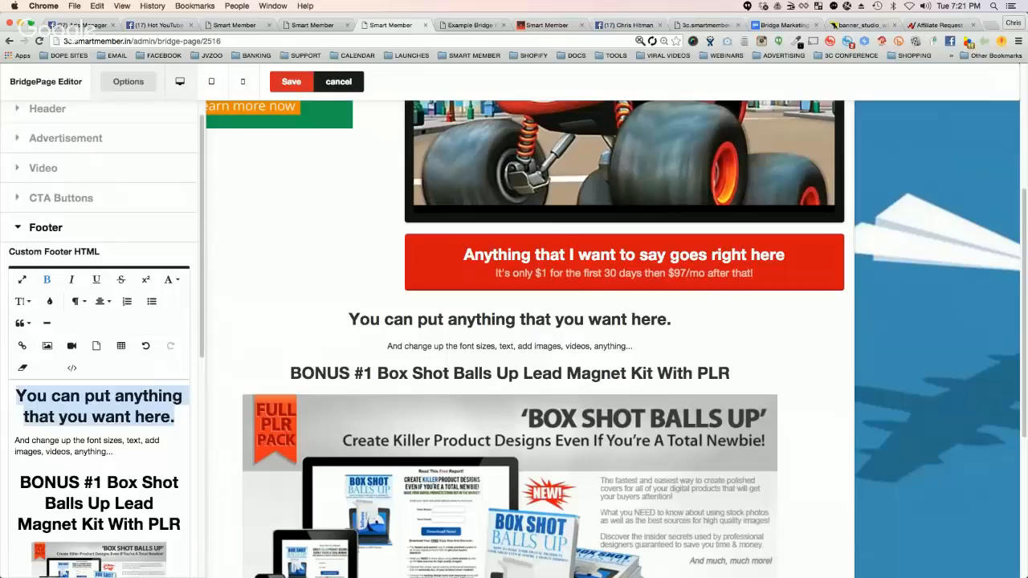
left_click(51, 302)
left_click(104, 326)
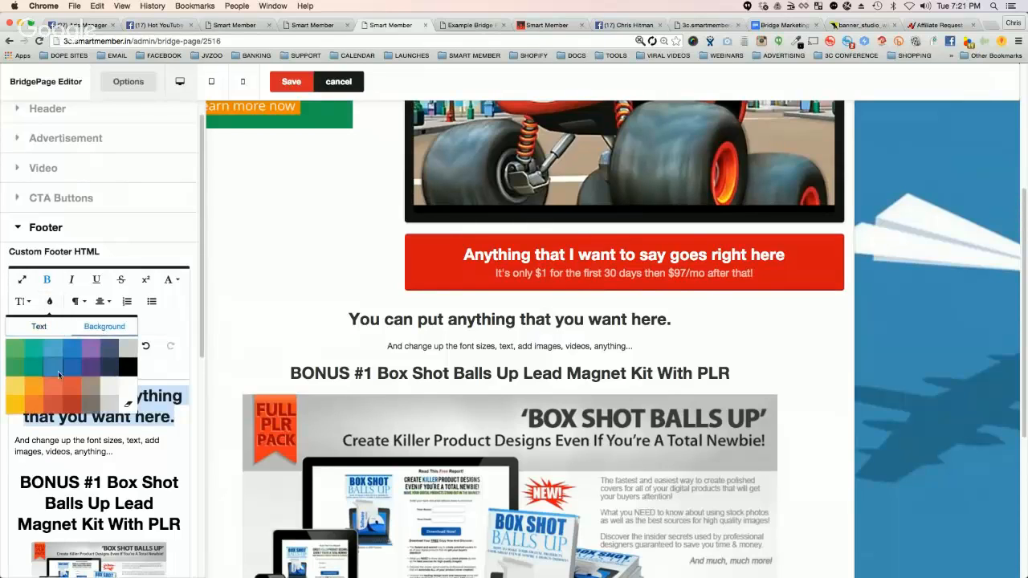
left_click(20, 389)
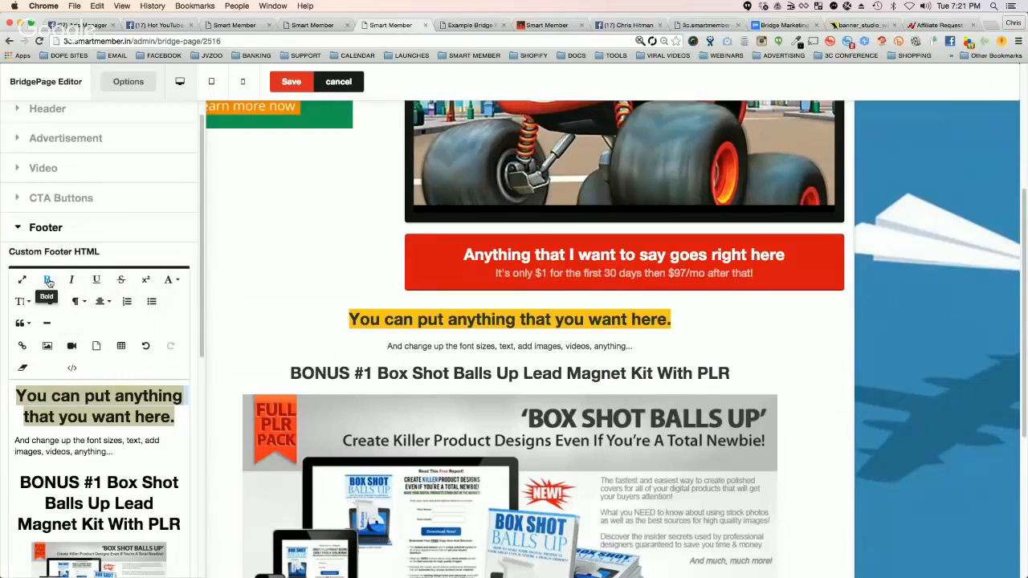
Step: Change the highlighted footer heading's text color to dark slate blue and deselect it
left_click(51, 302)
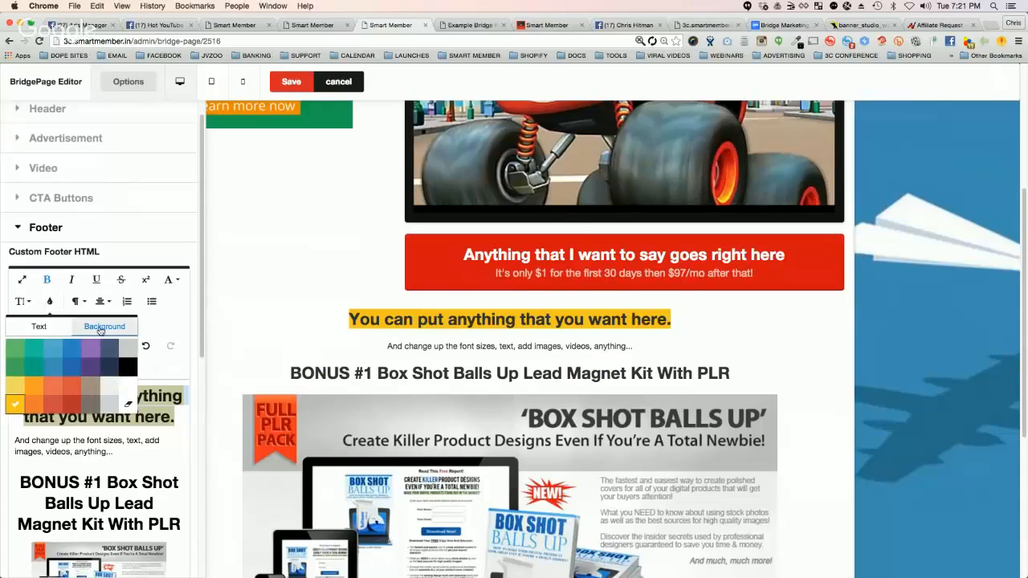
left_click(44, 326)
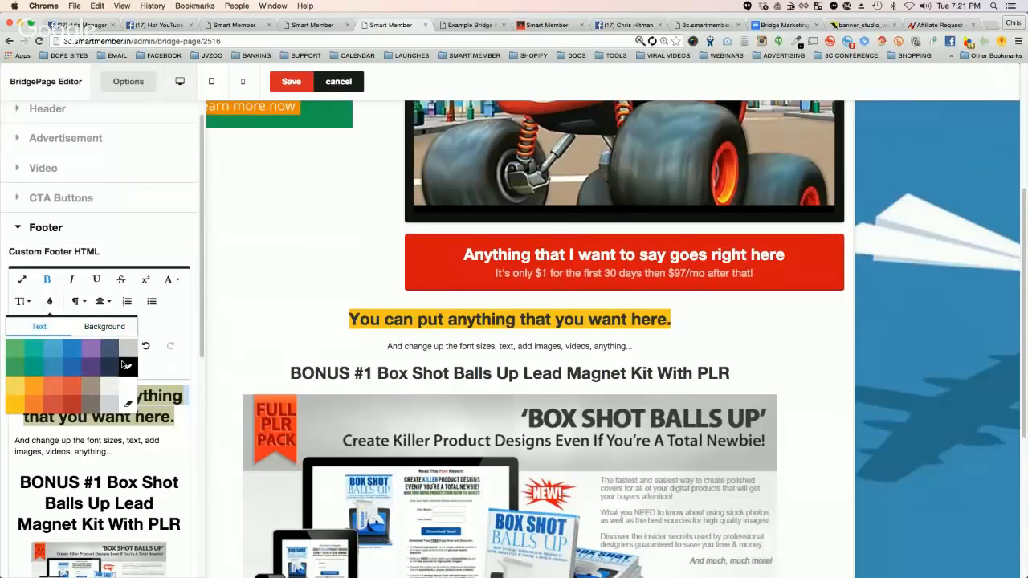
left_click(109, 351)
left_click(114, 432)
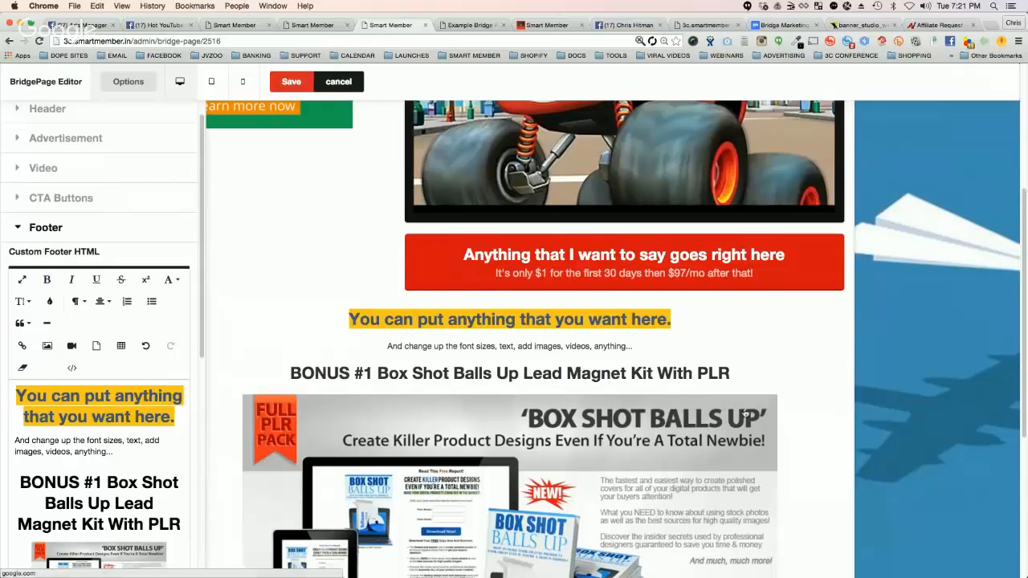
Step: Review the recolored footer heading and the BONUS #1 content in the page preview against the footer editor's content
scroll(767, 399, "down", 3)
scroll(767, 399, "down", 3)
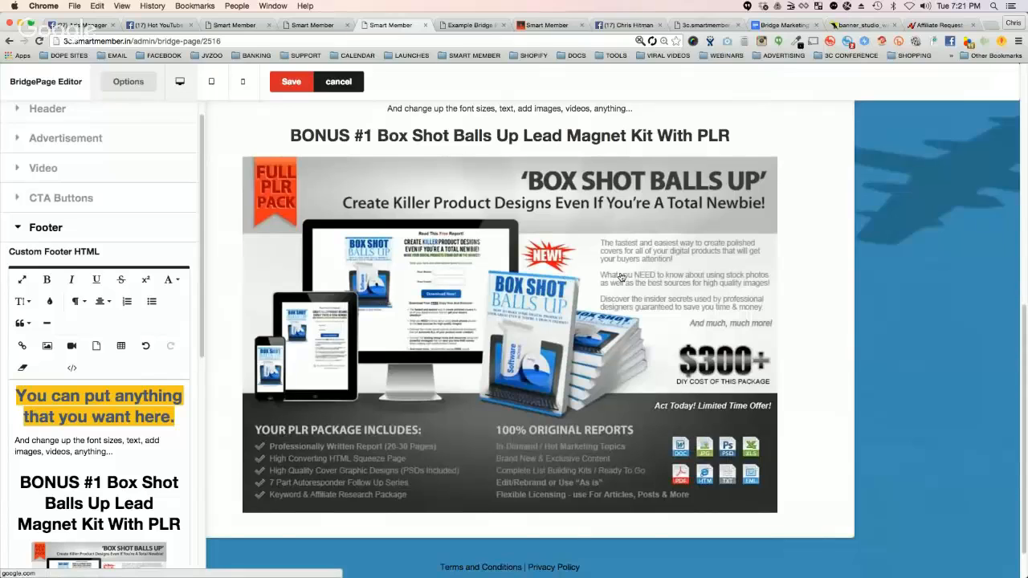
scroll(623, 316, "up", 1)
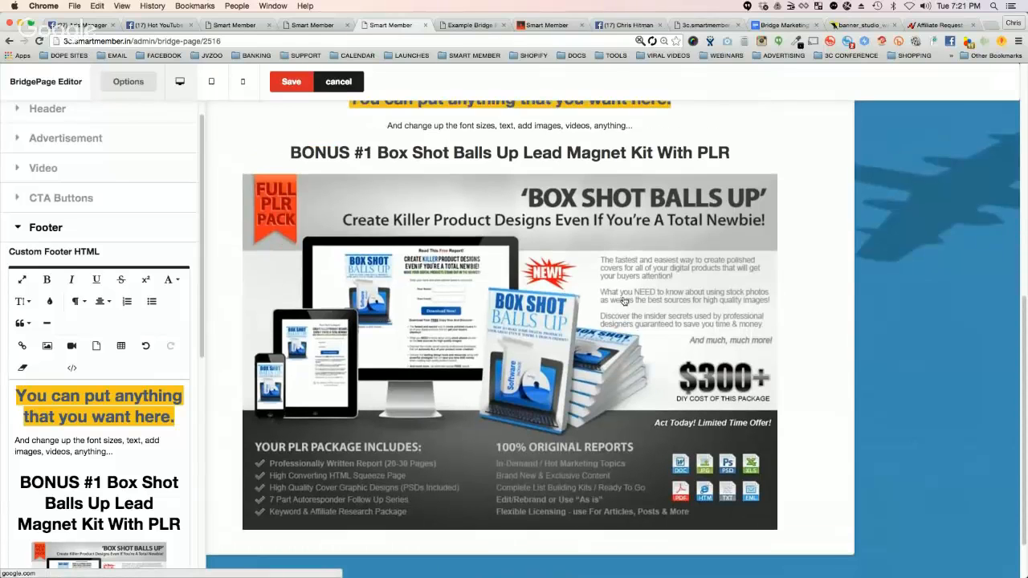
scroll(647, 243, "up", 3)
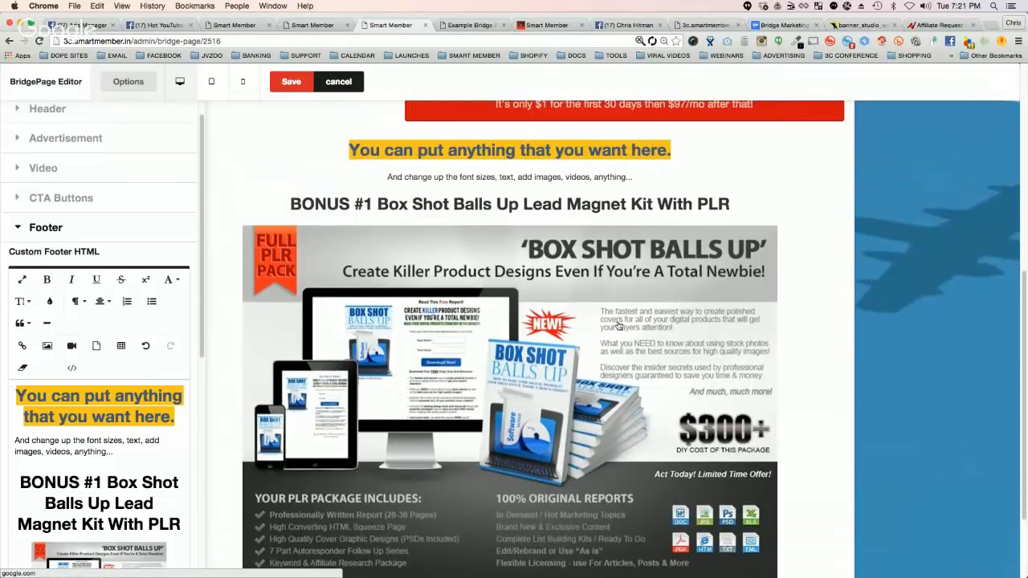
scroll(97, 448, "down", 4)
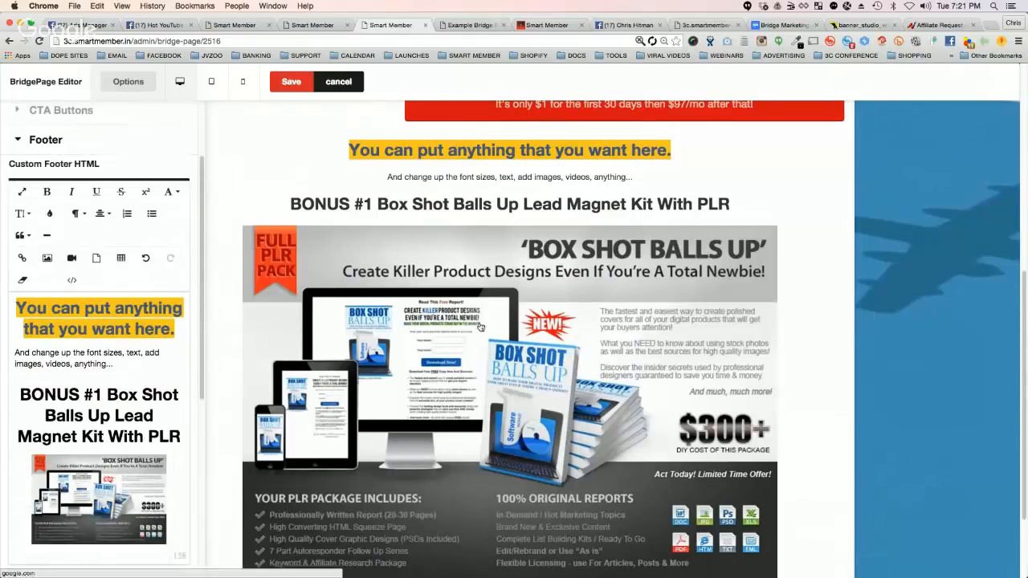
scroll(786, 399, "up", 2)
scroll(562, 465, "down", 2)
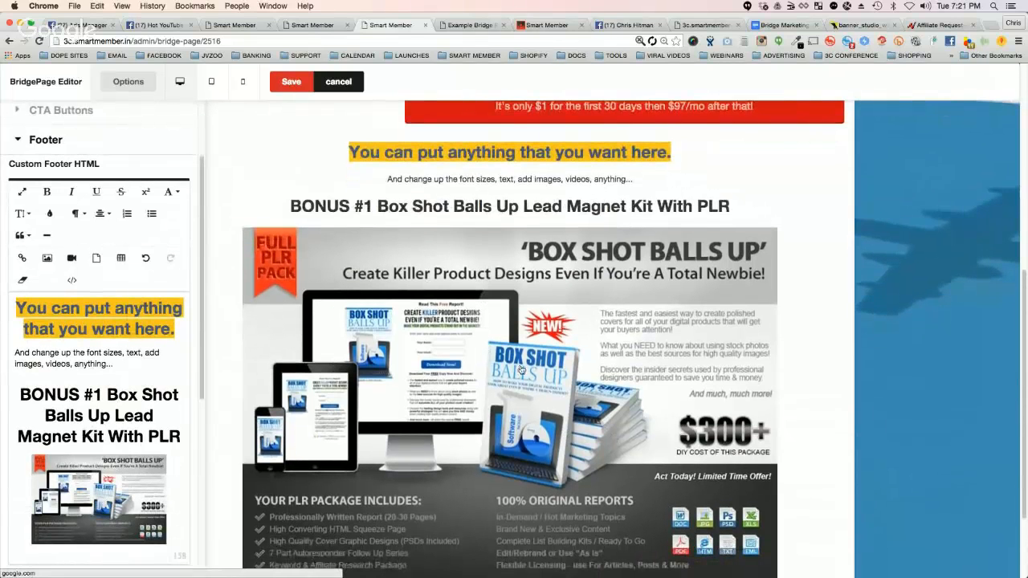
scroll(663, 450, "up", 10)
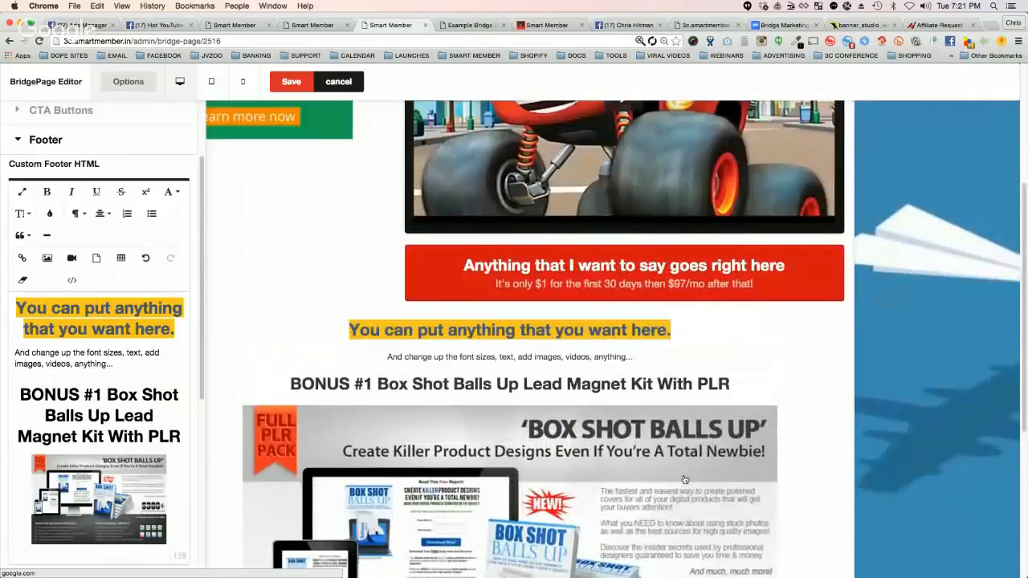
scroll(260, 114, "up", 10)
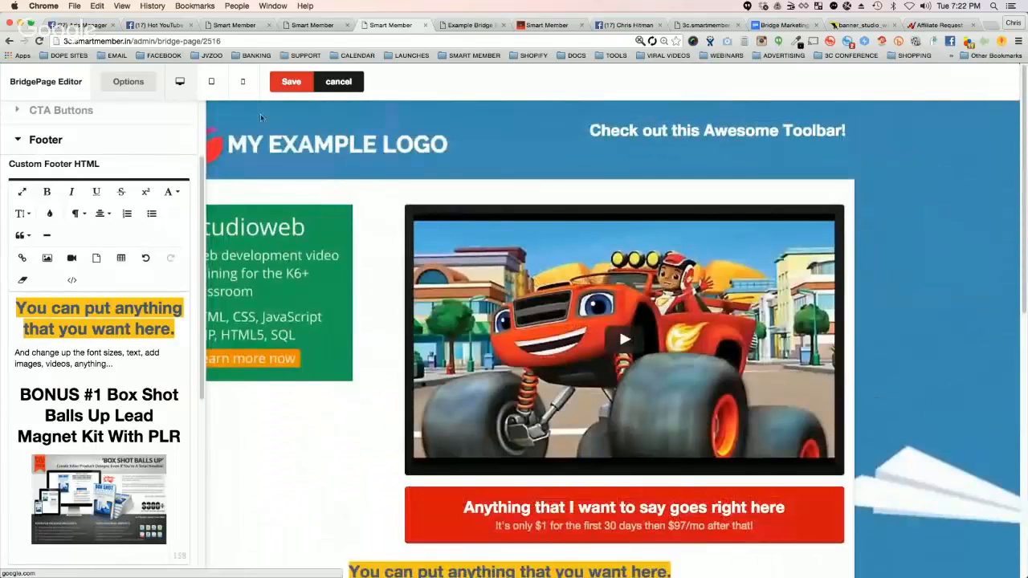
Step: Hide the editor's options sidebar and review the header, advertisement, video and CTA button on the full-width page
left_click(145, 86)
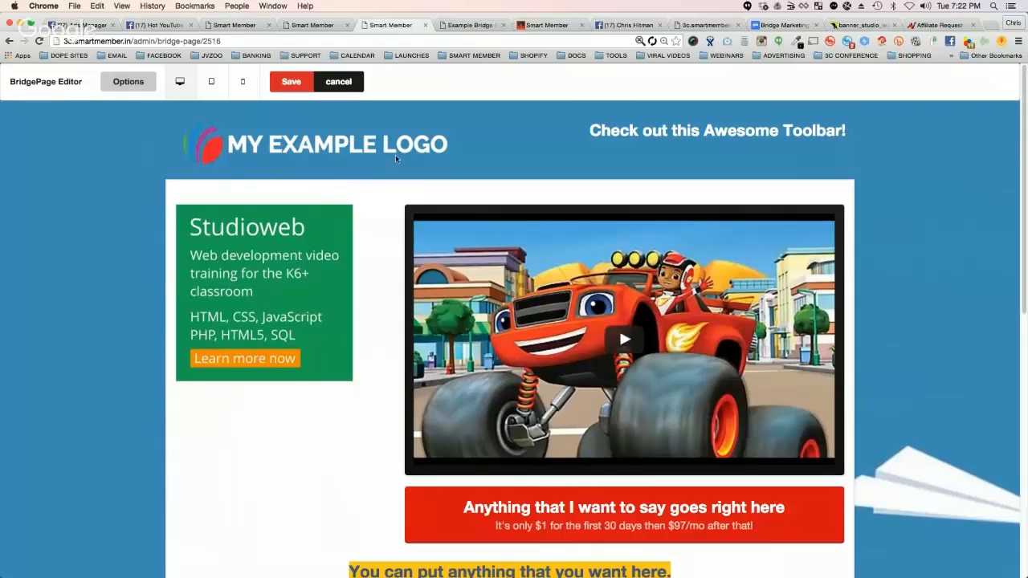
left_click_drag(592, 128, 848, 130)
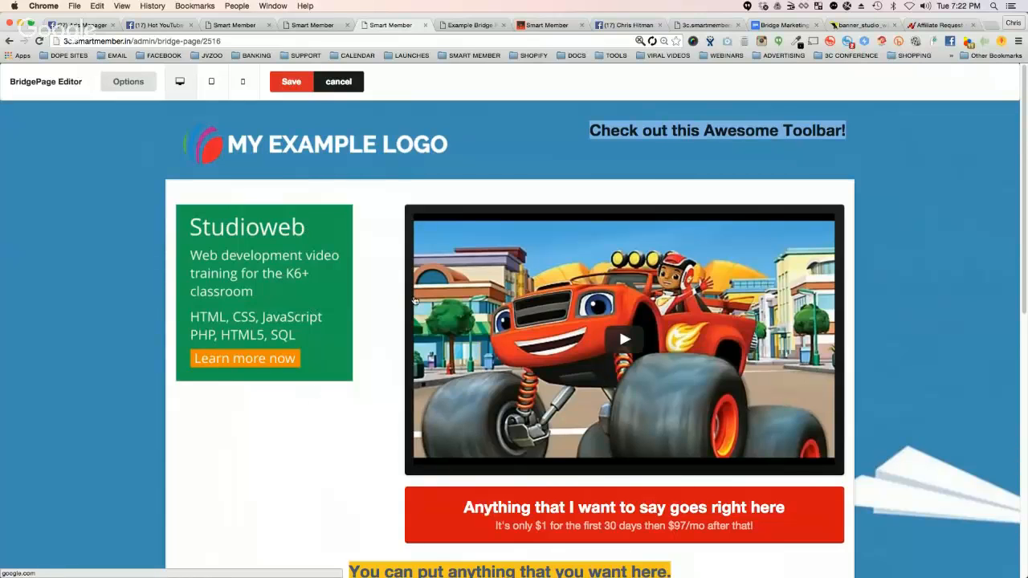
scroll(522, 385, "down", 3)
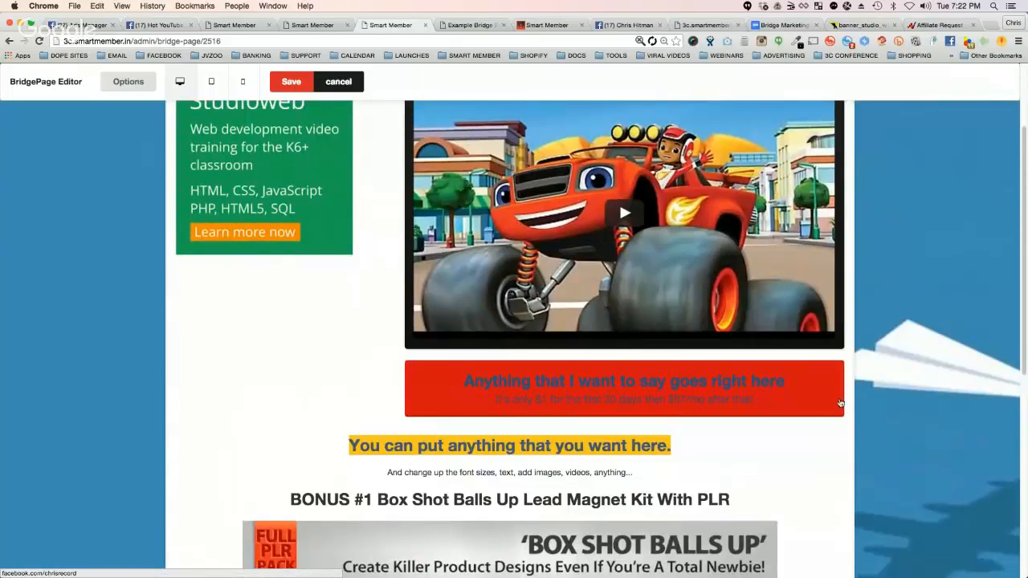
scroll(892, 393, "down", 5)
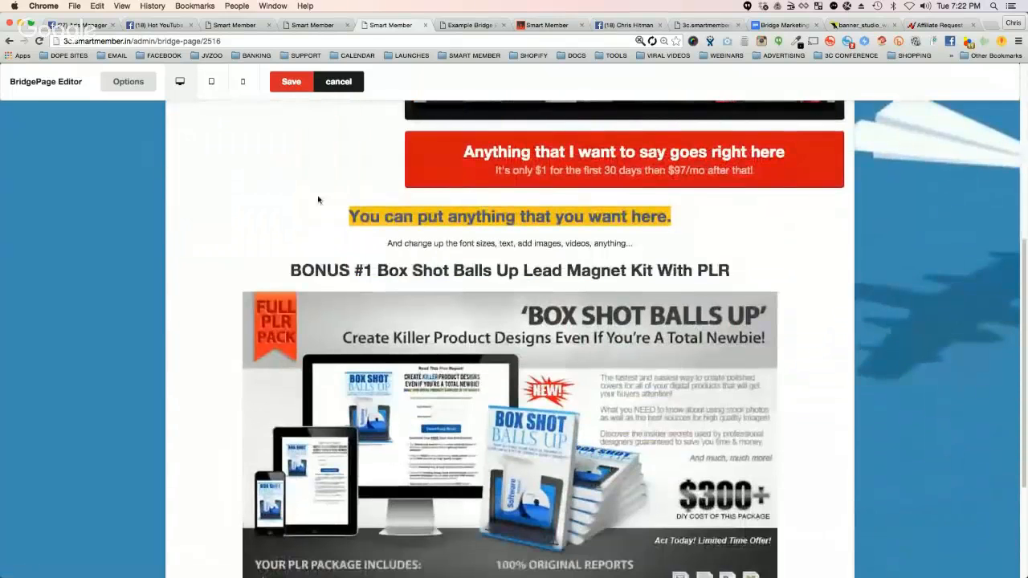
Step: Examine the footer heading, BONUS #1 title and bonus image on the full-width page, and look over the whole layout again
left_click_drag(350, 216, 669, 218)
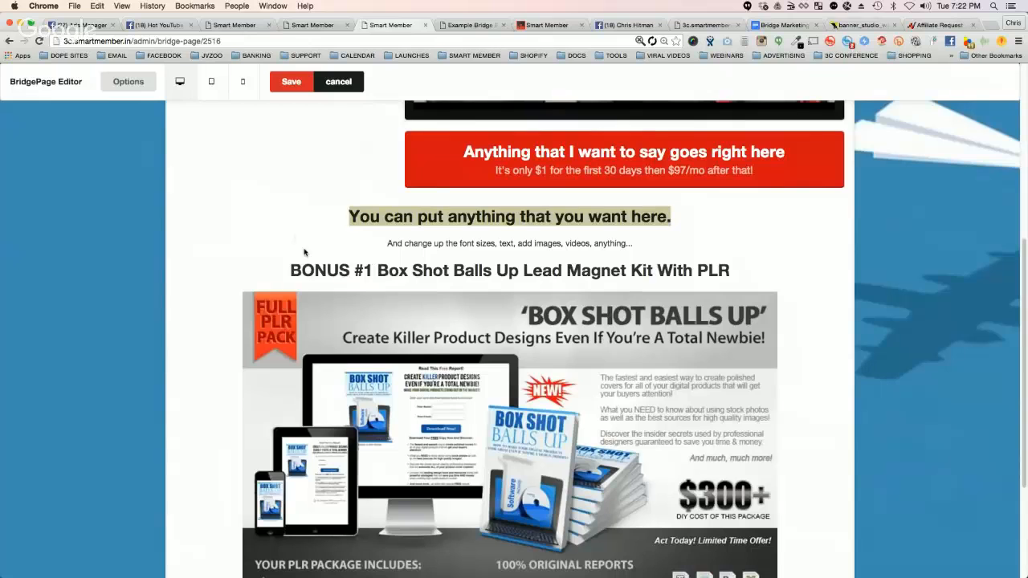
triple_click(349, 269)
scroll(351, 266, "down", 5)
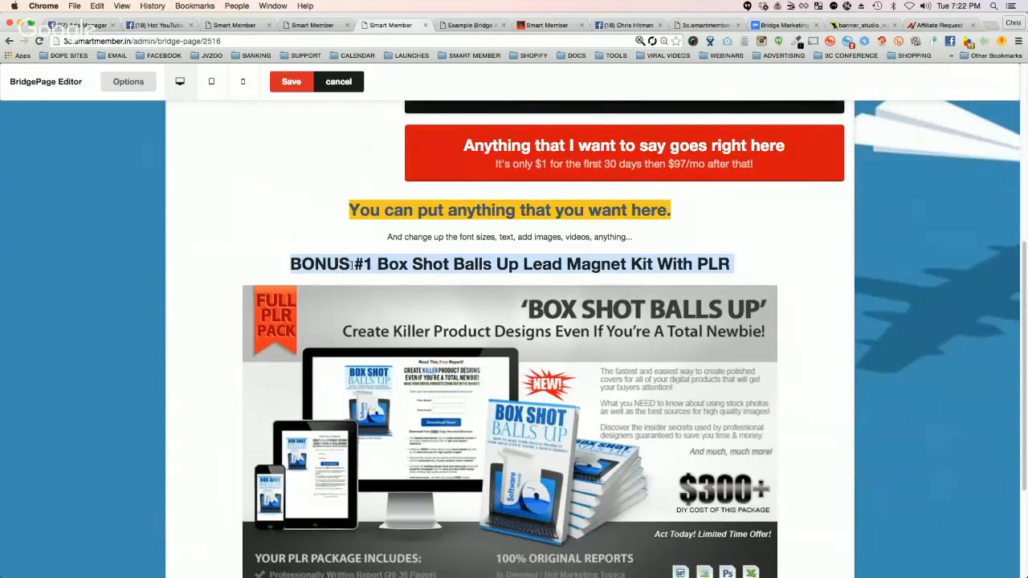
scroll(504, 450, "up", 5)
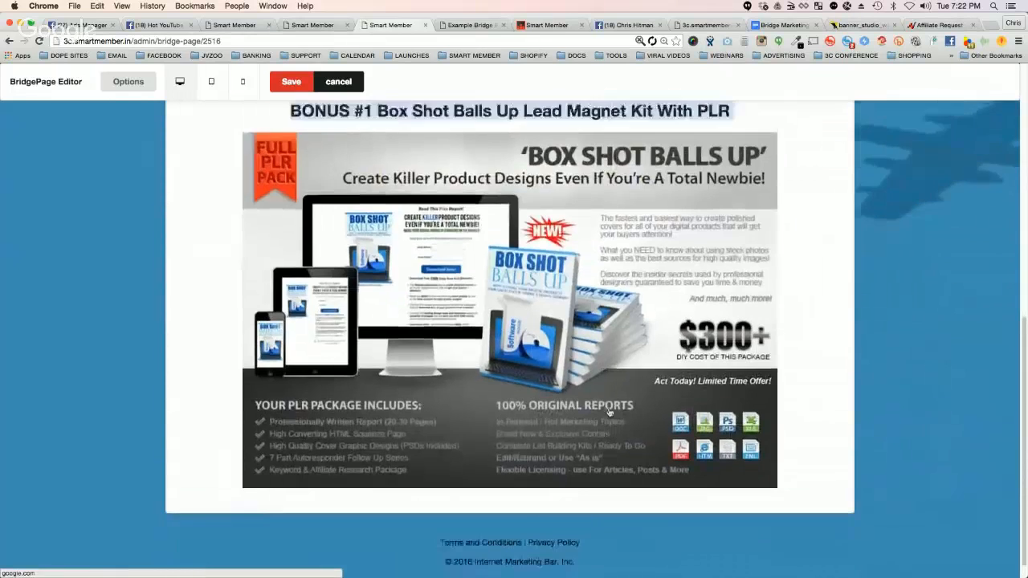
left_click(436, 287)
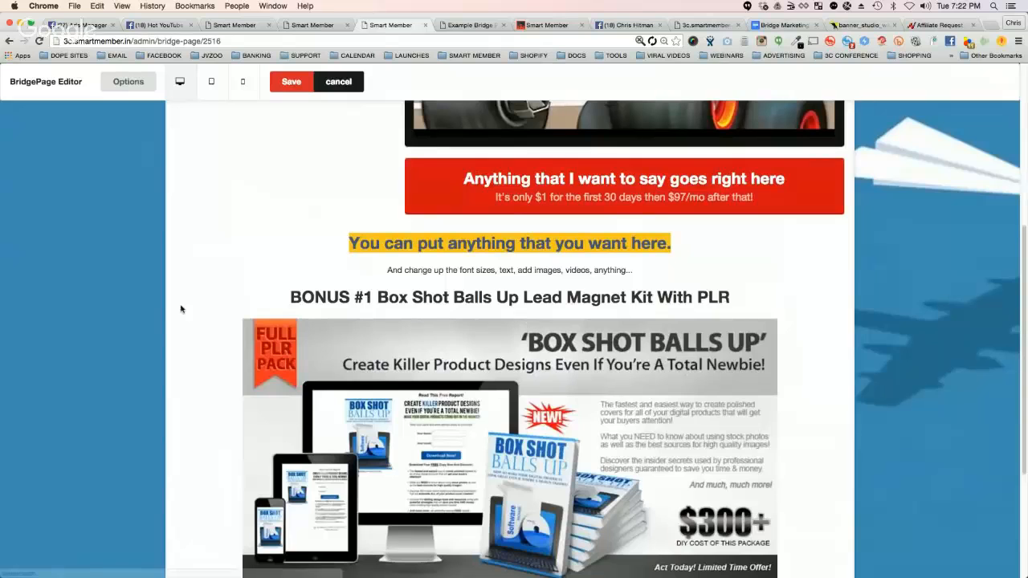
scroll(156, 279, "up", 8)
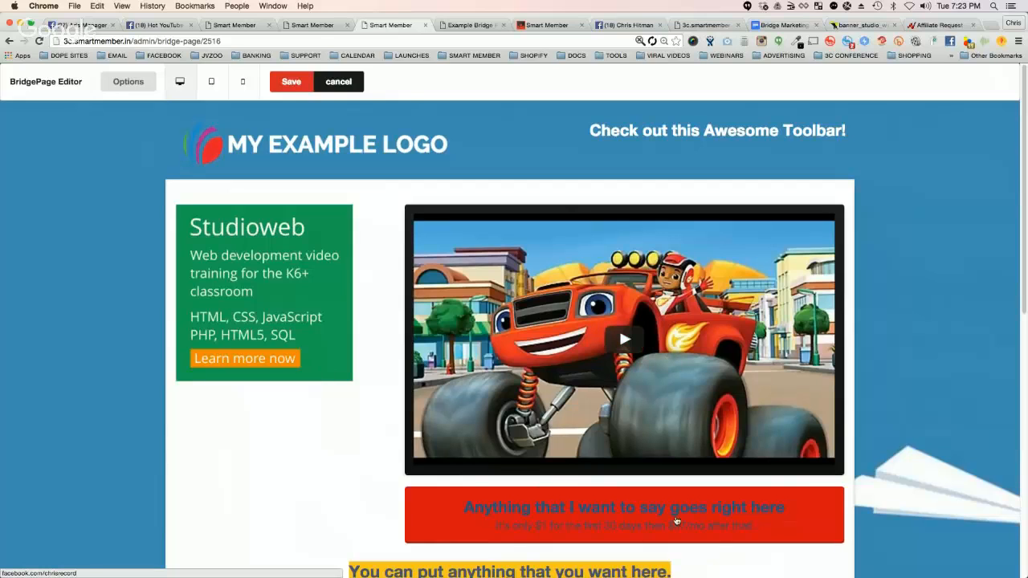
scroll(745, 517, "down", 3)
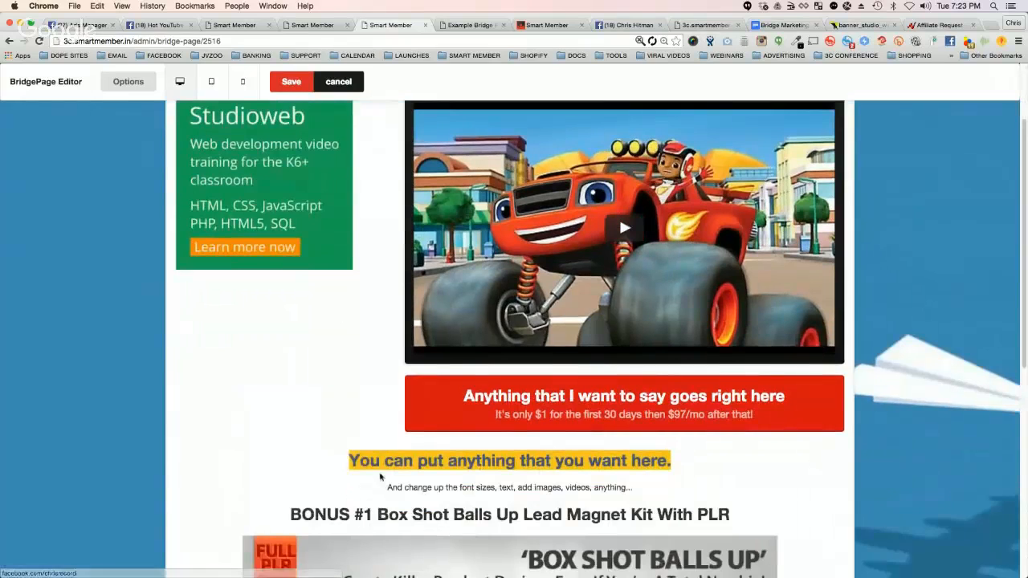
scroll(665, 493, "down", 5)
scroll(665, 493, "up", 8)
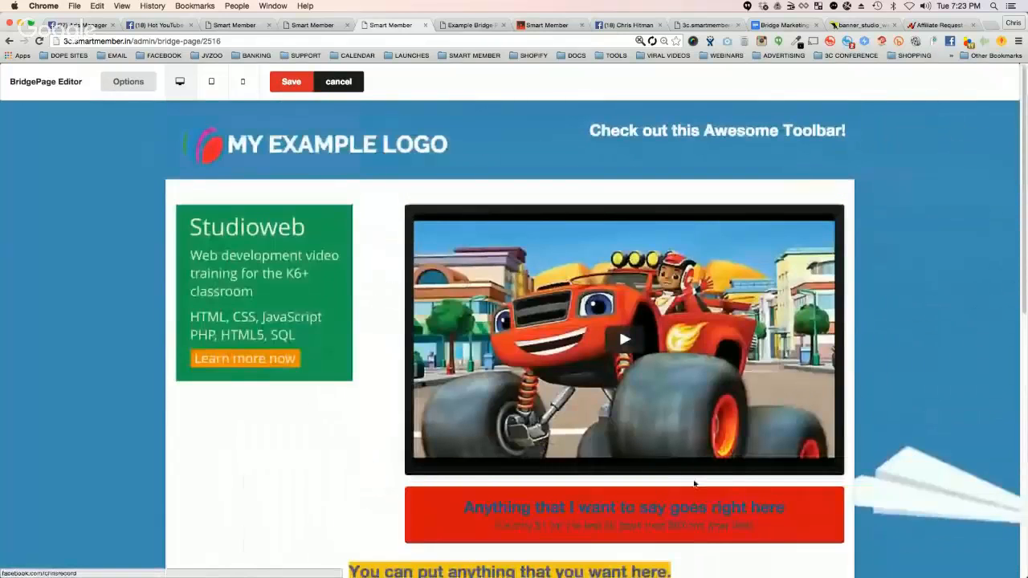
Step: Open AliExpress in a new browser tab and search all categories for "survival"
left_click(989, 26)
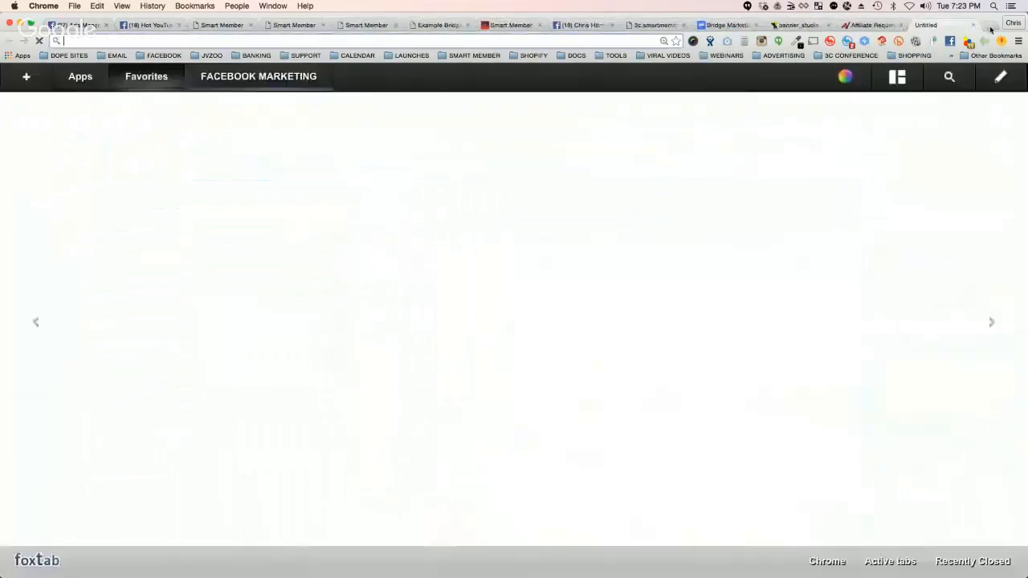
type("aliexpress.com")
key("Return")
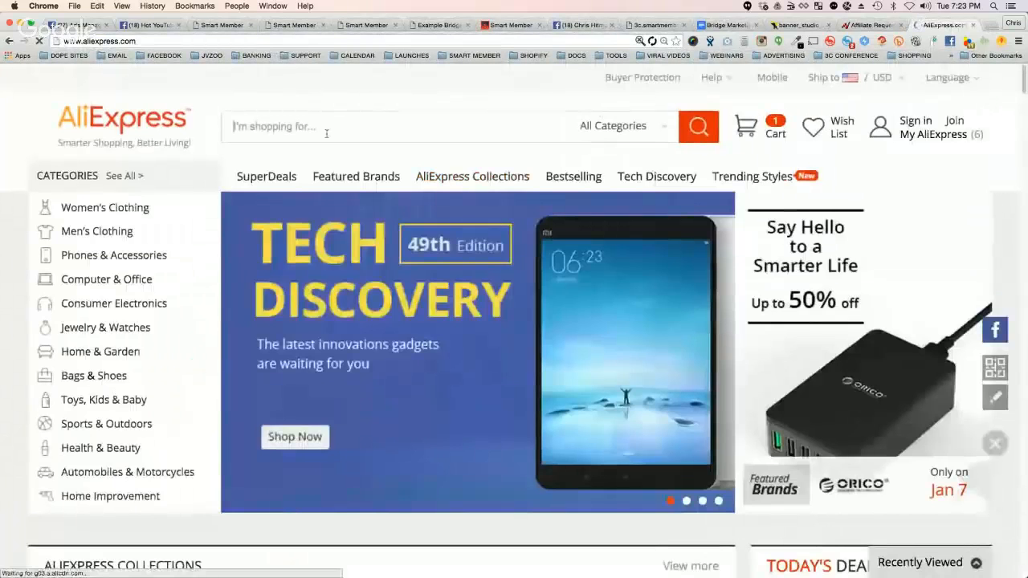
left_click(324, 132)
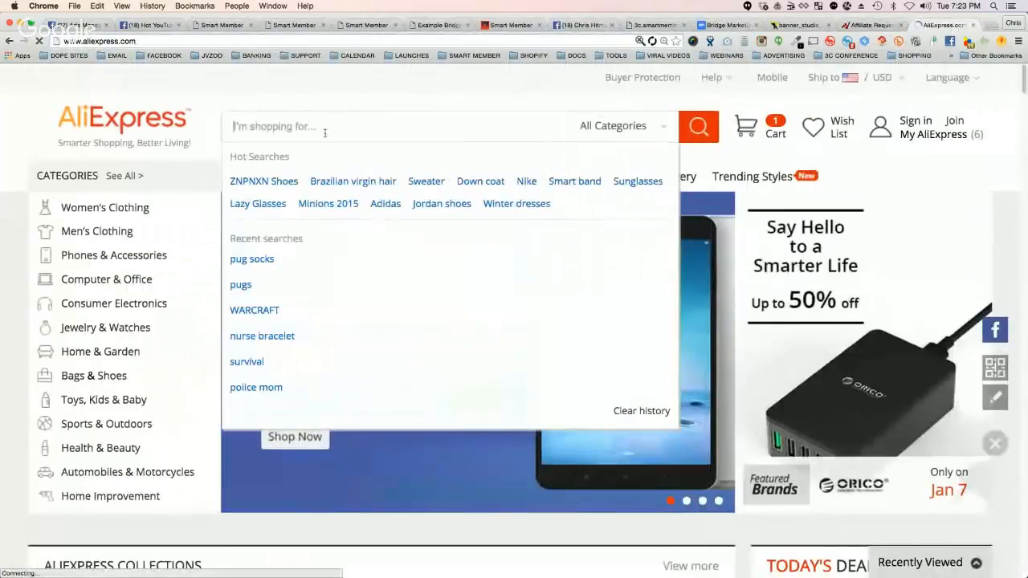
type("survival")
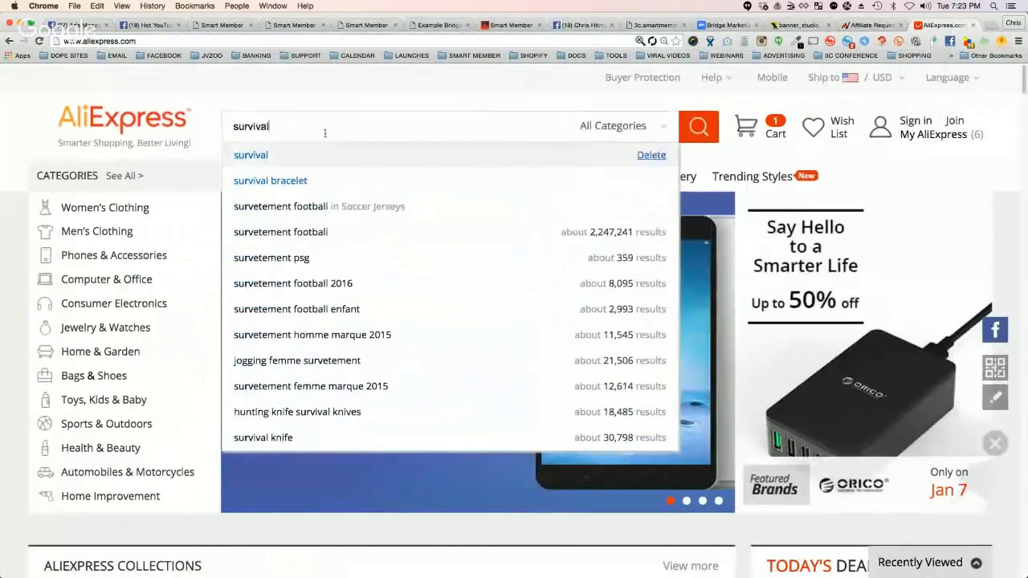
key("Return")
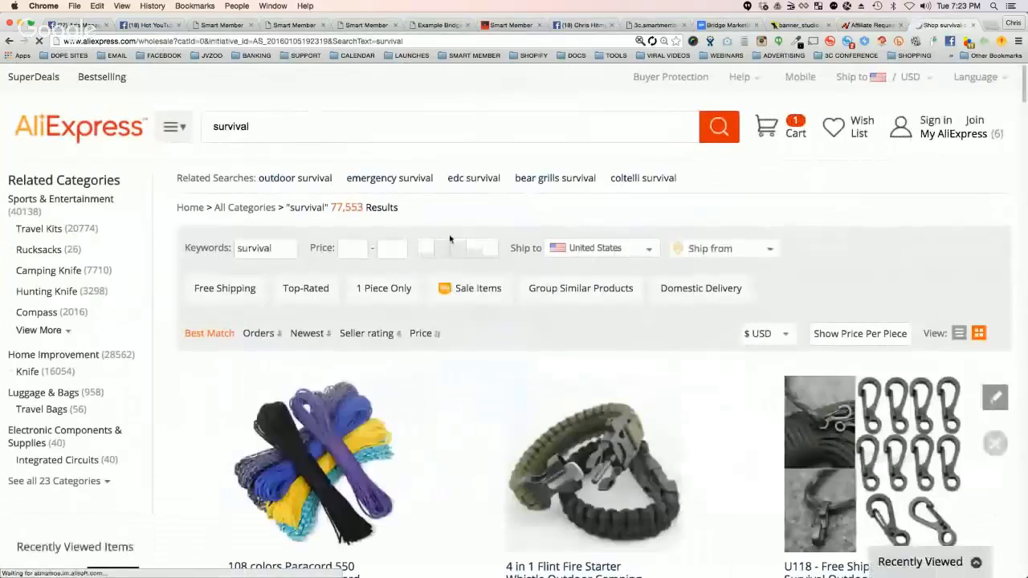
Step: Check the product page of the 4 in 1 Flint Fire Starter paracord bracelet and browse the survival results again
scroll(436, 286, "down", 3)
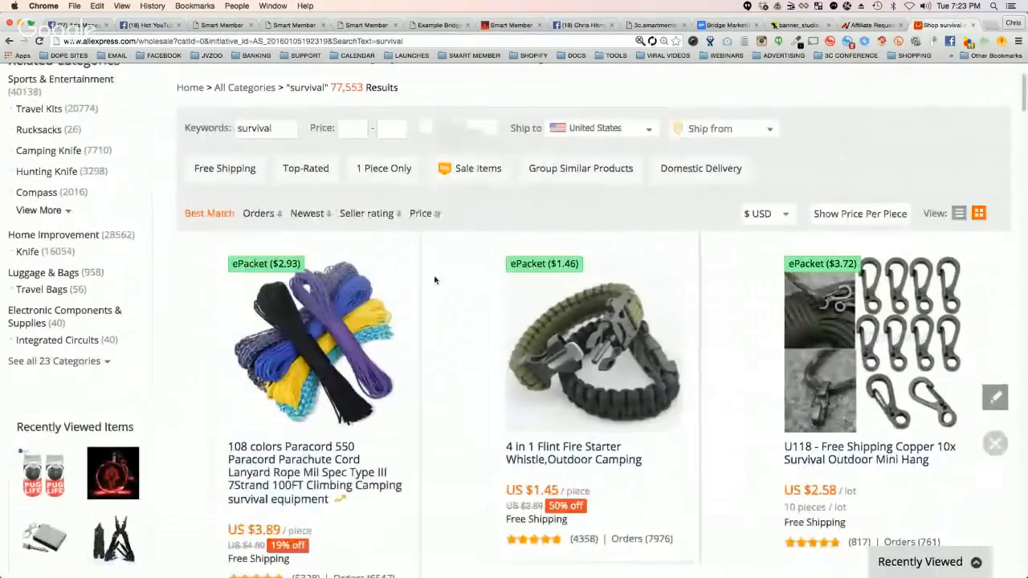
scroll(430, 275, "down", 2)
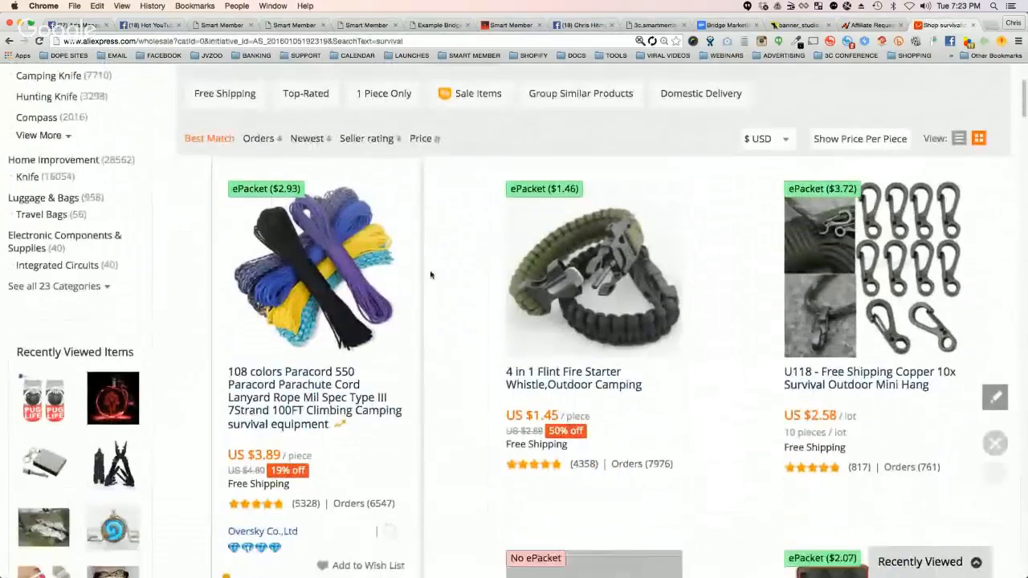
left_click(583, 299)
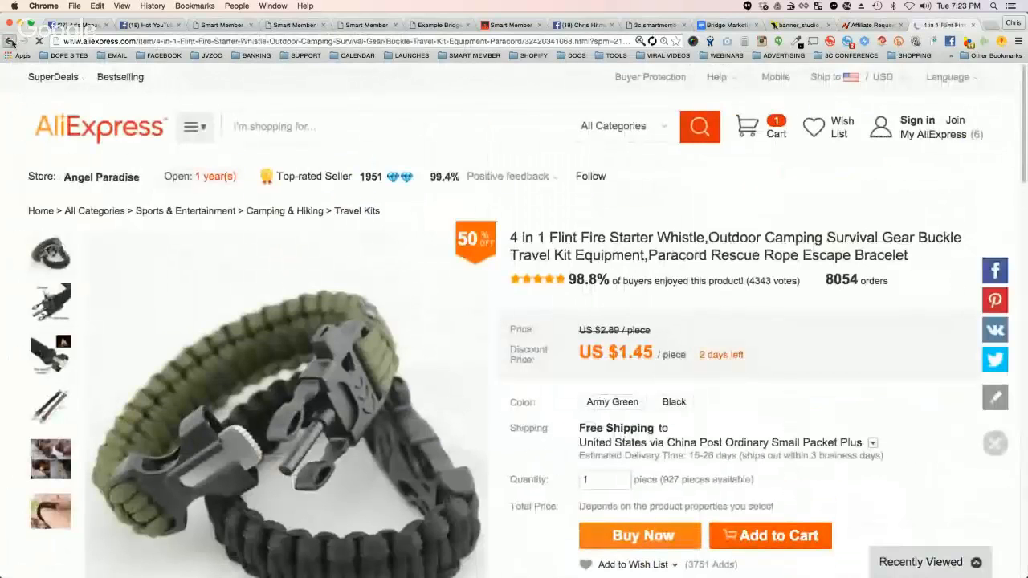
left_click(12, 41)
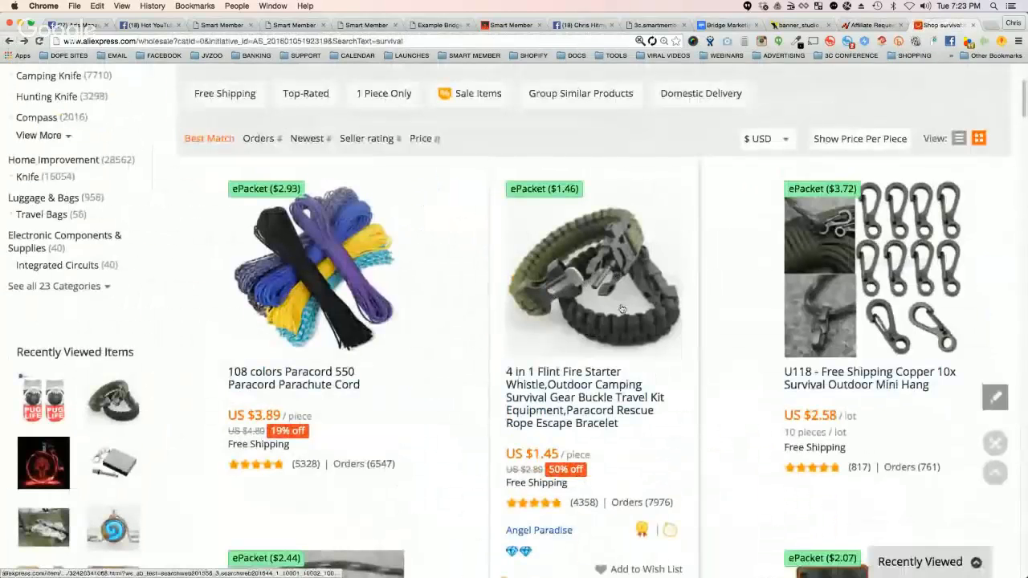
scroll(619, 301, "up", 5)
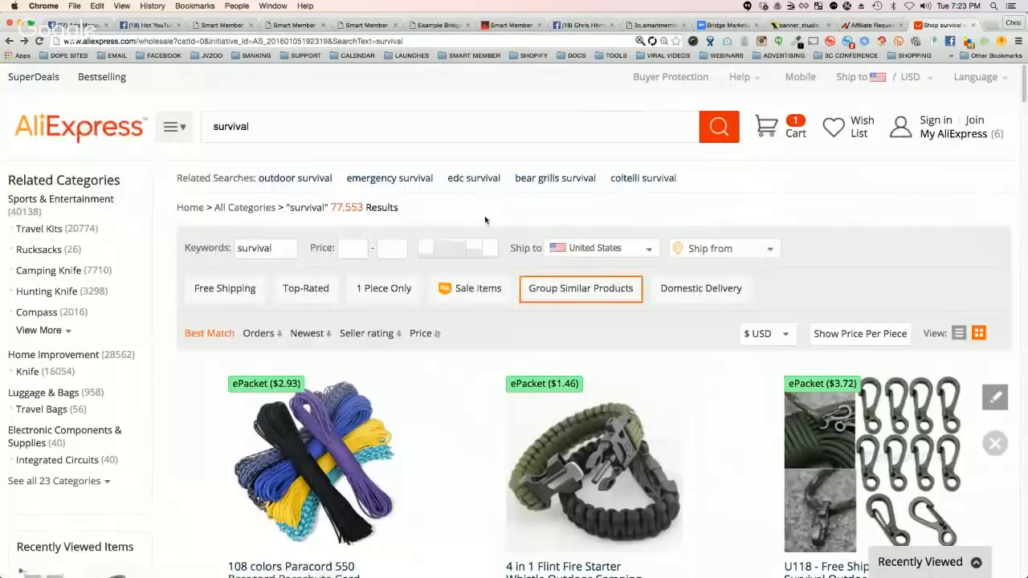
scroll(485, 221, "down", 2)
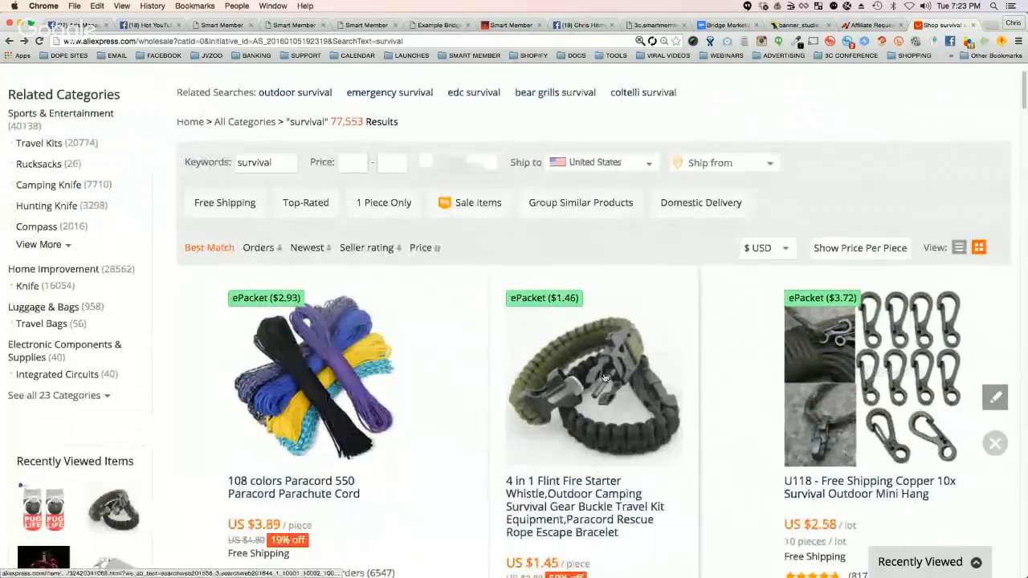
scroll(598, 376, "down", 1)
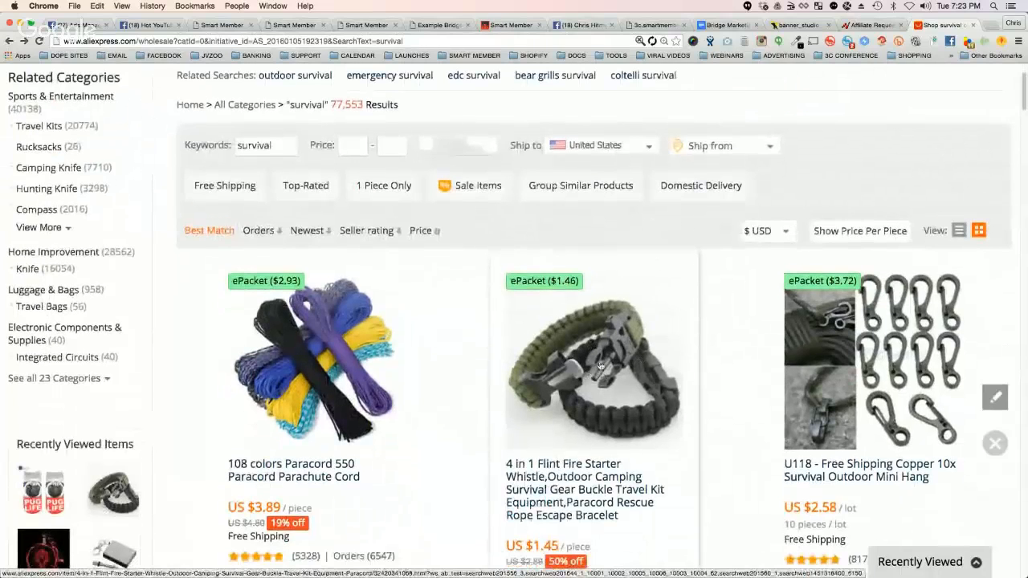
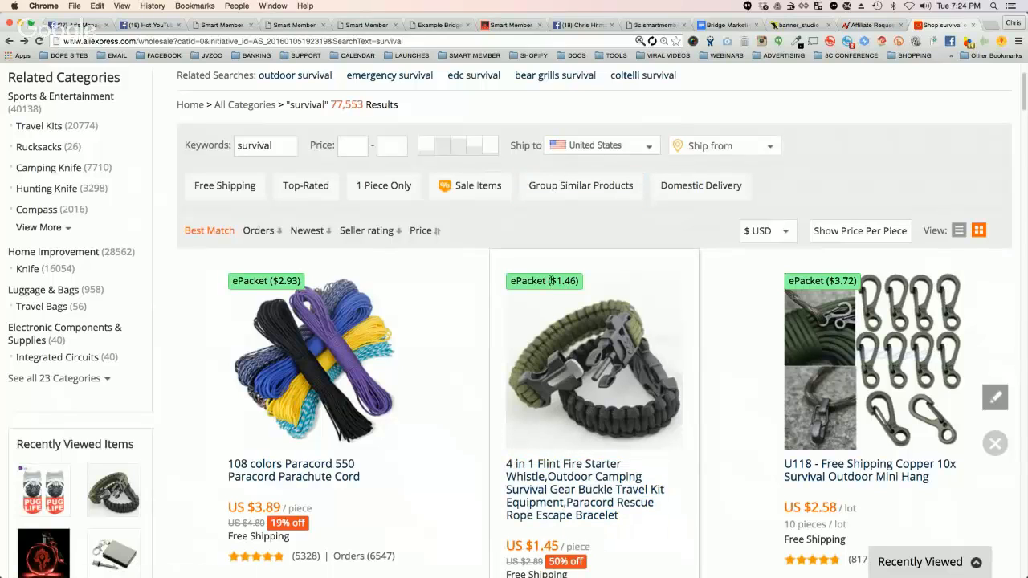
Step: Examine the ePacket shipping price and item price of the 4 in 1 Flint Fire Starter bracelet in the survival results
left_click_drag(549, 280, 580, 281)
scroll(566, 385, "down", 2)
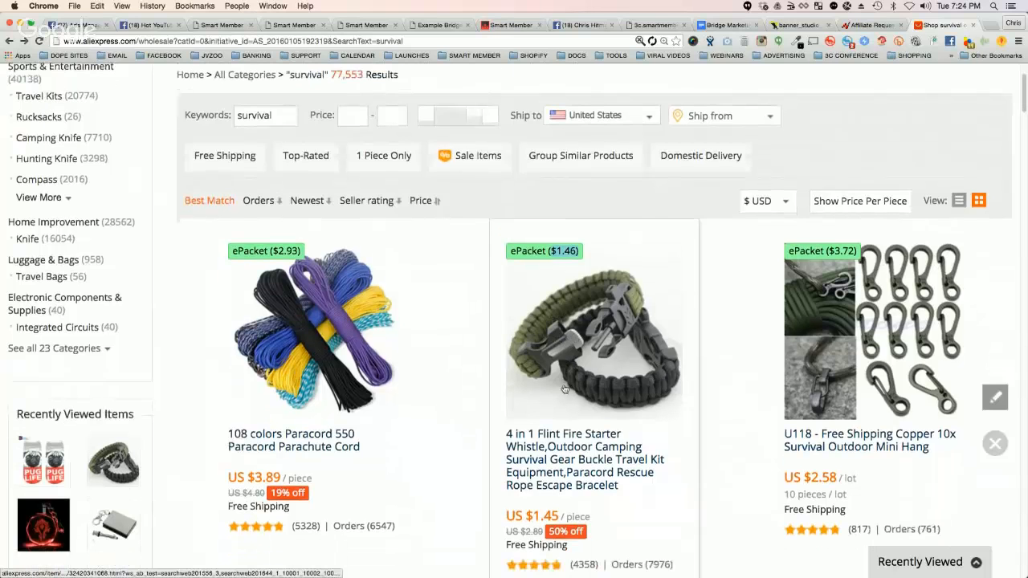
scroll(567, 386, "down", 2)
scroll(578, 321, "up", 3)
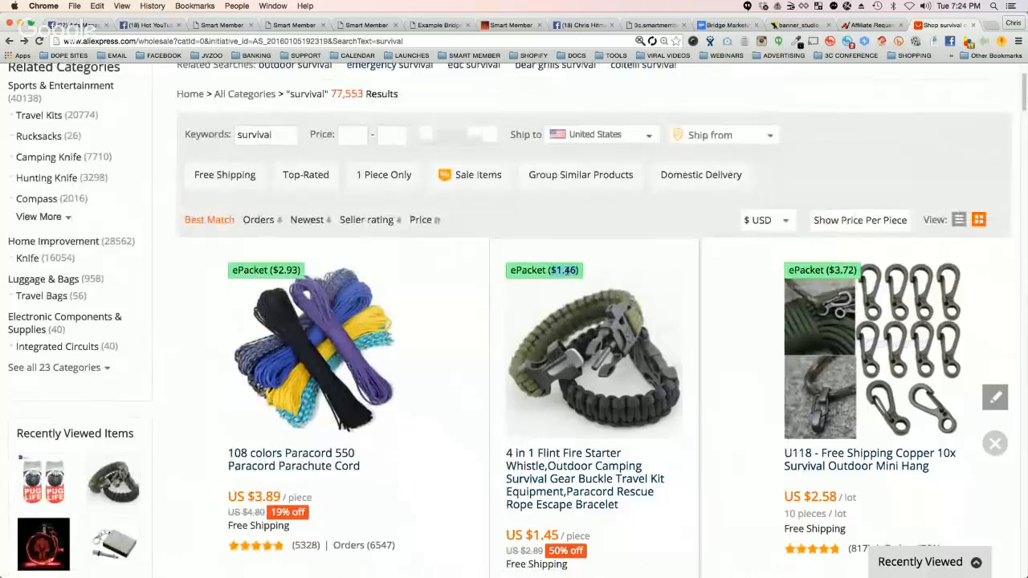
scroll(594, 393, "down", 1)
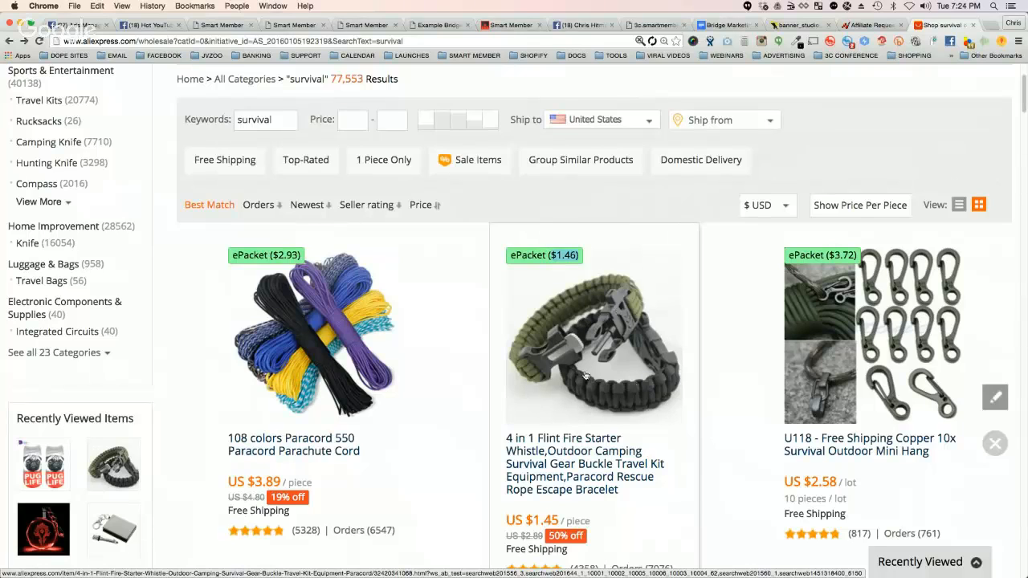
Step: Open the 4 in 1 Flint Fire Starter bracelet's product page and view its gallery images of the whistle, scraper, dimensions and fire lighting
left_click(596, 322)
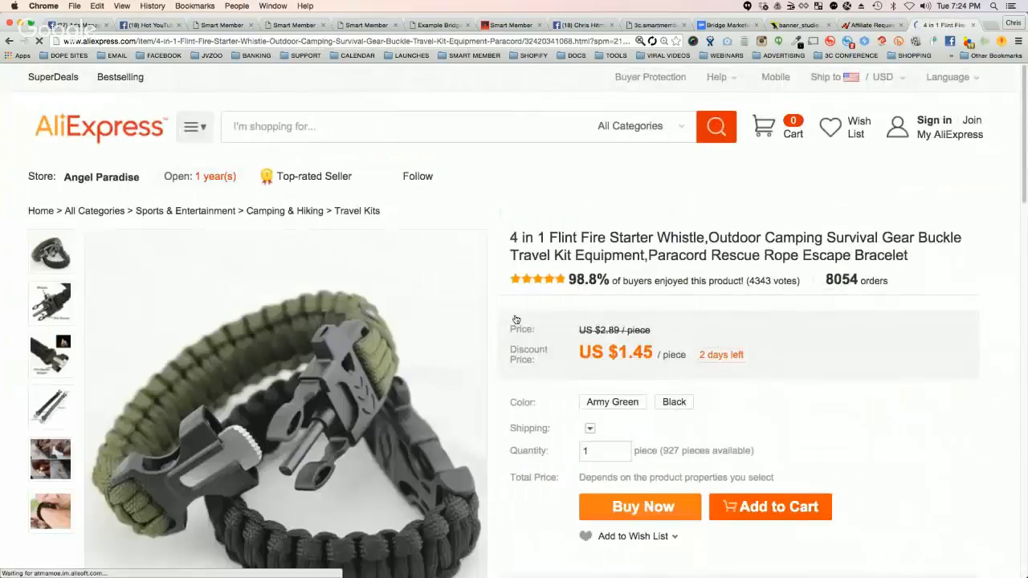
mouse_move(54, 463)
scroll(62, 450, "down", 1)
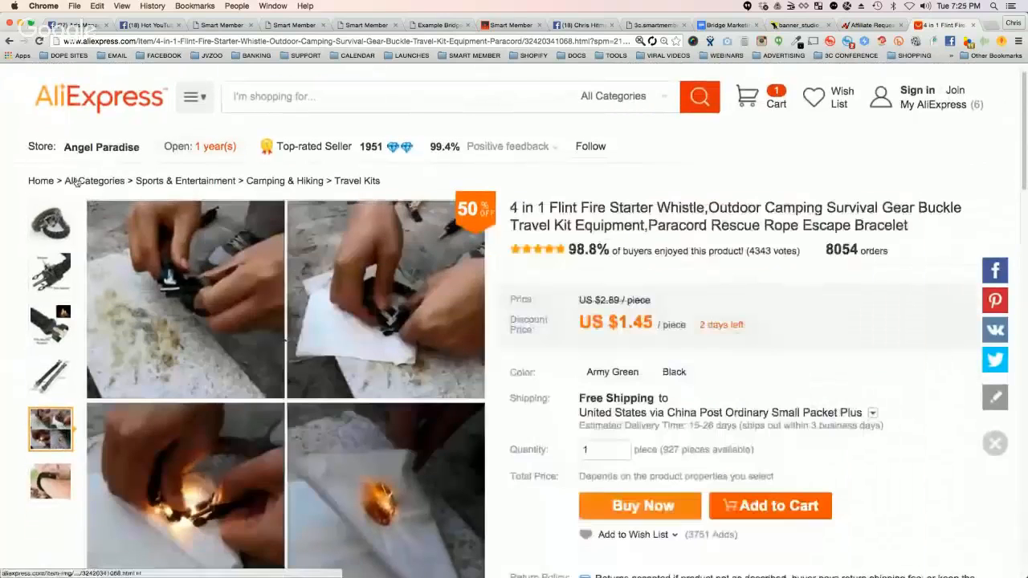
mouse_move(46, 219)
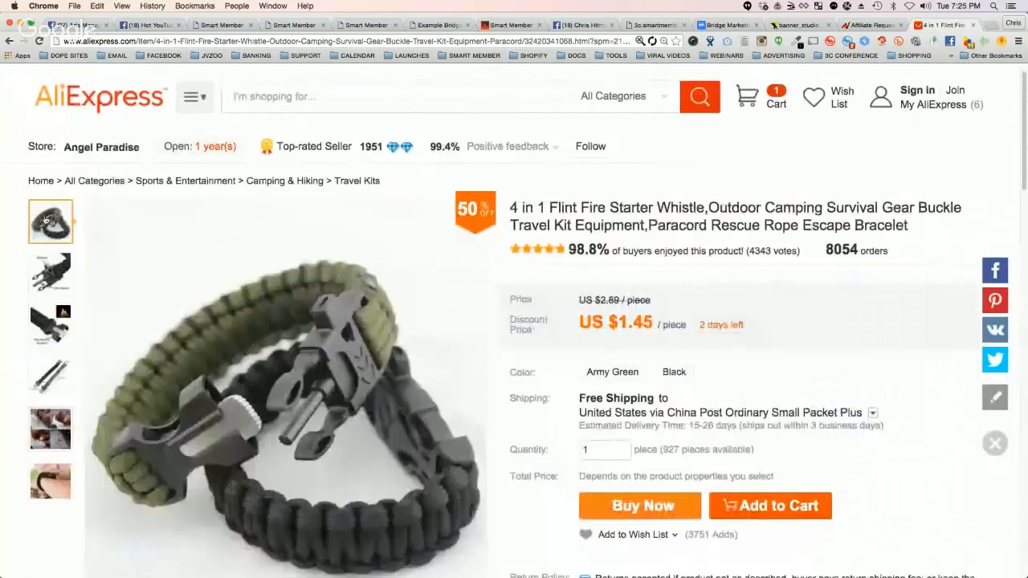
scroll(45, 220, "down", 1)
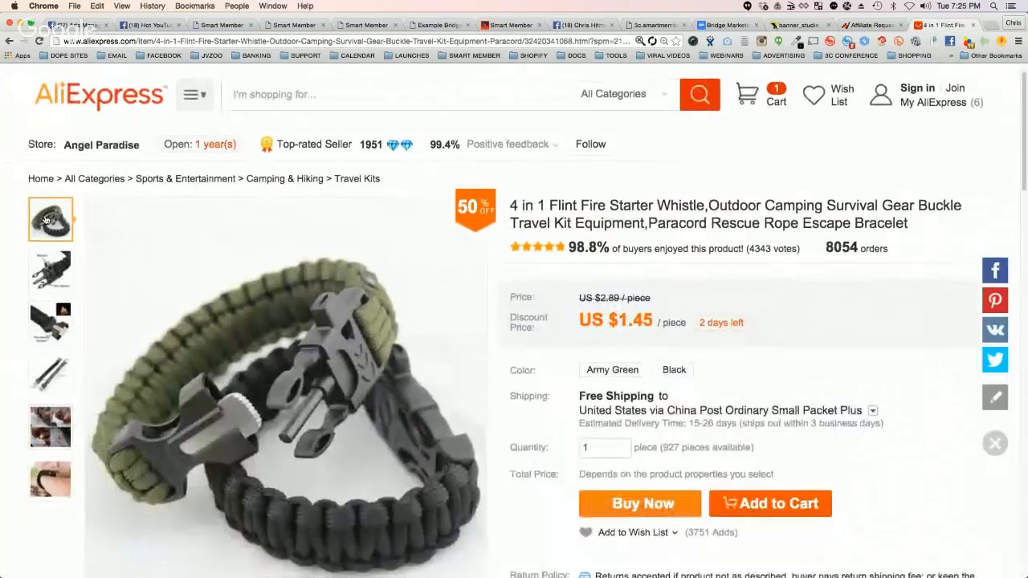
mouse_move(46, 269)
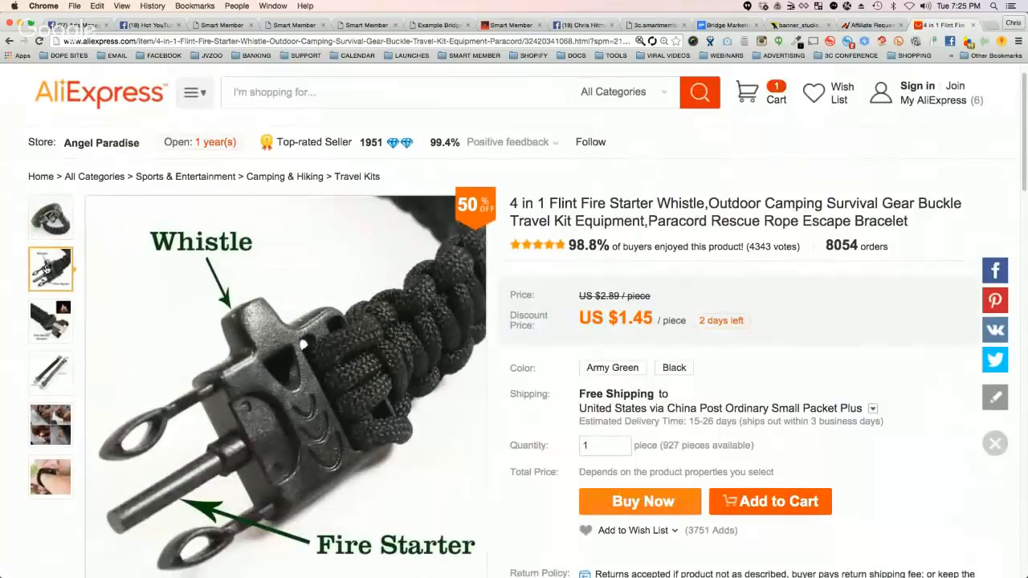
mouse_move(49, 318)
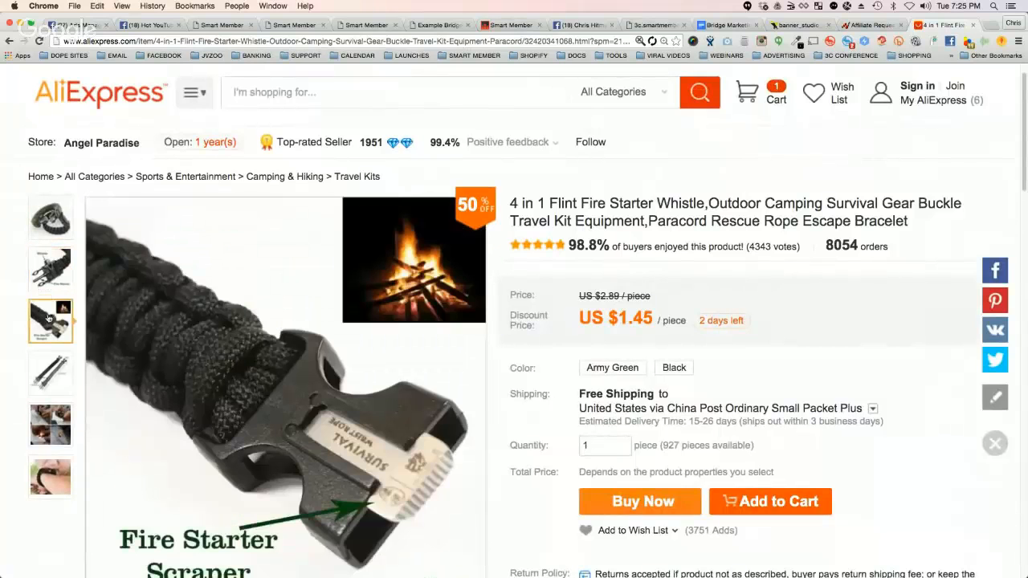
scroll(49, 319, "down", 1)
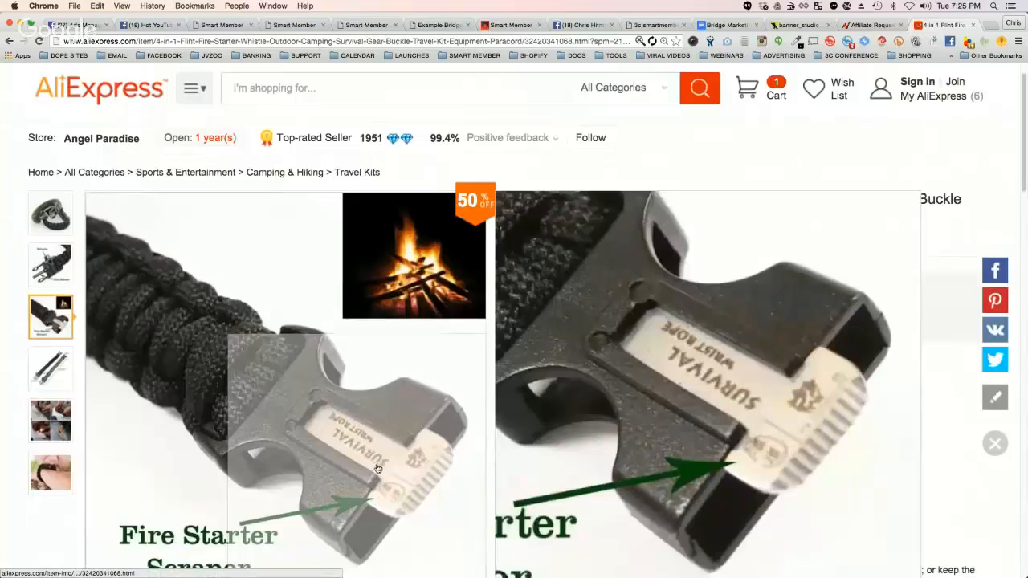
scroll(53, 369, "down", 3)
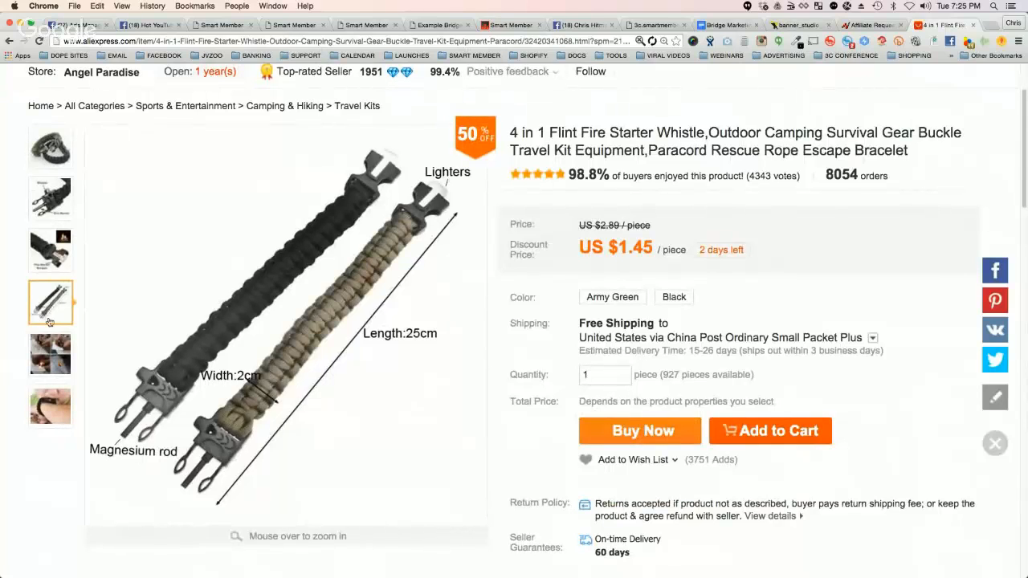
mouse_move(51, 351)
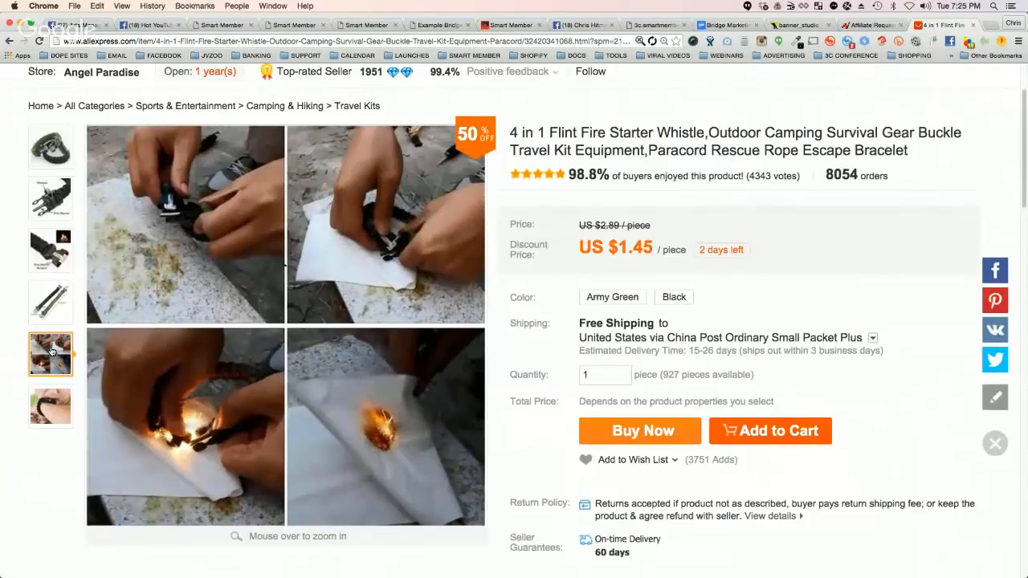
mouse_move(52, 411)
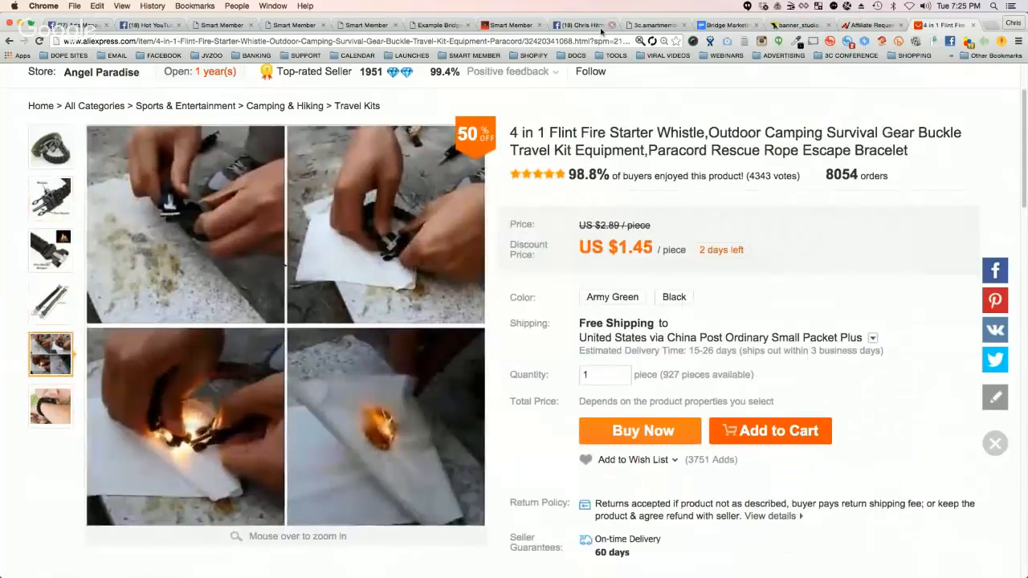
Step: Switch to the example bridge page and highlight the header text "Check out this Awesome Toolbar!"
left_click(440, 25)
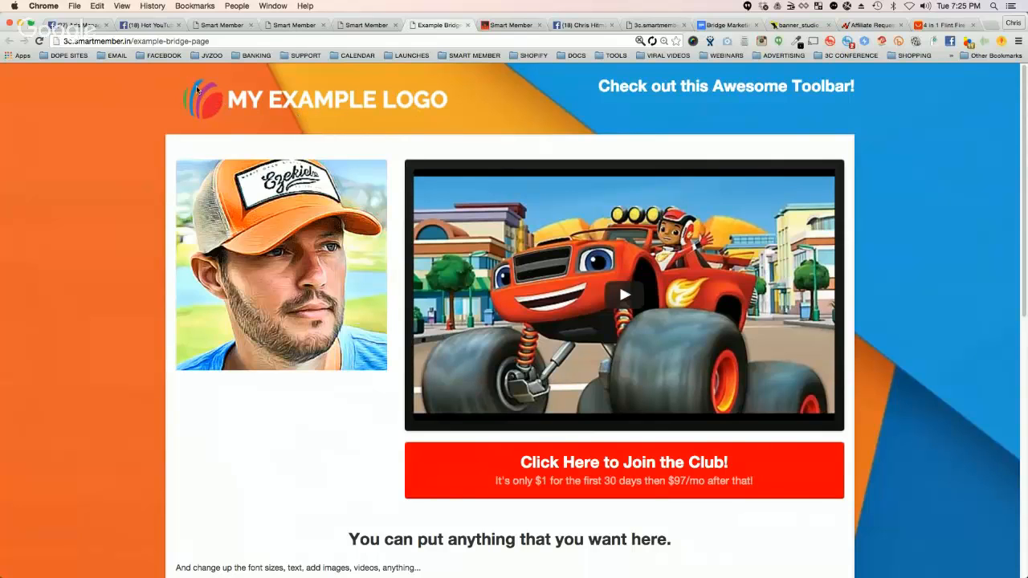
left_click_drag(596, 87, 858, 86)
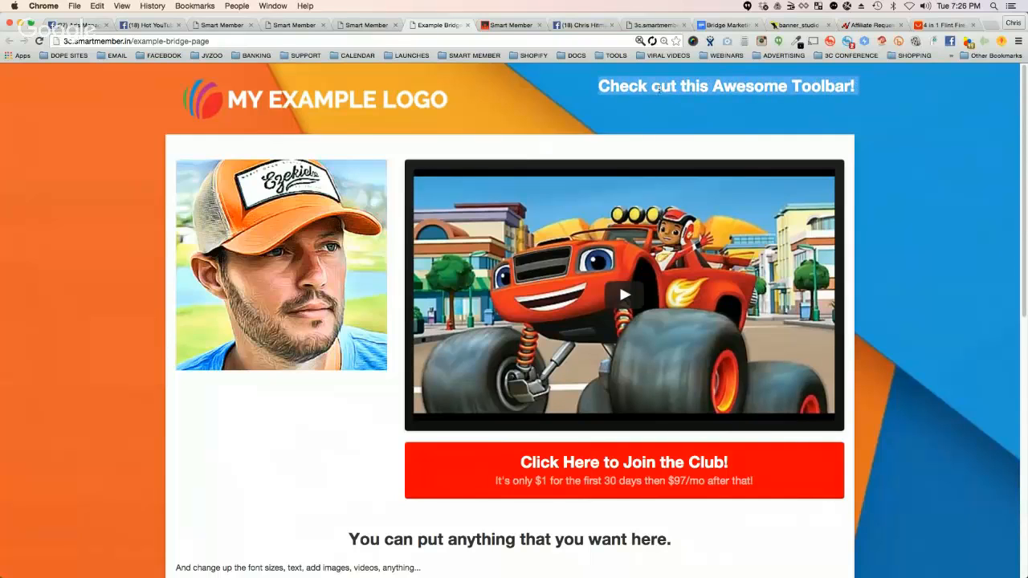
triple_click(729, 88)
triple_click(756, 87)
Step: Review the bridge page's CTA button, footer heading and BONUS #1 section, and return to the header
scroll(893, 303, "down", 1)
scroll(897, 316, "down", 5)
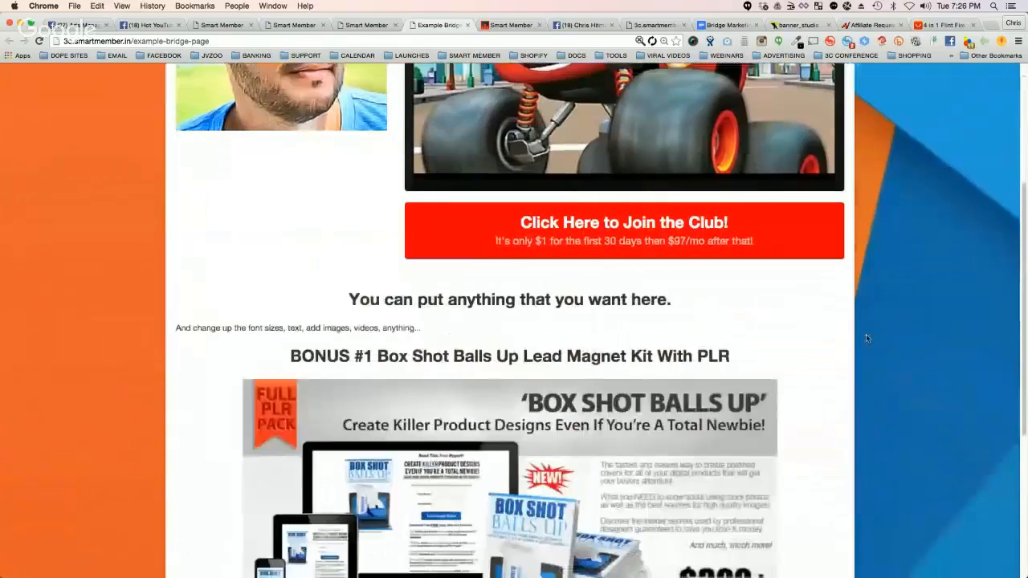
scroll(526, 338, "down", 1)
scroll(526, 338, "down", 3)
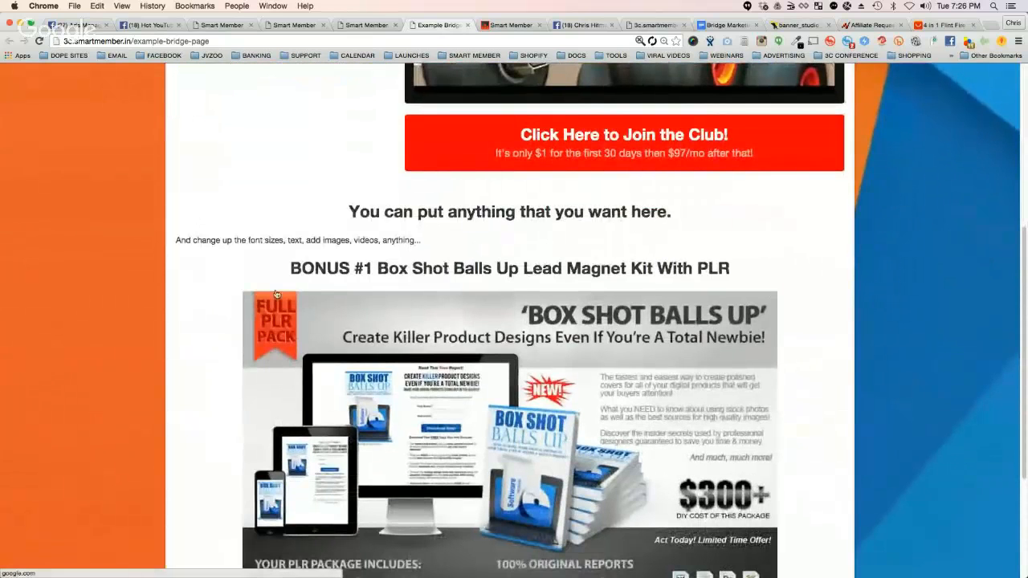
scroll(658, 360, "down", 3)
scroll(657, 359, "up", 4)
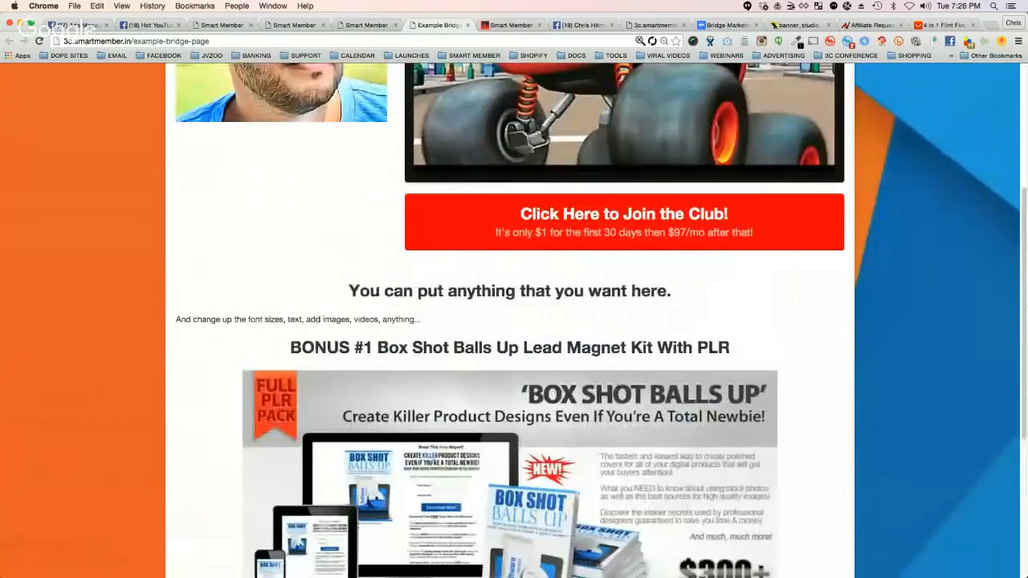
scroll(396, 338, "up", 5)
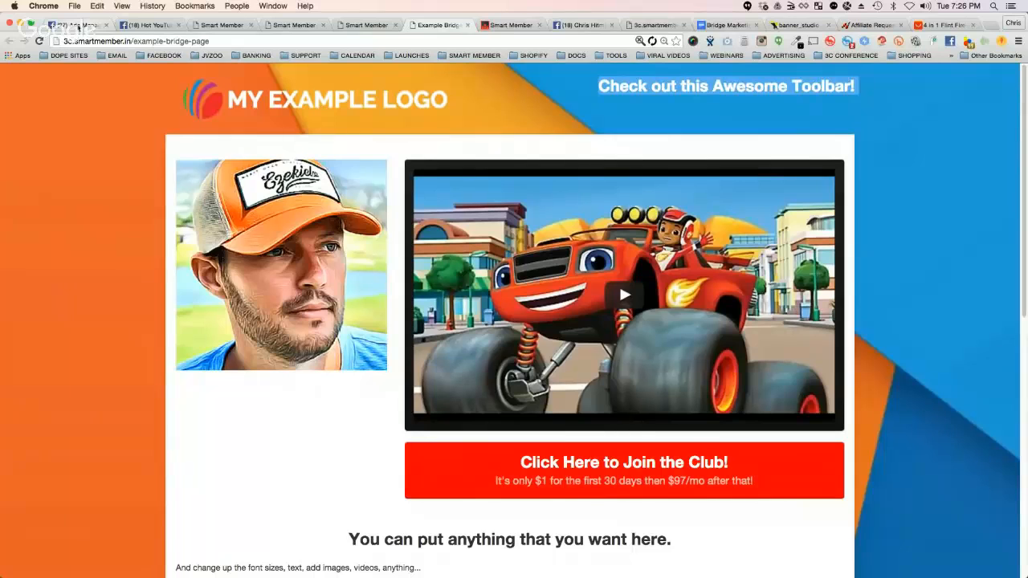
Step: In Facebook's ad creation page, choose the Boost your posts objective for the 365 Life Hacks page and continue to the audience settings
left_click(76, 25)
left_click(453, 252)
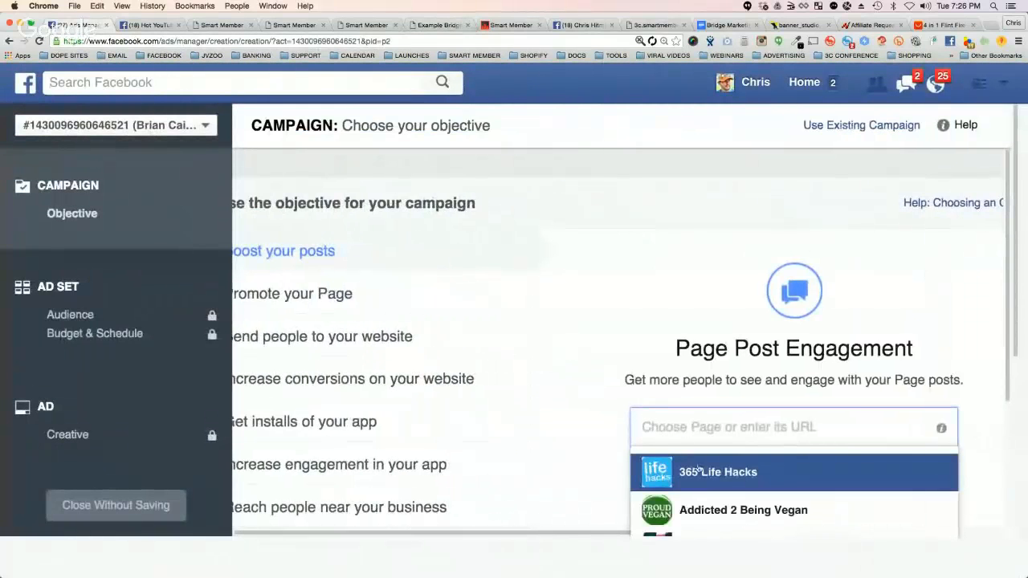
left_click(689, 466)
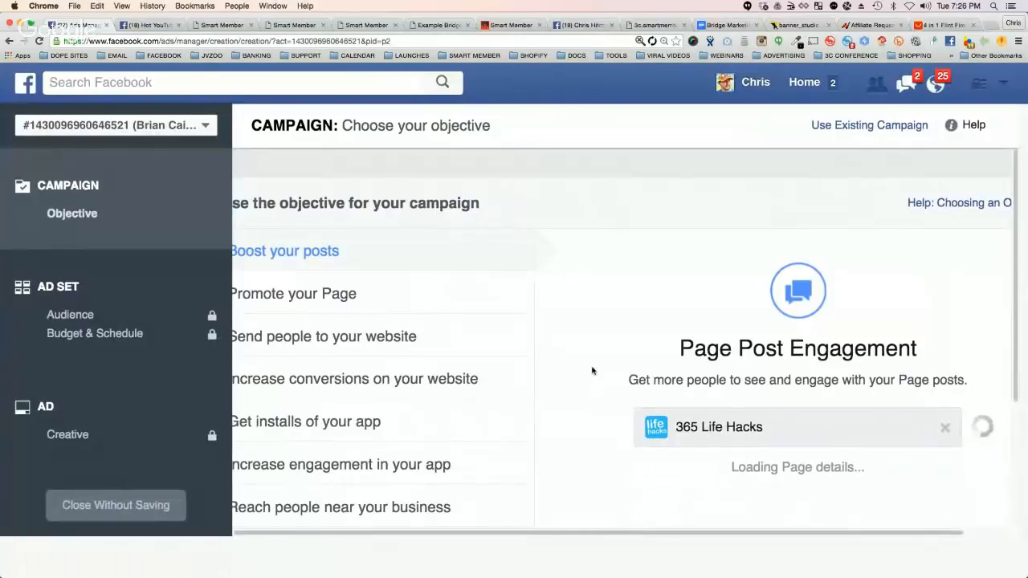
scroll(592, 378, "down", 3)
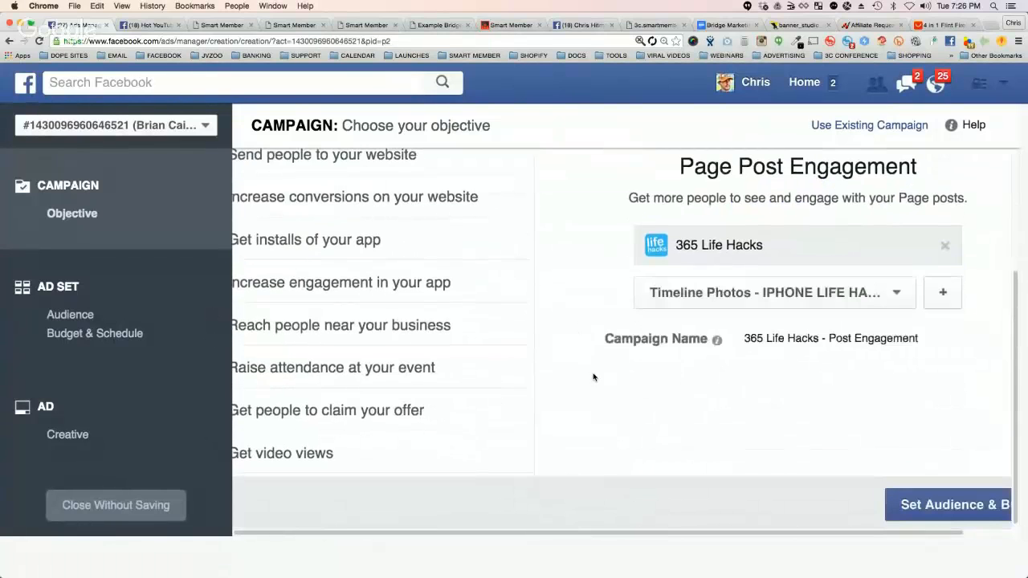
left_click(924, 513)
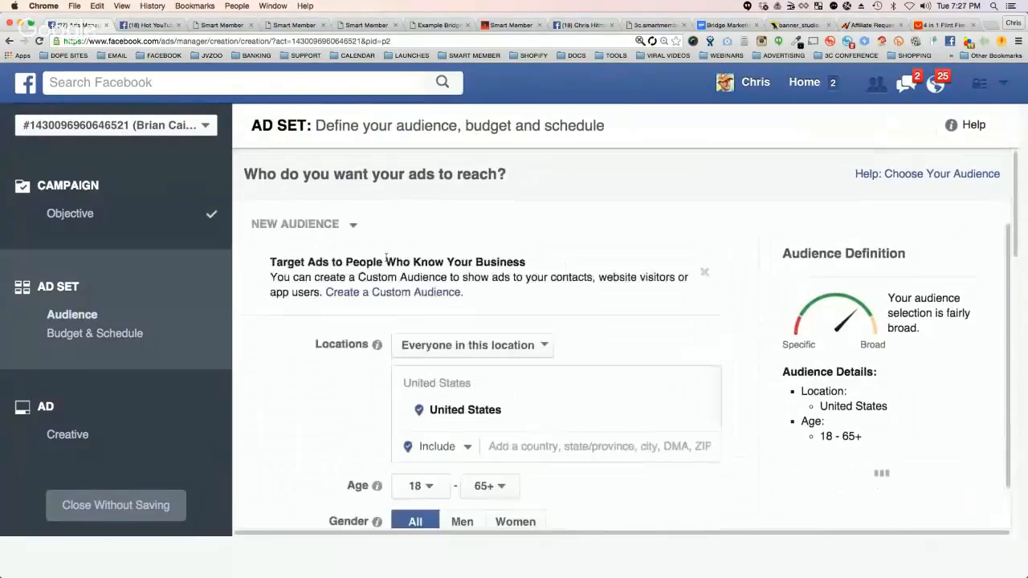
Step: Remove the Beauty, Shopping and fashion, and Online shopping interests from the ad set's detailed targeting
scroll(289, 360, "down", 3)
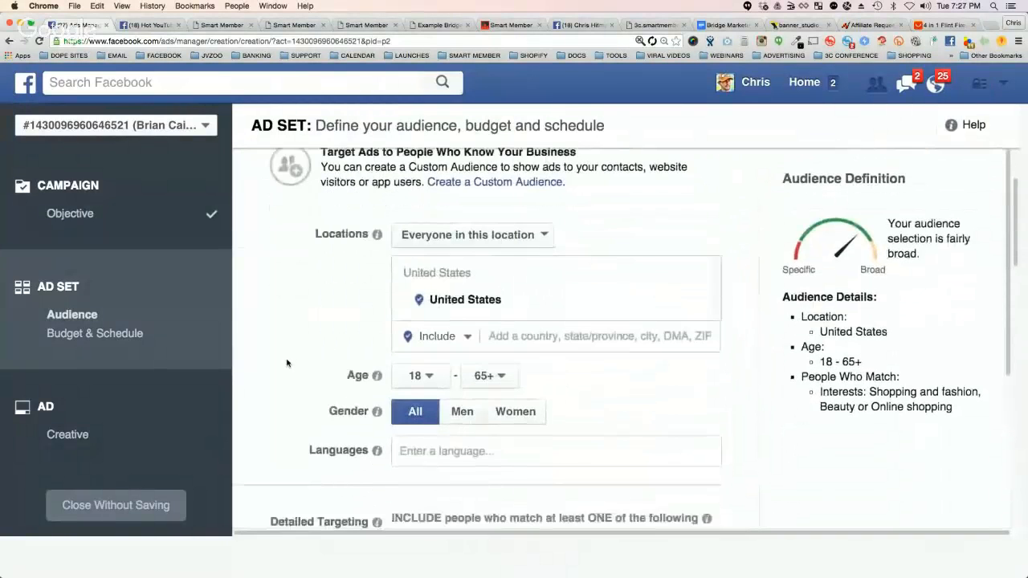
scroll(297, 363, "down", 1)
scroll(310, 362, "down", 4)
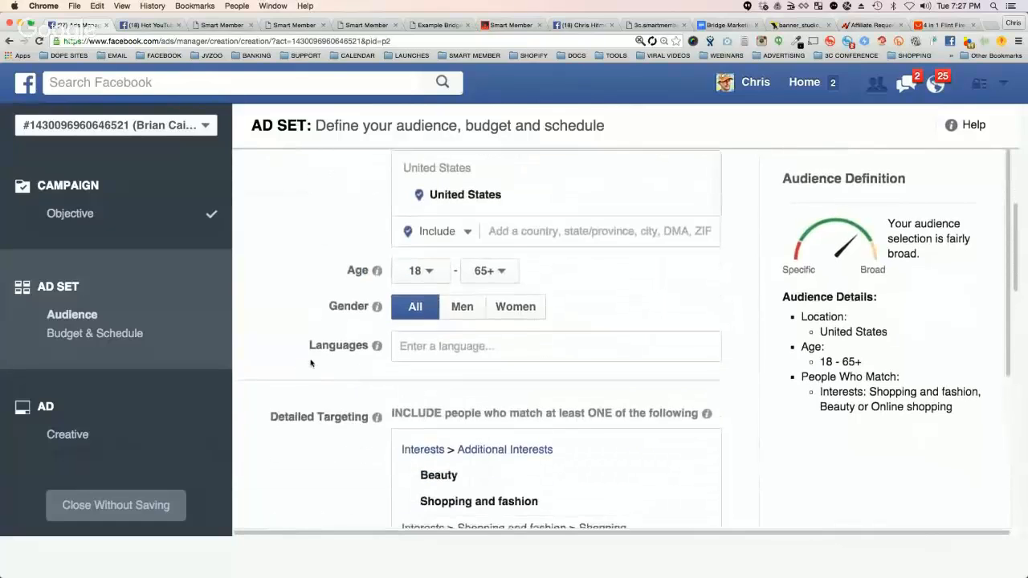
left_click(700, 361)
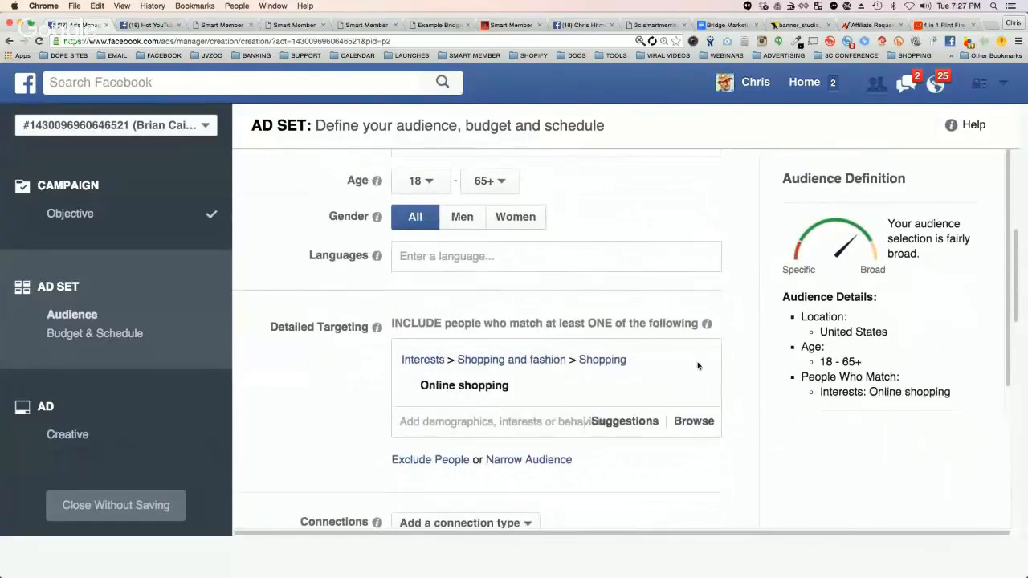
left_click(699, 362)
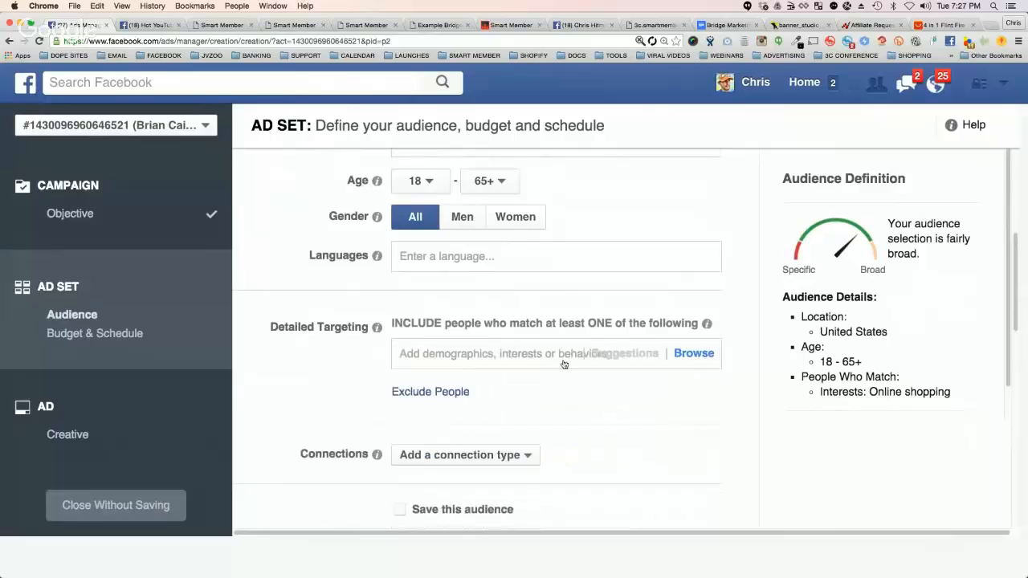
Step: Search detailed targeting for "walking dead tv" and add the interest The Walking Dead (TV series)
left_click(448, 353)
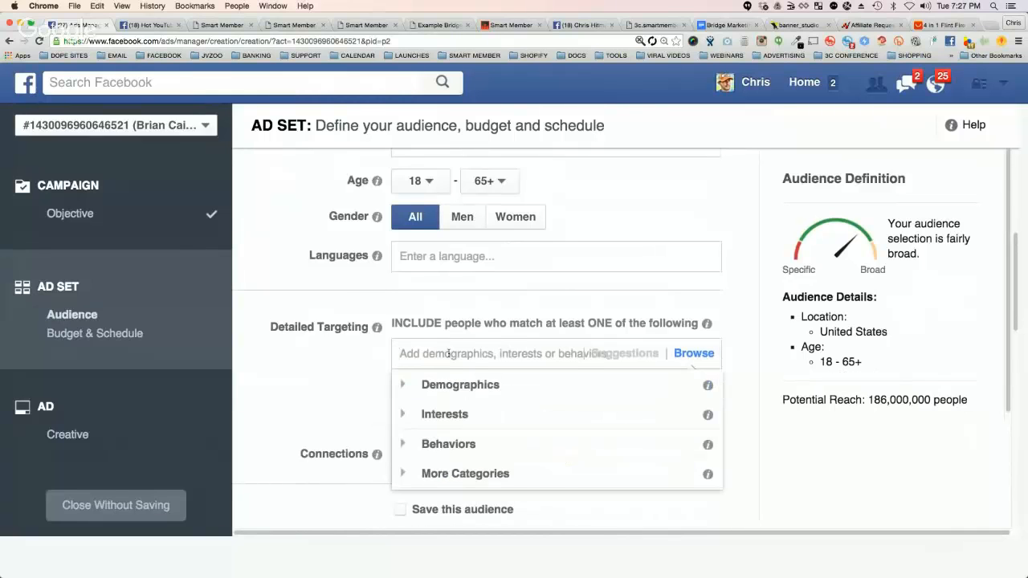
type("walking dead")
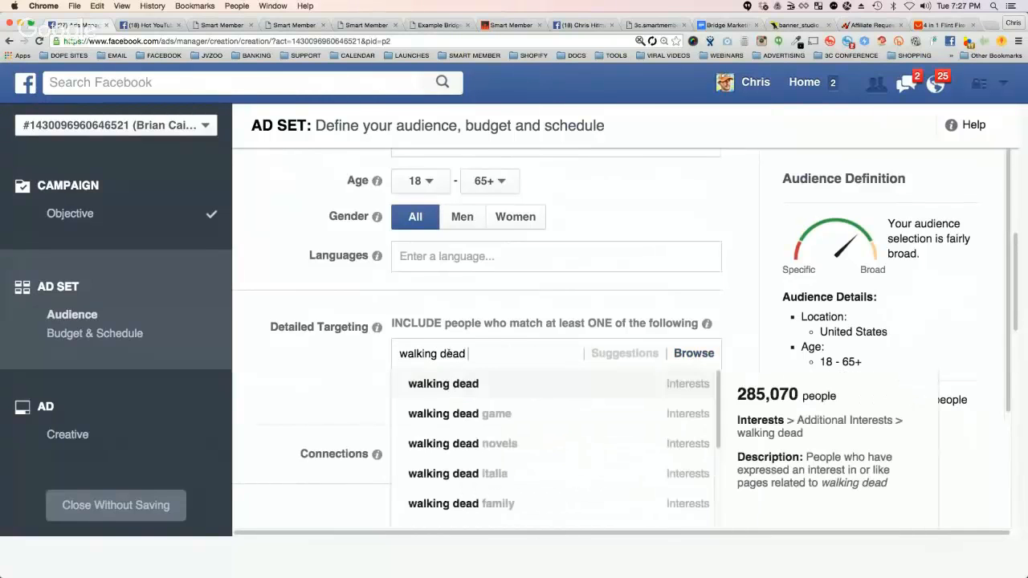
type(" tv")
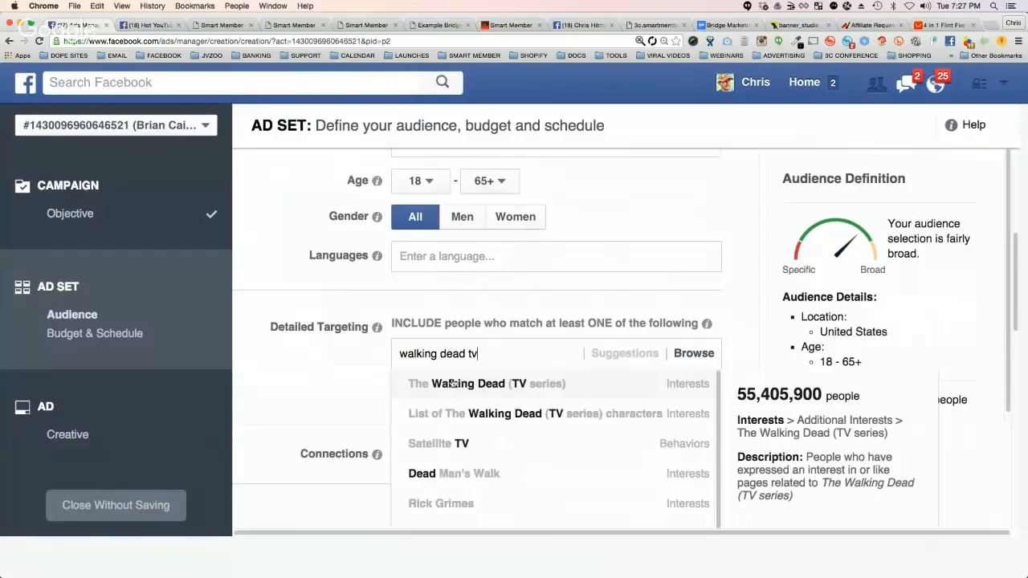
left_click(453, 384)
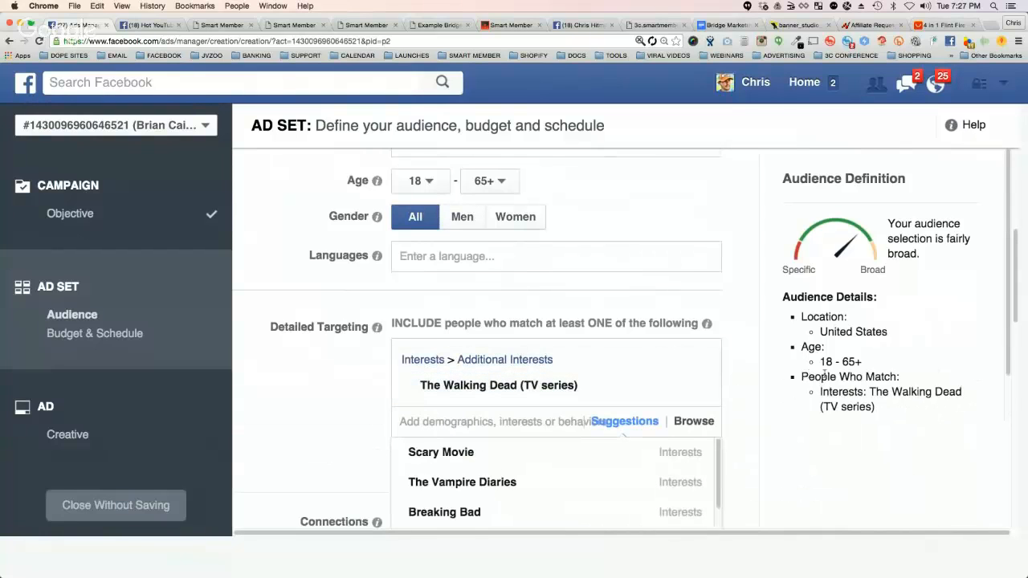
Step: Check the potential reach of the Walking Dead audience and return to the example bridge page
scroll(824, 377, "down", 2)
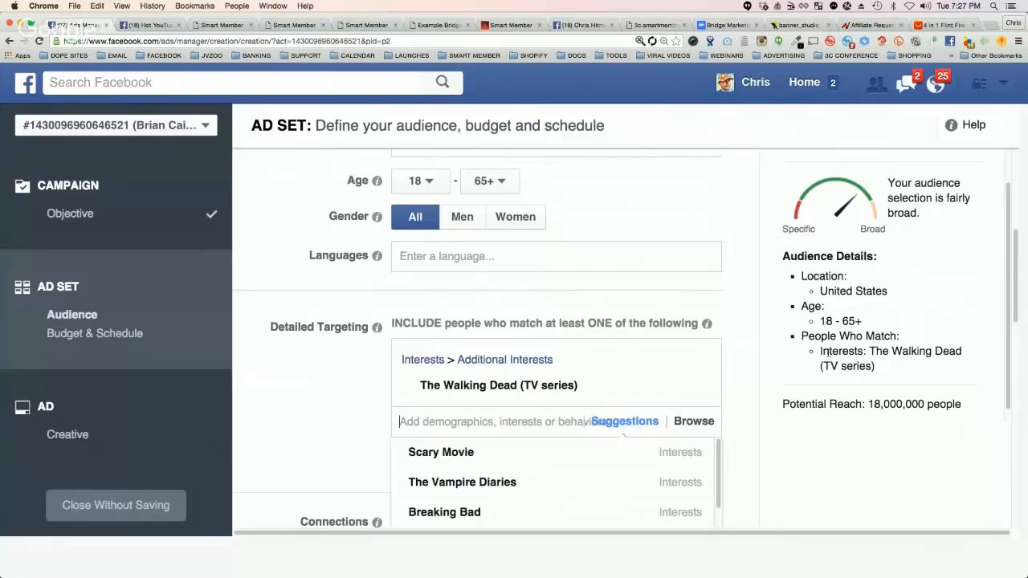
left_click_drag(868, 403, 960, 403)
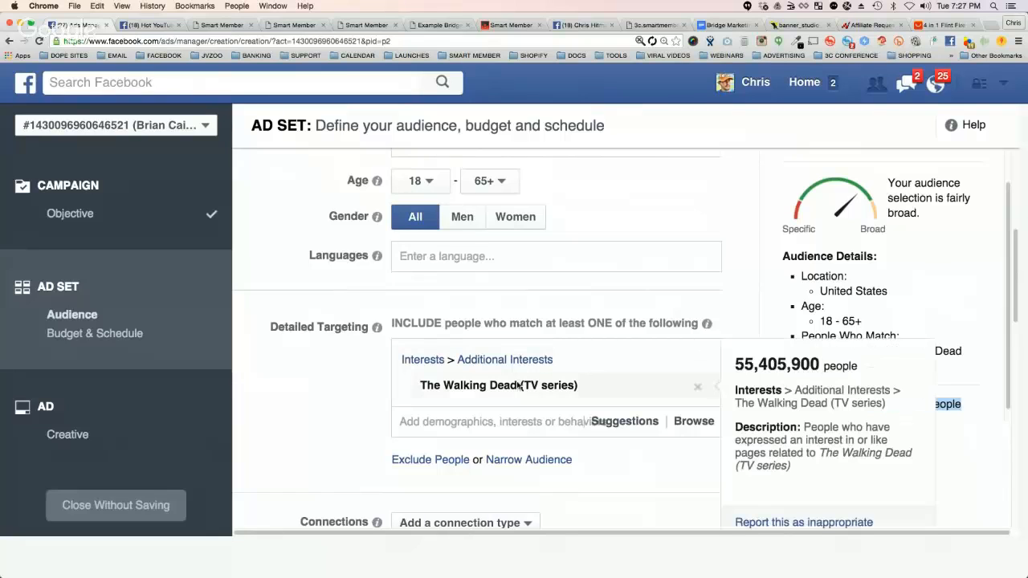
triple_click(941, 403)
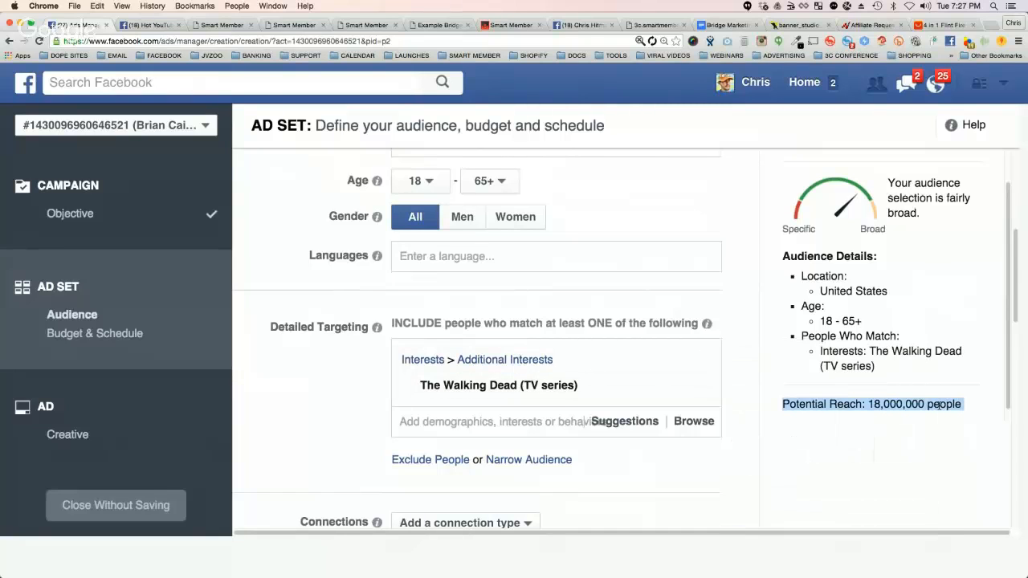
triple_click(871, 404)
left_click(419, 25)
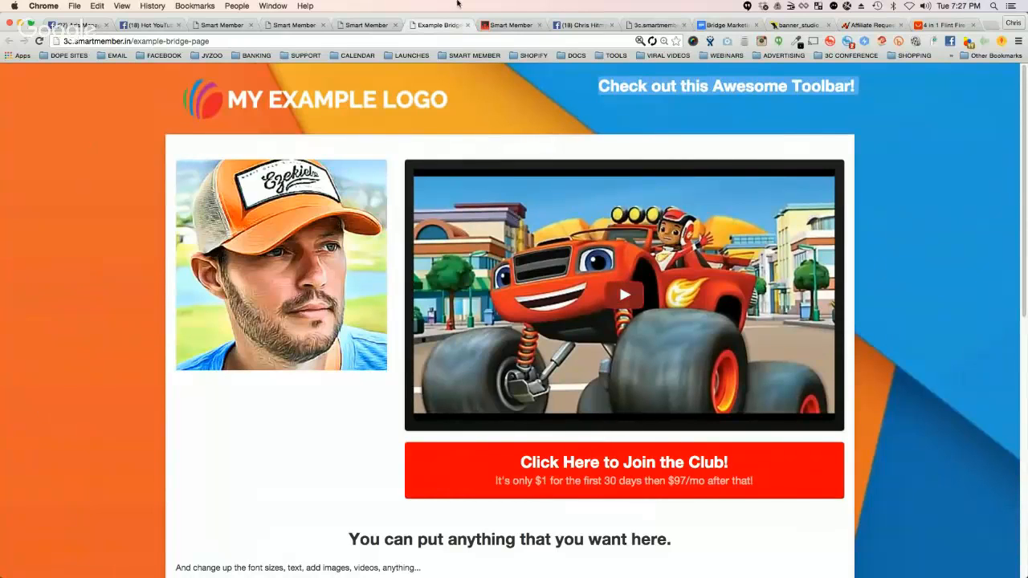
Step: Compare the AliExpress paracord bracelet product page with the example bridge page and the Walking Dead audience in Facebook's ad set
left_click(959, 25)
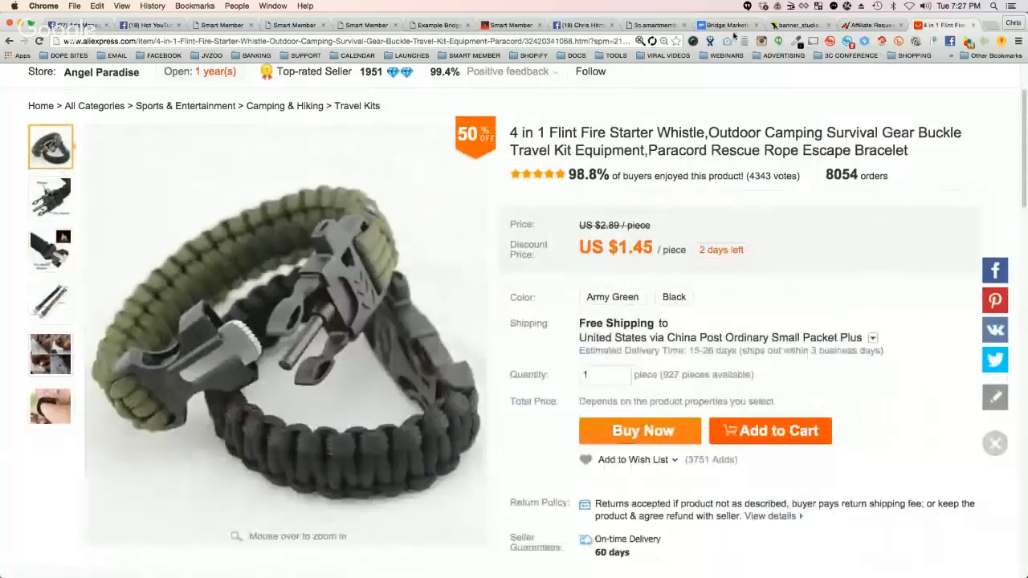
left_click(438, 25)
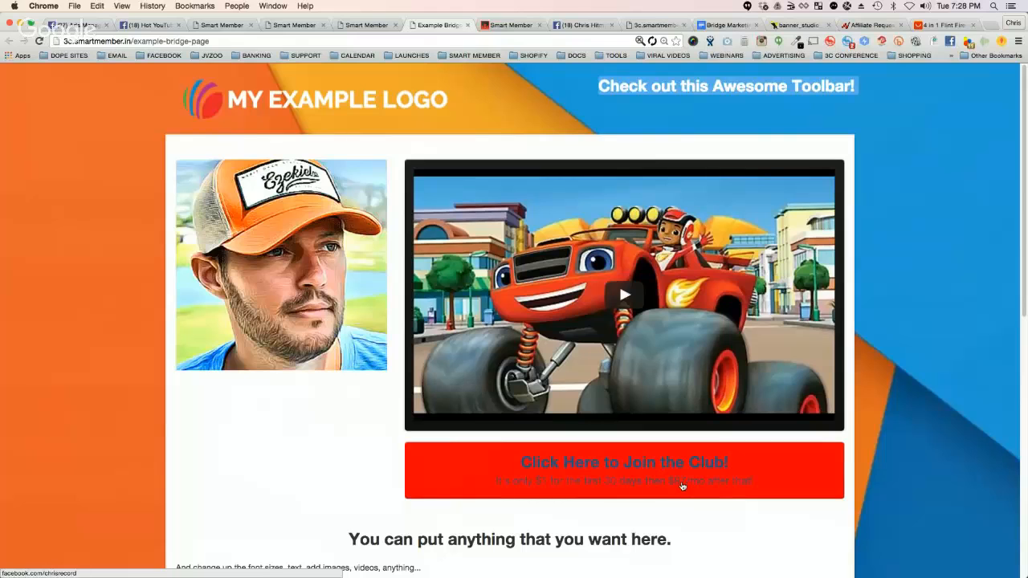
left_click(583, 25)
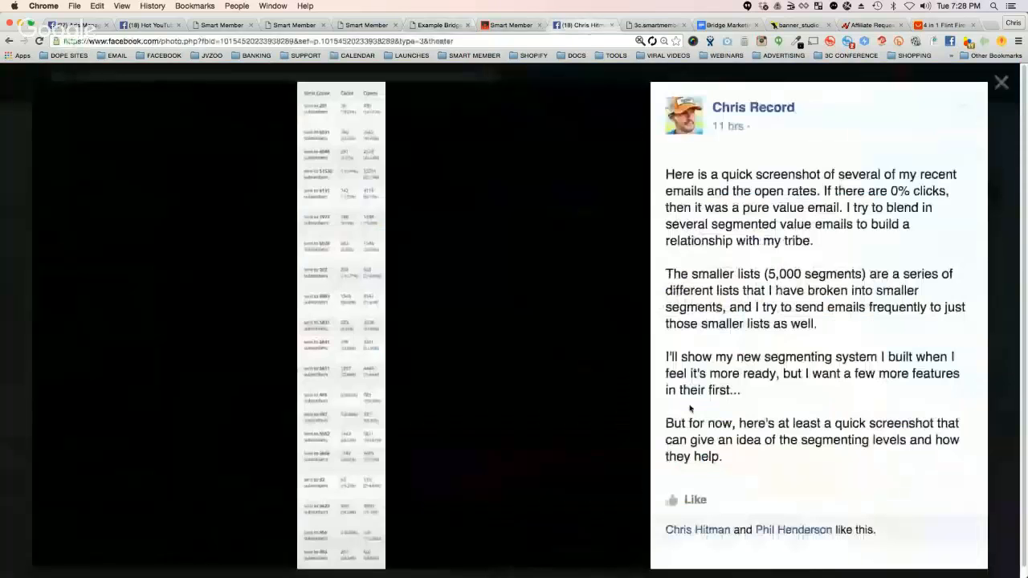
left_click(76, 25)
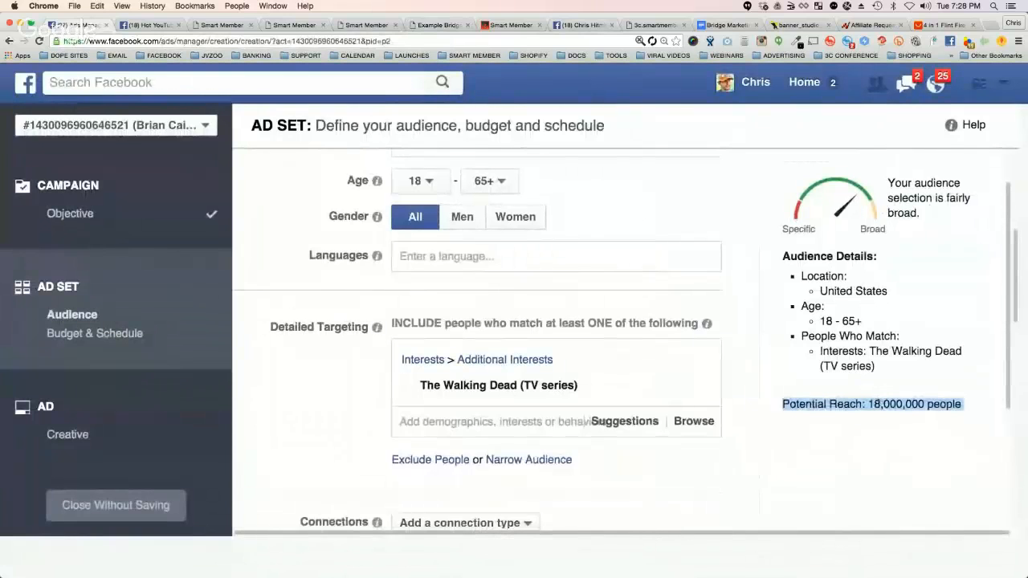
left_click(967, 27)
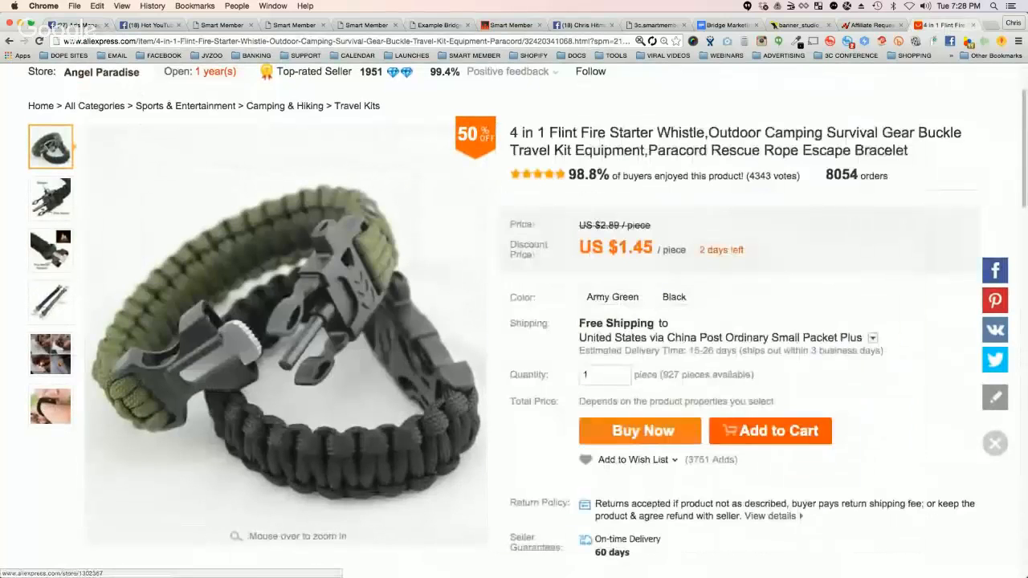
Step: Go back to the AliExpress survival search results and review them alongside the Facebook ad audience and the example bridge page
left_click(8, 40)
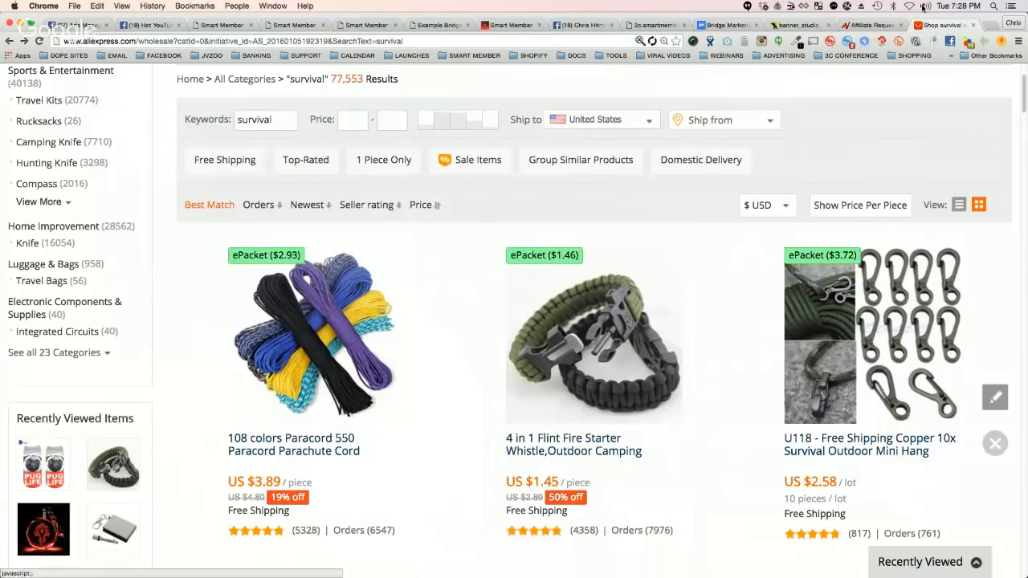
left_click(440, 25)
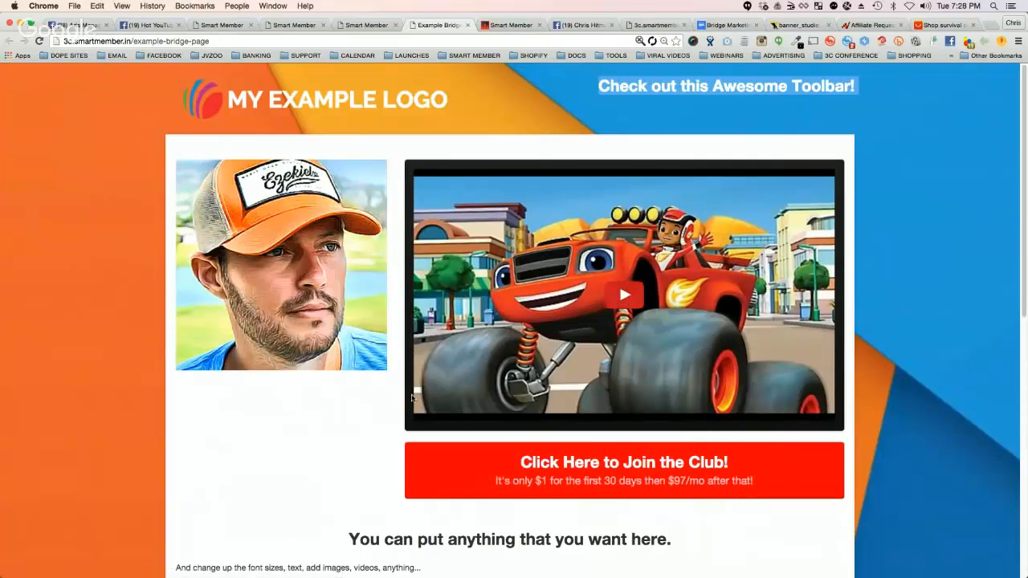
left_click(937, 25)
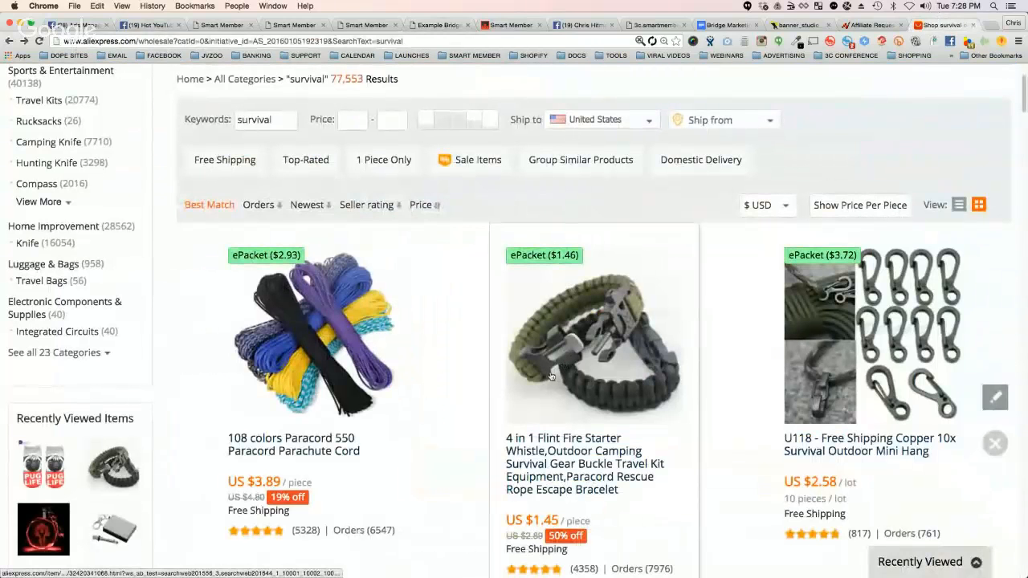
left_click(88, 24)
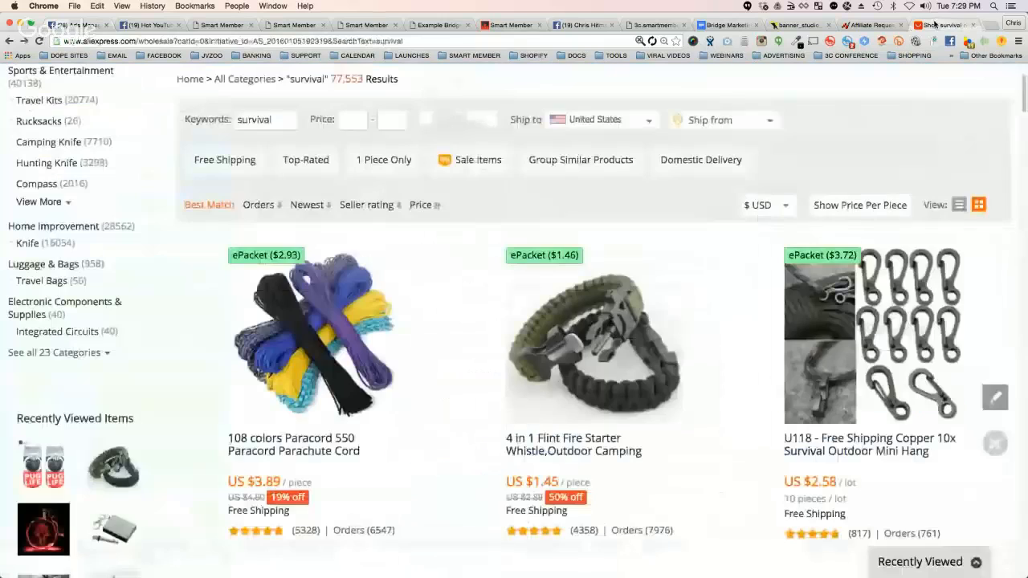
left_click(941, 25)
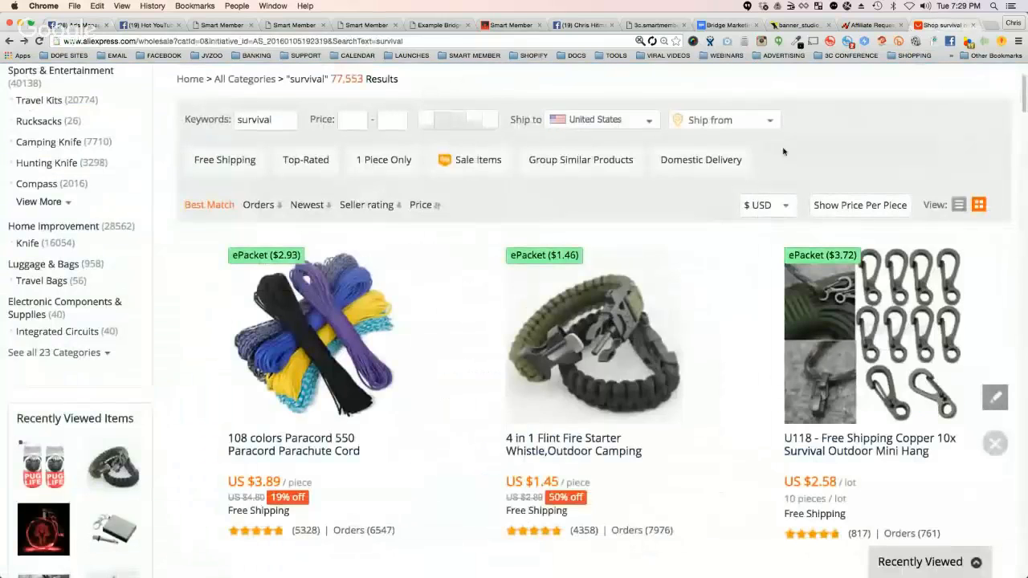
left_click(422, 27)
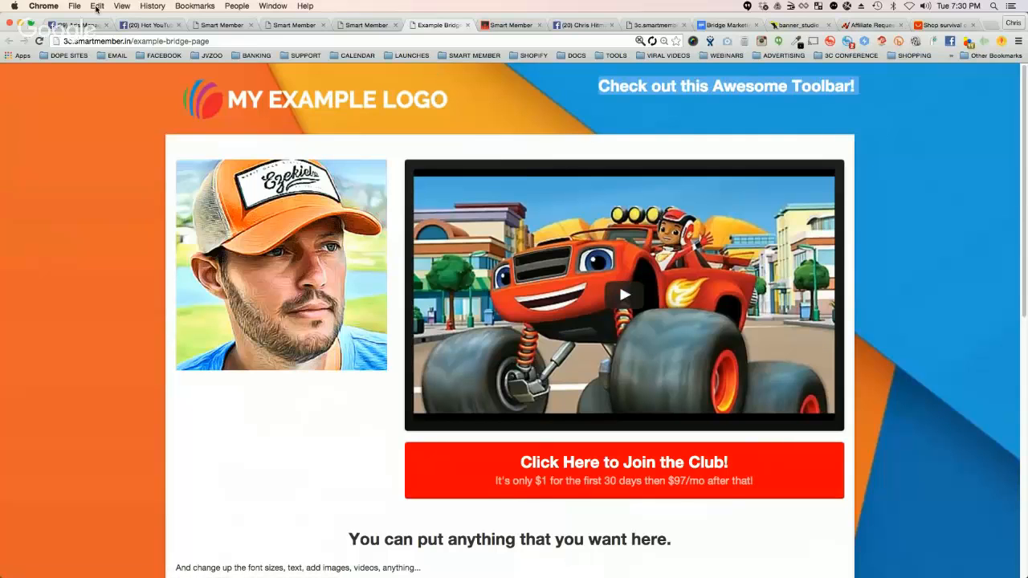
Step: In the Facebook ad set's detailed targeting, replace The Walking Dead (TV series) with the Hunting interest from Outdoor recreation
left_click(72, 25)
mouse_move(698, 391)
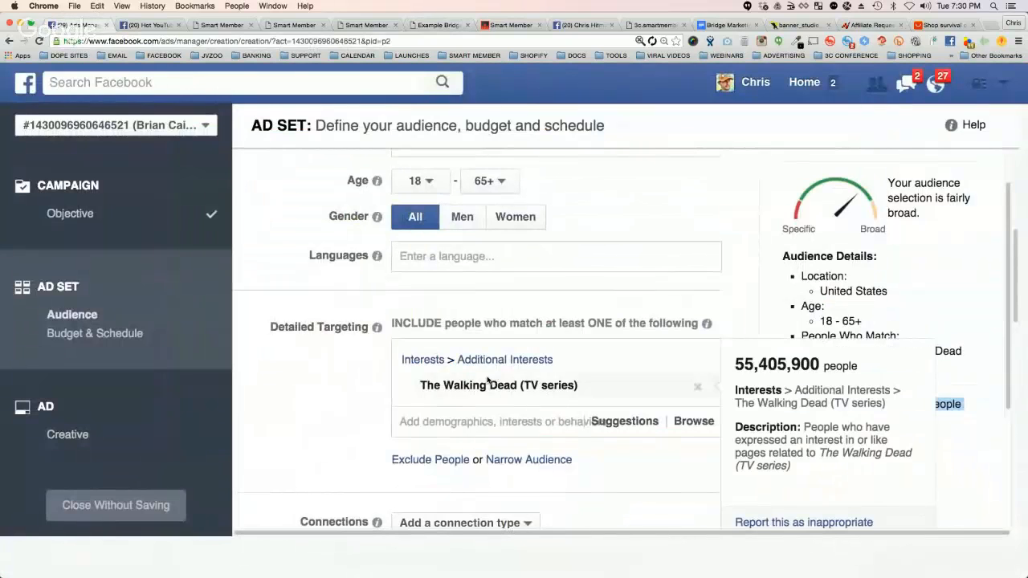
left_click(698, 390)
left_click(484, 353)
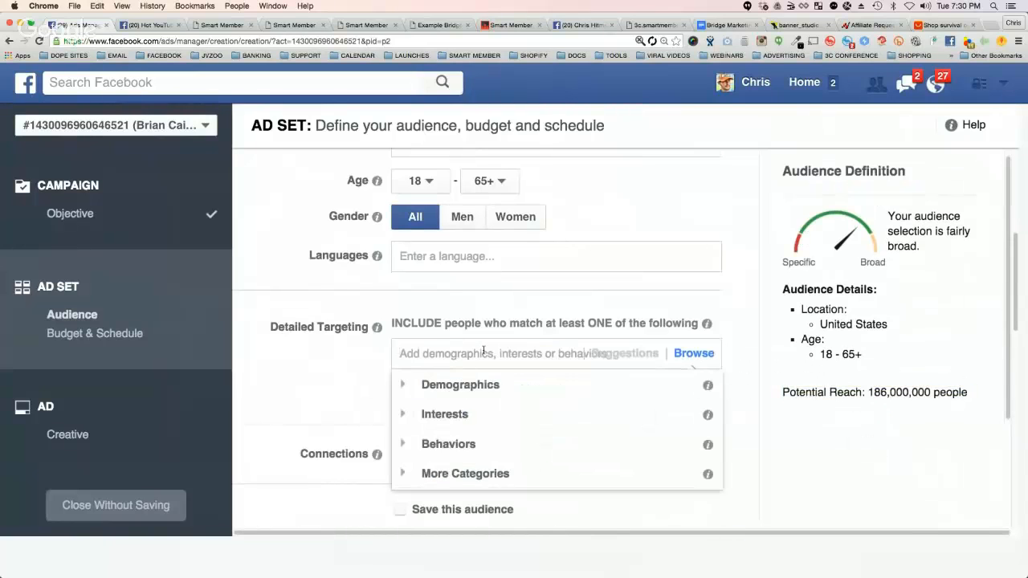
type("hunting")
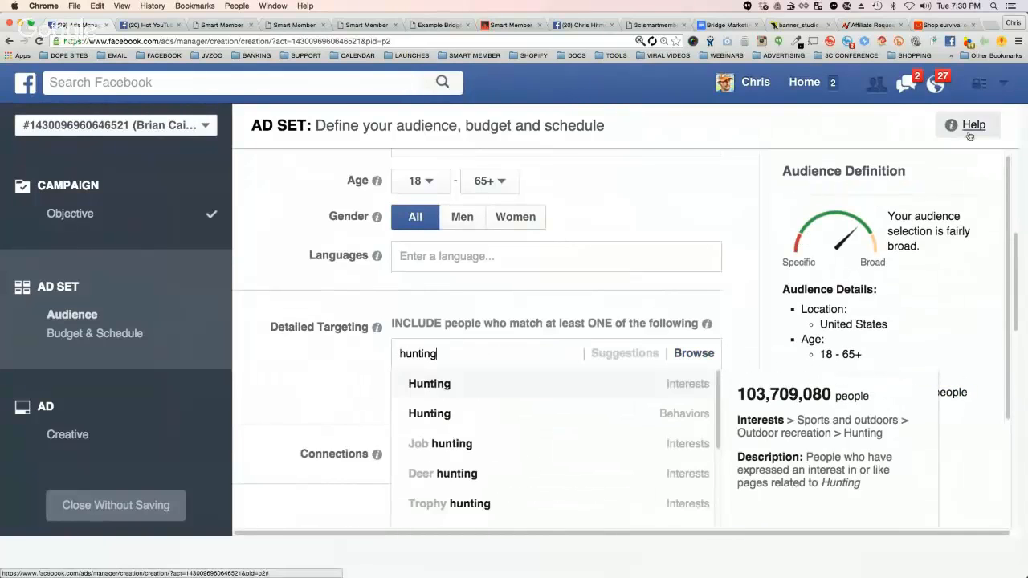
left_click(429, 384)
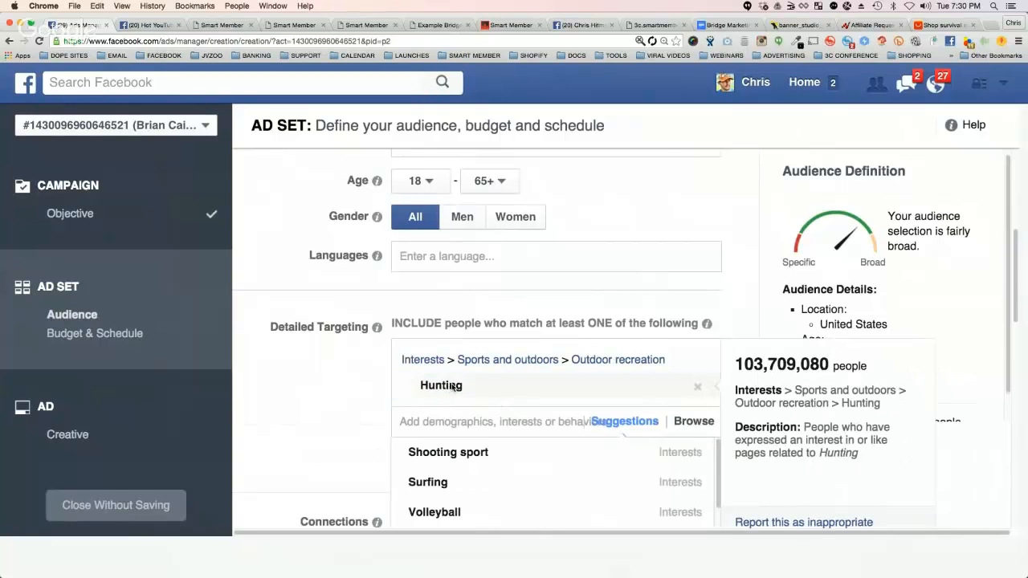
Step: Add the suggested Firearm interest to the detailed targeting, remove Hunting, and return to the example bridge page
scroll(340, 392, "down", 2)
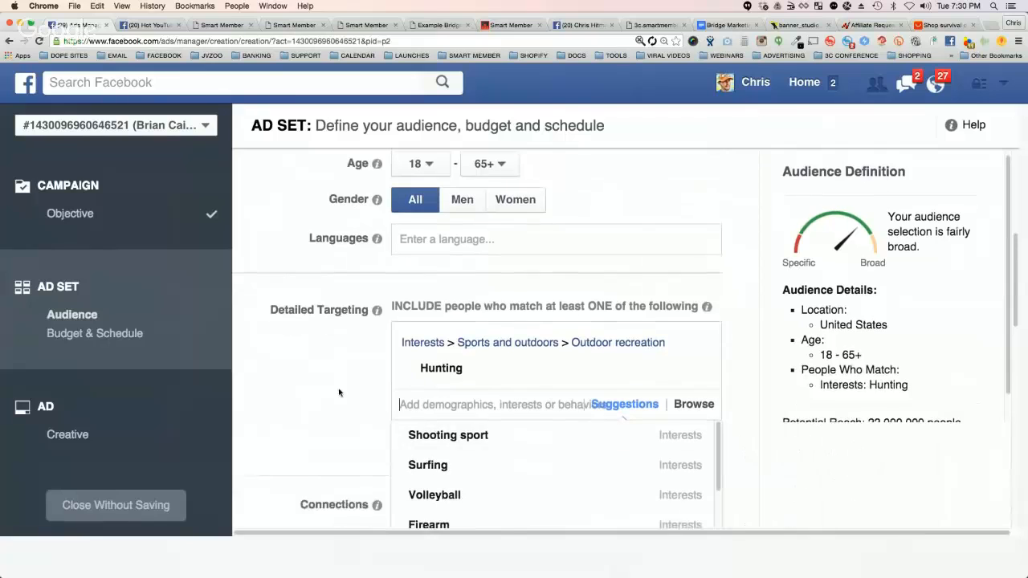
scroll(471, 401, "down", 2)
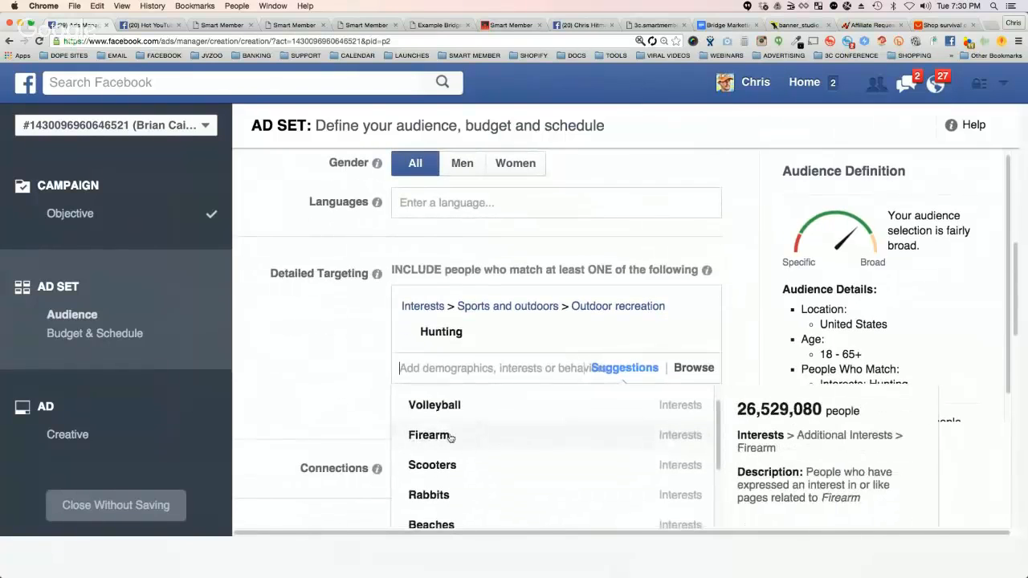
left_click(448, 437)
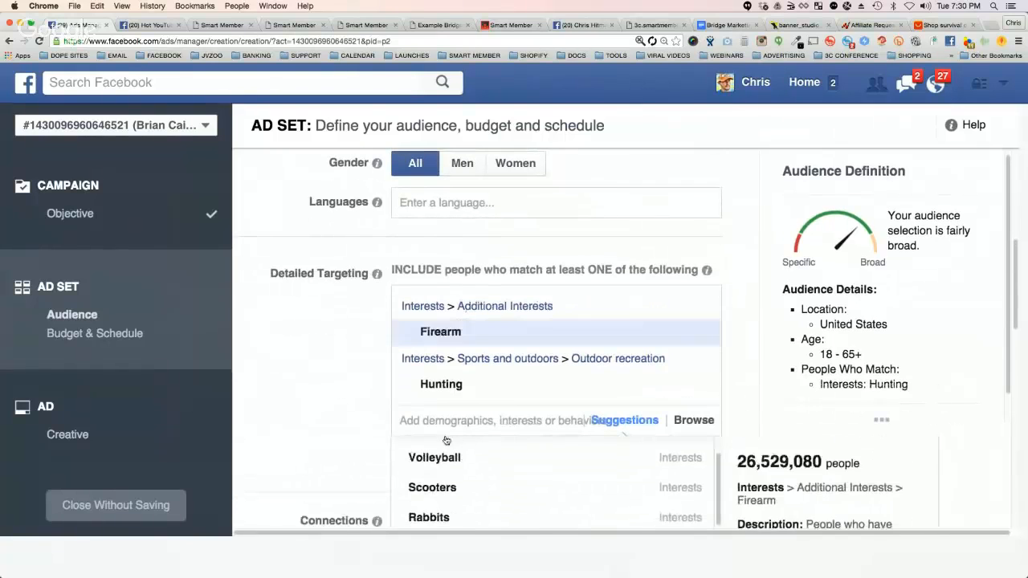
left_click(697, 361)
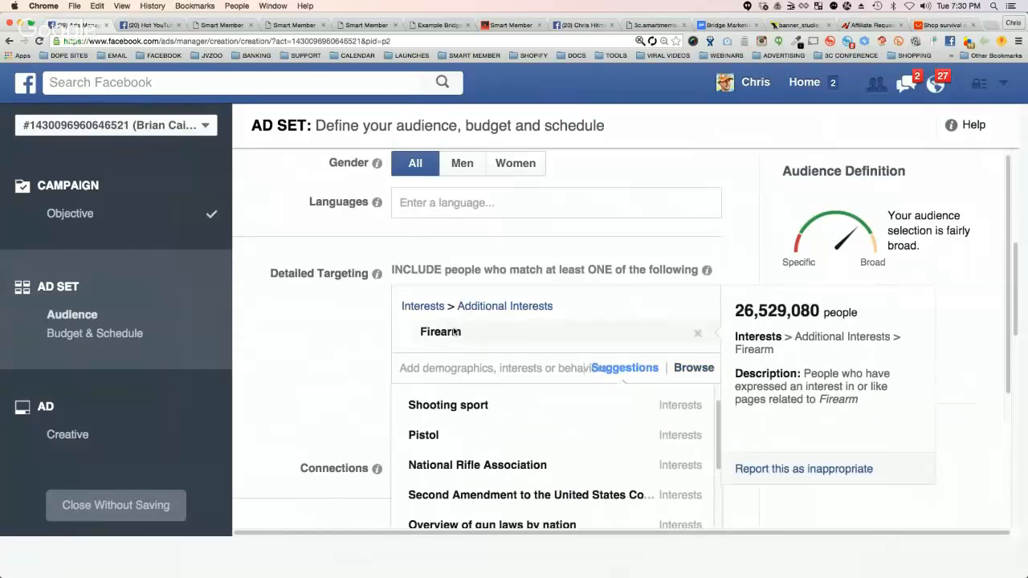
left_click(440, 25)
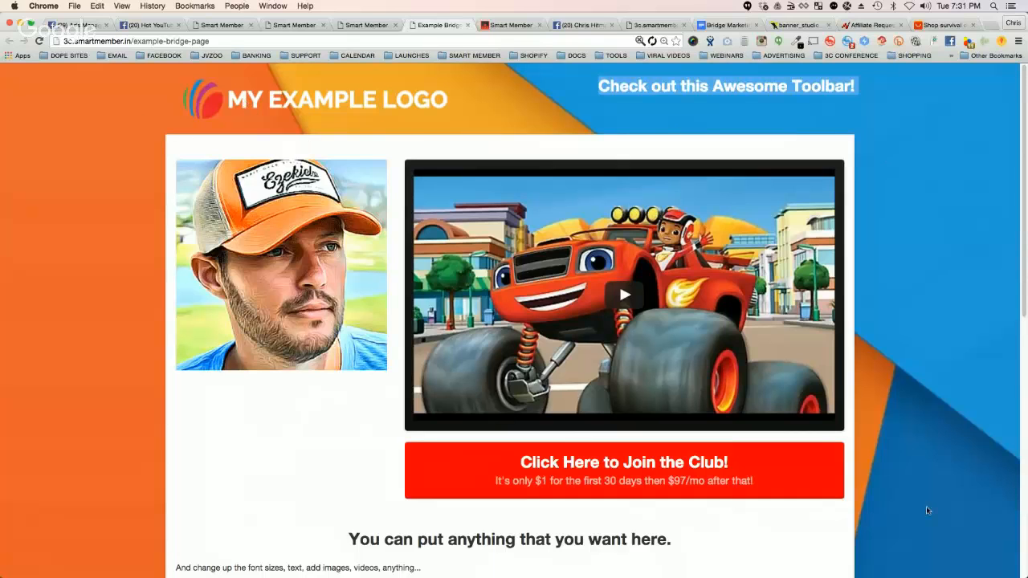
Step: Replace the Firearm interest in the Facebook ad set with the suggested National Rifle Association interest and return to the example bridge page
left_click(80, 25)
mouse_move(492, 464)
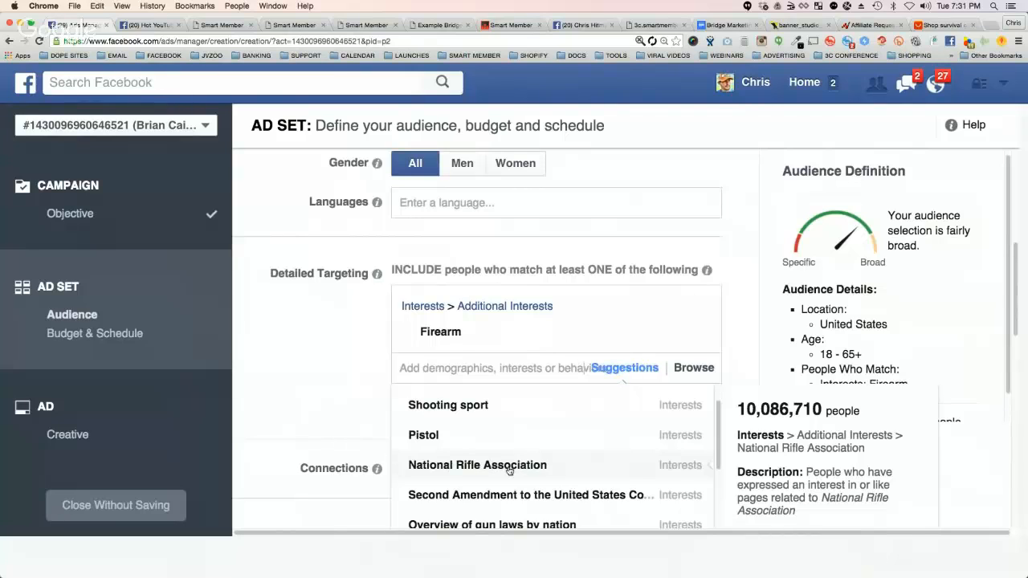
left_click(431, 466)
left_click(699, 334)
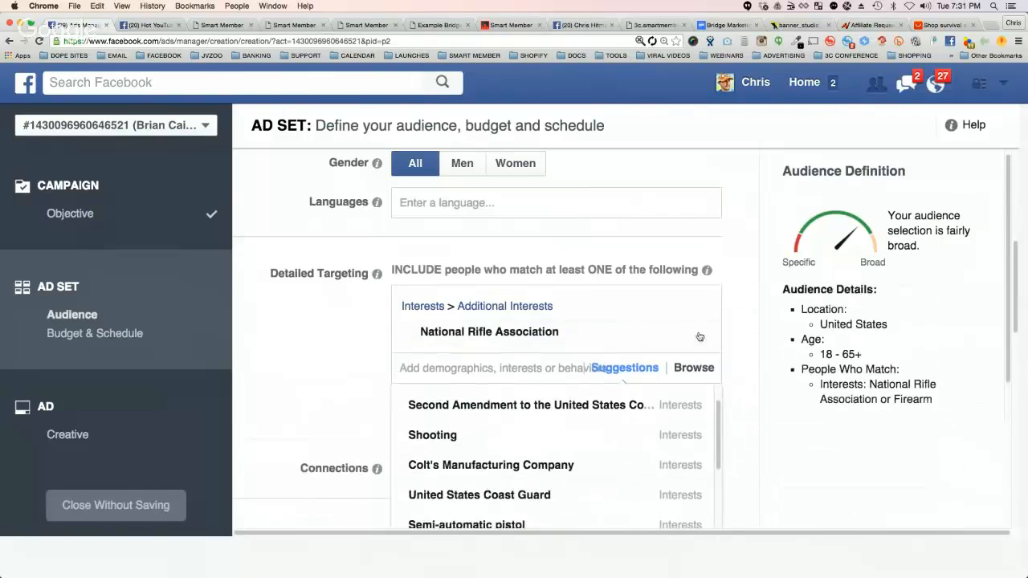
mouse_move(455, 340)
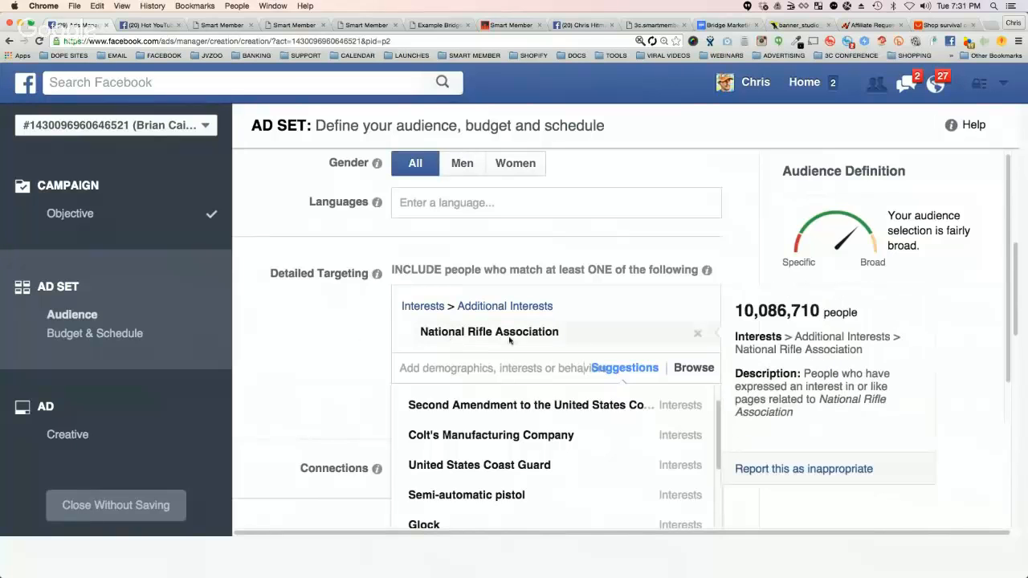
left_click(451, 21)
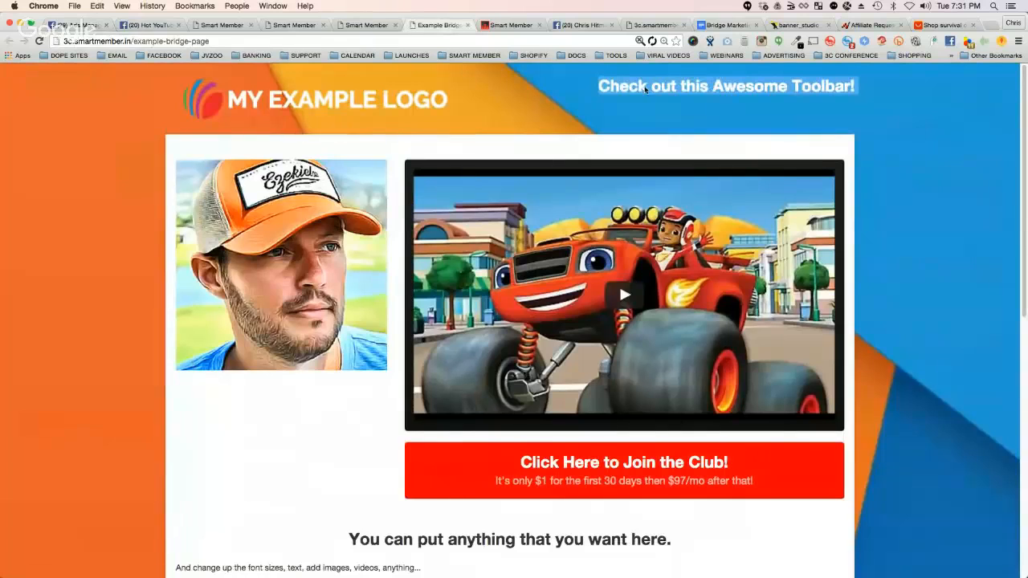
Step: Search Google for "nra" in a new browser tab and open the NRA home page from the results
left_click(993, 25)
type("nra")
key("Return")
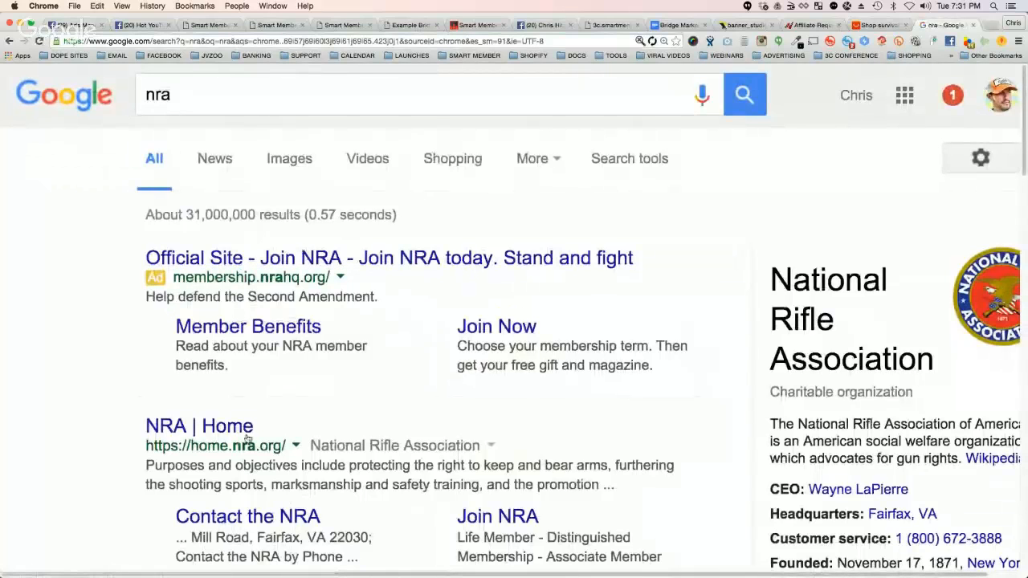
left_click(238, 429)
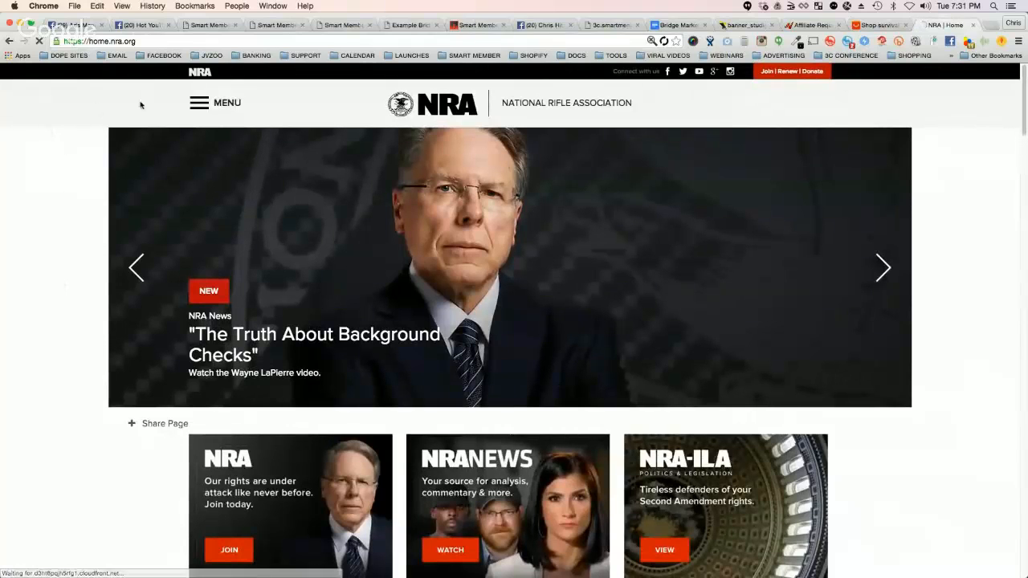
Step: Browse the NRA home page's sections, open the NRA store from there, and look through its featured products
scroll(67, 305, "down", 2)
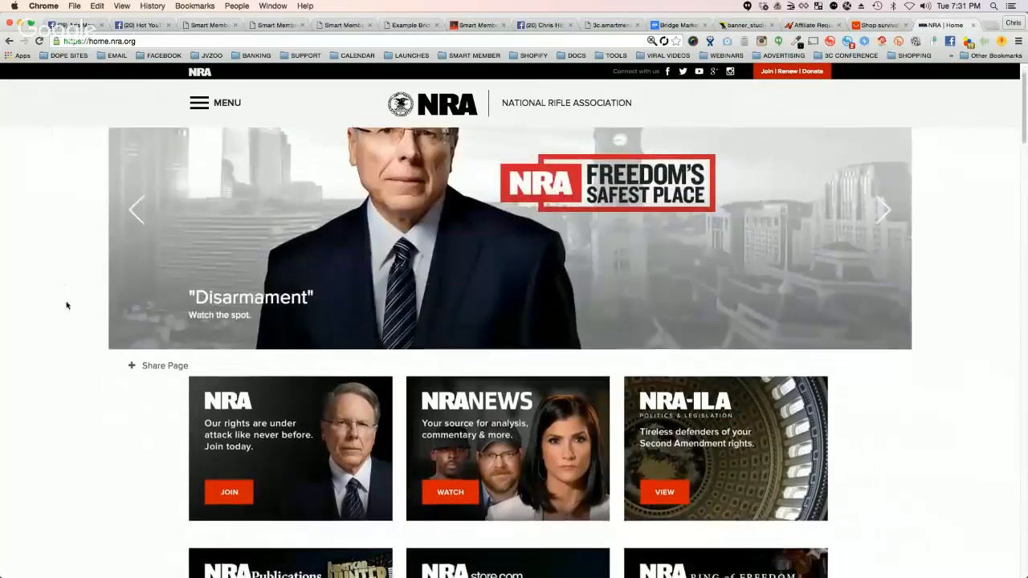
scroll(67, 305, "down", 5)
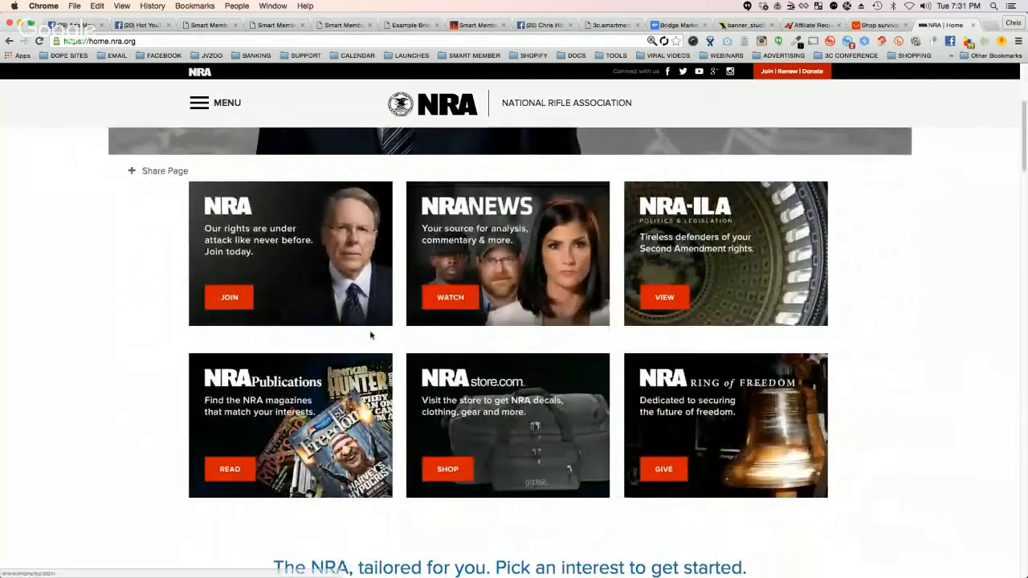
scroll(864, 464, "down", 1)
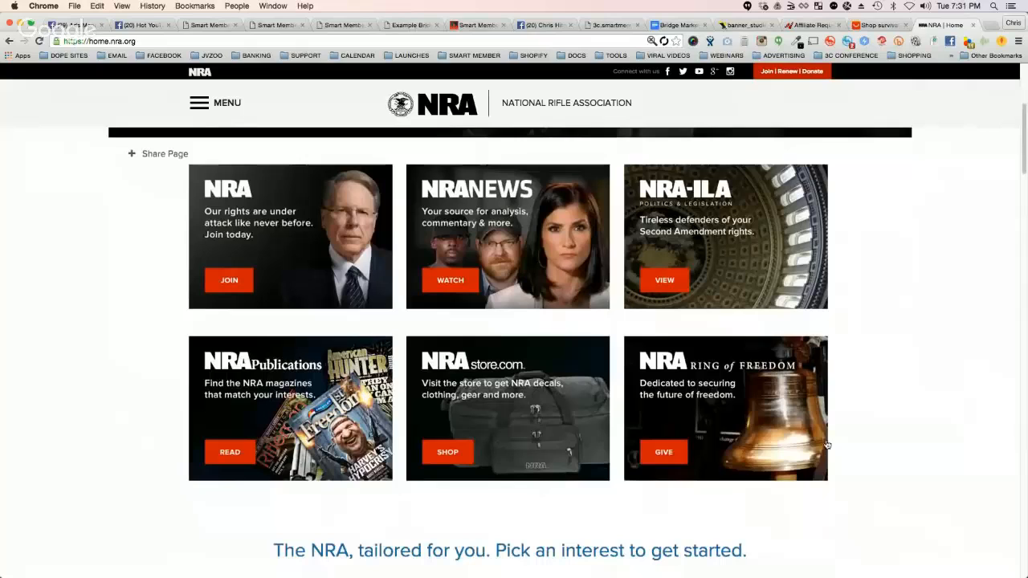
left_click(447, 453)
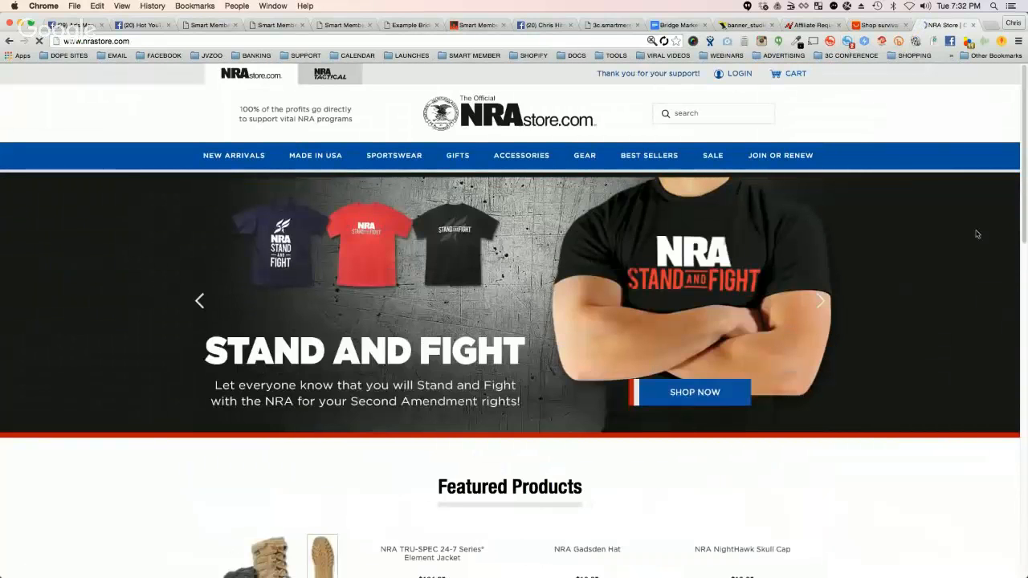
scroll(918, 279, "down", 5)
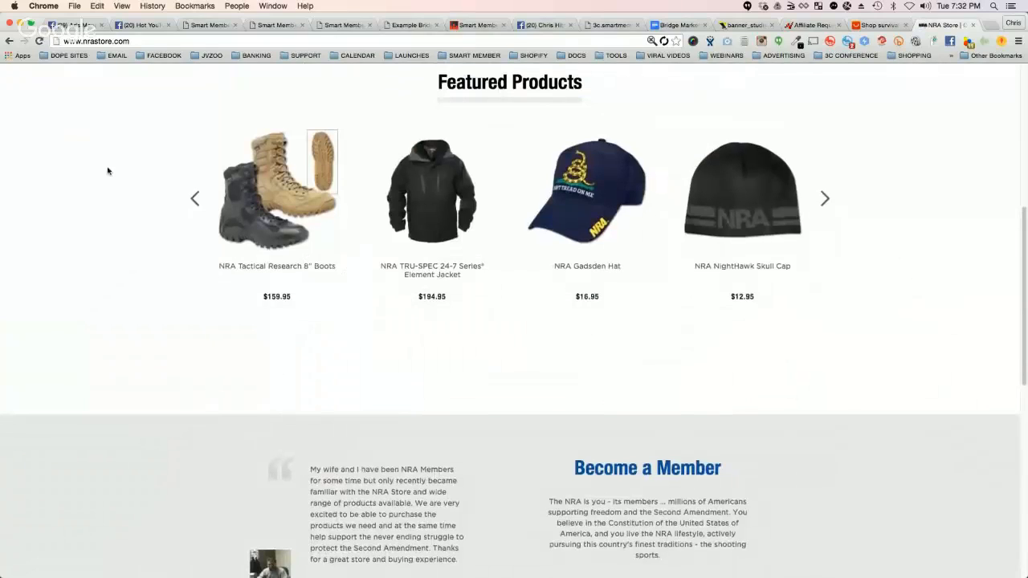
scroll(956, 314, "down", 5)
scroll(950, 314, "up", 10)
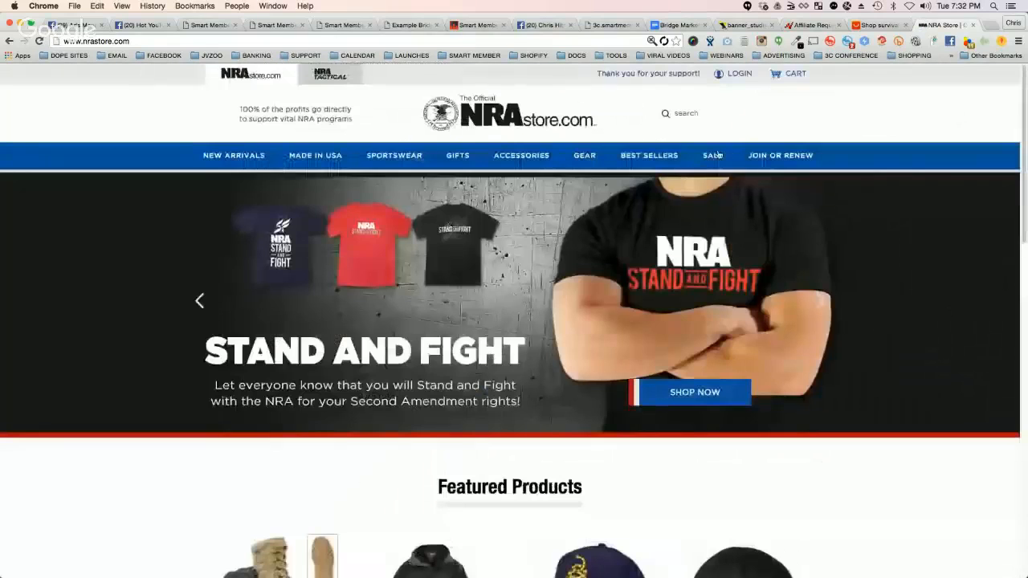
Step: Search Google for "national rifle association" and show the image results
left_click(57, 41)
type("nra")
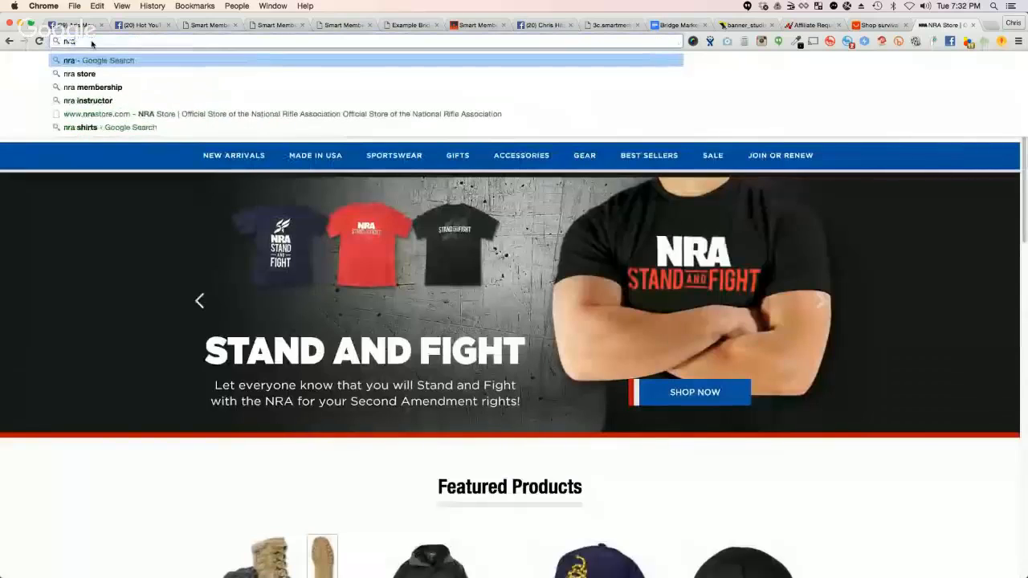
key("BackSpace")
key("BackSpace")
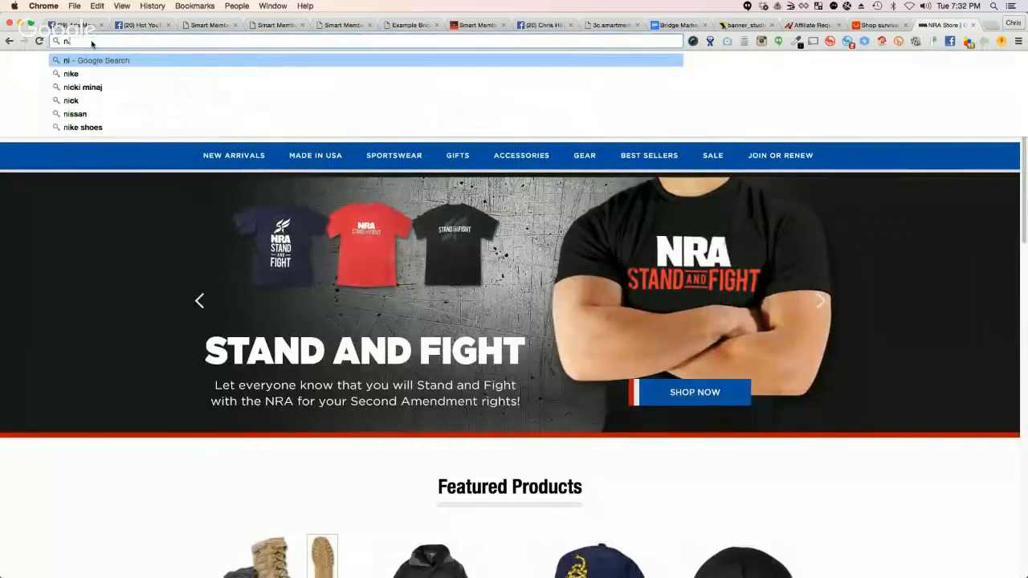
type("ational rifle")
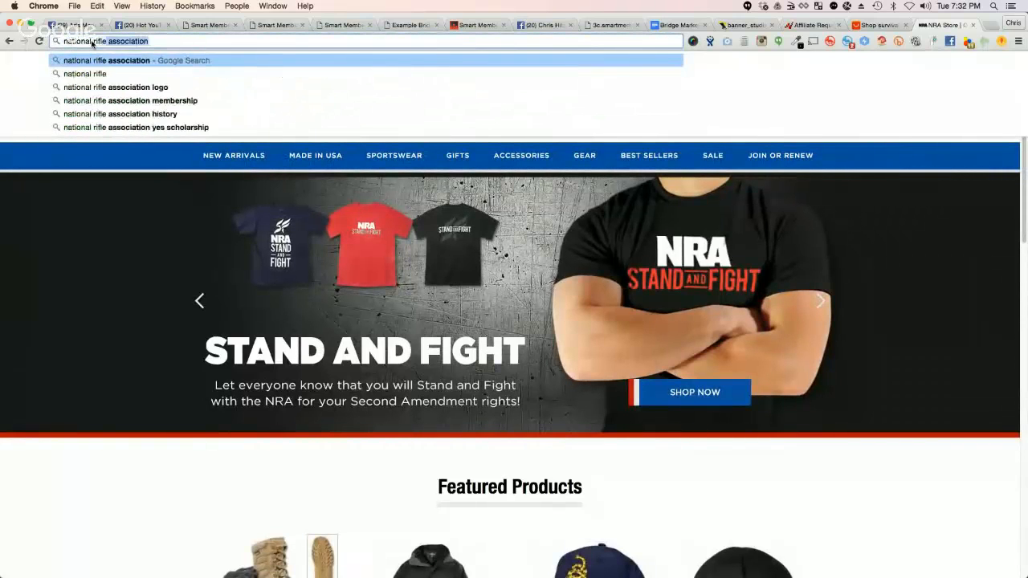
key("Return")
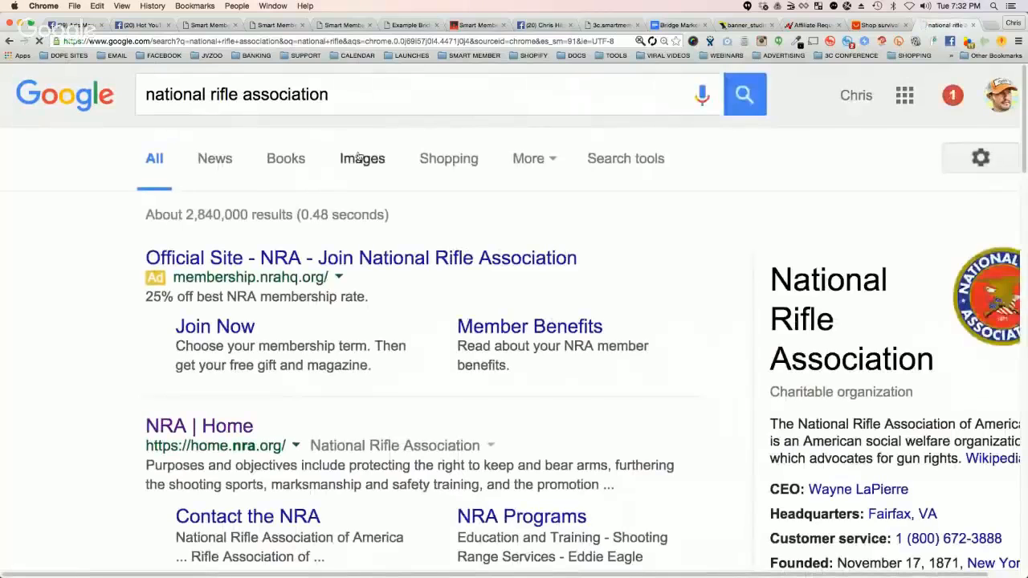
left_click(361, 159)
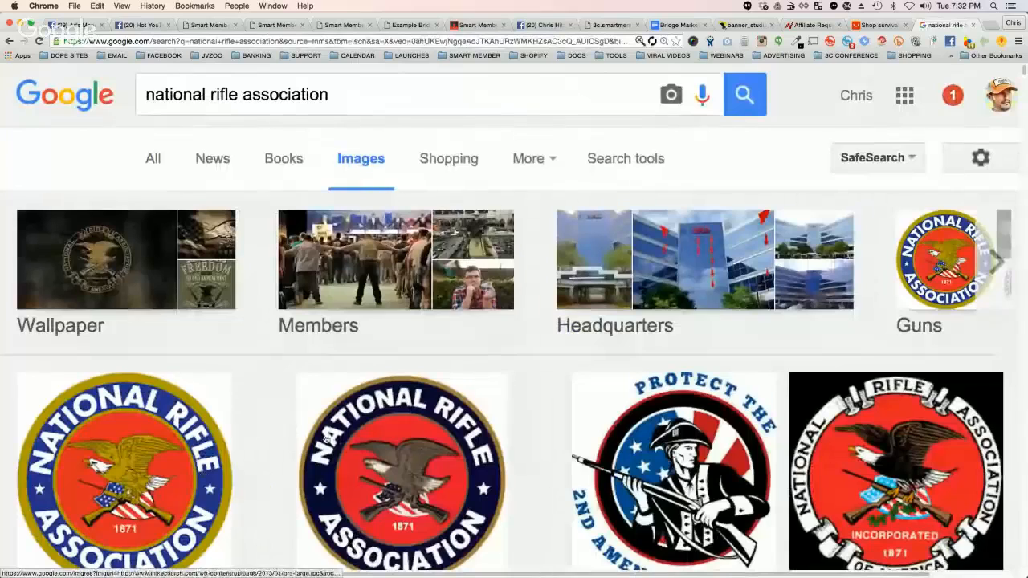
Step: Open the "Protect the 2nd Amendment" picture from the image results at full size and save it as NRA-600x633
scroll(217, 359, "down", 3)
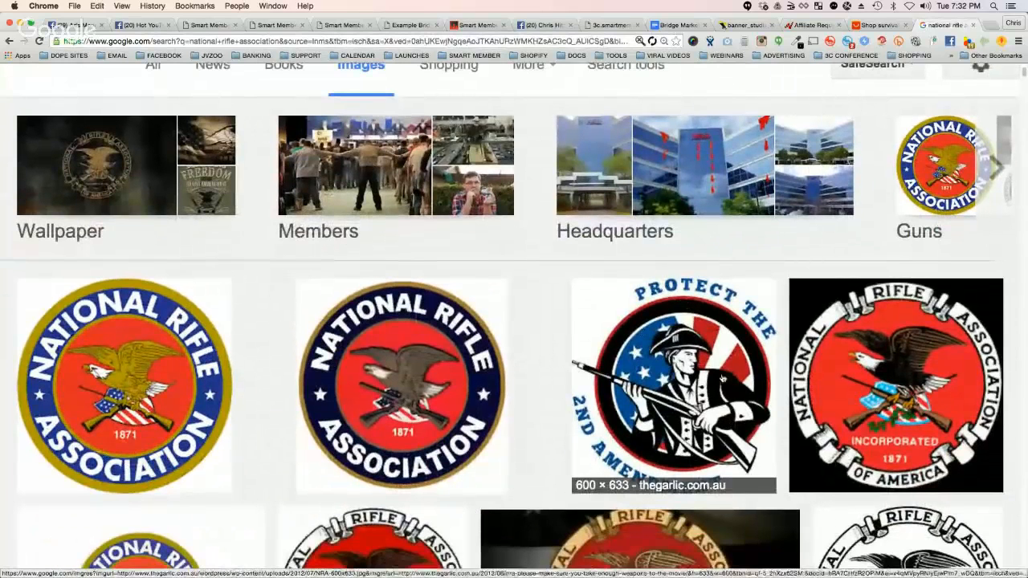
left_click(663, 381)
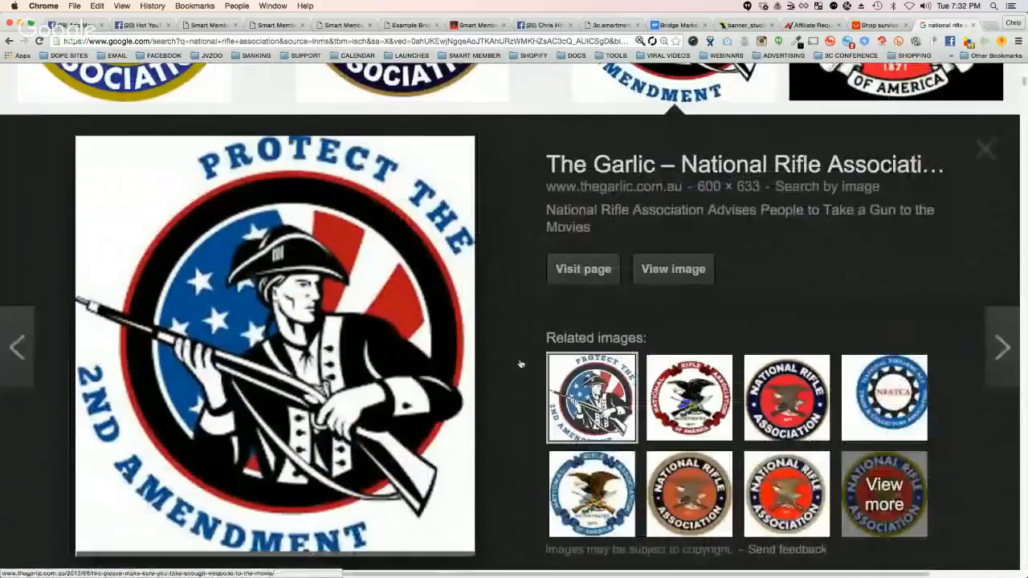
left_click(673, 269)
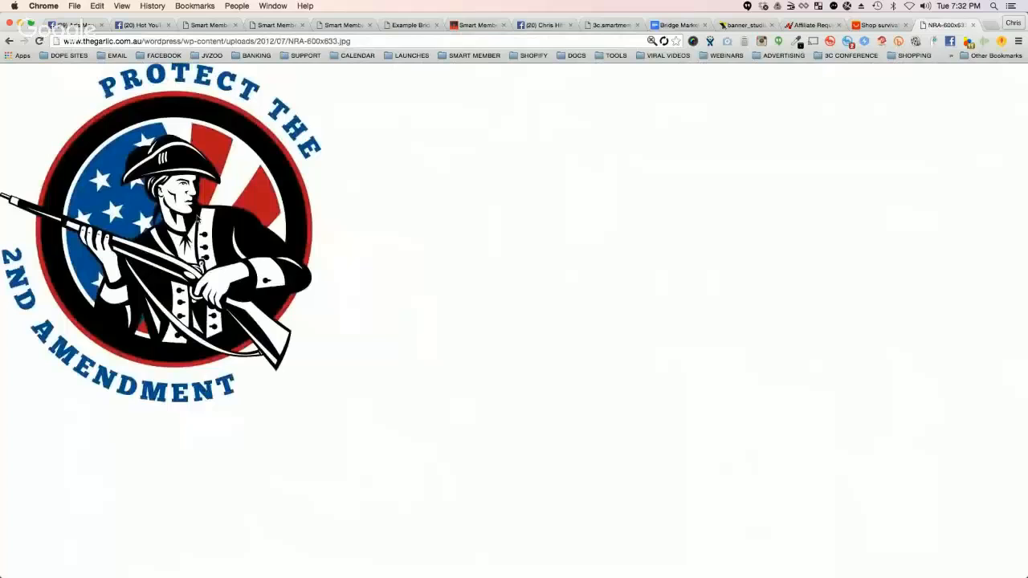
right_click(197, 217)
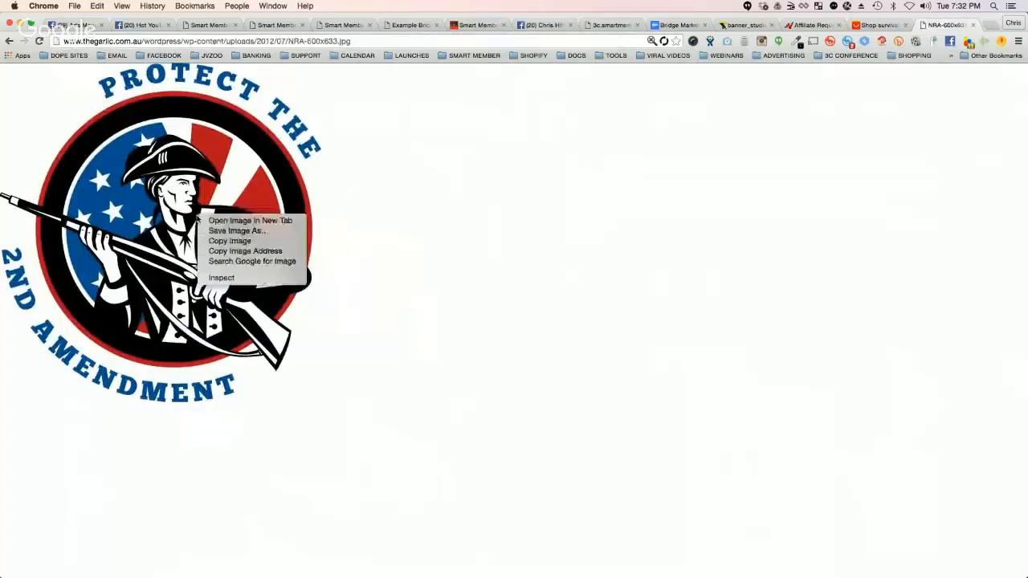
left_click(216, 232)
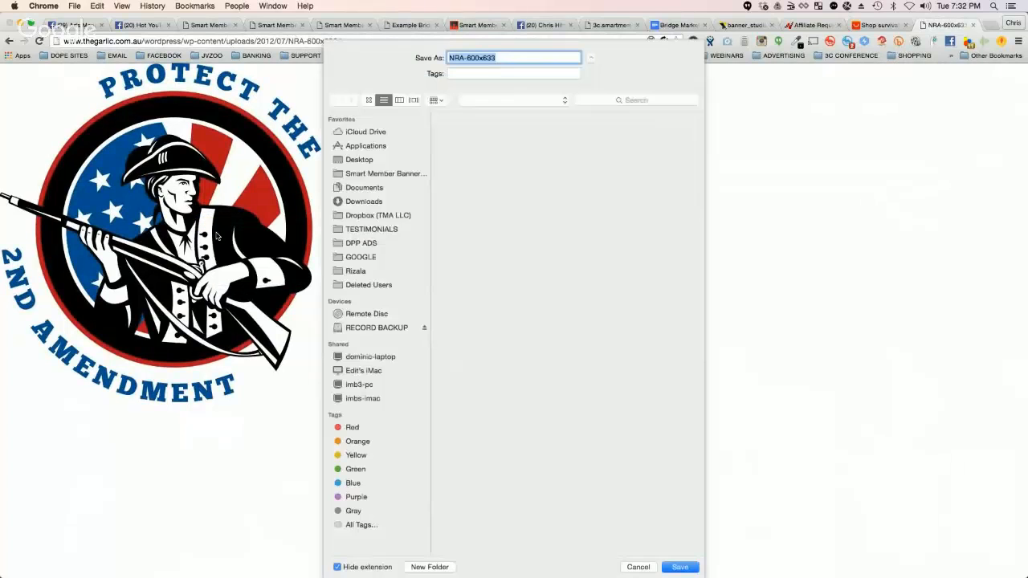
key("Return")
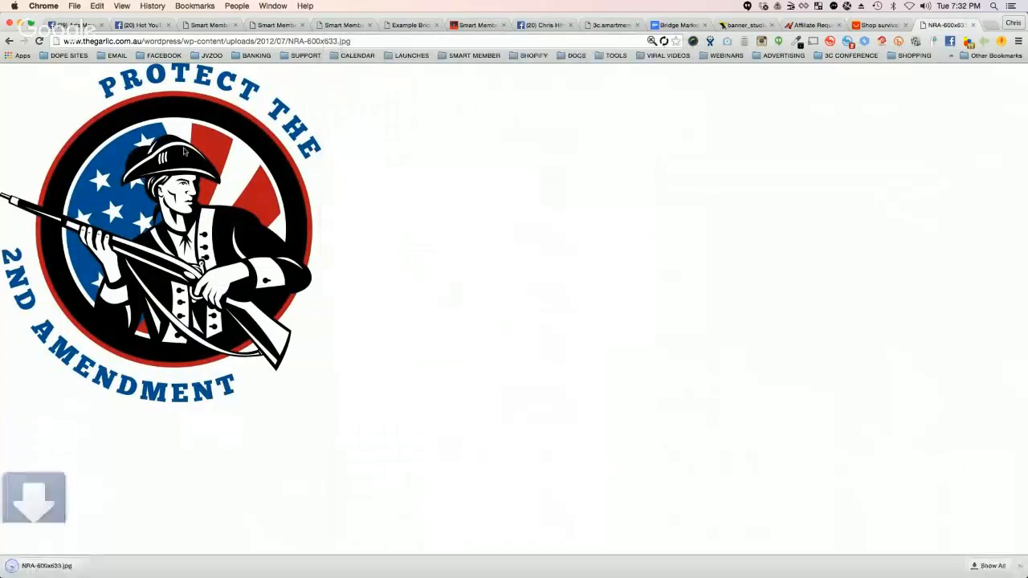
Step: Return to the bridge page editor, collapse the Footer settings and reload the editor page
left_click(403, 27)
left_click(343, 25)
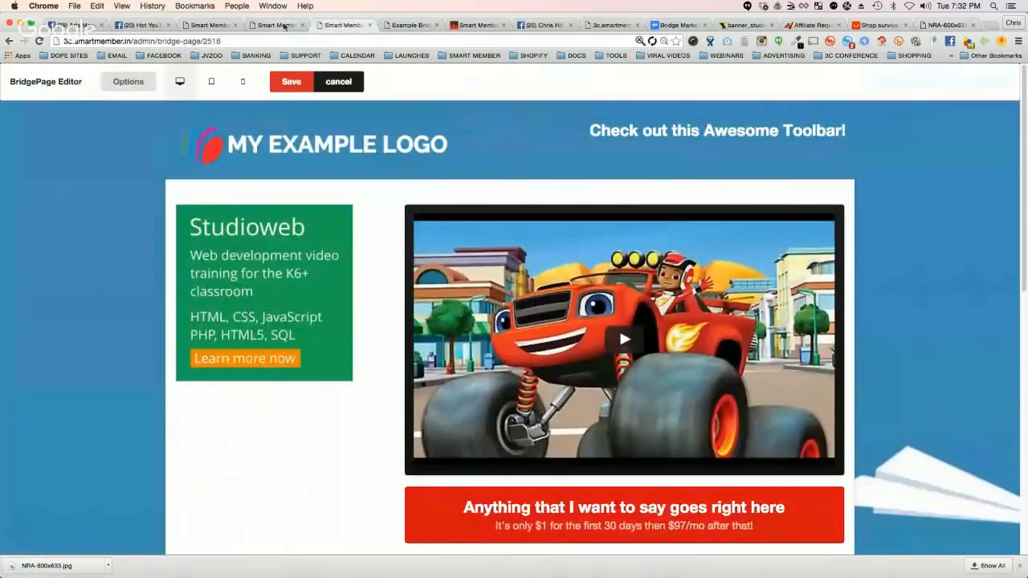
left_click(130, 81)
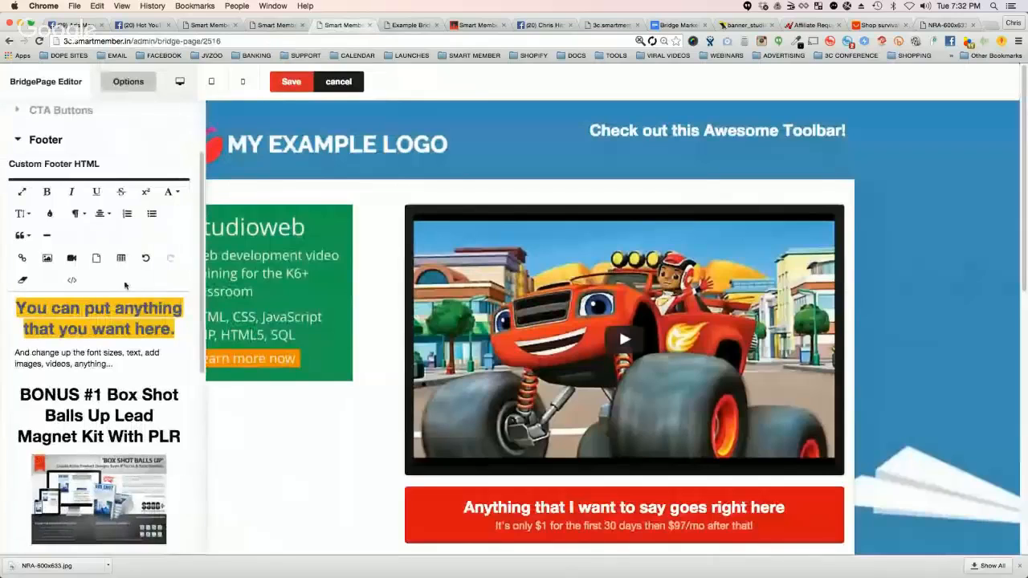
left_click(19, 141)
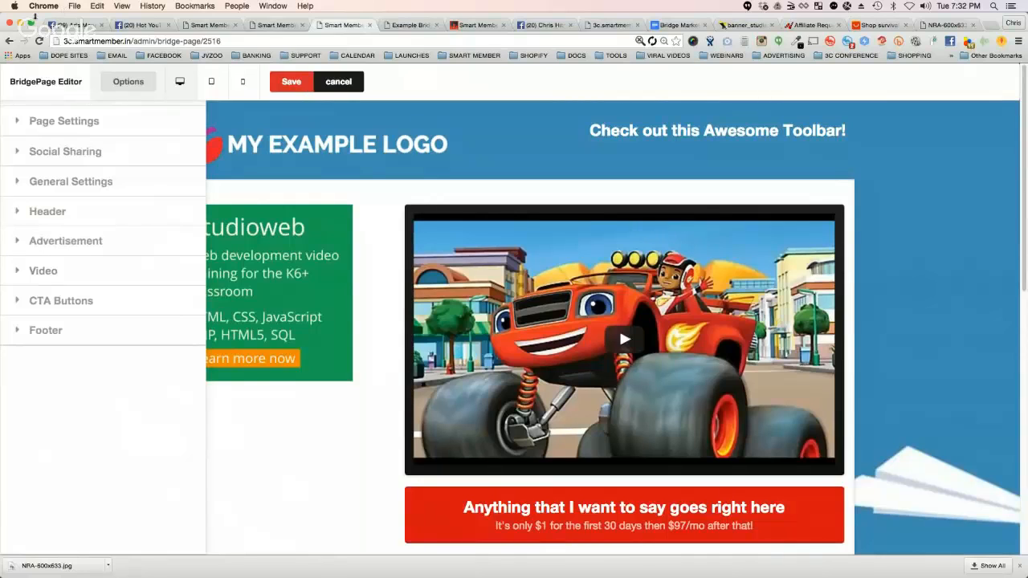
left_click(38, 40)
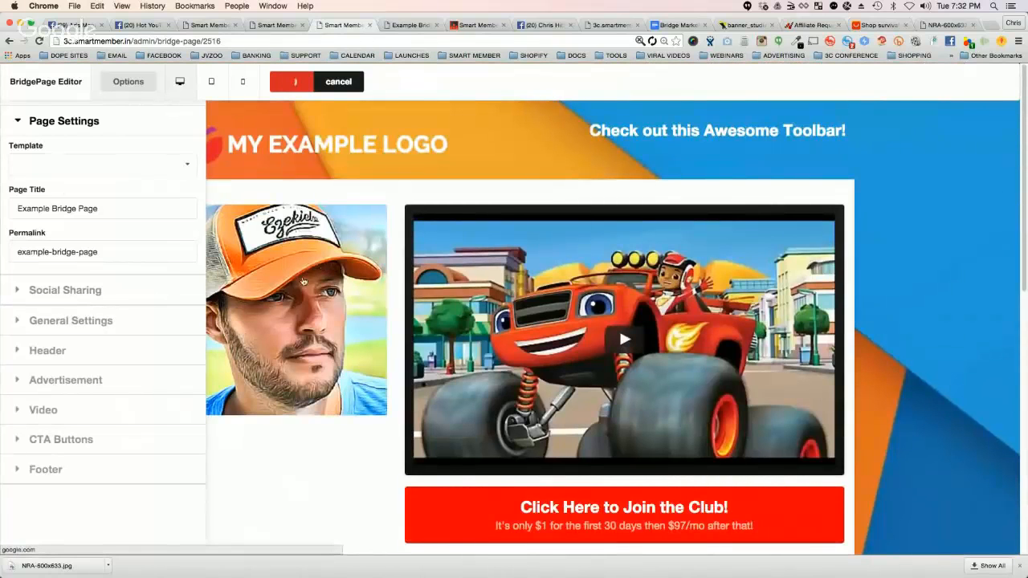
Step: Replace the bridge page's advertisement image with NRA-600x633.jpg from the Desktop and hide the editor options
left_click(20, 379)
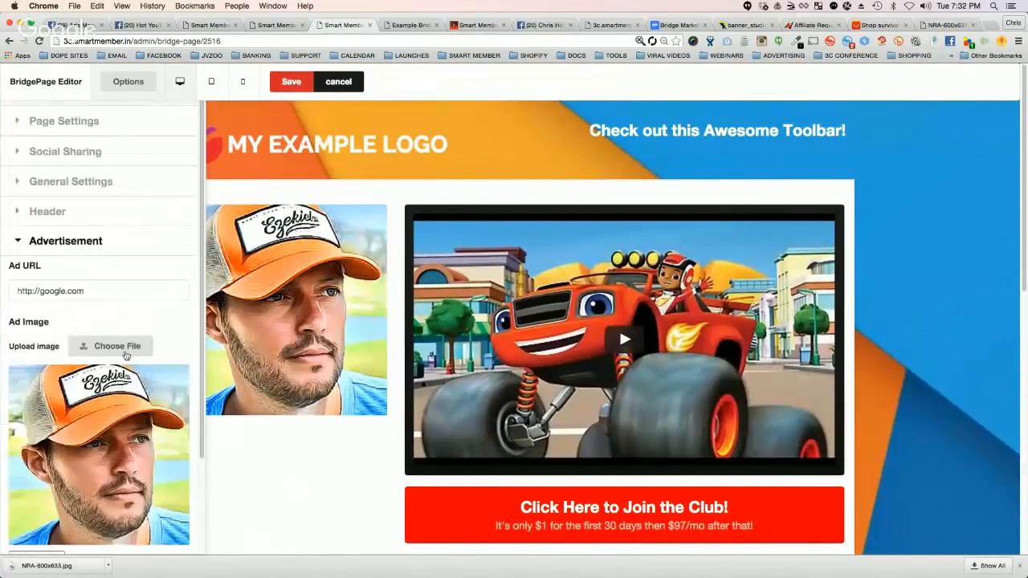
left_click(123, 347)
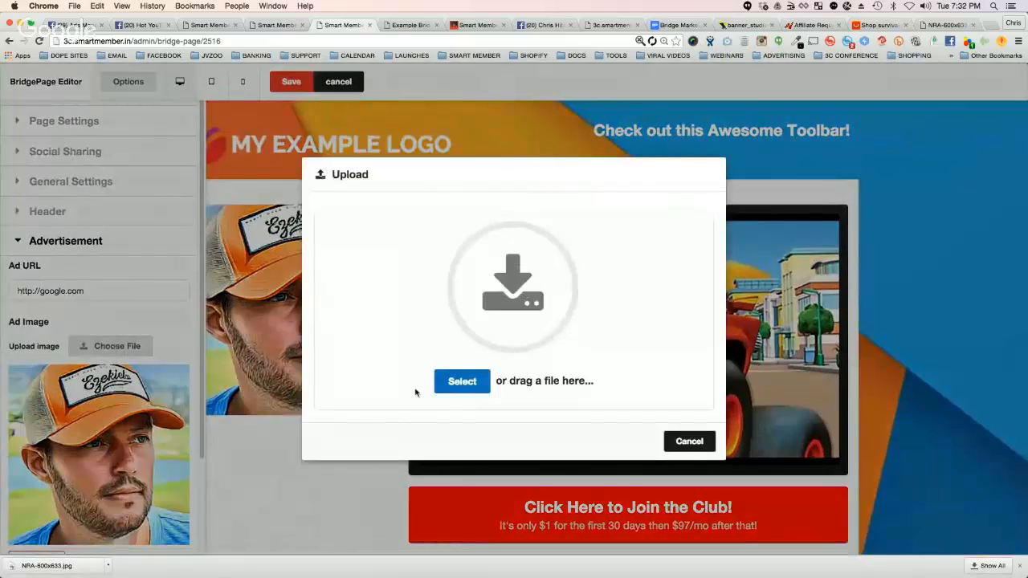
left_click(463, 382)
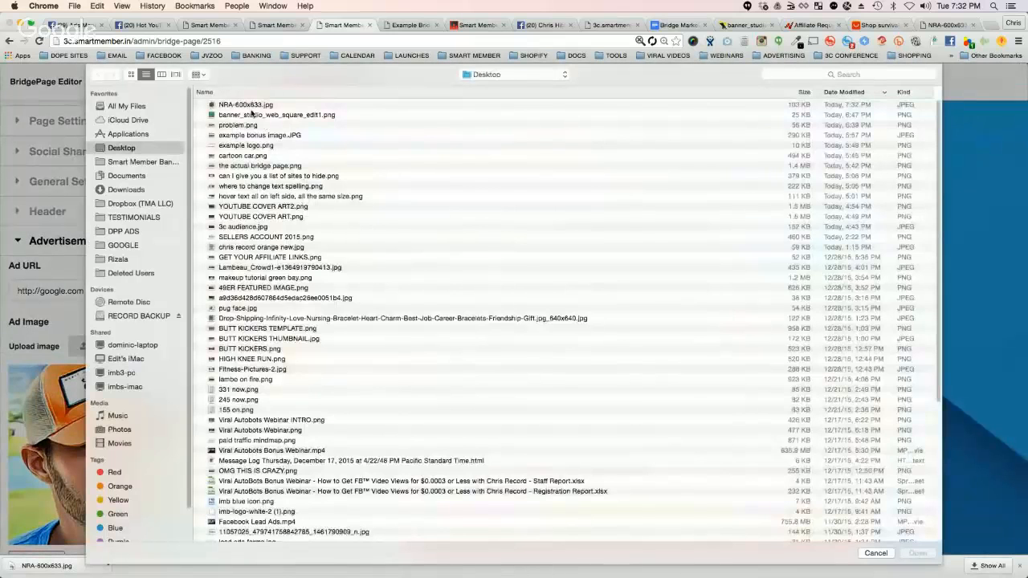
double_click(278, 103)
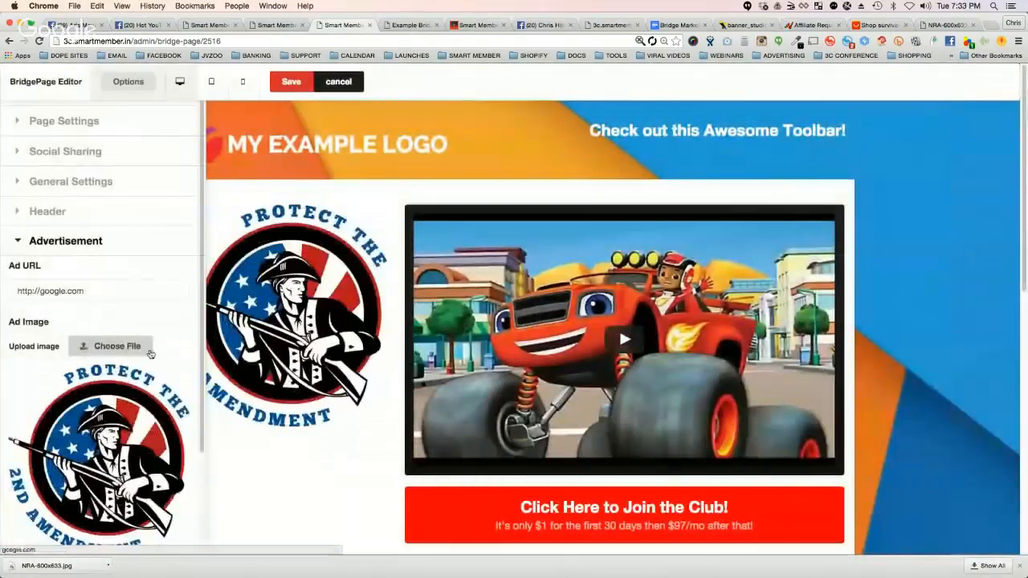
left_click(132, 82)
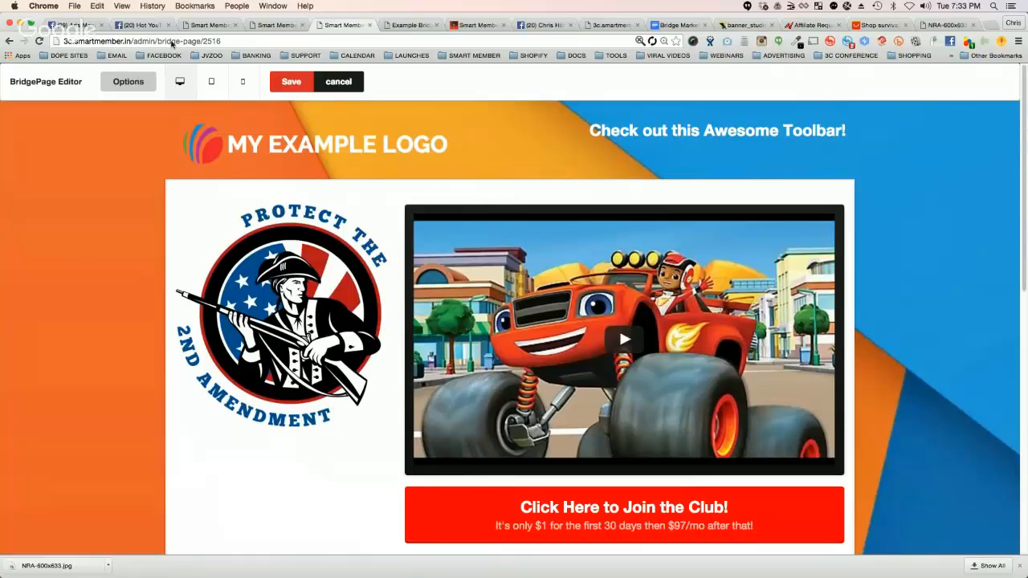
Step: Return to the Facebook ad set targeting the National Rifle Association interest and proceed to choosing the ad creative
left_click(74, 25)
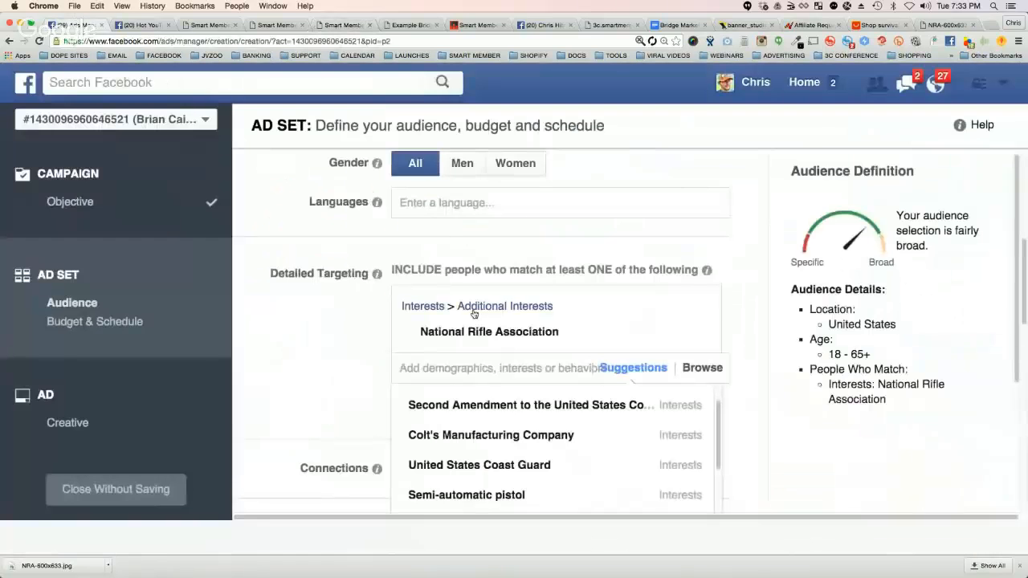
left_click(345, 319)
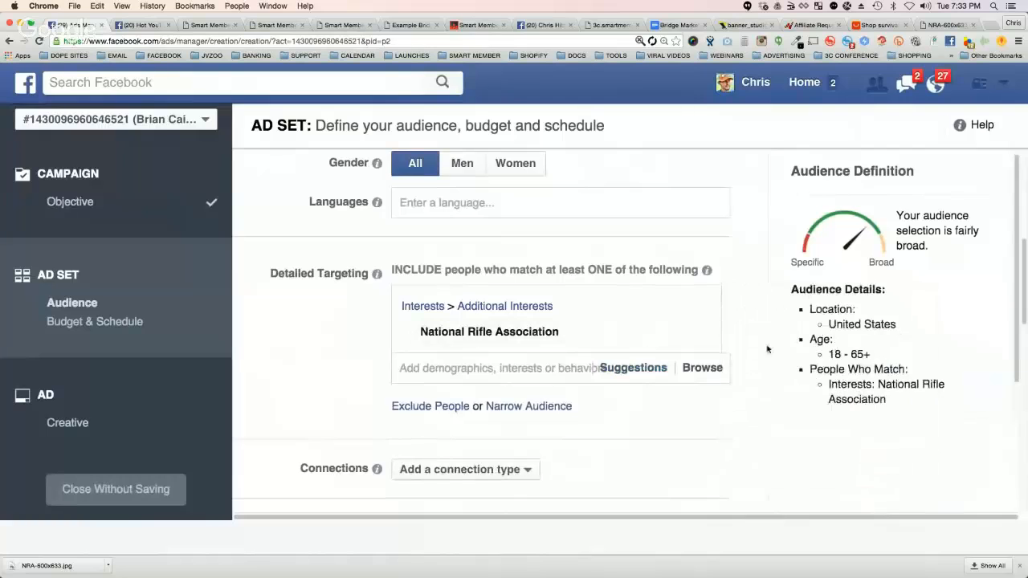
scroll(779, 352, "down", 1)
scroll(774, 358, "down", 15)
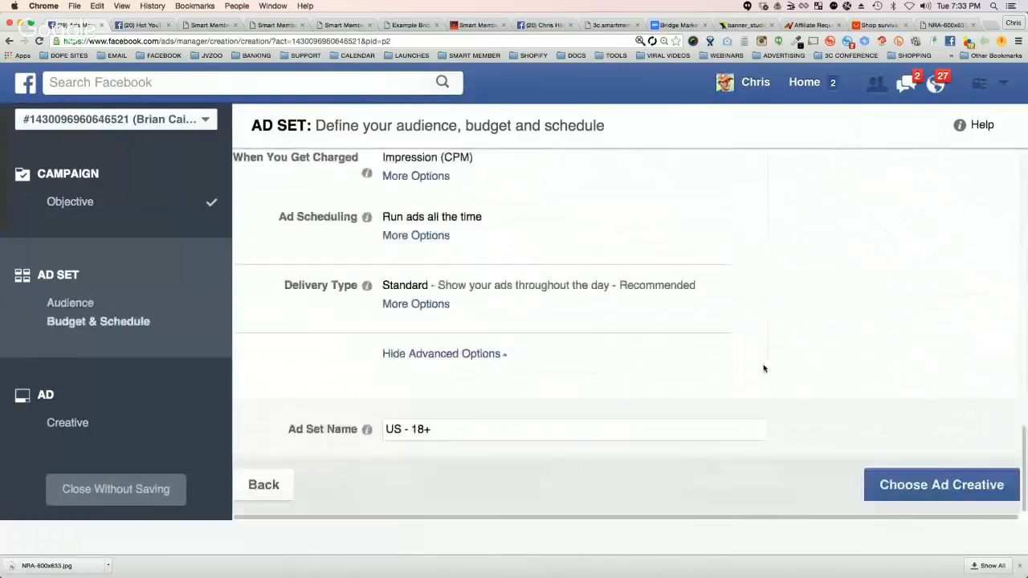
left_click(935, 475)
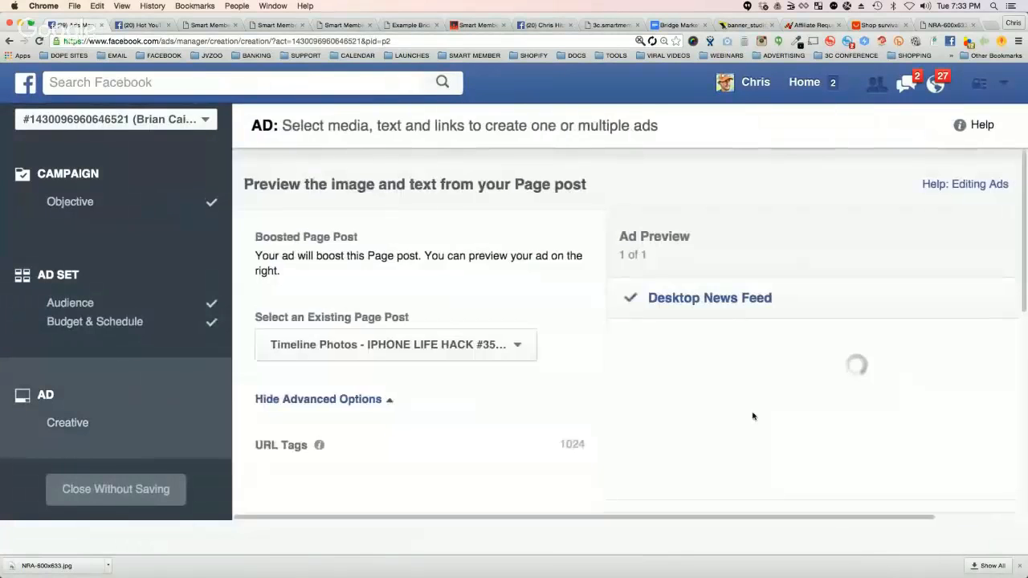
Step: Check the explanation of URL Tags in the ad's advanced options and enter advertisement=nra.png as the tag
scroll(544, 281, "down", 3)
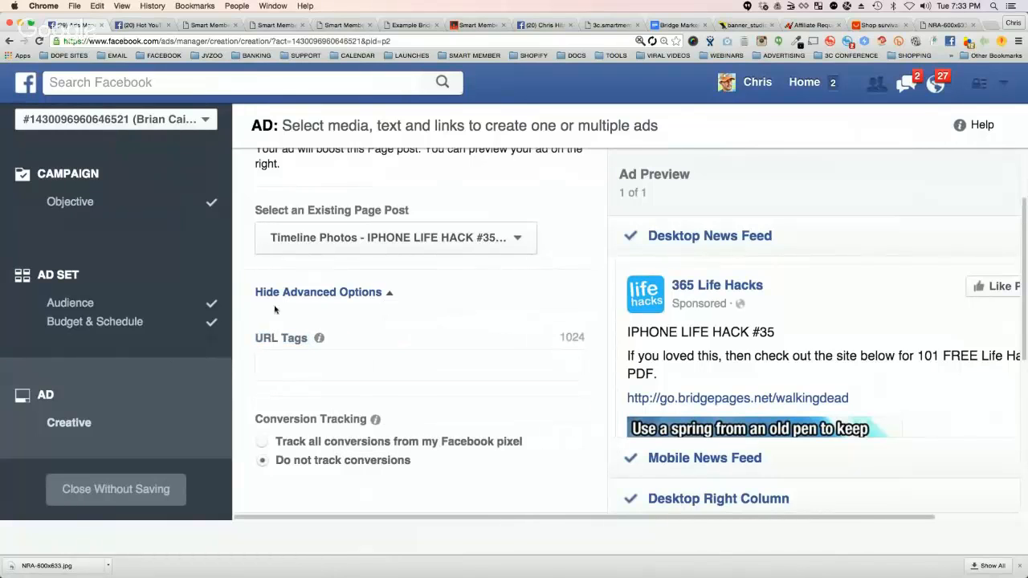
mouse_move(320, 343)
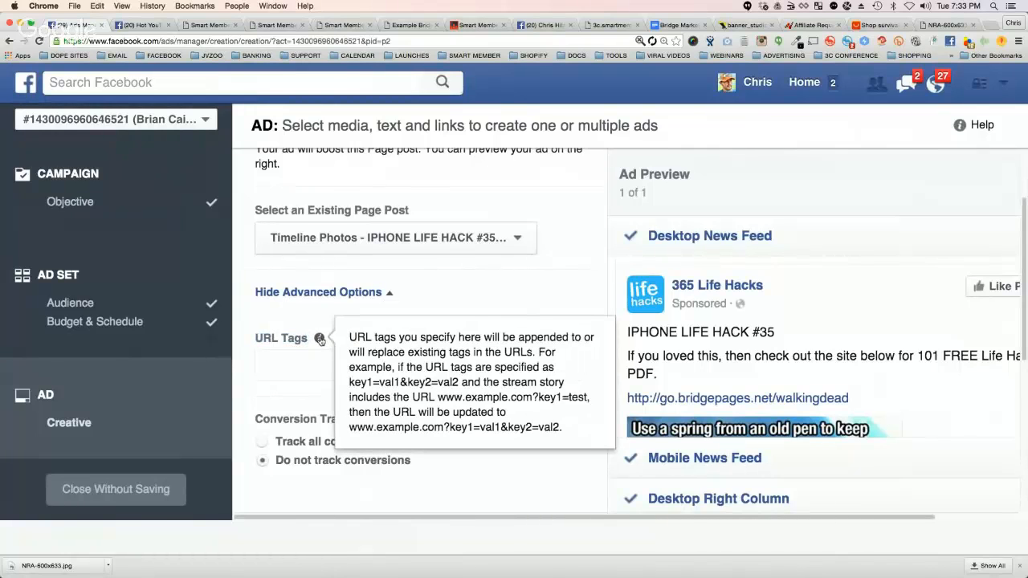
left_click(287, 362)
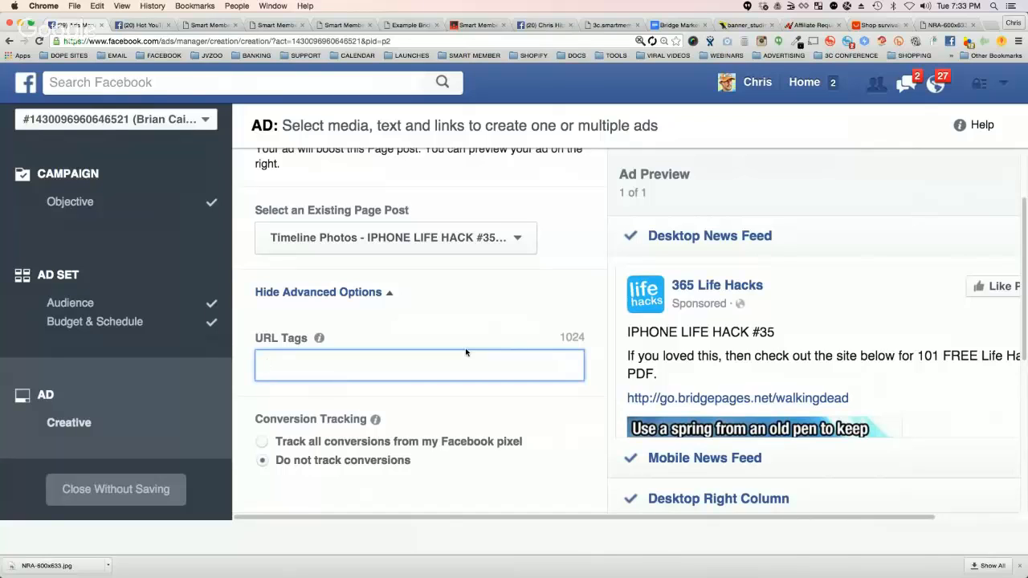
type("vertisement=")
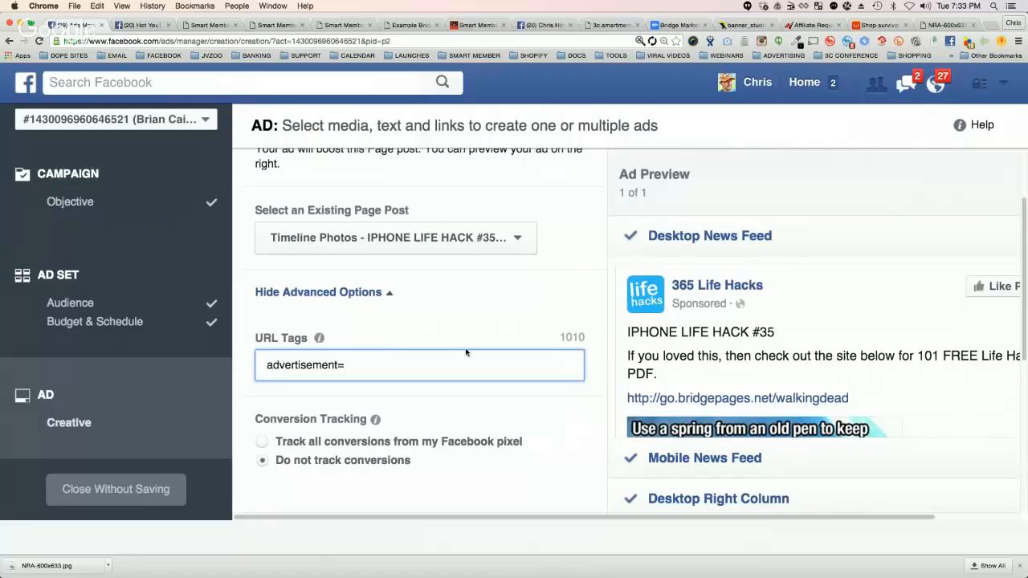
type("nra.png")
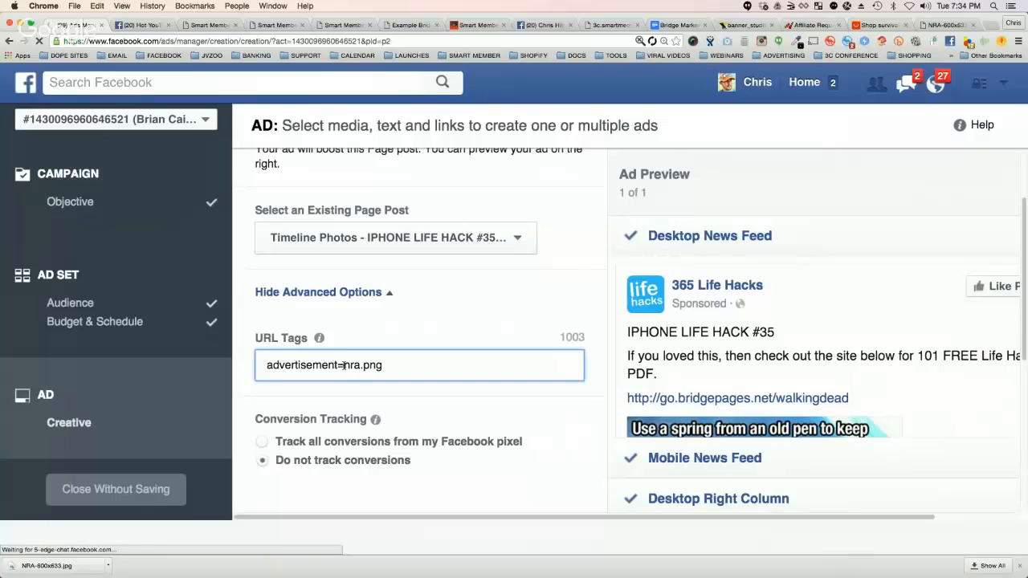
type("http://")
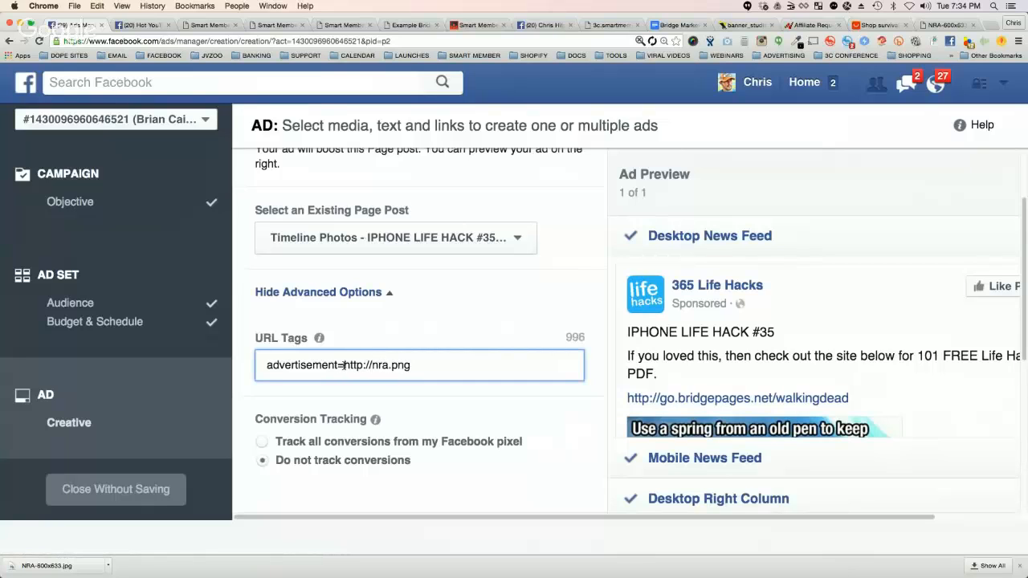
type("gogole.com")
key("BackSpace")
key("BackSpace")
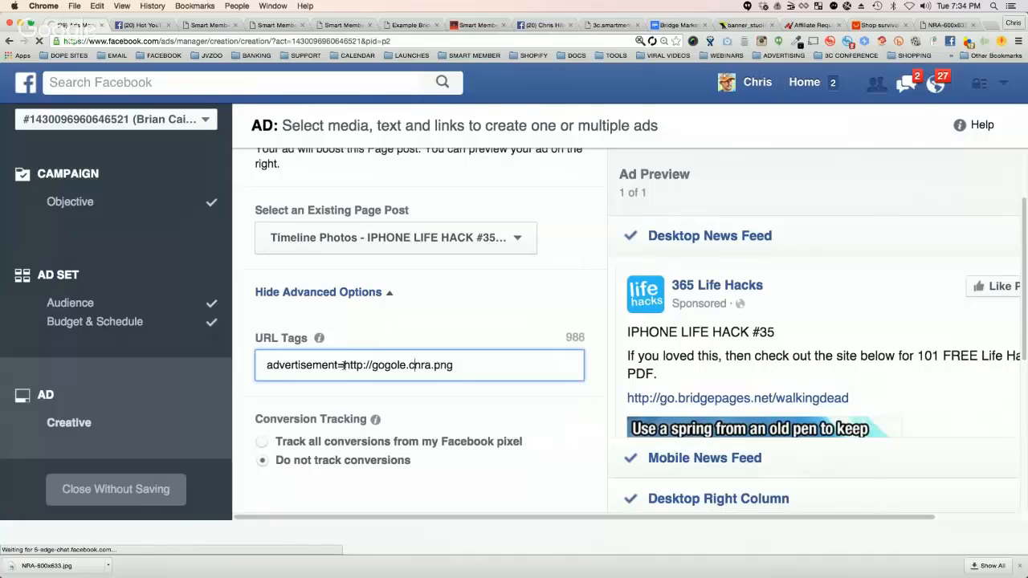
key("BackSpace")
key("BackSpace")
key("BackSpace")
key("BackSpace")
key("BackSpace")
key("BackSpace")
type("ogle.com")
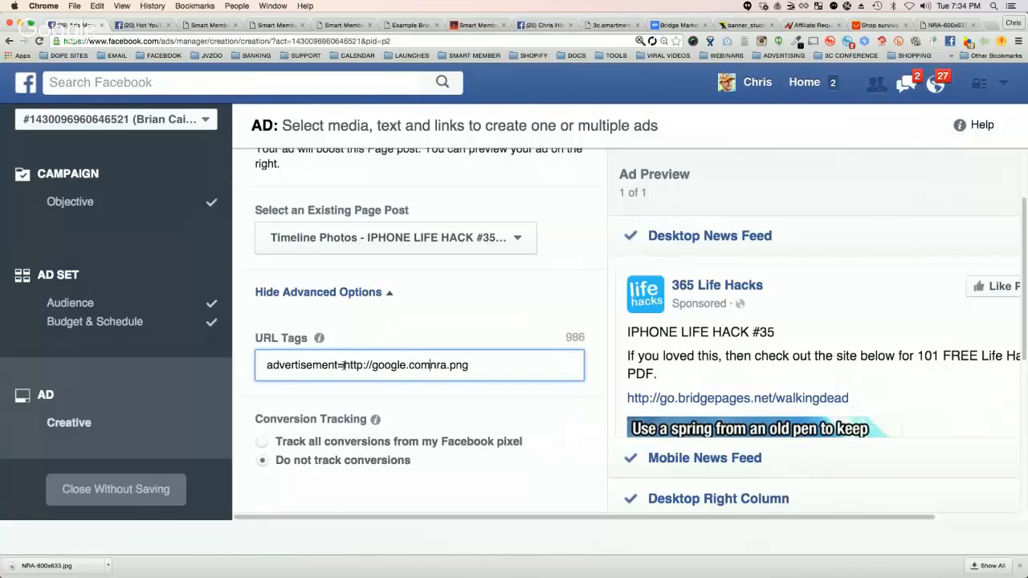
type("/")
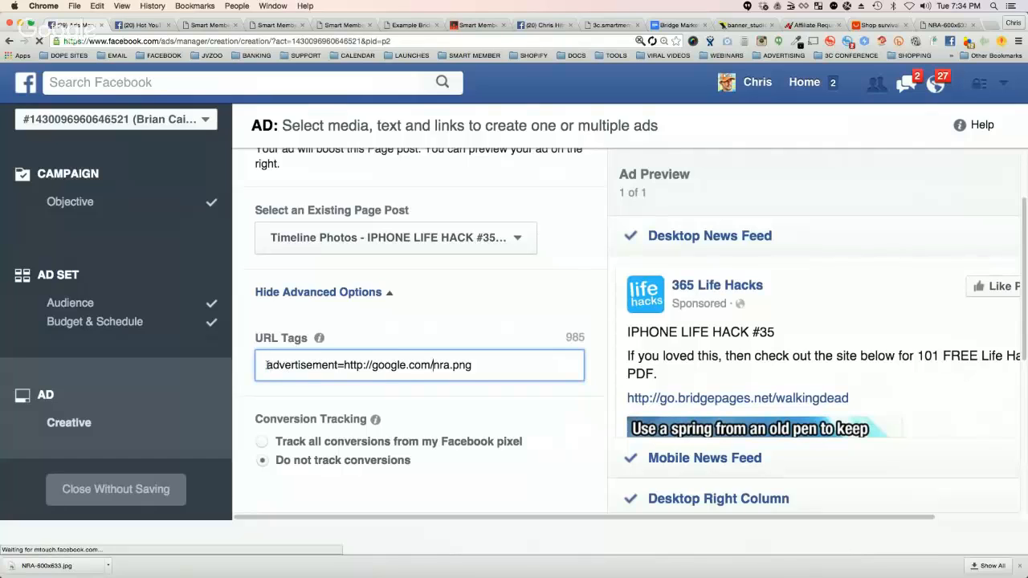
left_click_drag(266, 366, 463, 362)
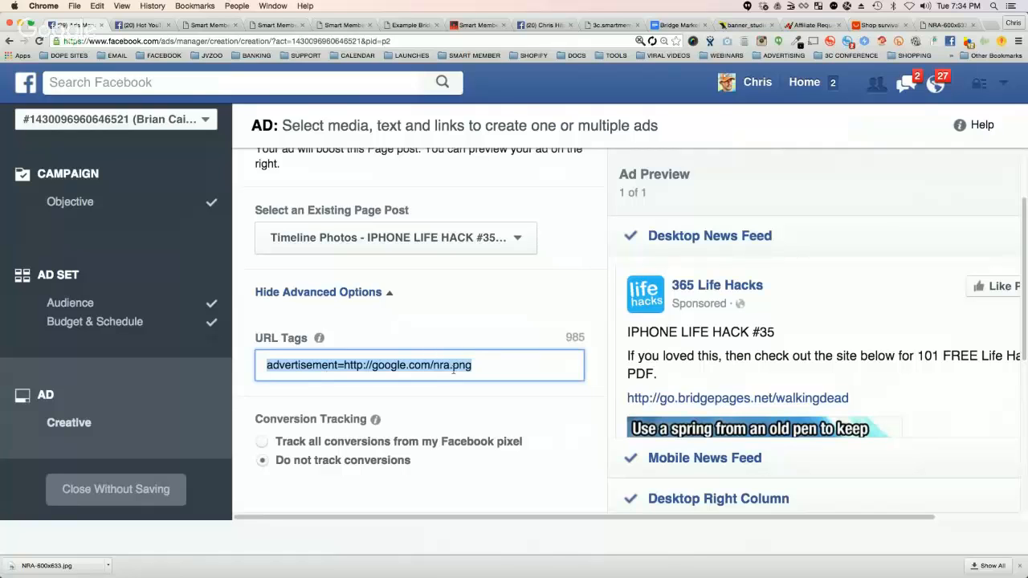
left_click(410, 25)
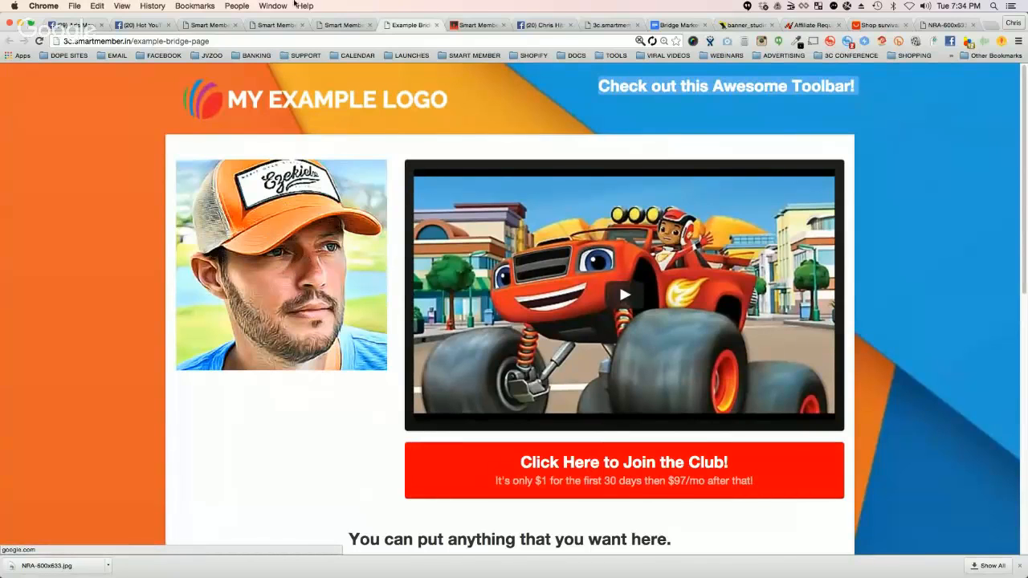
Step: Compare the ad's URL tag with the advertisement image on the example bridge page and look over the ad creative
left_click(74, 25)
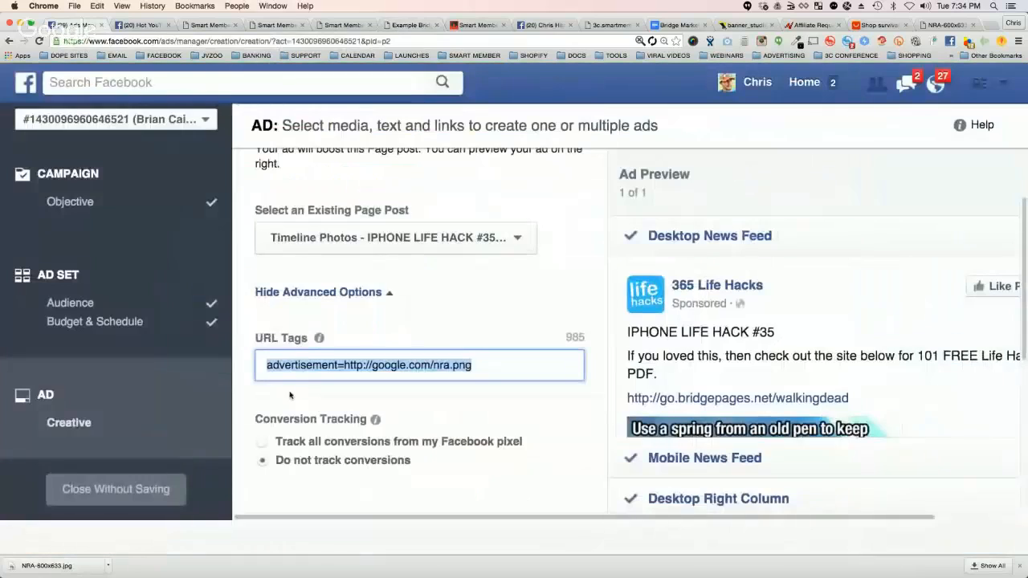
left_click(440, 366)
left_click_drag(265, 367, 495, 367)
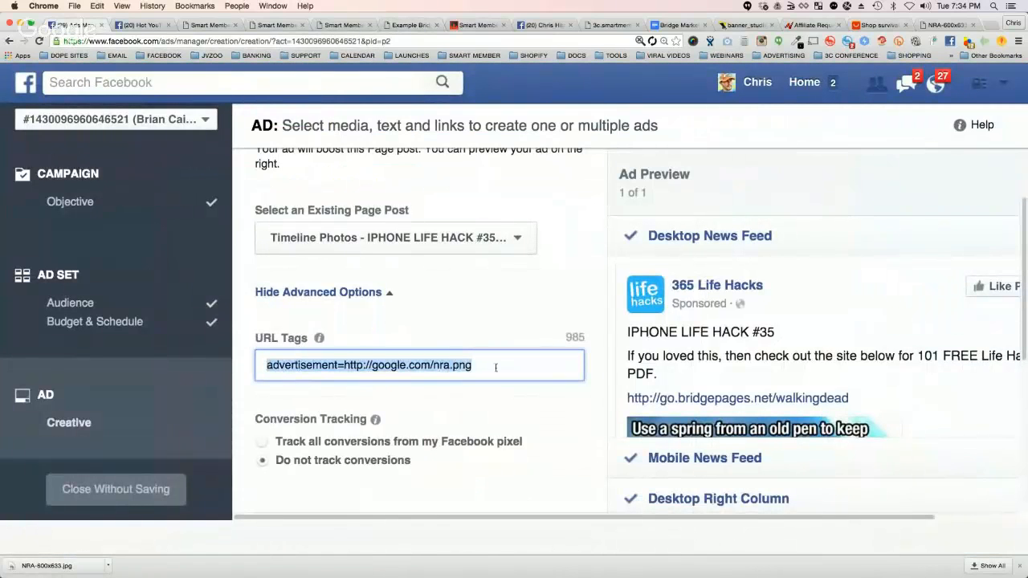
left_click(410, 25)
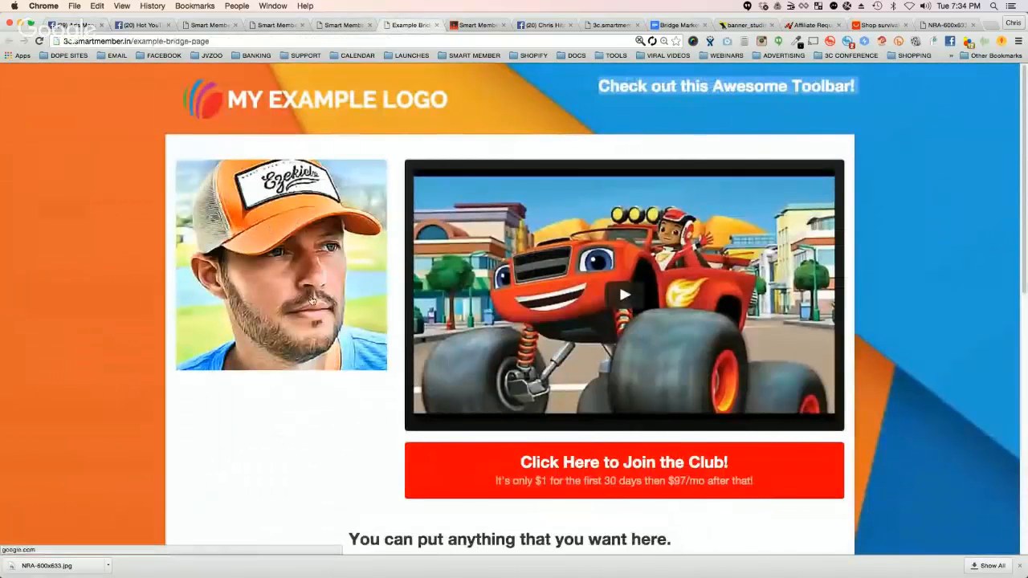
left_click(71, 25)
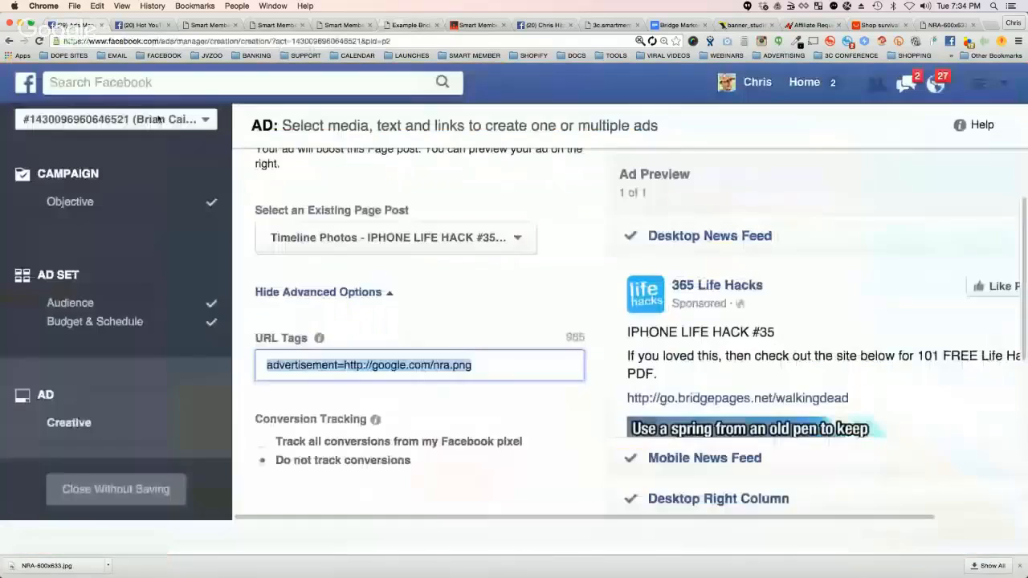
scroll(645, 374, "up", 3)
scroll(645, 374, "down", 10)
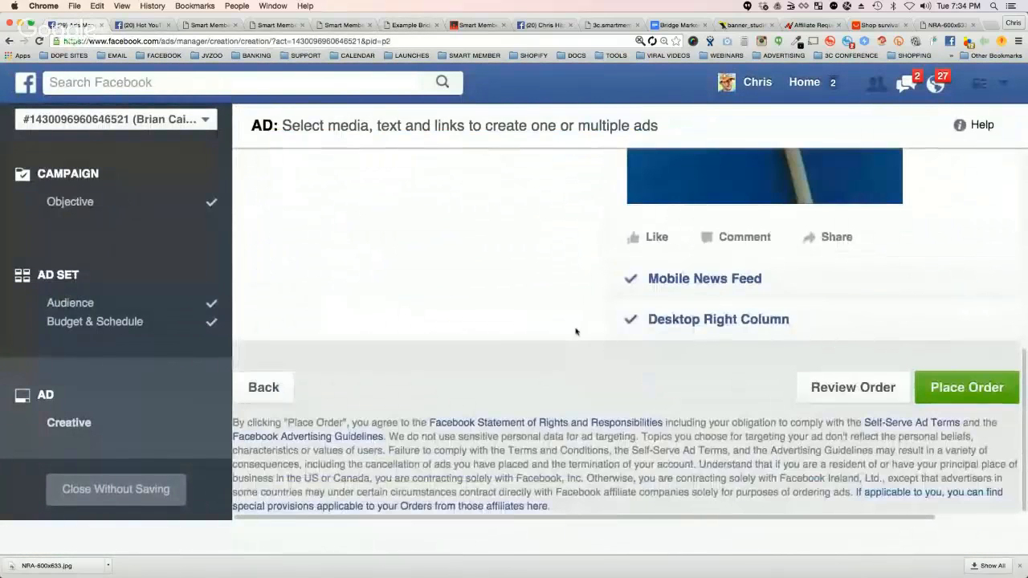
scroll(573, 329, "up", 10)
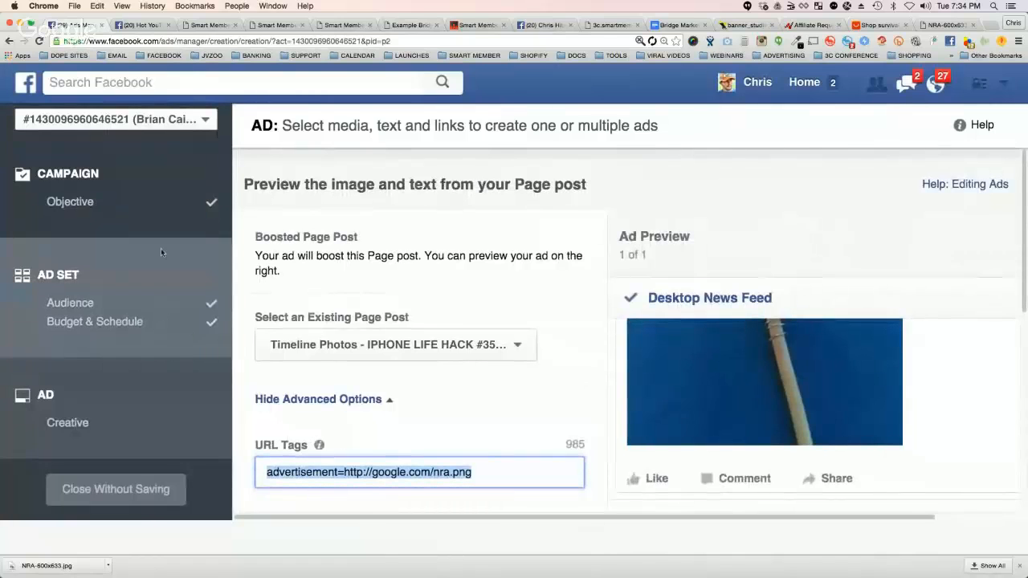
Step: Check the National Rifle Association interest in the ad set's detailed targeting
left_click(152, 303)
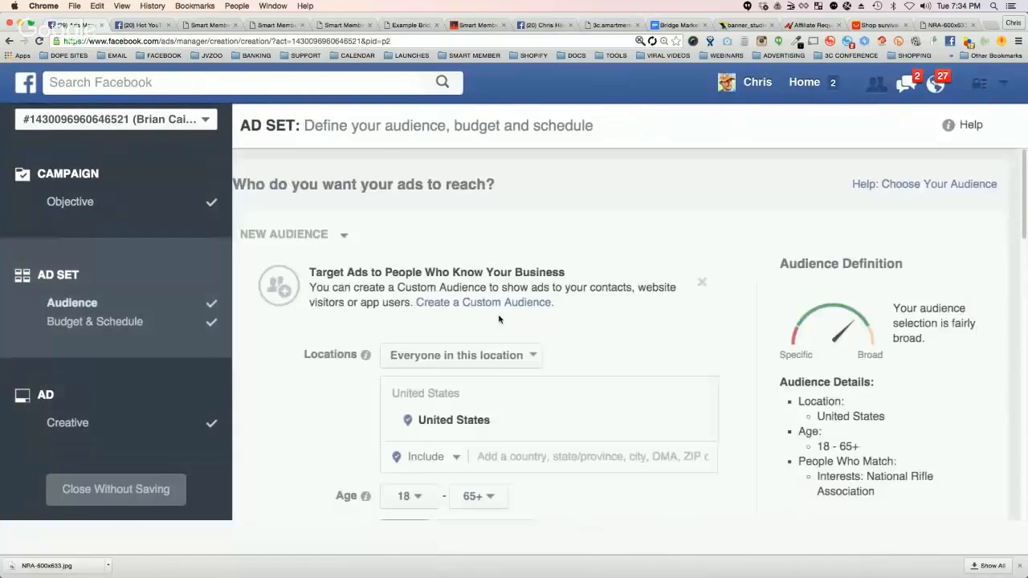
scroll(300, 355, "down", 5)
scroll(334, 320, "up", 2)
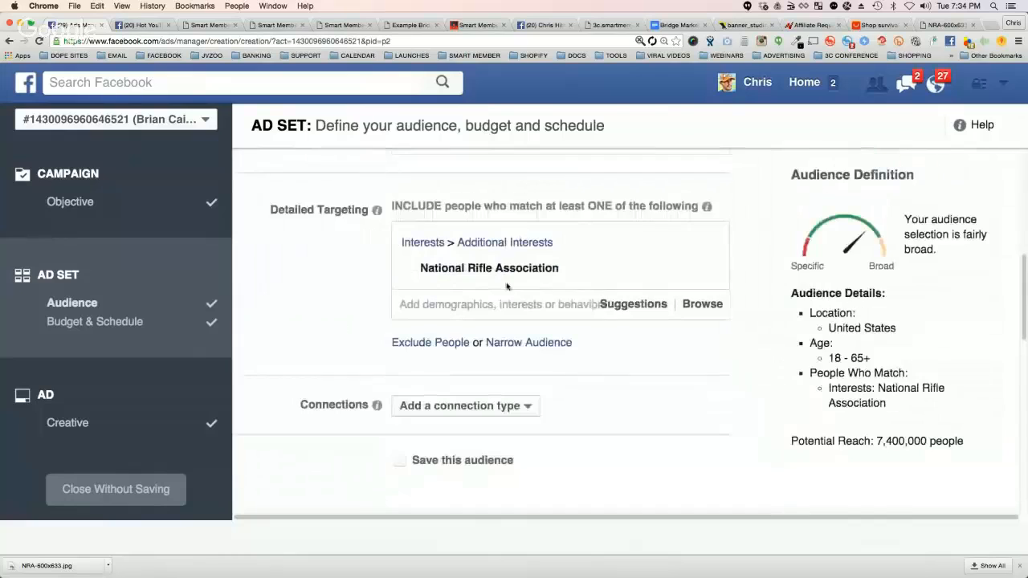
mouse_move(546, 268)
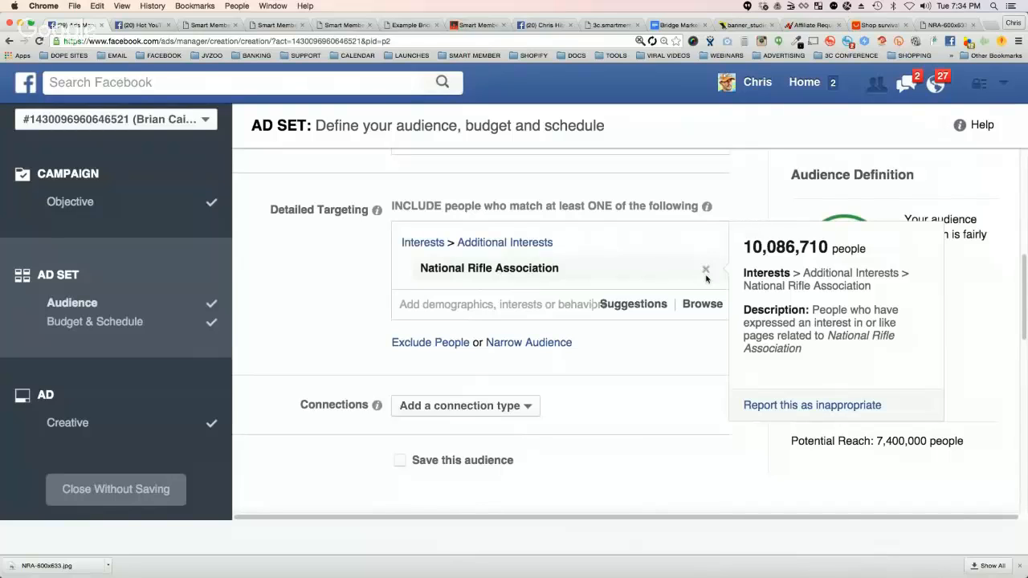
left_click(947, 25)
left_click(299, 41)
key("super+c")
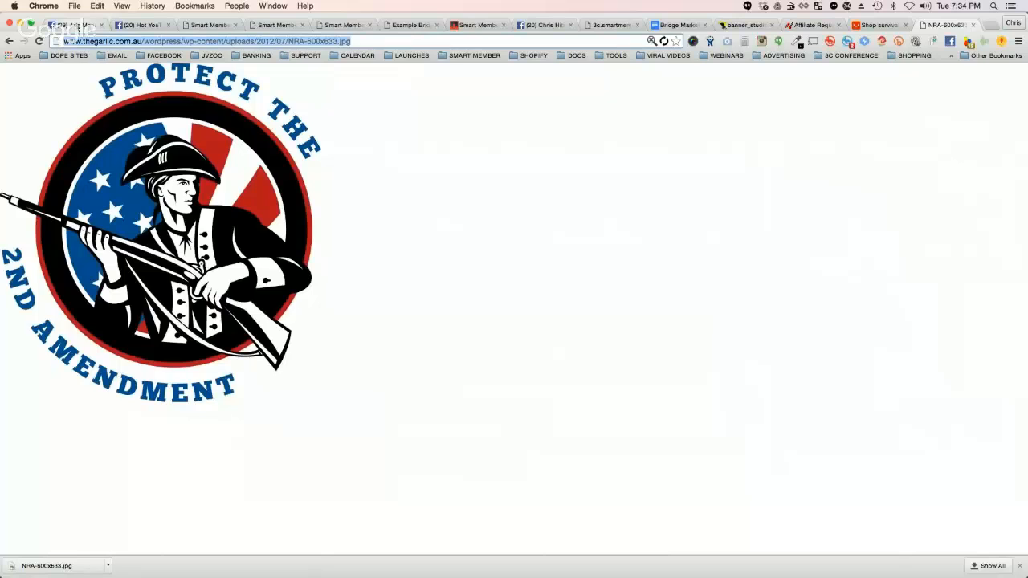
left_click(71, 25)
scroll(898, 441, "down", 10)
left_click(944, 480)
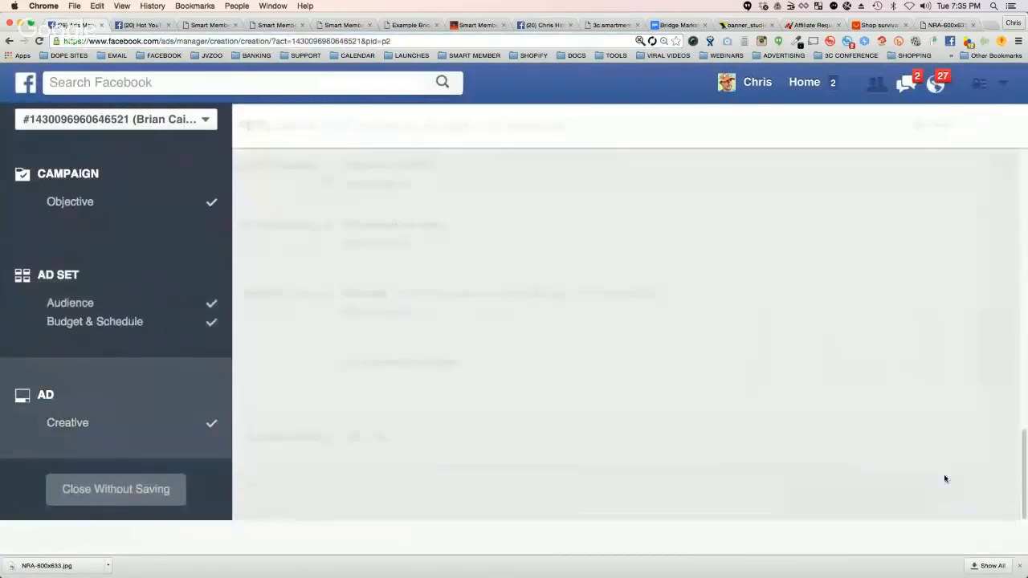
scroll(325, 417, "down", 2)
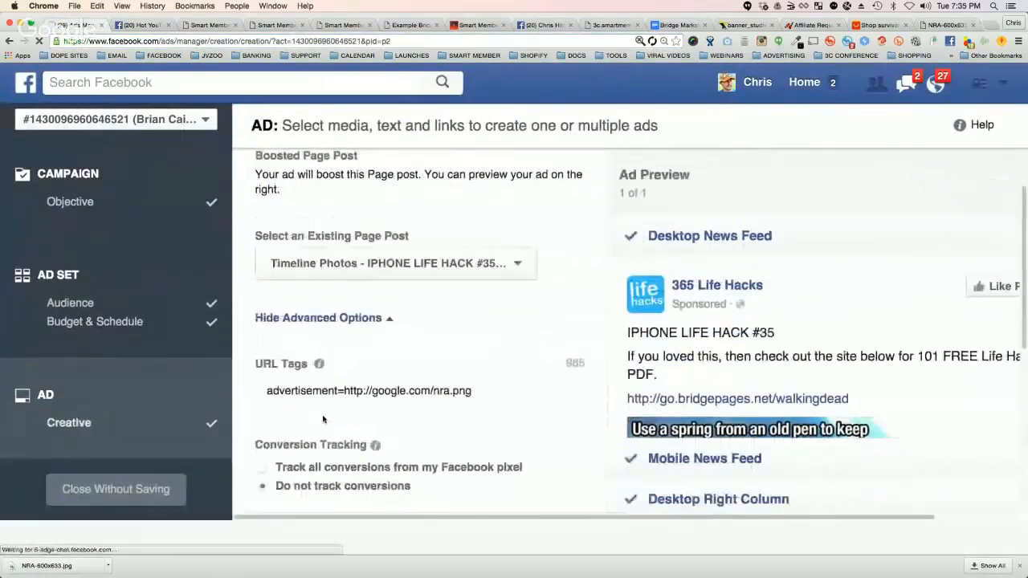
left_click(368, 405)
left_click_drag(343, 391, 507, 394)
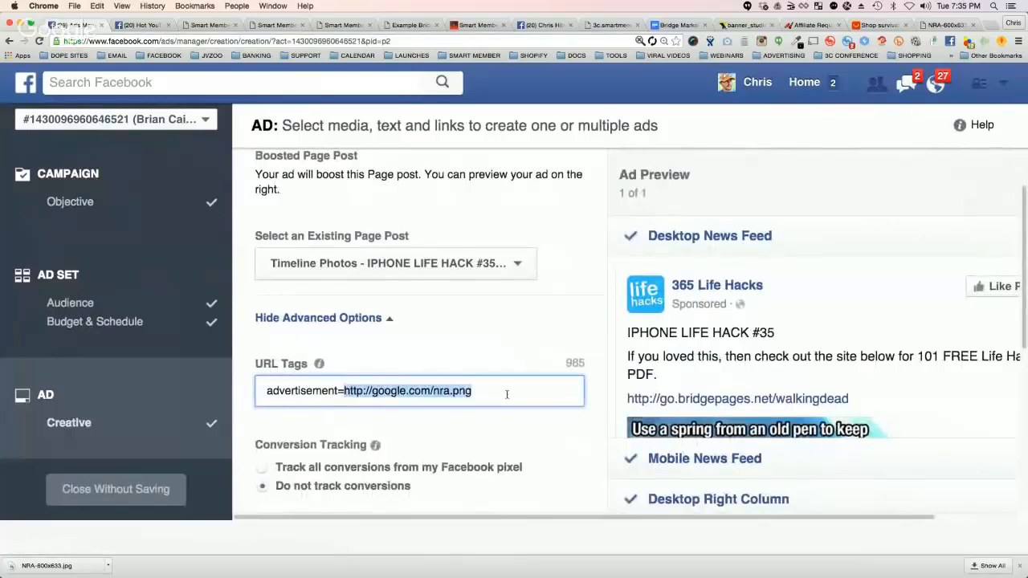
key("super+v")
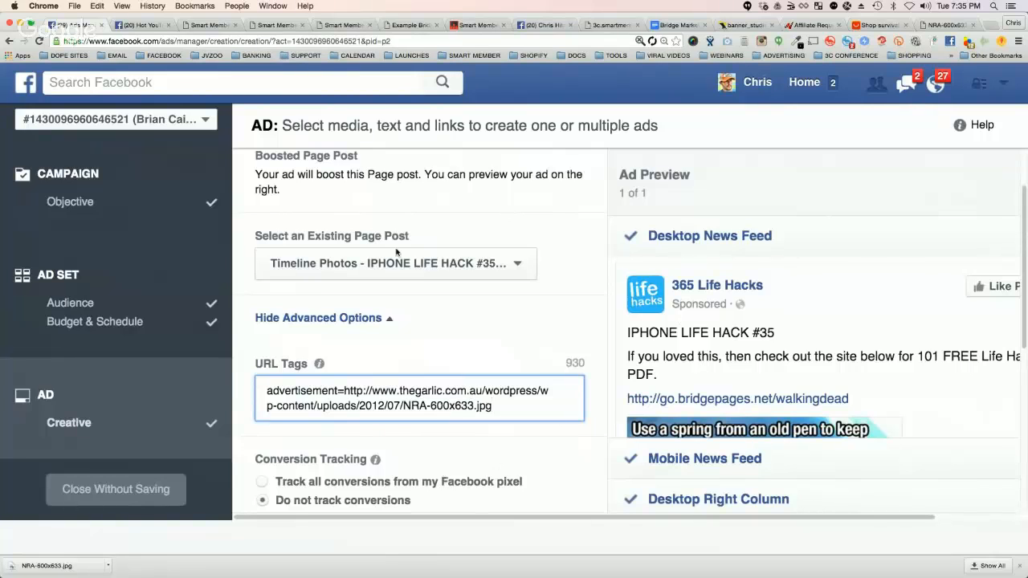
left_click(402, 24)
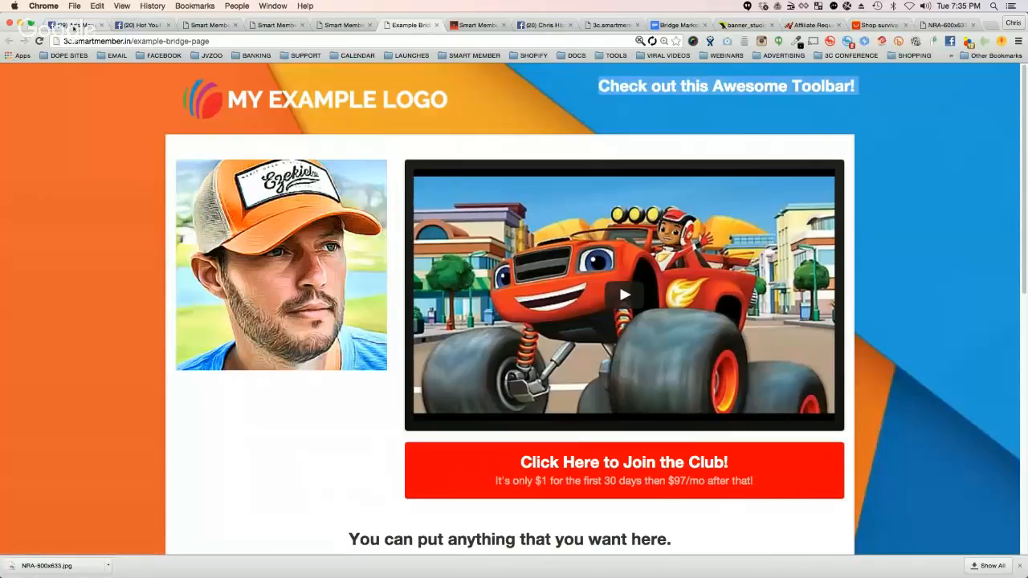
left_click(71, 25)
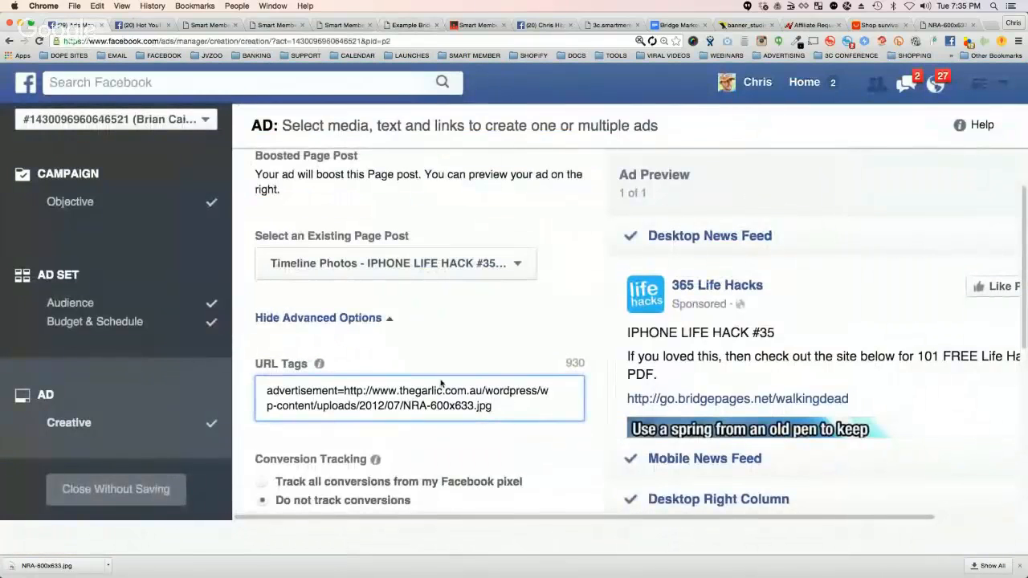
Step: Replace the National Rifle Association interest in the ad set's audience with The Walking Dead (TV series)
left_click(170, 302)
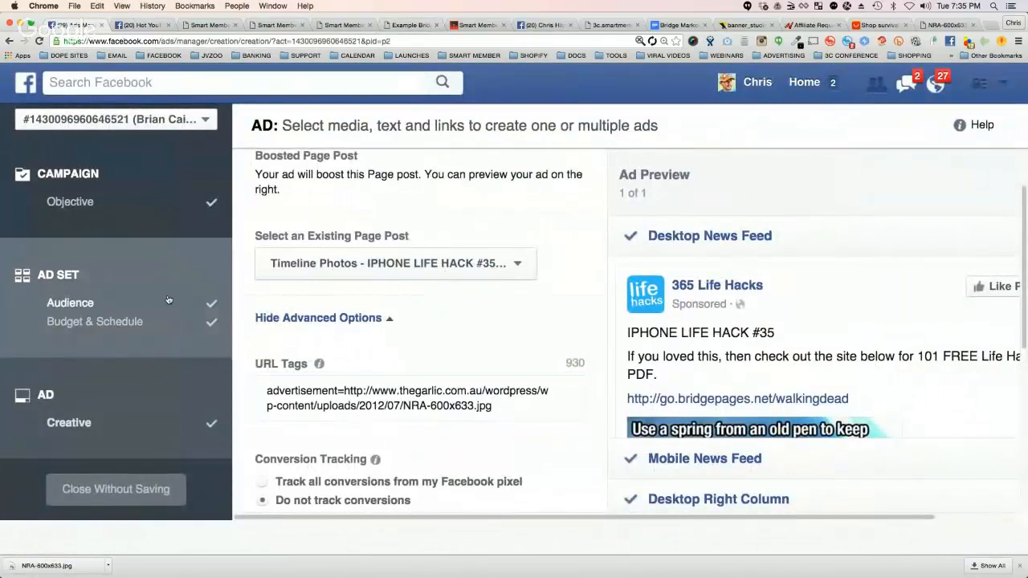
scroll(362, 407, "down", 5)
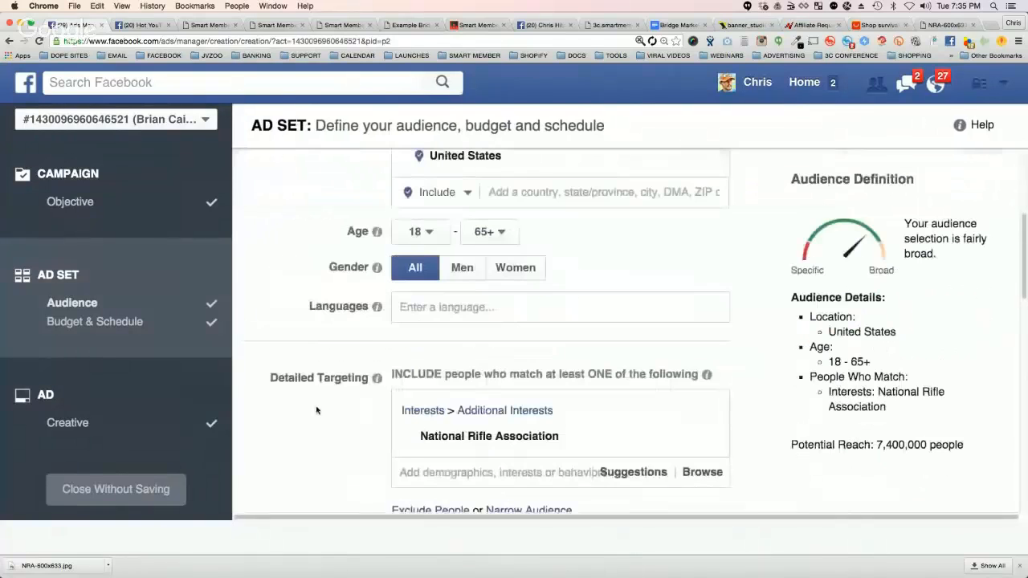
mouse_move(624, 438)
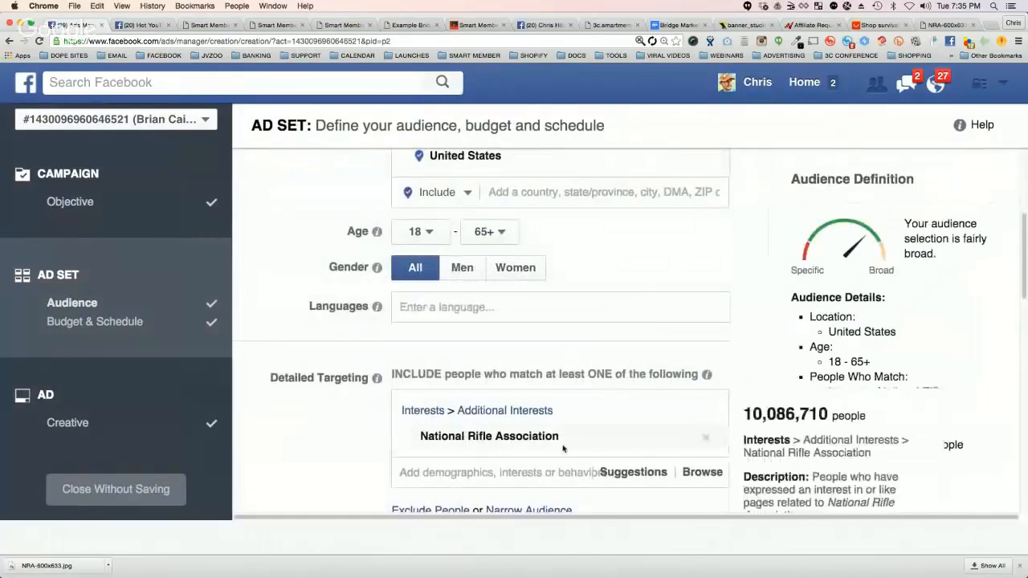
left_click(706, 439)
left_click(523, 403)
type("wa")
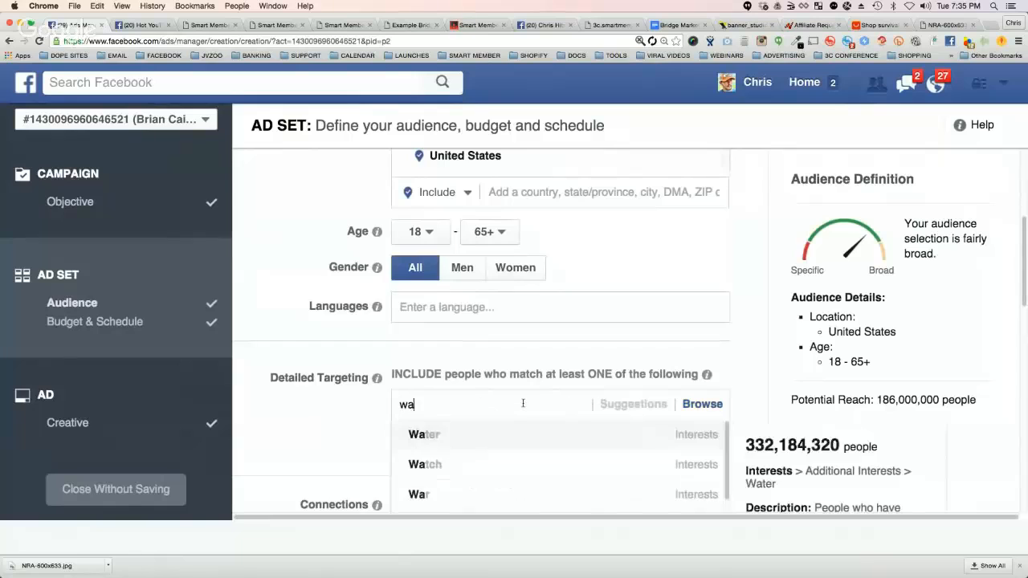
type("lking dead")
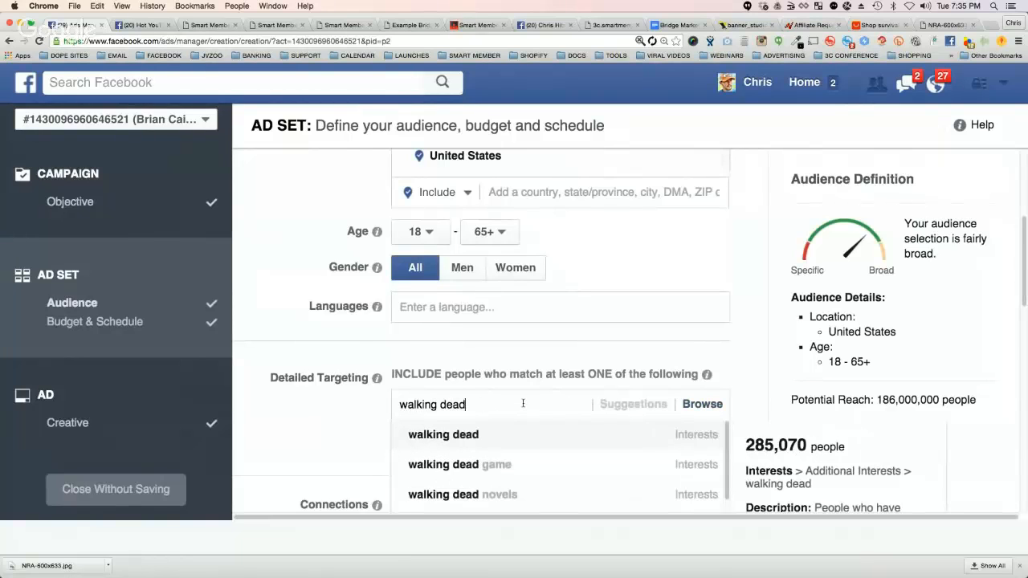
type(" tv")
left_click(535, 434)
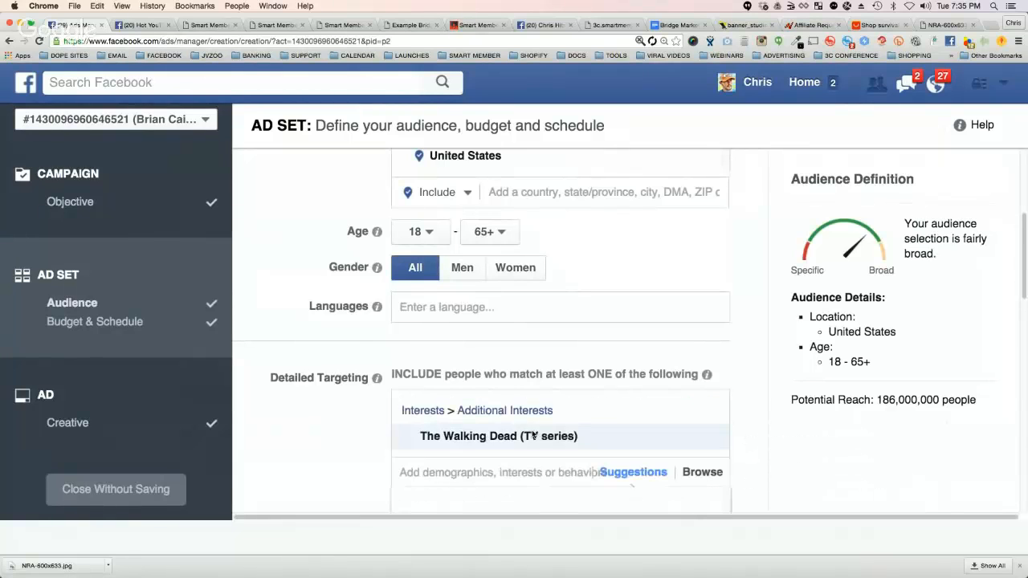
Step: Proceed from the ad set's audience and budget settings to choosing the ad creative
scroll(711, 437, "down", 2)
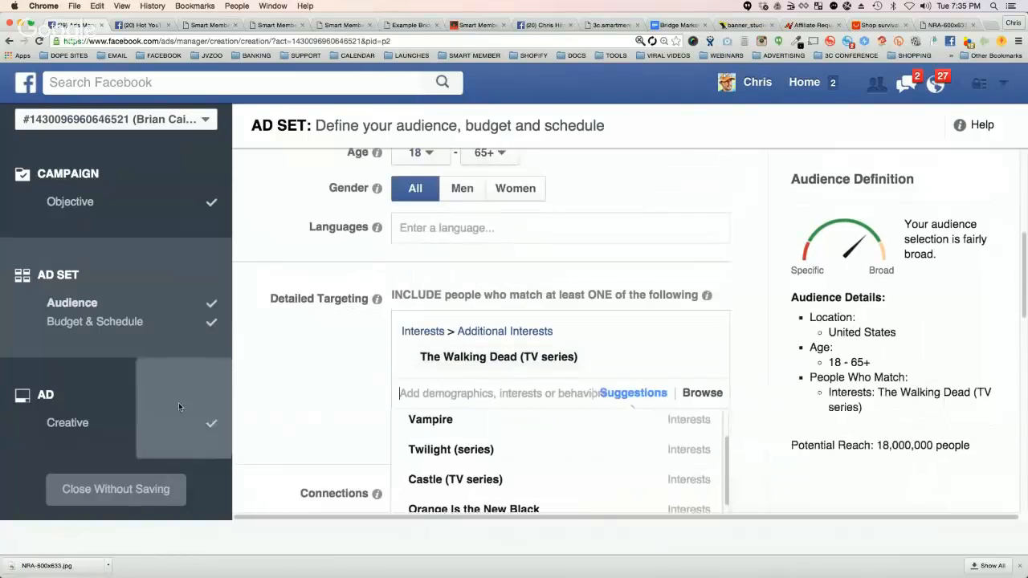
scroll(763, 346, "down", 10)
scroll(767, 353, "down", 2)
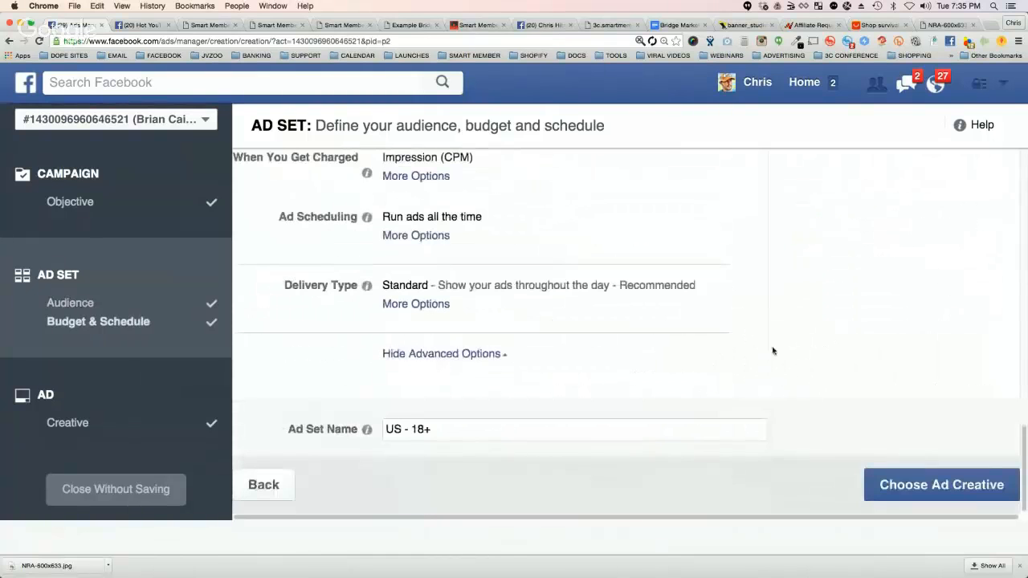
left_click(968, 489)
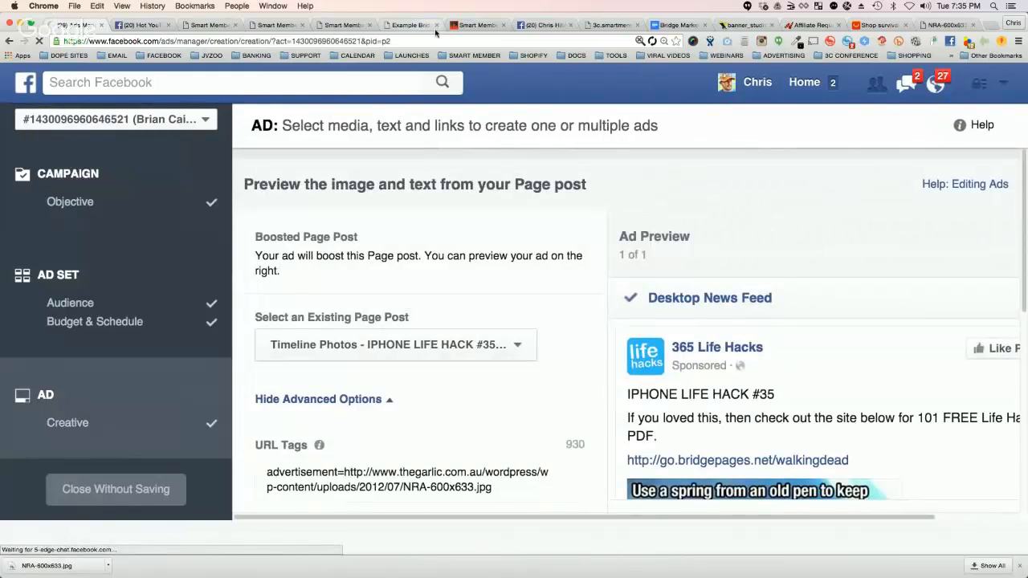
Step: Search Google Images for walking dead fan art, reusing the browser page that holds the NRA image
left_click(879, 25)
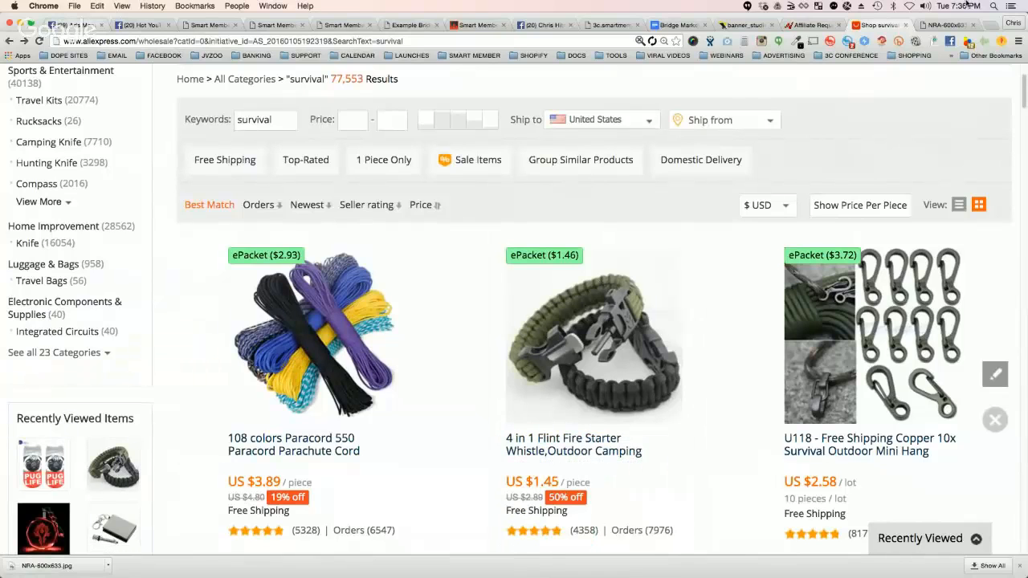
left_click(946, 26)
type("wa")
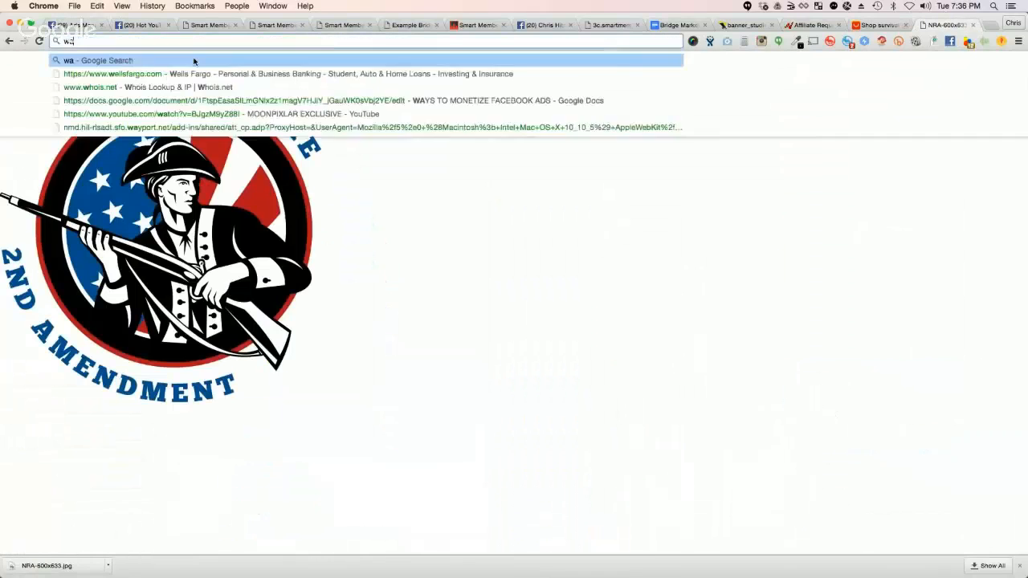
type("lking dead")
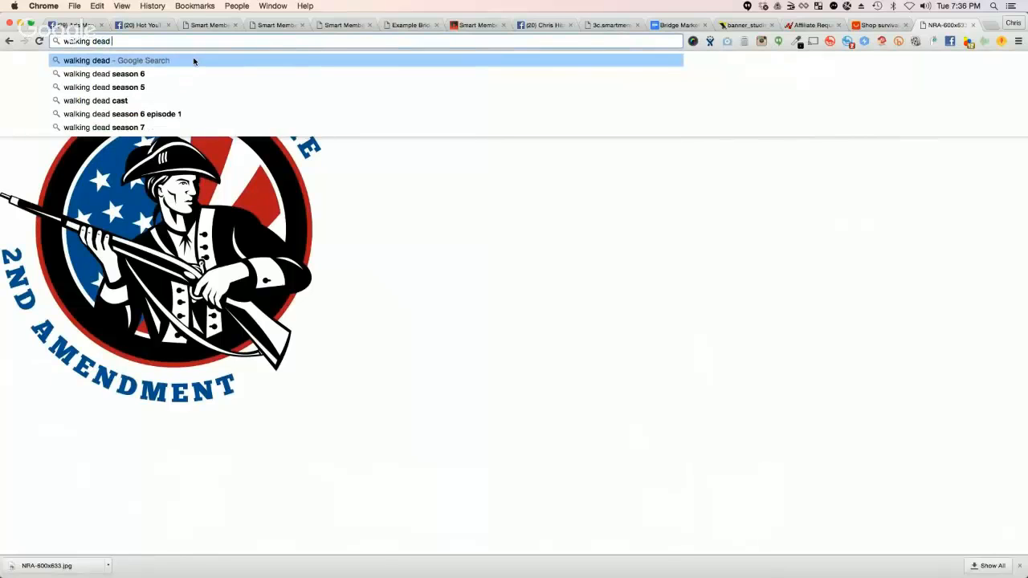
type(" fan art")
key("Return")
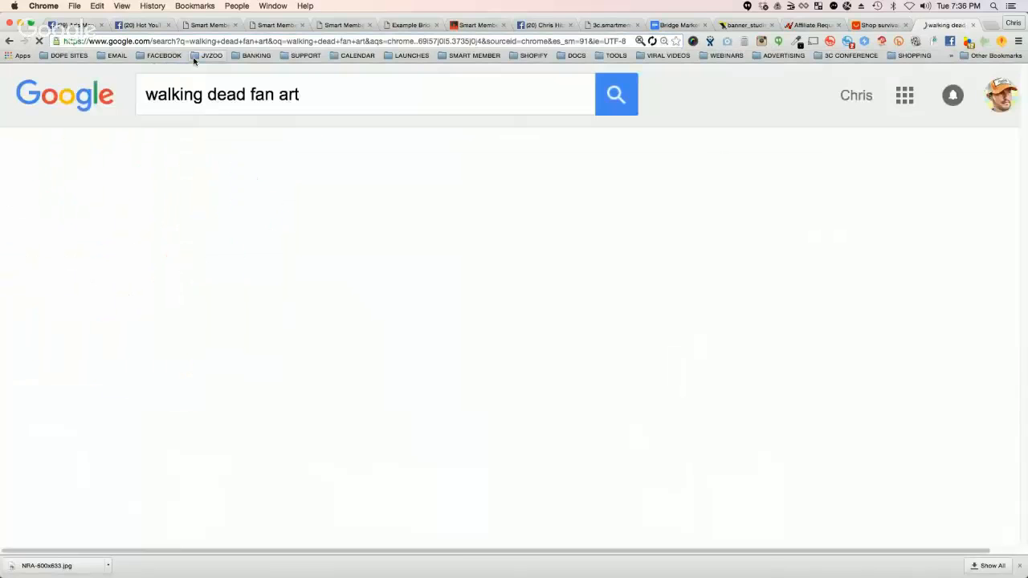
left_click(217, 163)
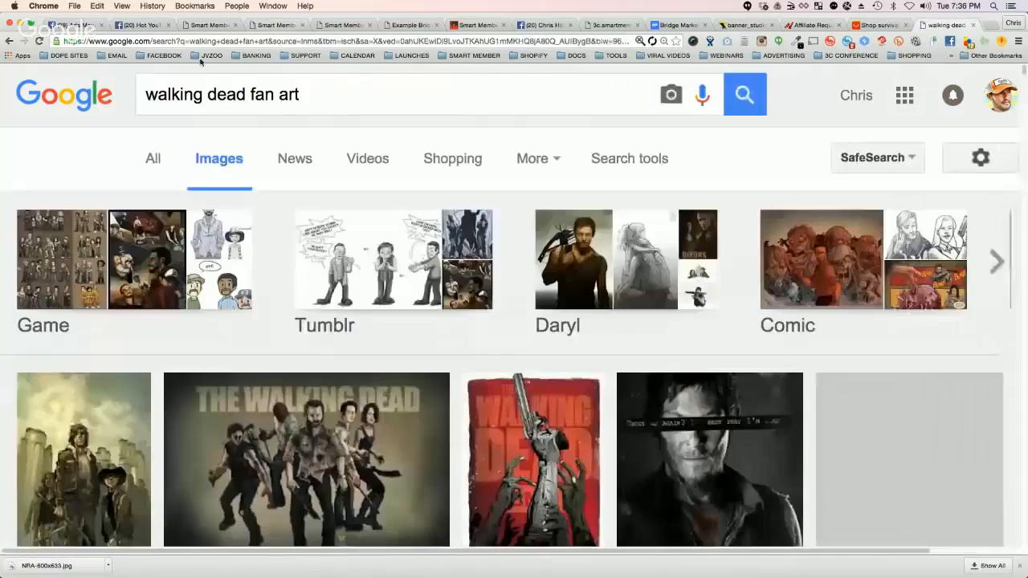
Step: Search Google Images for zombie fan art and browse the pictures
triple_click(176, 94)
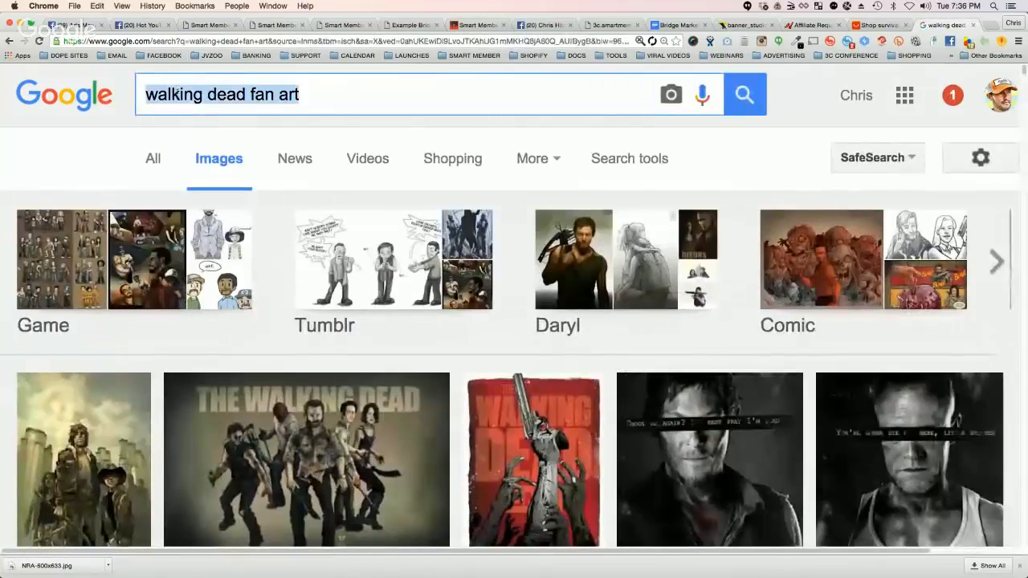
type("zombine")
key("BackSpace")
key("BackSpace")
type("e fan ")
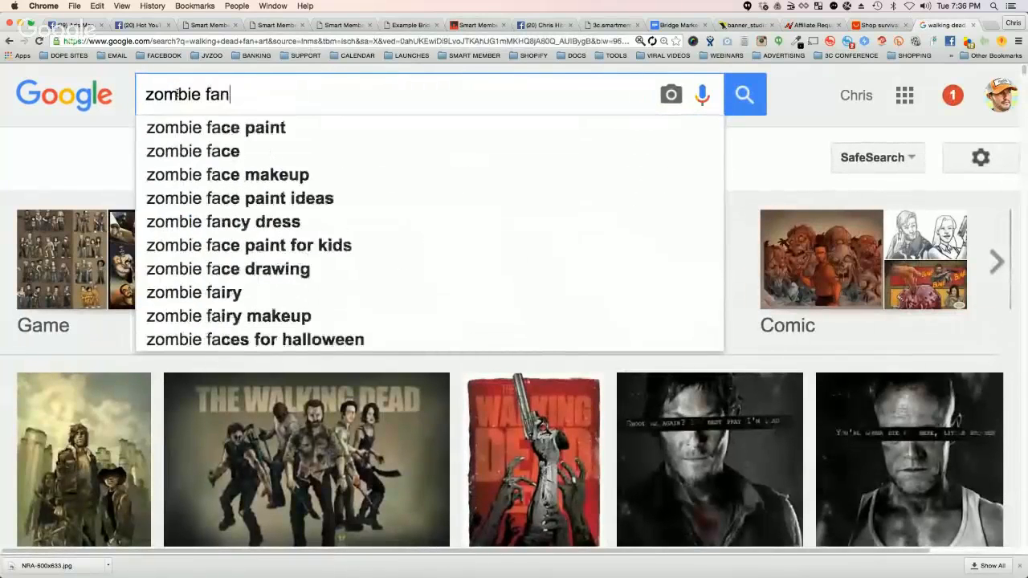
type("art")
key("Return")
scroll(406, 210, "down", 1)
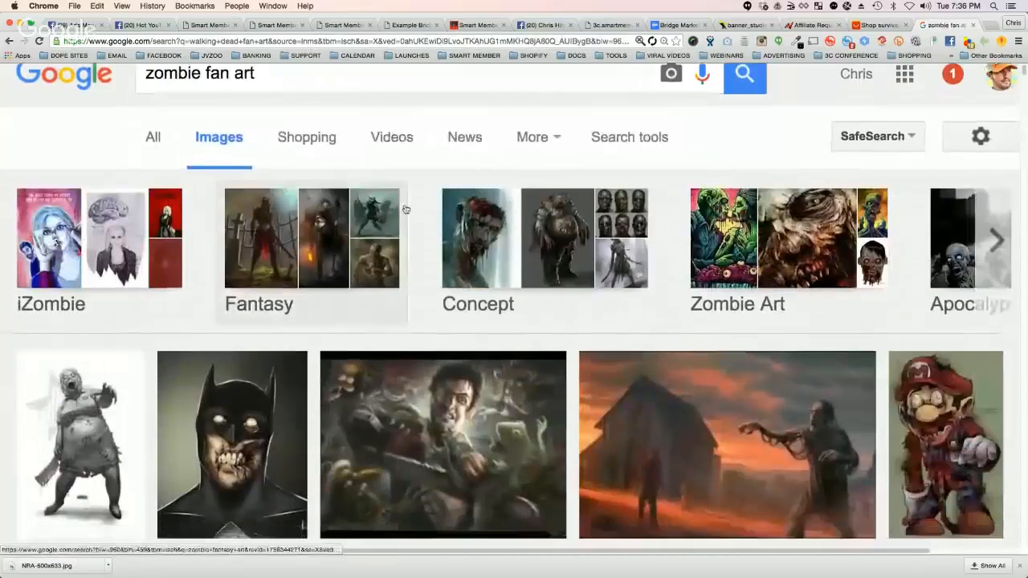
scroll(406, 209, "down", 3)
scroll(643, 281, "up", 4)
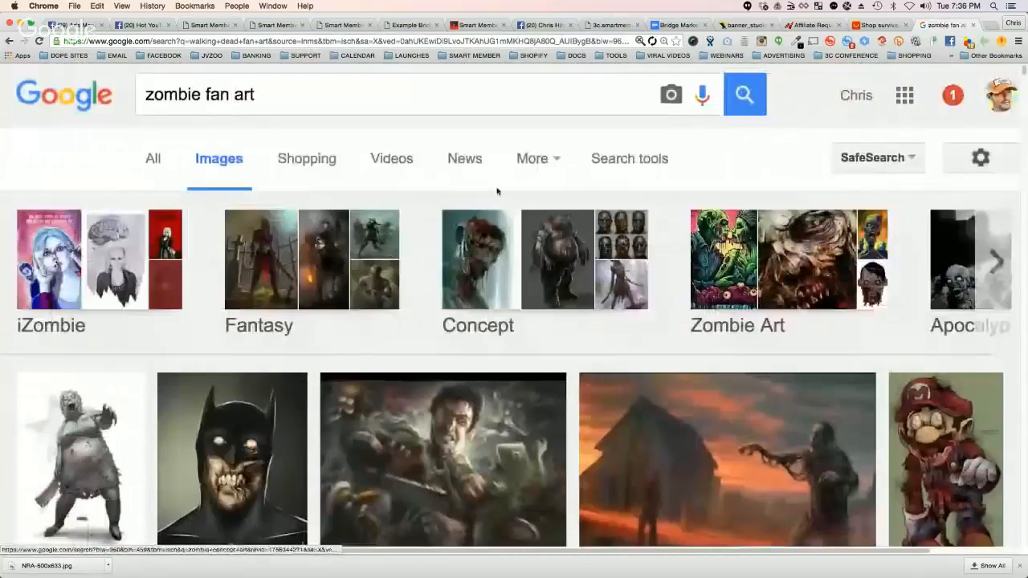
Step: Search Google Images for zombies and browse the pictures for one that suits The Walking Dead fans
triple_click(234, 95)
type("zombies")
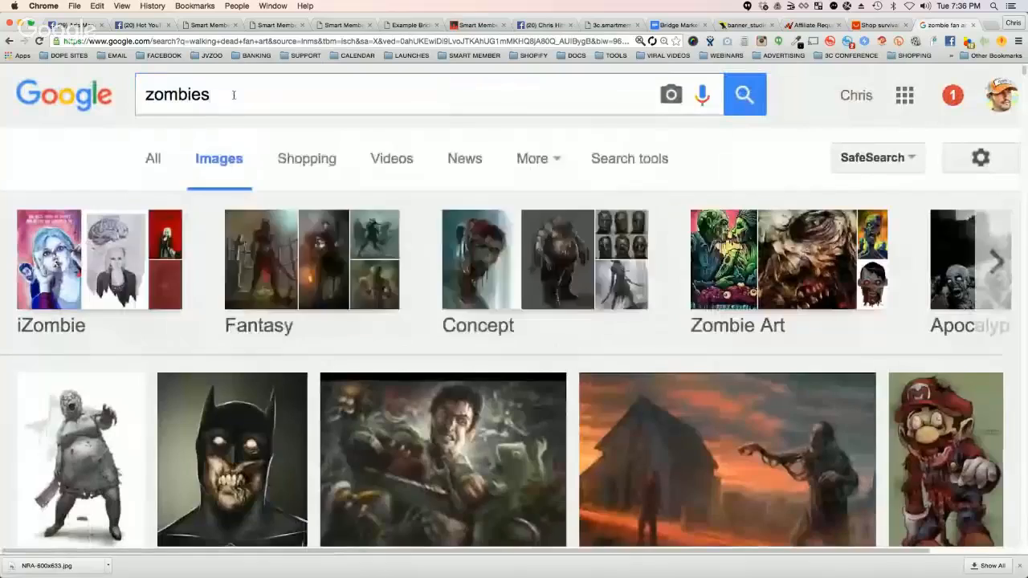
key("Return")
scroll(554, 266, "down", 3)
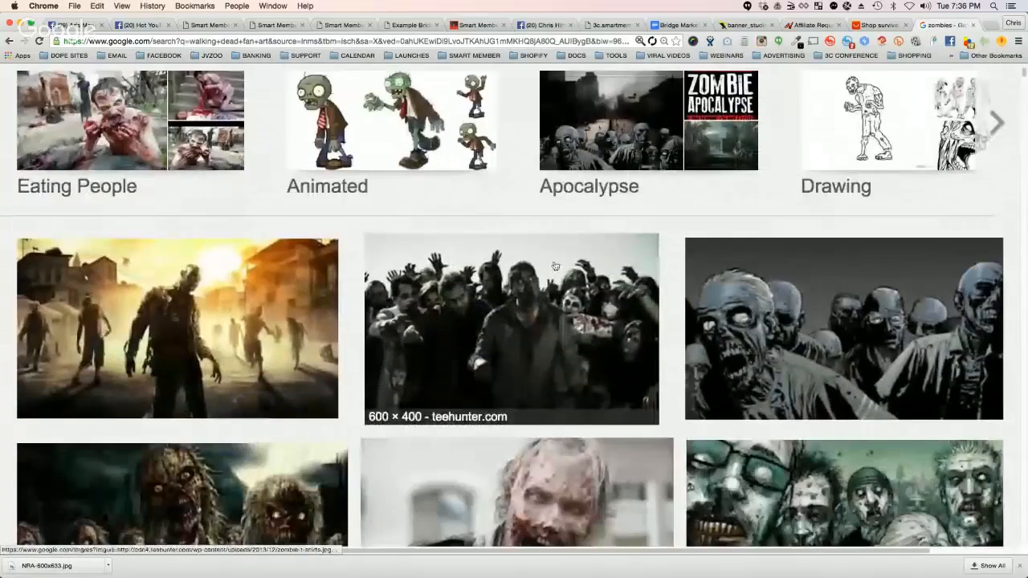
scroll(554, 266, "down", 2)
scroll(628, 217, "down", 5)
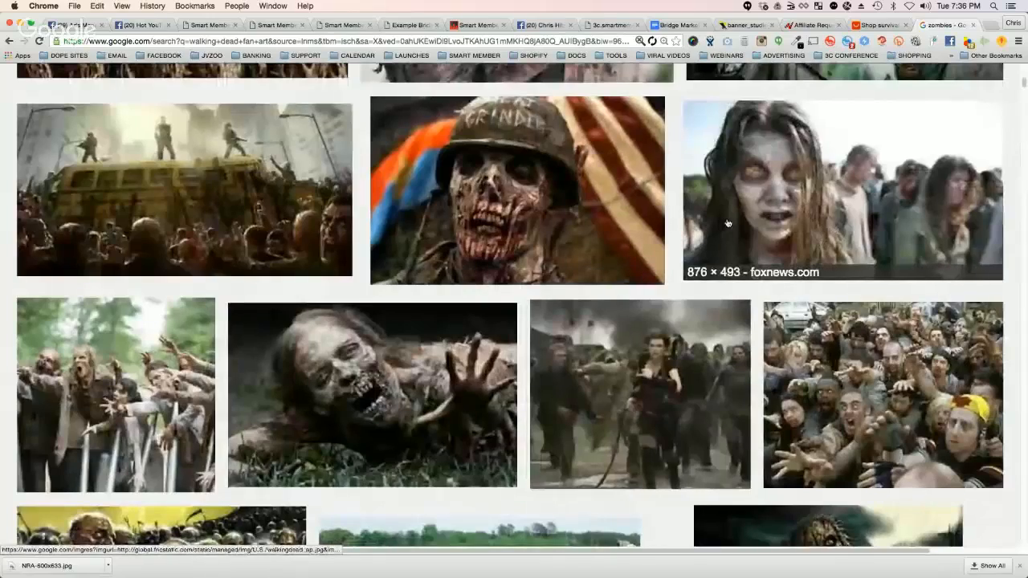
scroll(700, 223, "down", 12)
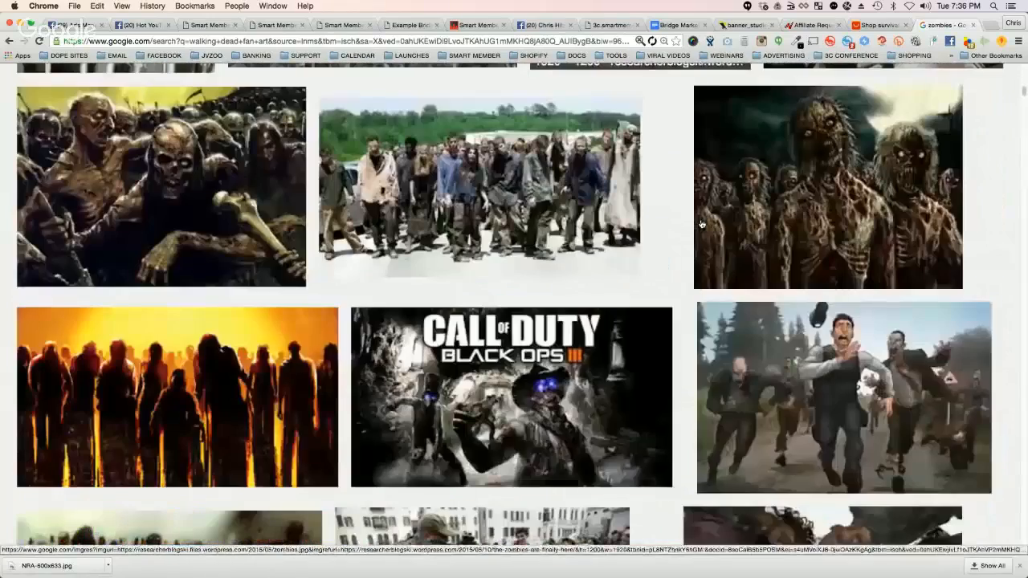
scroll(700, 225, "down", 4)
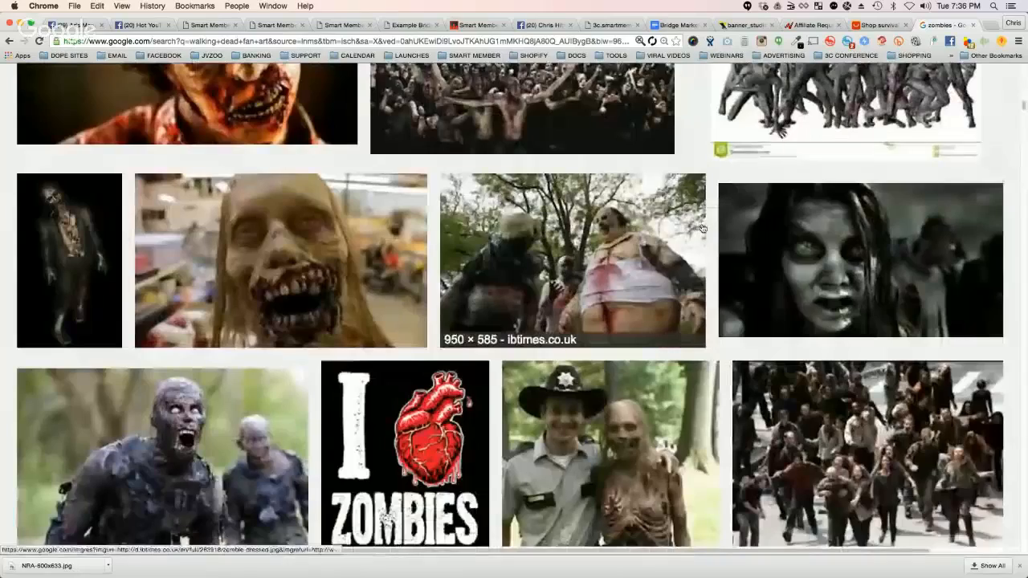
scroll(701, 228, "down", 3)
scroll(700, 229, "down", 3)
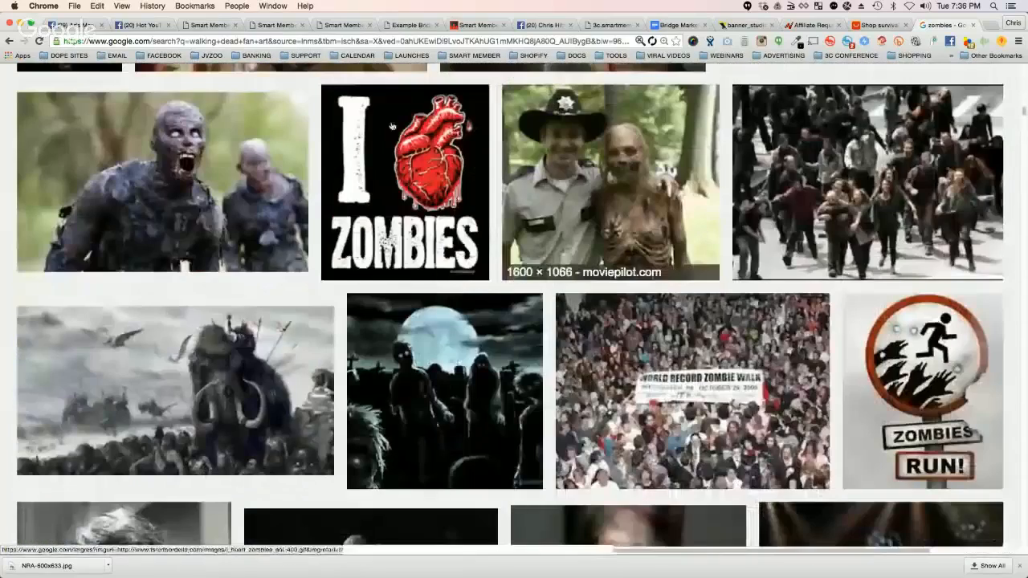
Step: Open the full-size 640 × 360 long-haired zombie picture from the End of the World Survival Guide result and save it to the computer
scroll(610, 241, "up", 3)
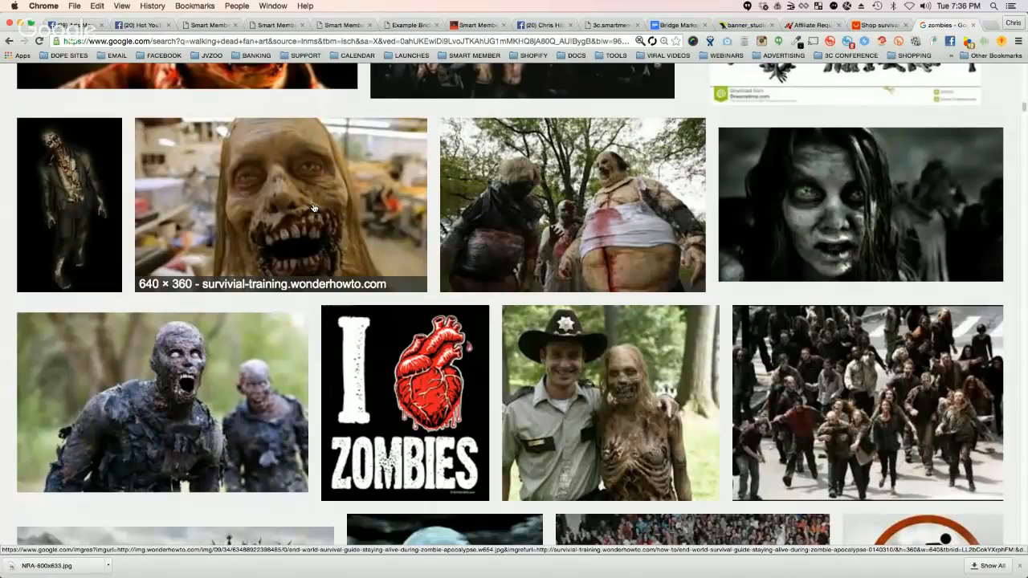
left_click(313, 208)
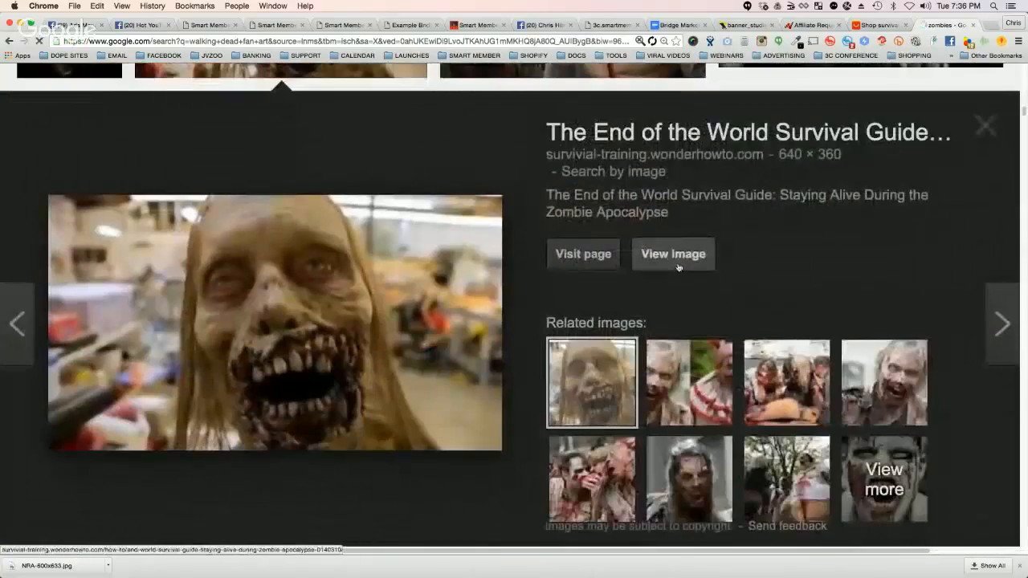
left_click(672, 252)
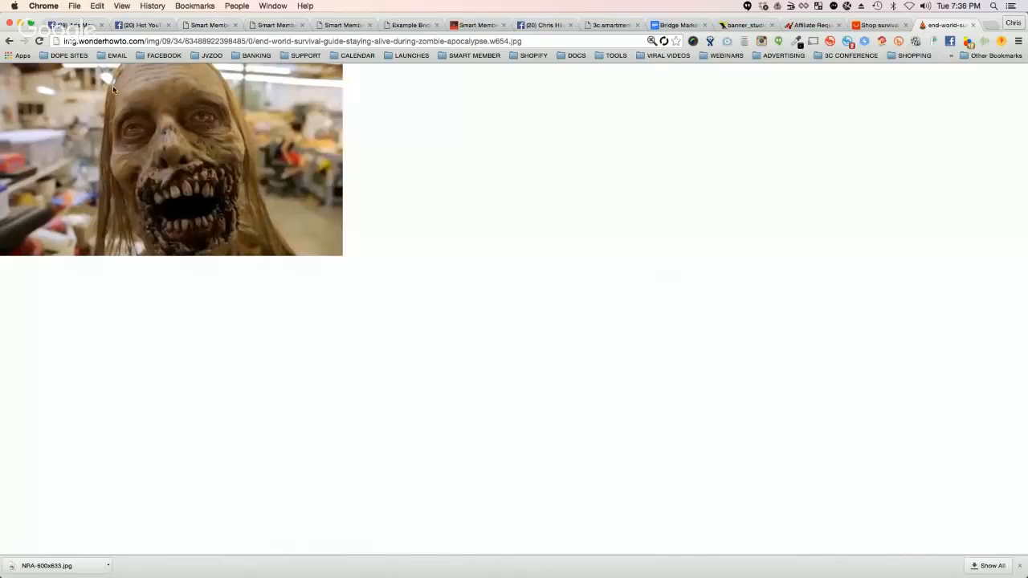
right_click(231, 148)
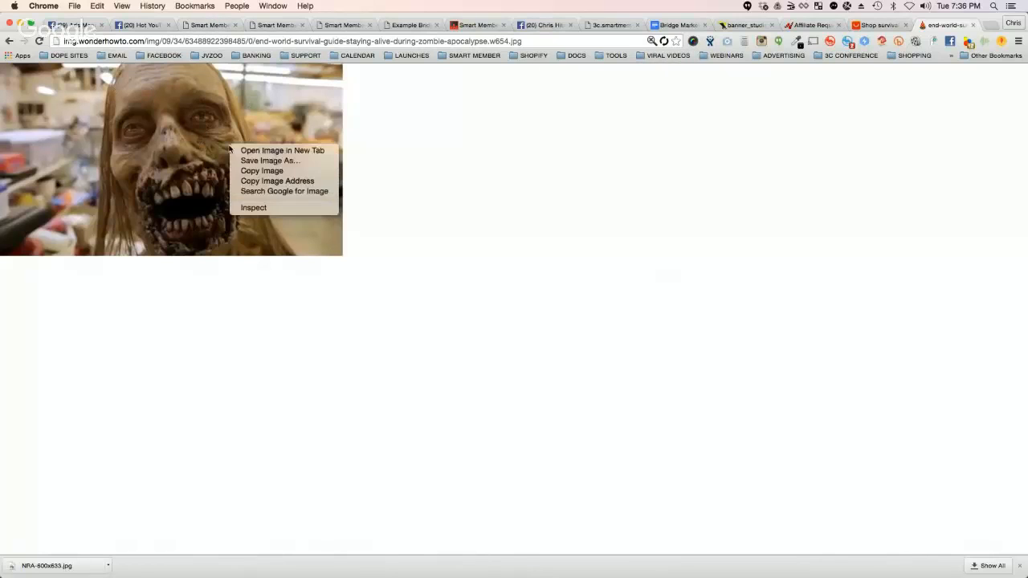
left_click(253, 160)
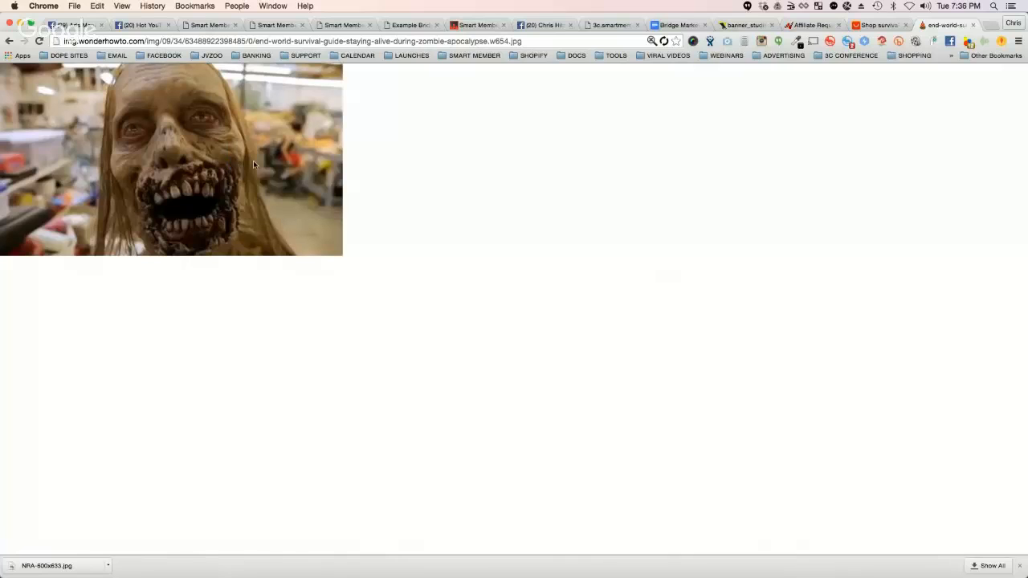
Step: Go to canva.com in place of the zombie picture and create a new Social Media design
left_click(149, 42)
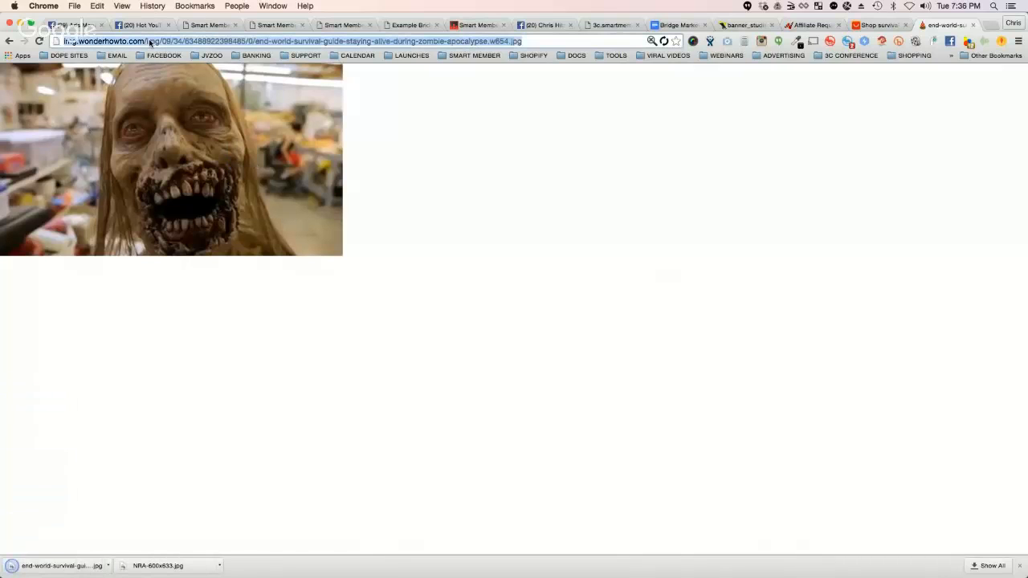
type("canva.com")
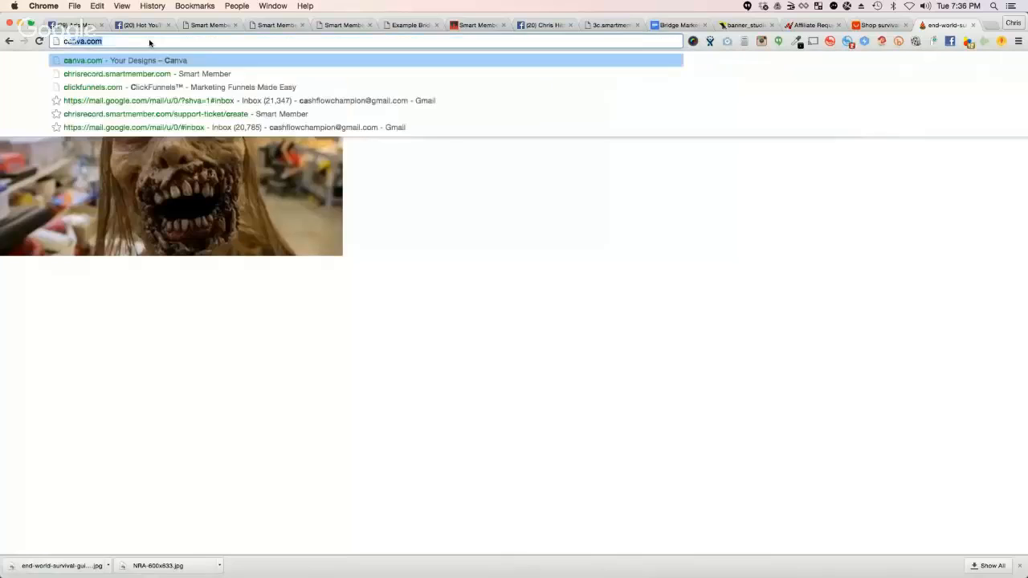
key("Return")
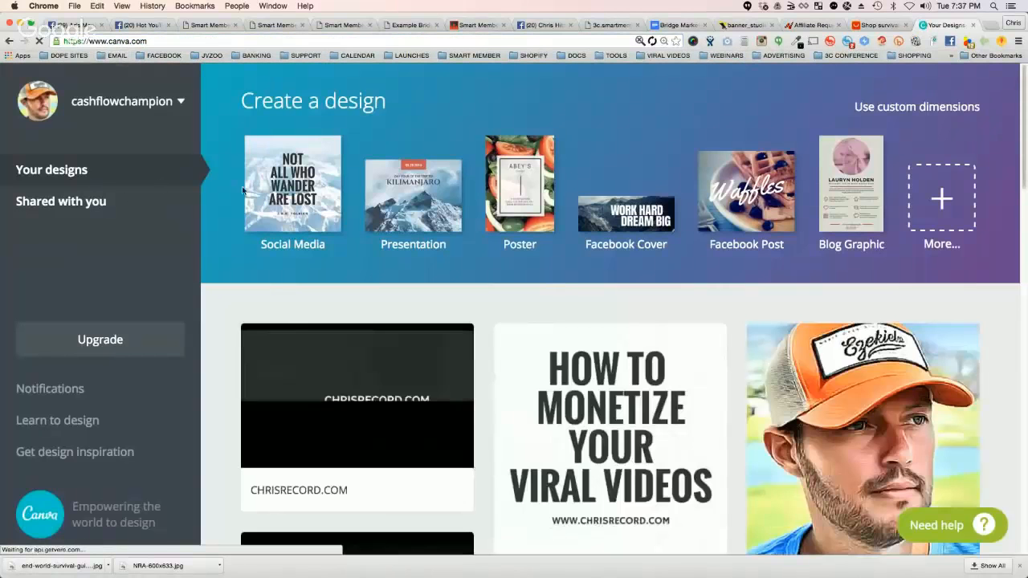
left_click(295, 188)
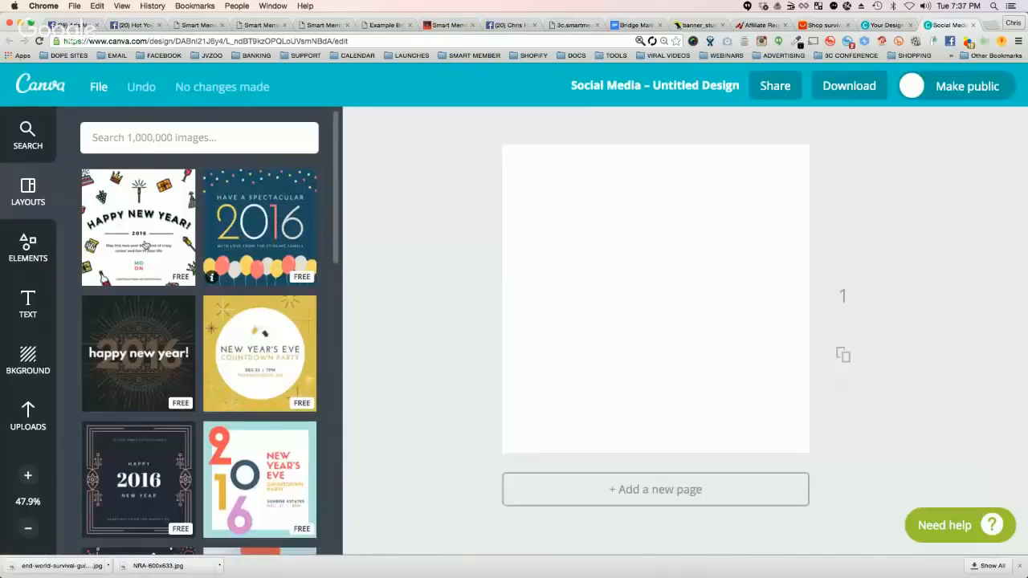
Step: Apply the "The Craft Workshop" layout to the blank design and delete its wooden background photo
scroll(196, 320, "down", 10)
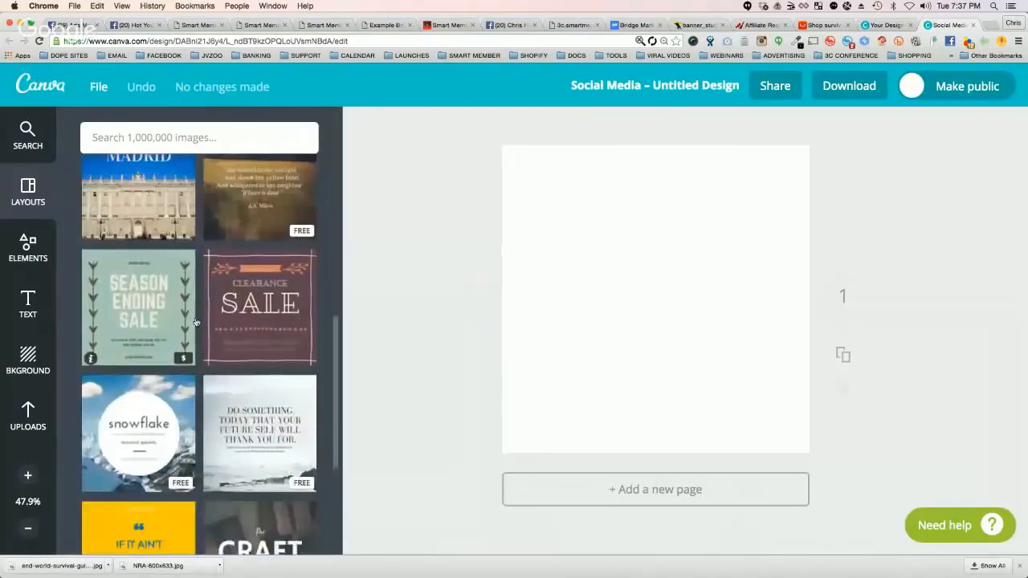
scroll(196, 320, "down", 4)
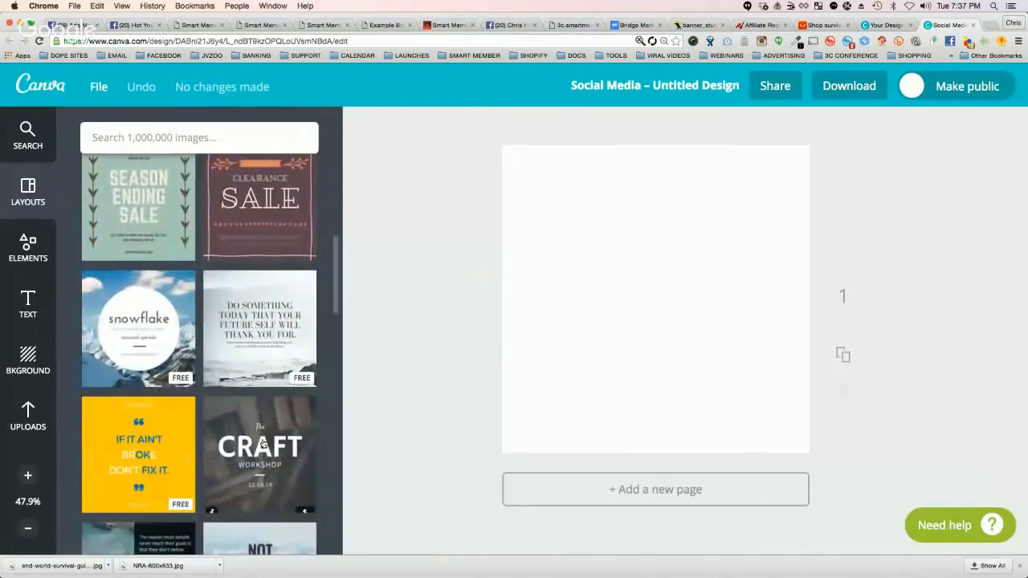
left_click(262, 443)
left_click(515, 442)
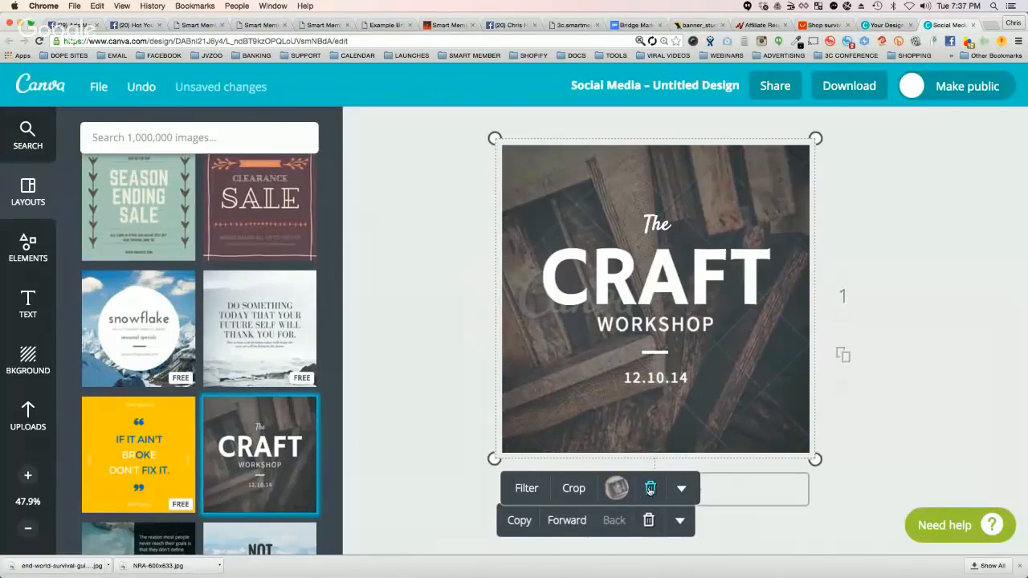
left_click(650, 488)
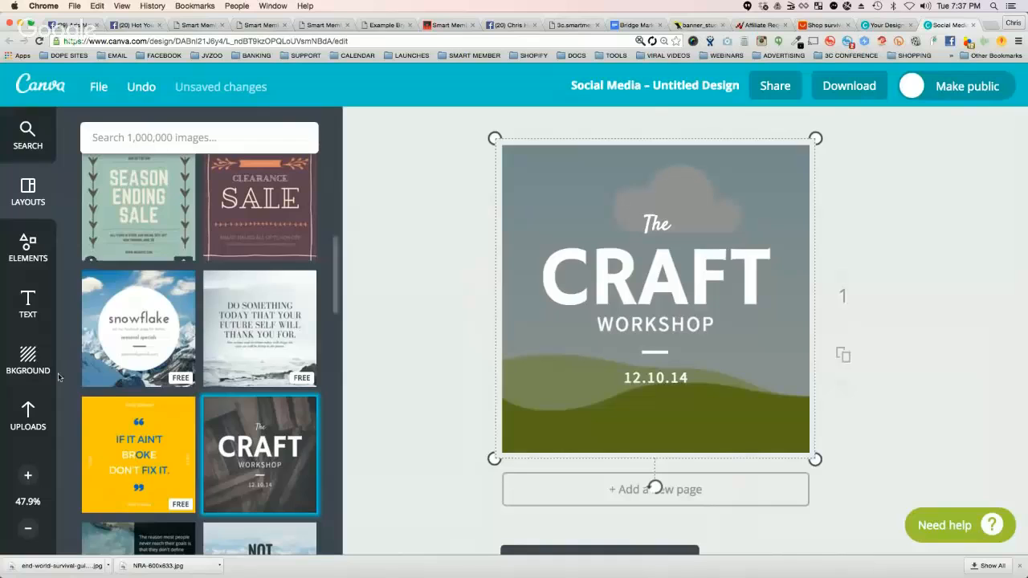
left_click(28, 361)
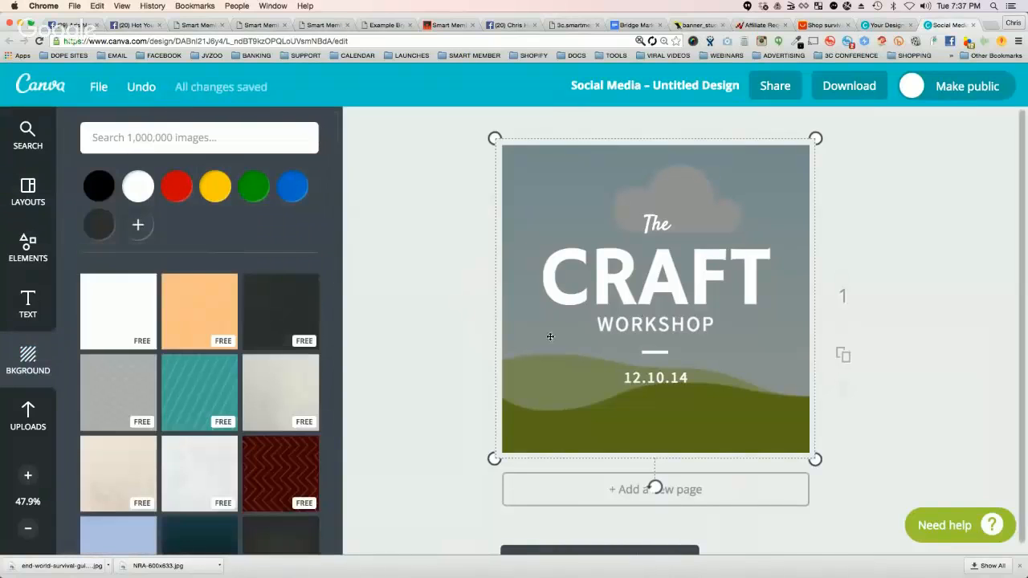
scroll(223, 233, "down", 4)
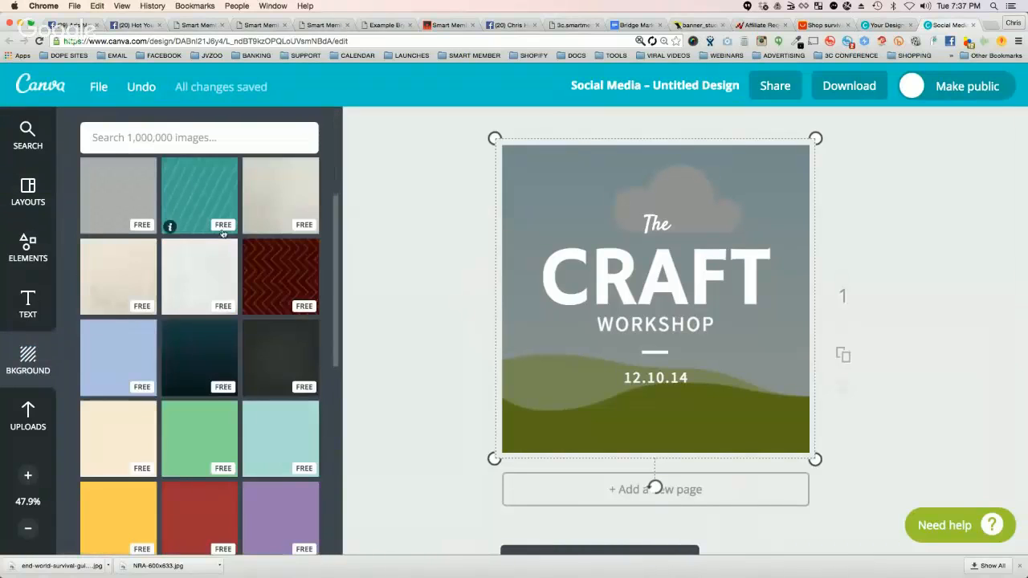
scroll(223, 233, "up", 4)
Step: Upload the saved zombie picture and place it as the background of the design
left_click(28, 416)
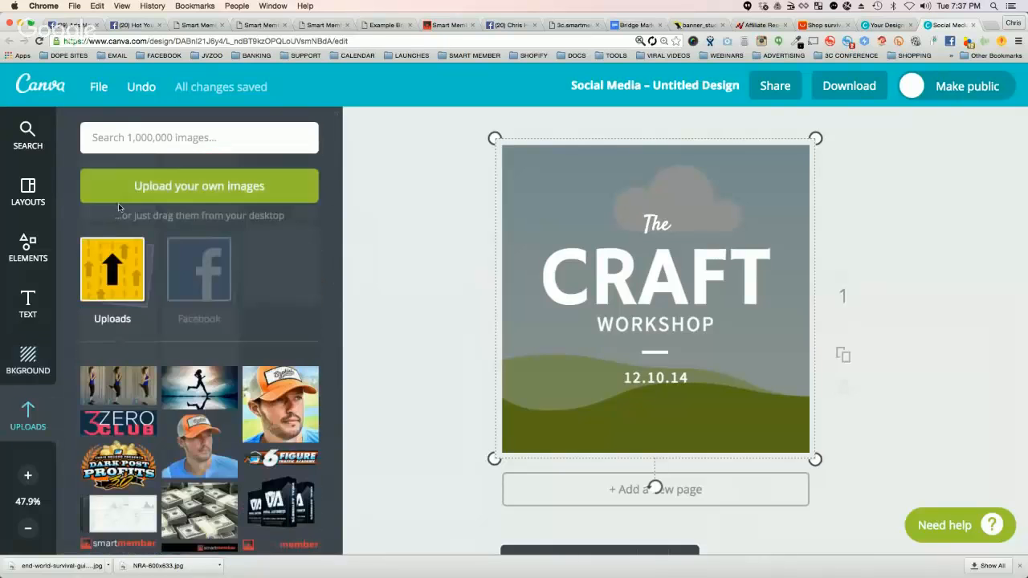
left_click(201, 180)
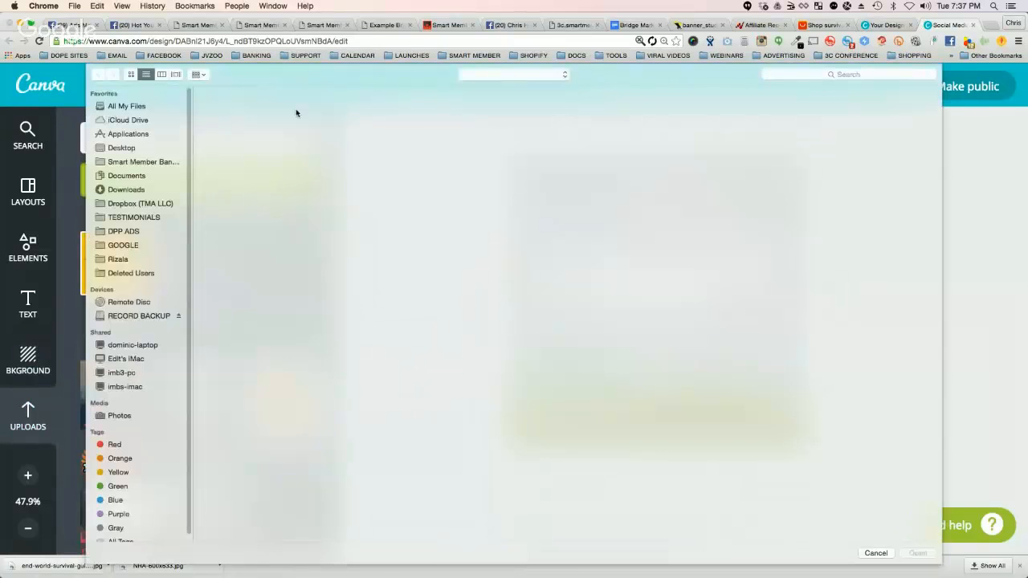
double_click(293, 107)
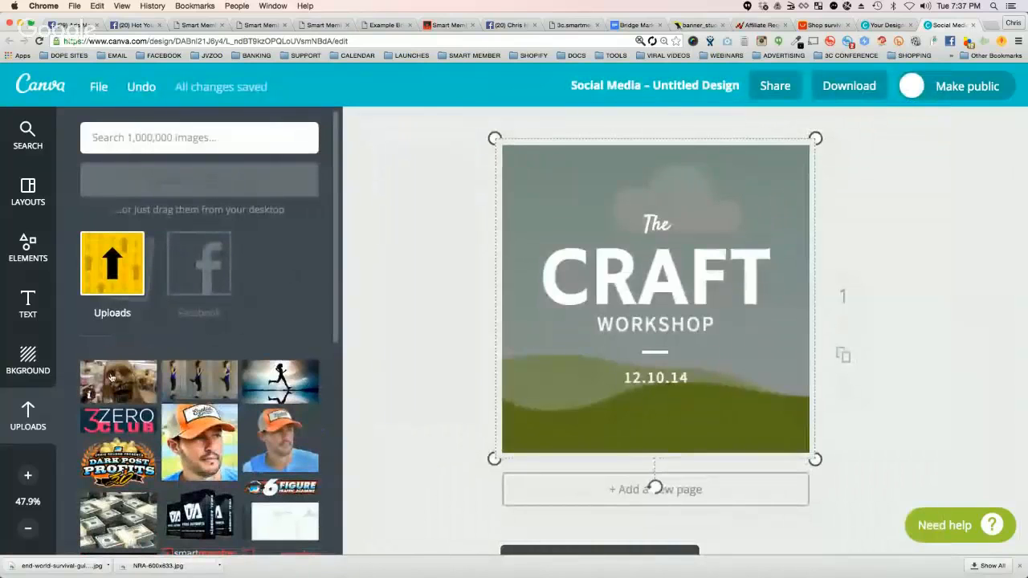
left_click(113, 380)
left_click_drag(618, 276, 473, 145)
left_click(464, 232)
Step: Replace the CRAFT heading with END OF WORLD and set its font size to 140
left_click(660, 272)
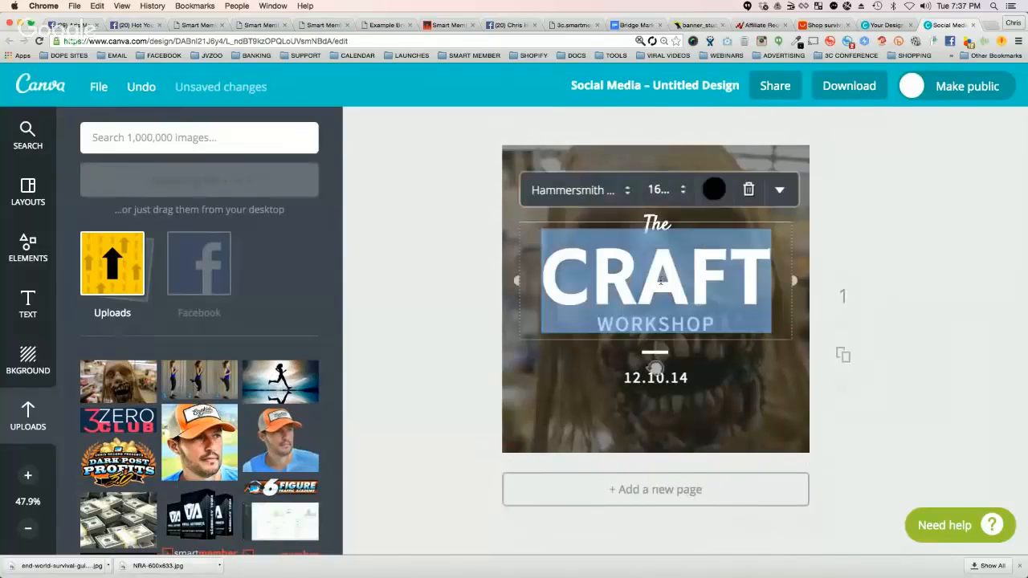
type("EN")
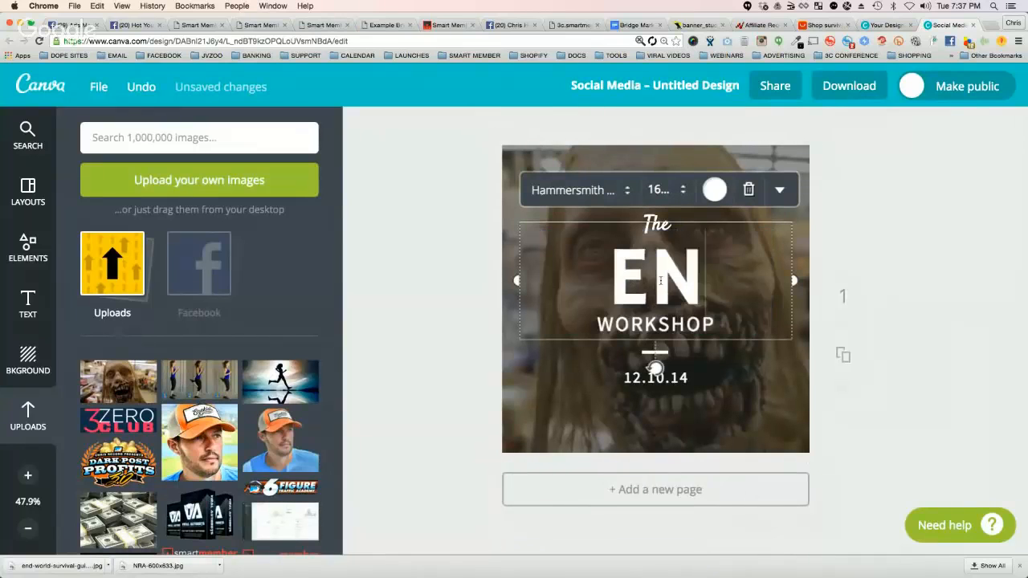
type("D OF WORLD")
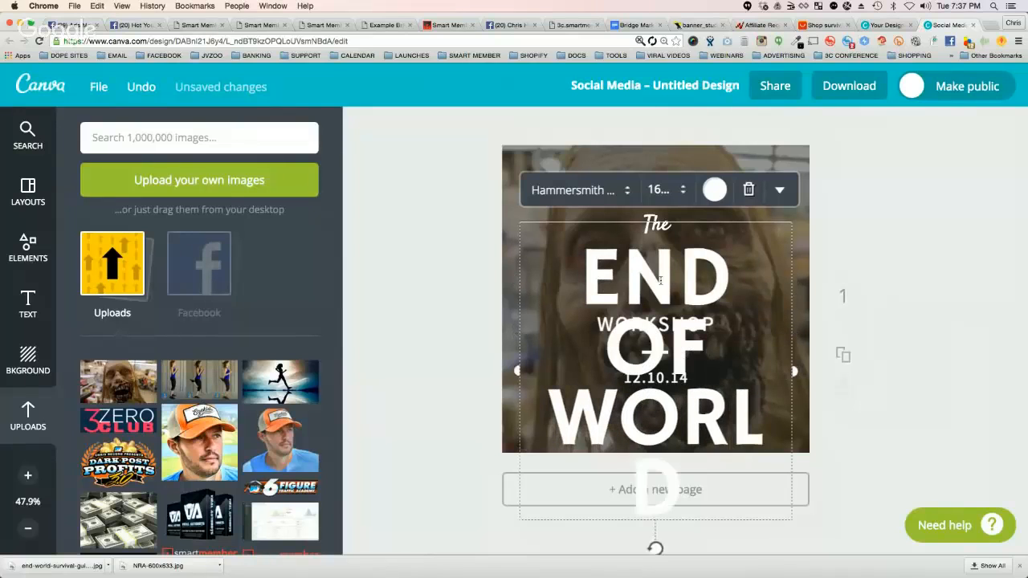
left_click(660, 190)
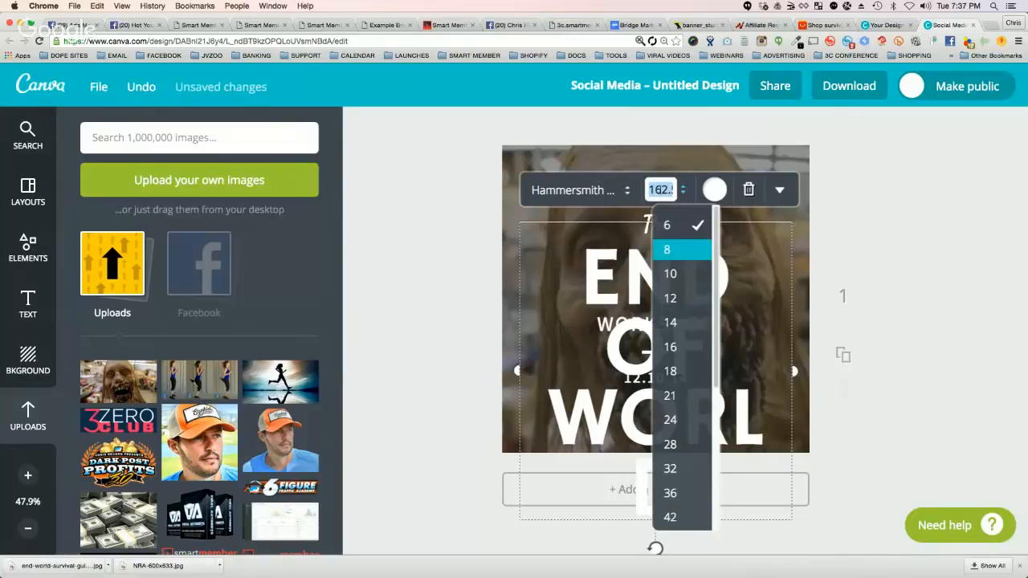
type("140")
key("Return")
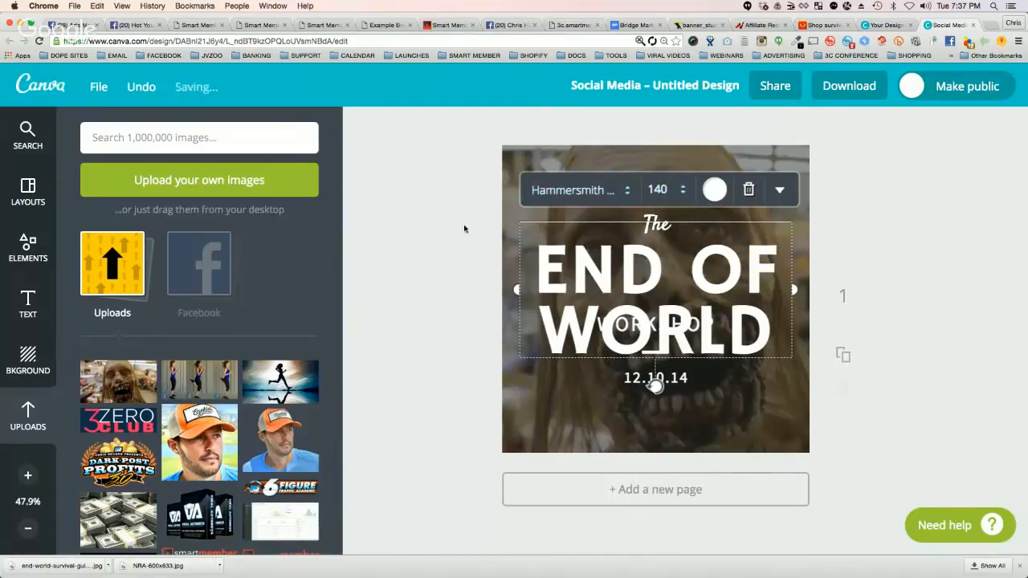
left_click(465, 225)
Step: Move the WORKSHOP subtitle below the date and change its text to SURVIVAL REVIEWS
left_click_drag(651, 321, 655, 406)
double_click(655, 406)
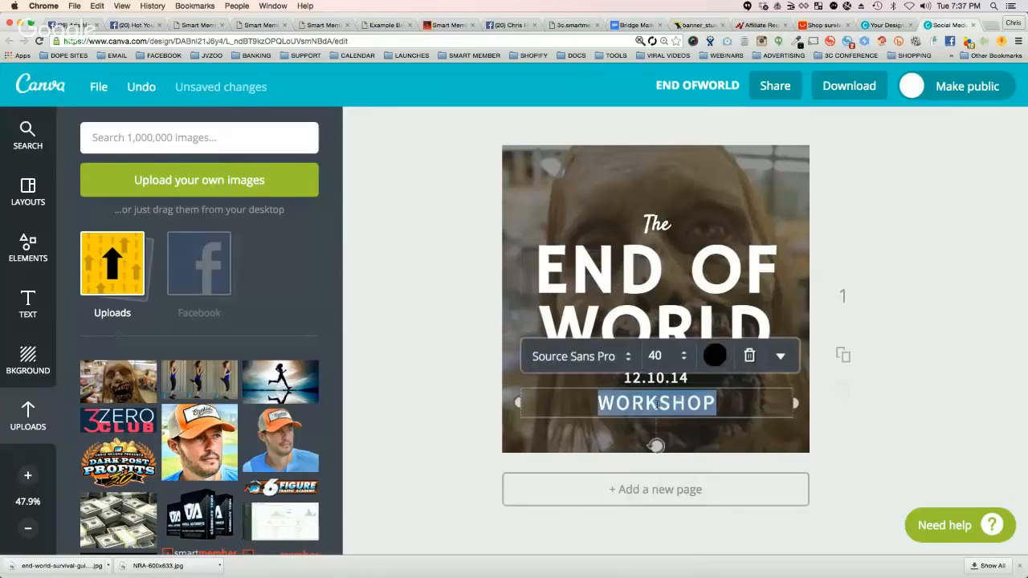
type("SURVIAL RE")
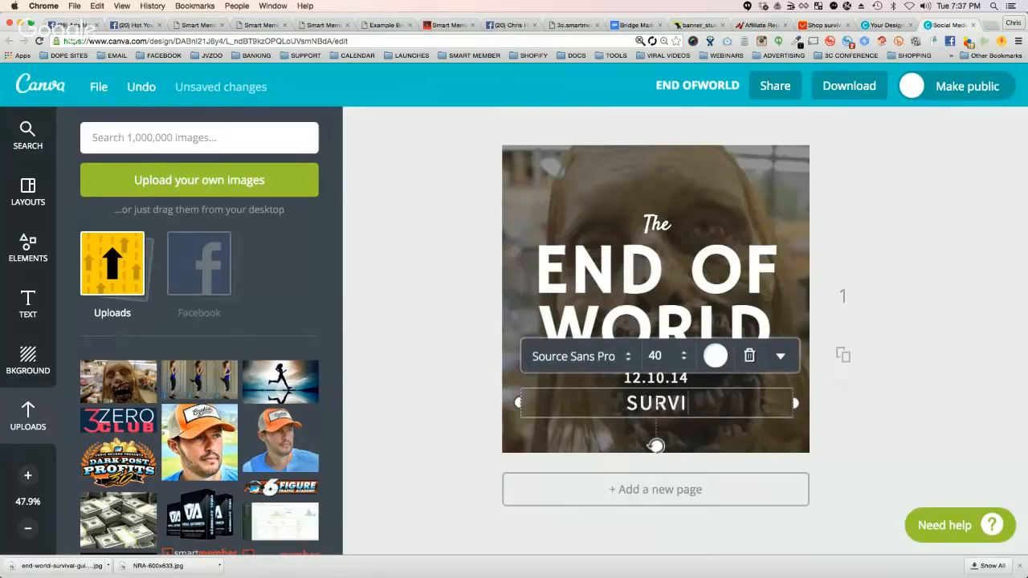
key("BackSpace")
key("BackSpace")
key("BackSpace")
key("BackSpace")
key("BackSpace")
key("BackSpace")
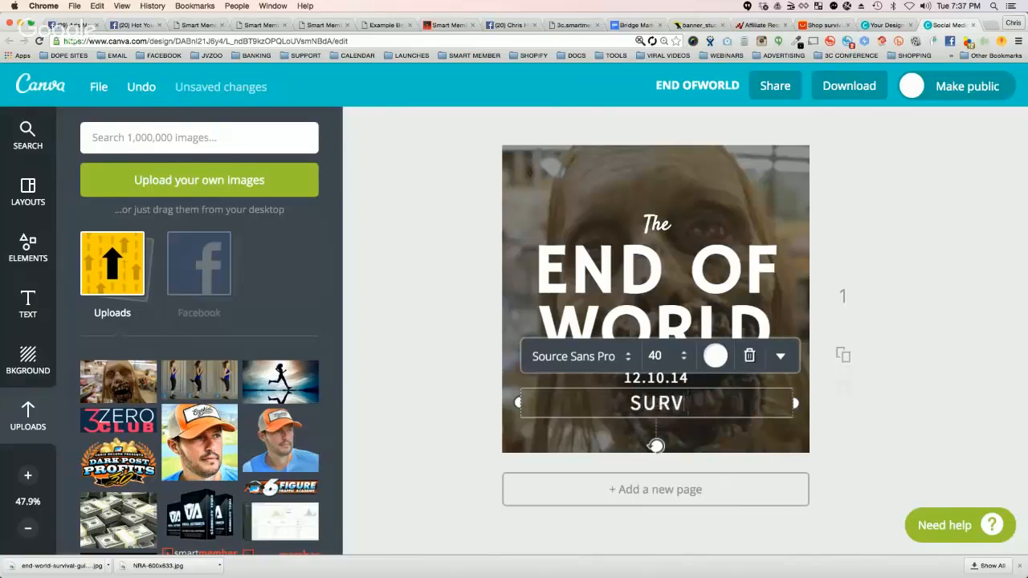
type("IVAL REVIEWS")
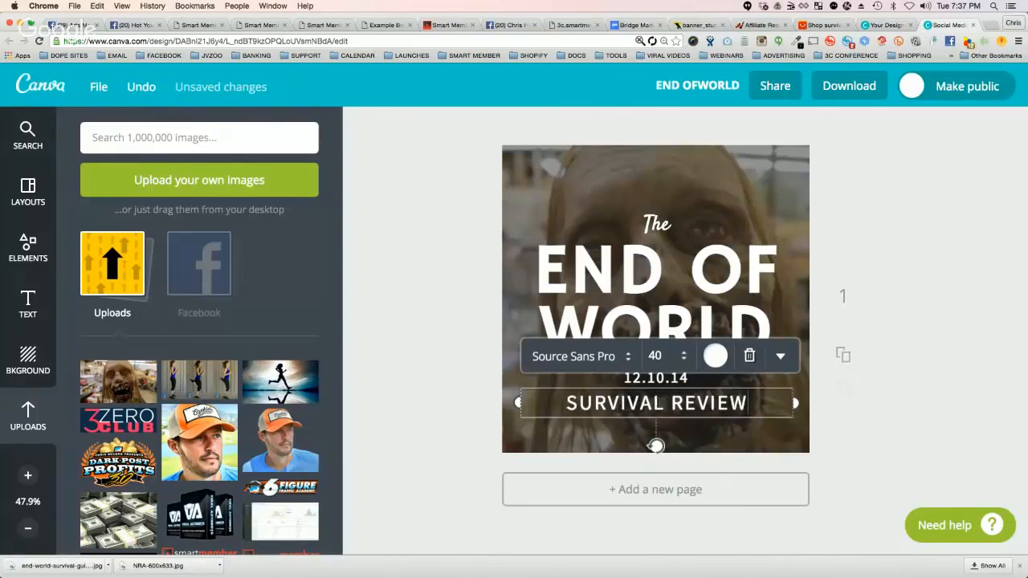
Step: Delete the 12.10.14 date, nudge SURVIVAL REVIEWS upward, and lower the short divider line to just beneath the heading
left_click(639, 383)
left_click(744, 336)
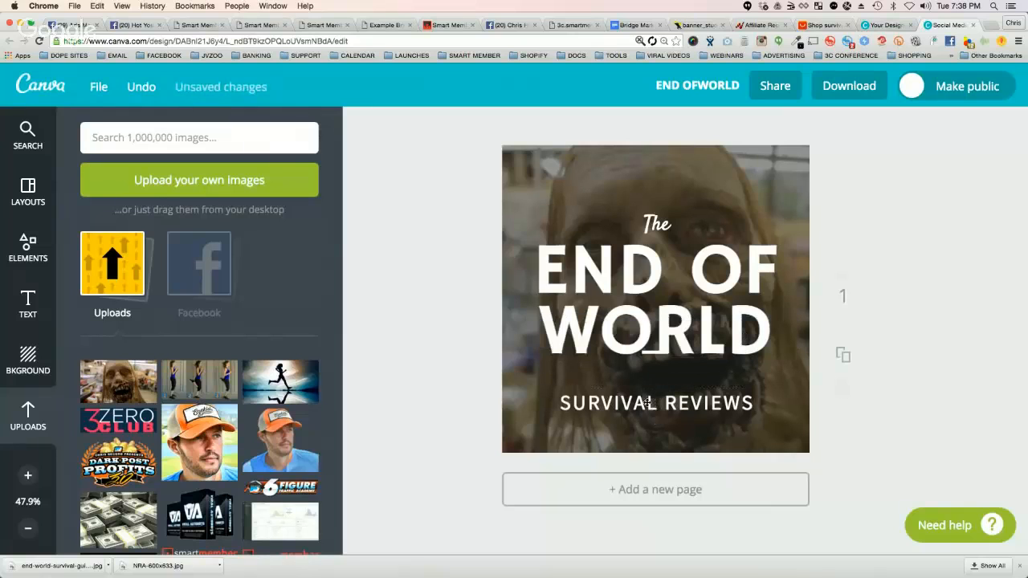
mouse_move(647, 403)
left_mouse_down()
mouse_move(646, 377)
mouse_move(645, 397)
left_mouse_up()
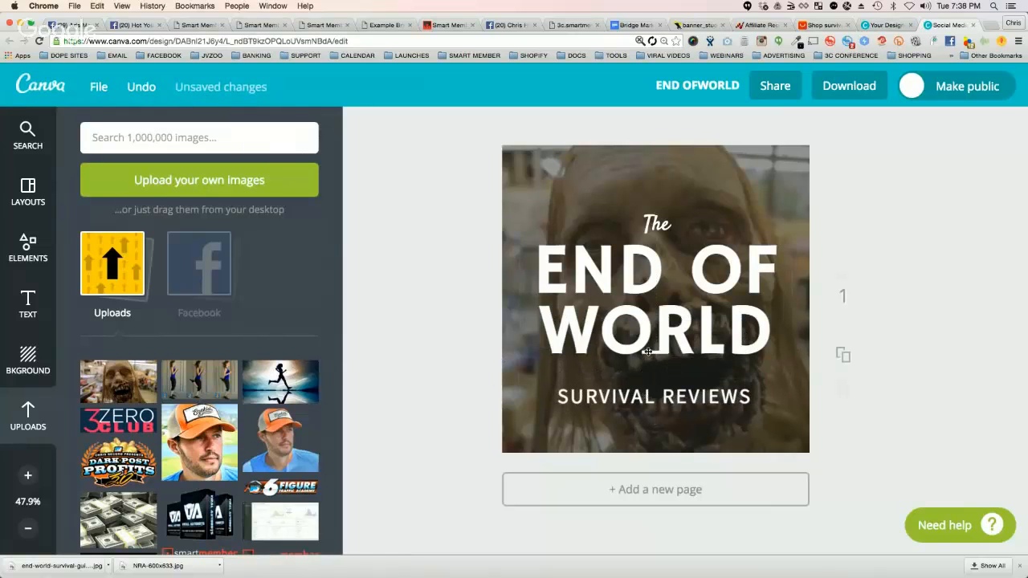
left_click_drag(647, 350, 647, 365)
Step: Set the font size of The to 100, move it above the heading, and nudge END OF WORLD slightly upward
left_click(657, 227)
left_click(664, 185)
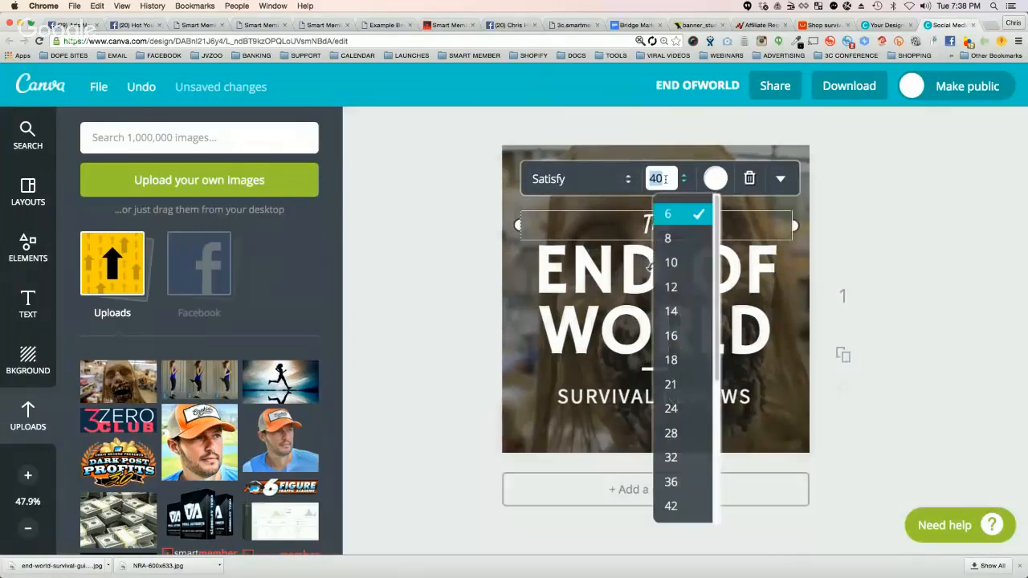
type("100")
key("Return")
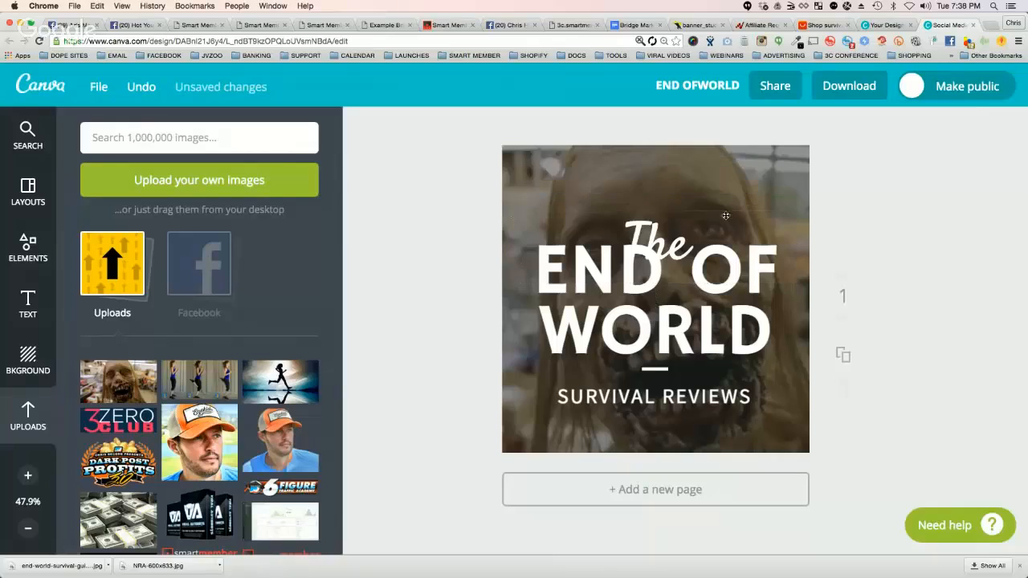
left_click_drag(657, 229, 656, 188)
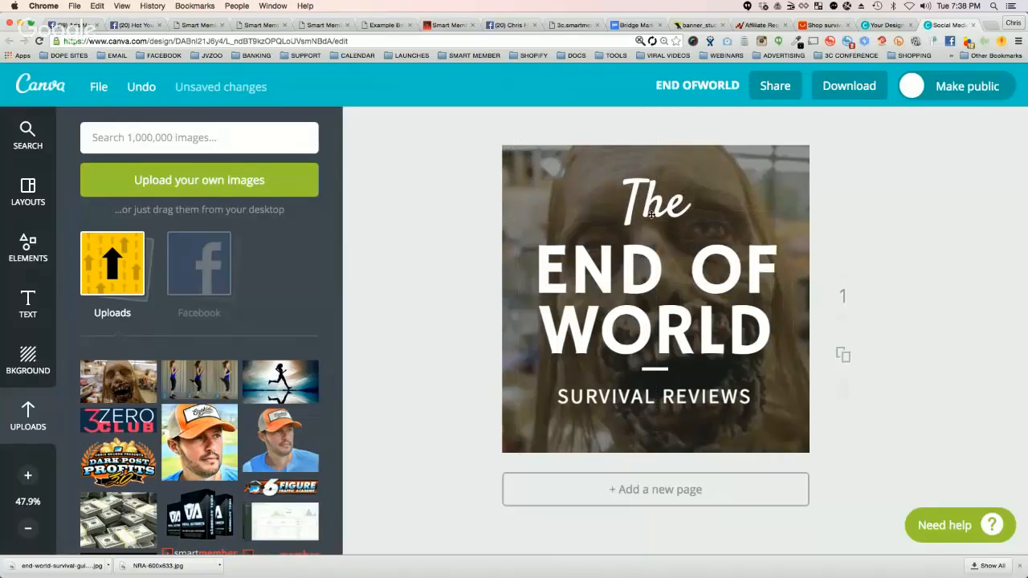
left_click_drag(647, 261, 649, 256)
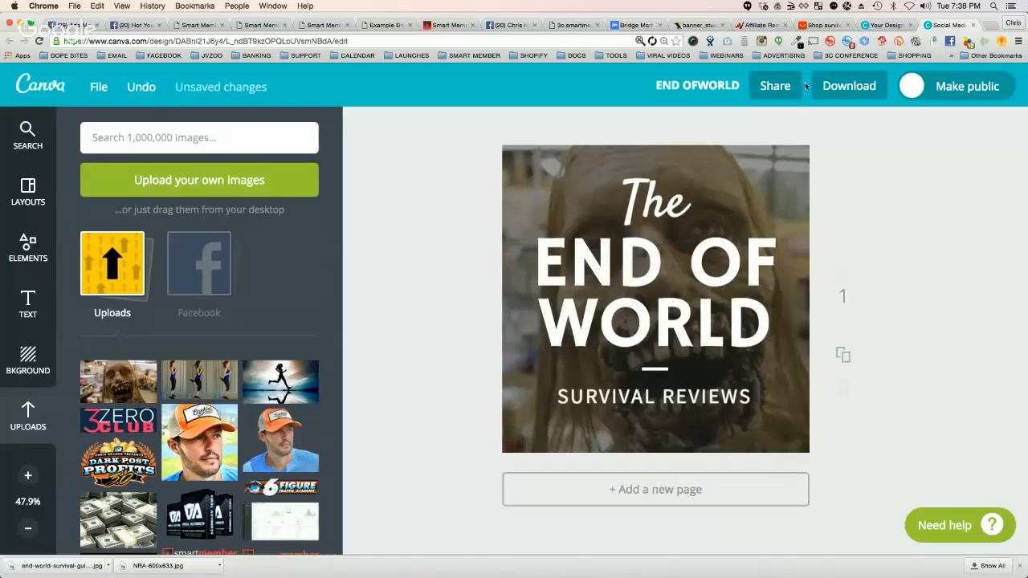
Step: Download the finished design as an image and save it to the Desktop as END OFWORLD
left_click(832, 86)
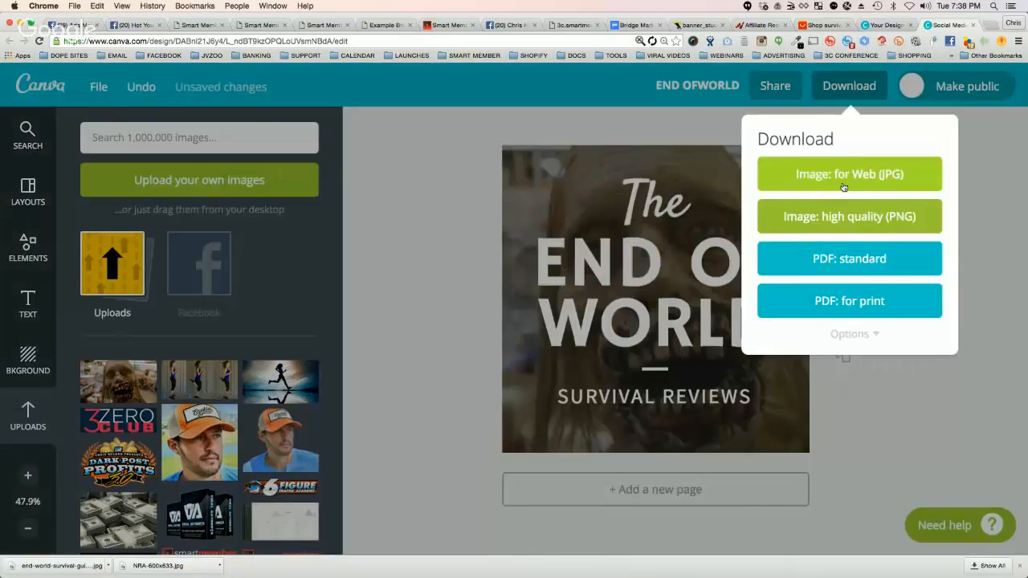
left_click(844, 185)
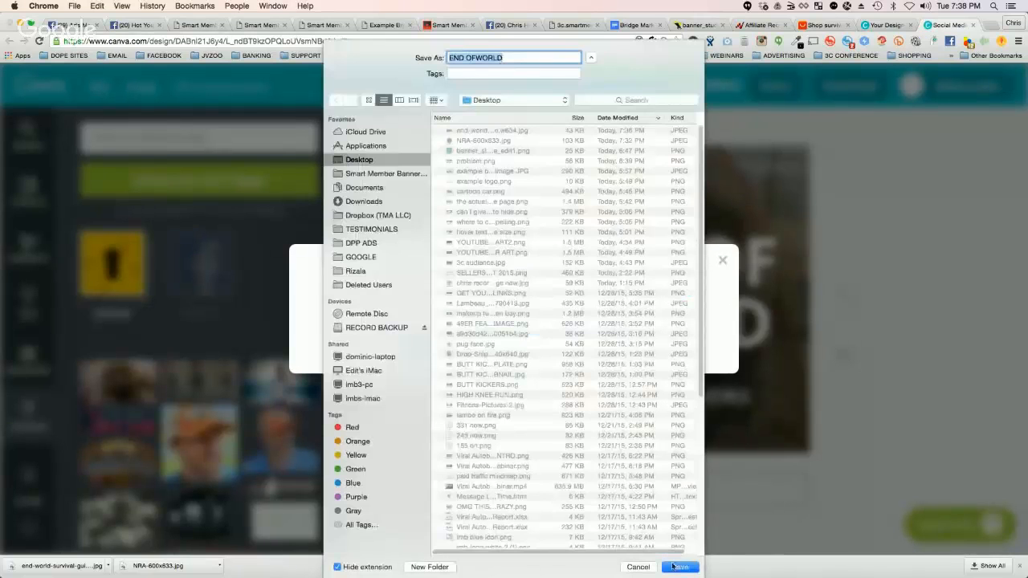
key("Return")
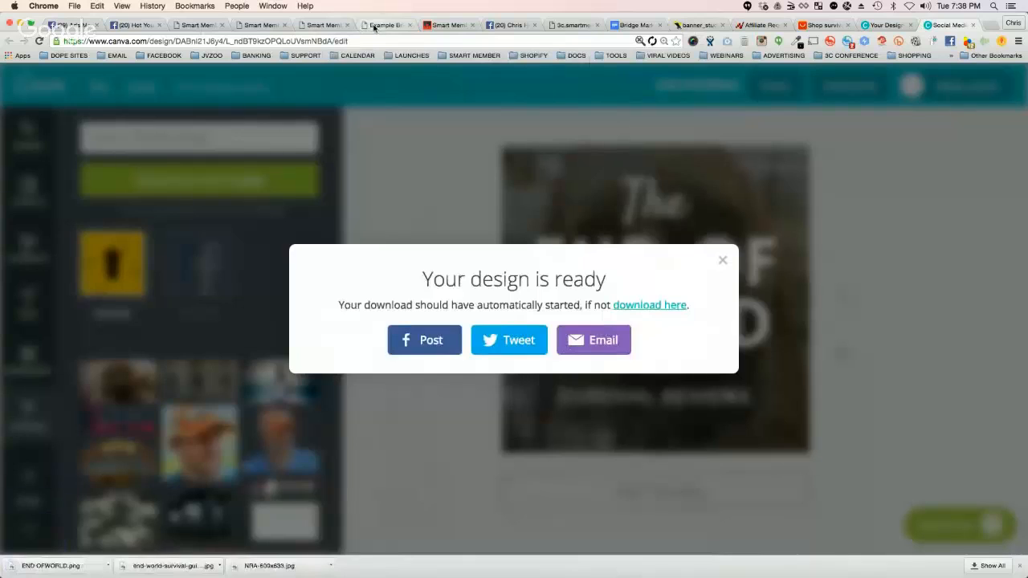
Step: Switch to the BridgePage Editor and replace the 2nd Amendment advertisement image with END OFWORLD.png
left_click(371, 26)
left_click(326, 25)
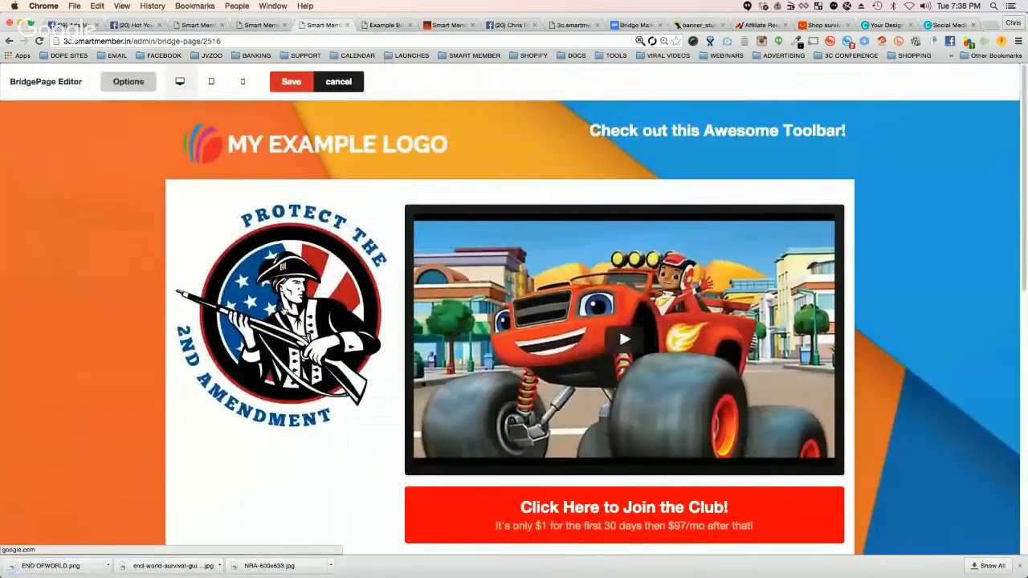
left_click(127, 81)
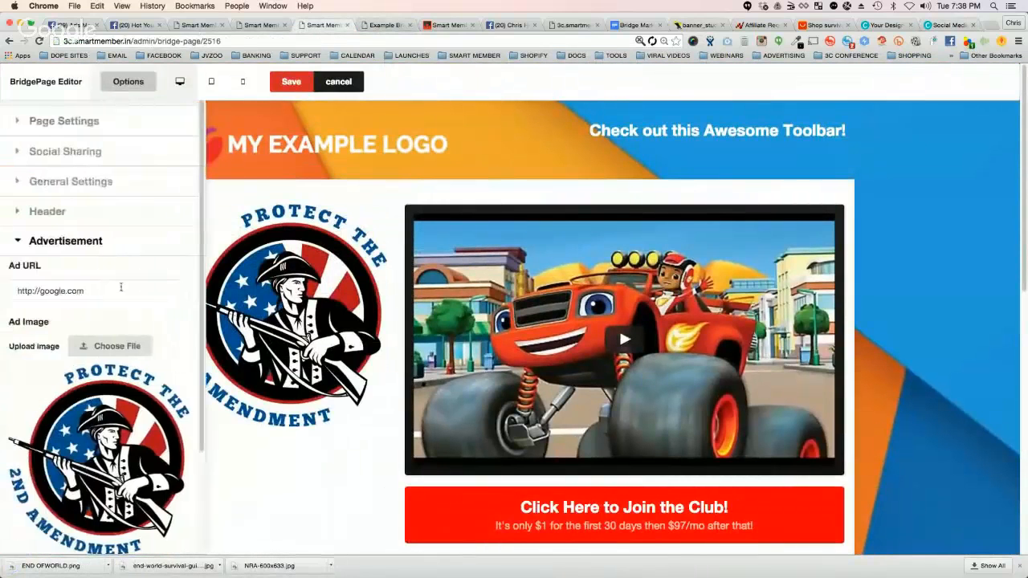
left_click(116, 346)
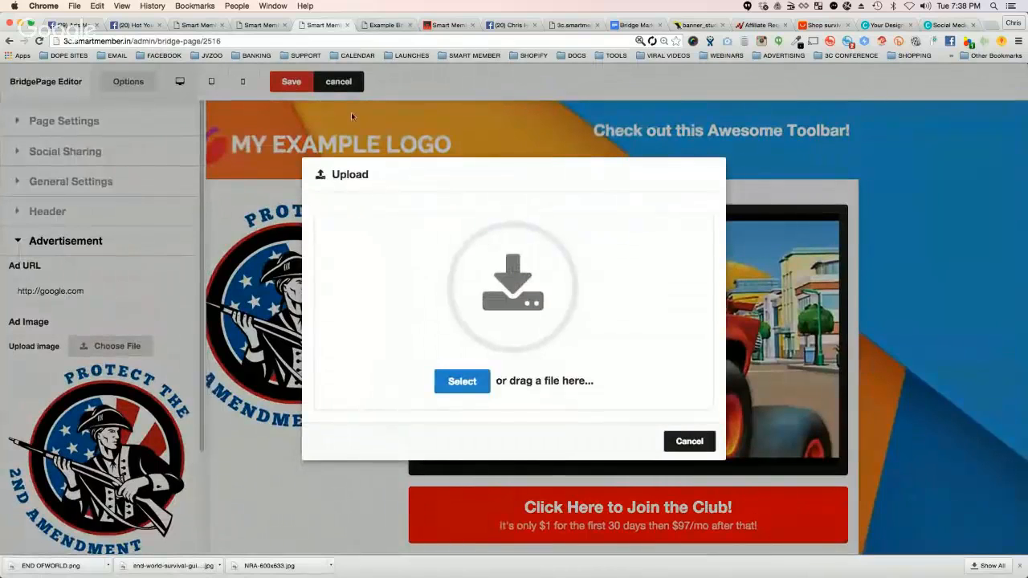
left_click(463, 381)
scroll(495, 546, "down", 1)
key("Return")
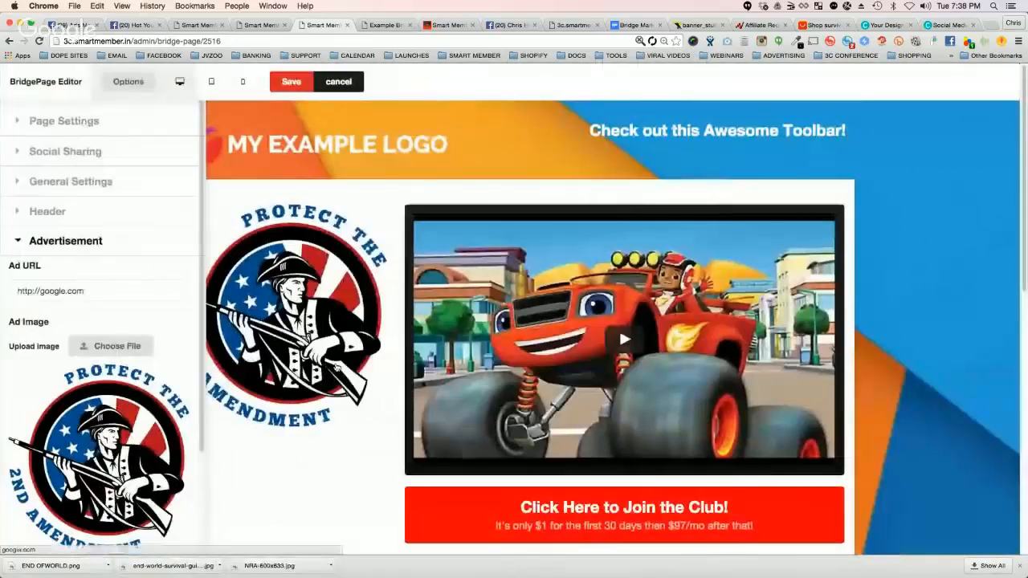
left_click(128, 82)
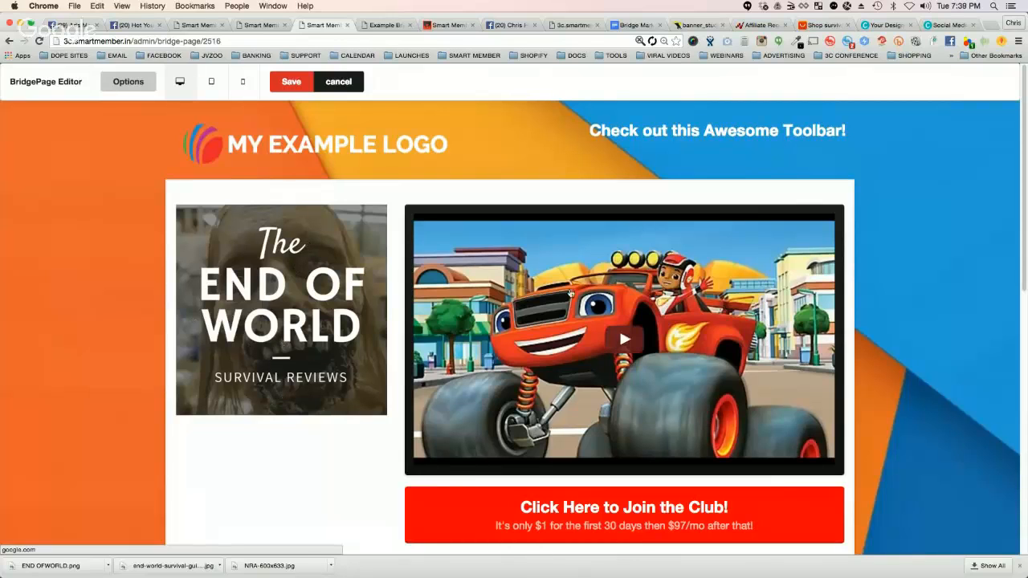
Step: Review the AliExpress survival products and the live example bridge page, then return to the BridgePage Editor
left_click(821, 25)
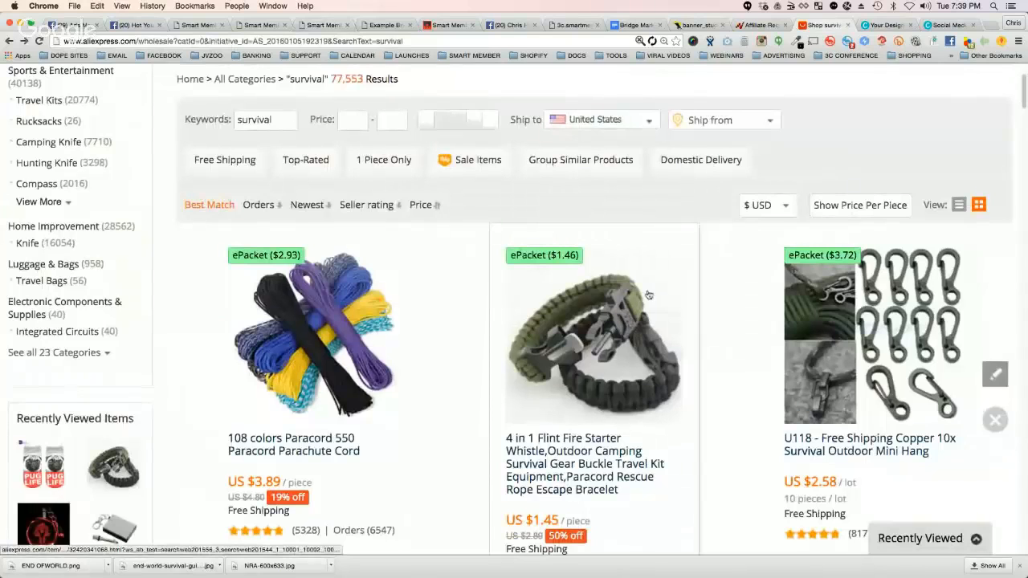
left_click(382, 24)
left_click(335, 25)
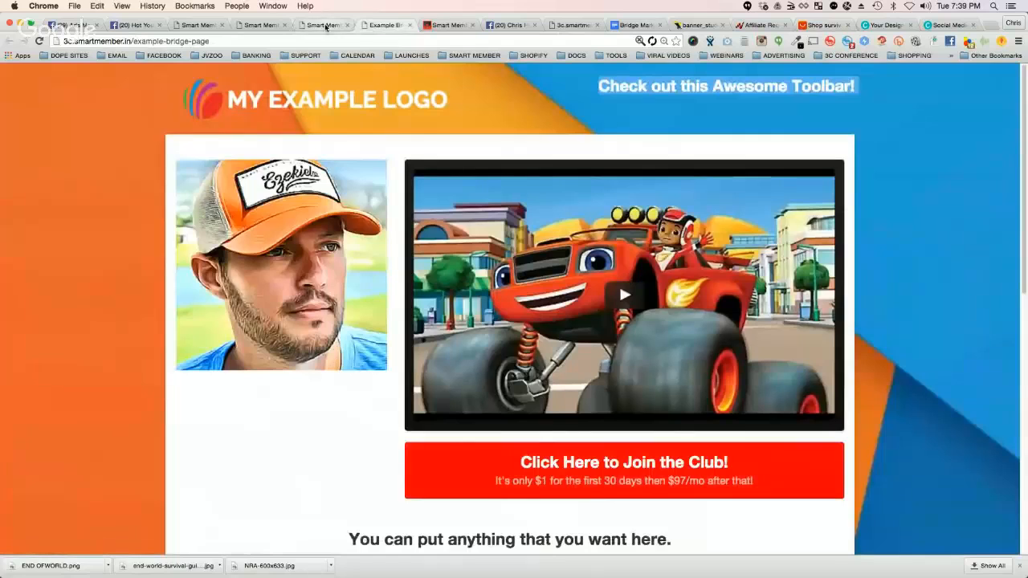
left_click(382, 25)
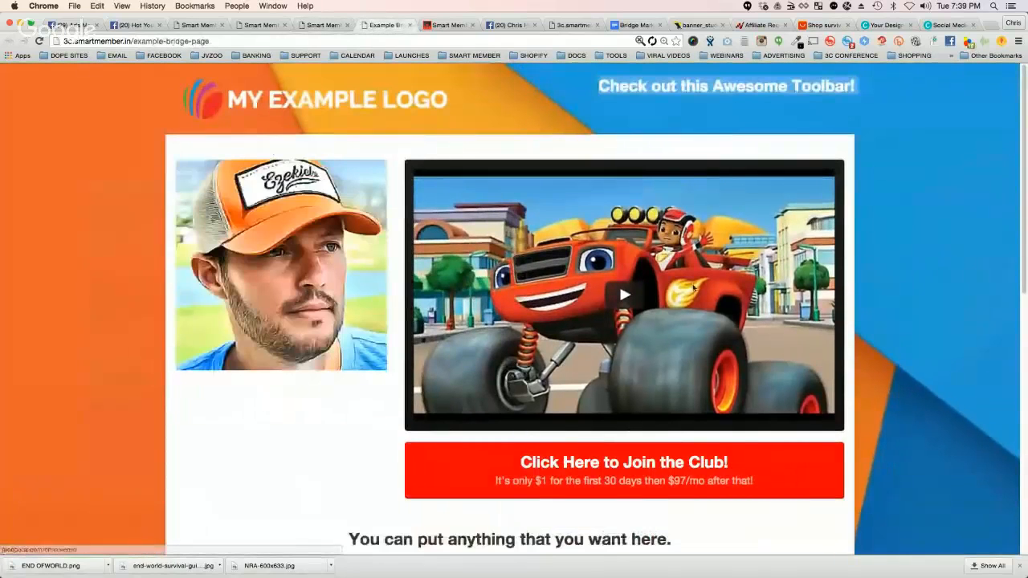
left_click(325, 25)
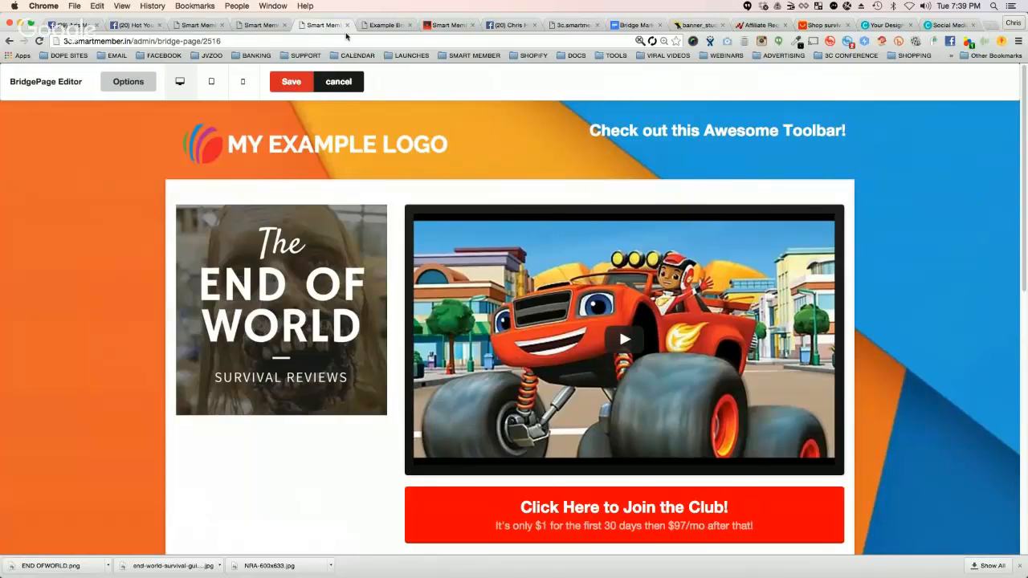
Step: In the Facebook ad creative, replace the URL Tags content with headline=Anything+I+Want
left_click(53, 26)
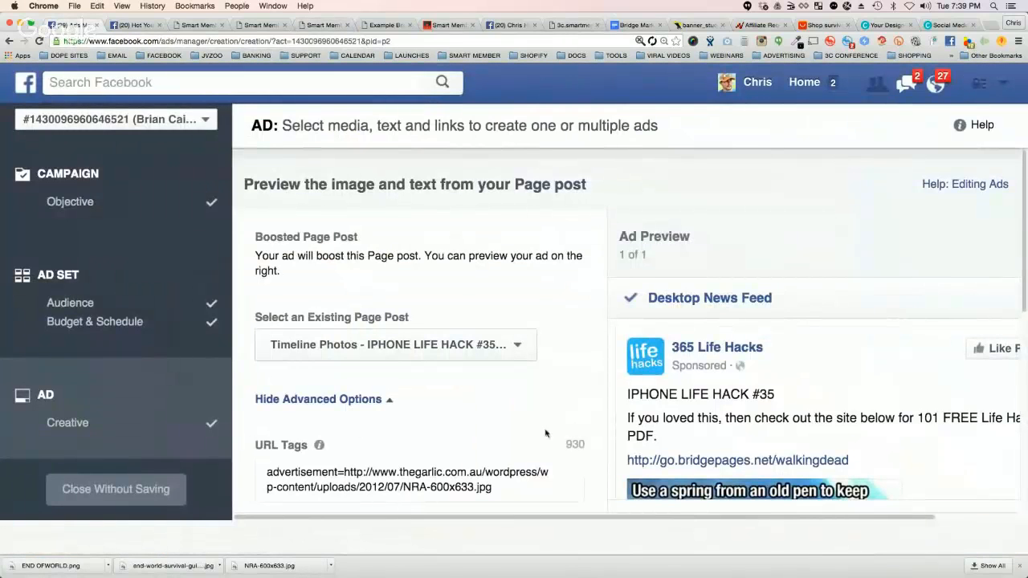
scroll(587, 432, "down", 5)
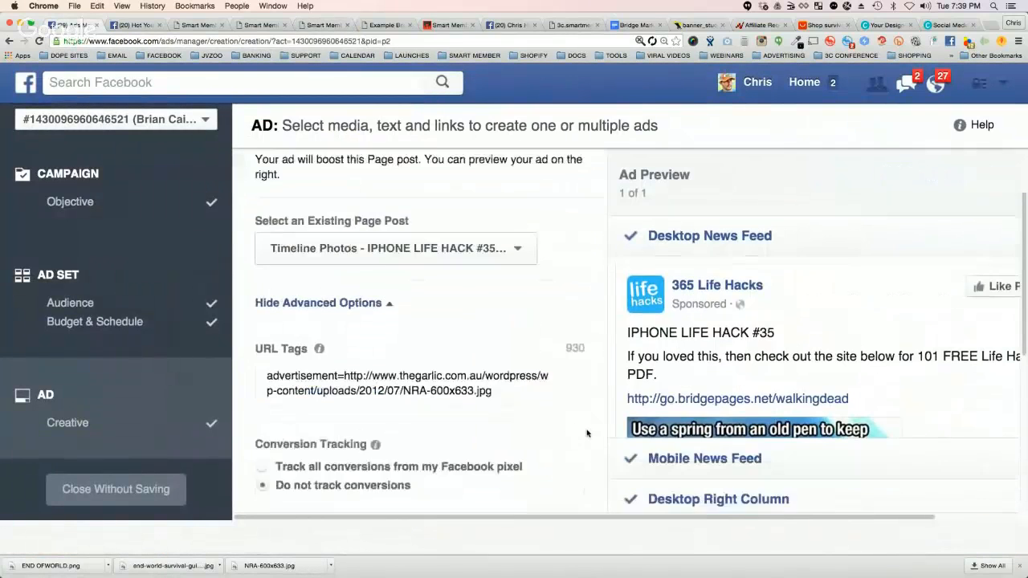
left_click_drag(344, 277, 493, 292)
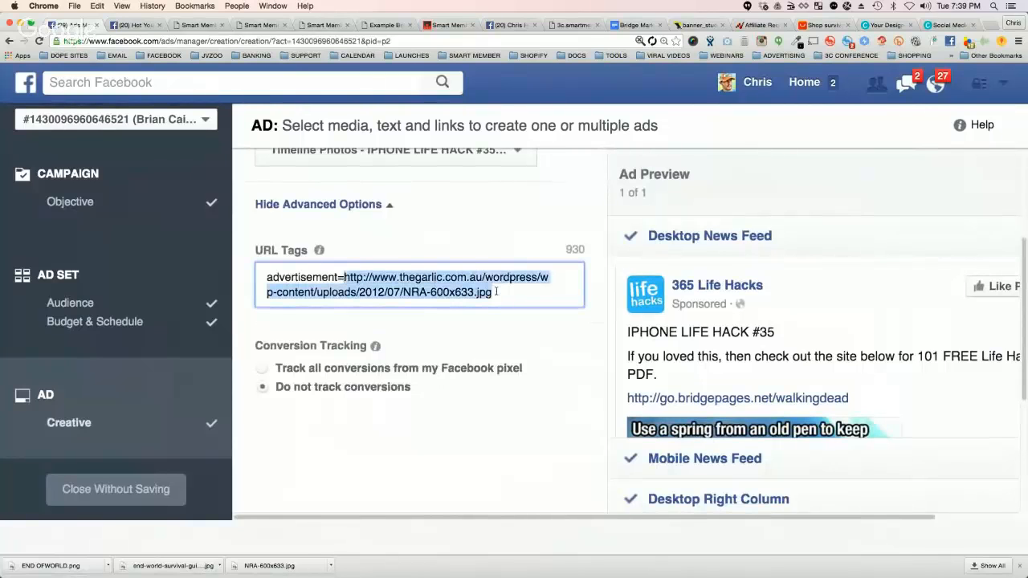
triple_click(341, 277)
left_click(336, 278)
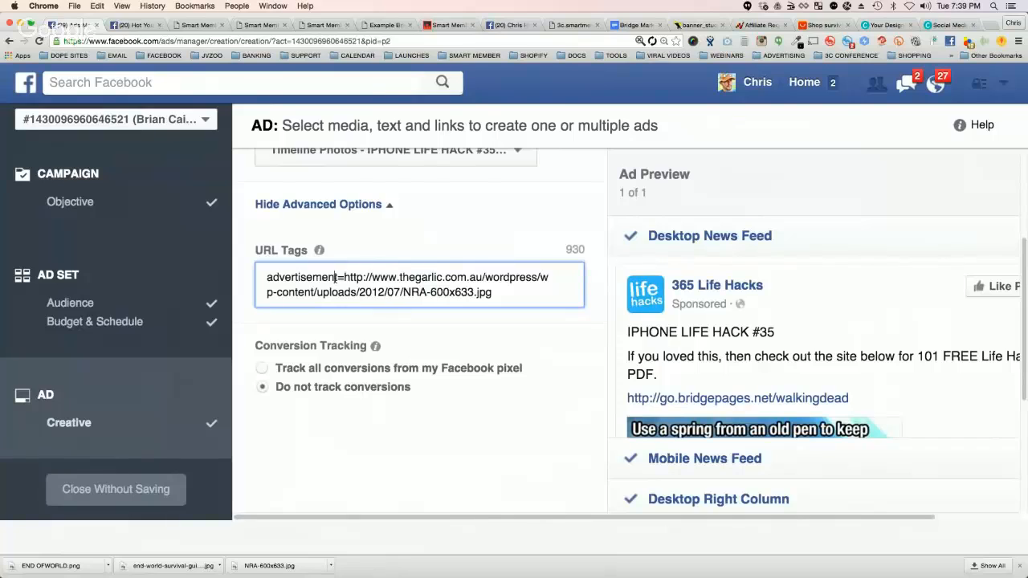
triple_click(336, 277)
type("headline")
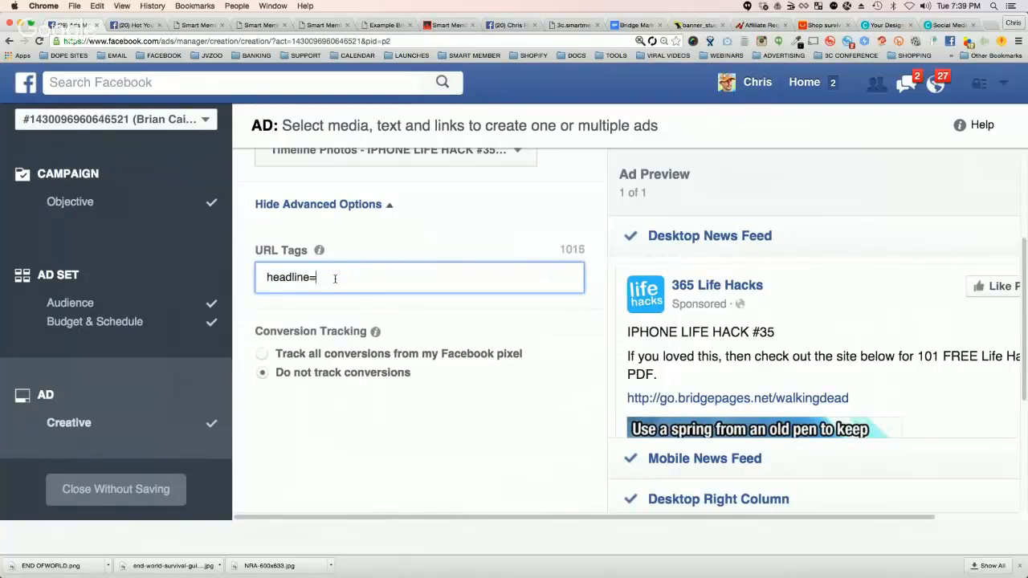
type("=Anty")
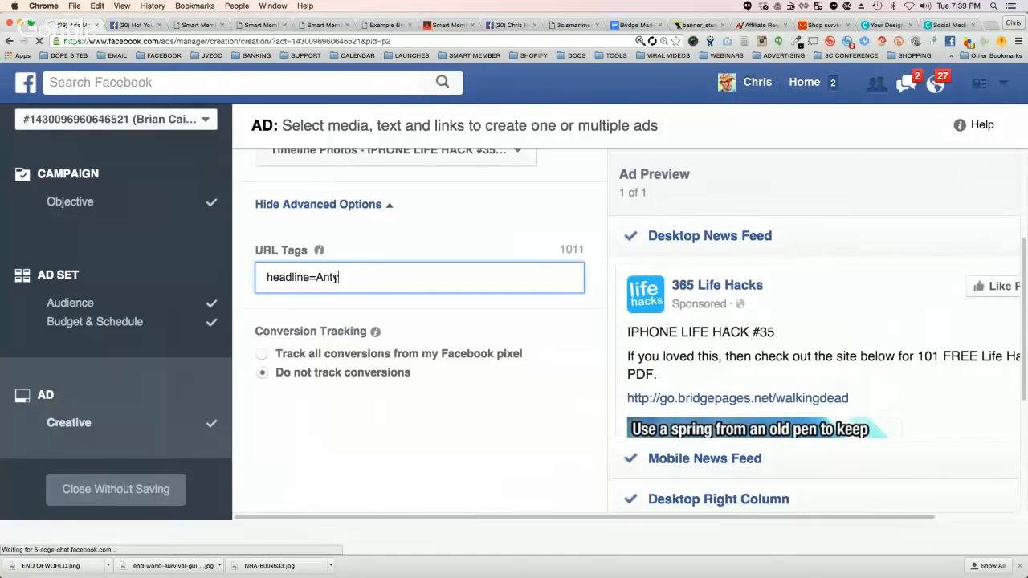
key("BackSpace")
key("BackSpace")
type("ything+I+")
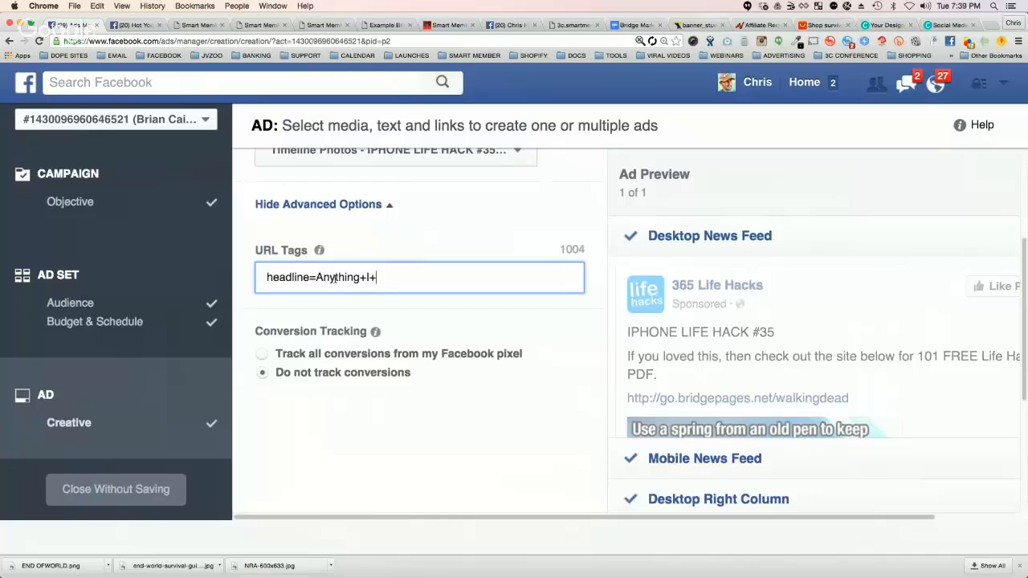
key("BackSpace")
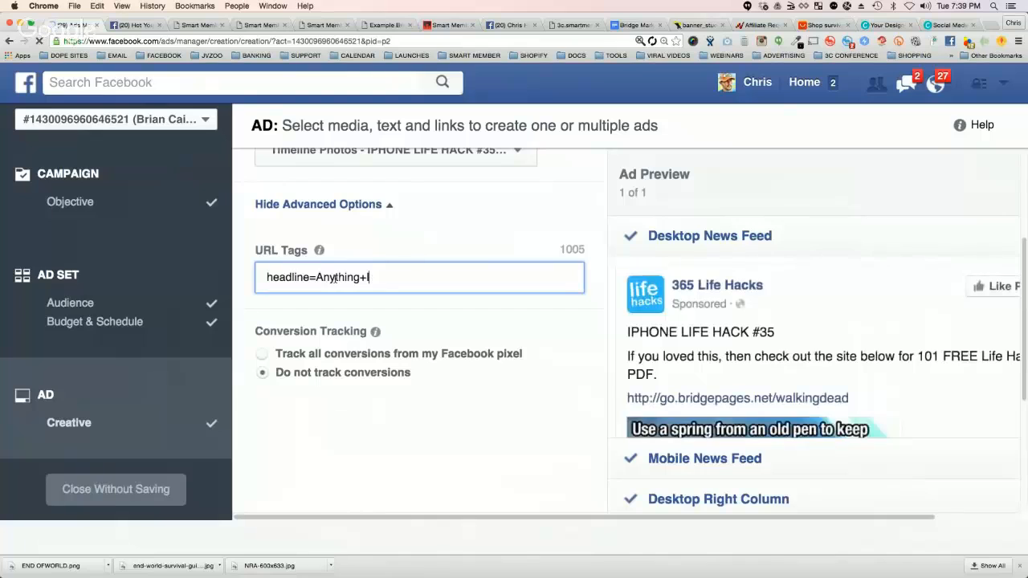
type("+Want")
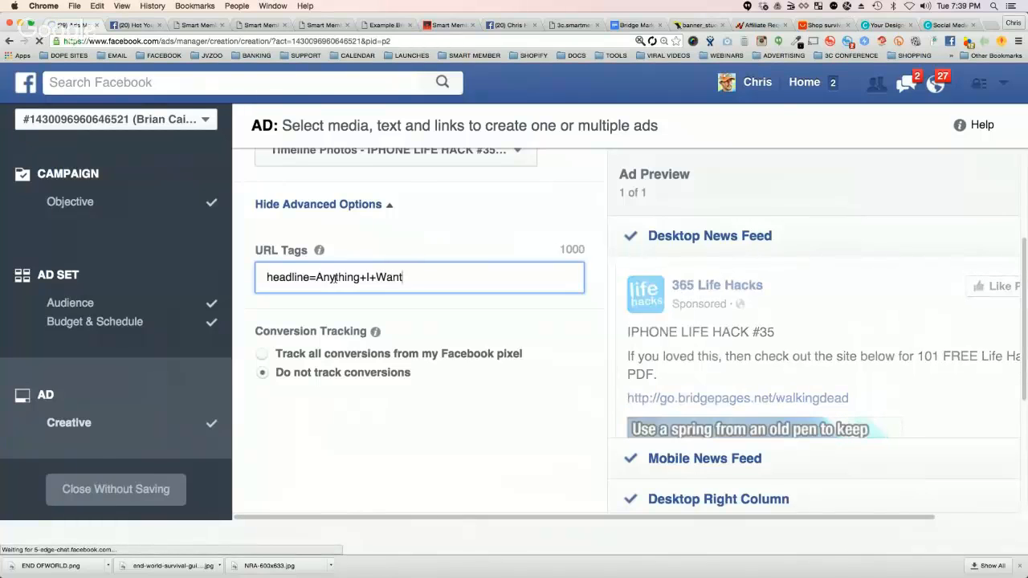
Step: Switch to the live example bridge page and highlight its Check out this Awesome Toolbar! headline
left_click(385, 25)
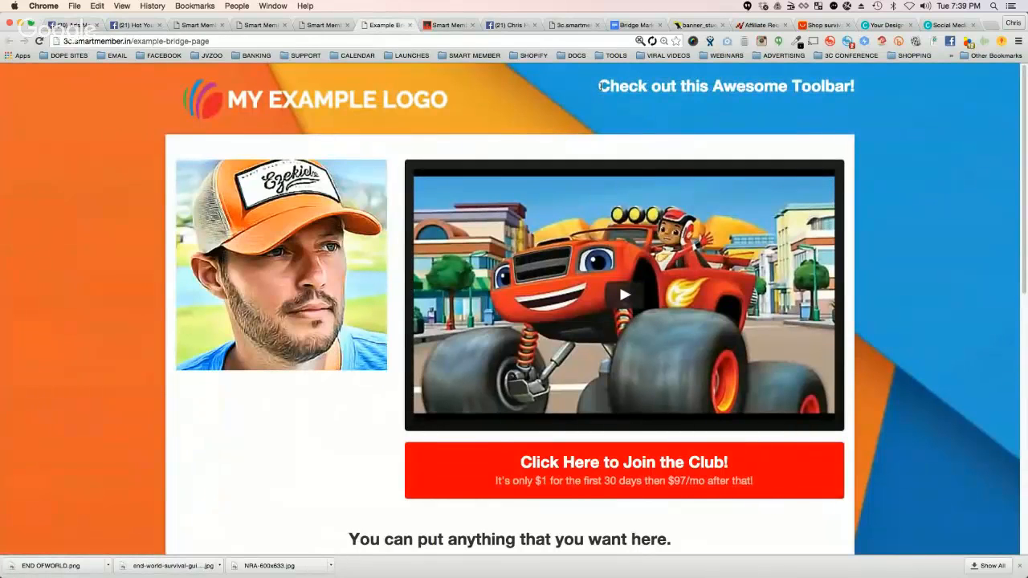
left_click_drag(597, 88, 872, 87)
left_click(684, 86)
triple_click(624, 86)
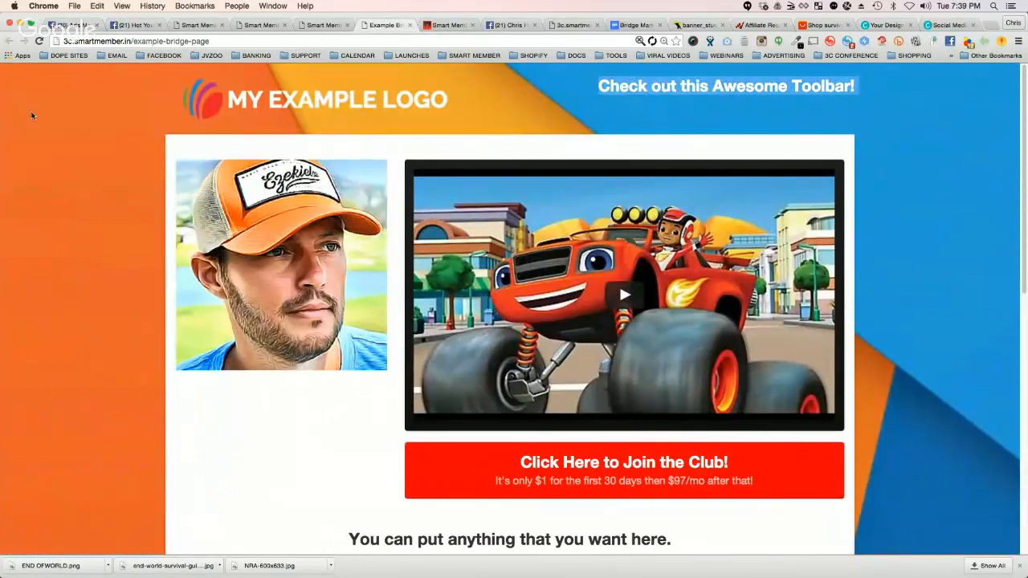
triple_click(634, 87)
triple_click(830, 86)
triple_click(695, 88)
Step: Compare the AliExpress survival products with the example bridge page's headline and ad image and the edited page in the BridgePage Editor
left_click(827, 25)
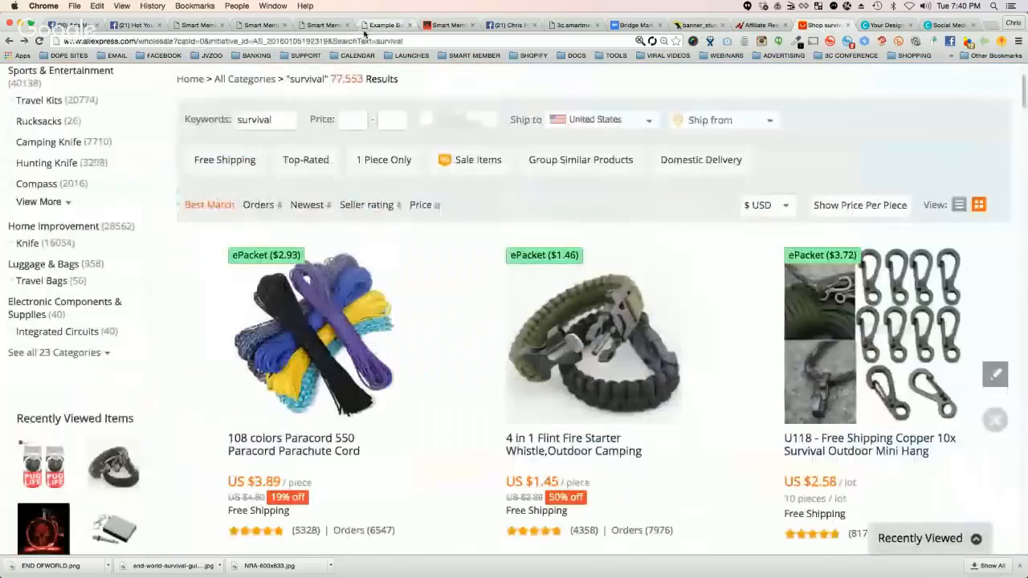
left_click(390, 25)
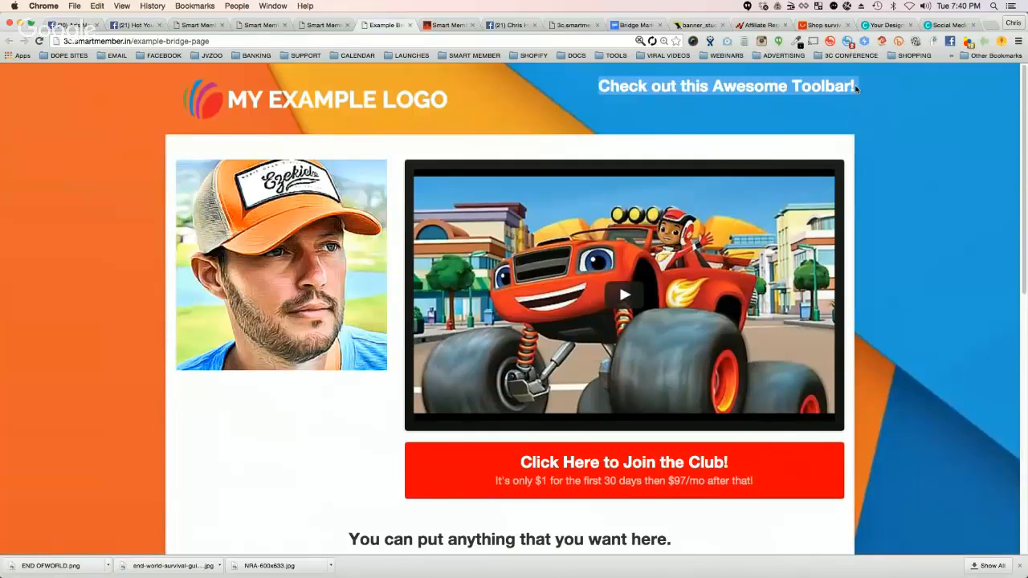
triple_click(663, 89)
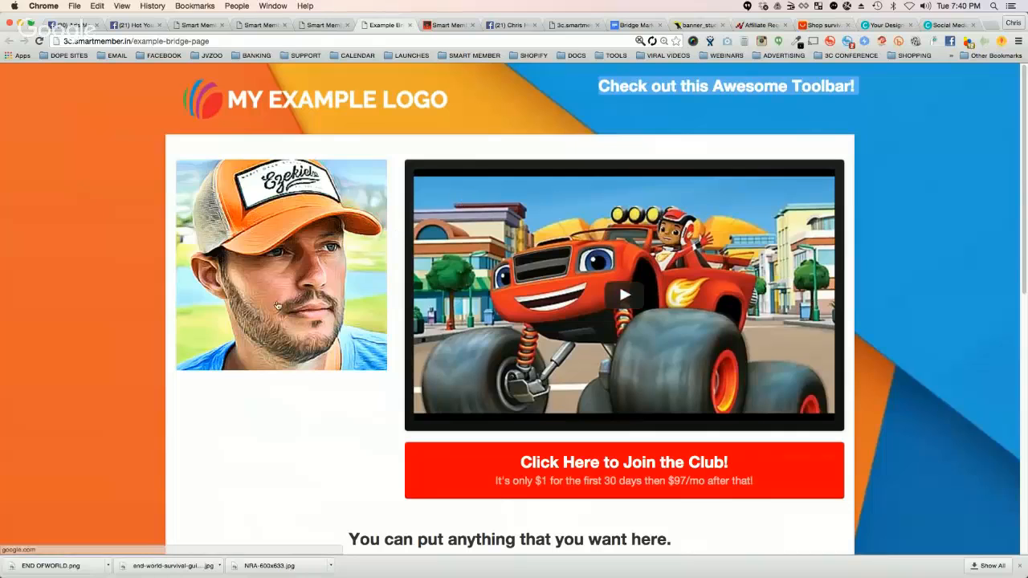
left_click(648, 86)
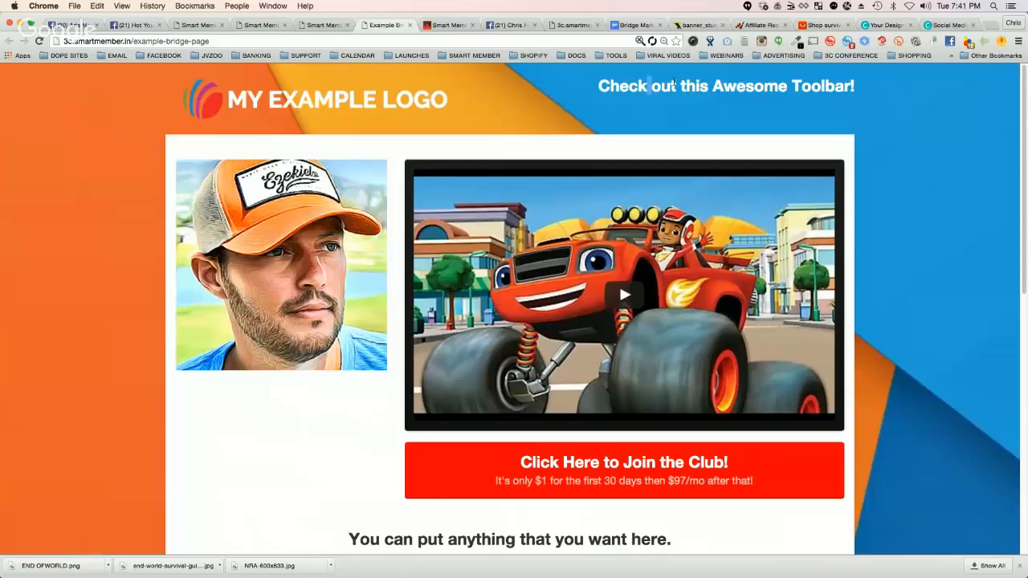
left_click(823, 25)
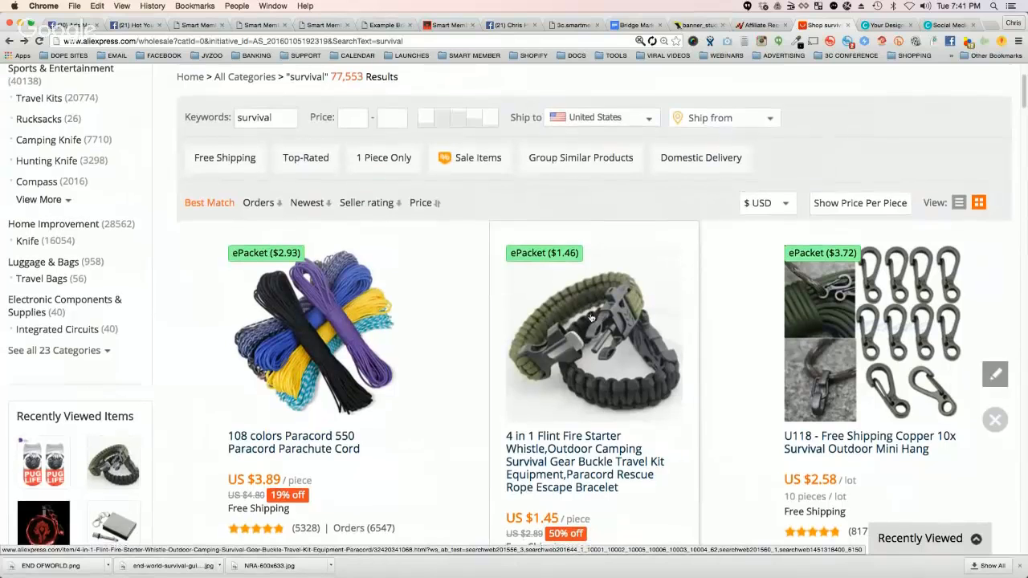
scroll(594, 319, "down", 1)
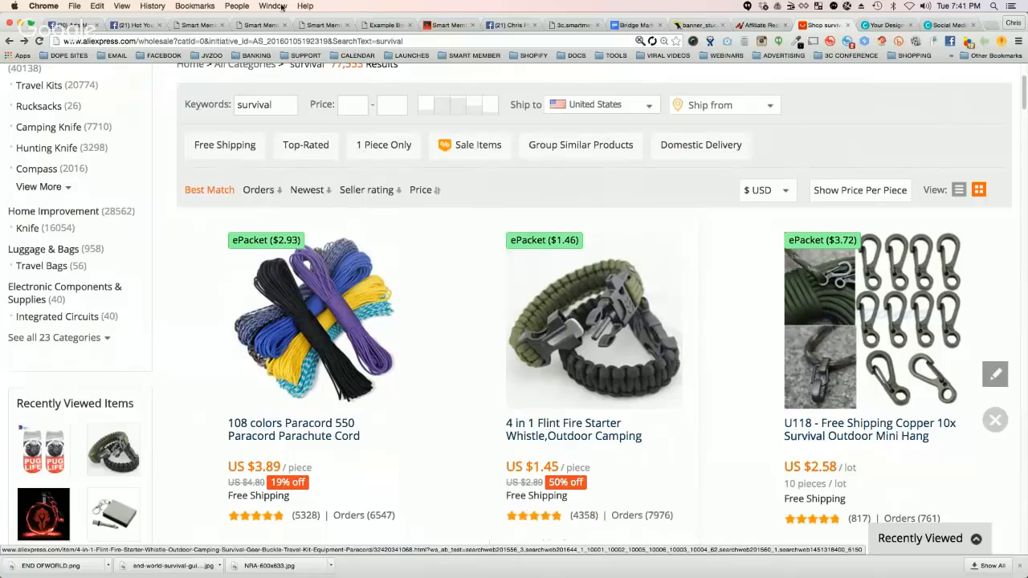
left_click(388, 26)
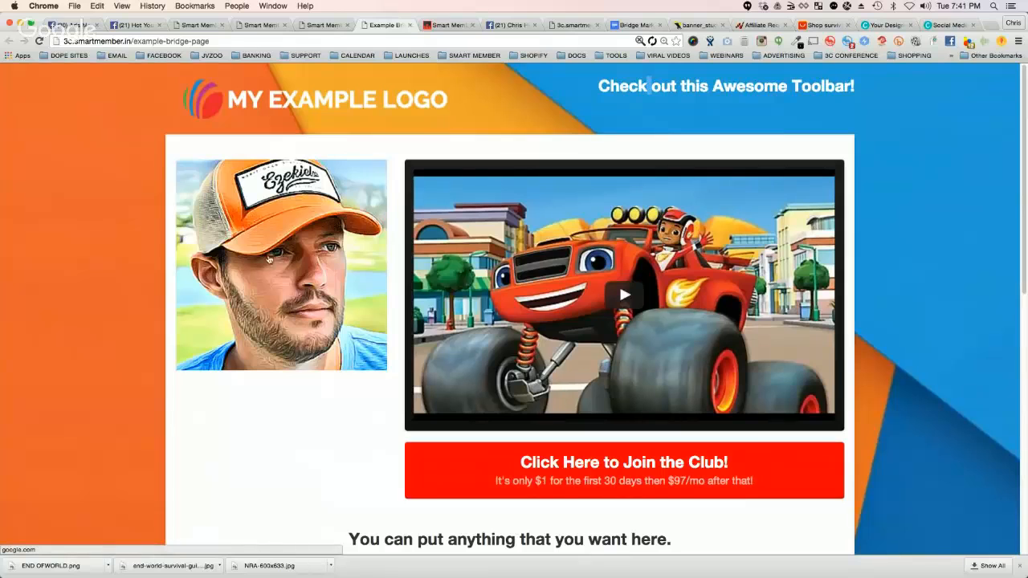
left_click(324, 25)
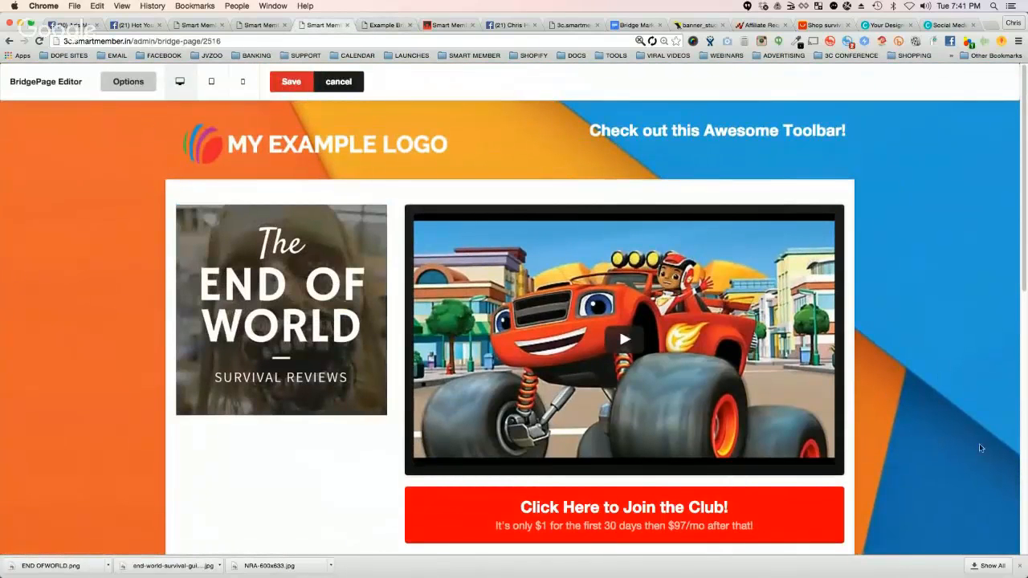
Step: Return to the Facebook ad creation and check the ad set audience's detailed targeting
left_click(77, 27)
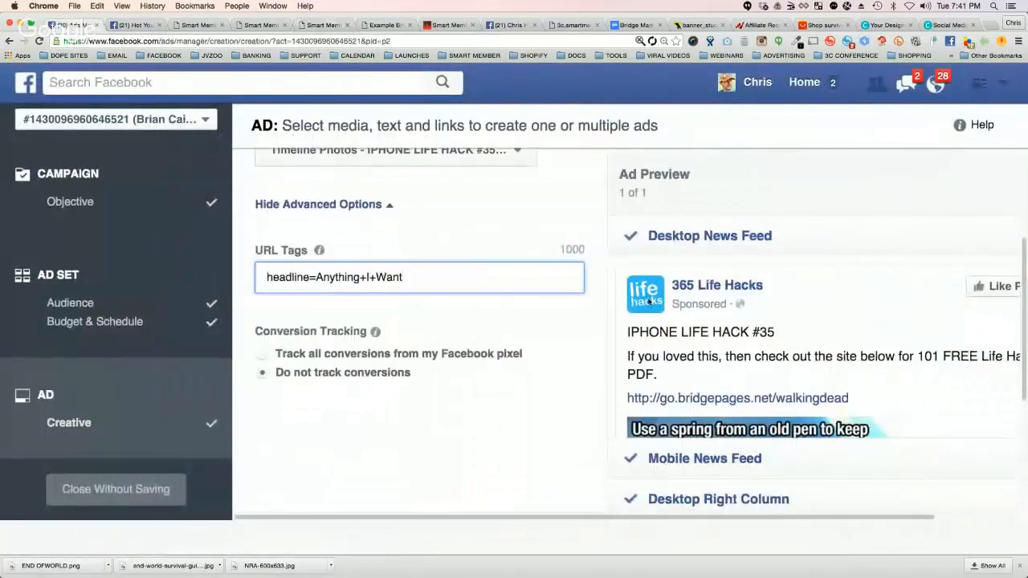
left_click(69, 302)
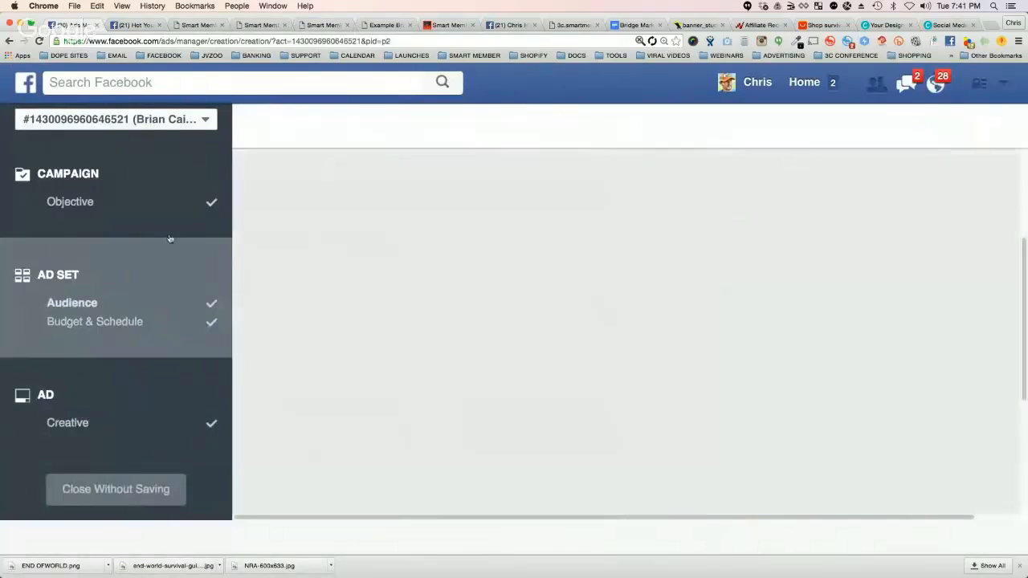
scroll(519, 383, "down", 5)
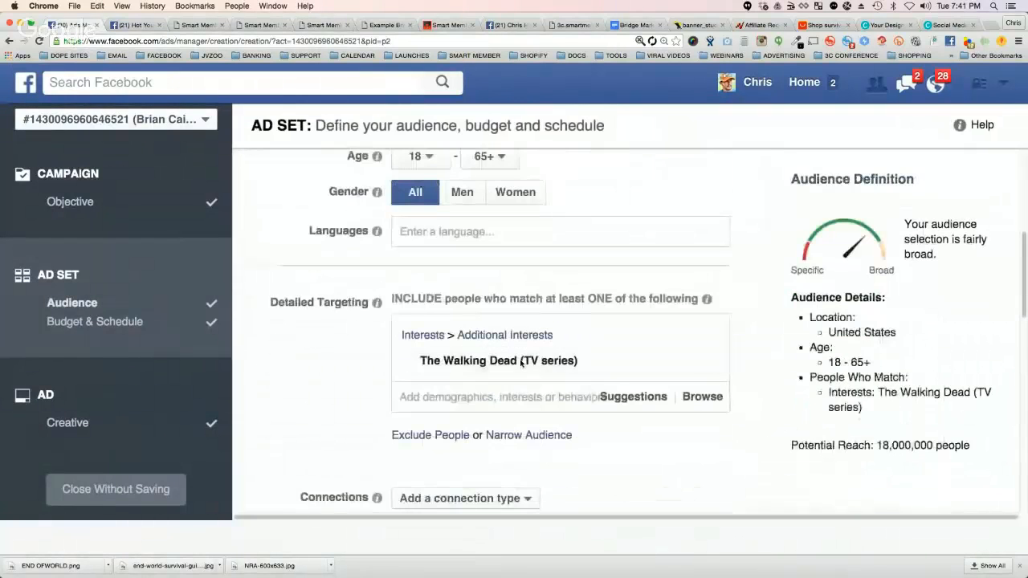
Step: Replace The Walking Dead (TV series) interest in the ad set's detailed targeting with San Francisco 49ers
left_click(712, 343)
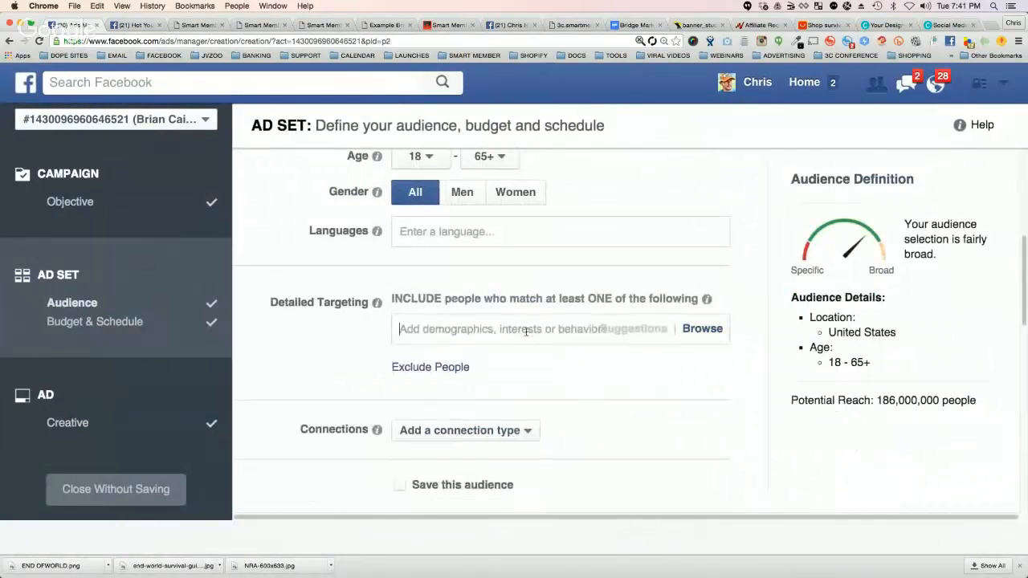
left_click(526, 331)
type("49ers")
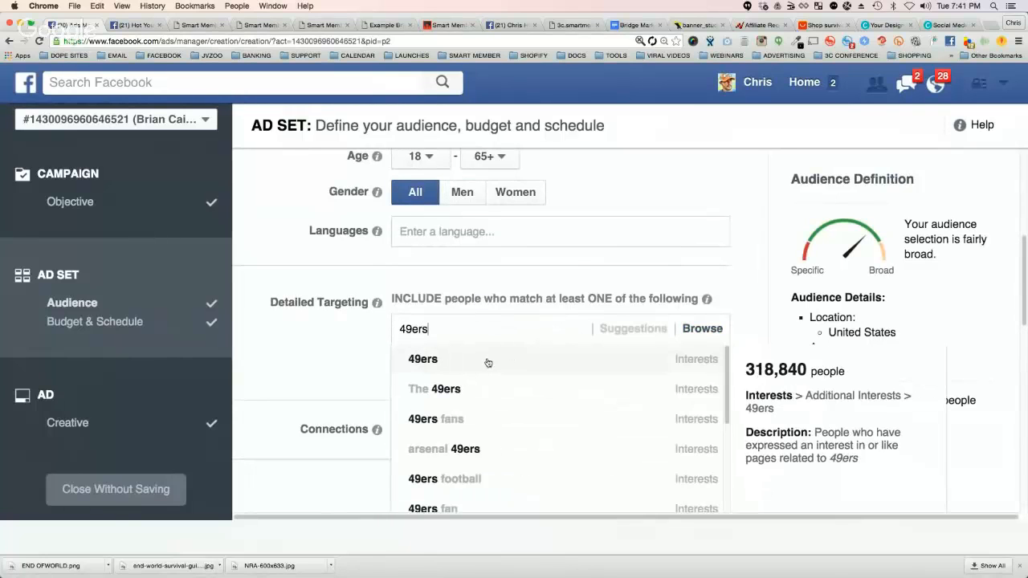
key("super+a")
key("BackSpace")
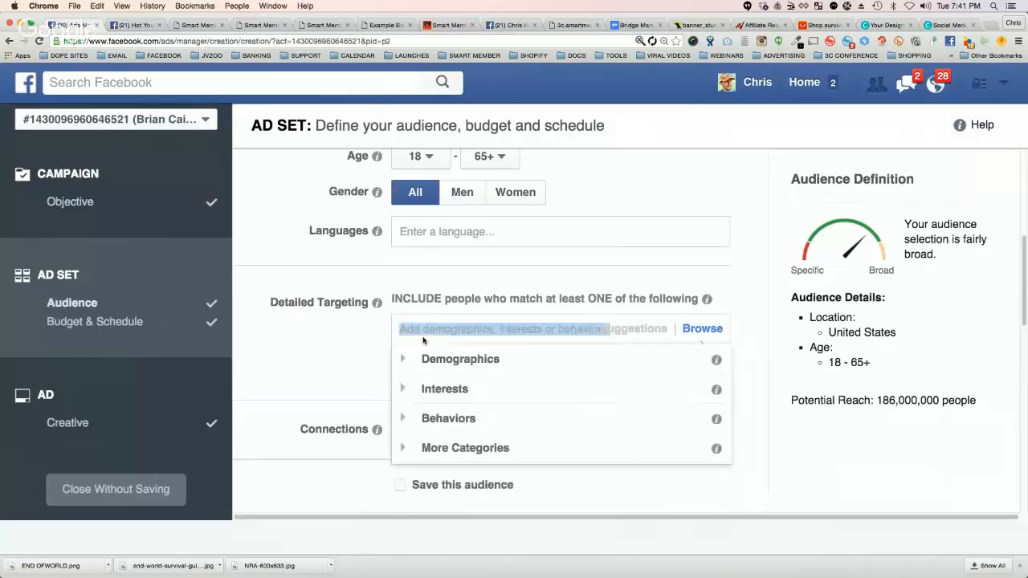
type("san f")
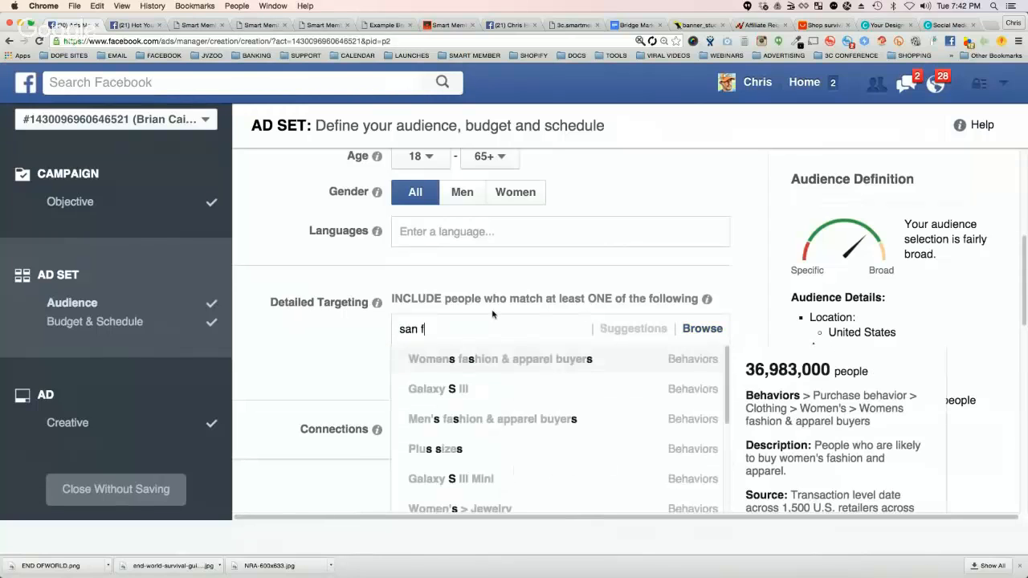
type("rancisco 49")
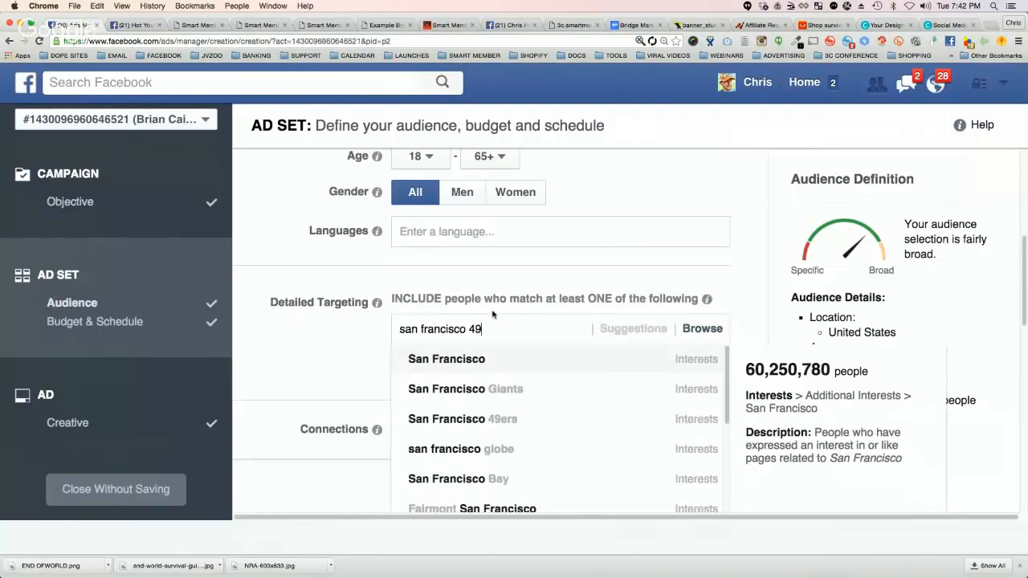
type("er")
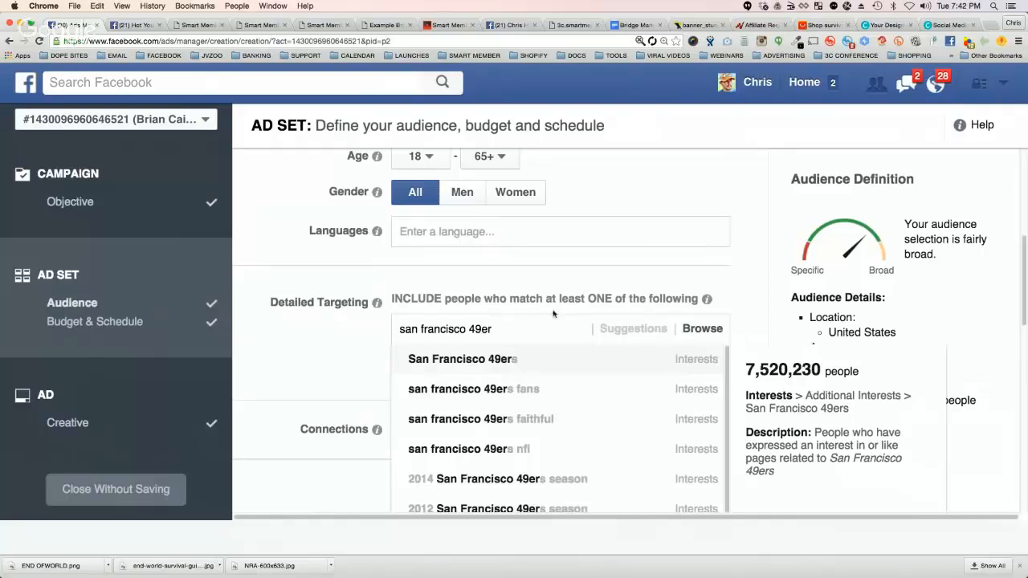
left_click(469, 359)
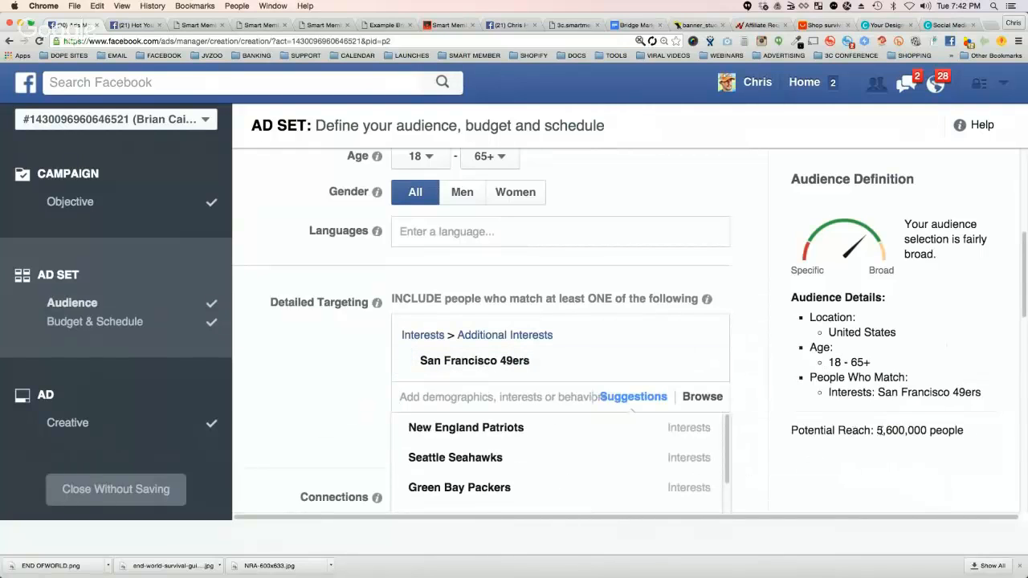
left_click(359, 393)
Step: Narrow the audience so people must also match the interest The Walking Dead (TV series)
scroll(351, 378, "down", 3)
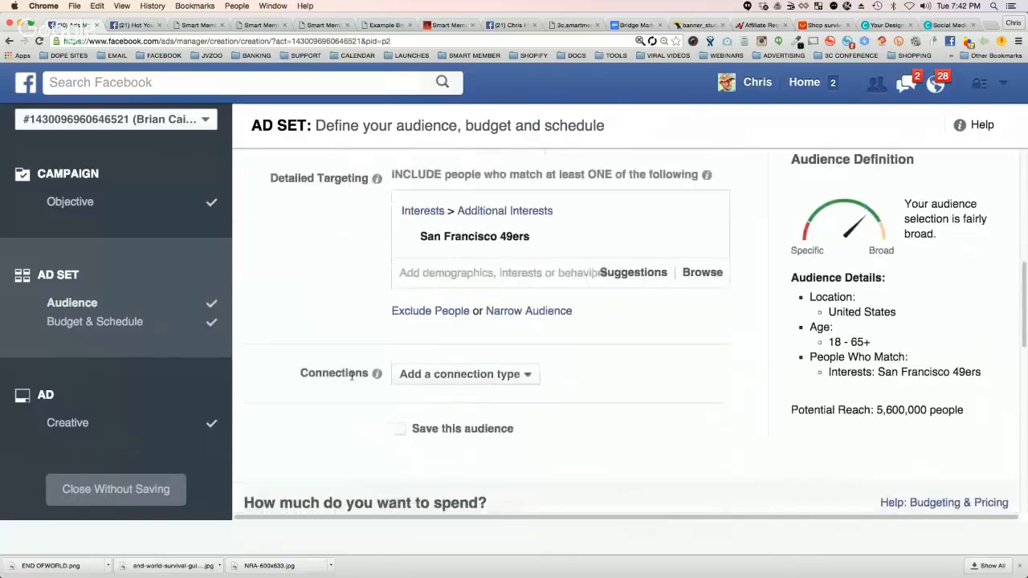
left_click(529, 311)
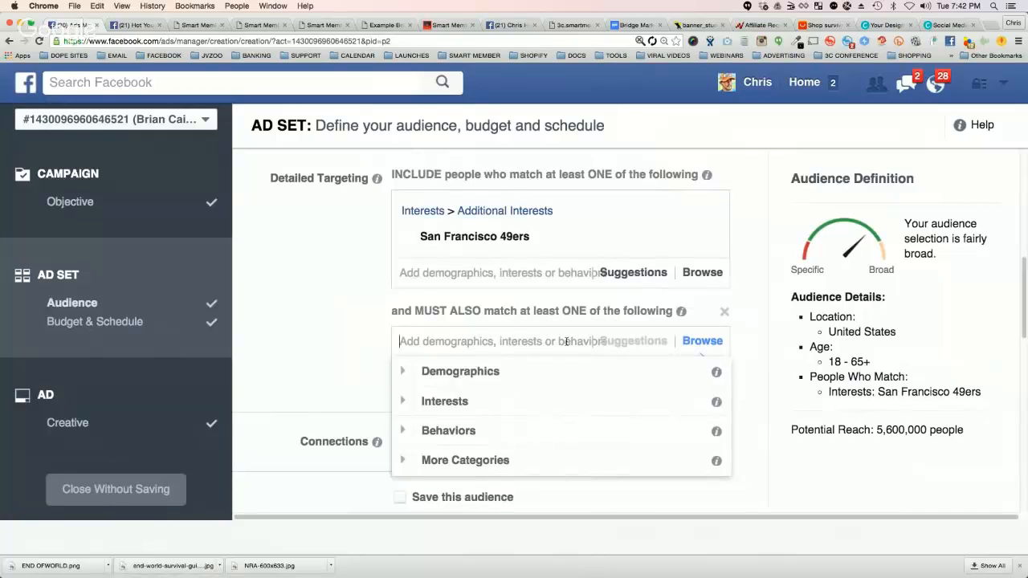
type("rifle")
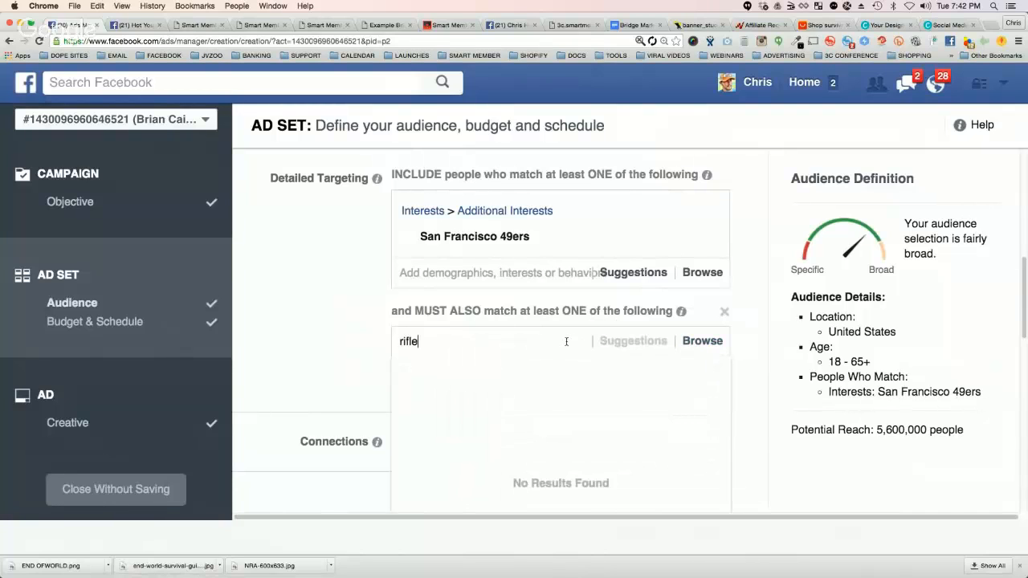
double_click(434, 341)
key("BackSpace")
type("wa")
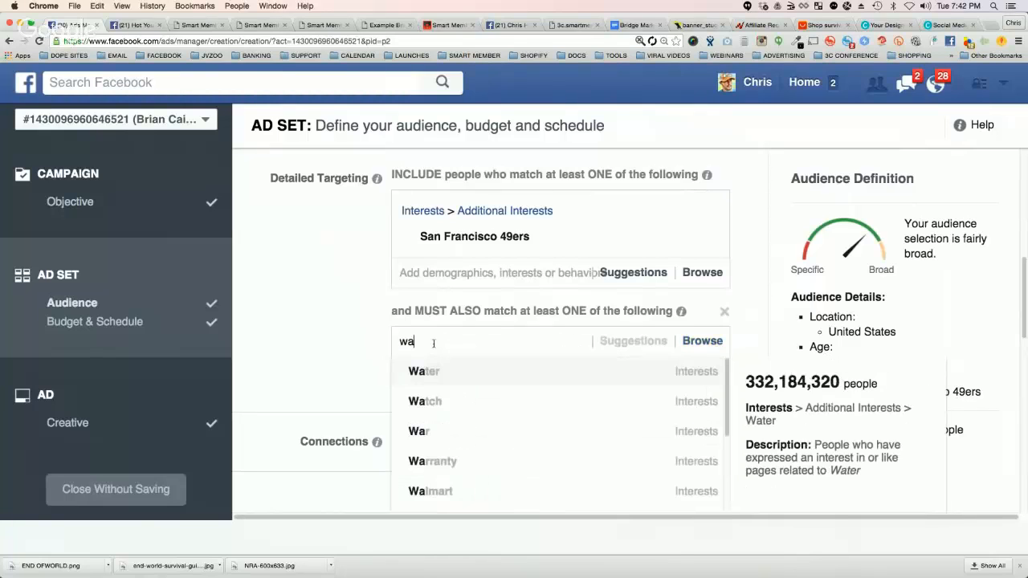
type("lking dead")
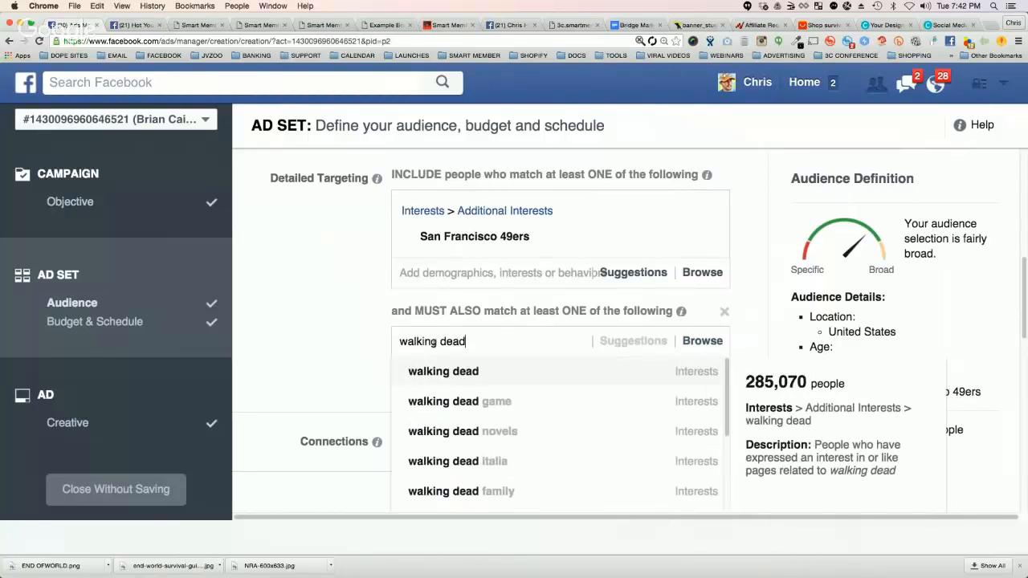
type(" tv")
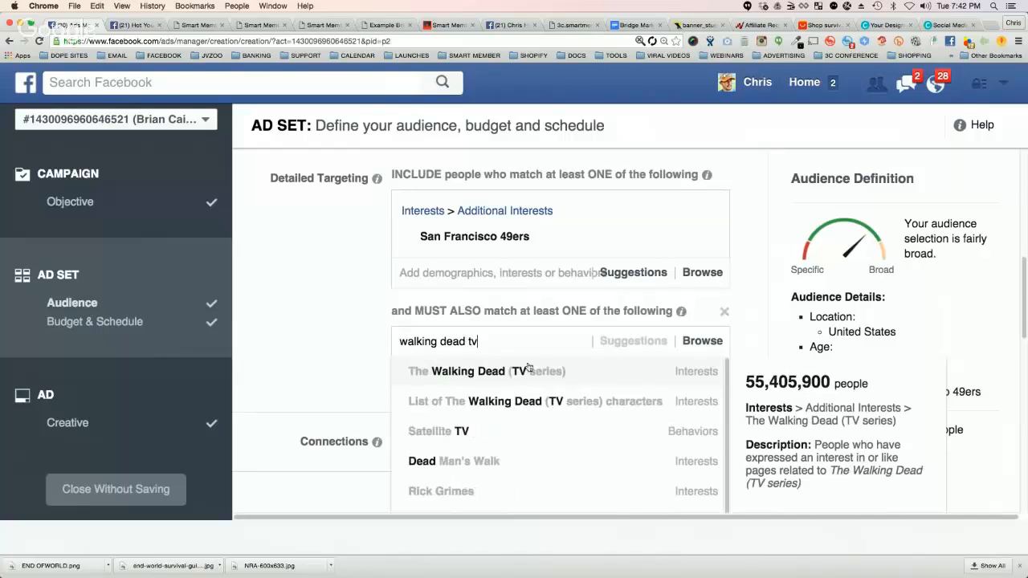
left_click(528, 369)
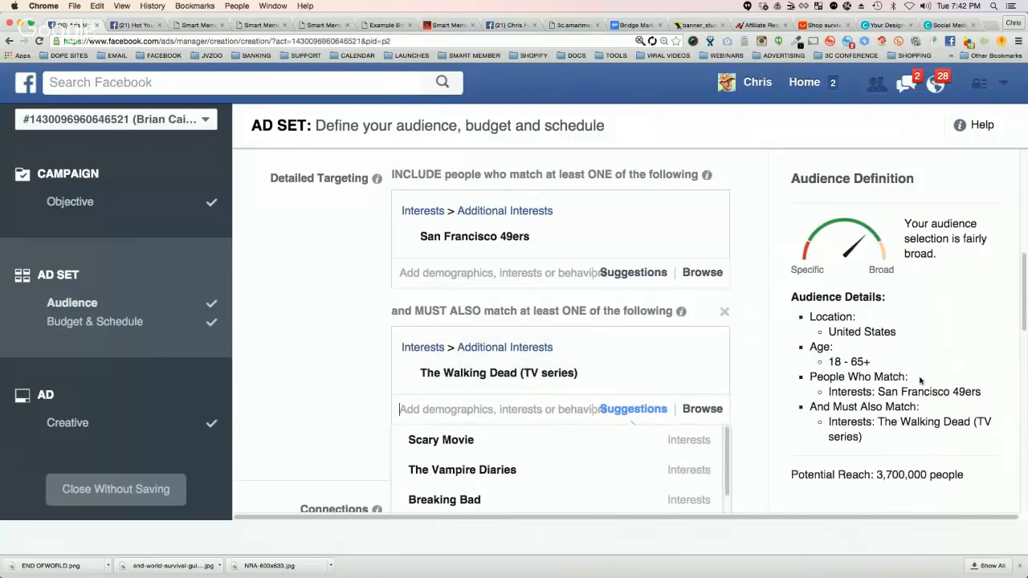
Step: Highlight the audience's potential reach and the additional must-match interest in the audience definition
scroll(892, 497, "down", 1)
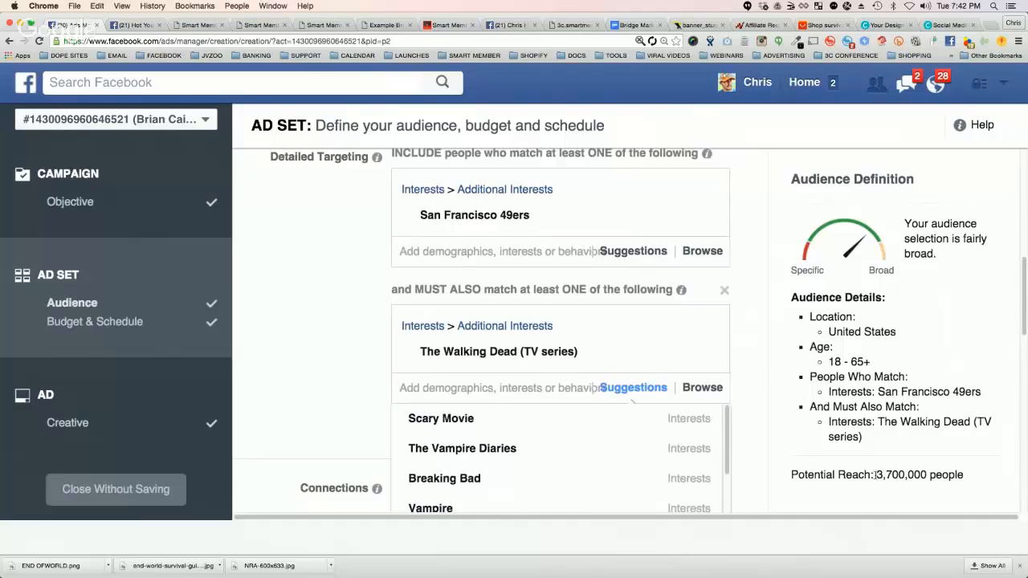
left_click_drag(875, 474, 951, 475)
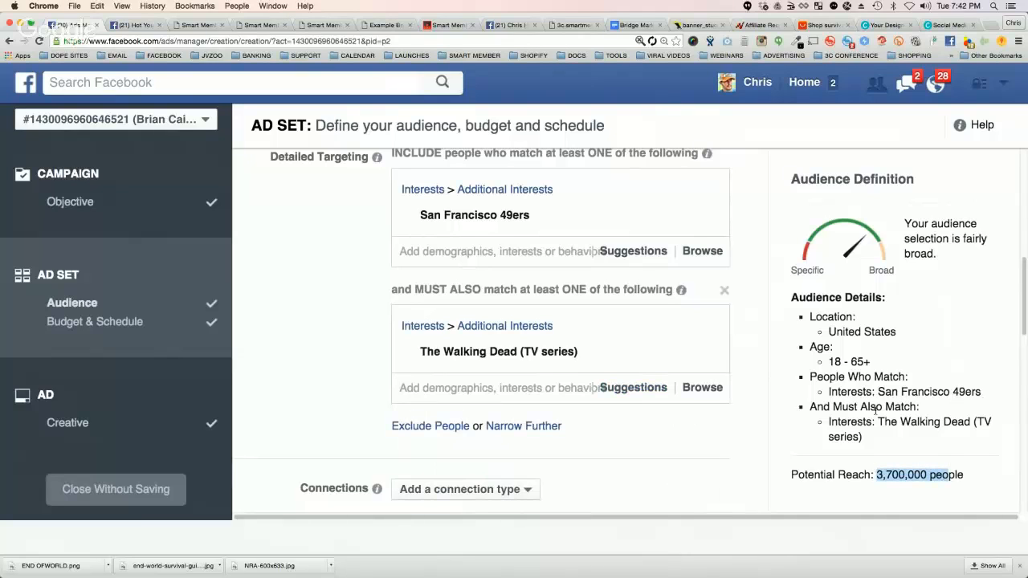
left_click_drag(877, 422, 910, 430)
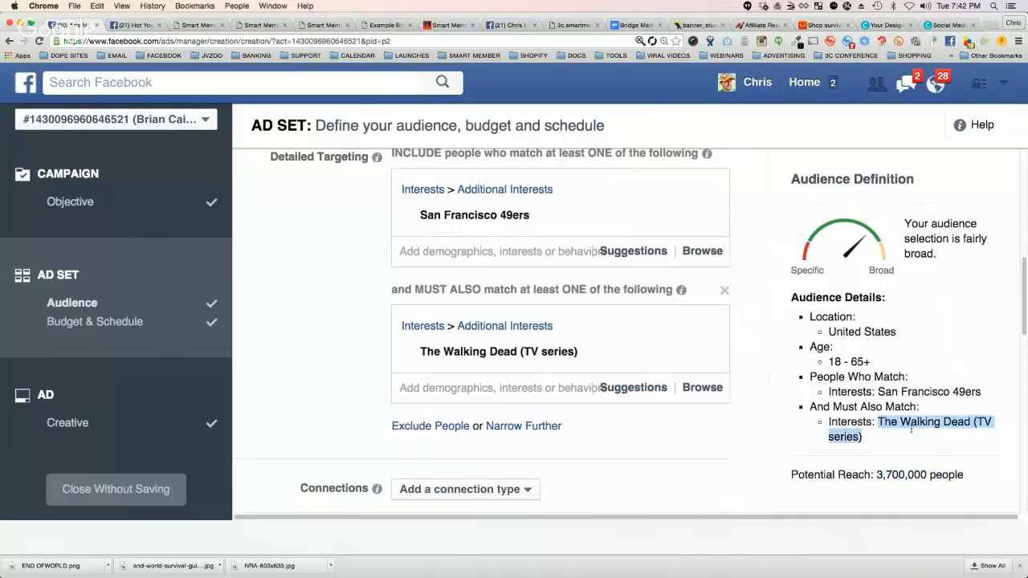
Step: Review the live example bridge page, the AliExpress survival products and the edited page in the BridgePage Editor
left_click(387, 27)
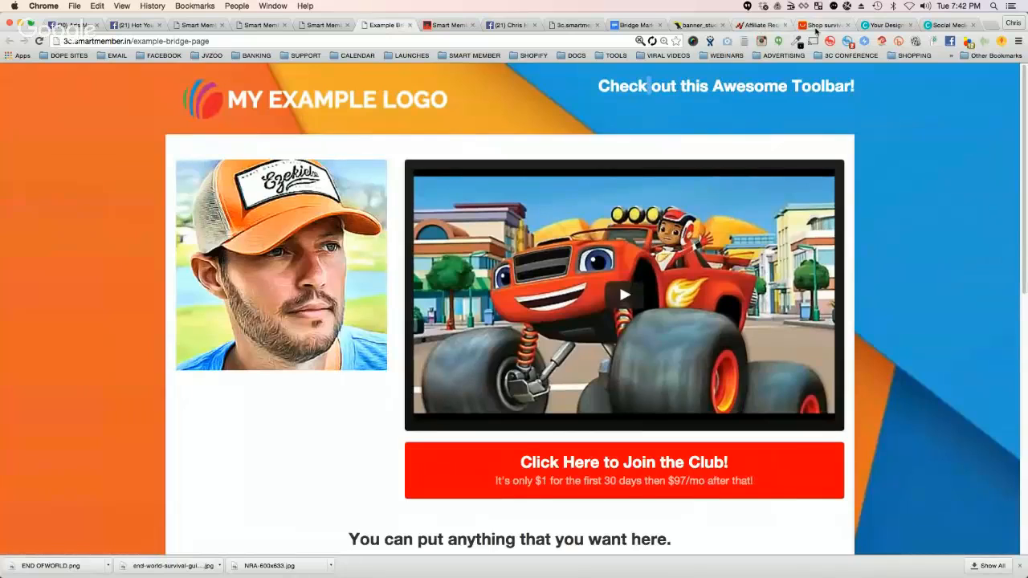
left_click(815, 28)
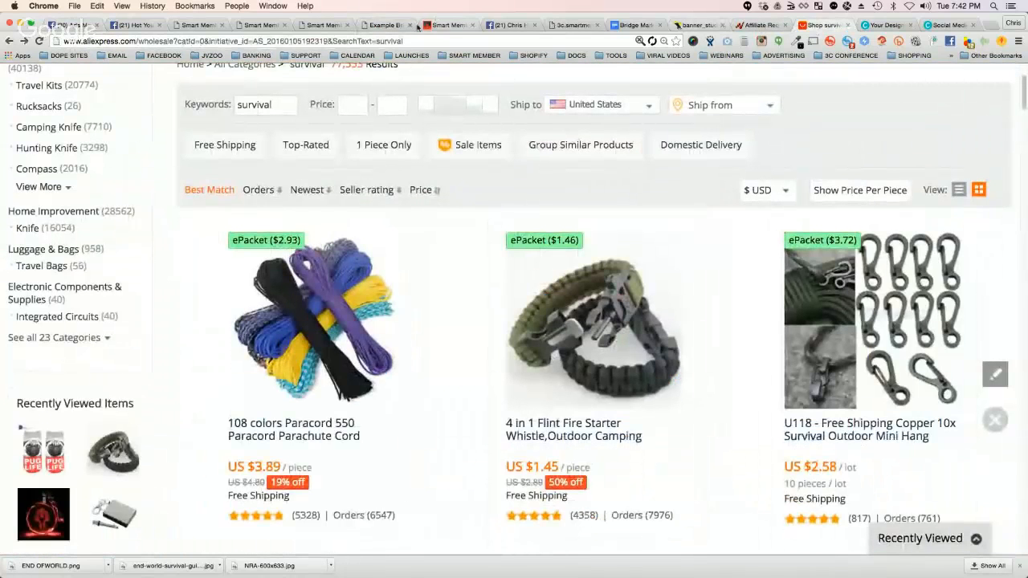
left_click(321, 25)
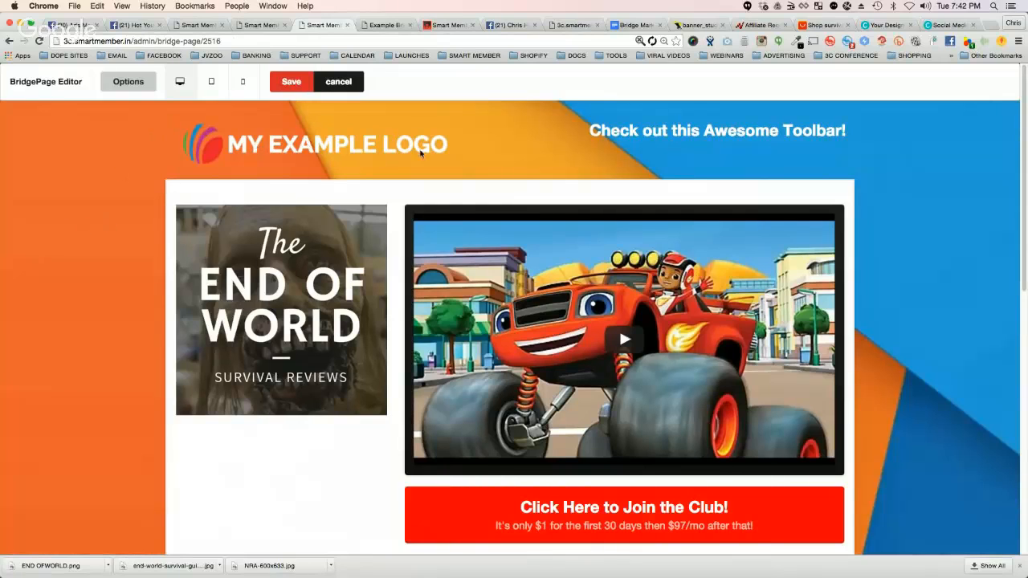
Step: Highlight the words of the Check out this Awesome Toolbar! headline on the edited bridge page
triple_click(616, 131)
double_click(684, 131)
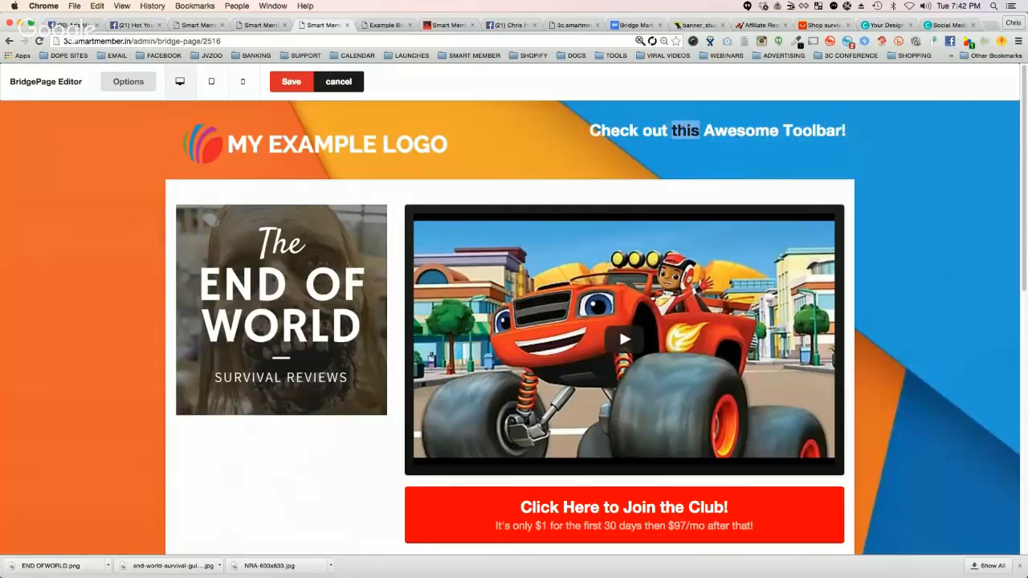
left_click(648, 131)
triple_click(656, 131)
left_click(597, 129)
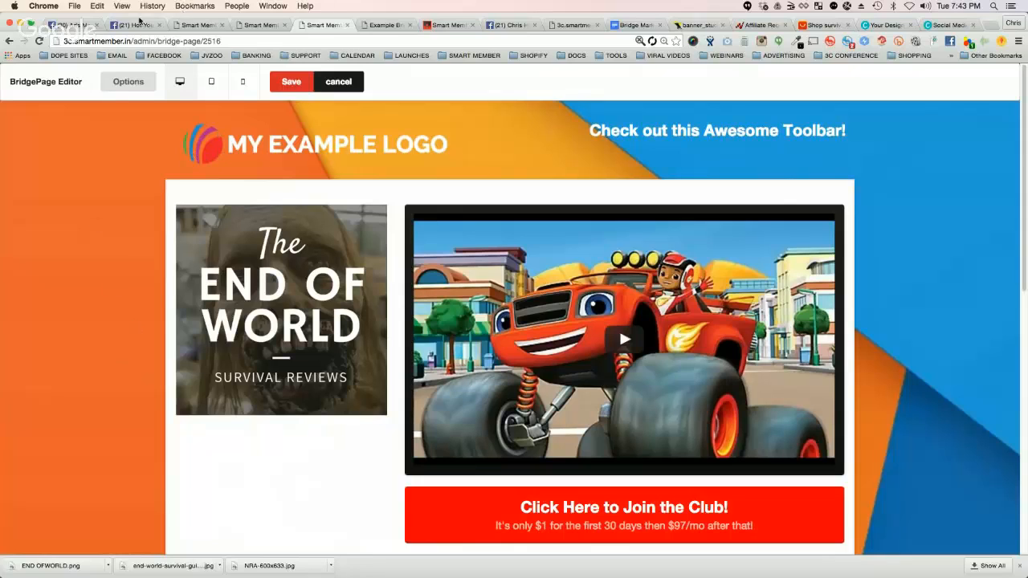
Step: Switch to the Facebook ad set and remove the San Francisco 49ers interest from the detailed targeting
left_click(74, 25)
mouse_move(440, 353)
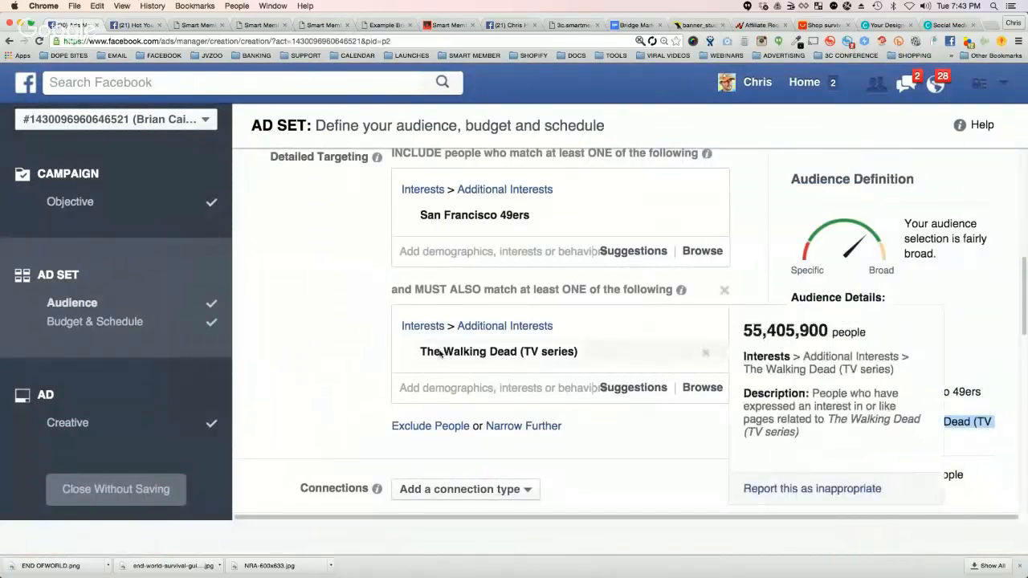
mouse_move(480, 218)
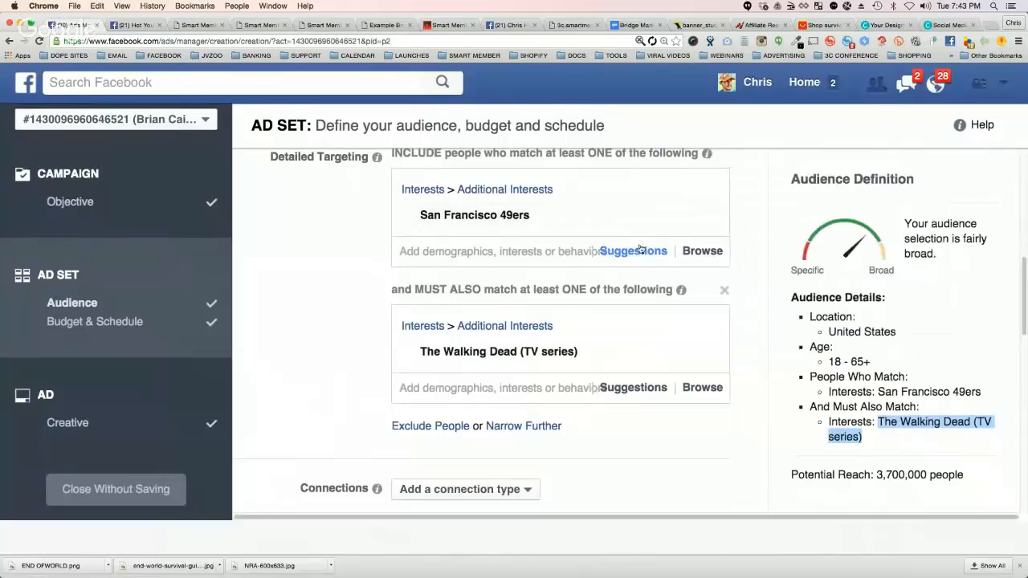
left_click(707, 216)
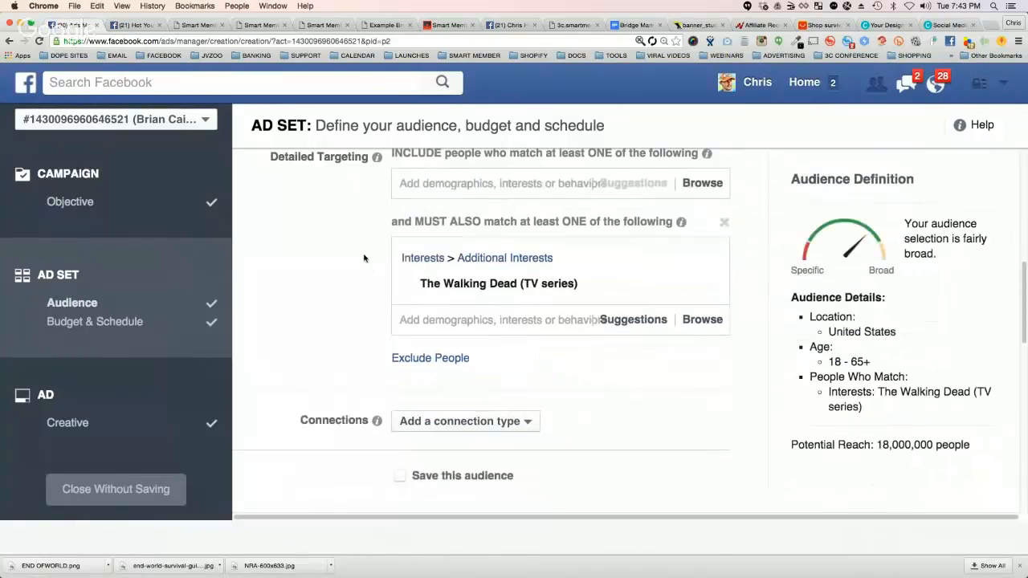
Step: Add The Walking Dead (TV series) to the included interests and delete the must-also-match group
left_click(502, 265)
type("teh")
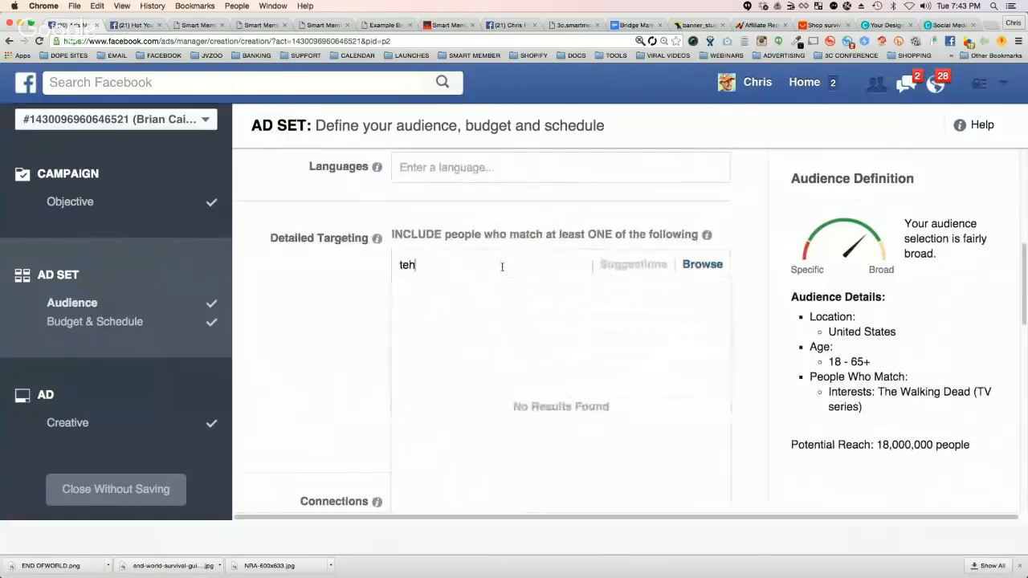
type("e")
key("BackSpace")
key("BackSpace")
key("BackSpace")
key("BackSpace")
type("the walk")
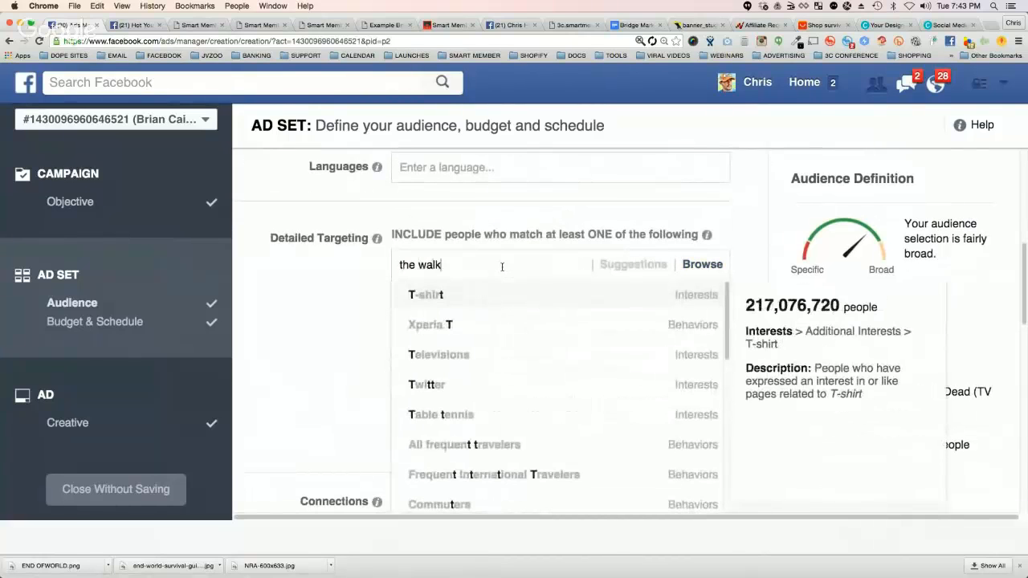
type("ing dead tv")
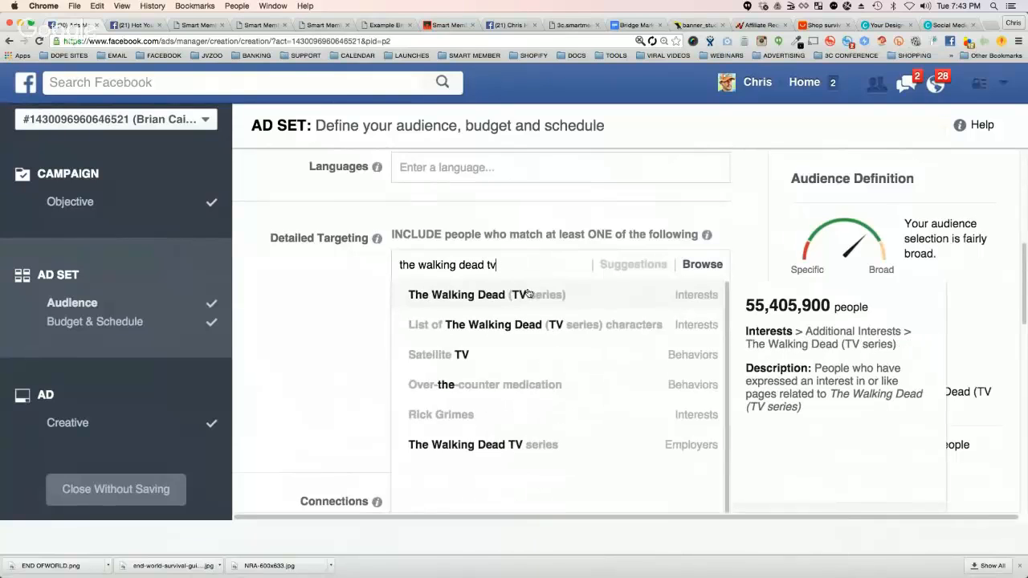
left_click(528, 294)
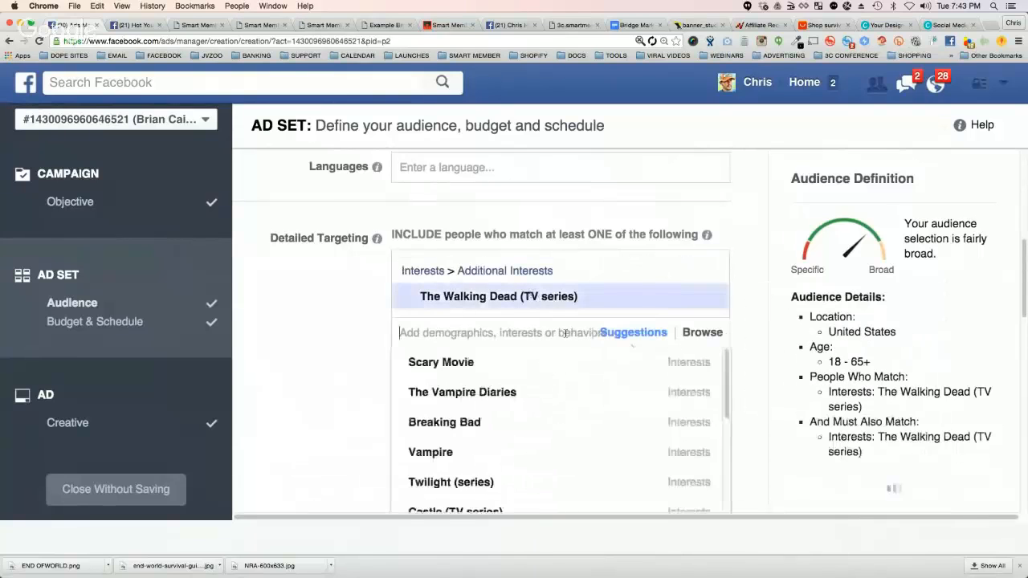
left_click(362, 322)
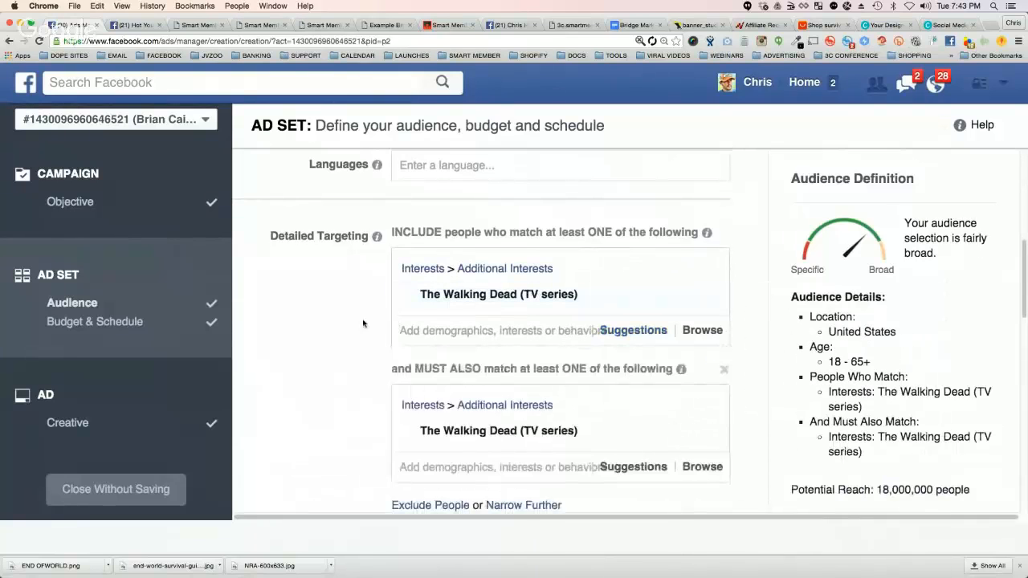
left_click(723, 367)
Step: Change the audience location from the whole United States to San Francisco, California
scroll(365, 324, "up", 2)
scroll(365, 325, "up", 4)
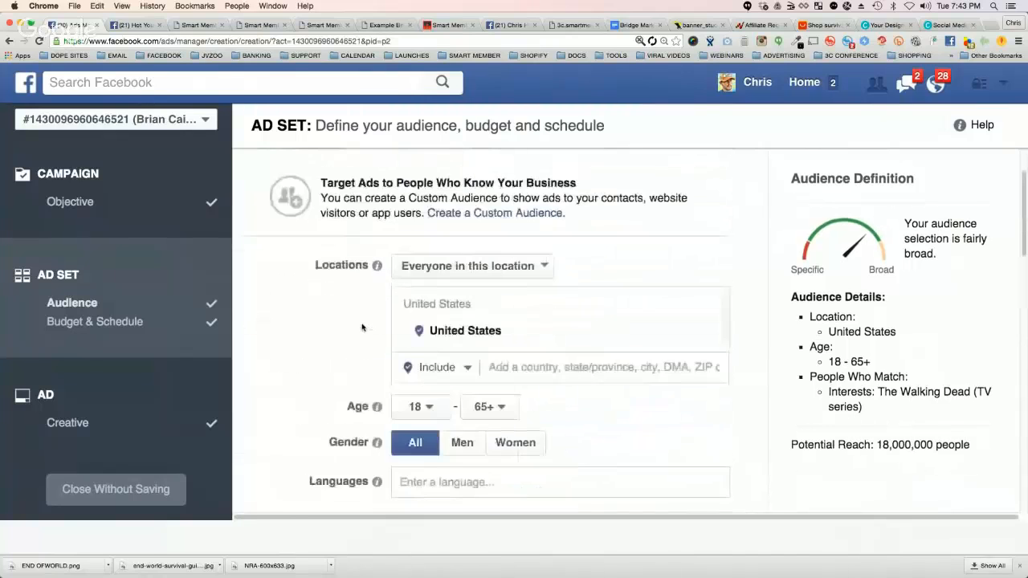
scroll(466, 328, "down", 1)
left_click(552, 347)
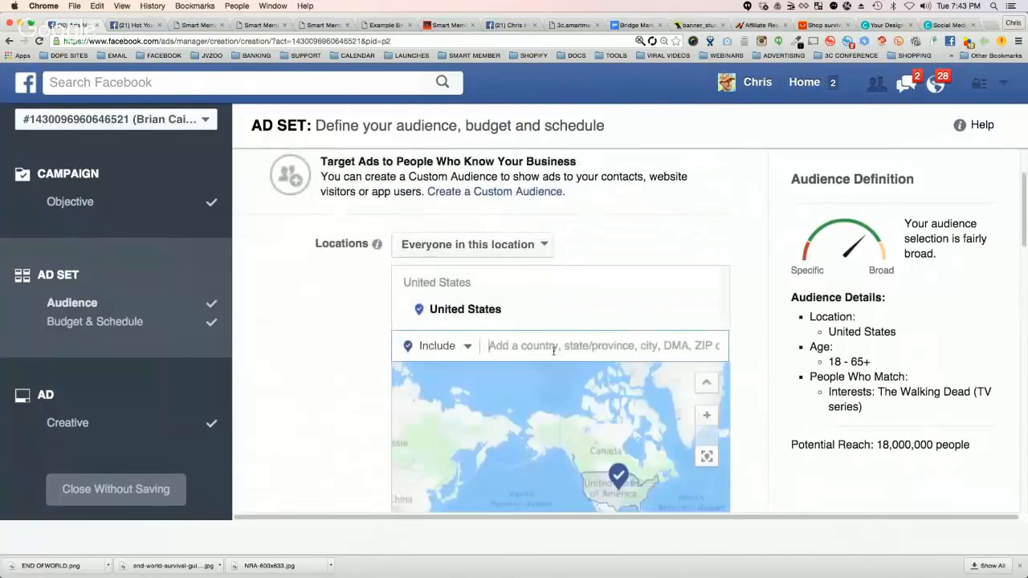
type("san francisco")
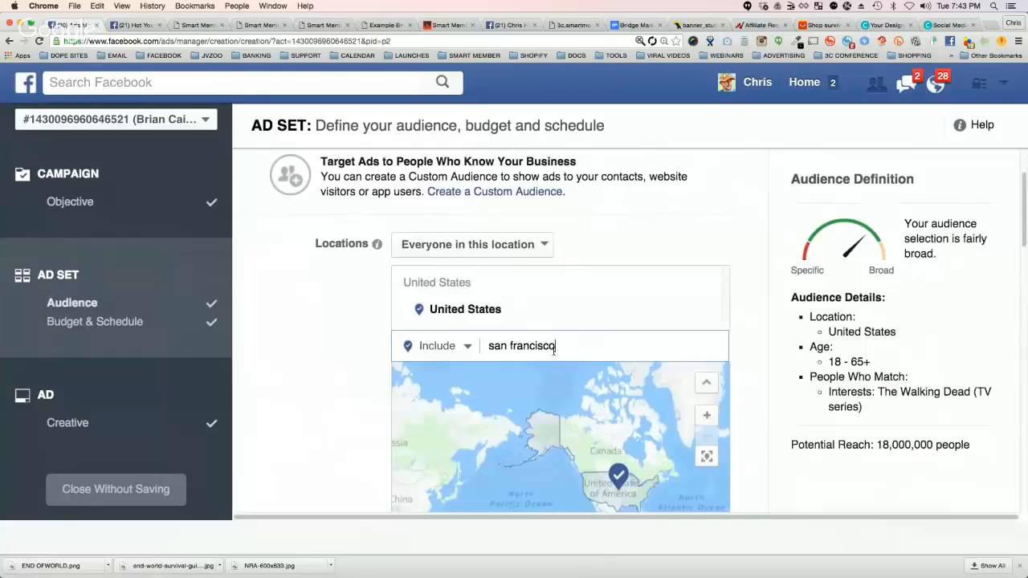
left_click(546, 374)
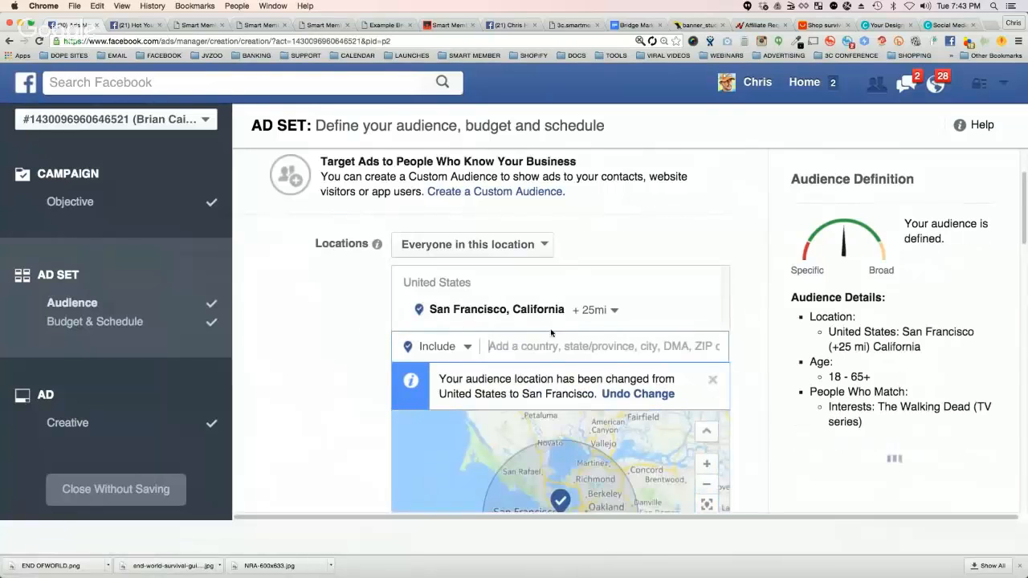
Step: Widen the radius around San Francisco to 50 miles
left_click(606, 312)
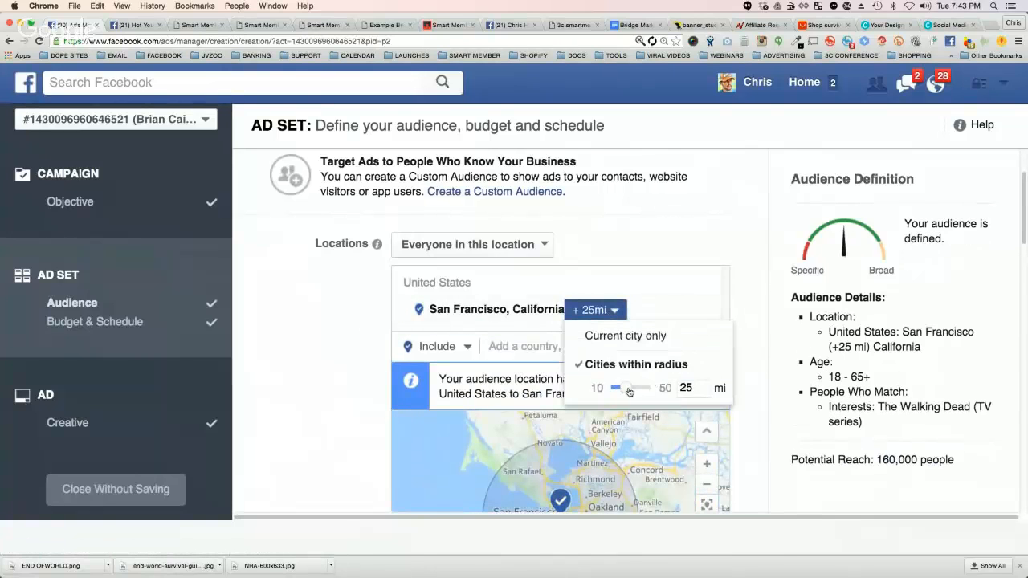
left_click_drag(625, 388, 677, 391)
left_click(367, 355)
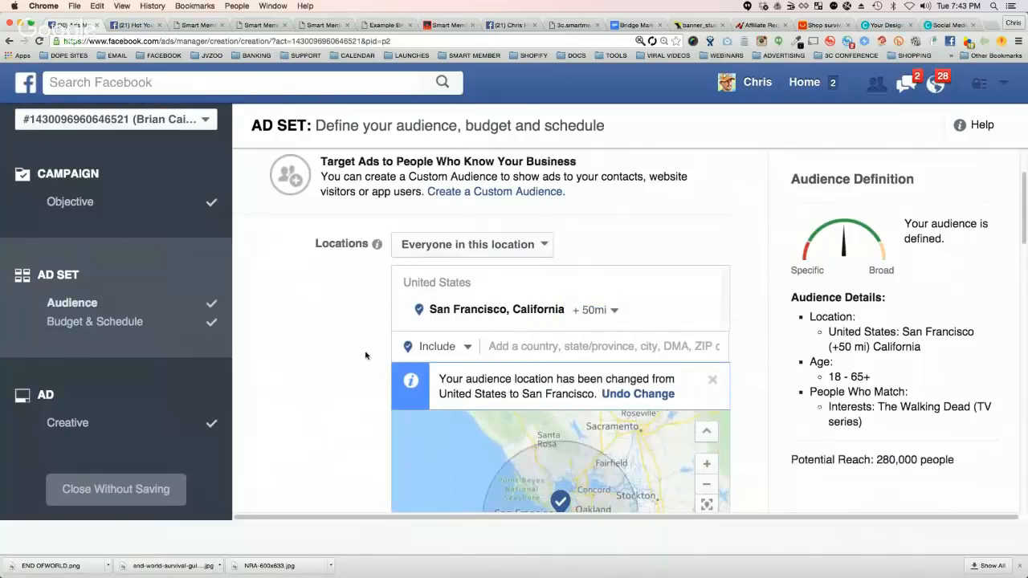
Step: Review the location map and the audience definition's potential reach, interest, location and age details
scroll(367, 355, "down", 2)
left_click_drag(878, 457, 955, 459)
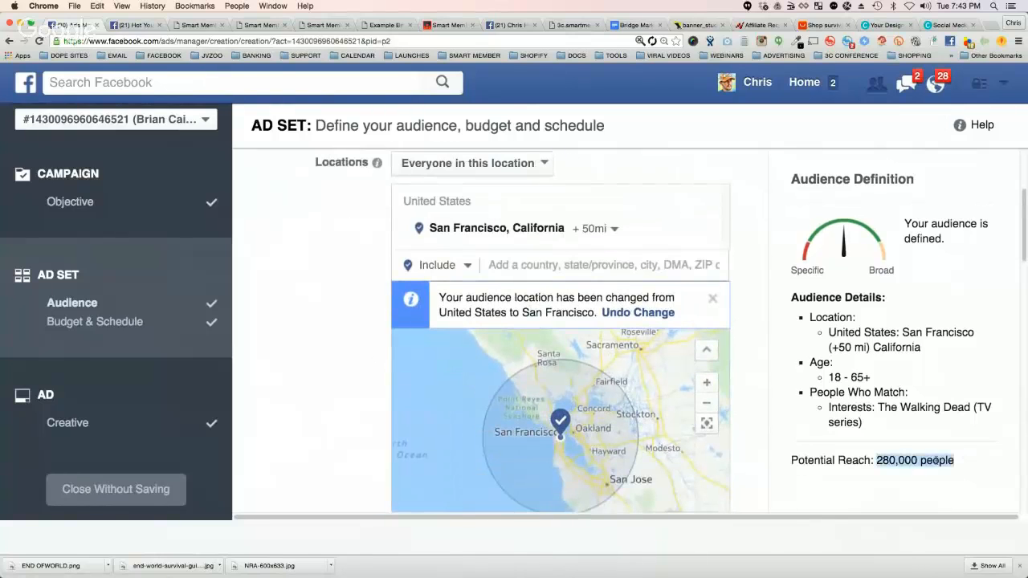
left_click(905, 391)
left_click_drag(877, 407, 863, 422)
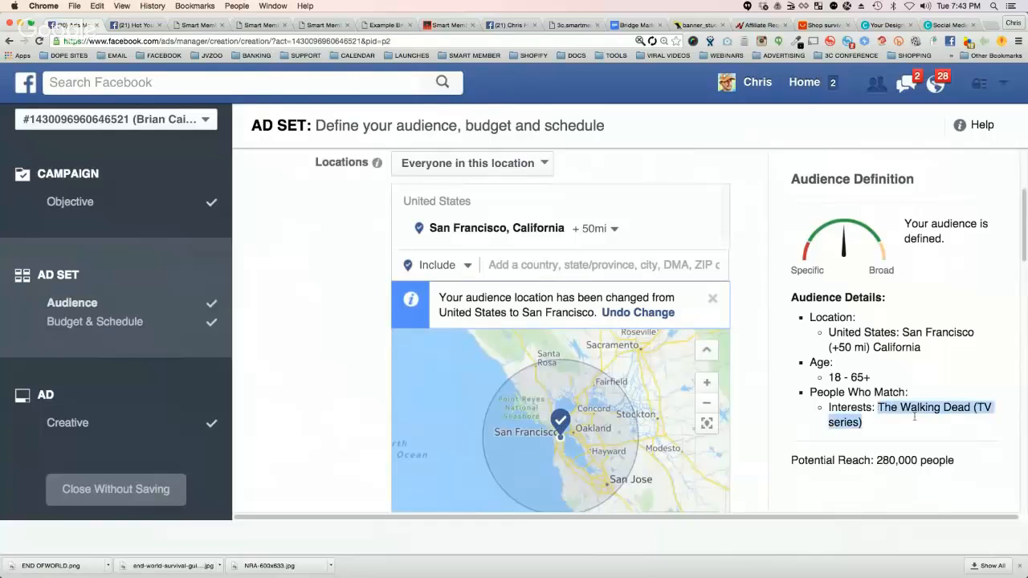
left_click(866, 376)
left_click_drag(831, 346, 892, 386)
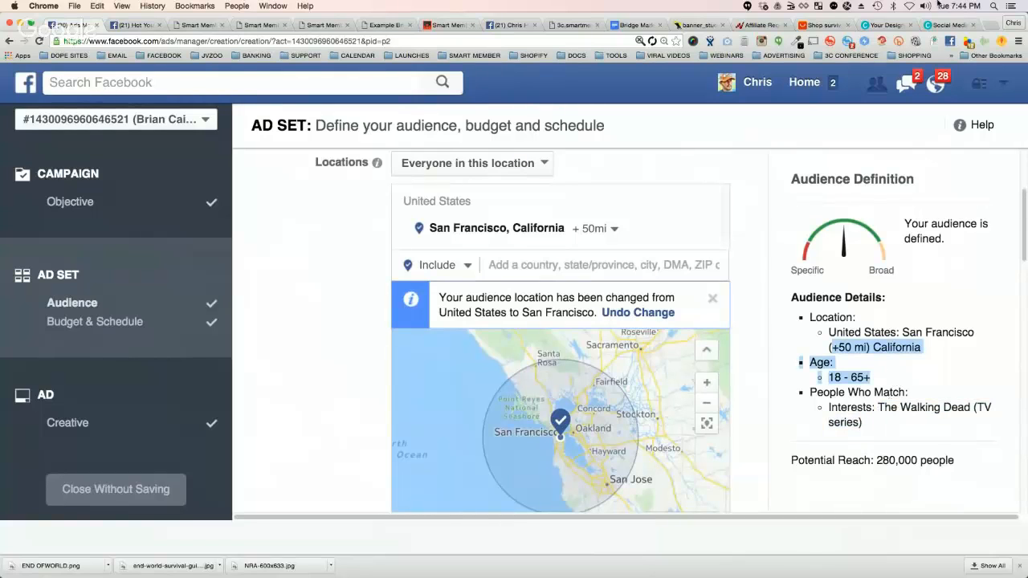
Step: In the browser tab showing the Studioweb banner, search Google Images for "san francisco wallpaper"
left_click(697, 25)
left_click(203, 41)
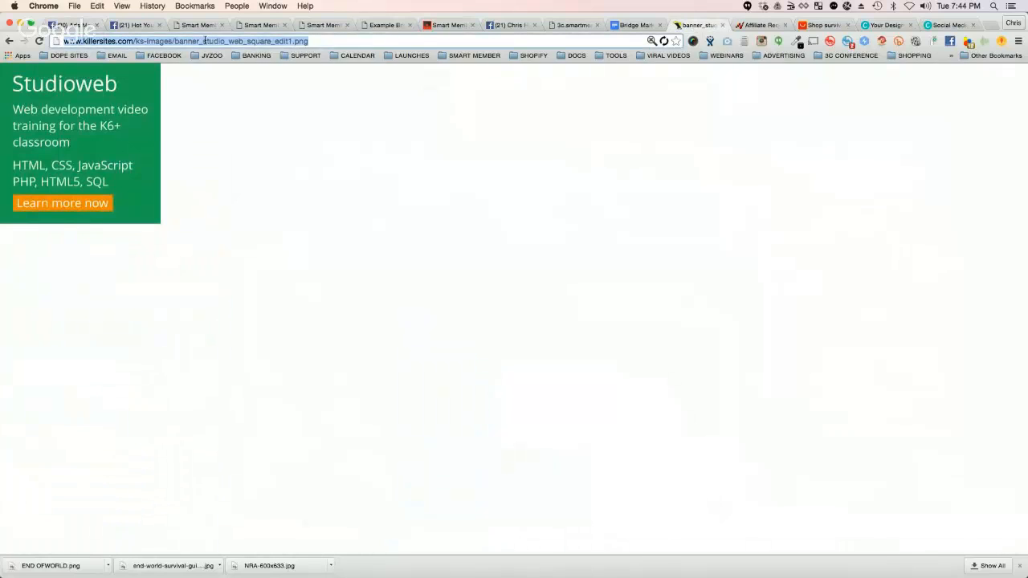
type("san francisco wall")
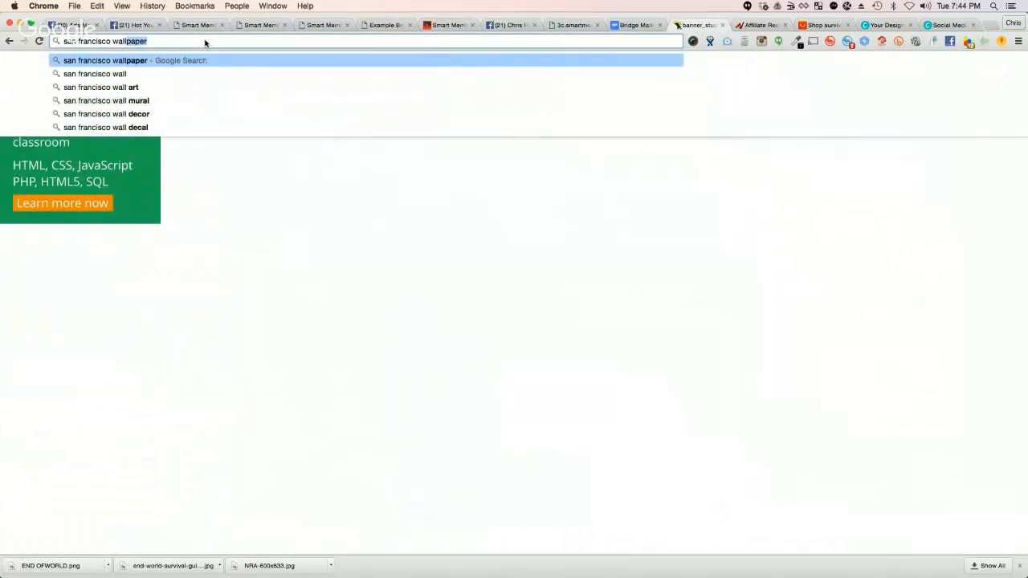
type("pap")
key("Return")
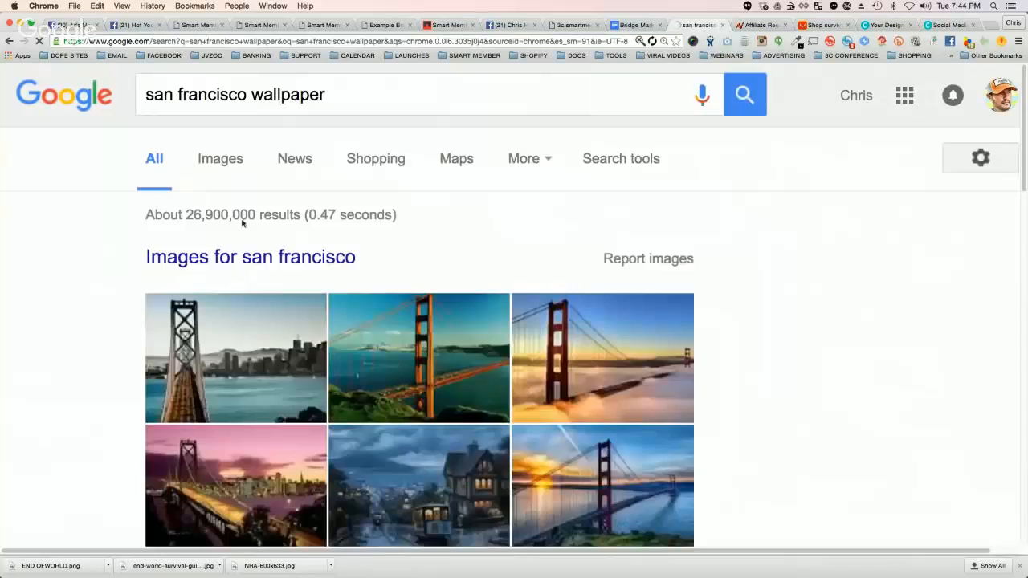
left_click(203, 163)
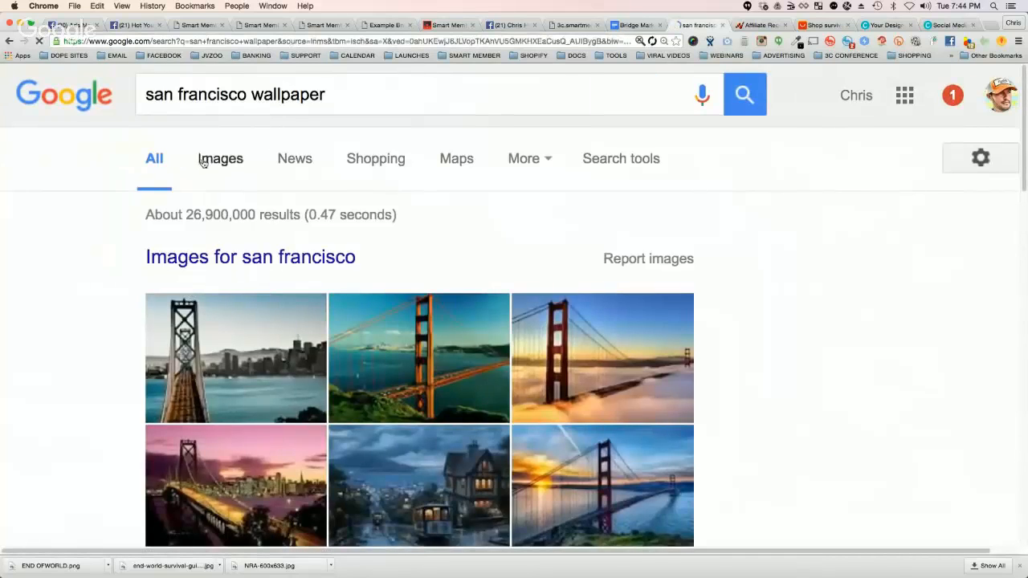
Step: Browse the San Francisco wallpaper images and narrow them to the Black and White category
scroll(707, 239, "down", 1)
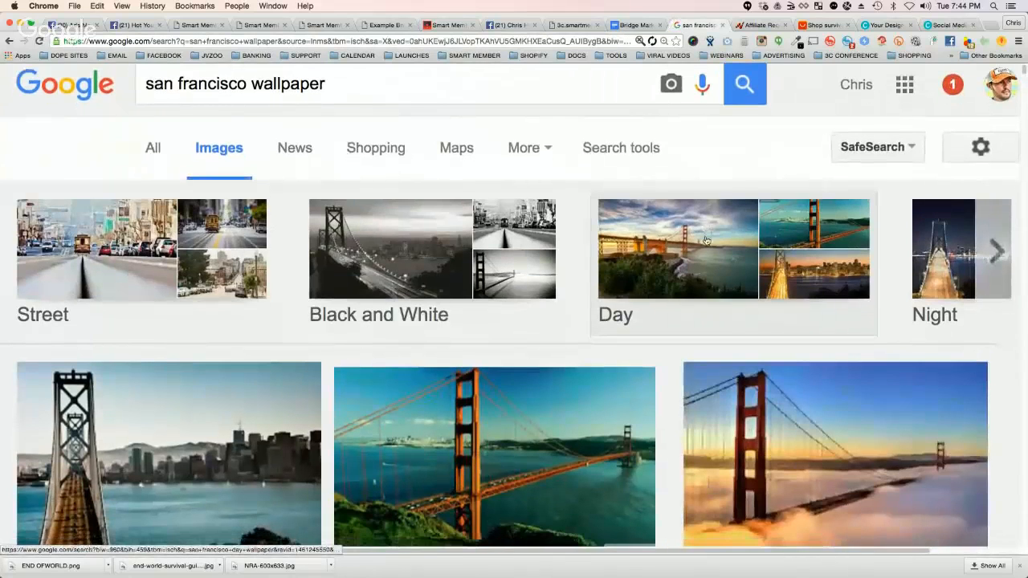
scroll(149, 261, "down", 3)
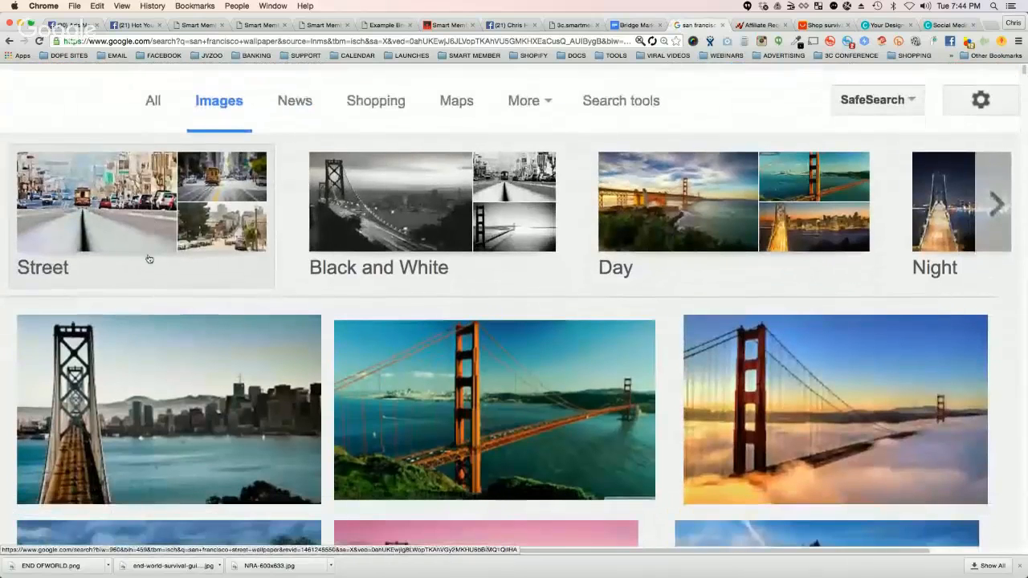
scroll(148, 258, "down", 1)
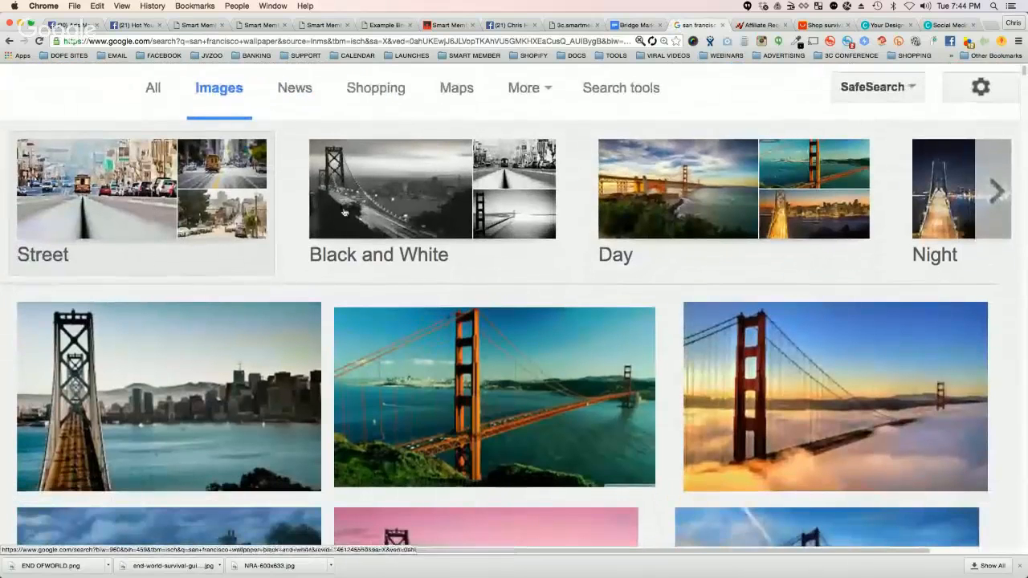
left_click(390, 187)
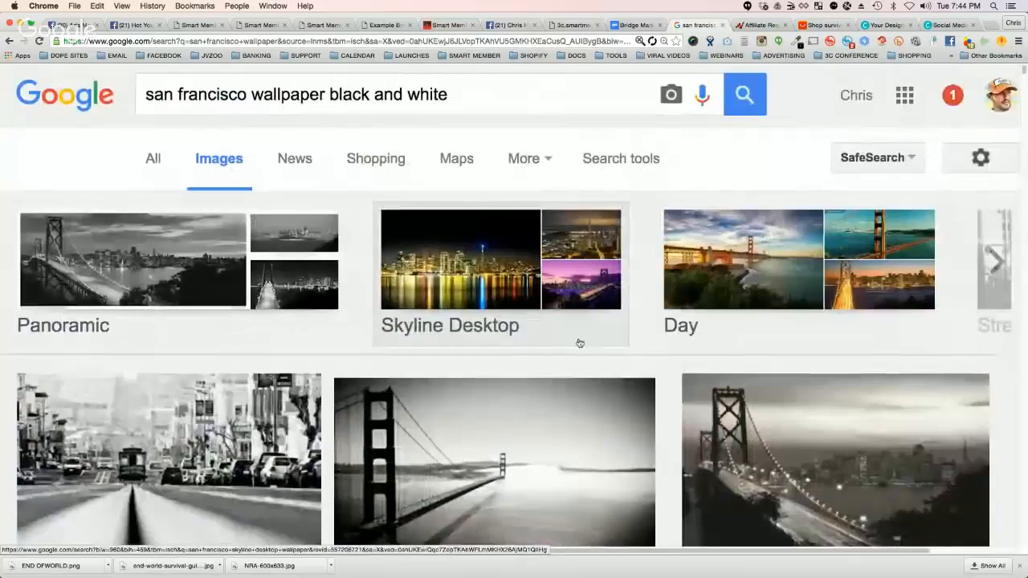
Step: Open the 1920 × 1080 black-and-white Golden Gate Bridge wallpaper from walldevil.com at full size and save it to the computer
scroll(579, 343, "down", 4)
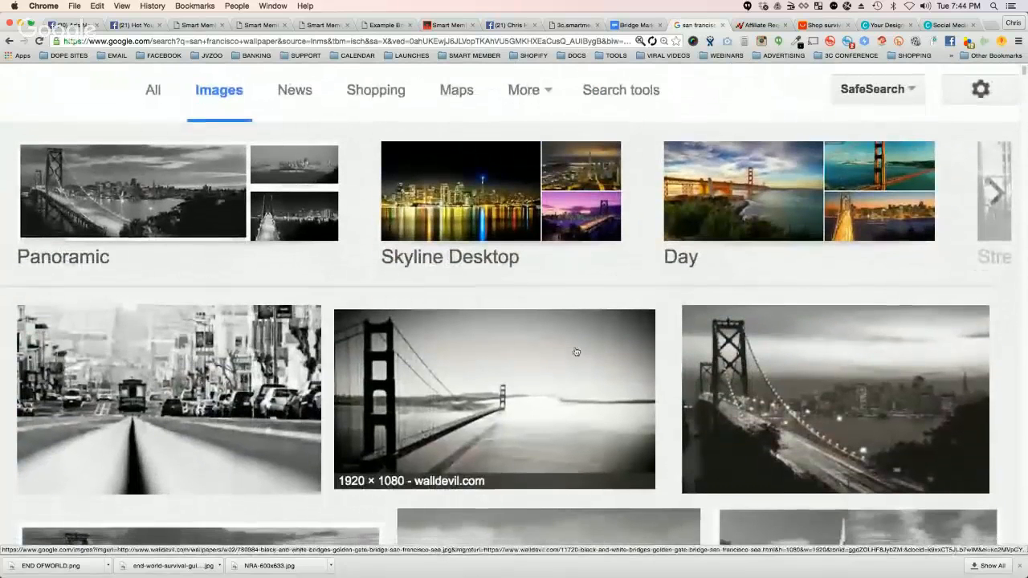
left_click(533, 376)
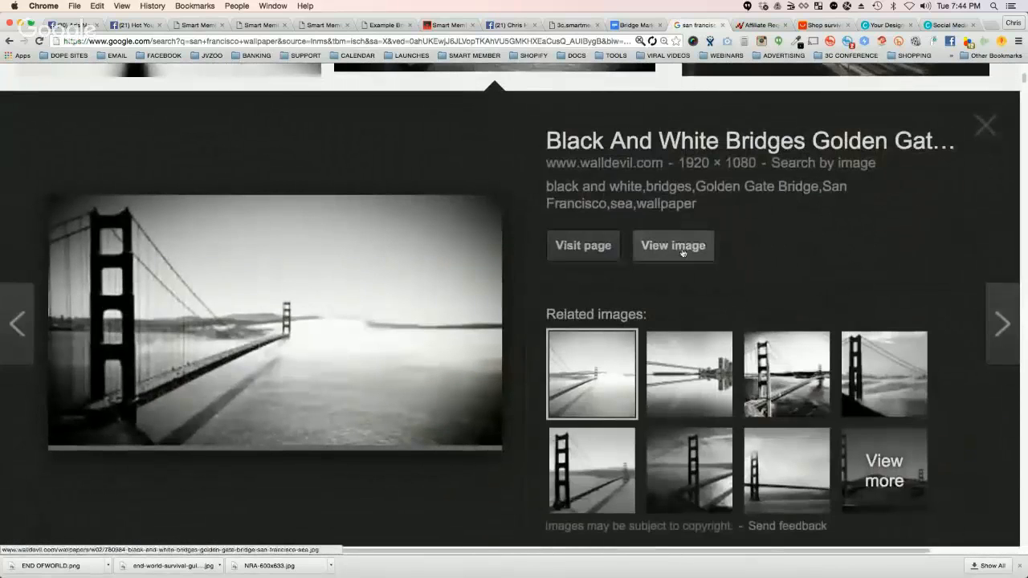
left_click(682, 249)
right_click(247, 239)
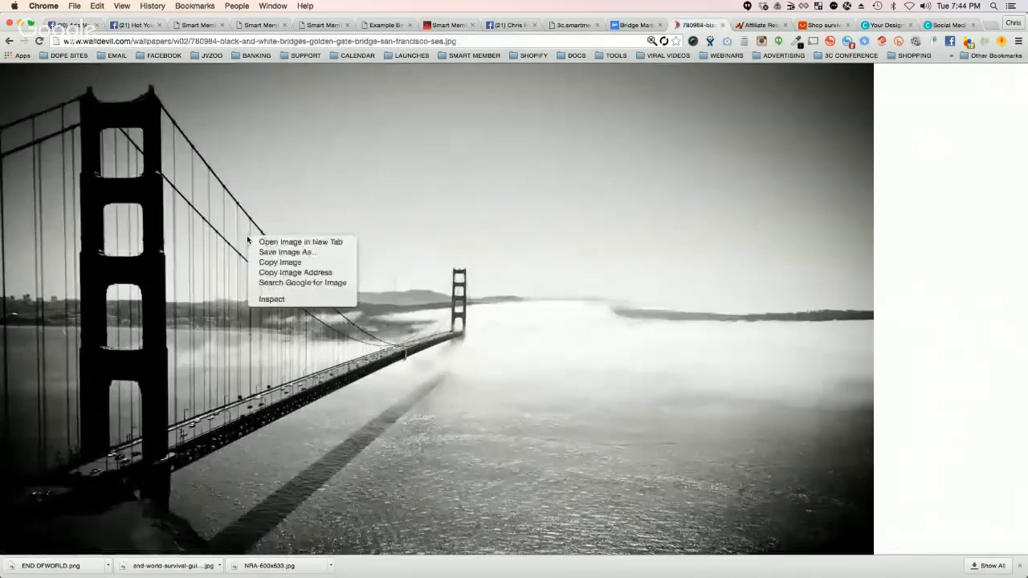
left_click(264, 252)
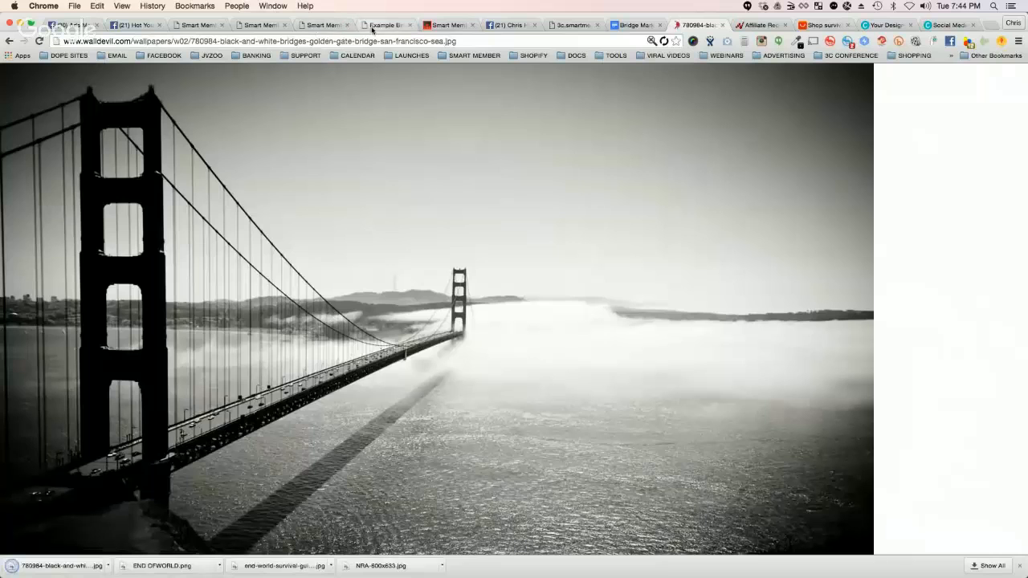
Step: Back in the BridgePage Editor, replace the page's background image in General Settings with the downloaded black-and-white Golden Gate Bridge picture
left_click(316, 26)
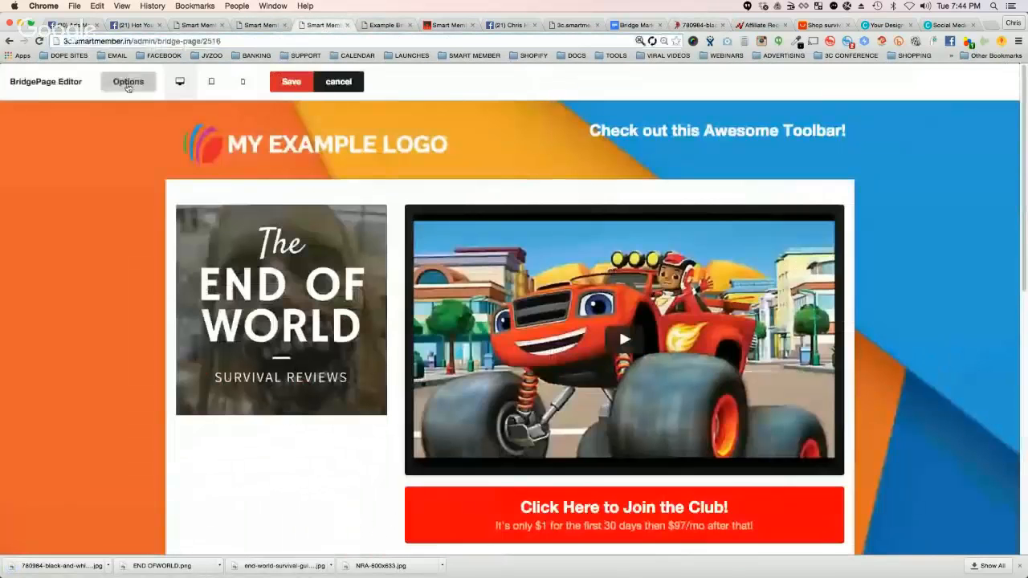
left_click(128, 81)
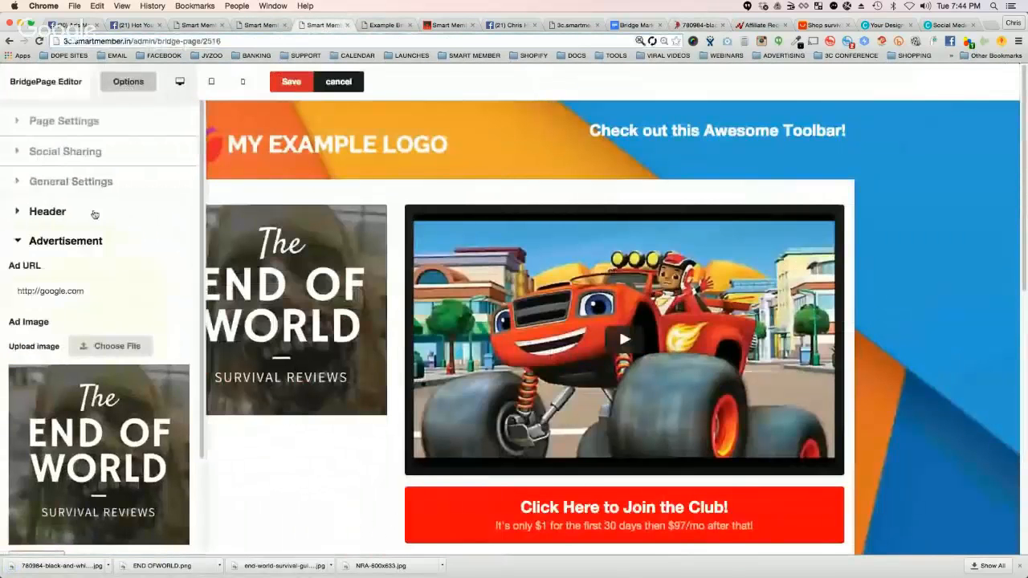
left_click(20, 122)
left_click(17, 125)
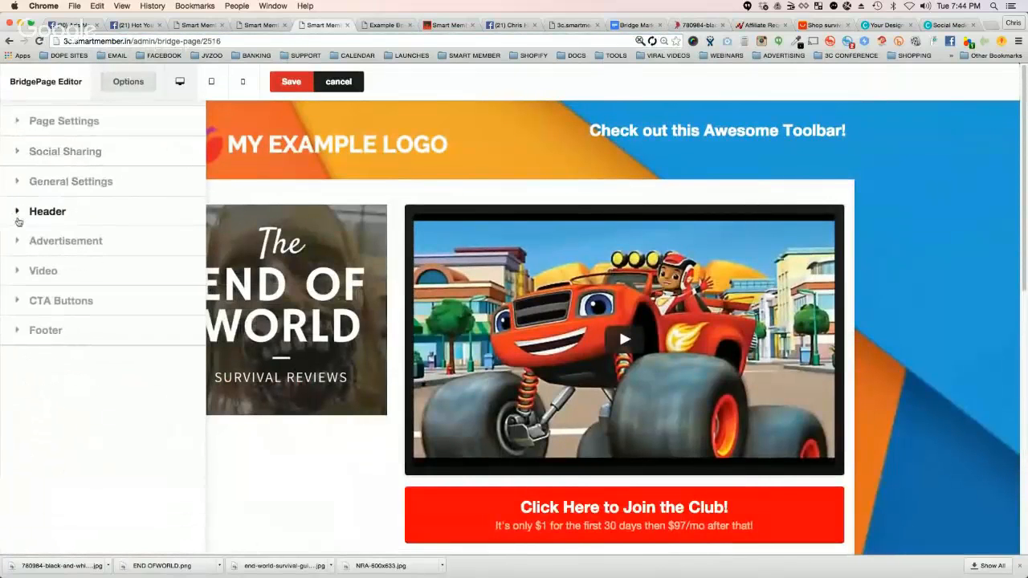
left_click(17, 184)
left_click(103, 232)
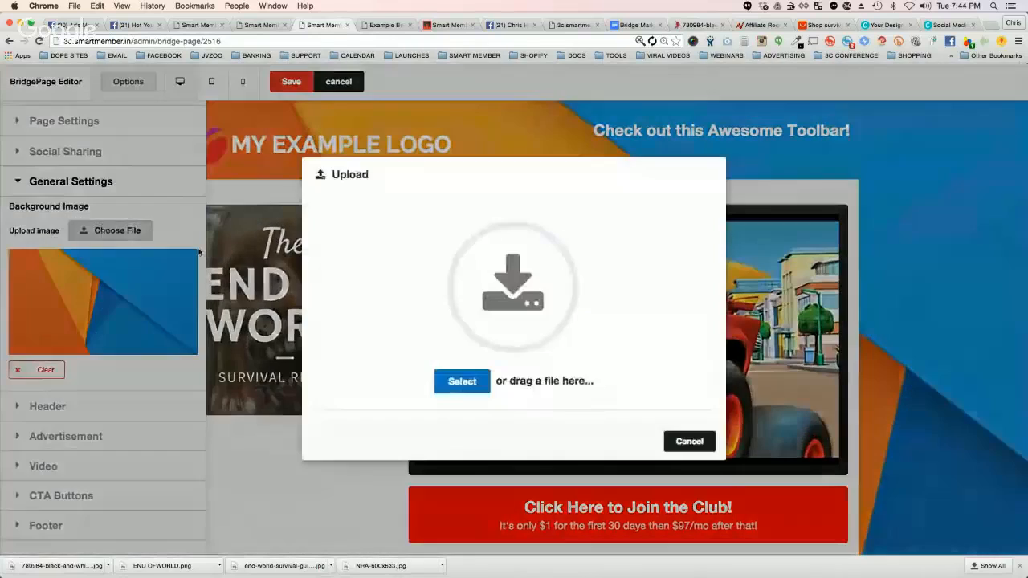
left_click(462, 380)
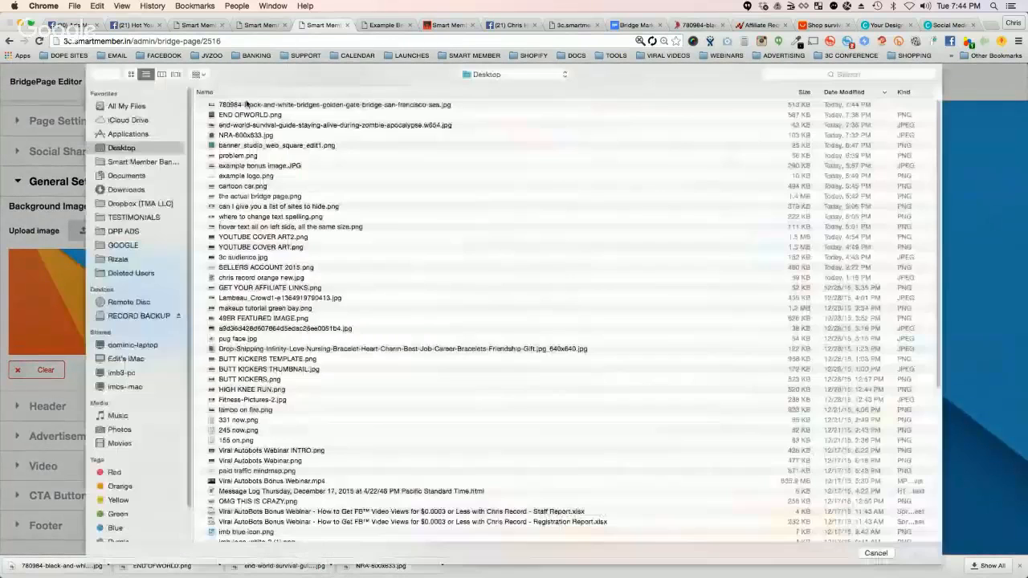
double_click(249, 106)
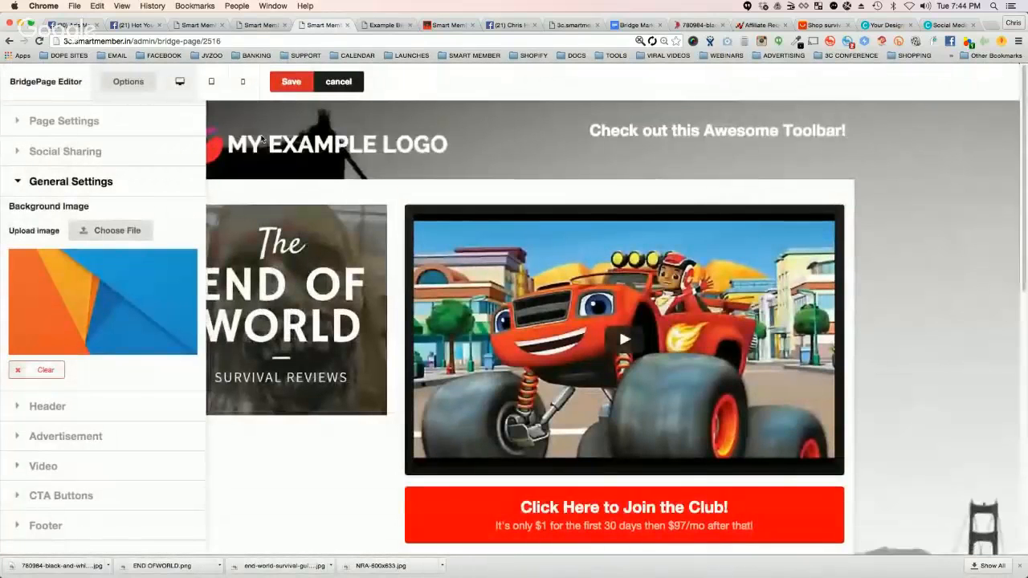
Step: Hide the editor options and the downloads bar and examine the whole bridge page against the Golden Gate background at different zoom levels
left_click(148, 81)
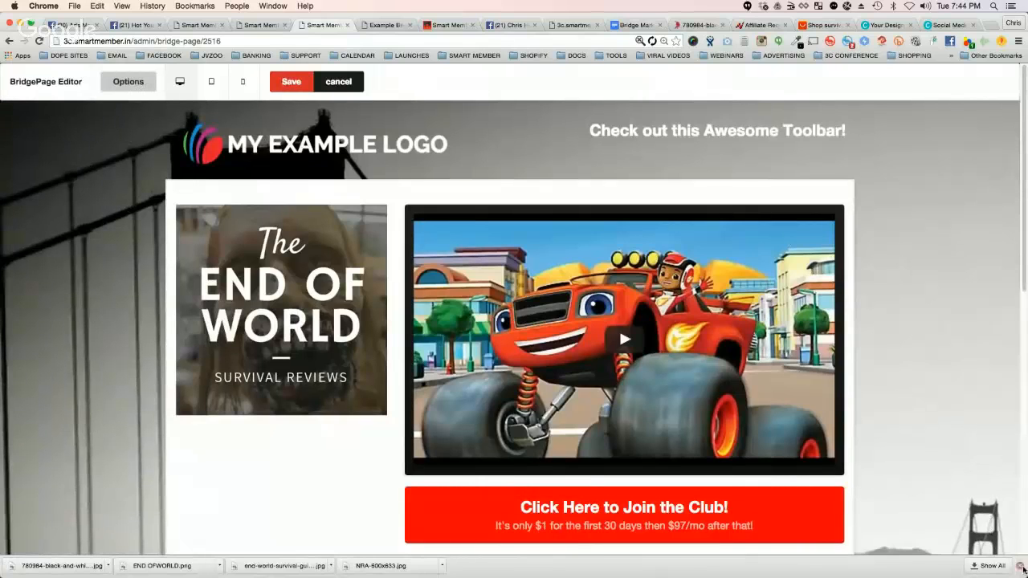
left_click(1017, 564)
scroll(919, 330, "down", 5)
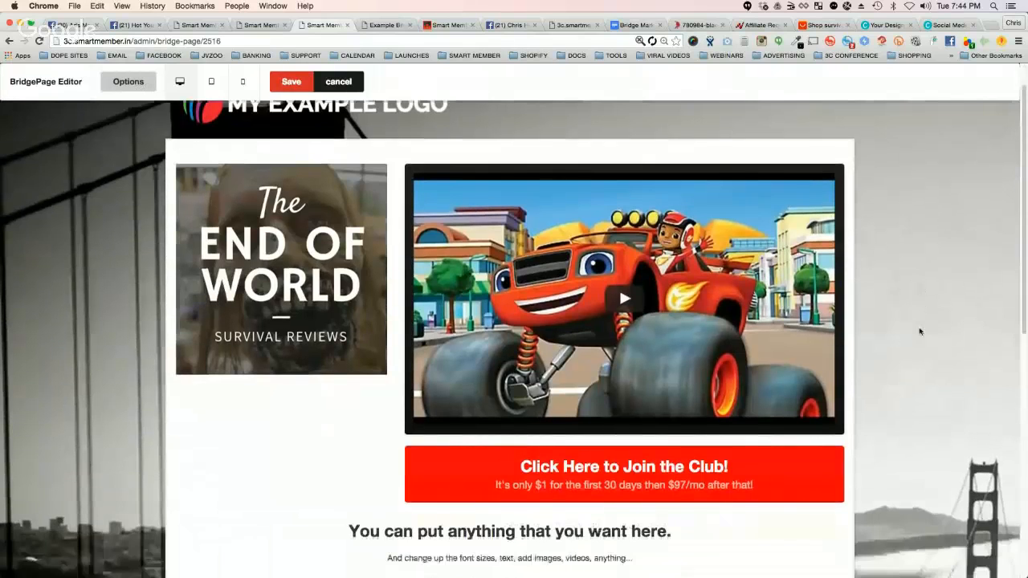
scroll(920, 328, "down", 5)
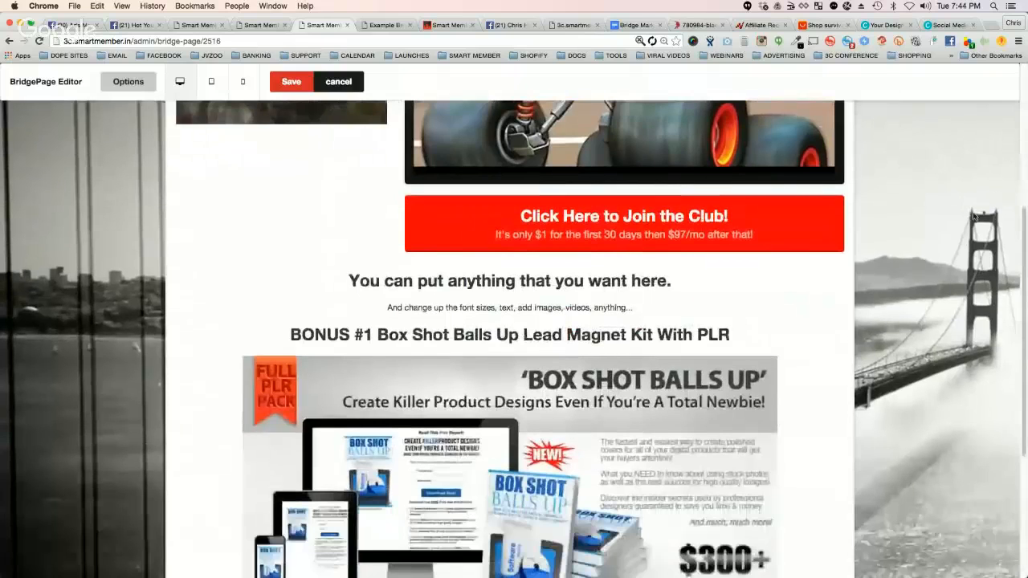
scroll(988, 193, "up", 10)
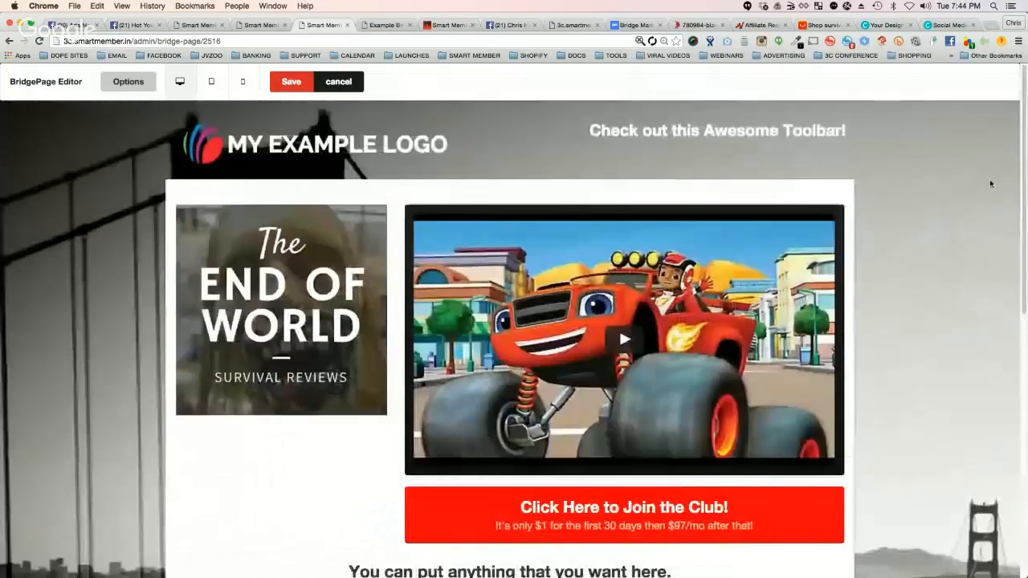
scroll(972, 241, "down", 4)
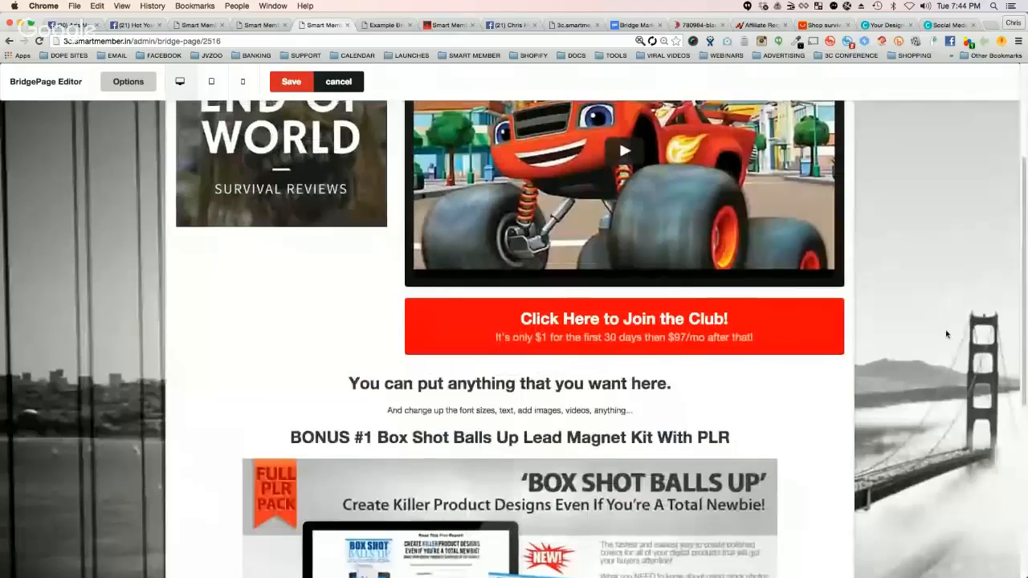
scroll(945, 334, "up", 1)
scroll(930, 316, "up", 3)
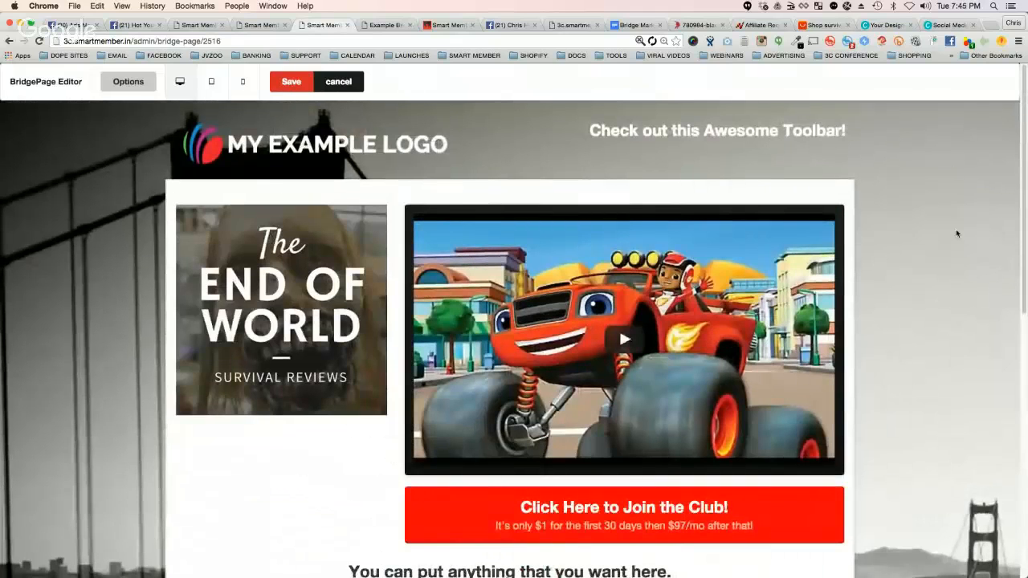
scroll(956, 234, "down", 1)
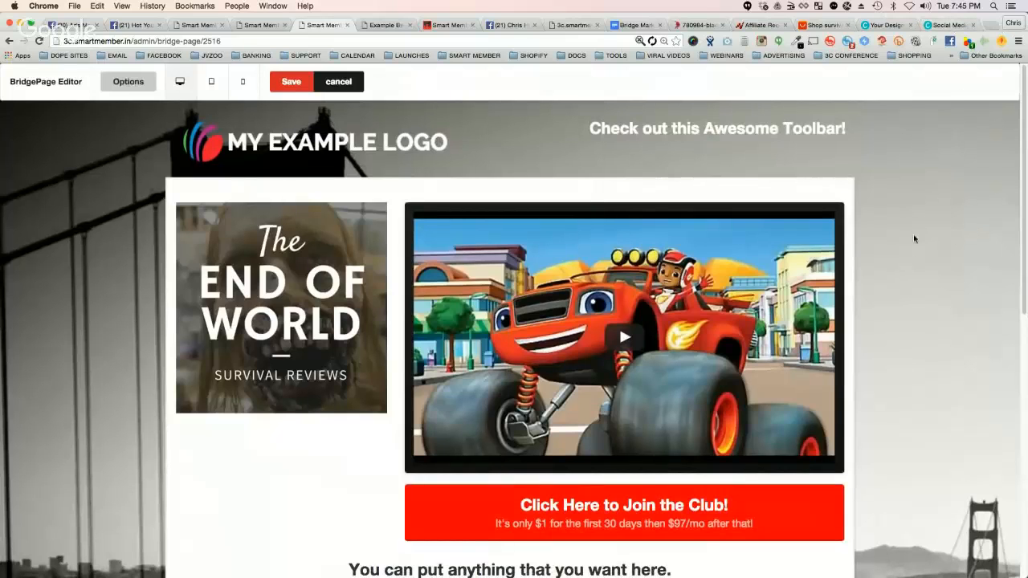
key("super+minus")
key("super+minus")
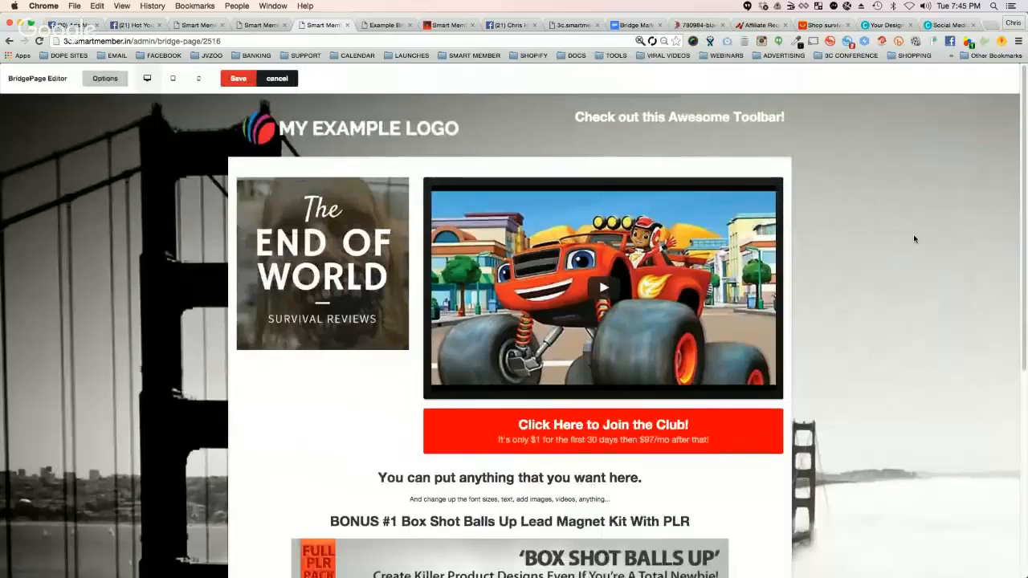
key("super+plus")
scroll(940, 265, "down", 1)
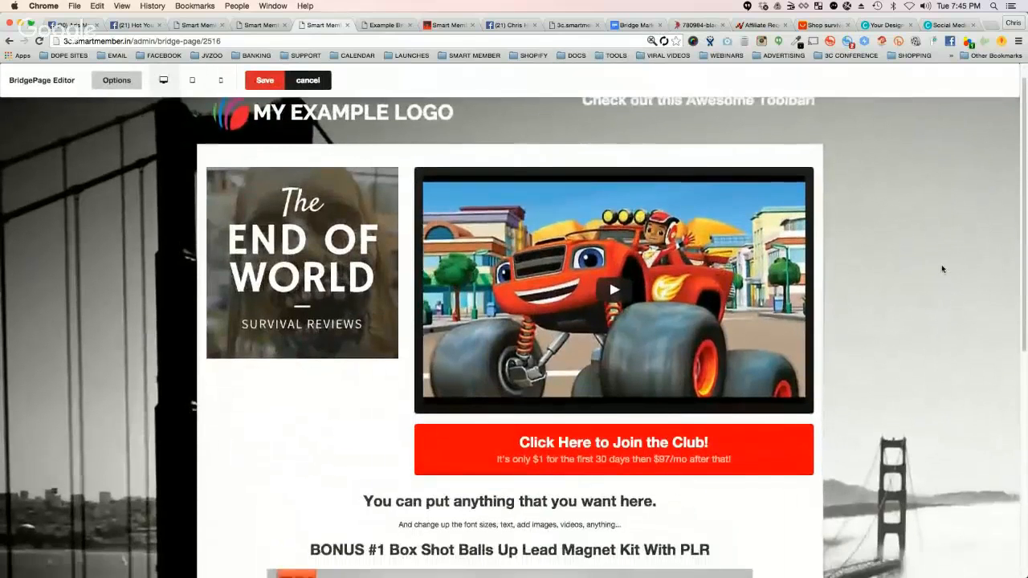
scroll(940, 267, "up", 1)
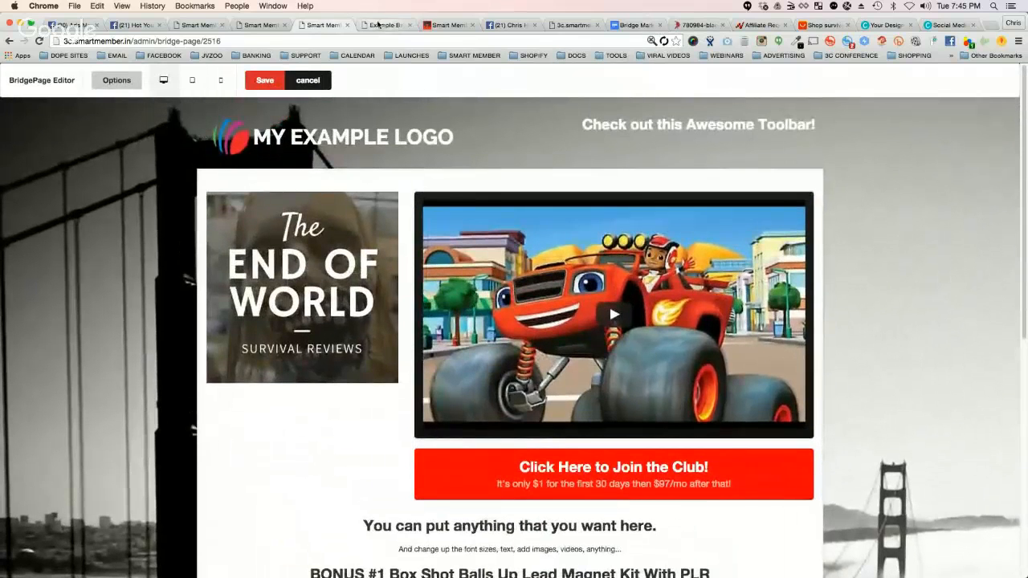
Step: Return from the Golden Gate wallpaper to the Google Images results and switch to the Skyline Desktop category
left_click(673, 25)
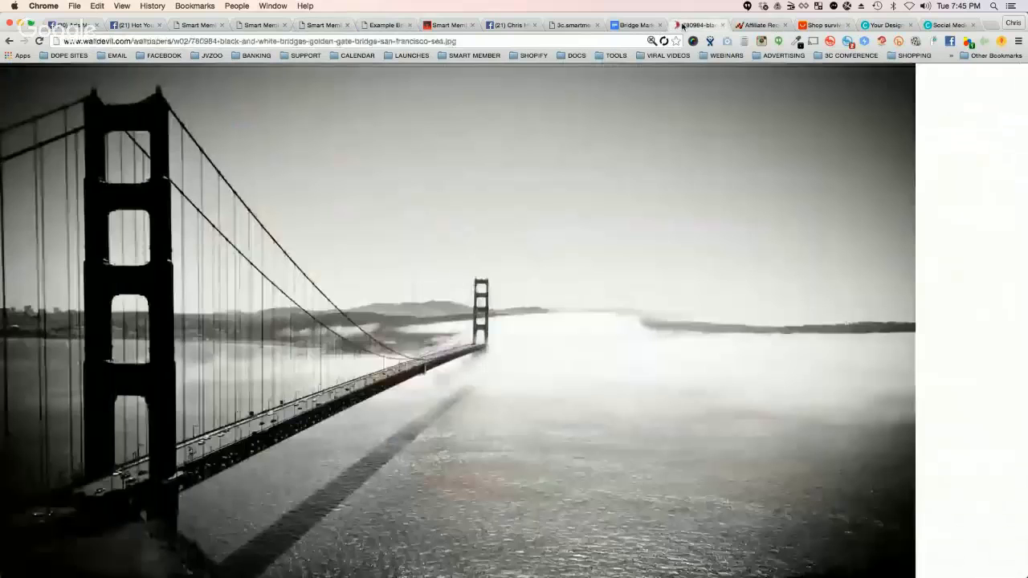
left_click(10, 41)
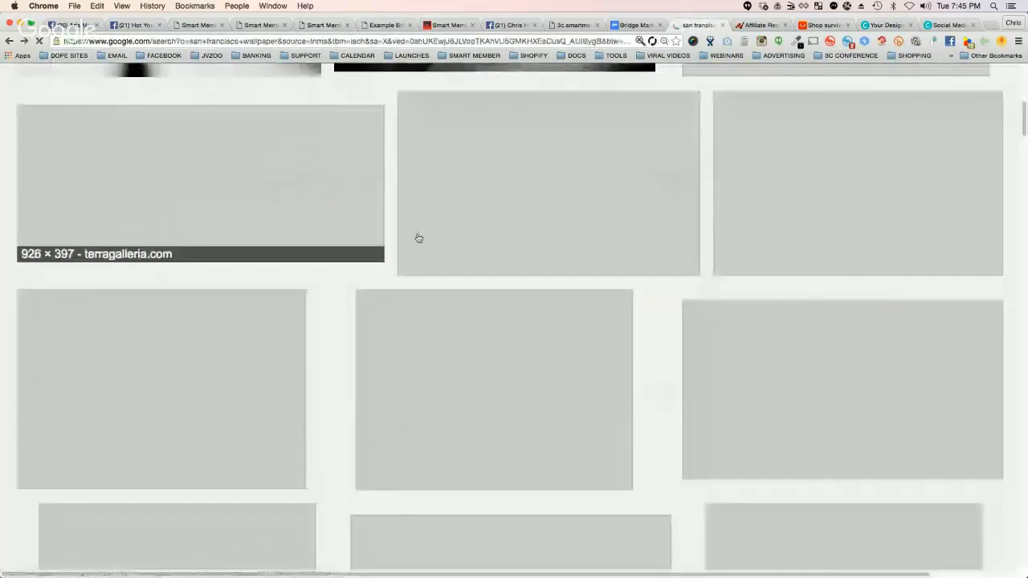
scroll(402, 233, "down", 3)
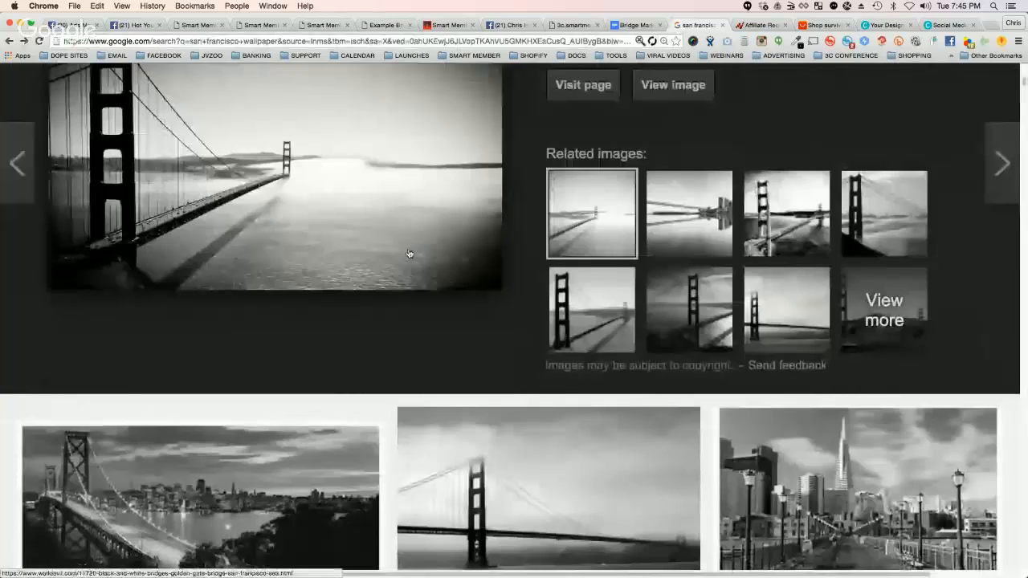
scroll(410, 254, "down", 5)
scroll(411, 254, "up", 12)
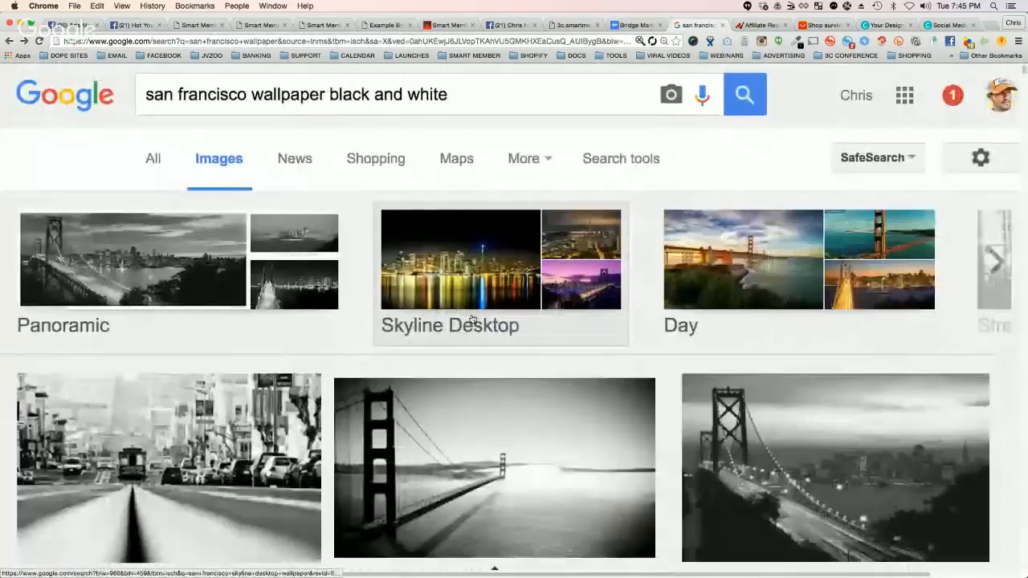
left_click(472, 319)
scroll(546, 333, "down", 1)
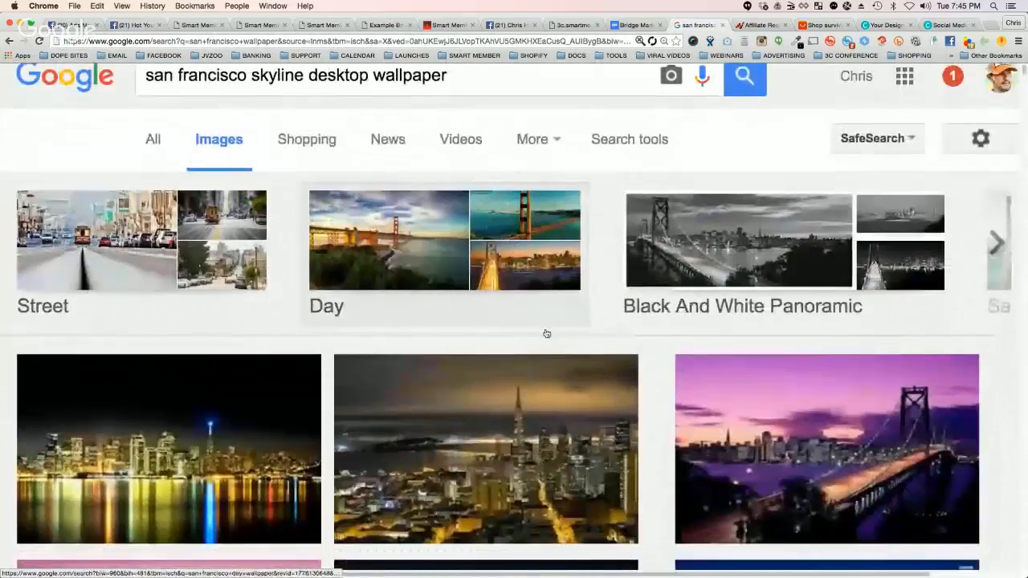
scroll(547, 334, "down", 2)
scroll(319, 324, "down", 1)
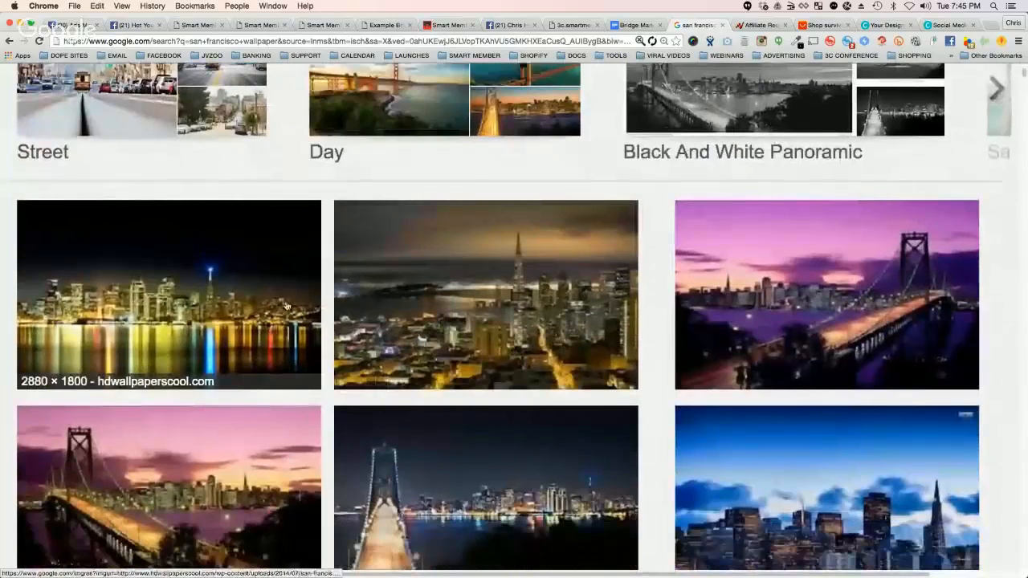
Step: Open the 2880 × 1800 night skyline wallpaper from hdwallpaperscool.com at full size and save it to the computer
left_click(178, 285)
left_click(659, 273)
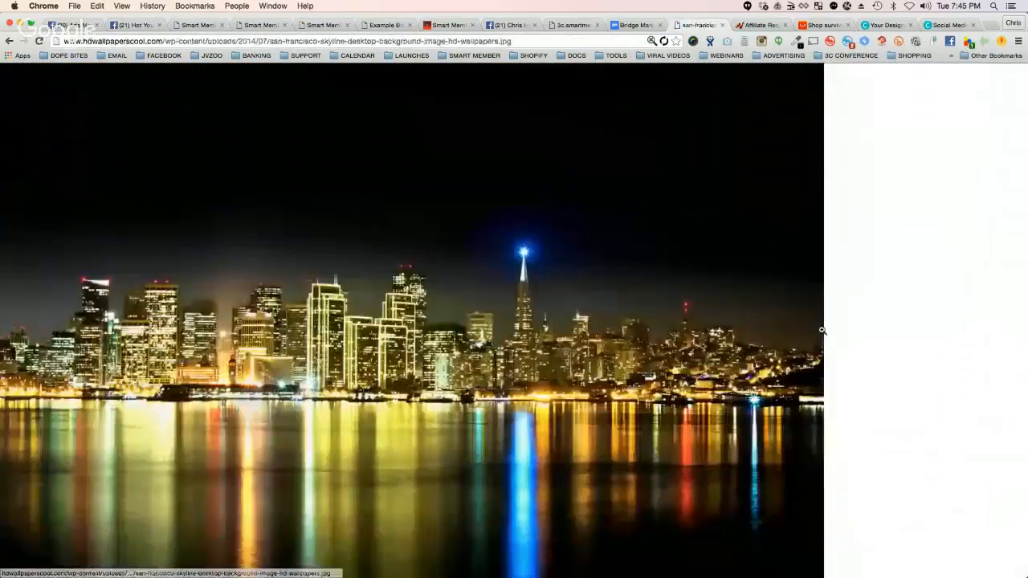
right_click(477, 214)
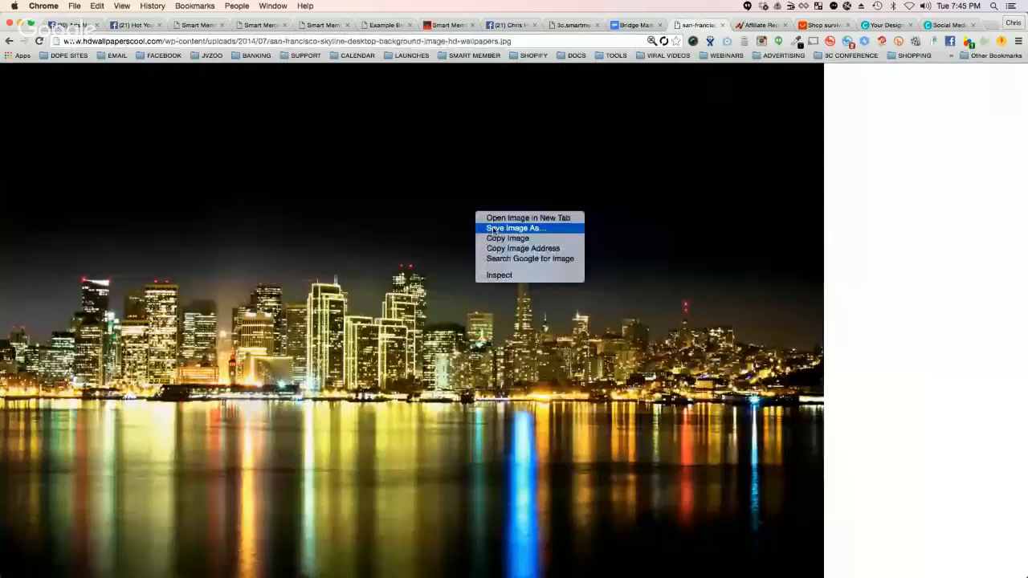
left_click(516, 228)
key("Return")
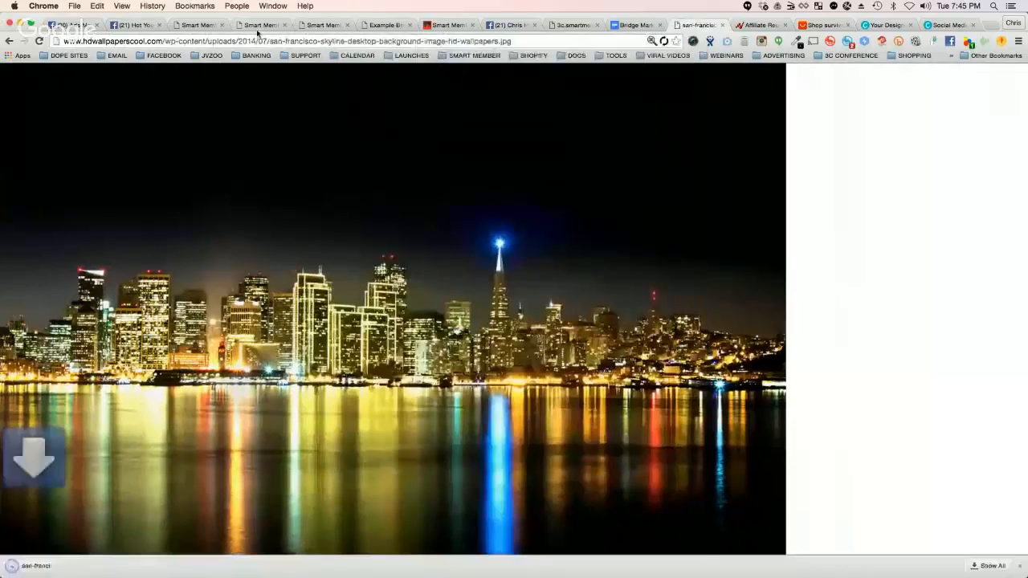
Step: In the BridgePage Editor's General Settings, upload the downloaded San Francisco skyline picture as the new background image
left_click(261, 25)
left_click(317, 25)
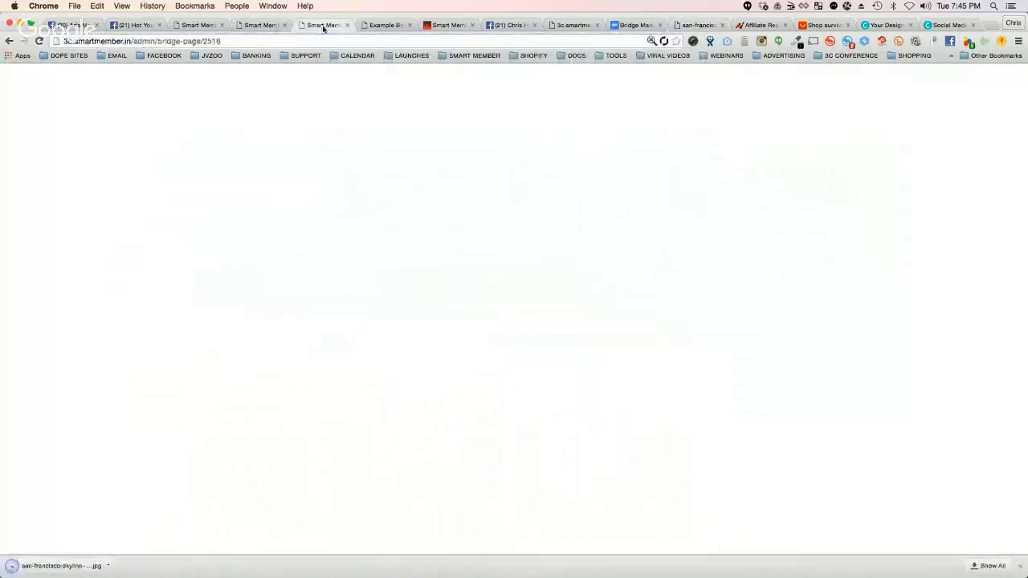
left_click(107, 82)
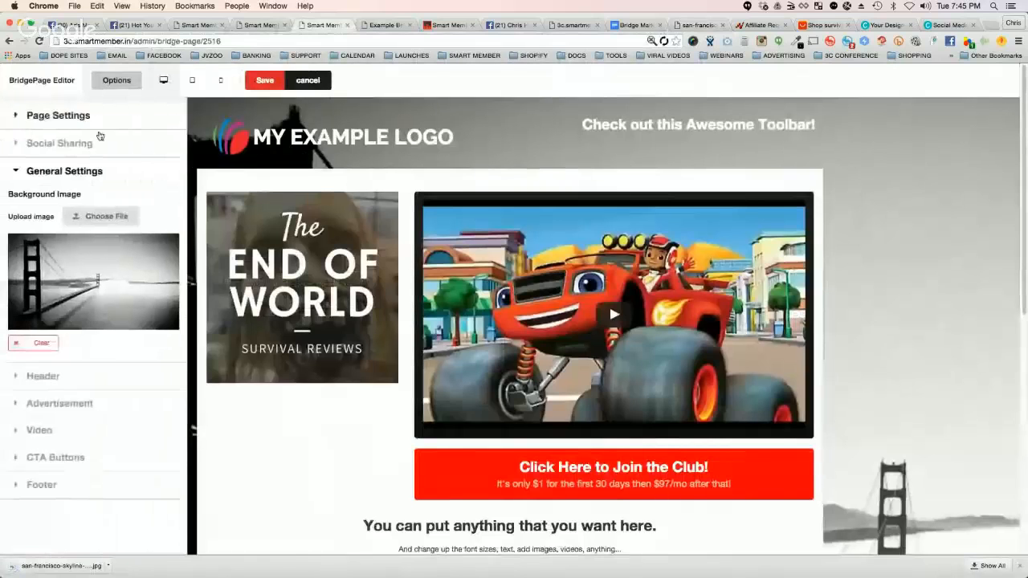
left_click(104, 216)
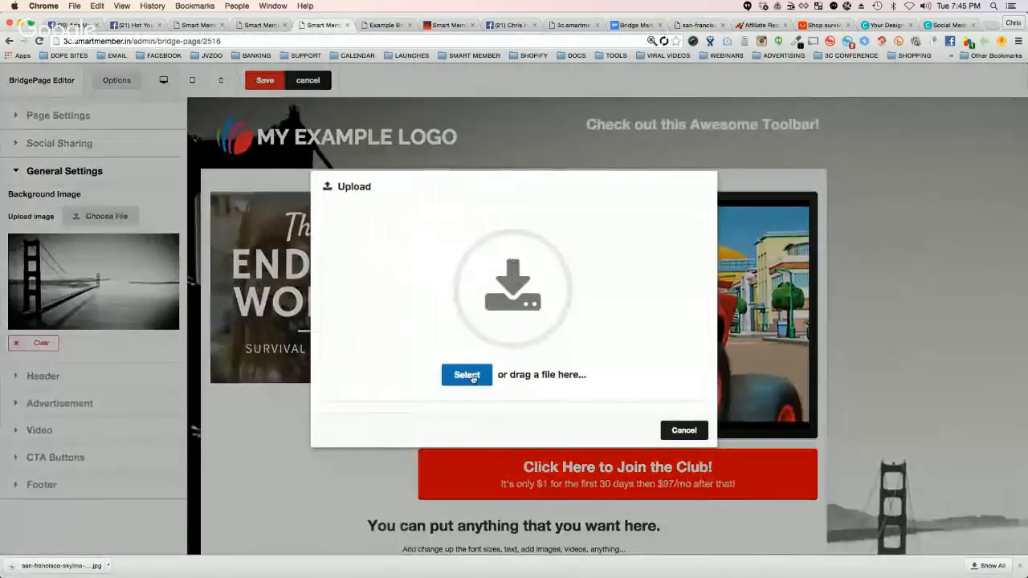
left_click(471, 375)
double_click(228, 109)
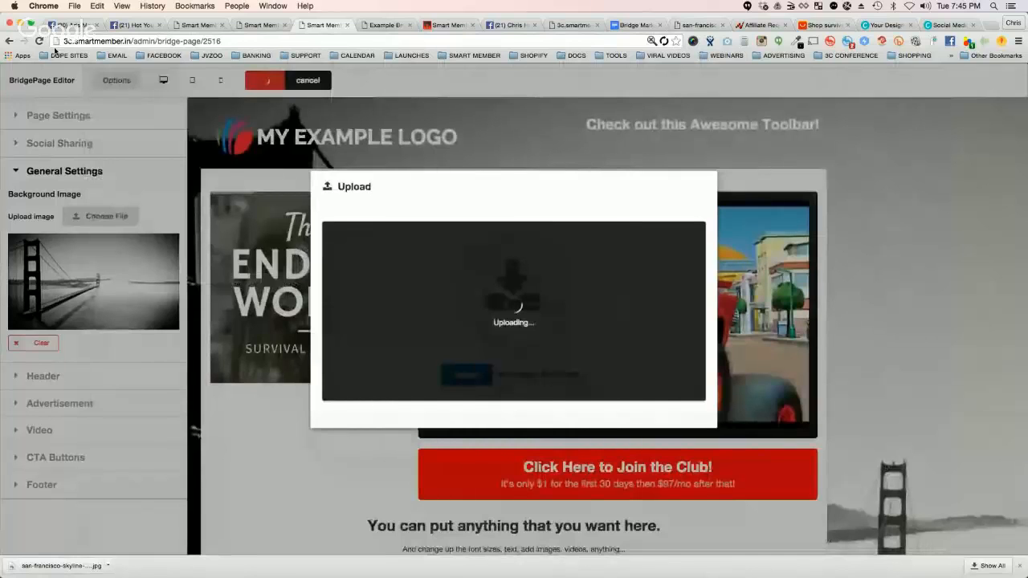
Step: In the Facebook ad's Creative section, replace the URL Tags text with "background="
left_click(71, 25)
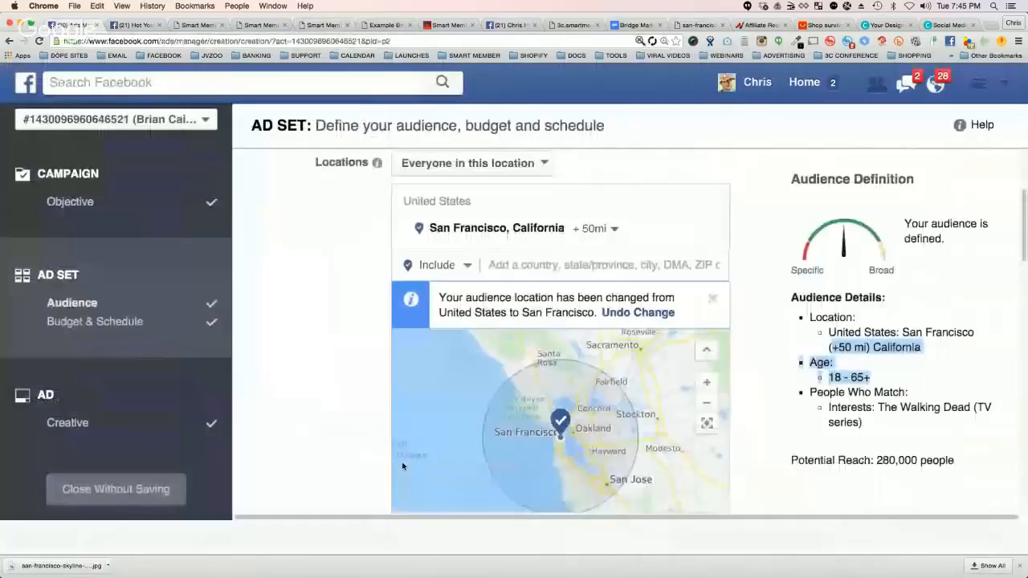
left_click(69, 422)
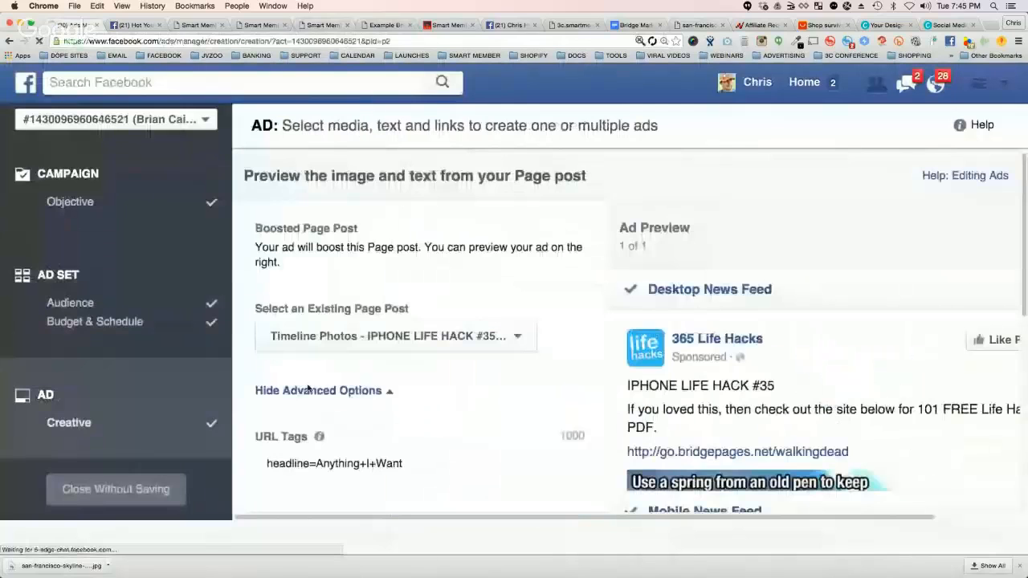
triple_click(332, 463)
type("ba")
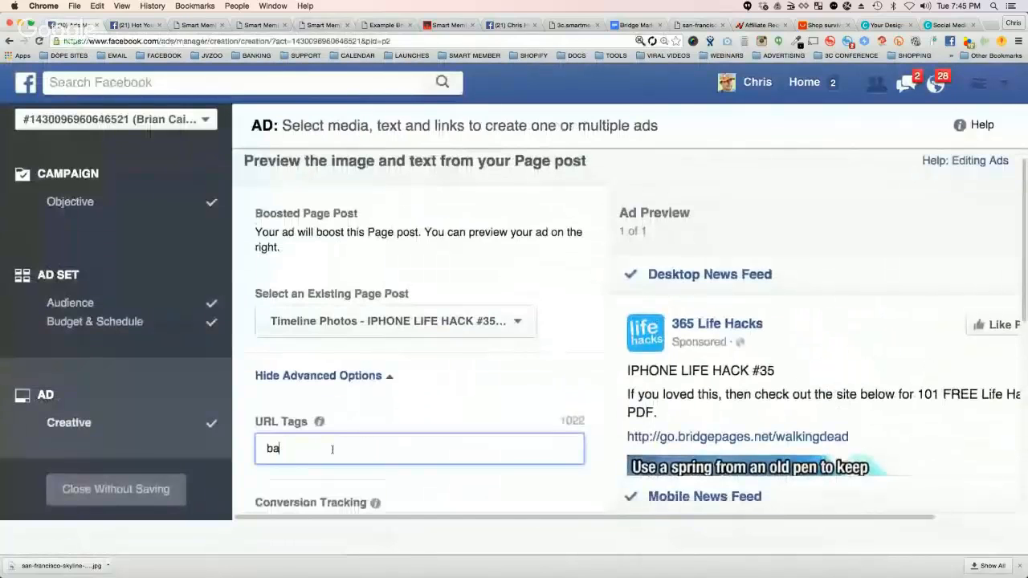
type("ckground=")
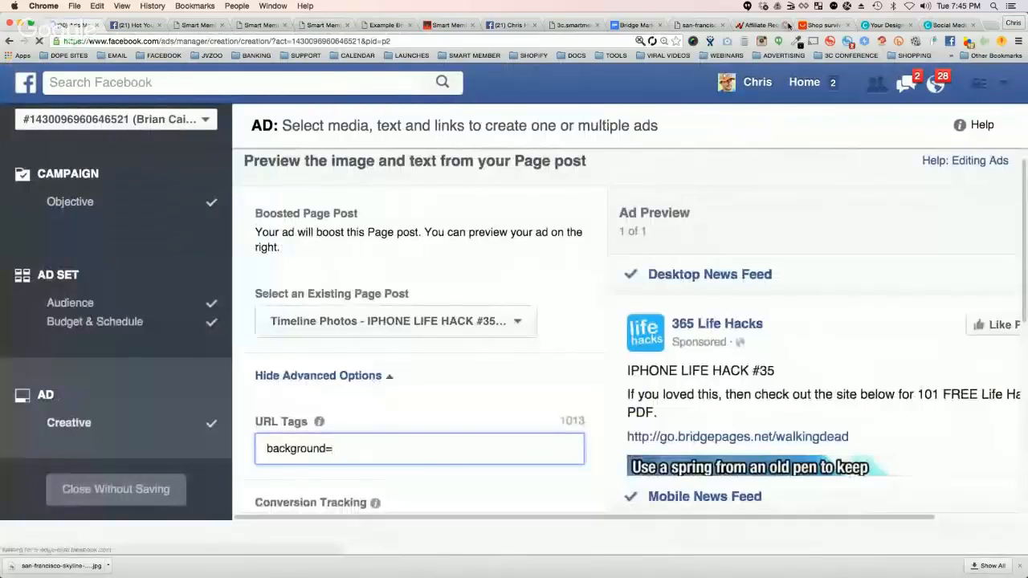
Step: Select the web address of the full-size night skyline image and check the background upload in the BridgePage Editor
left_click(676, 25)
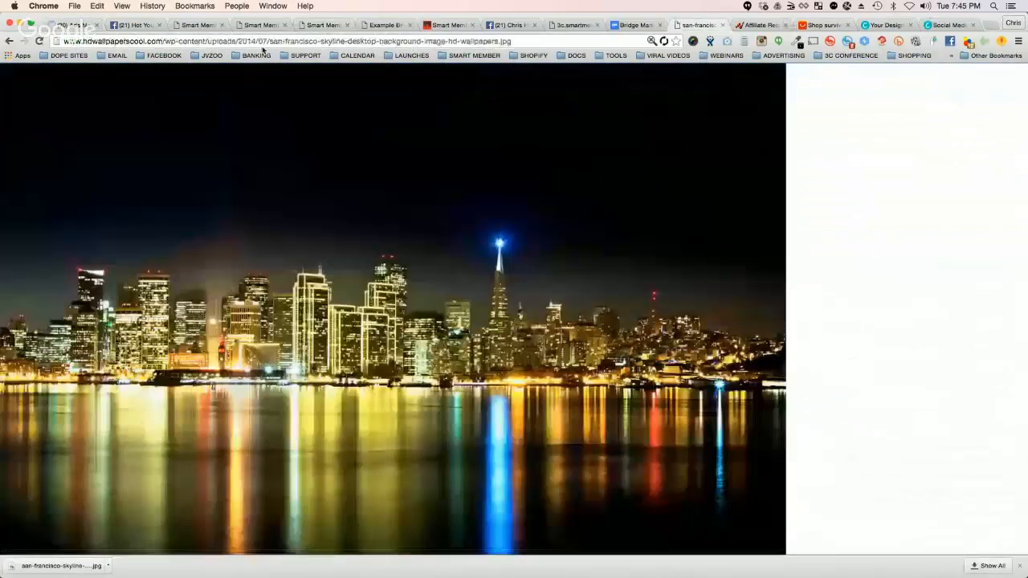
left_click(263, 42)
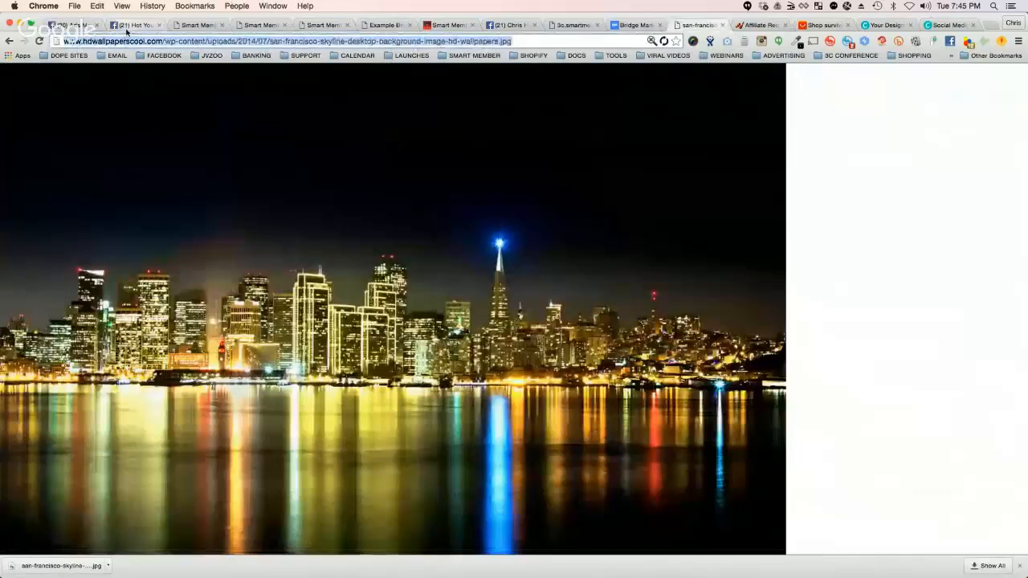
left_click(196, 27)
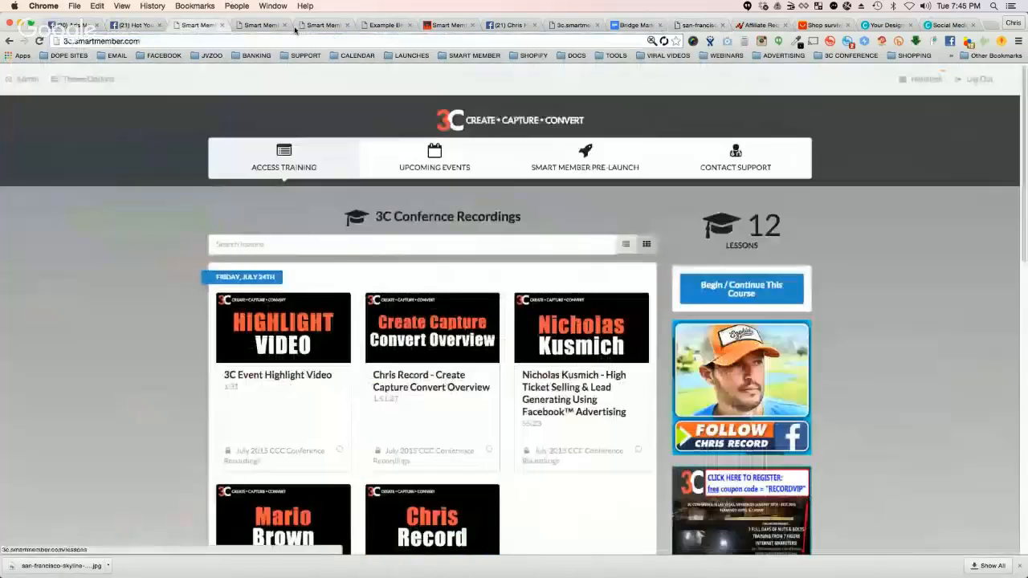
left_click(324, 26)
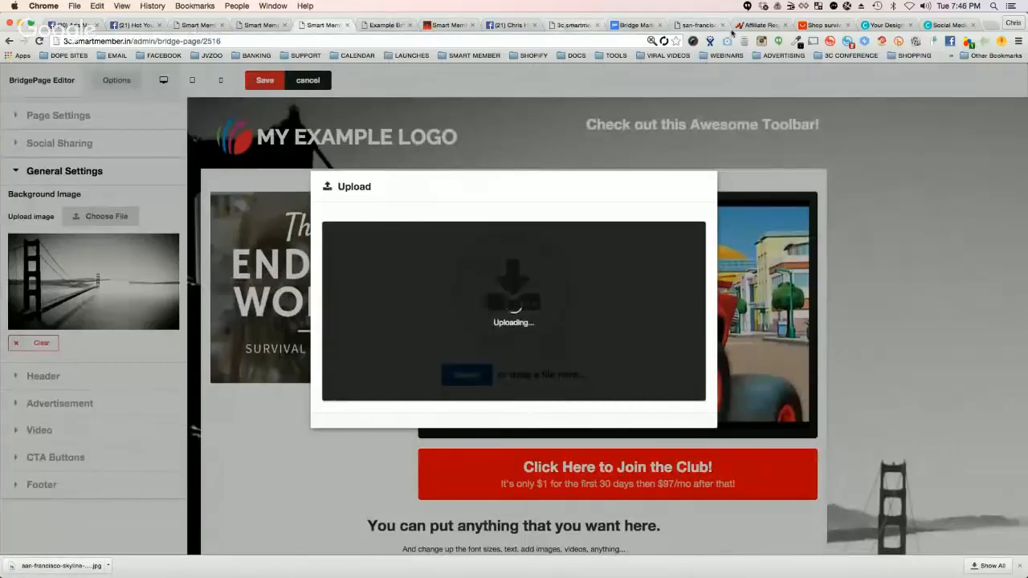
left_click(700, 27)
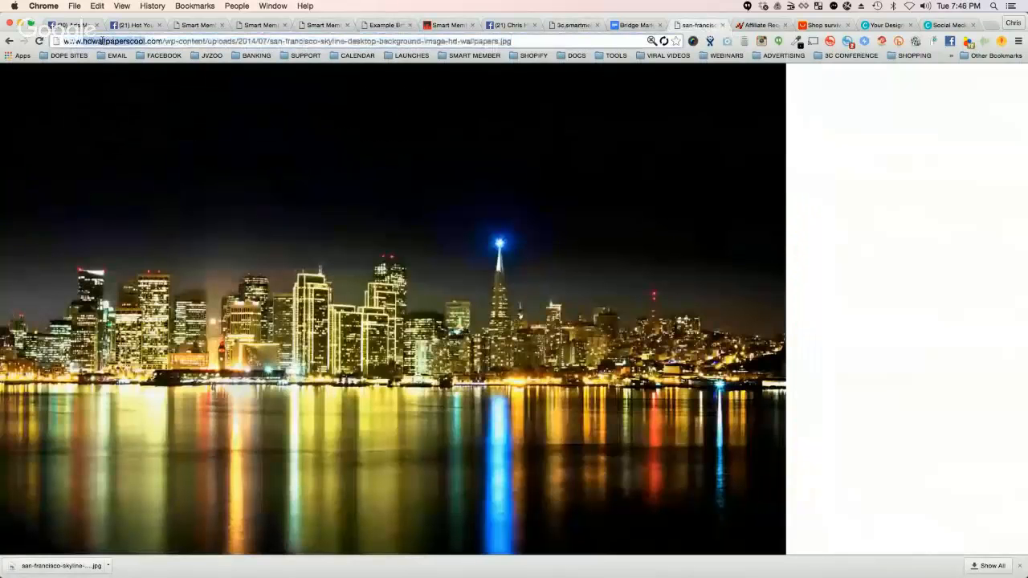
Step: Go back to the skyline image results and open the 1920 × 1200 sunset bridge wallpaper from hdwallpaperscool.com at full size
left_click(10, 40)
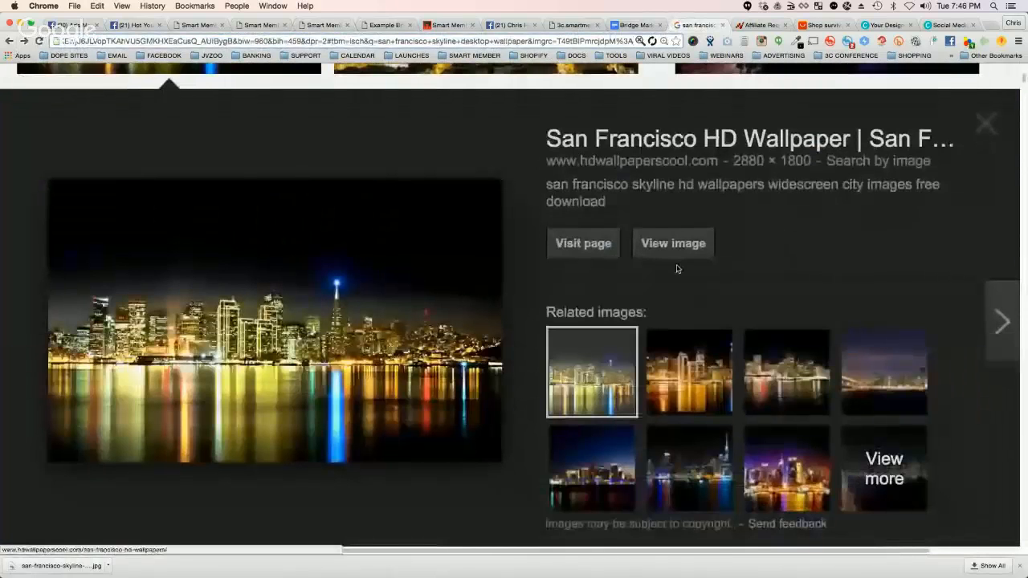
scroll(676, 269, "down", 5)
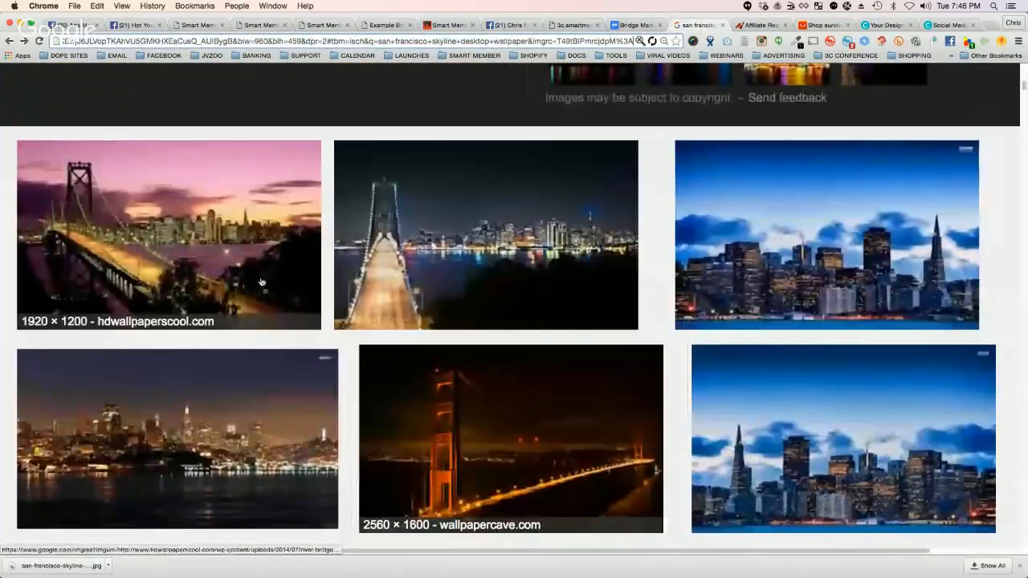
left_click(183, 230)
left_click(672, 236)
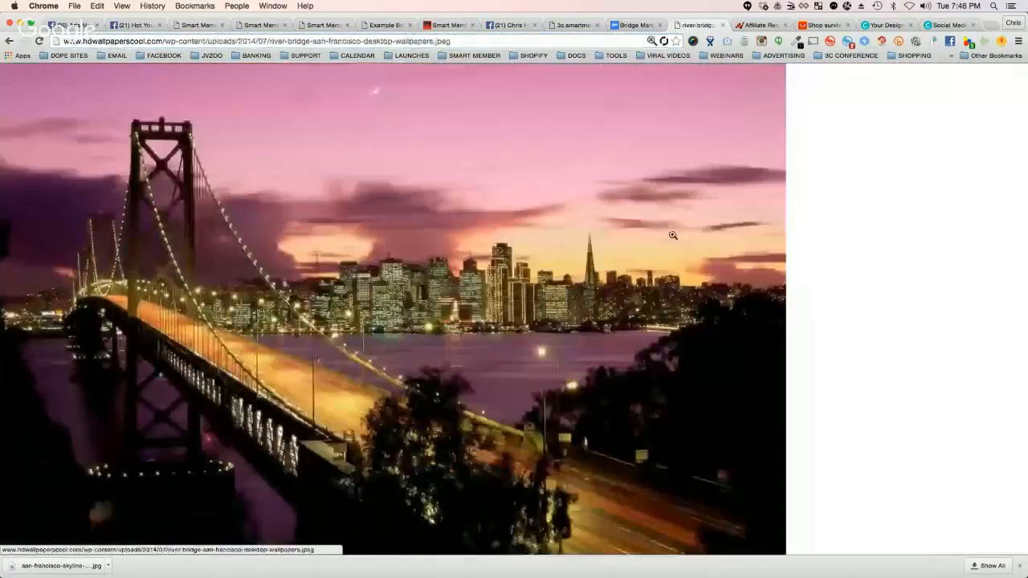
Step: Copy the sunset bridge wallpaper's web address and add it after "background=" in the Facebook ad's URL Tags
left_click(200, 41)
key("super+c")
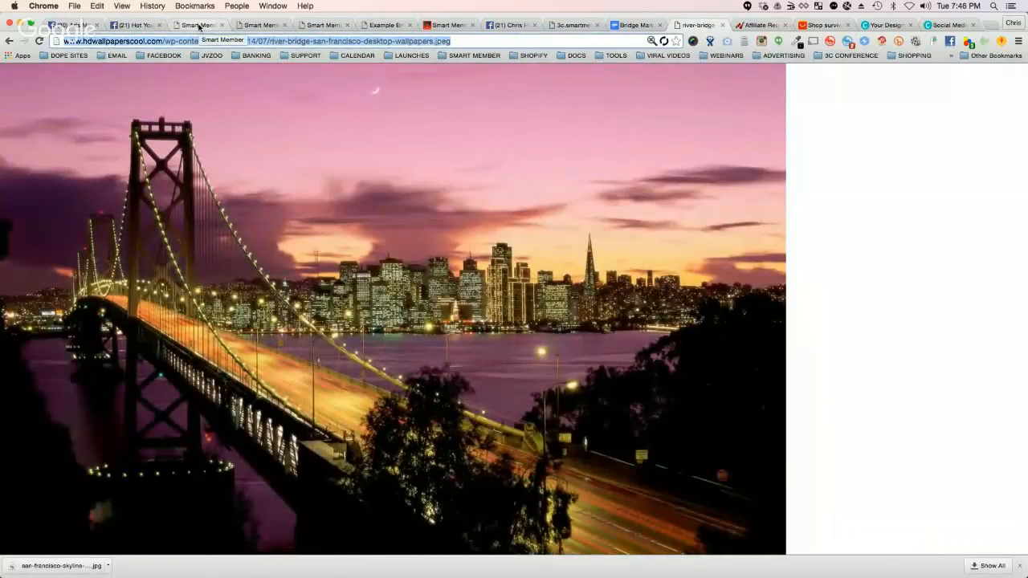
left_click(76, 25)
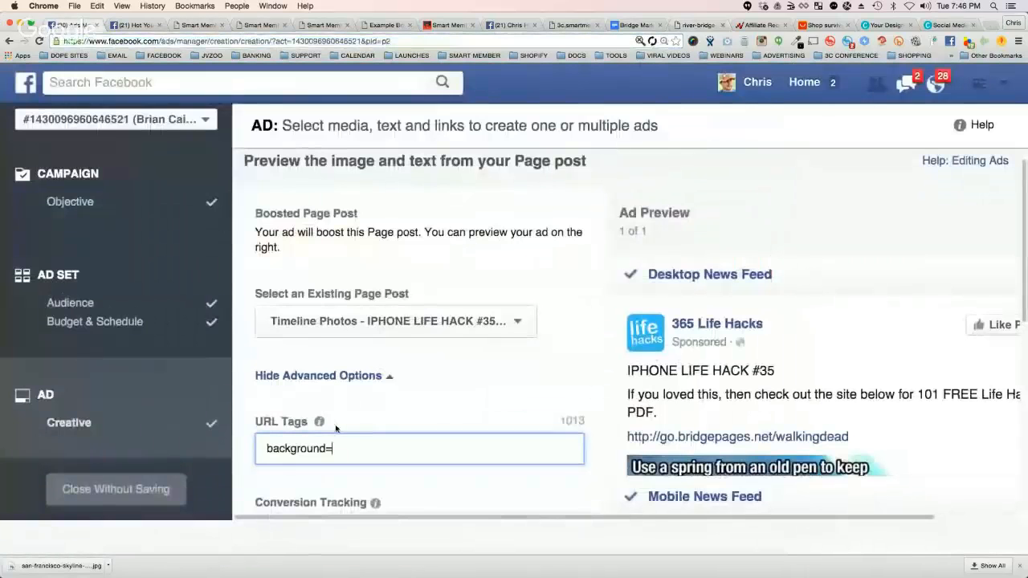
key("super+v")
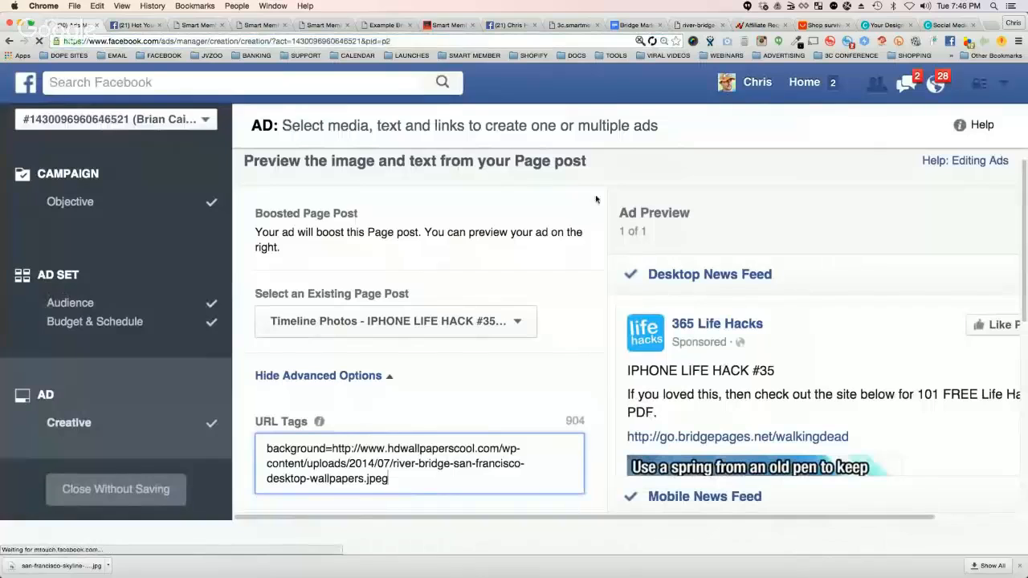
Step: Check the example bridge page and its editor, and save the full-size sunset bridge wallpaper to the computer
left_click(383, 26)
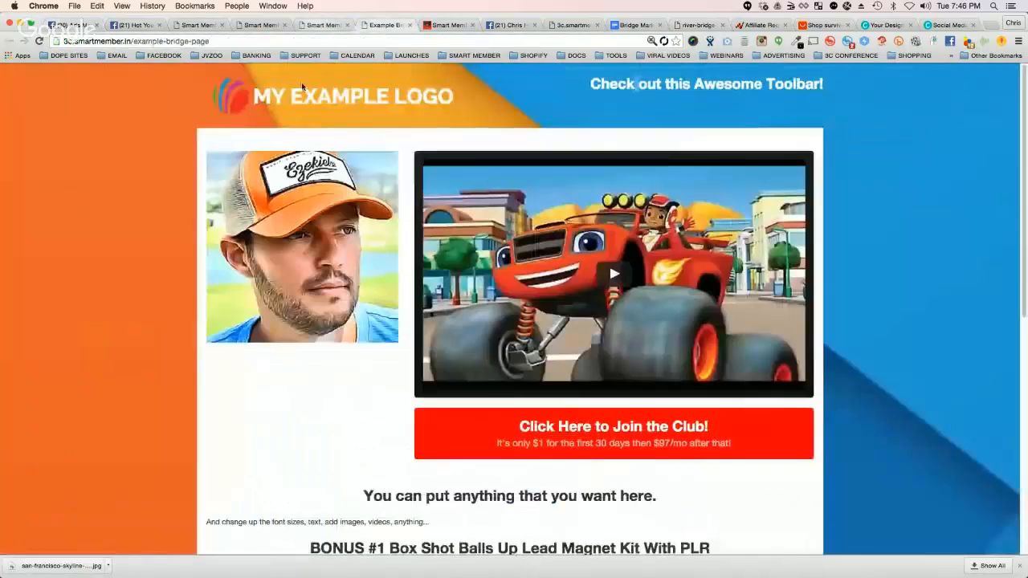
left_click(319, 25)
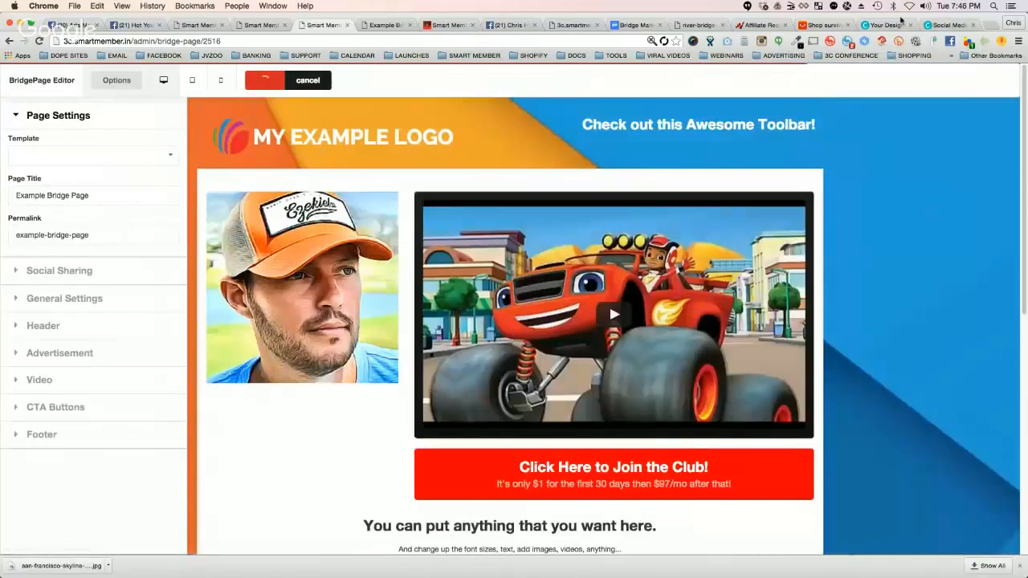
left_click(697, 24)
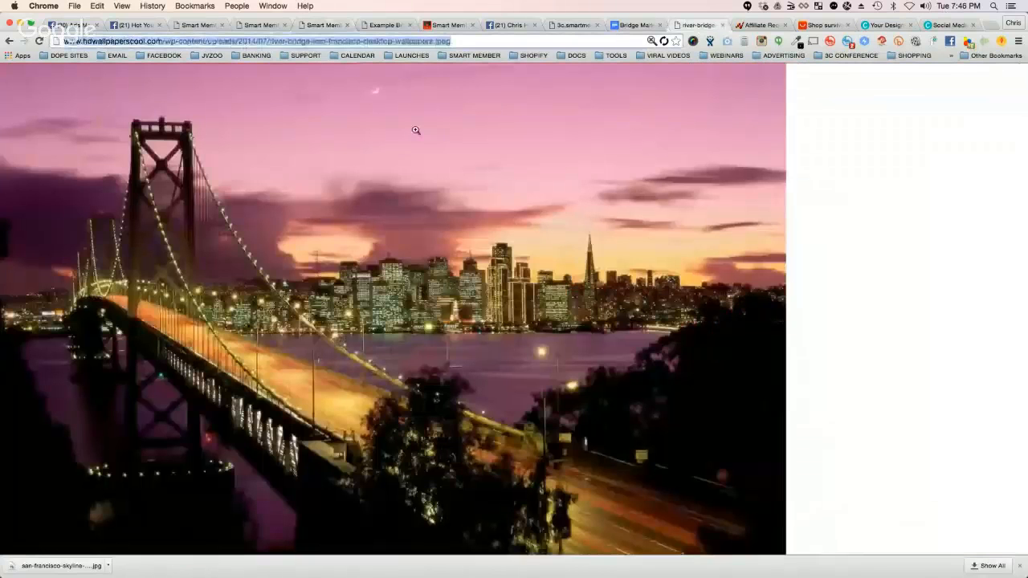
right_click(415, 131)
left_click(442, 143)
Step: In the BridgePage Editor's General Settings, upload the downloaded river-bridge San Francisco wallpaper as the background image and hide the options to view the page
left_click(183, 26)
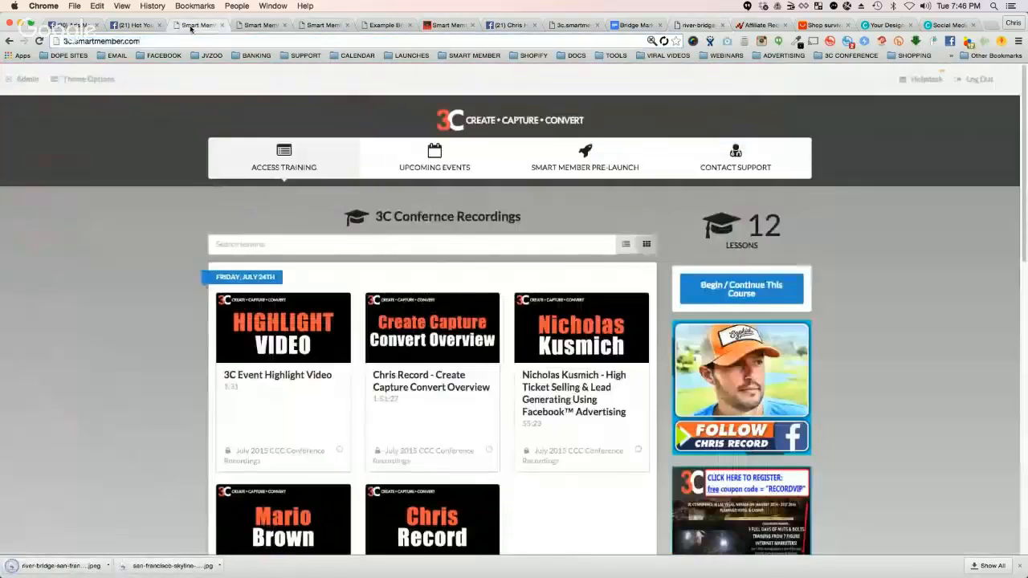
left_click(260, 25)
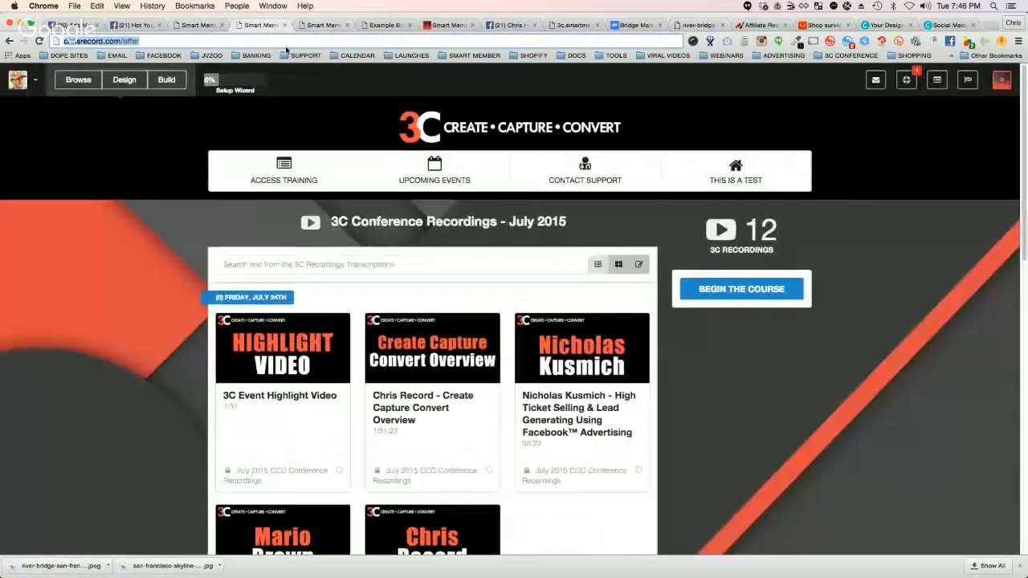
left_click(313, 25)
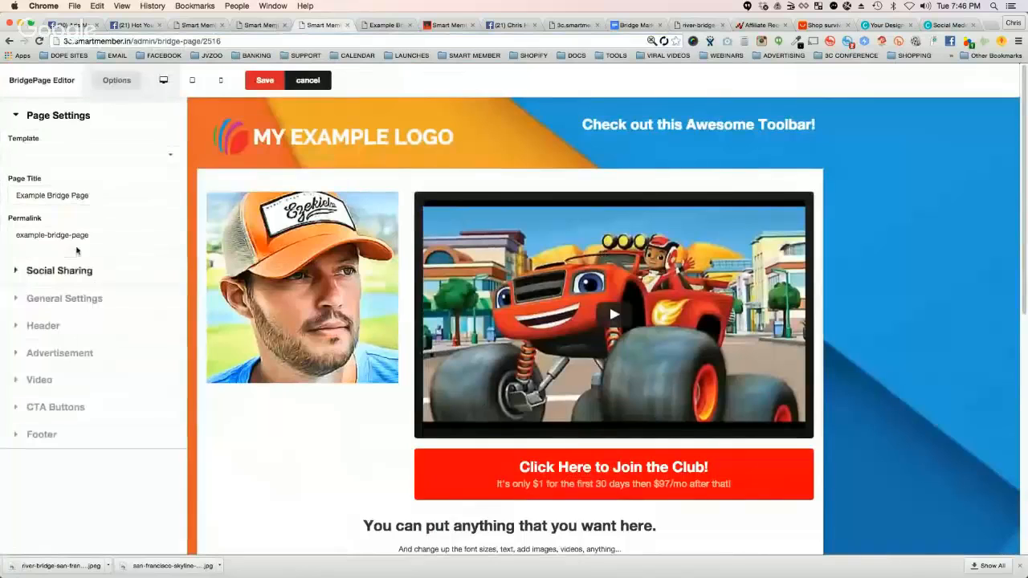
left_click(20, 298)
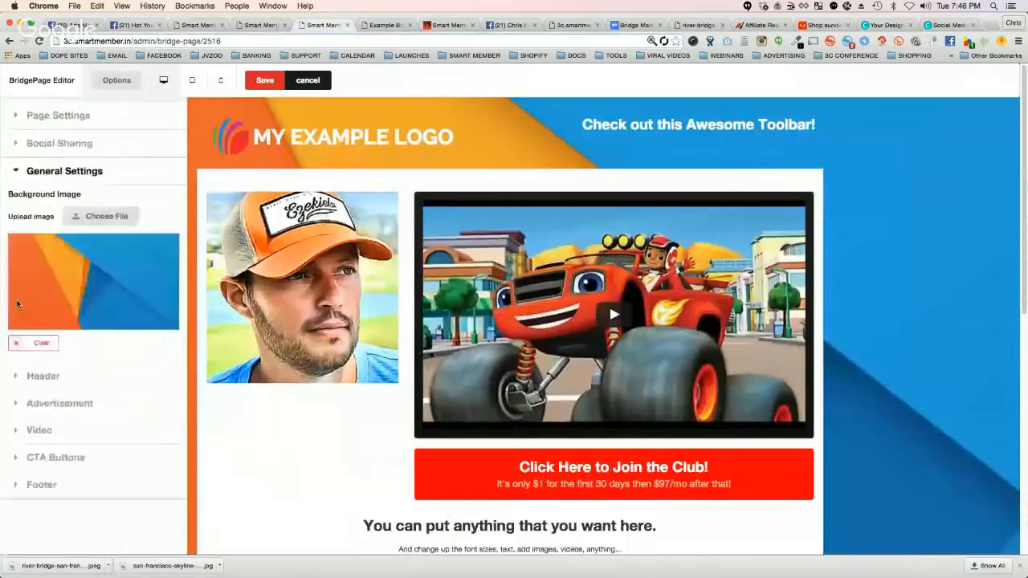
left_click(103, 216)
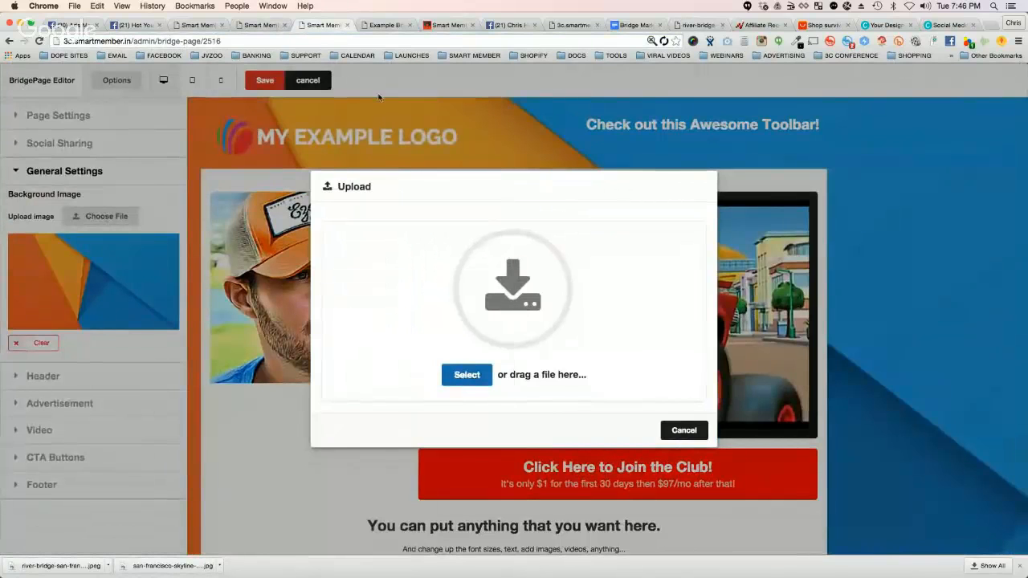
left_click(468, 376)
left_click(246, 105)
double_click(247, 106)
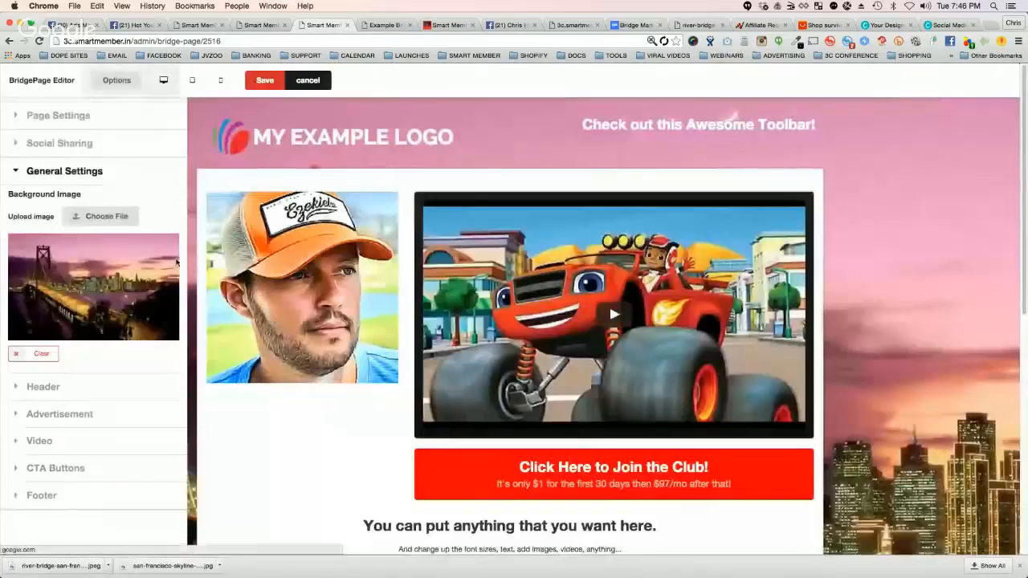
left_click(117, 80)
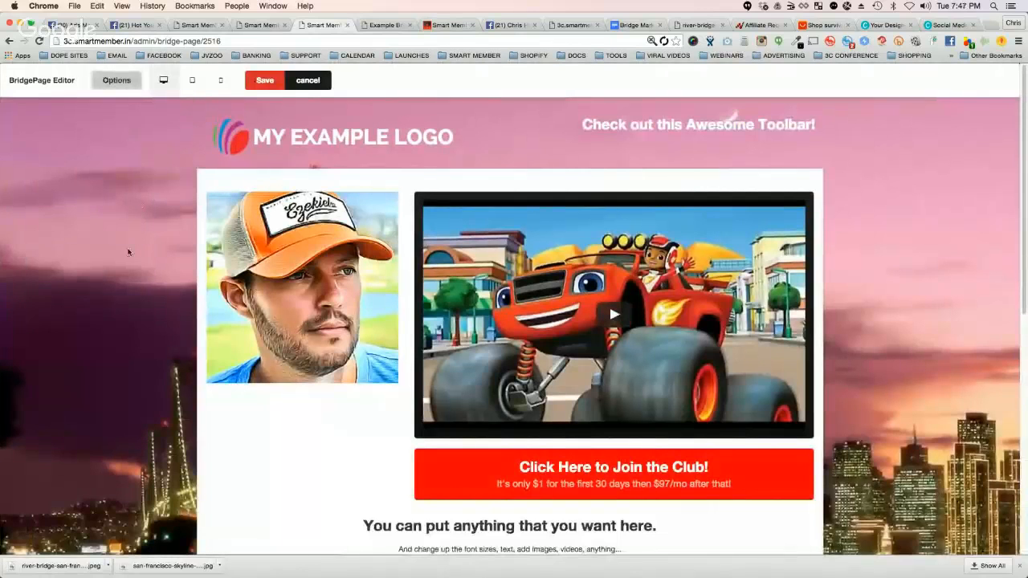
left_click(1020, 565)
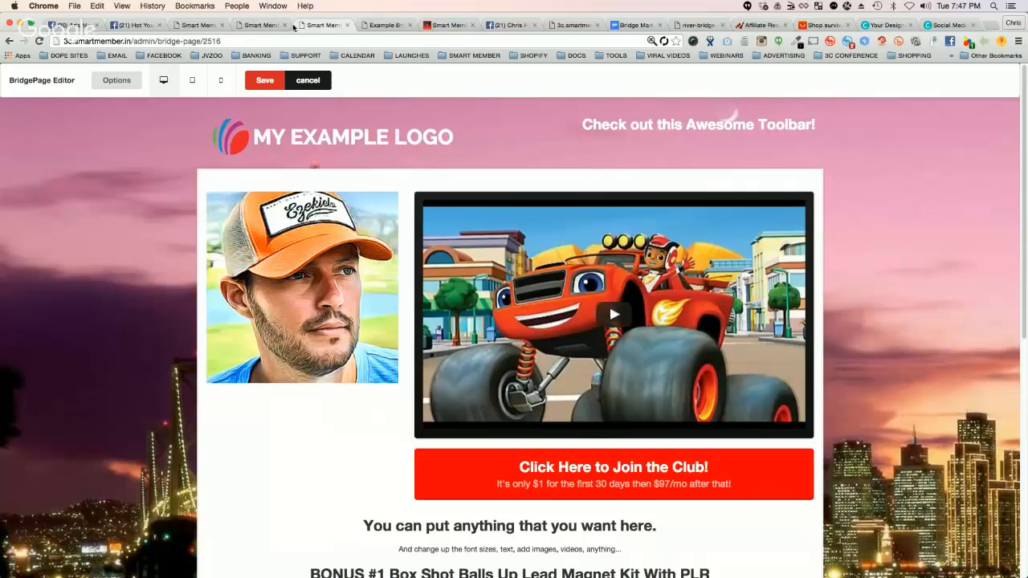
Step: Replace the Facebook ad's URL Tags text with "videoid=123456"
left_click(72, 25)
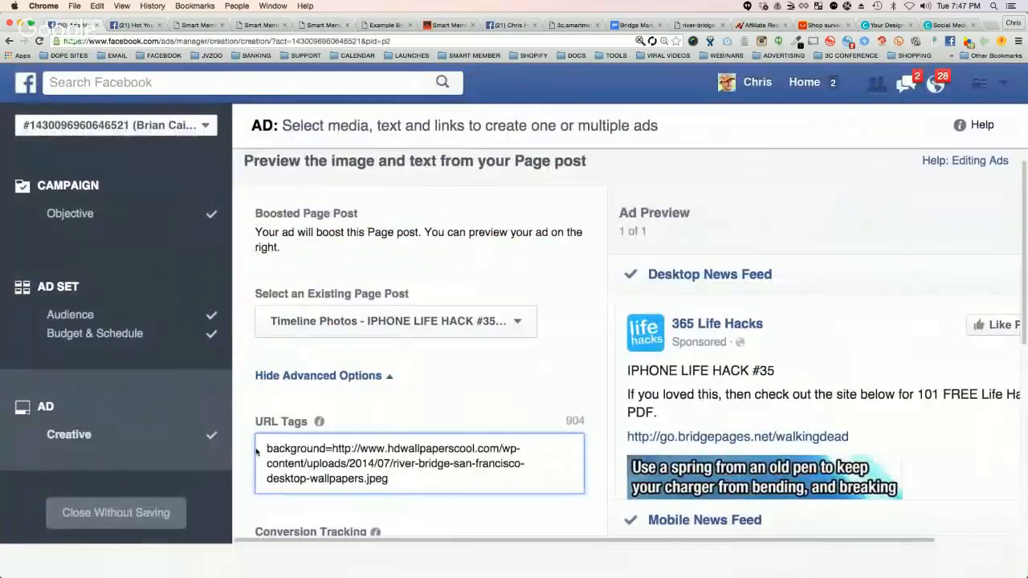
triple_click(257, 452)
key("super+c")
type("id")
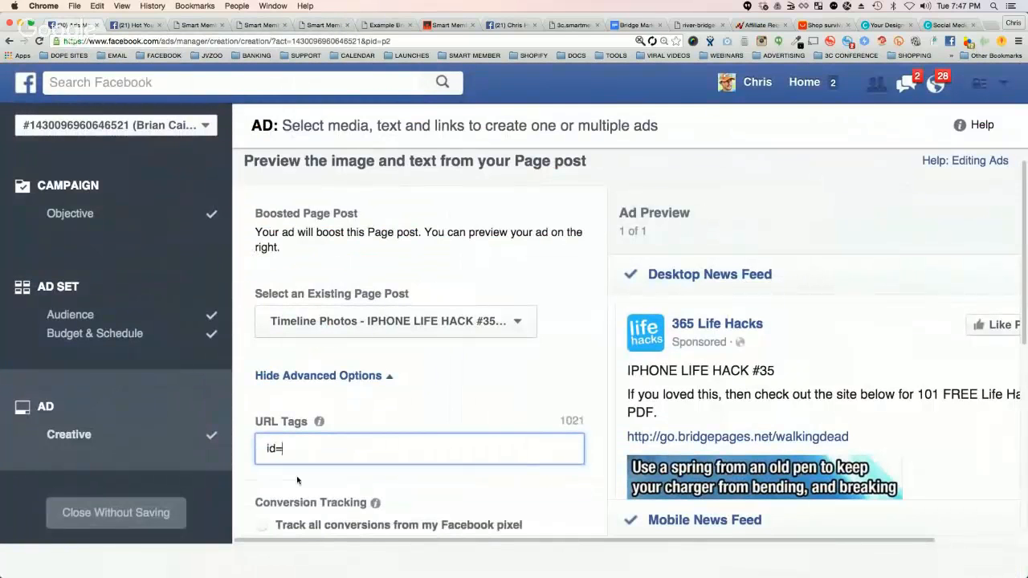
type("=123456")
double_click(317, 447)
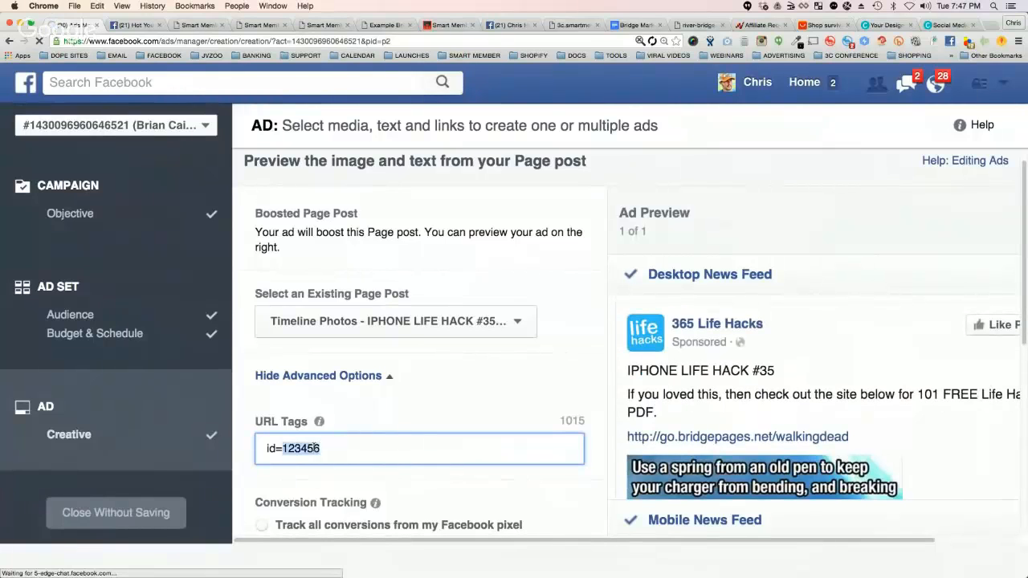
left_click(268, 448)
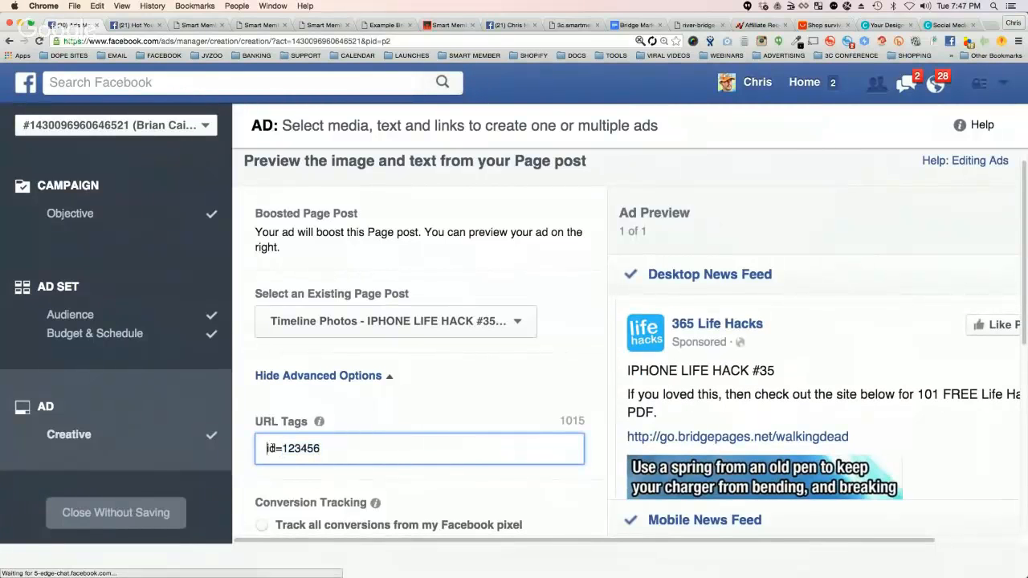
type("video")
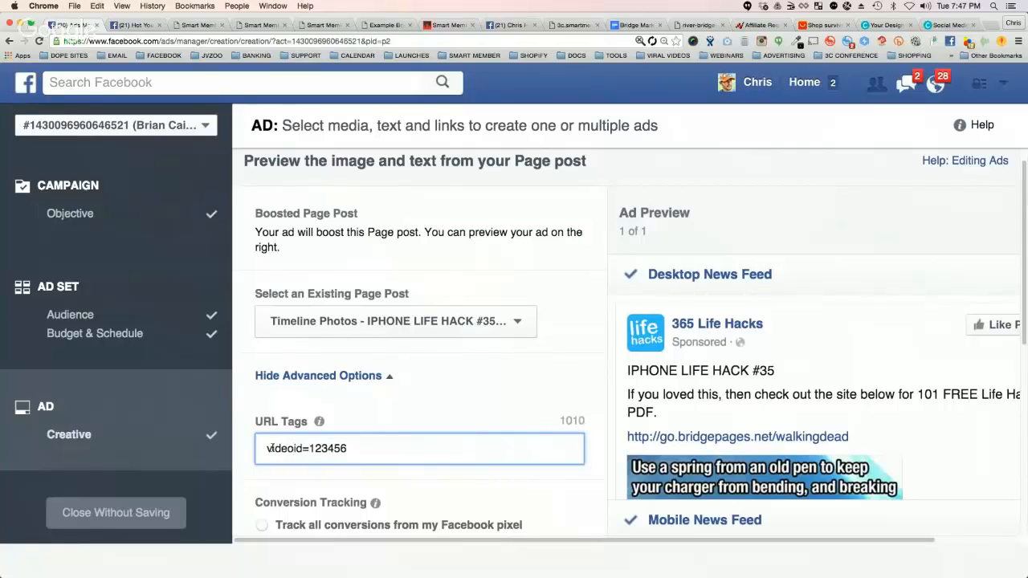
double_click(344, 447)
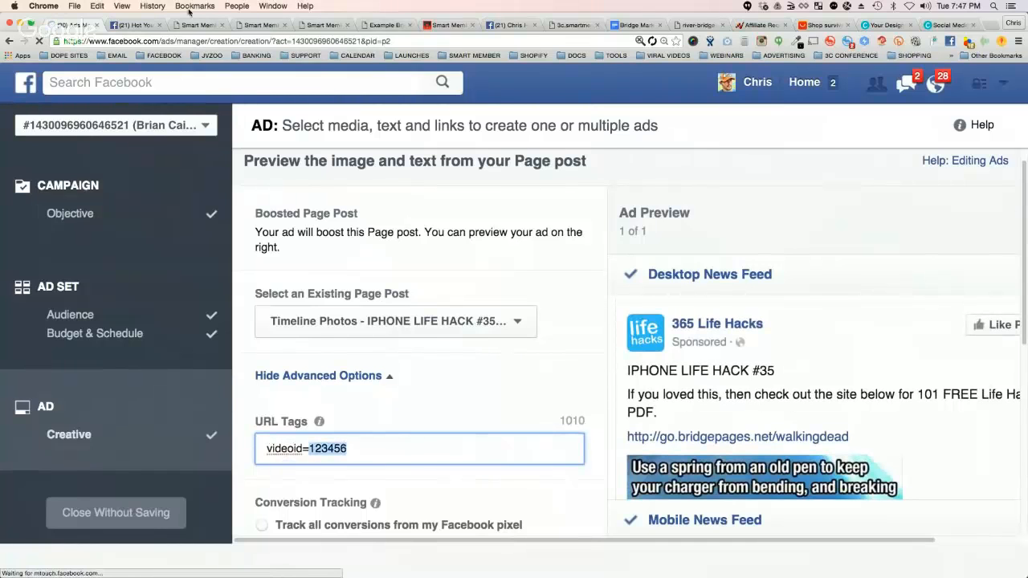
Step: Check the example bridge page, and append "&background=" and the copied hdwallpaperscool.com image address to the ad's URL Tags
left_click(375, 26)
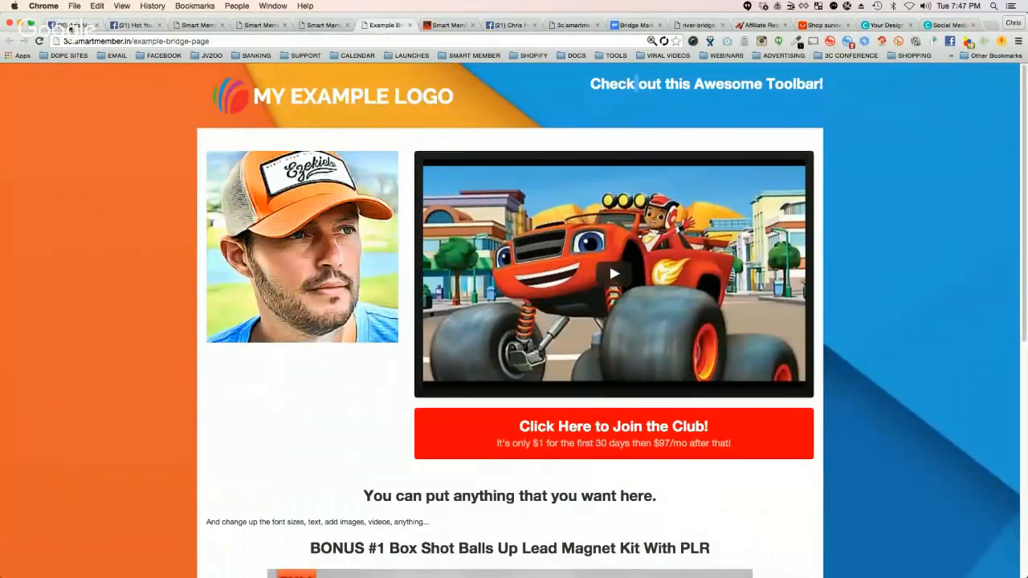
left_click(70, 26)
left_click(385, 453)
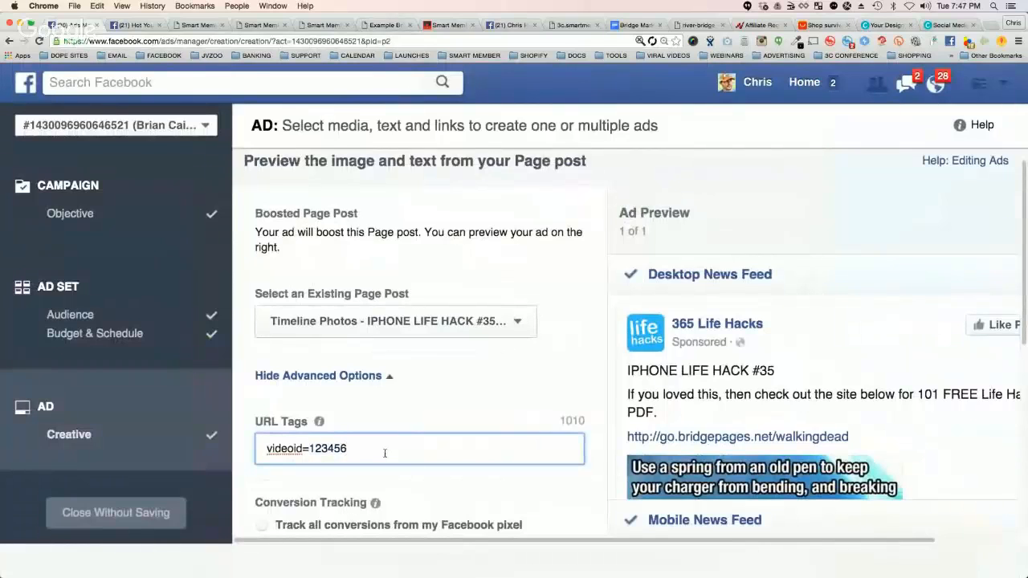
type("&background=")
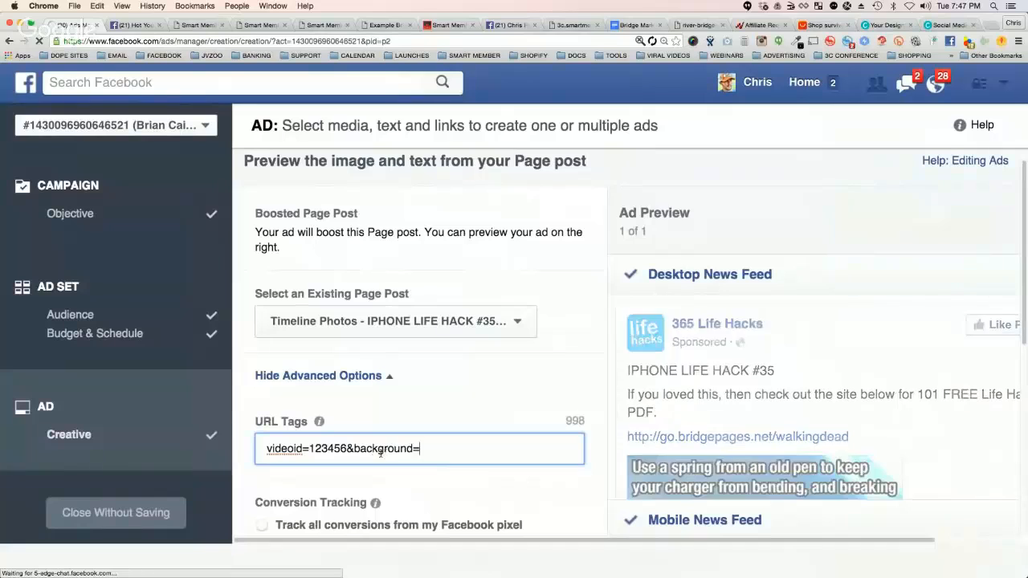
key("super+v")
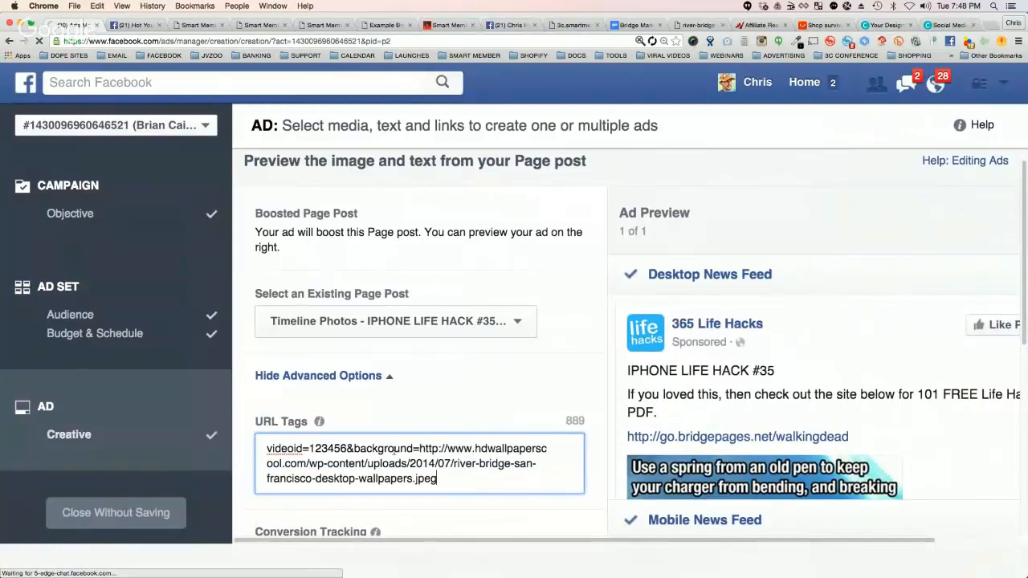
Step: Review the complete URL Tags text in the ad and the AliExpress "survival" product results
left_click_drag(269, 448, 479, 493)
left_click(474, 478)
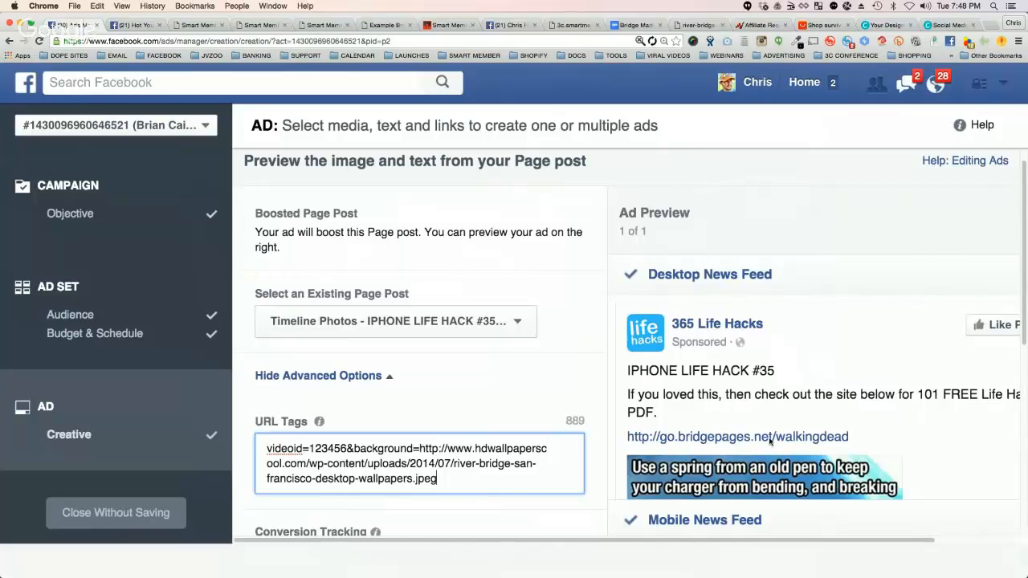
left_click(824, 27)
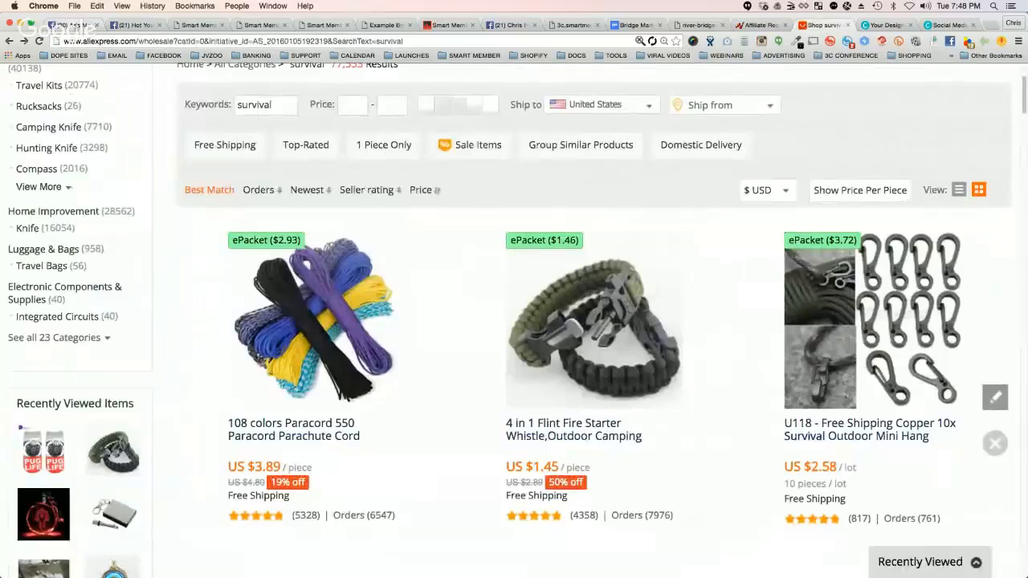
left_click(71, 25)
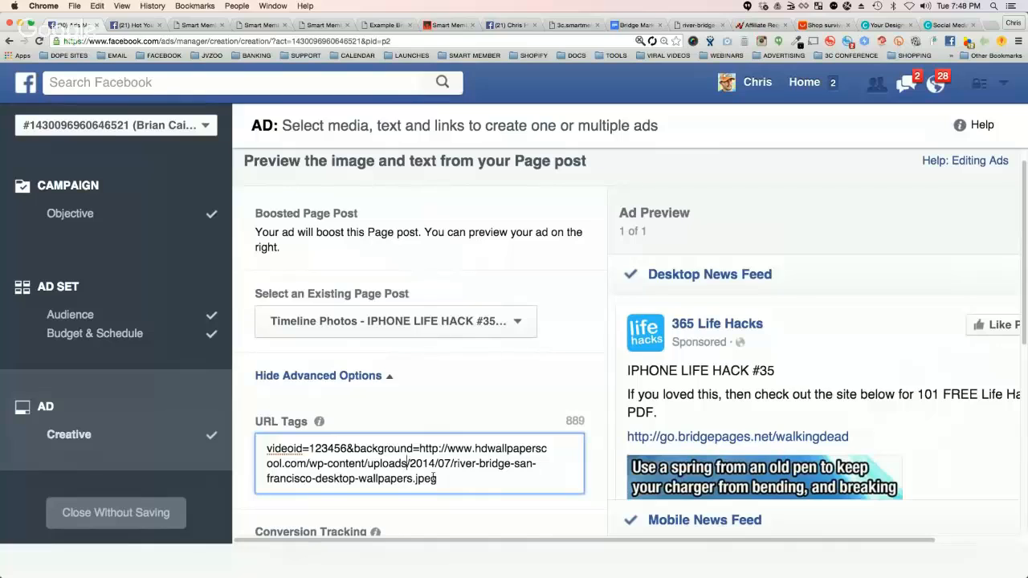
left_click_drag(451, 482, 268, 448)
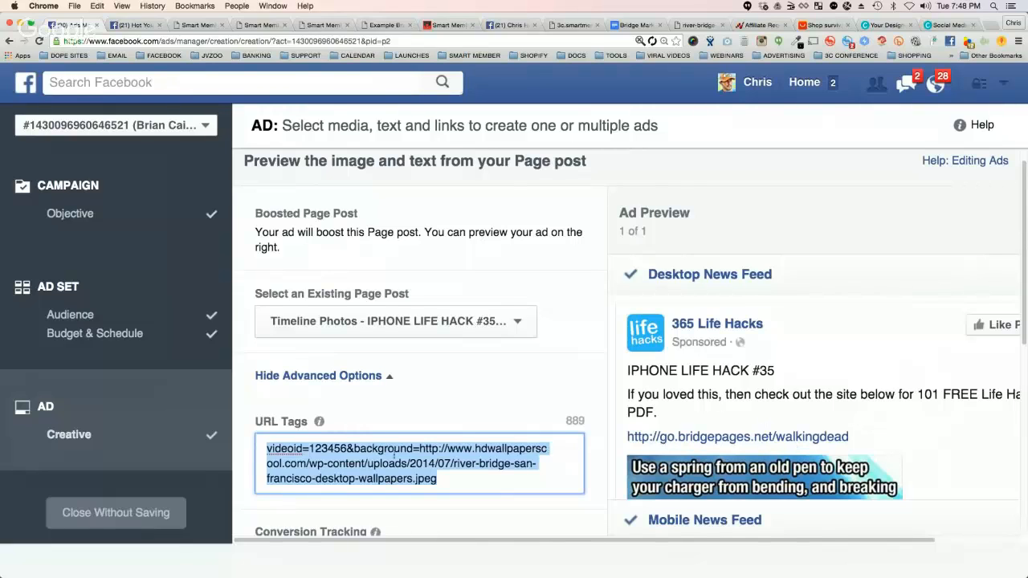
left_click(436, 472)
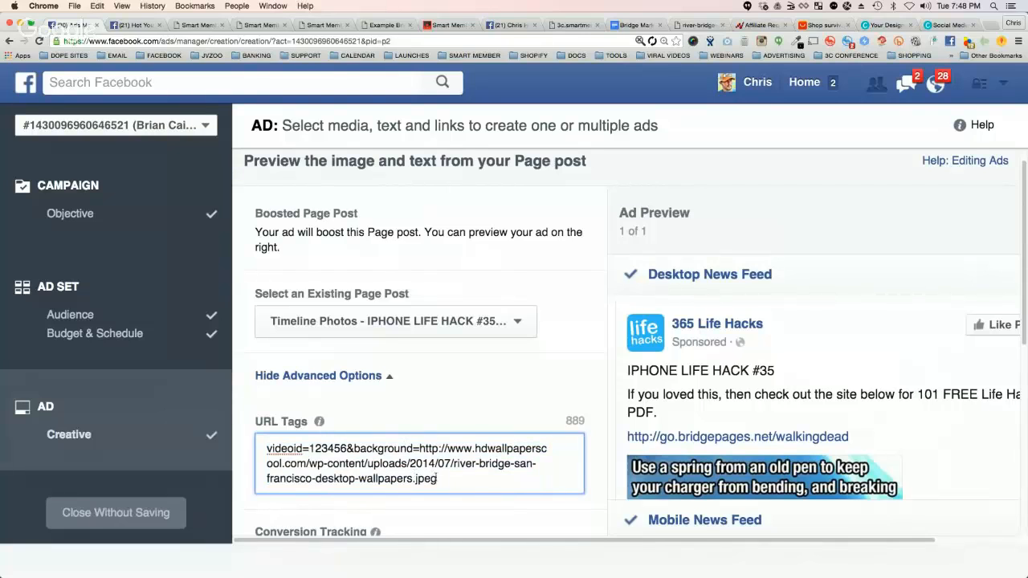
Step: From the Smart Member Bridge Pages list, open the Team Shopify Overview Page for editing and expand its Header settings to examine the tagline and headline
left_click(446, 24)
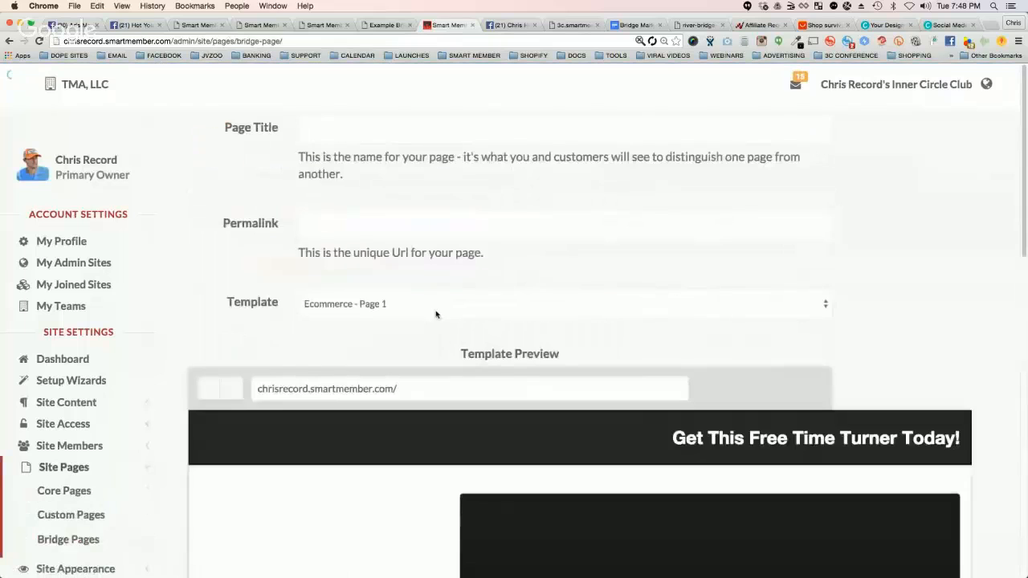
left_click(68, 540)
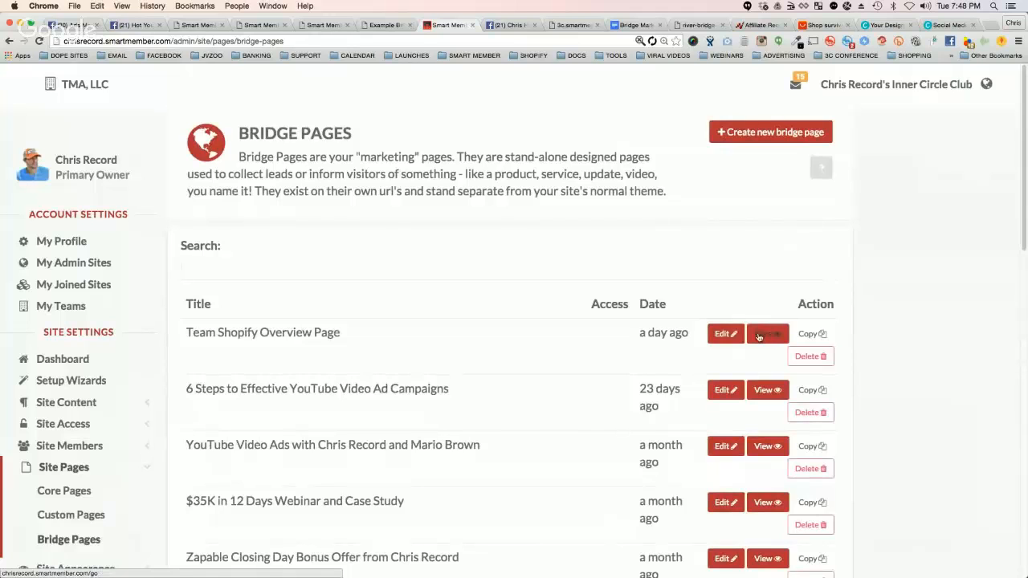
left_click(720, 337)
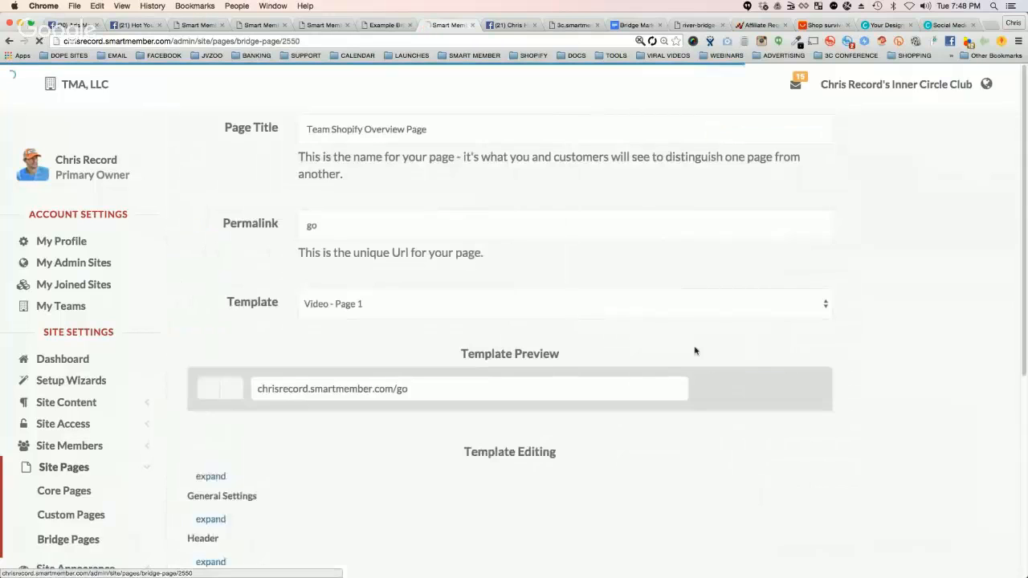
scroll(901, 332, "down", 3)
scroll(902, 333, "down", 2)
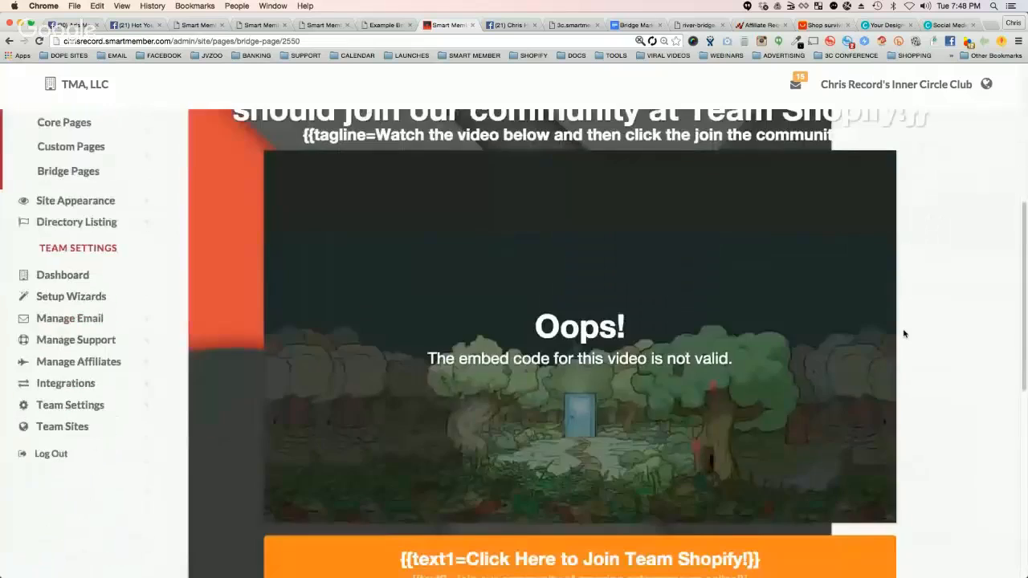
scroll(901, 333, "up", 2)
scroll(901, 332, "down", 7)
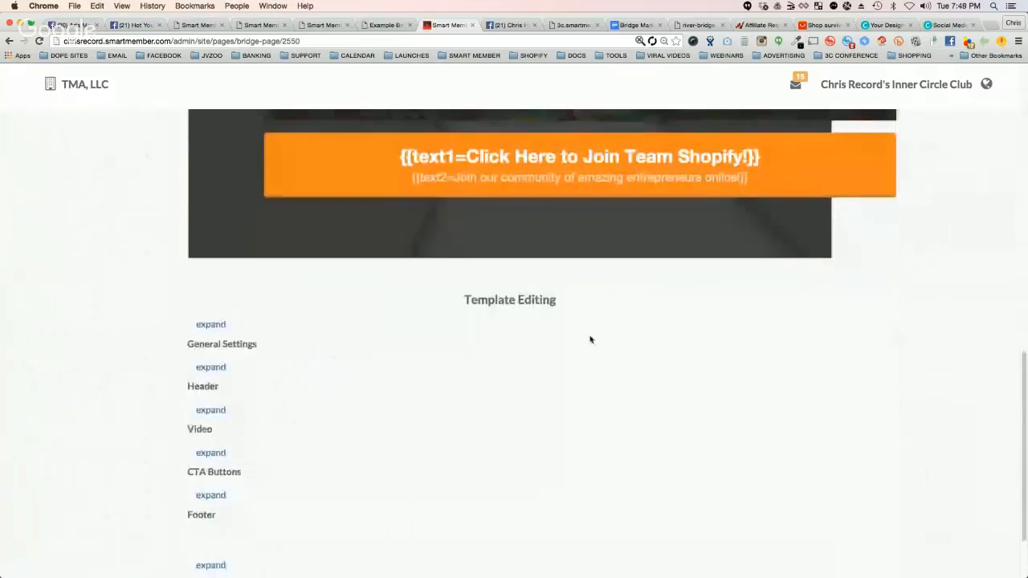
left_click(215, 367)
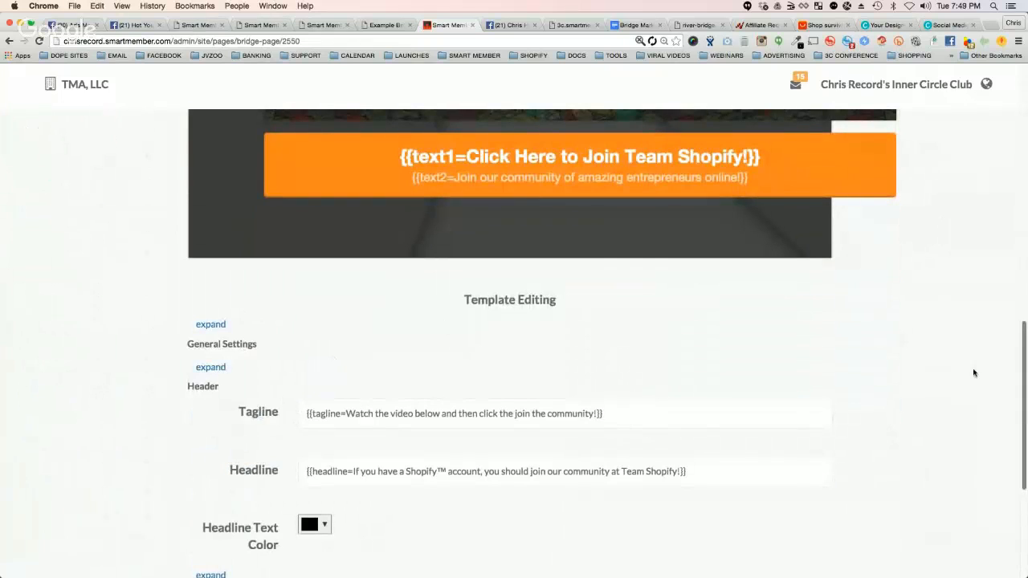
Step: Return to the bridge pages list, open the live Team Shopify Overview Page, and review its headline, tagline and join button
scroll(964, 345, "up", 10)
left_click(9, 41)
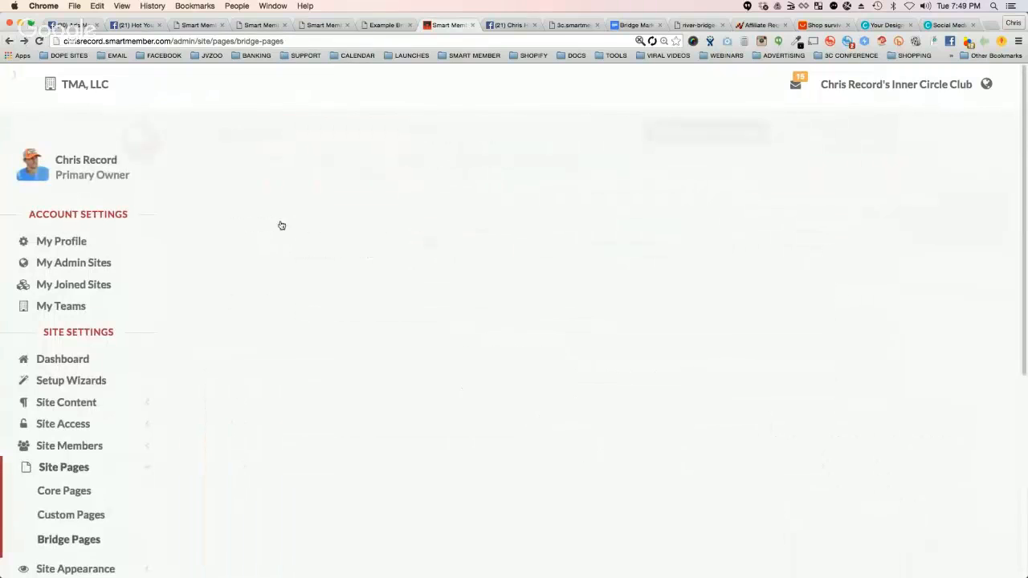
left_click(767, 335)
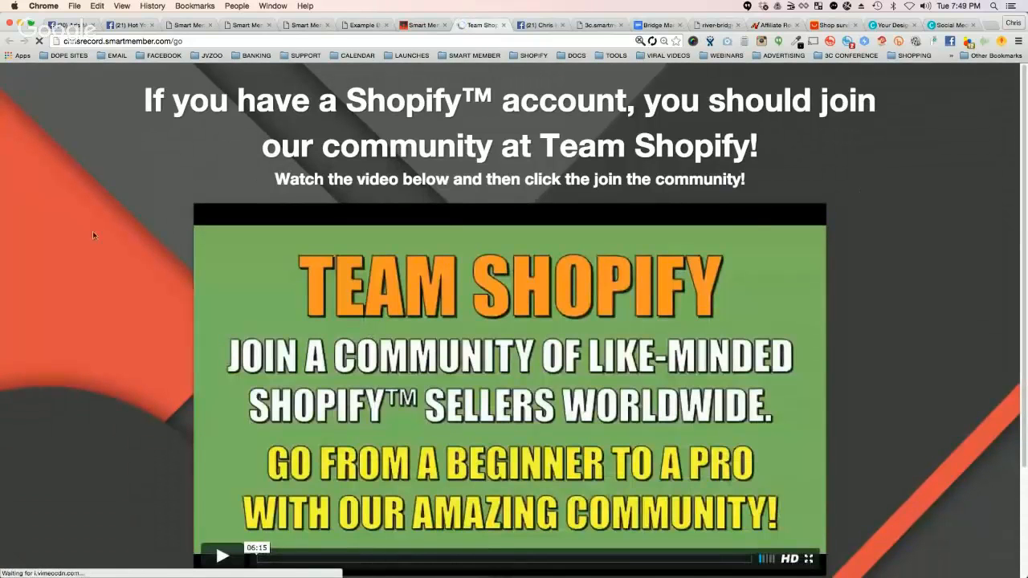
triple_click(273, 101)
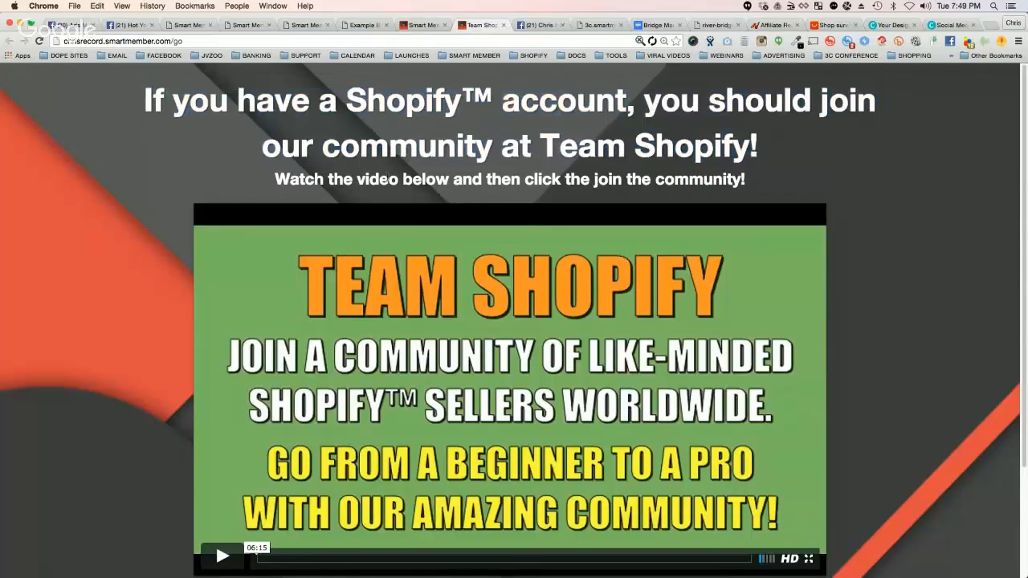
triple_click(387, 185)
scroll(191, 303, "down", 4)
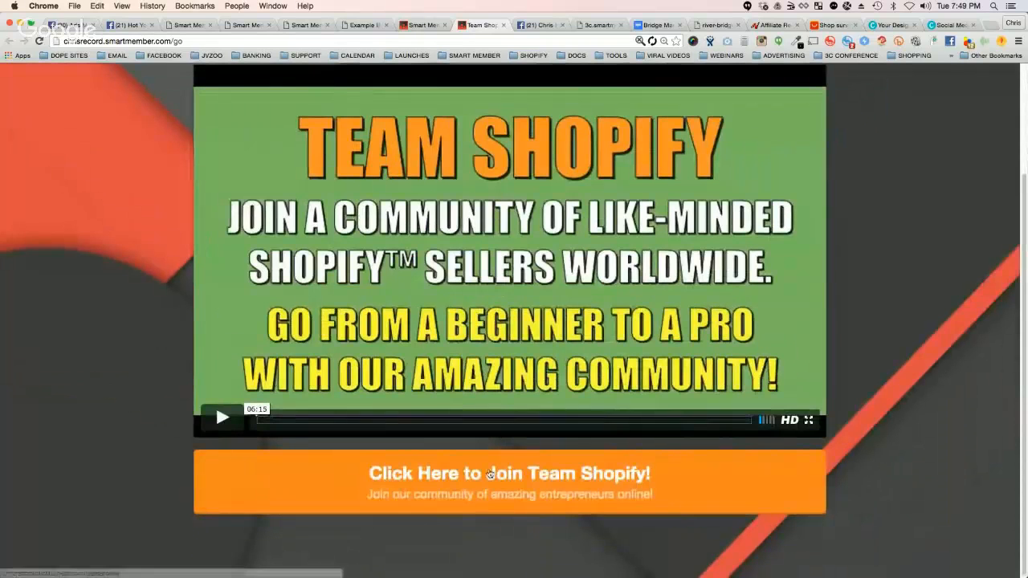
scroll(610, 282, "up", 4)
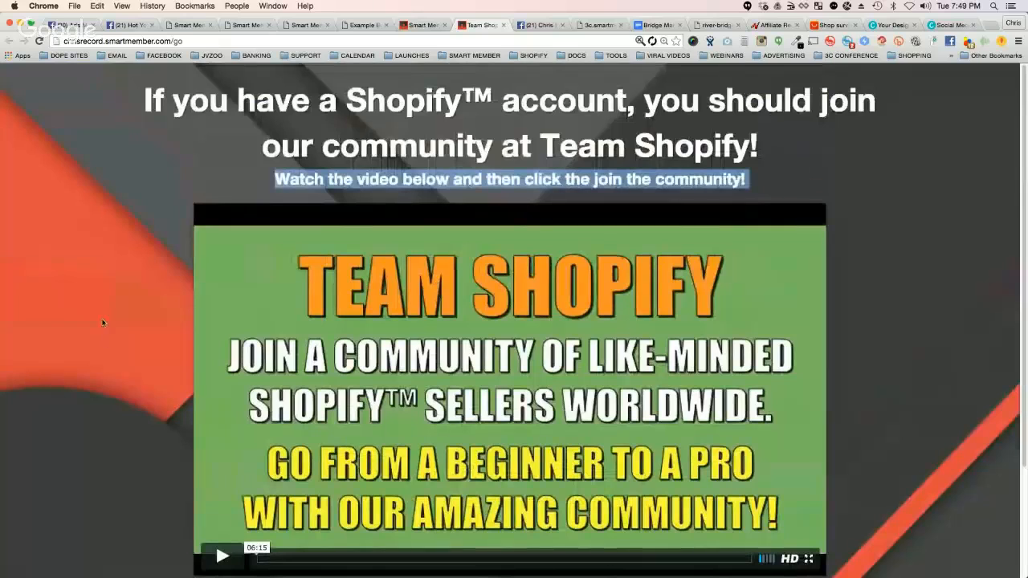
Step: Append "?headline=Attention San Francisco Entrepreneurs!" to the live Team Shopify page address and load the page
left_click(186, 41)
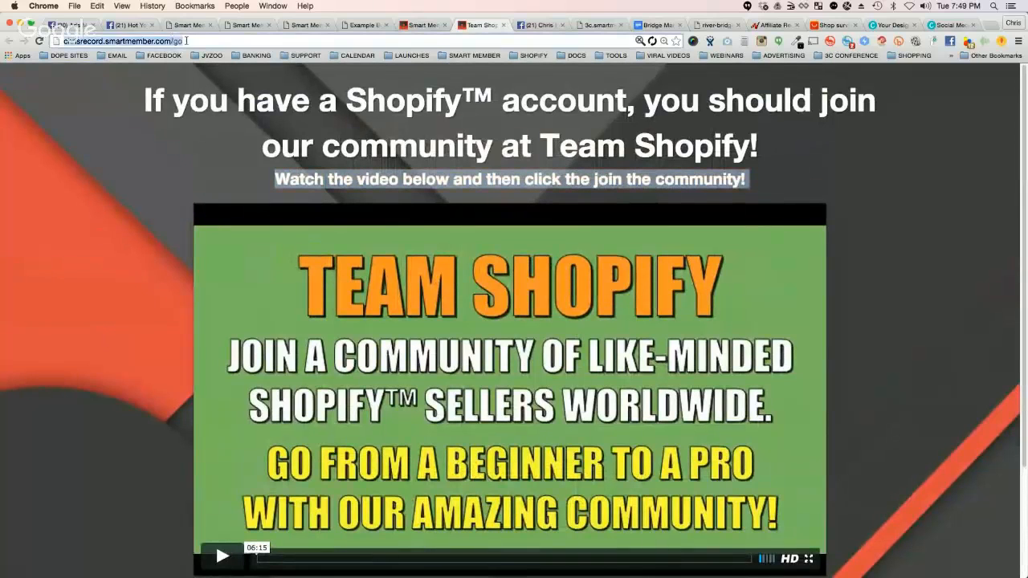
left_click(186, 41)
type("?")
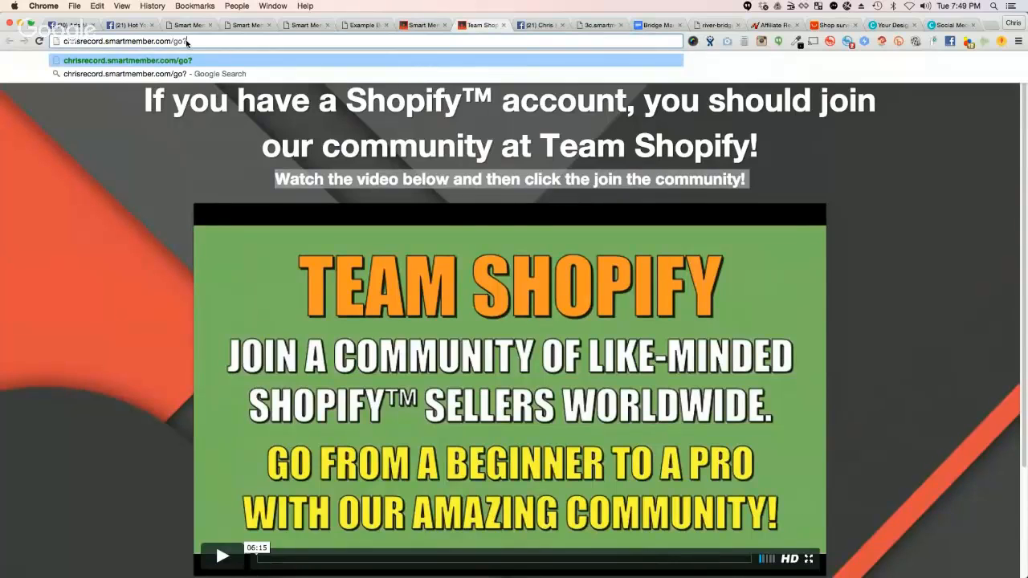
type("headline=Hey")
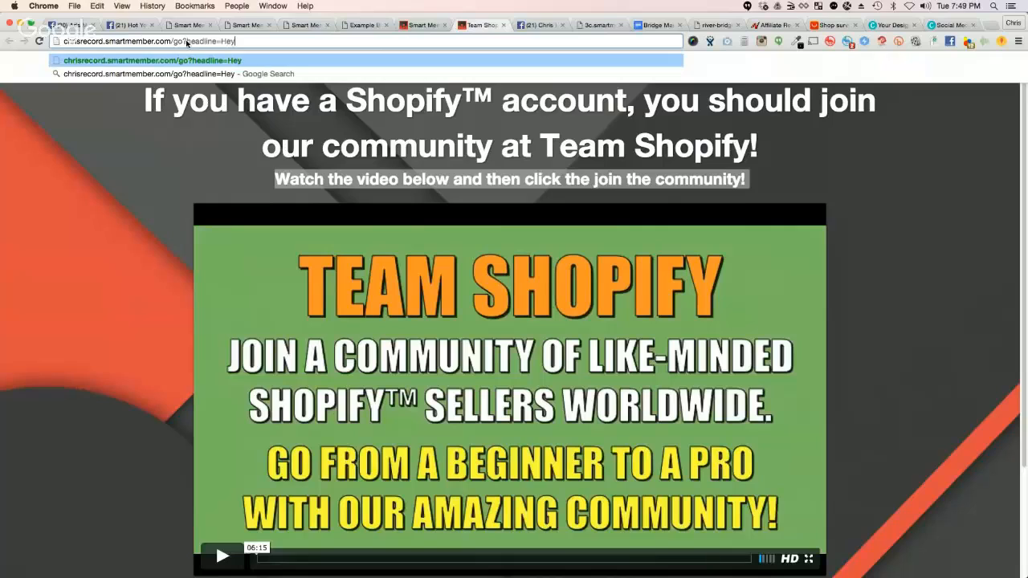
key("BackSpace")
key("BackSpace")
key("BackSpace")
type("Attention San franci")
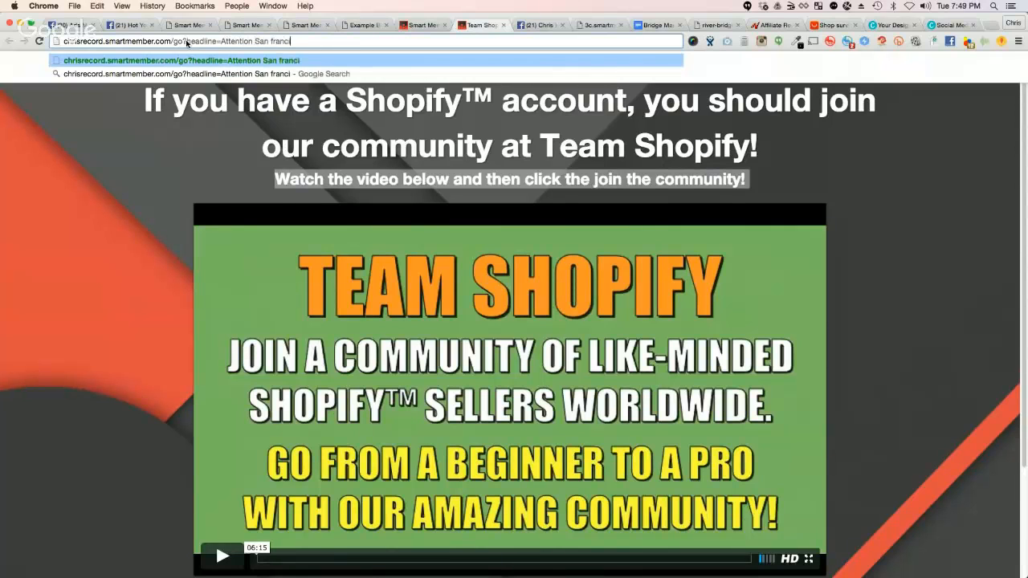
key("BackSpace")
key("BackSpace")
key("BackSpace")
key("BackSpace")
key("BackSpace")
key("BackSpace")
type("Francisco ")
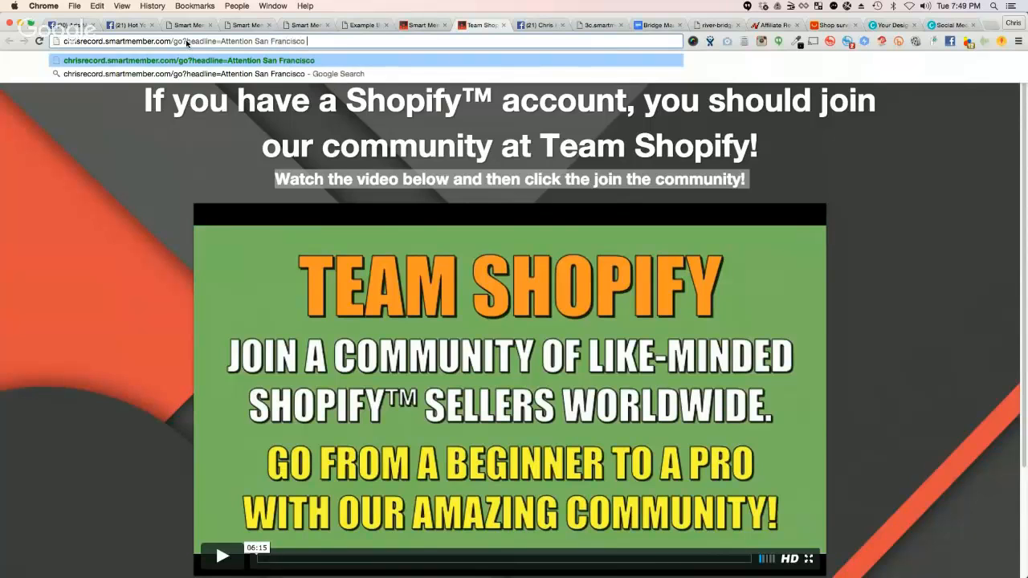
type("Entrepreneurs!")
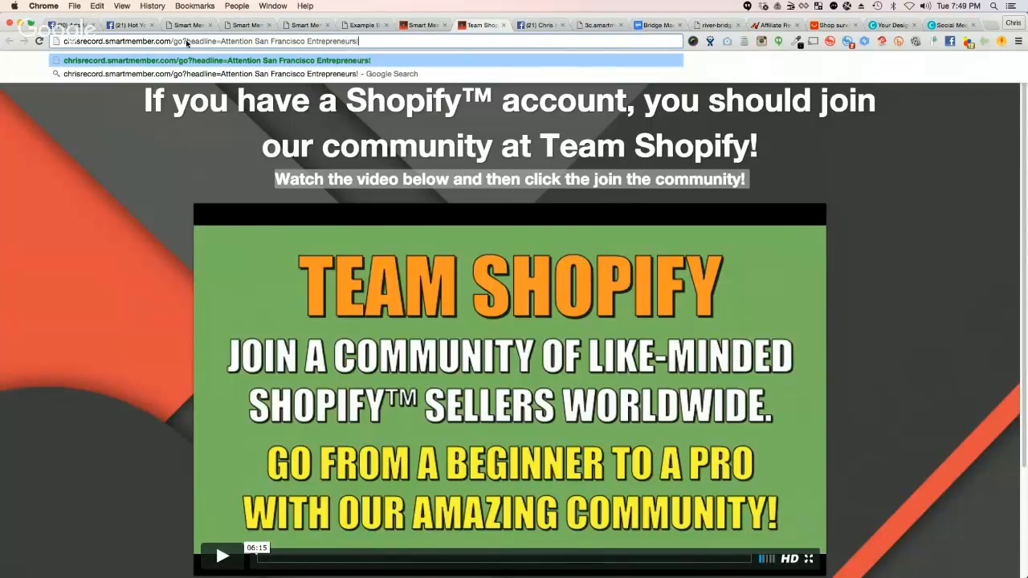
key("Return")
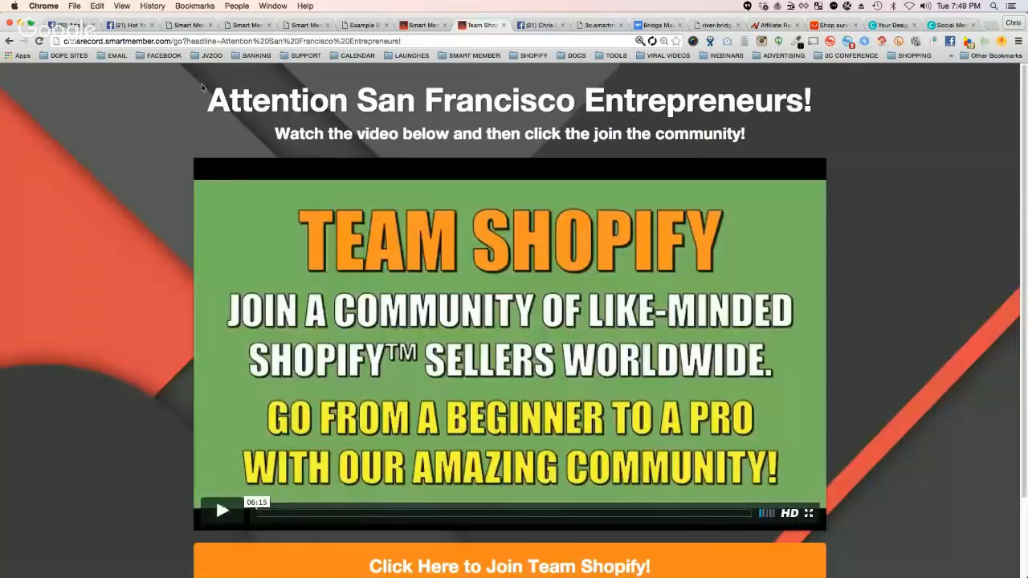
Step: Compare the headline on the Team Shopify page with the headline parameter in its address
left_click_drag(209, 100, 778, 110)
left_click(742, 115)
triple_click(565, 103)
left_click(321, 103)
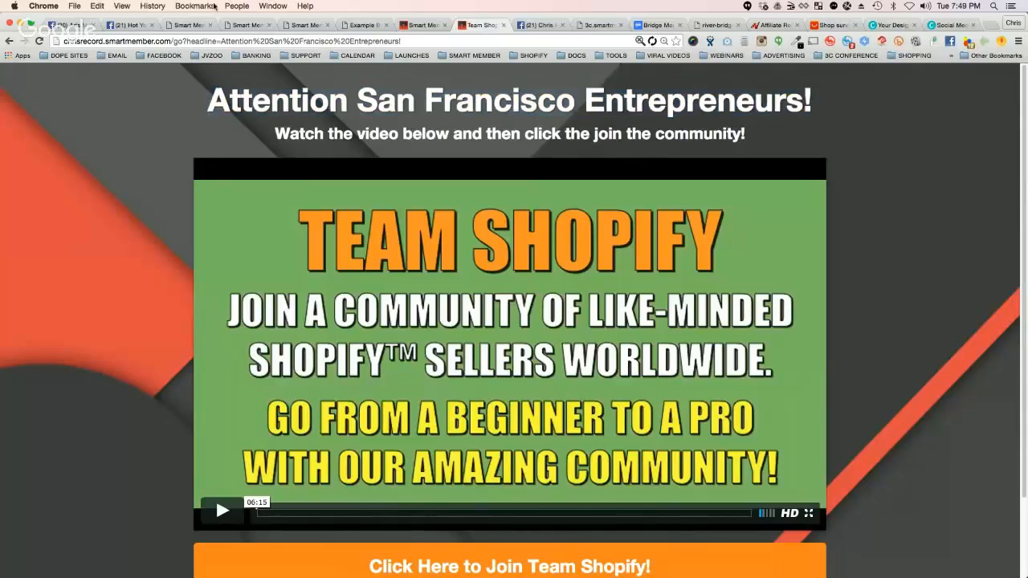
left_click(194, 40)
double_click(194, 40)
triple_click(262, 99)
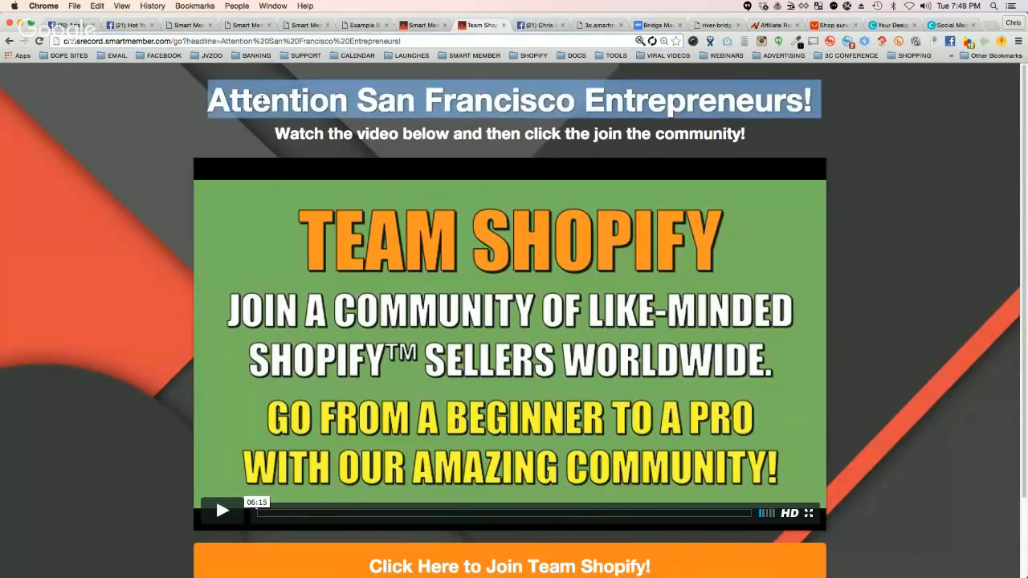
double_click(434, 102)
left_click(434, 103)
Step: Copy the headline parameter from the page address and replace the Facebook ad's URL Tags text with it
left_click(212, 40)
left_click(209, 41)
left_click_drag(186, 41, 432, 49)
key("super+c")
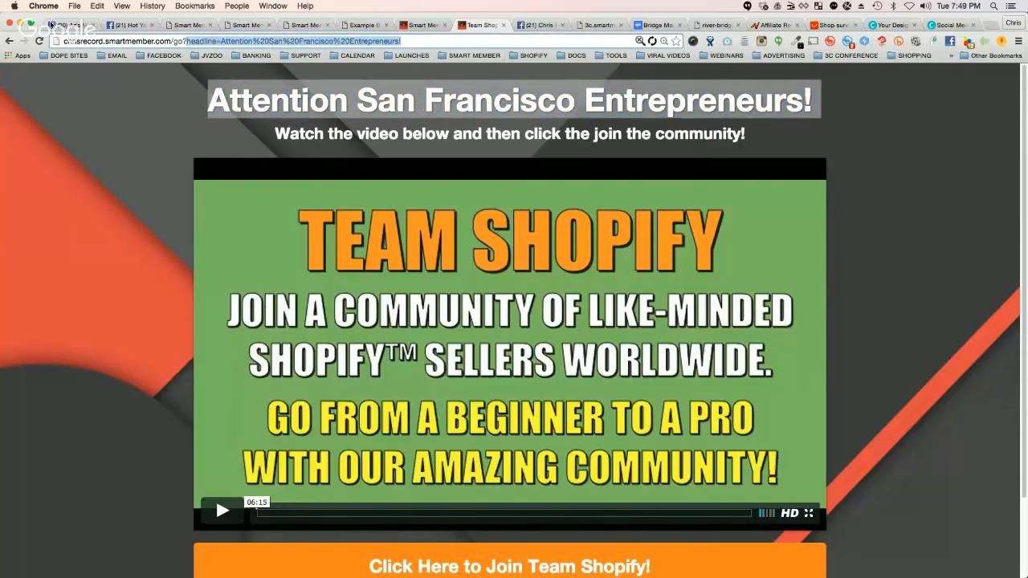
left_click(49, 24)
left_click(376, 452)
key("super+a")
key("super+v")
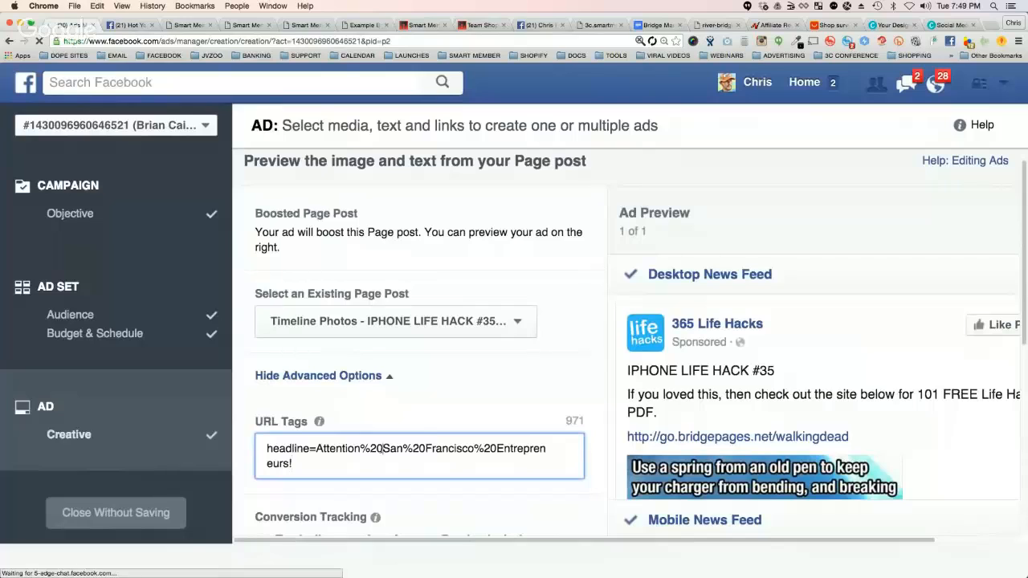
Step: Replace each "%20" in the URL Tags with "+" to give "headline=Attention+San+Francisco+Entrepreneurs!", and review the tag
left_click_drag(382, 448, 360, 449)
type("+")
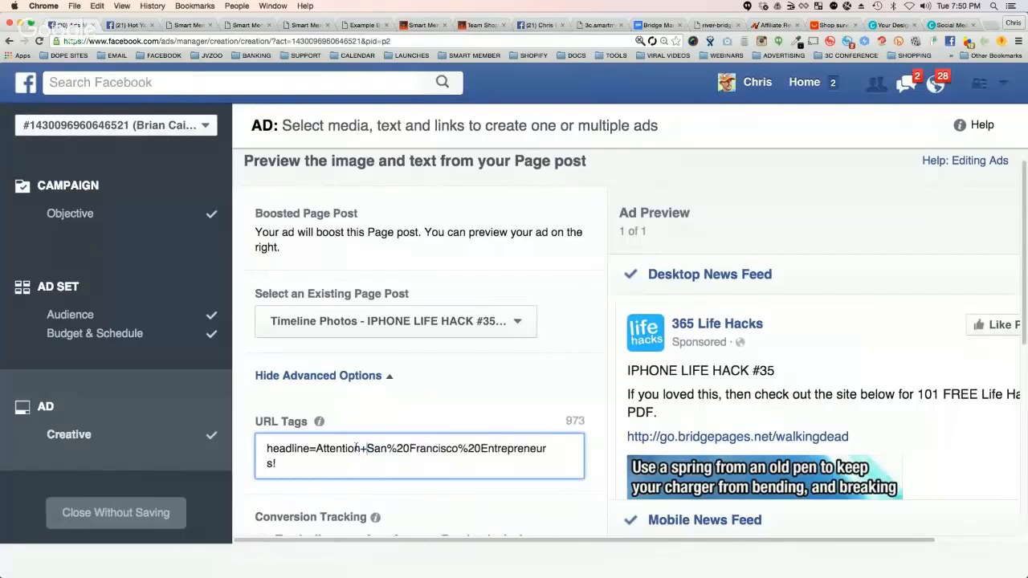
left_click_drag(410, 449, 387, 449)
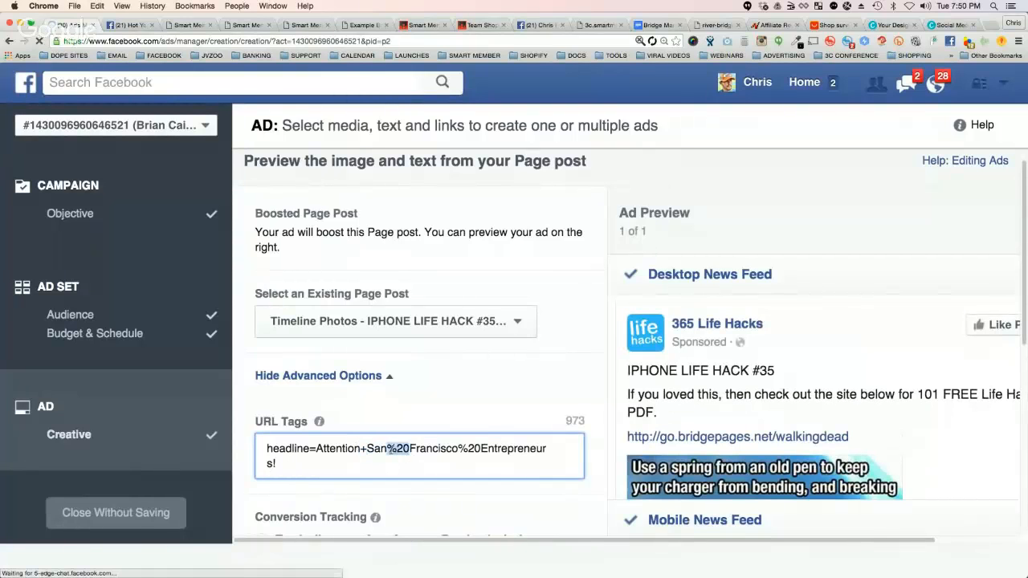
type("+")
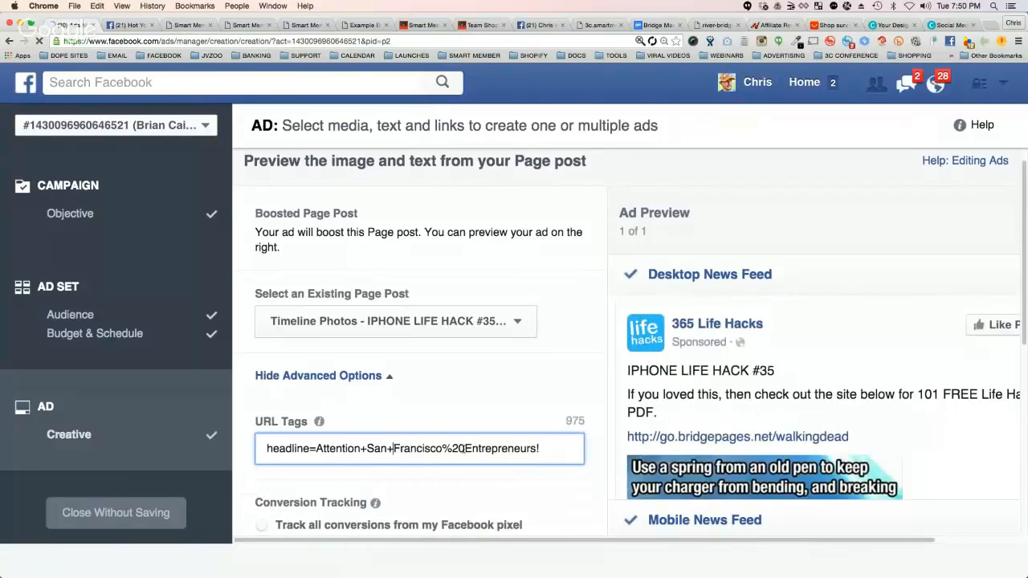
left_click_drag(466, 449, 441, 449)
type("+")
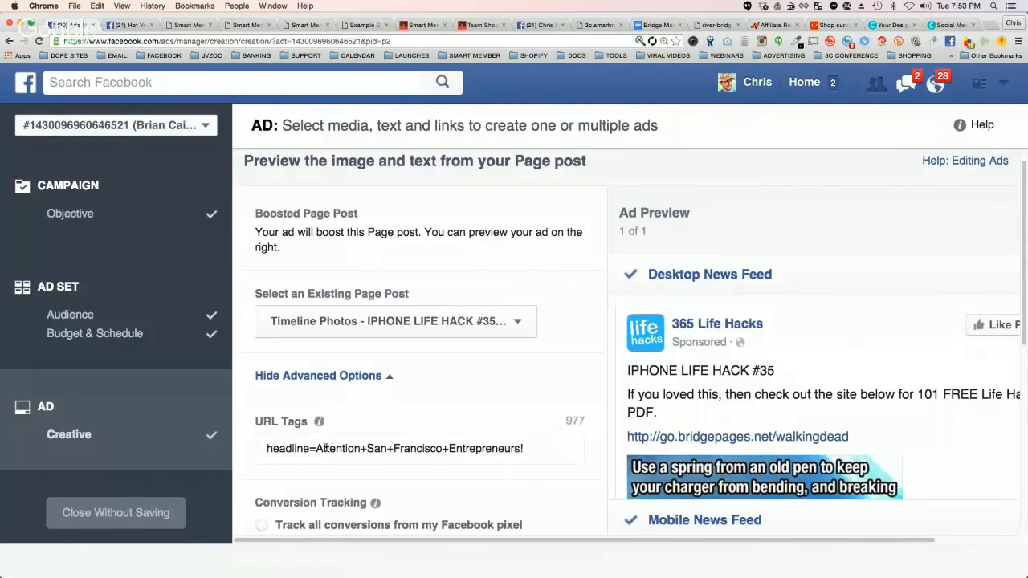
double_click(322, 449)
left_click(292, 451)
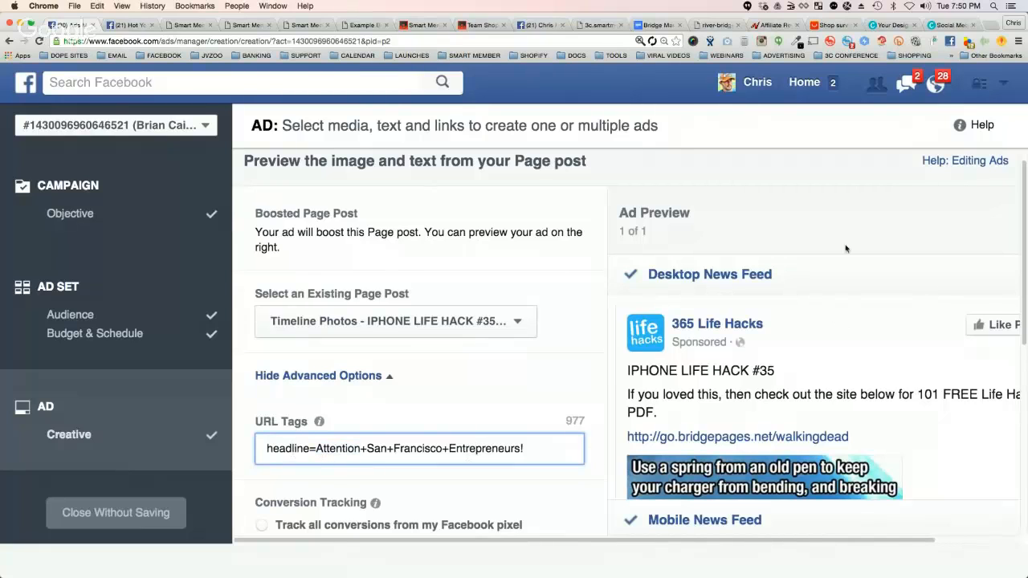
Step: Open the ad set's audience settings and add Los Angeles, California to the targeted locations
left_click(134, 293)
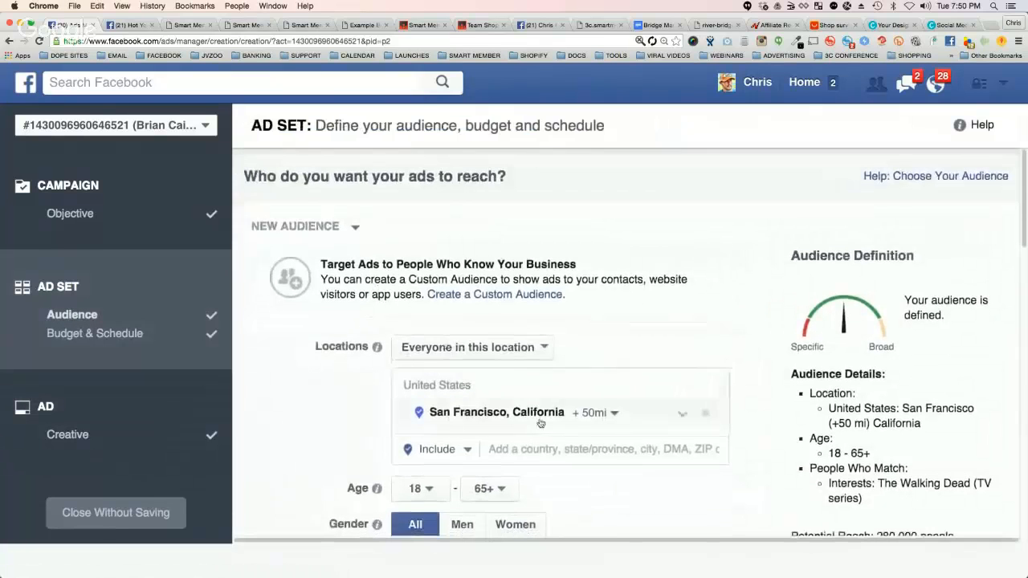
left_click(573, 448)
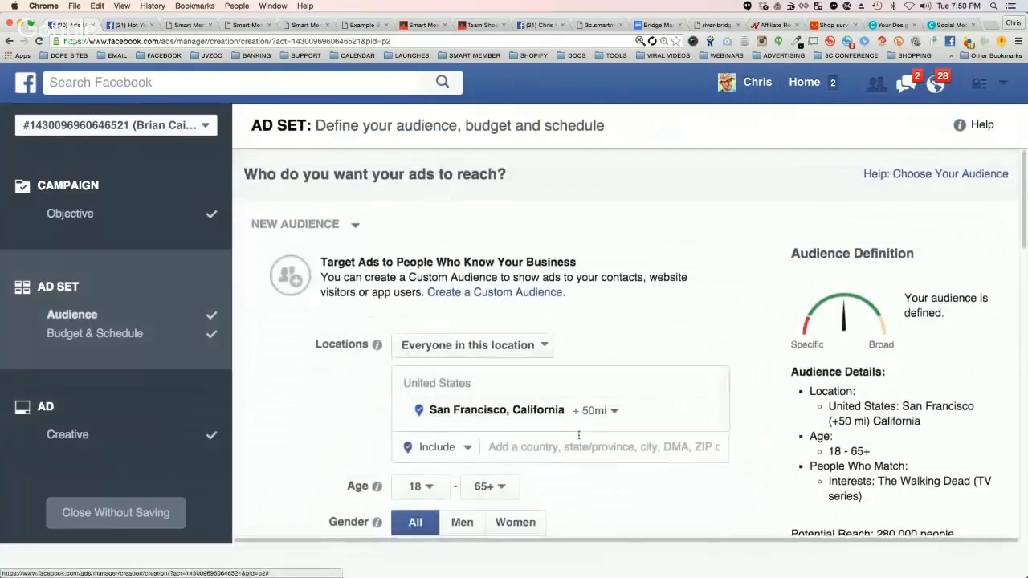
type("los angeles")
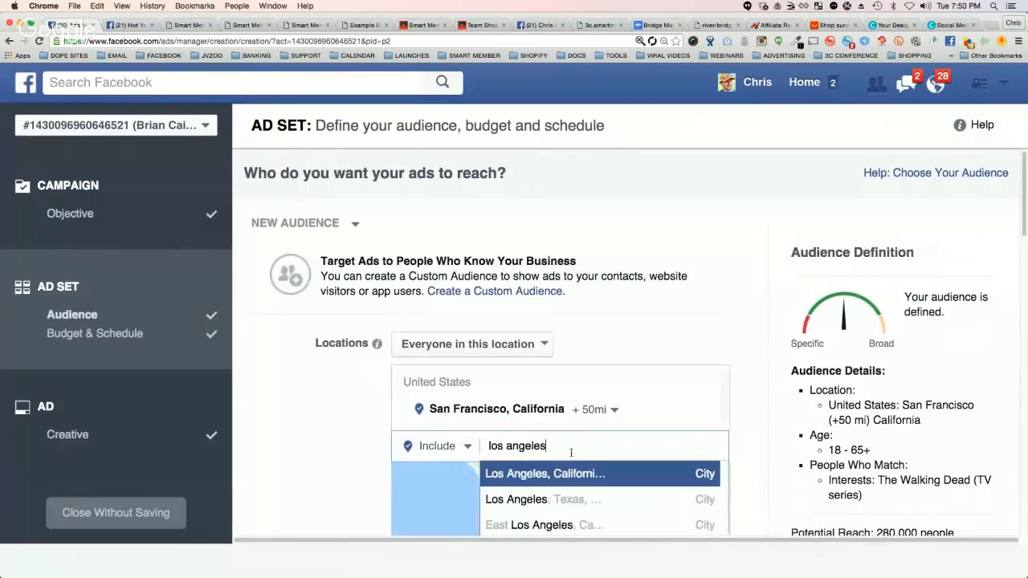
left_click(565, 474)
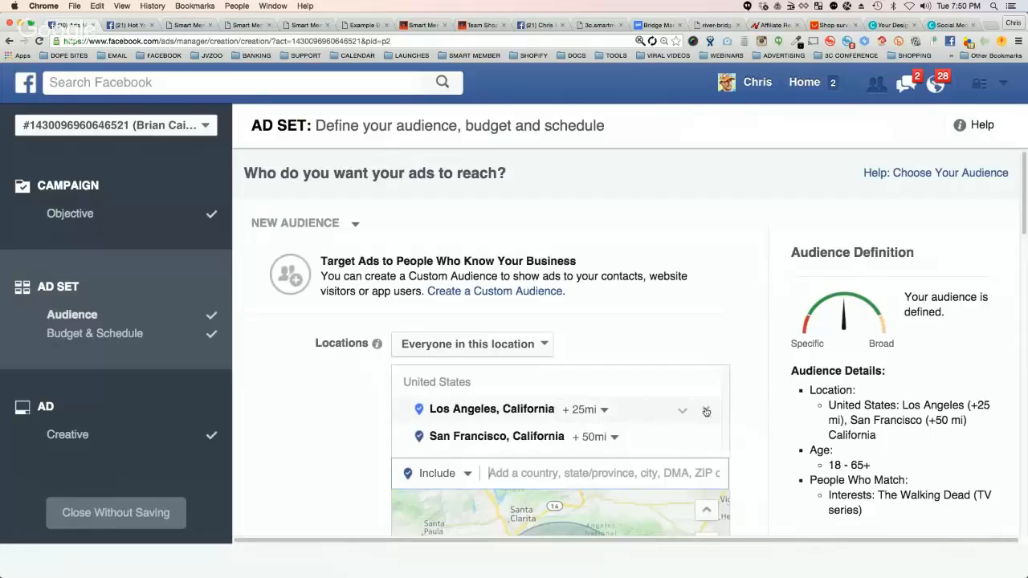
Step: Remove both the Los Angeles and San Francisco locations, and include Los Angeles, California as the only targeted location
scroll(706, 412, "down", 1)
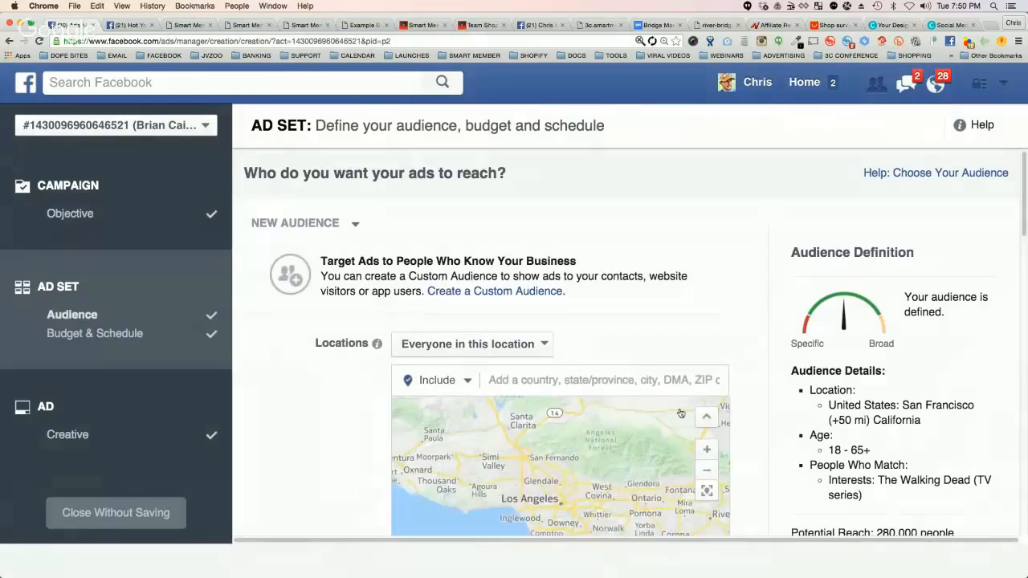
left_click(706, 411)
left_click(533, 381)
type("los ean")
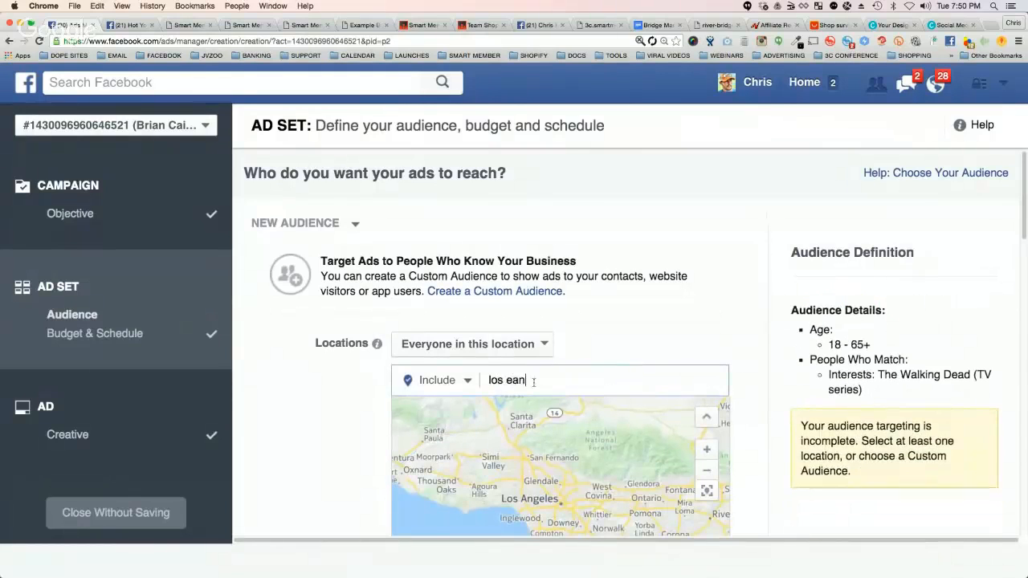
key("BackSpace")
key("BackSpace")
key("BackSpace")
type("angel")
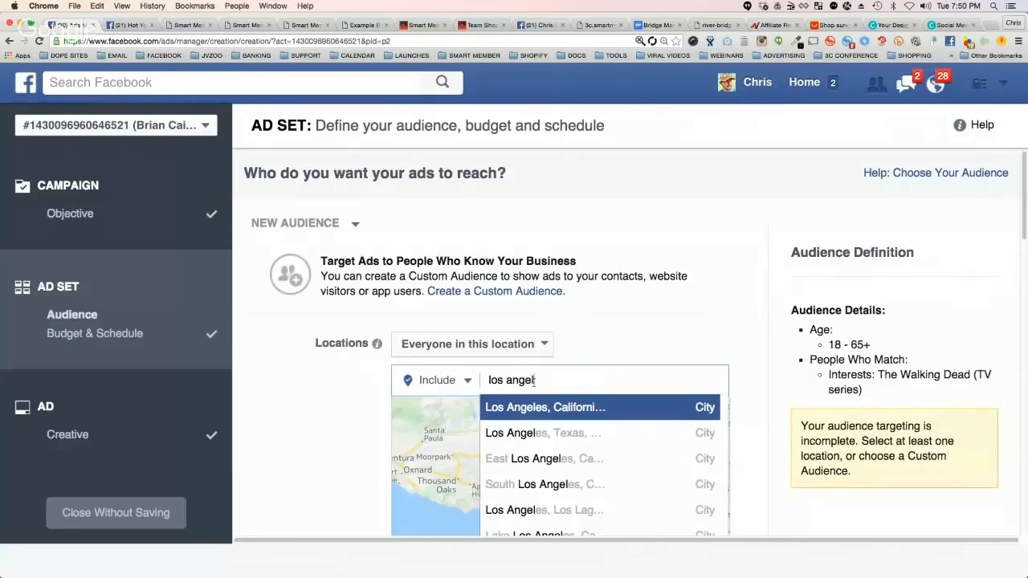
left_click(515, 407)
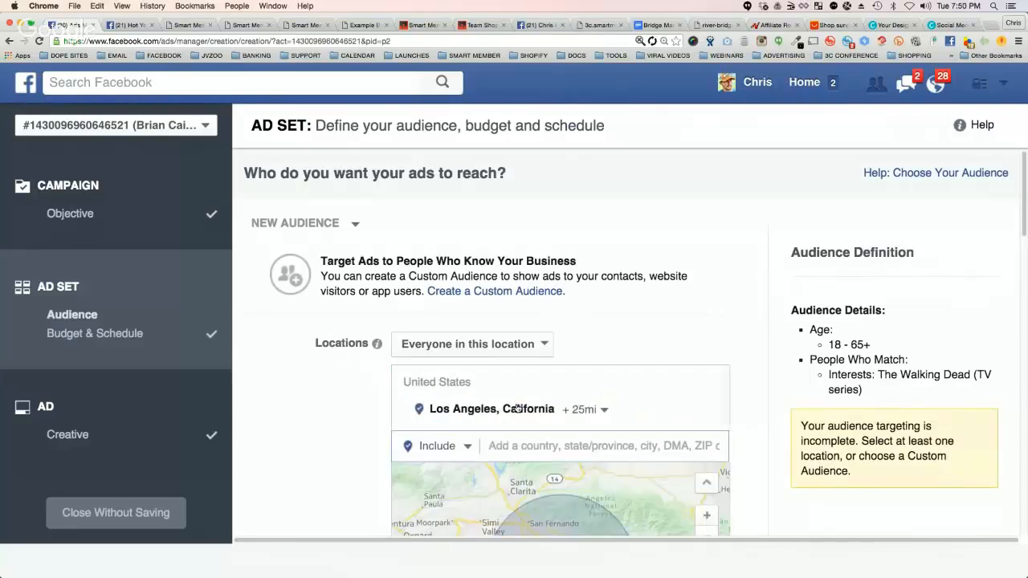
Step: Set the Los Angeles location's radius to 50 mi and check the audience's potential reach
left_click(596, 411)
left_click_drag(623, 491, 639, 490)
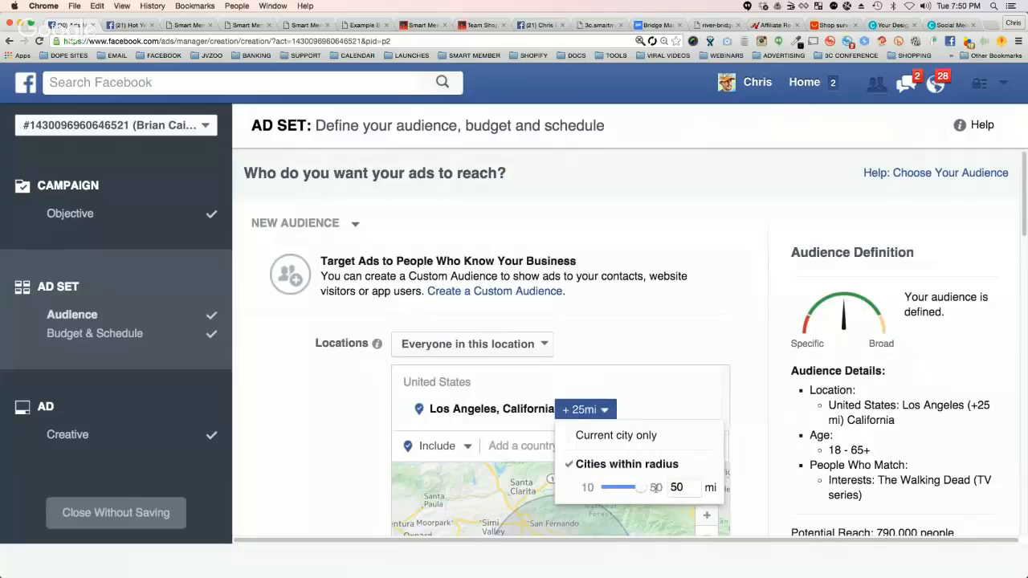
left_click(490, 463)
scroll(318, 394, "down", 2)
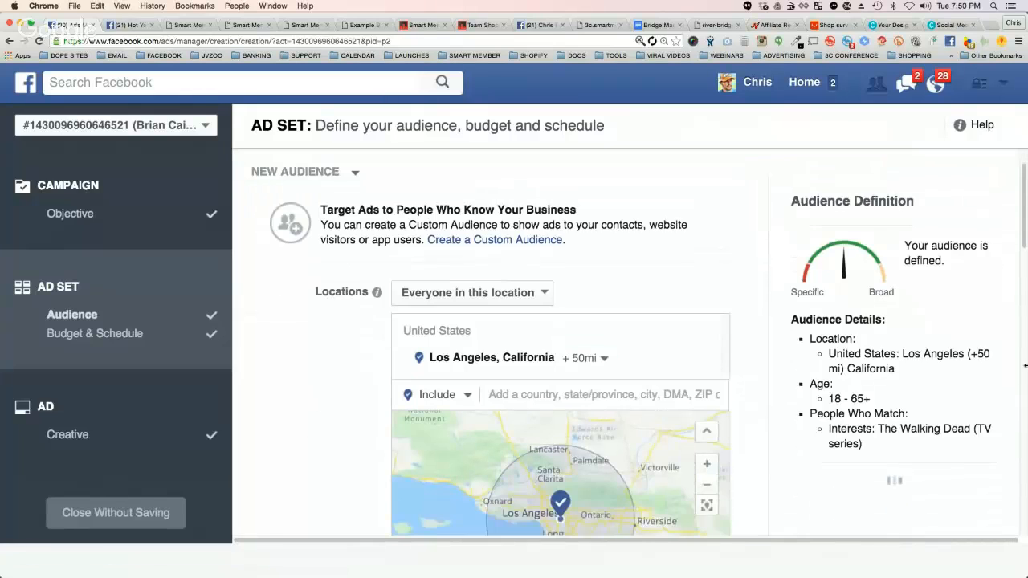
scroll(936, 428, "down", 1)
left_click_drag(883, 467, 941, 466)
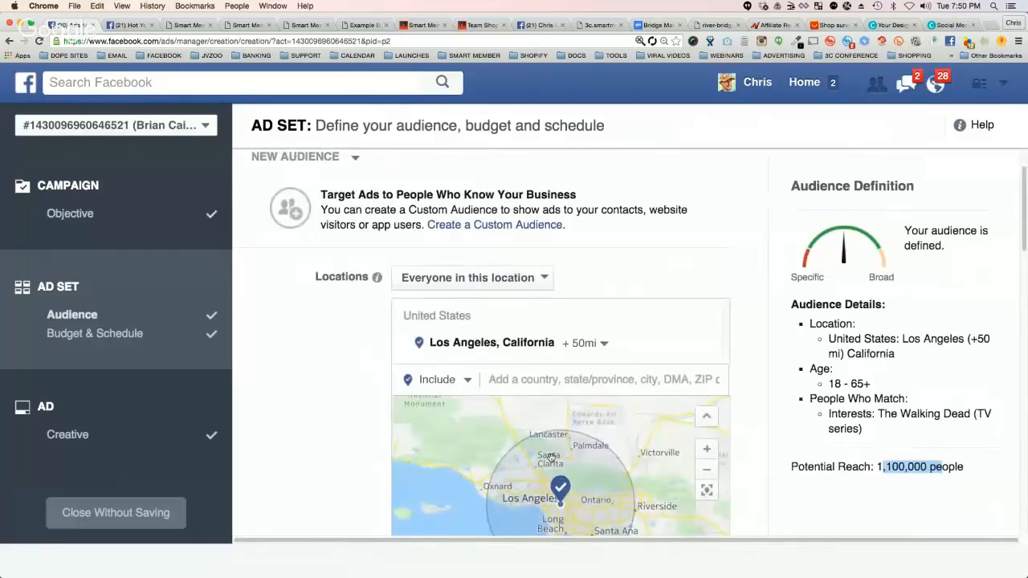
Step: Review the example bridge page and the Team Shopify page's San Francisco headline, and return to the ad set
scroll(377, 317, "down", 2)
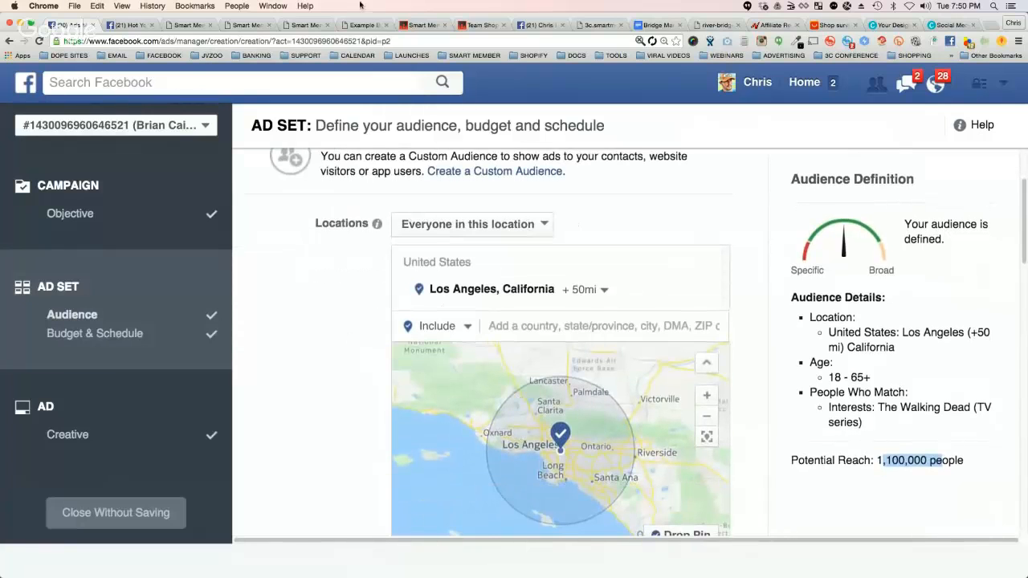
left_click(362, 25)
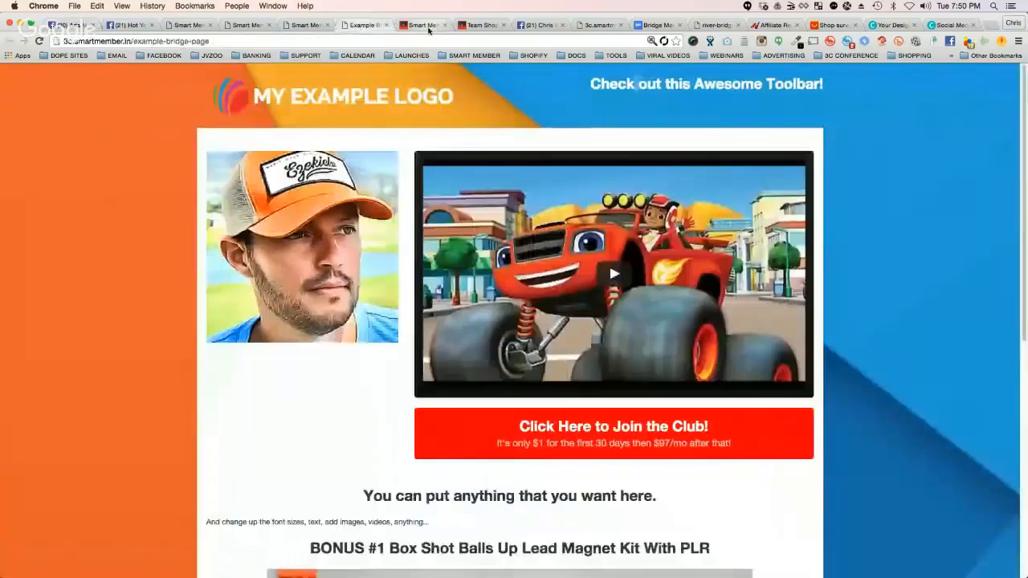
left_click(424, 25)
left_click(471, 25)
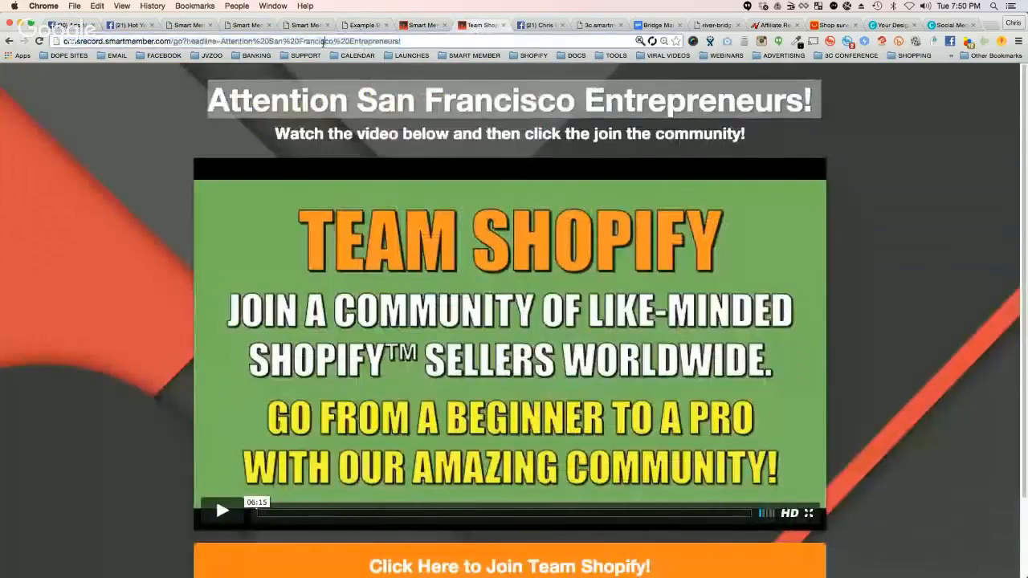
left_click(81, 26)
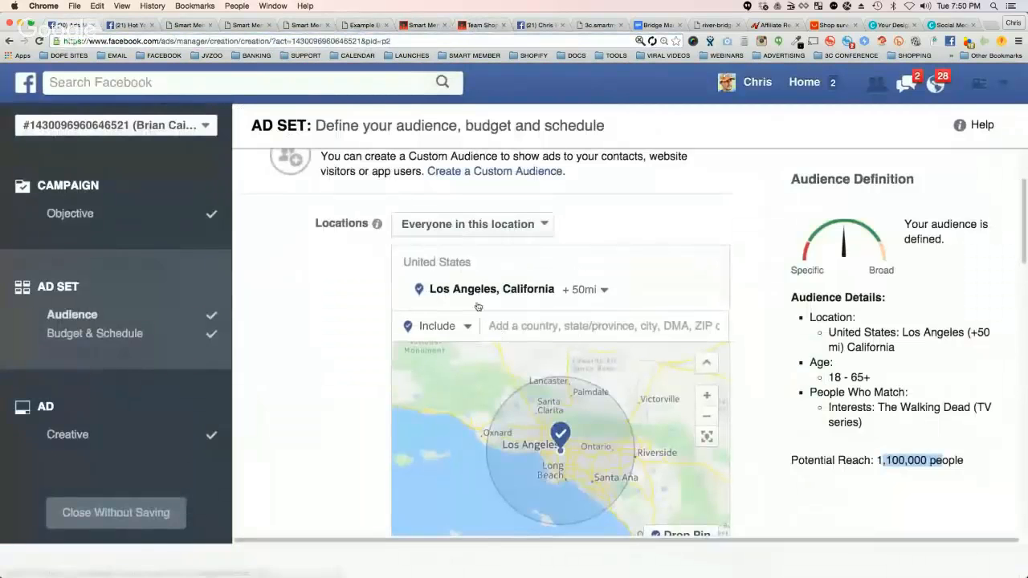
Step: Proceed to the ad creative, change the URL Tags to "headline=Attention+Los+Angeles+Entrepreneurs!", and review the tag
scroll(751, 330, "down", 15)
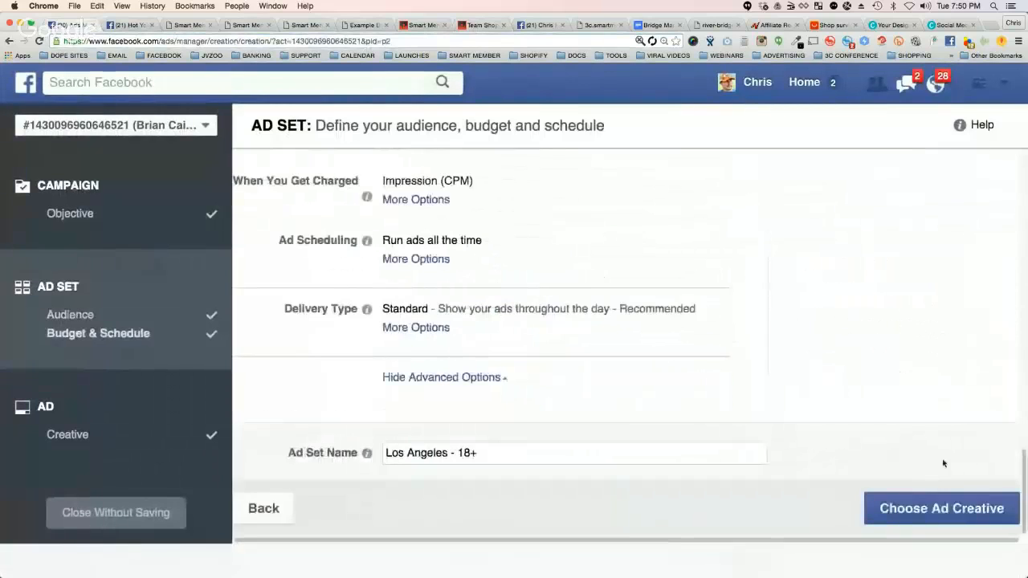
left_click(924, 510)
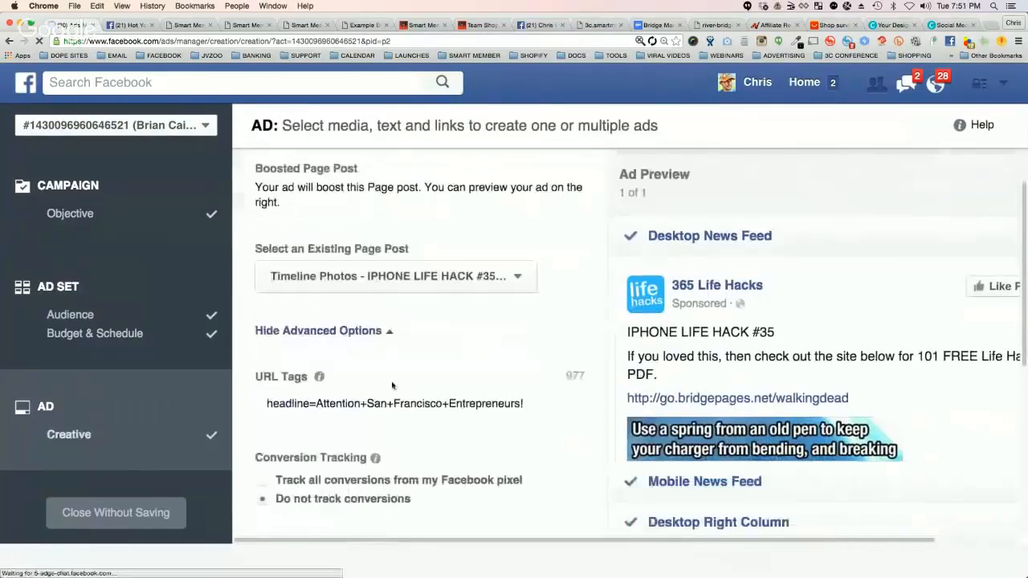
left_click_drag(367, 403, 443, 404)
type("Los+")
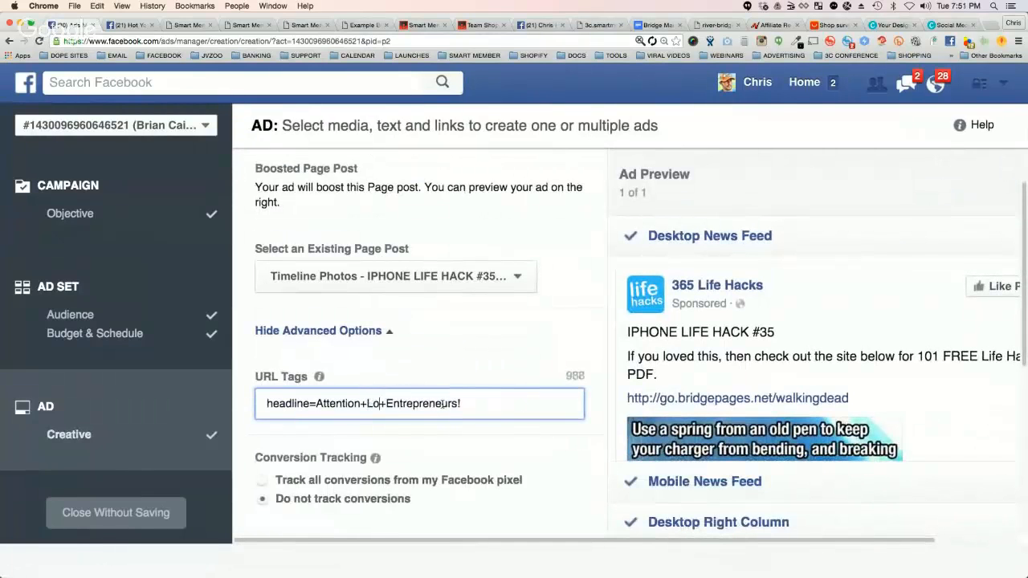
type("Angeles")
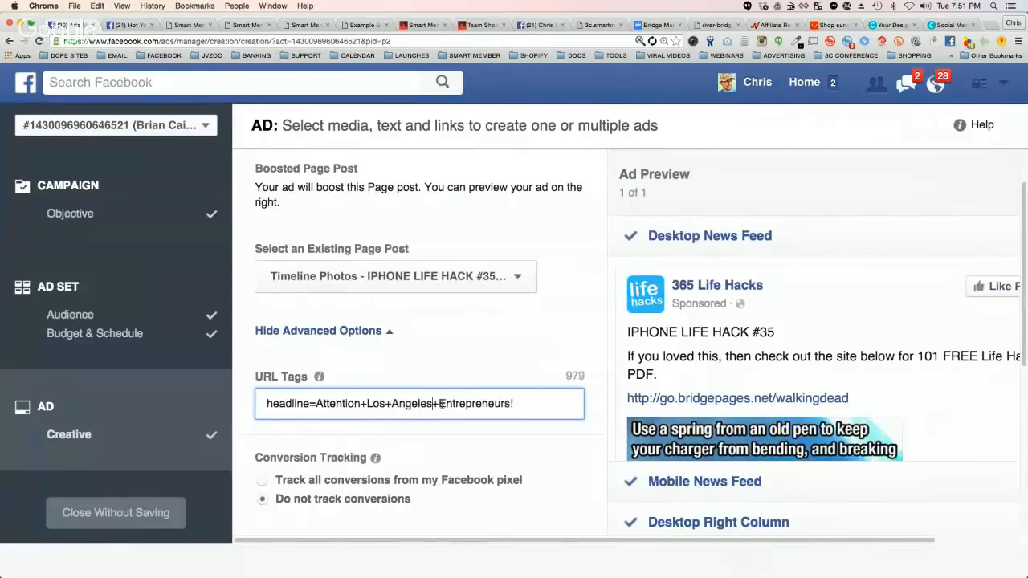
scroll(443, 403, "down", 5)
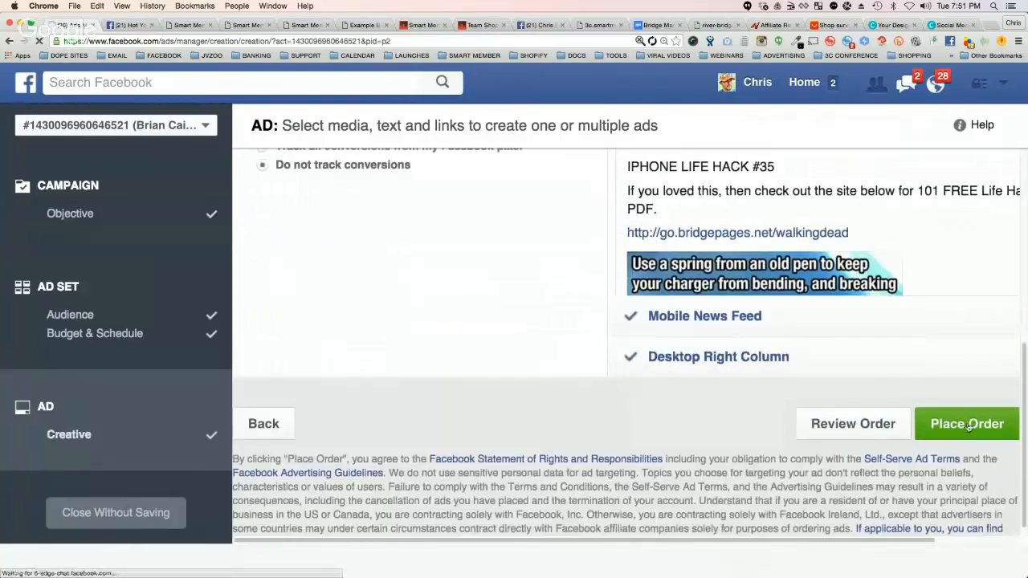
scroll(594, 385, "up", 1)
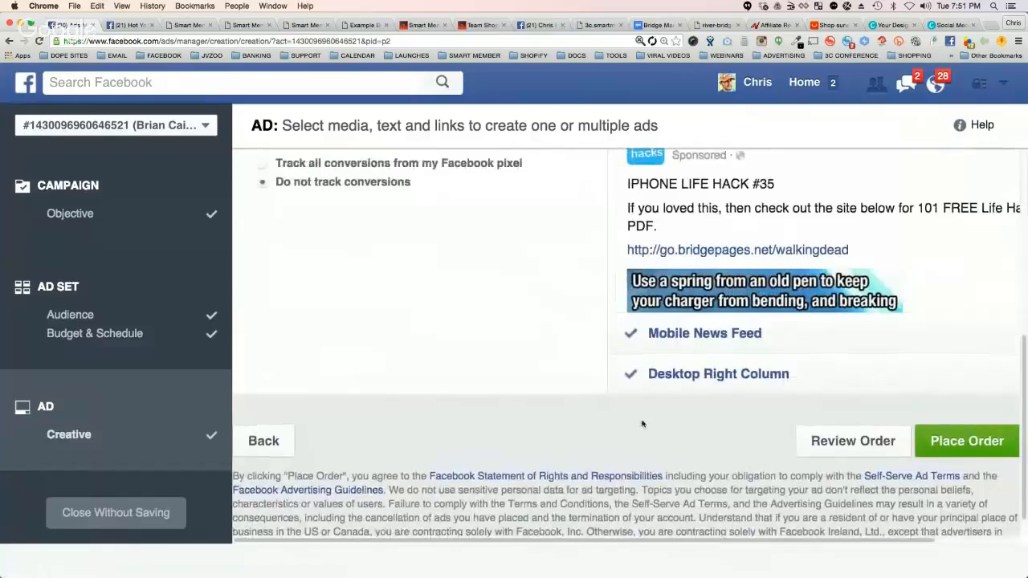
scroll(604, 417, "up", 3)
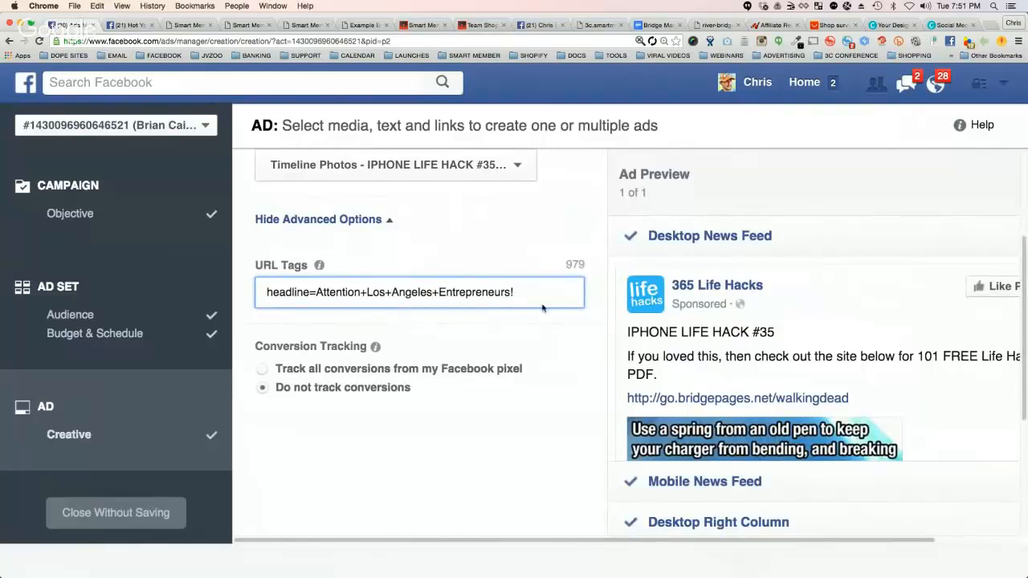
scroll(604, 364, "up", 3)
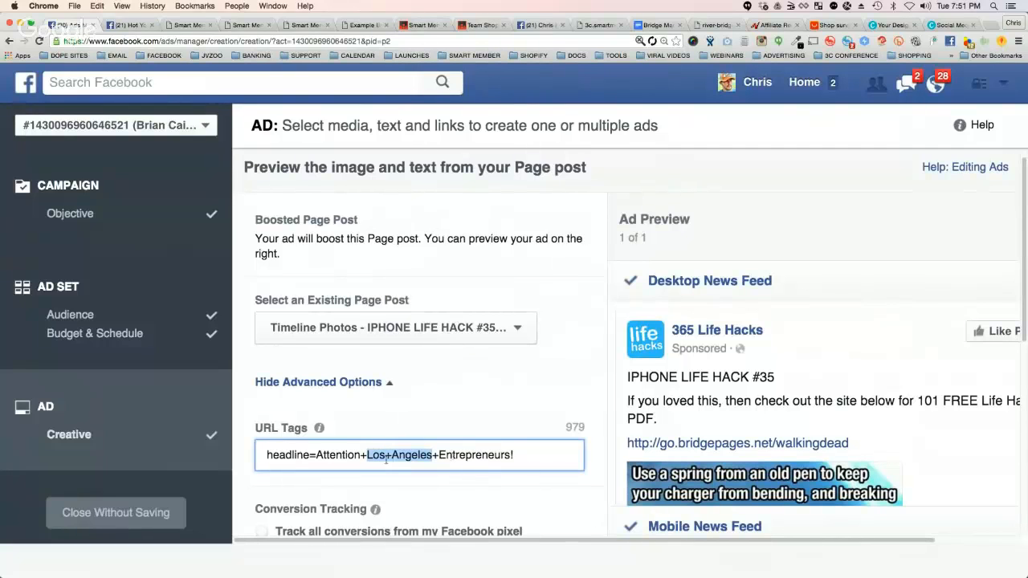
left_click(526, 455)
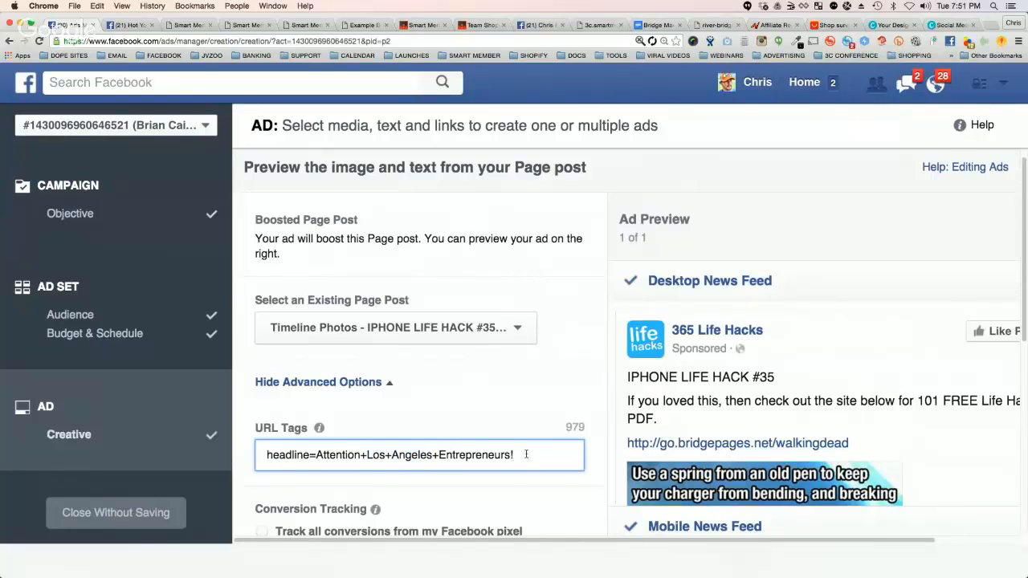
type("&")
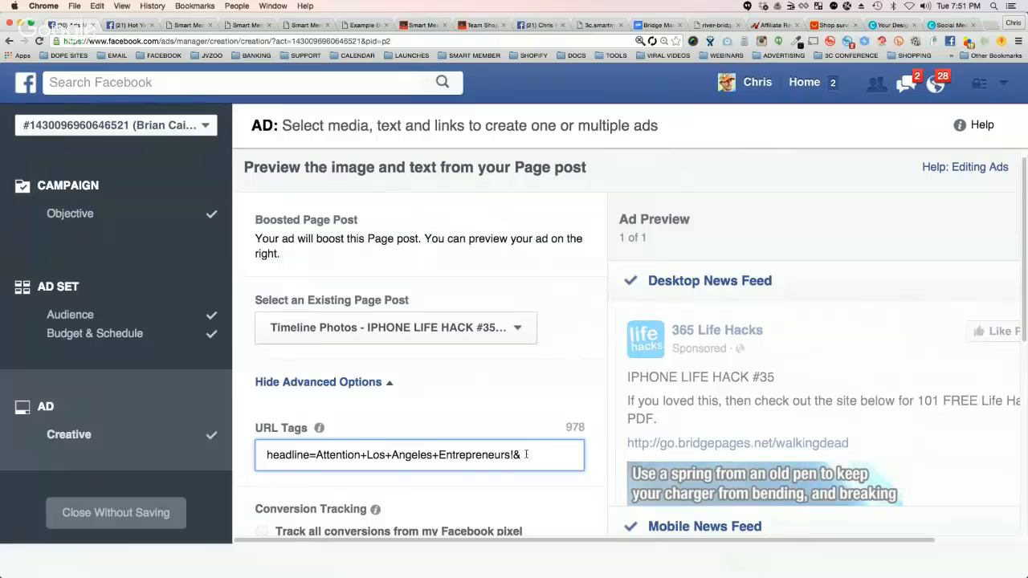
type("backgrounds")
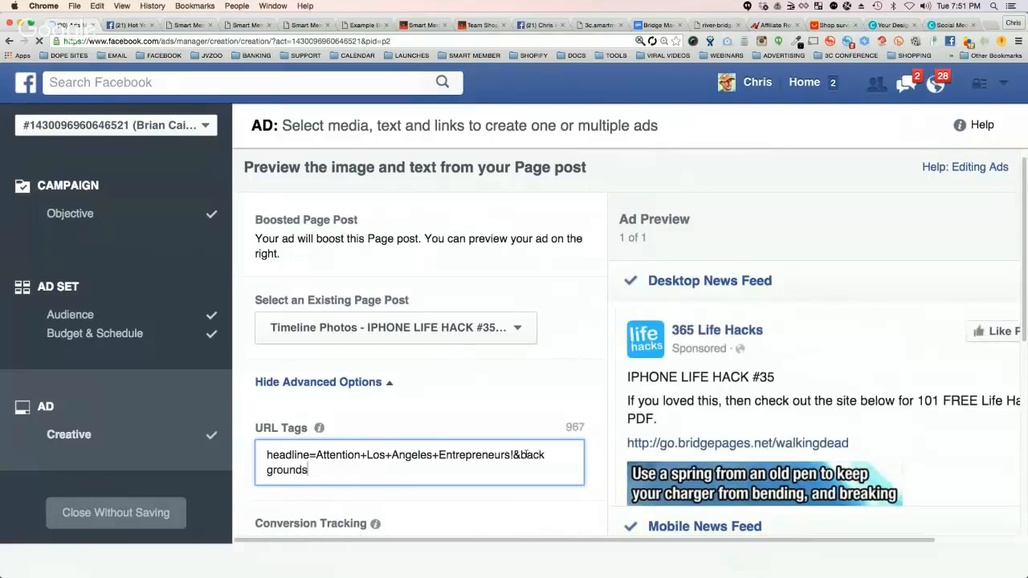
type("=http")
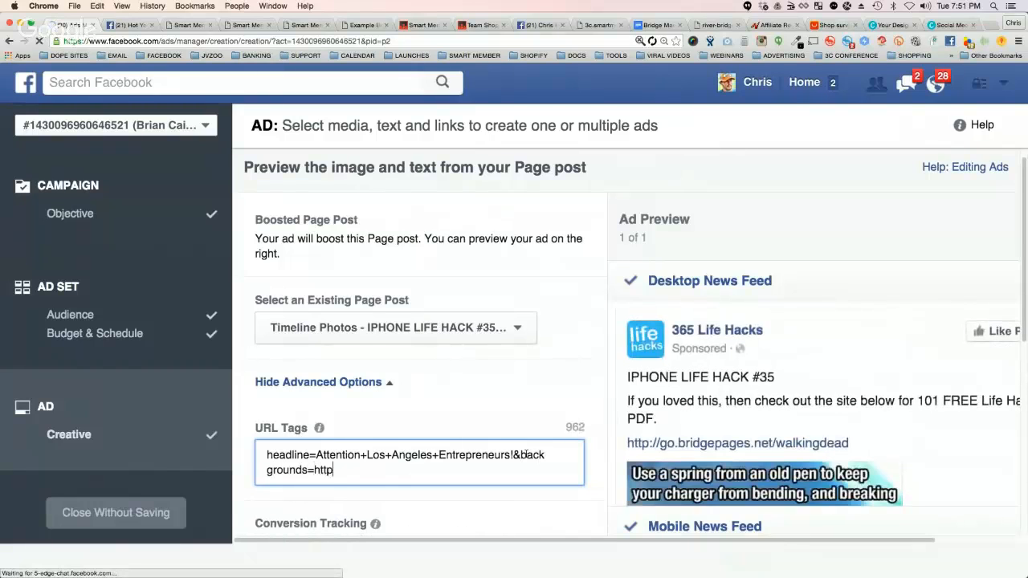
type("://mysite.com")
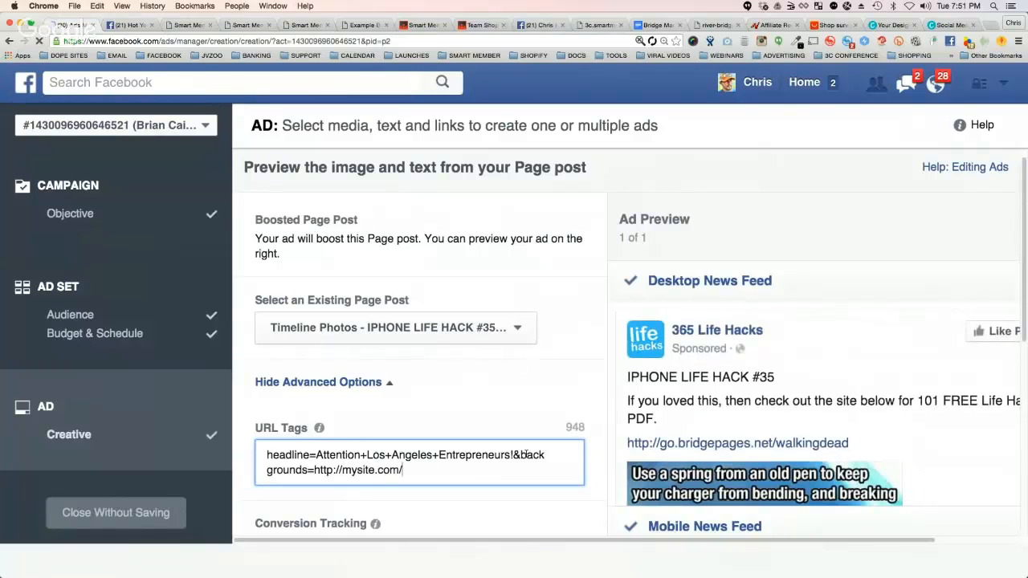
type("/")
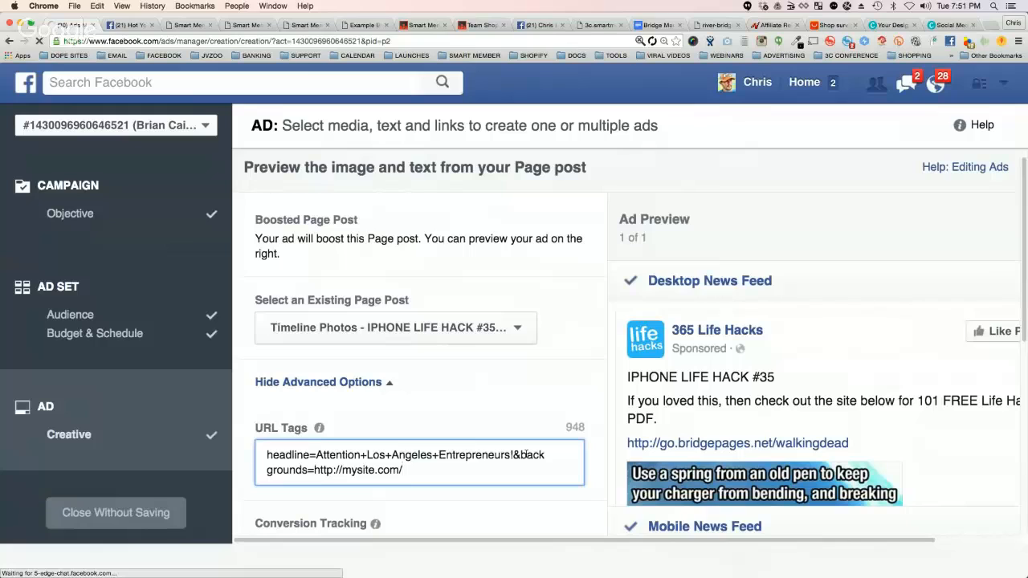
type("losang")
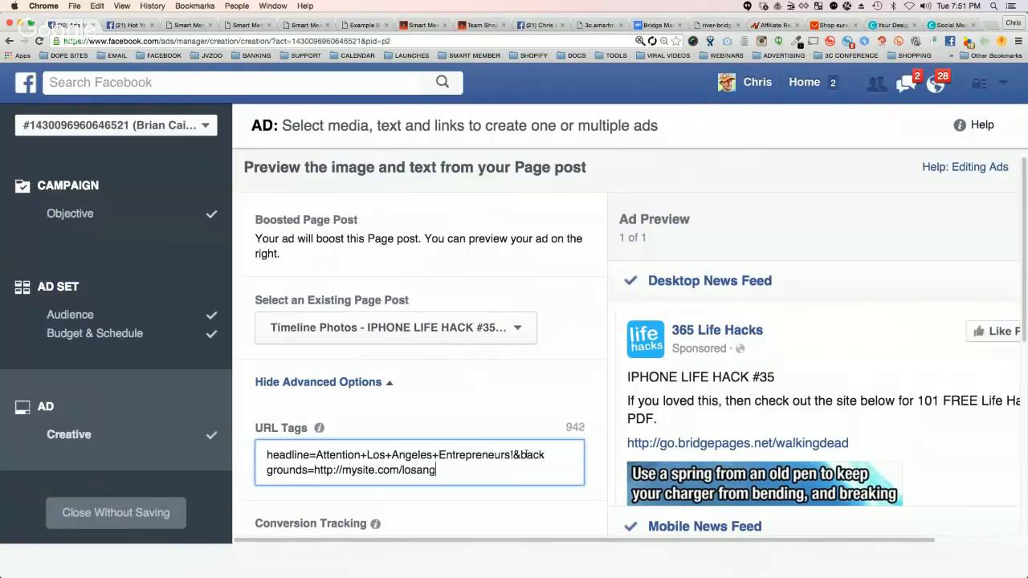
type("eles.png")
Step: Examine the "losangeles.png" background value, view the Team Shopify and example bridge pages, and return to the ad
left_click_drag(479, 470, 404, 470)
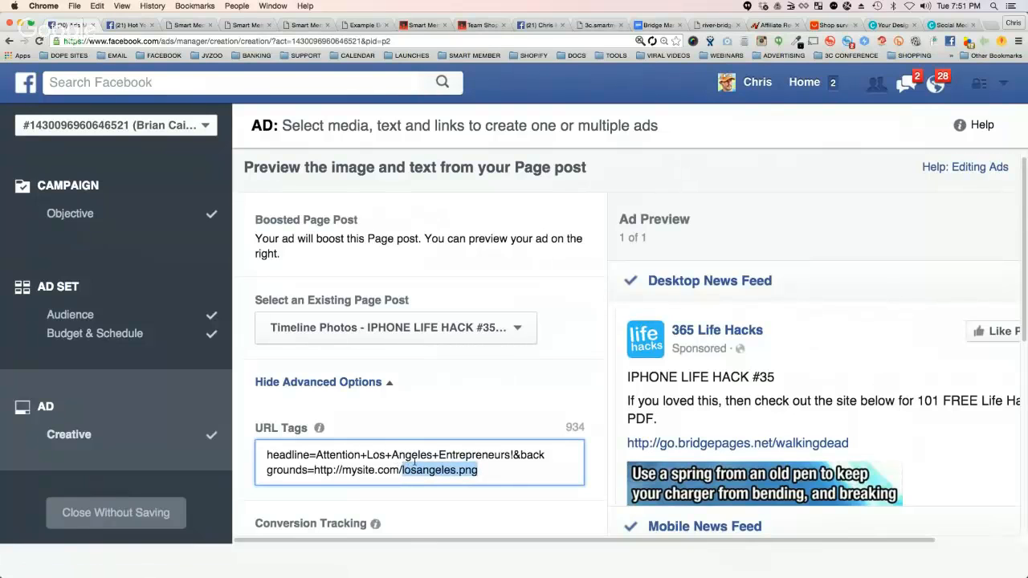
double_click(420, 470)
left_click_drag(368, 456, 456, 470)
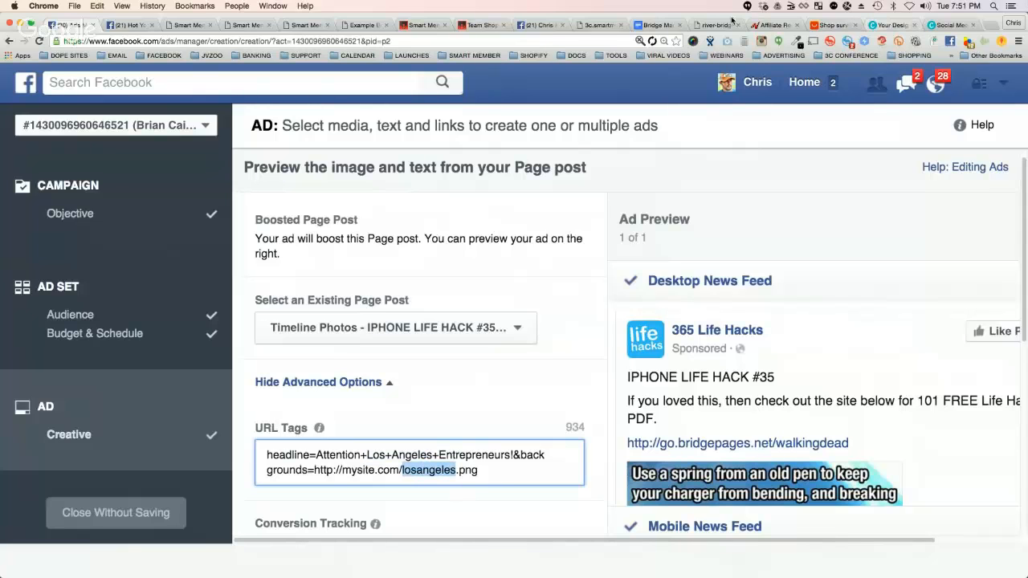
left_click(481, 25)
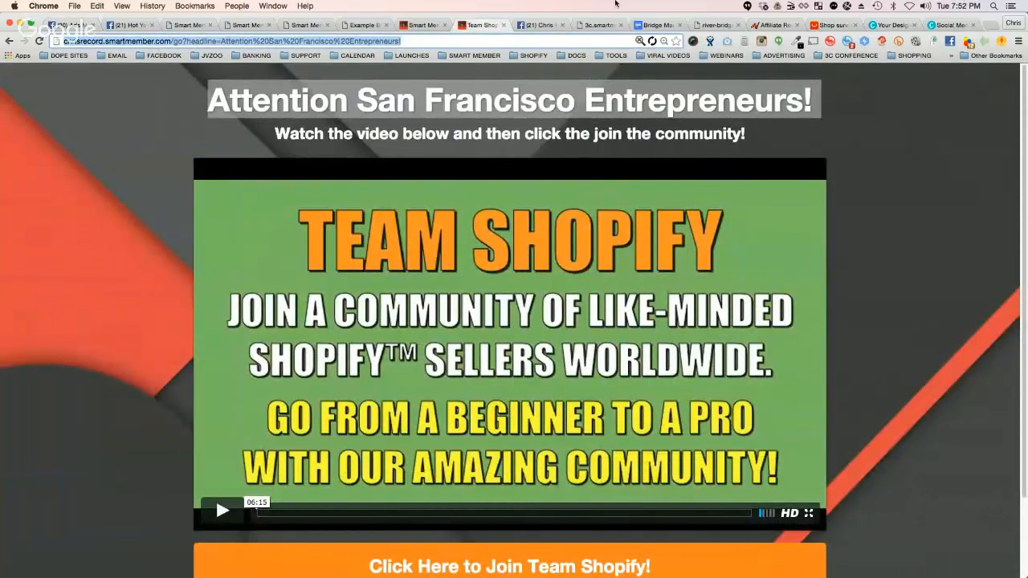
left_click(358, 27)
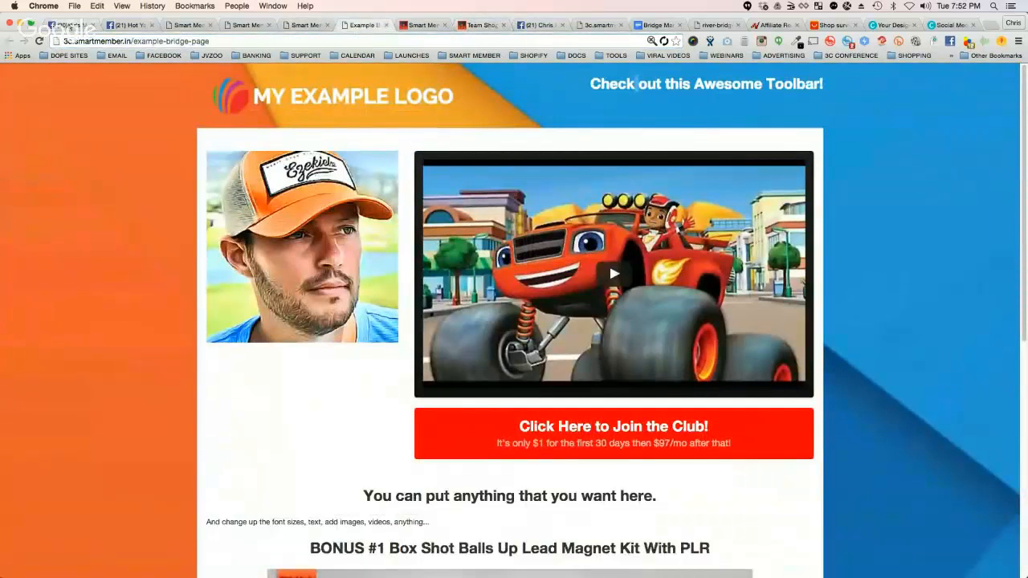
left_click(69, 27)
Step: Open the ad set's audience settings and remove the Los Angeles, California location
left_click(169, 277)
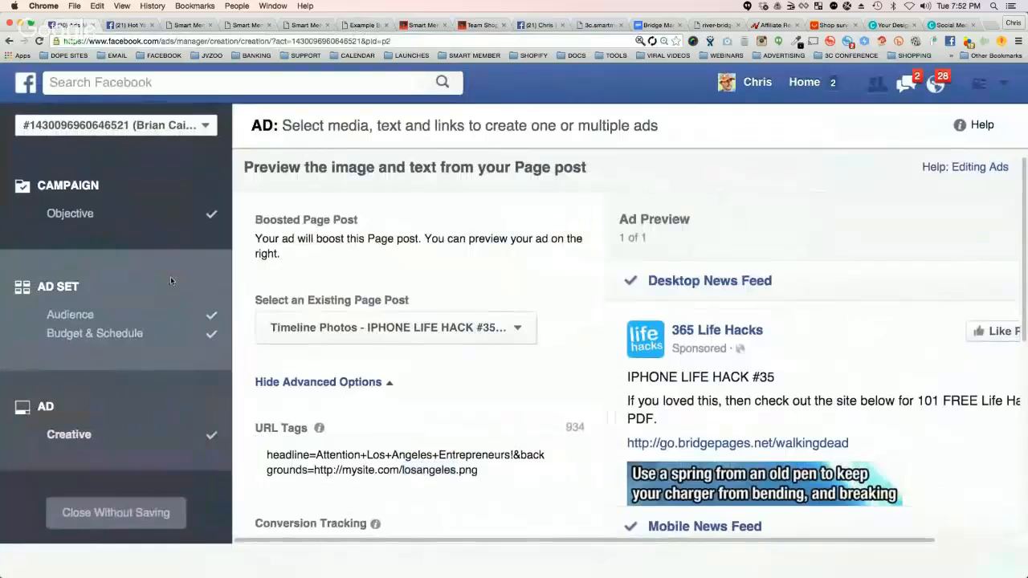
left_click(134, 296)
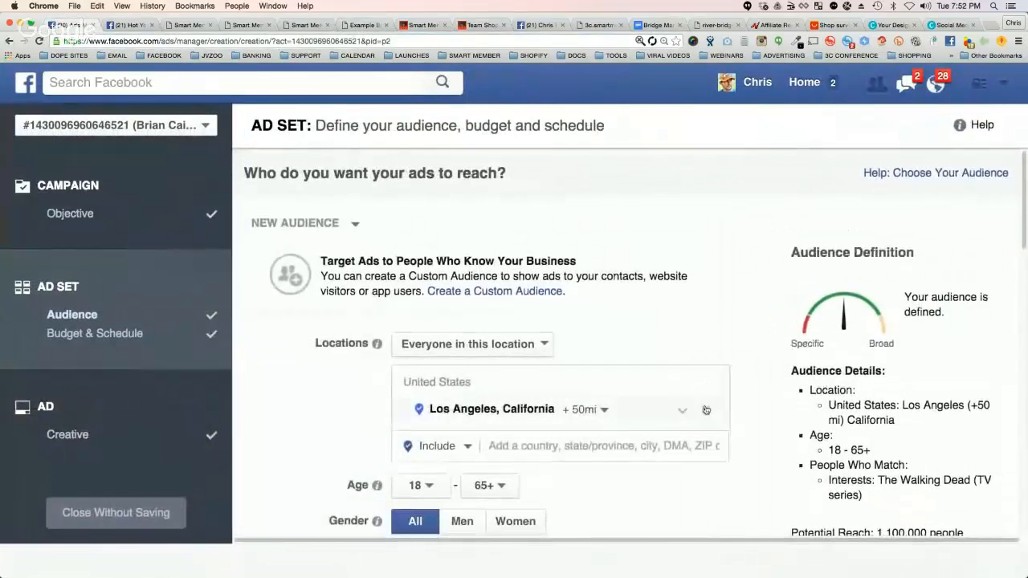
left_click(706, 410)
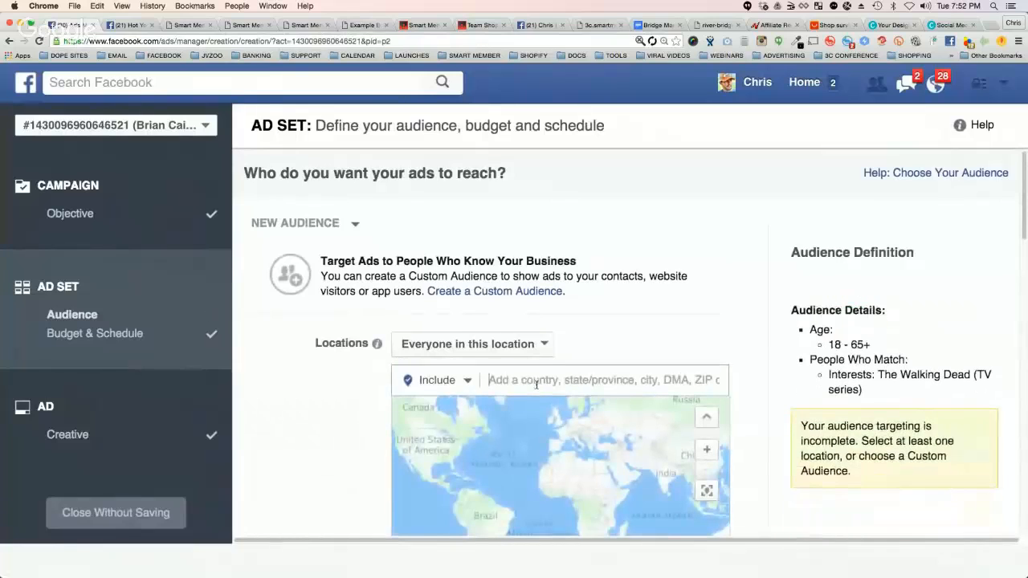
Step: Try to add "New York" as the audience's targeted location
type("New Yro")
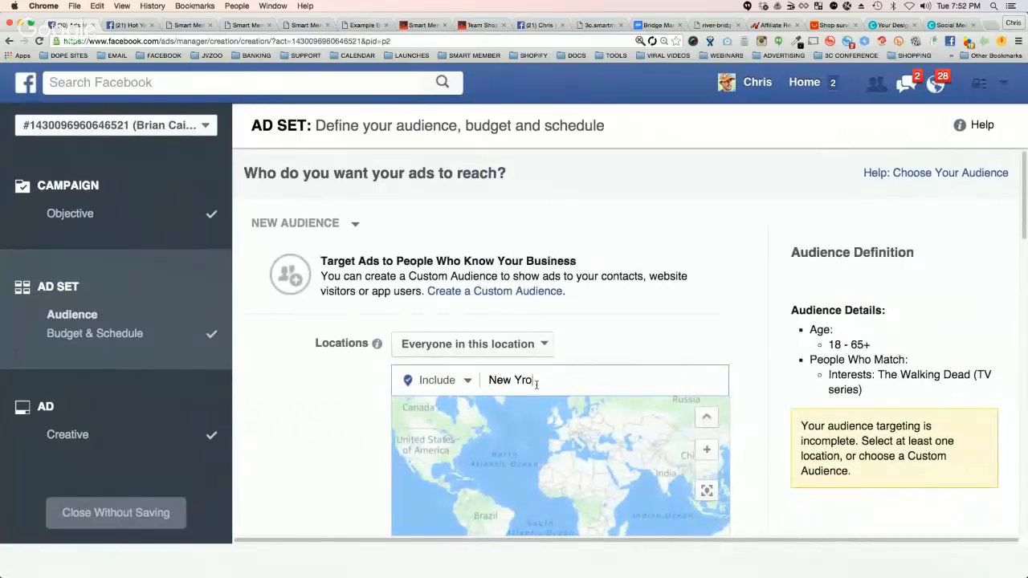
type("k")
key("BackSpace")
key("BackSpace")
key("BackSpace")
type("ork")
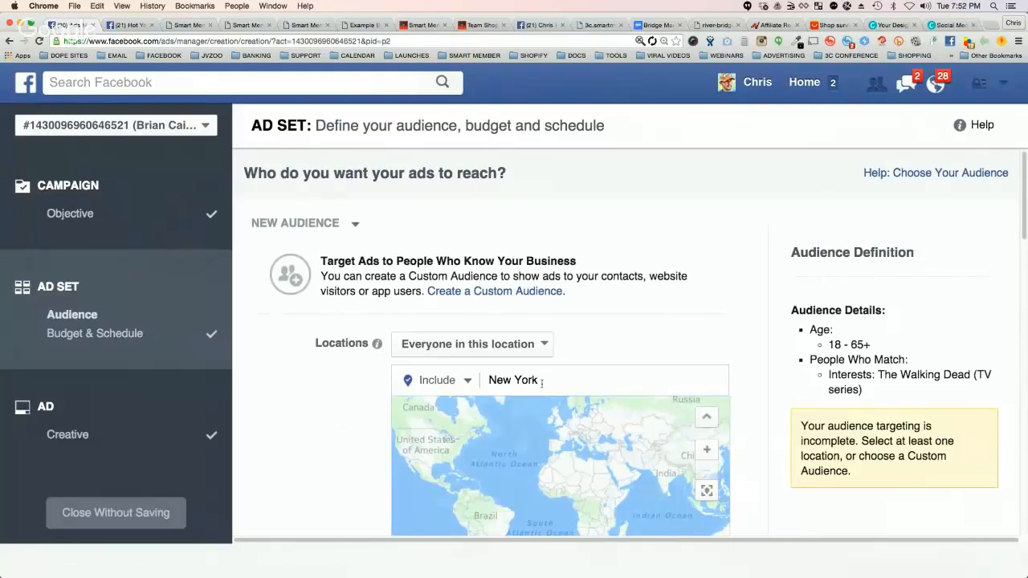
left_click(542, 383)
type("New York")
scroll(522, 378, "down", 2)
Step: Try a location search for "ca" in place of New York, and clear the location entry
triple_click(570, 306)
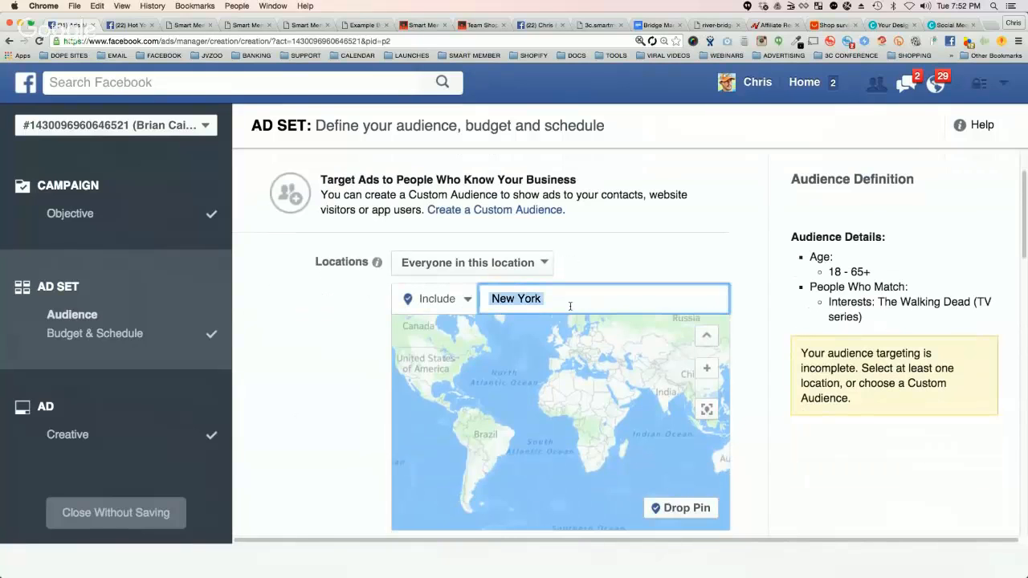
type("ca")
left_click(344, 357)
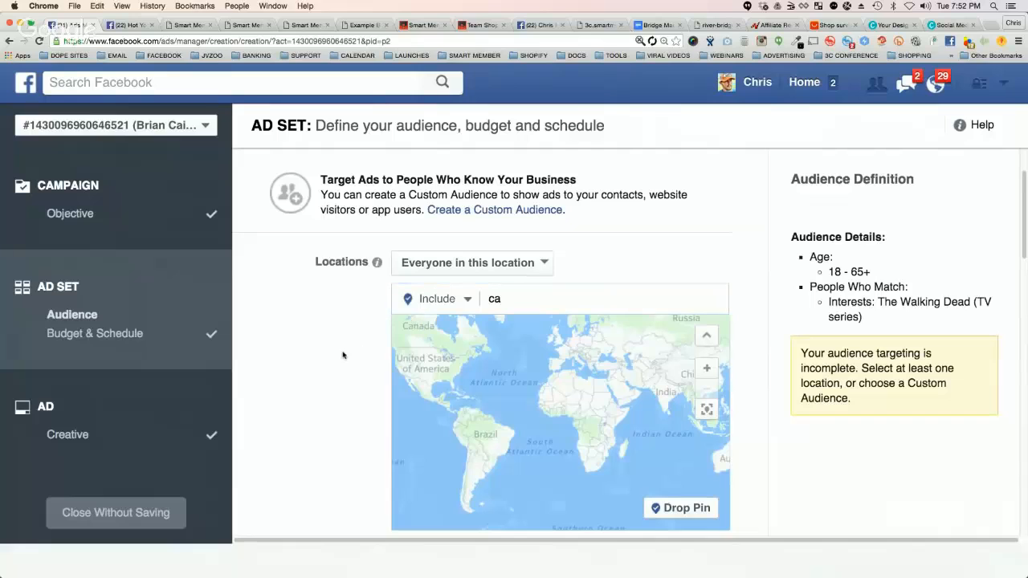
scroll(344, 356, "down", 2)
left_click(129, 408)
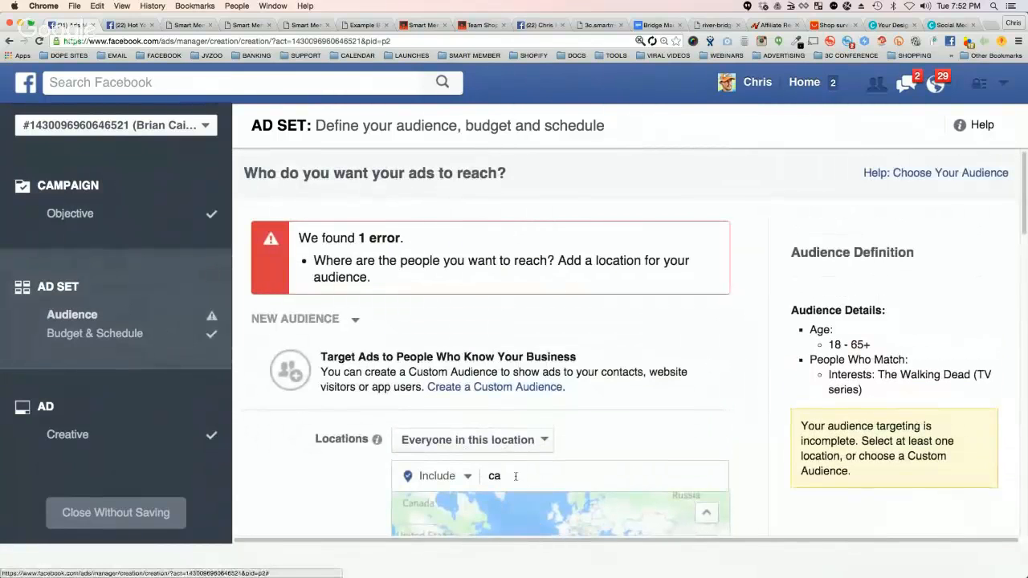
left_click(515, 476)
type("d")
key("BackSpace")
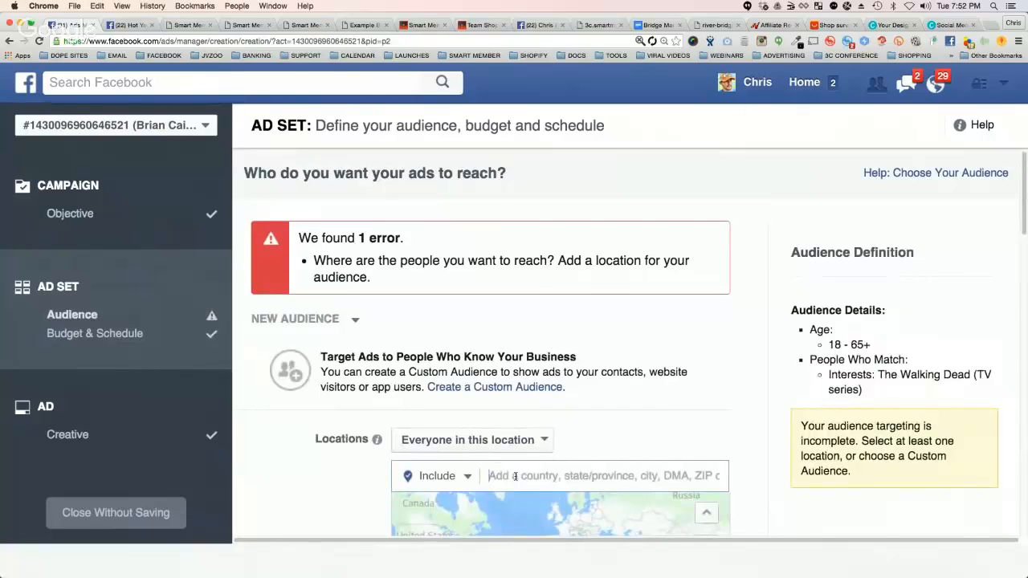
type("N")
key("BackSpace")
Step: Open the ad section, reload the ad creation page without keeping the draft, and switch to the Team Shopify page
left_click(50, 405)
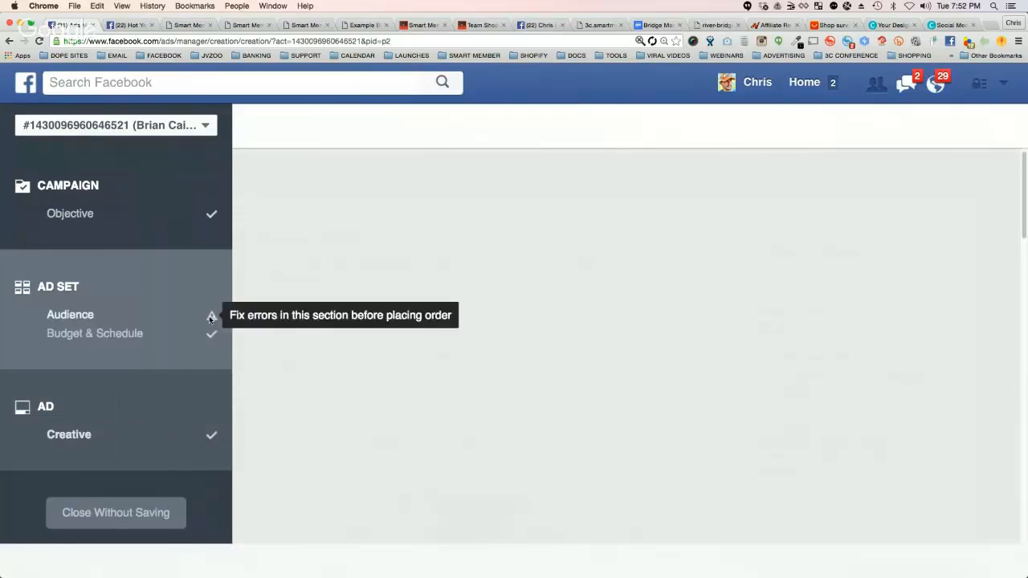
left_click(38, 42)
left_click(577, 208)
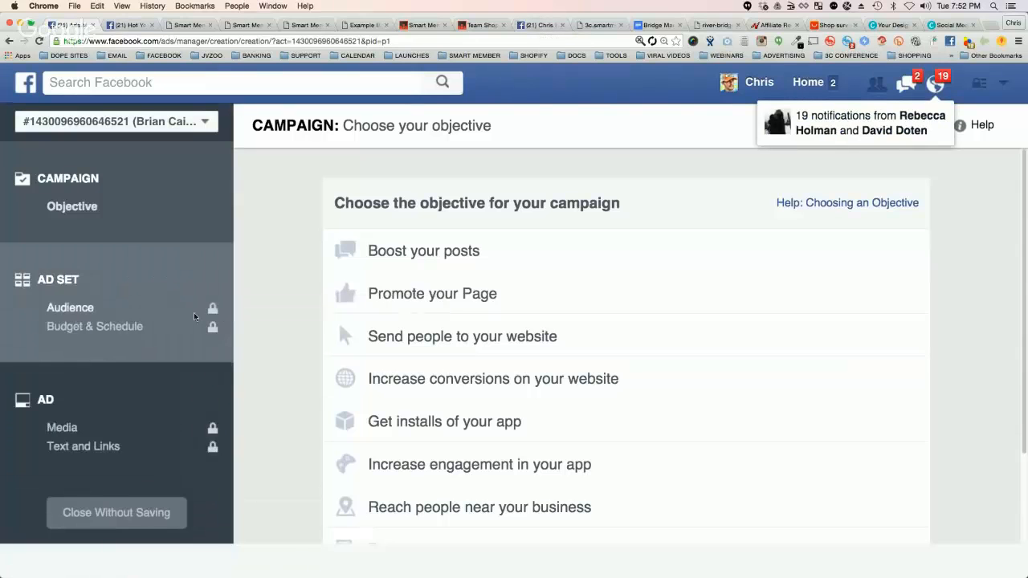
left_click(485, 26)
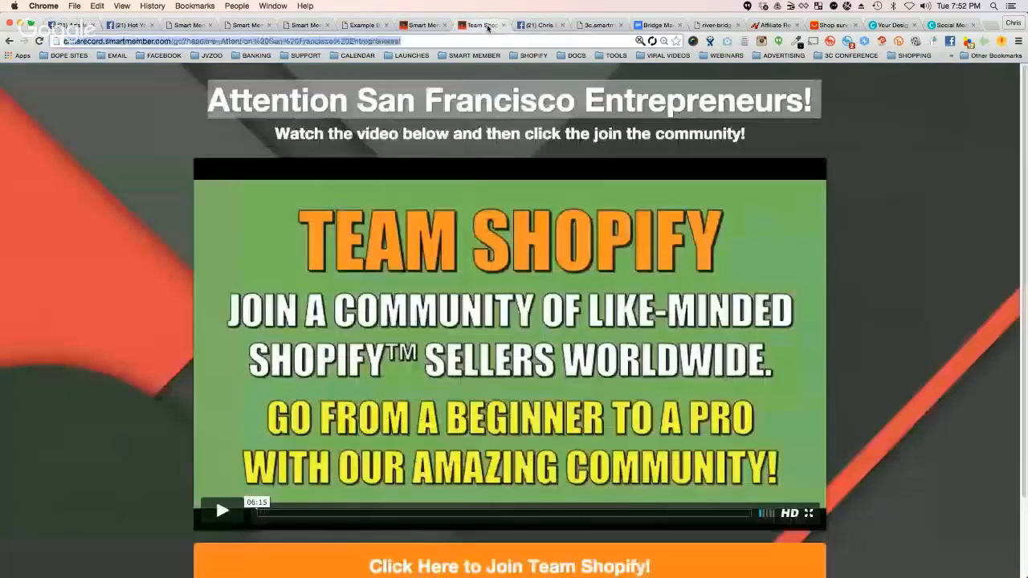